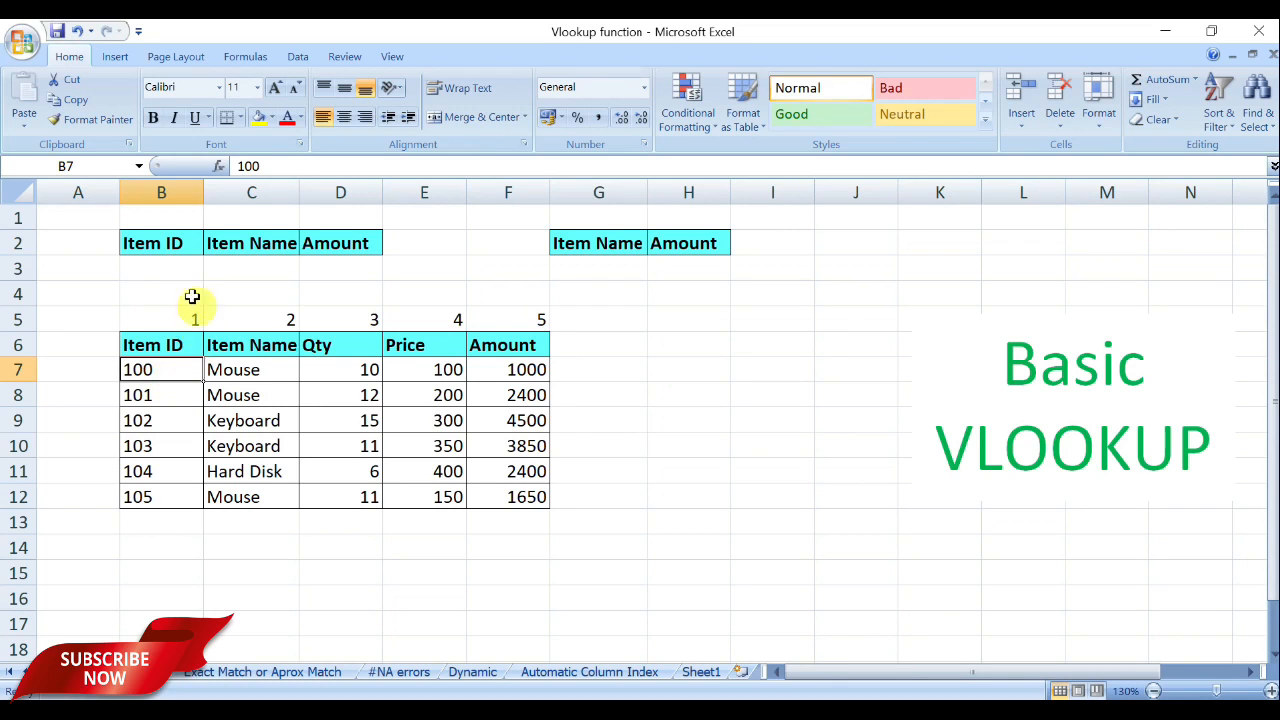
# Enter 101 as the lookup Item ID in cell B3.
pyautogui.click(175, 267)
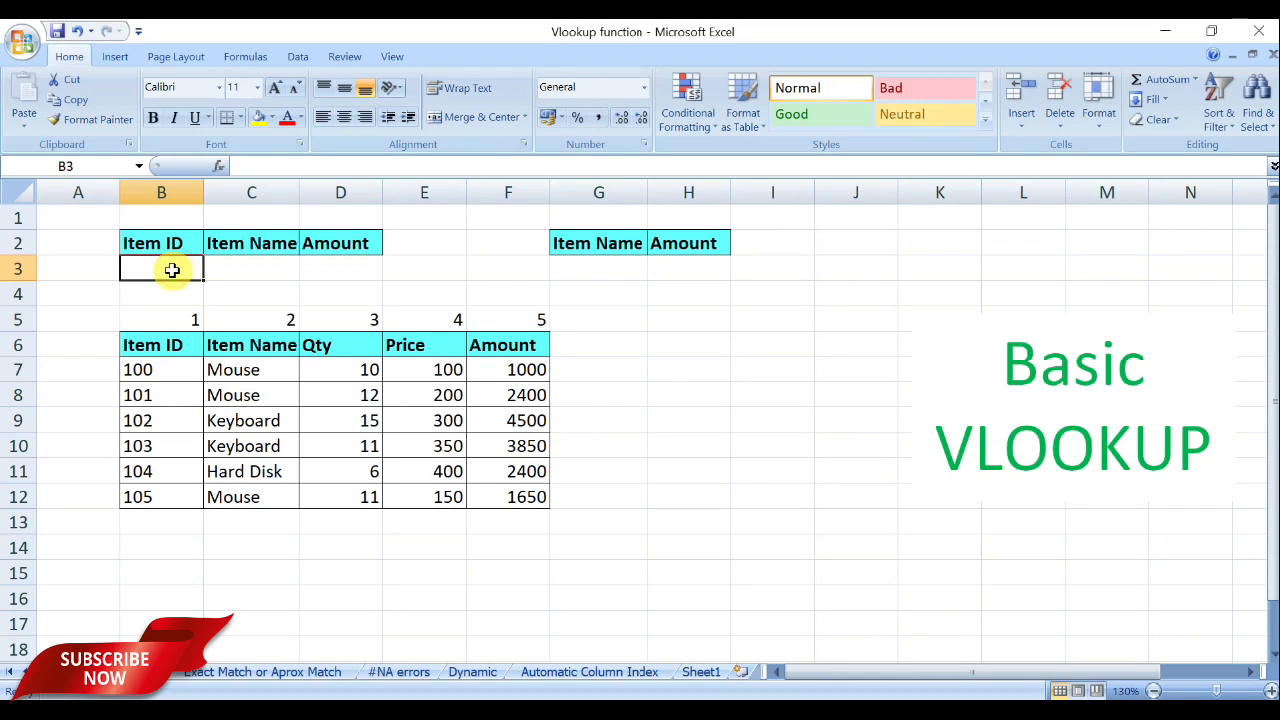
pyautogui.click(258, 270)
pyautogui.click(340, 270)
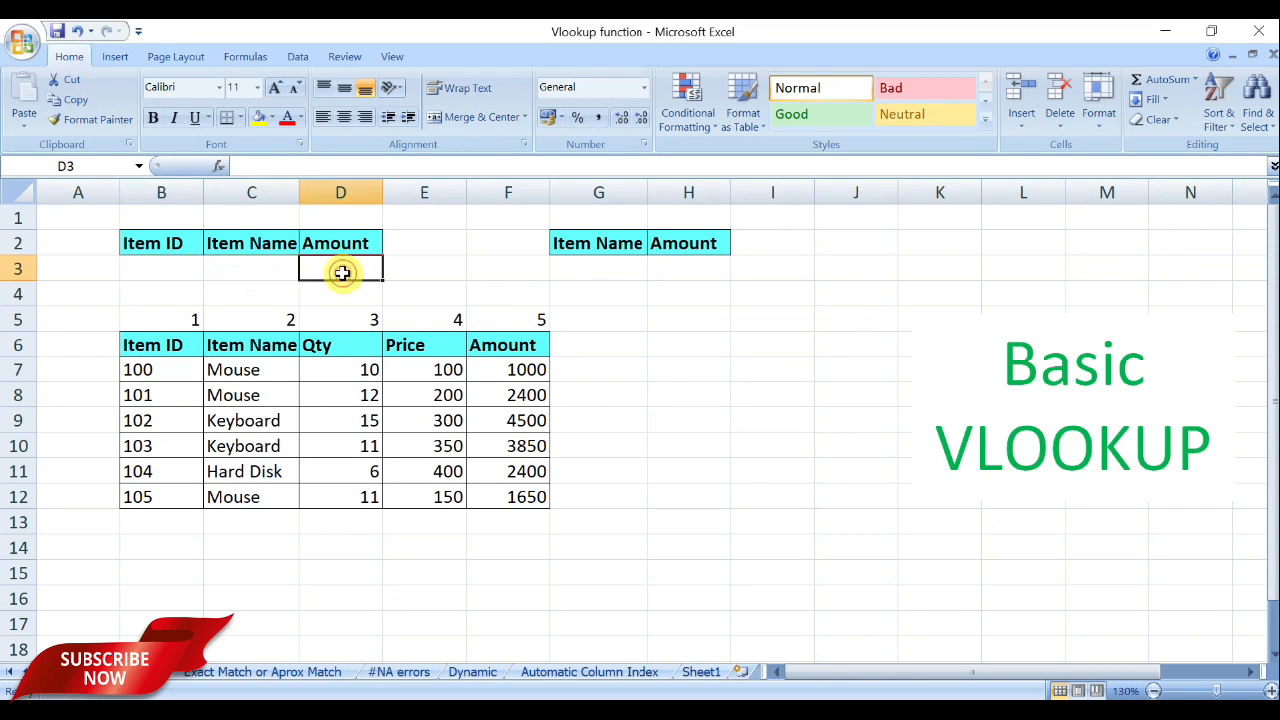
pyautogui.click(169, 268)
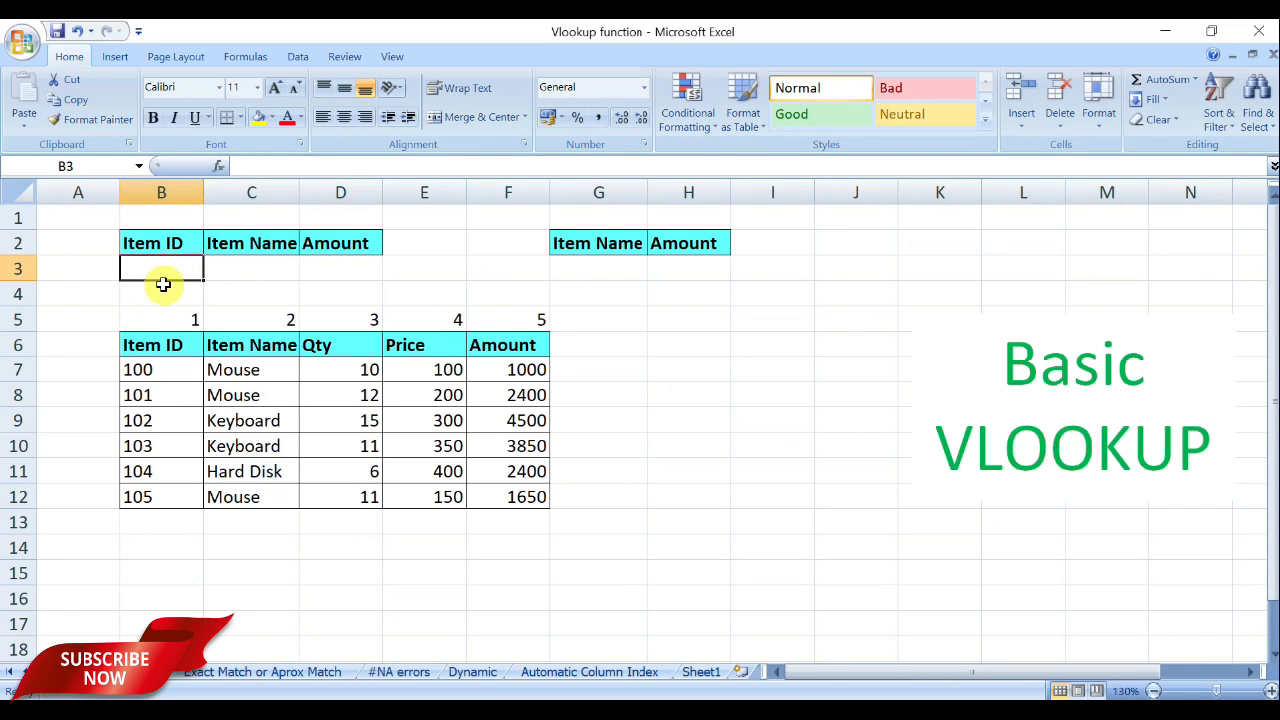
pyautogui.write('101')
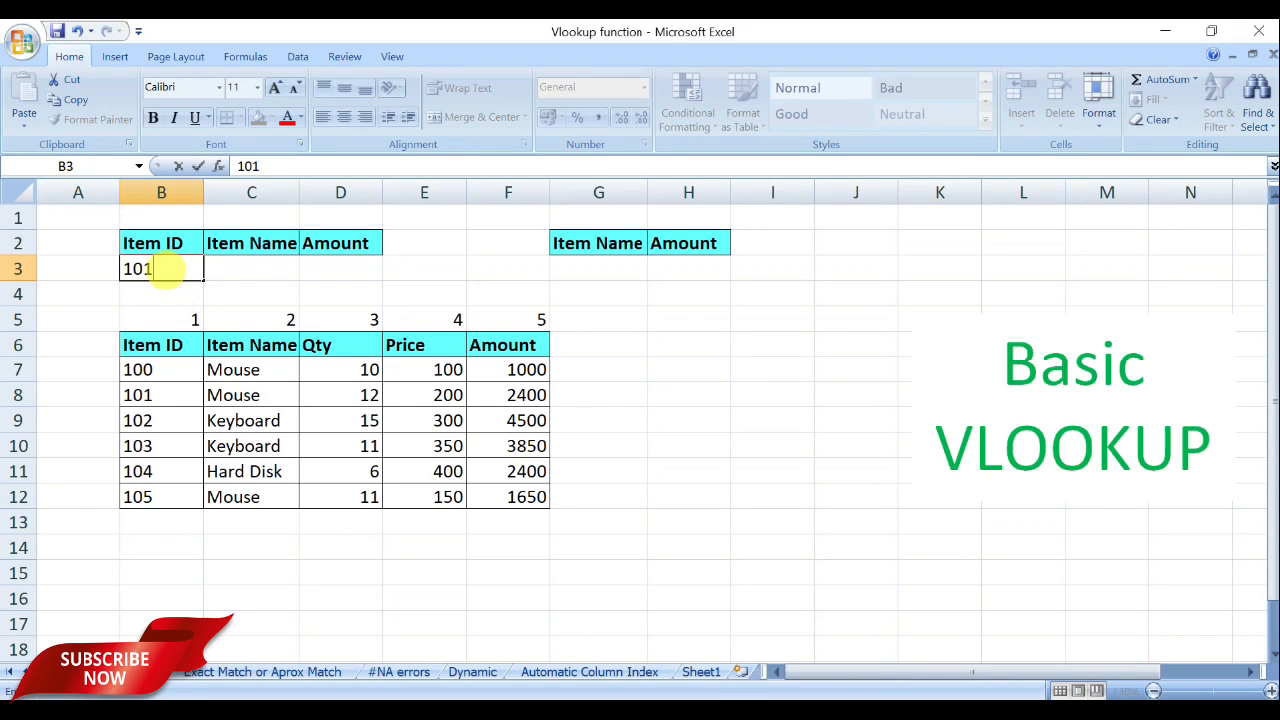
pyautogui.click(245, 268)
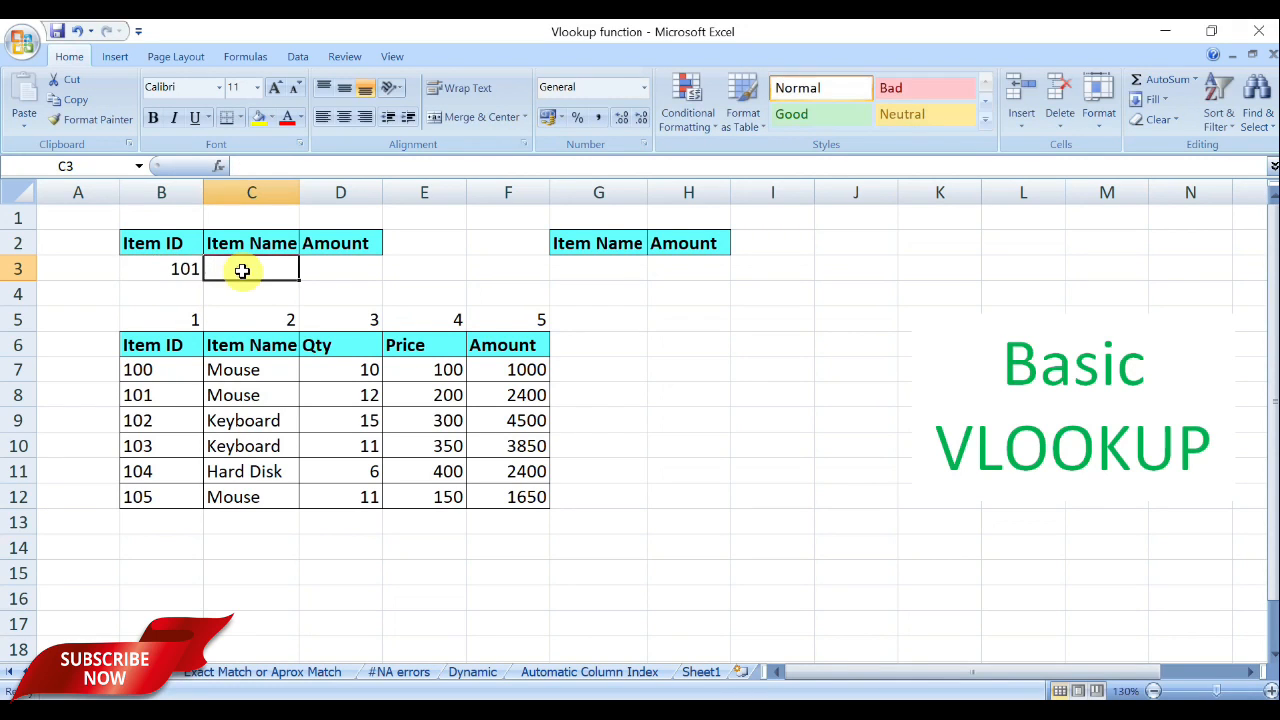
pyautogui.click(174, 268)
pyautogui.click(264, 268)
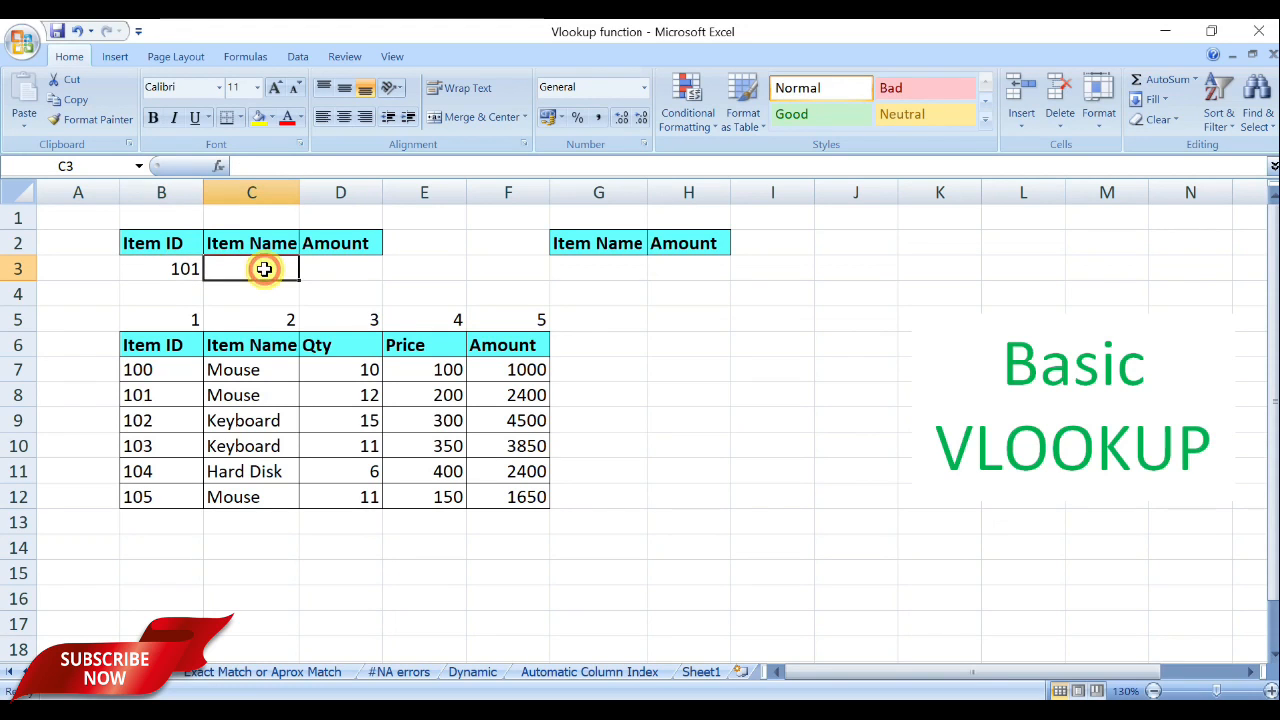
pyautogui.click(339, 268)
pyautogui.moveTo(246, 270); pyautogui.dragTo(330, 270)
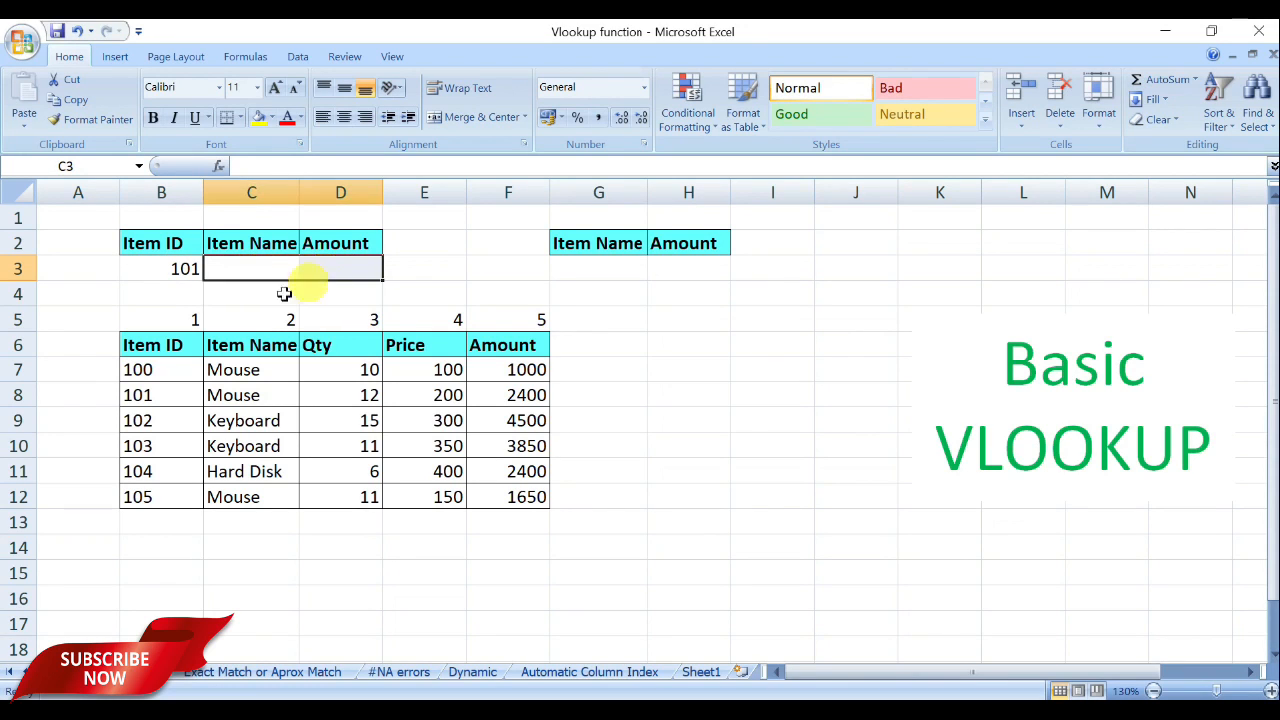
# Enter =VLOOKUP(B3,B6:F12,2,0) in cell C3 to return the Item Name for the Item ID by exact match.
pyautogui.click(230, 268)
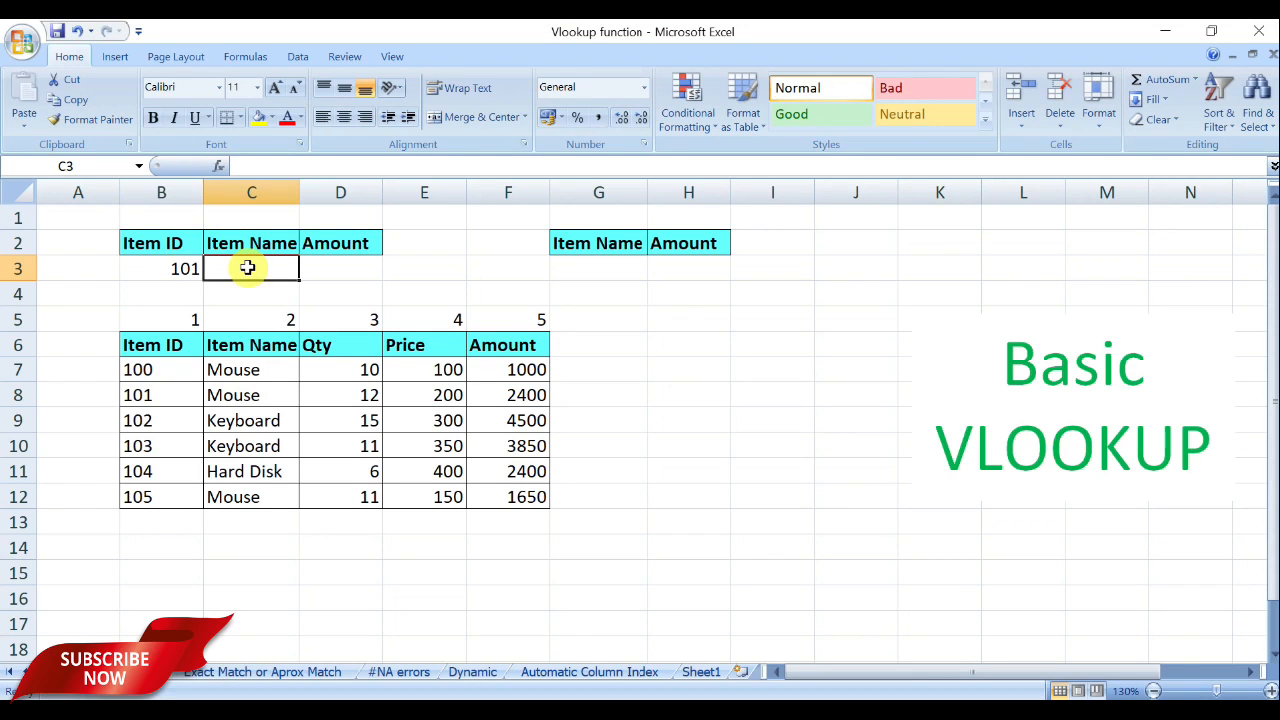
pyautogui.write('=')
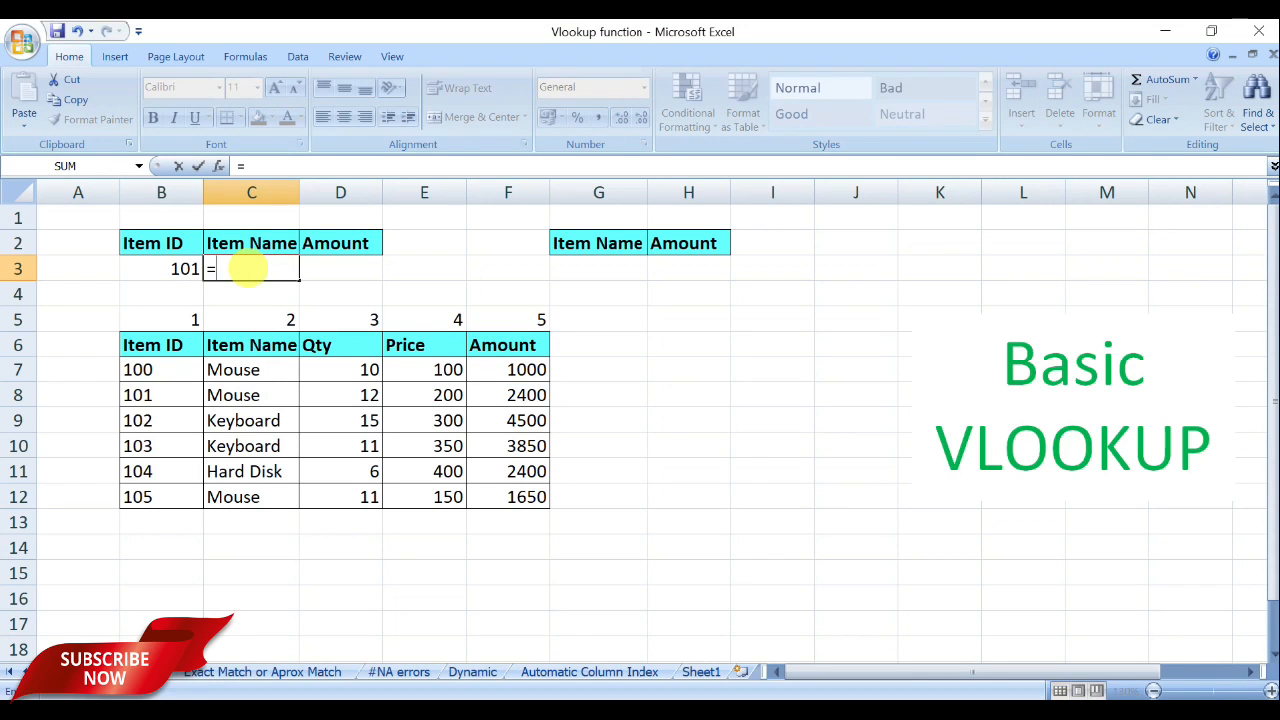
pyautogui.write('vlookup(')
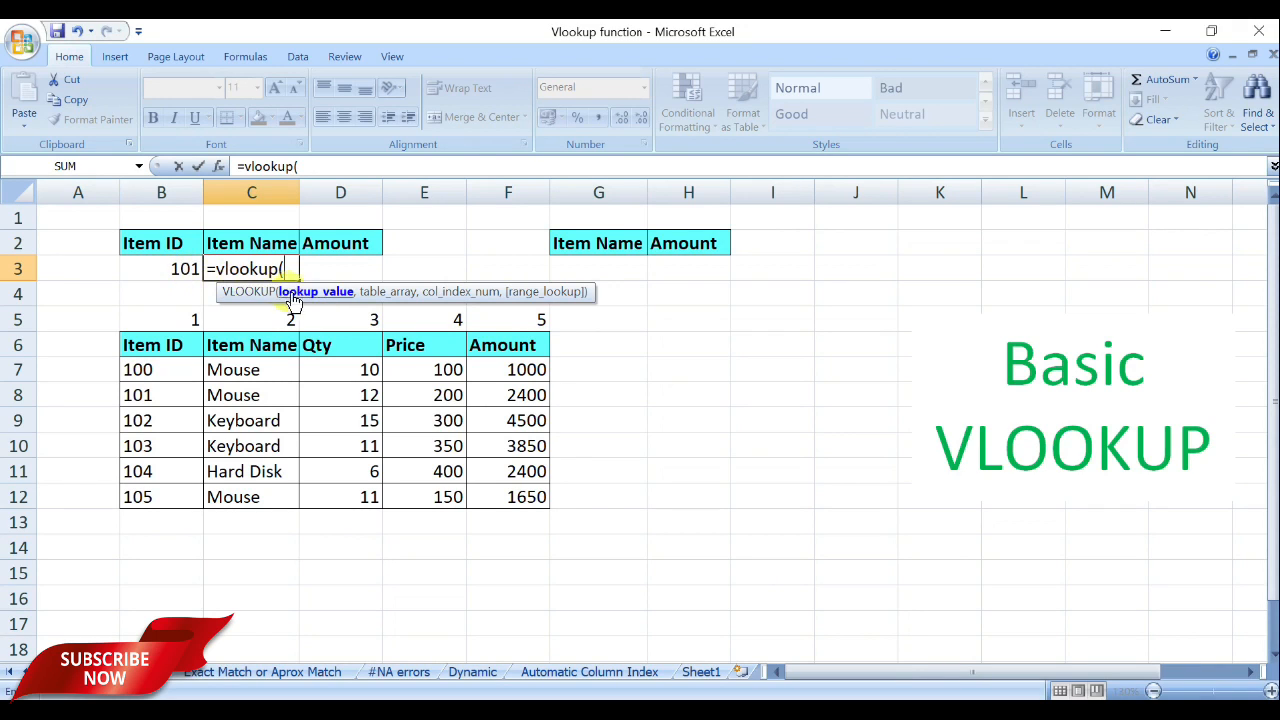
pyautogui.click(187, 270)
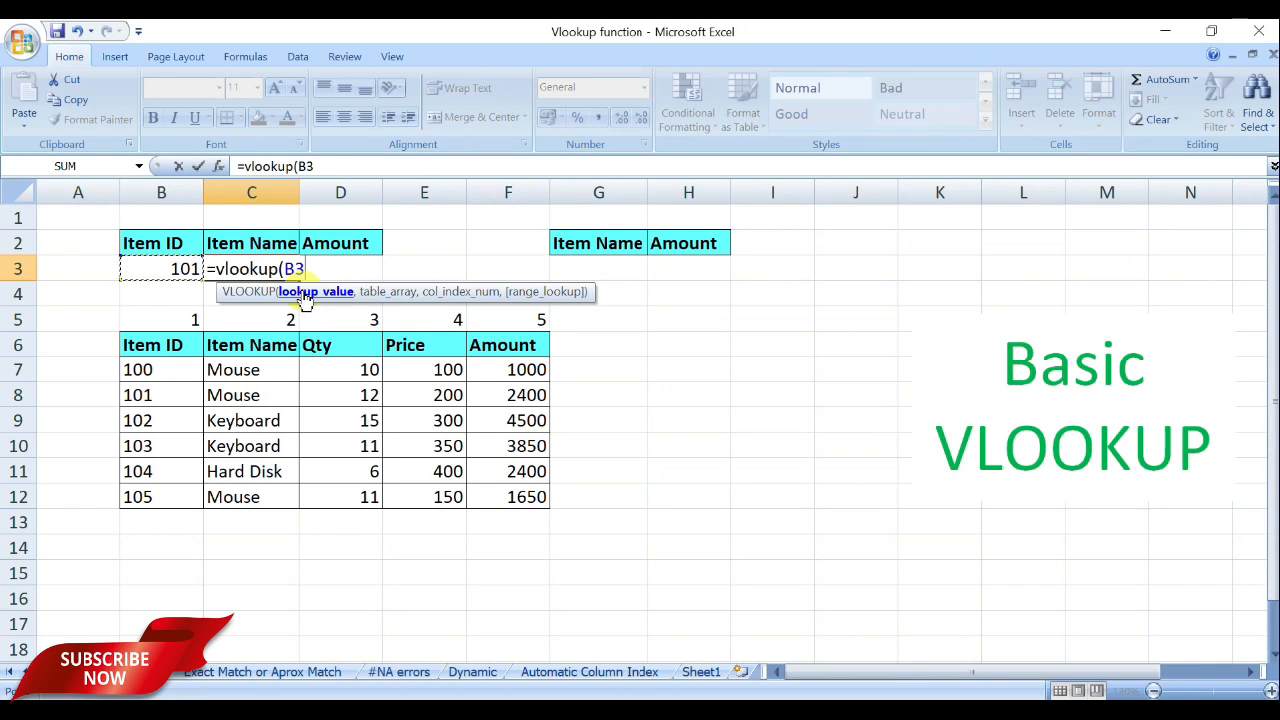
pyautogui.write(',')
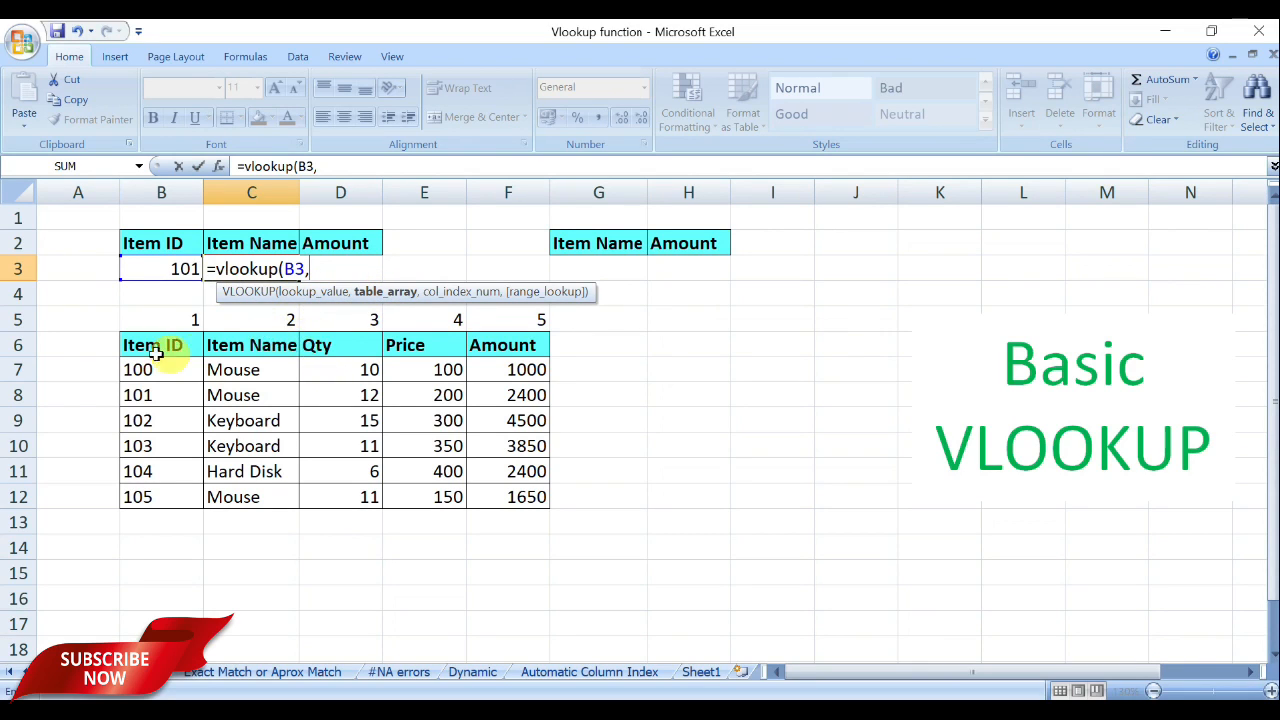
pyautogui.moveTo(144, 346); pyautogui.dragTo(500, 489)
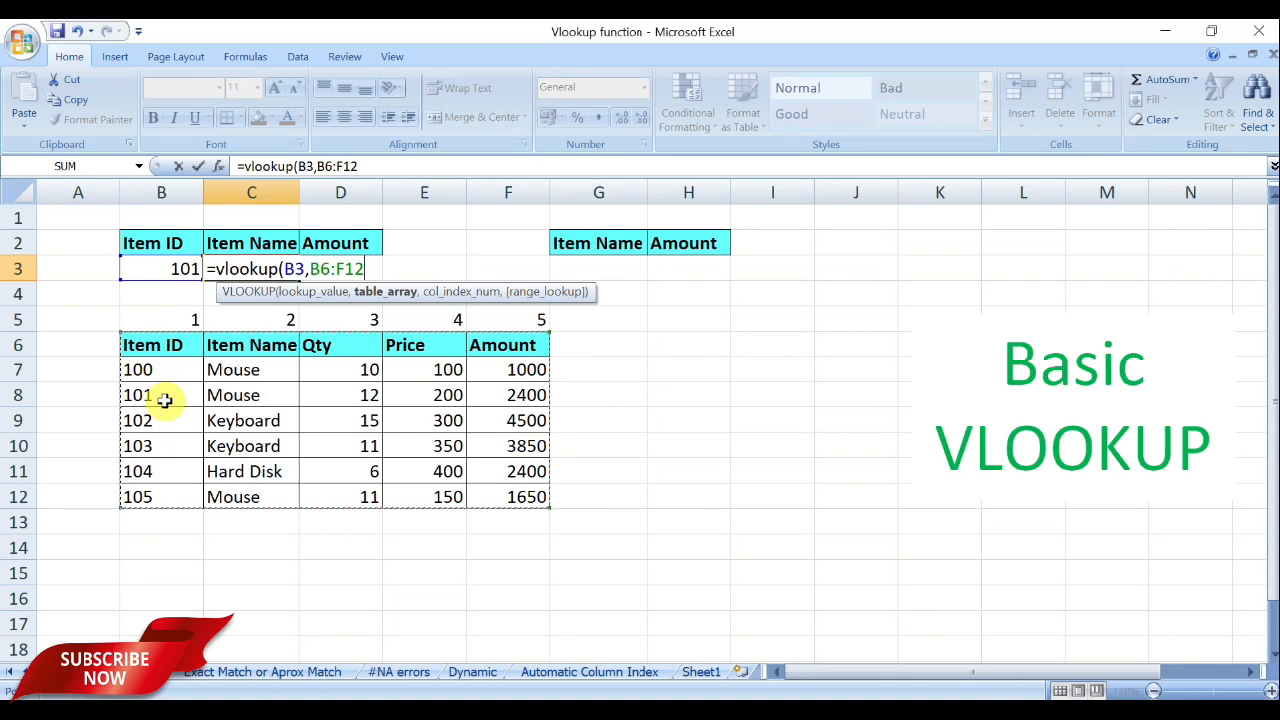
pyautogui.write(',')
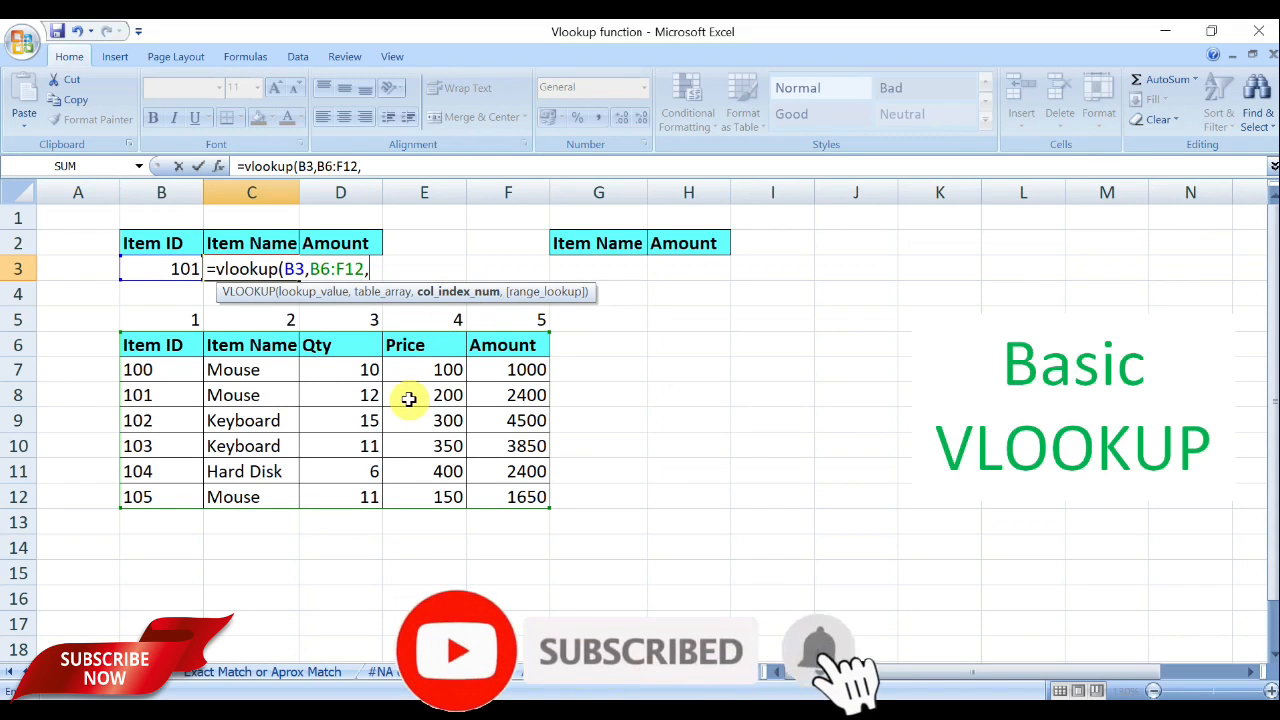
pyautogui.write('2')
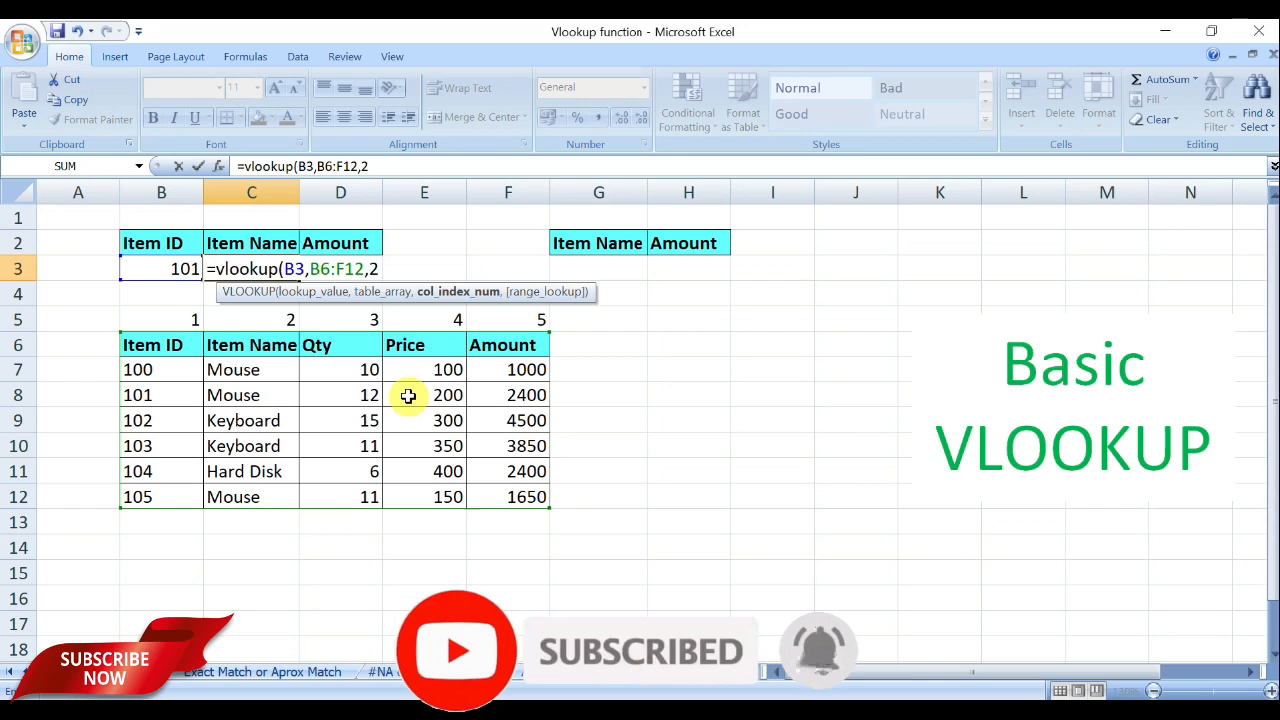
pyautogui.write(',')
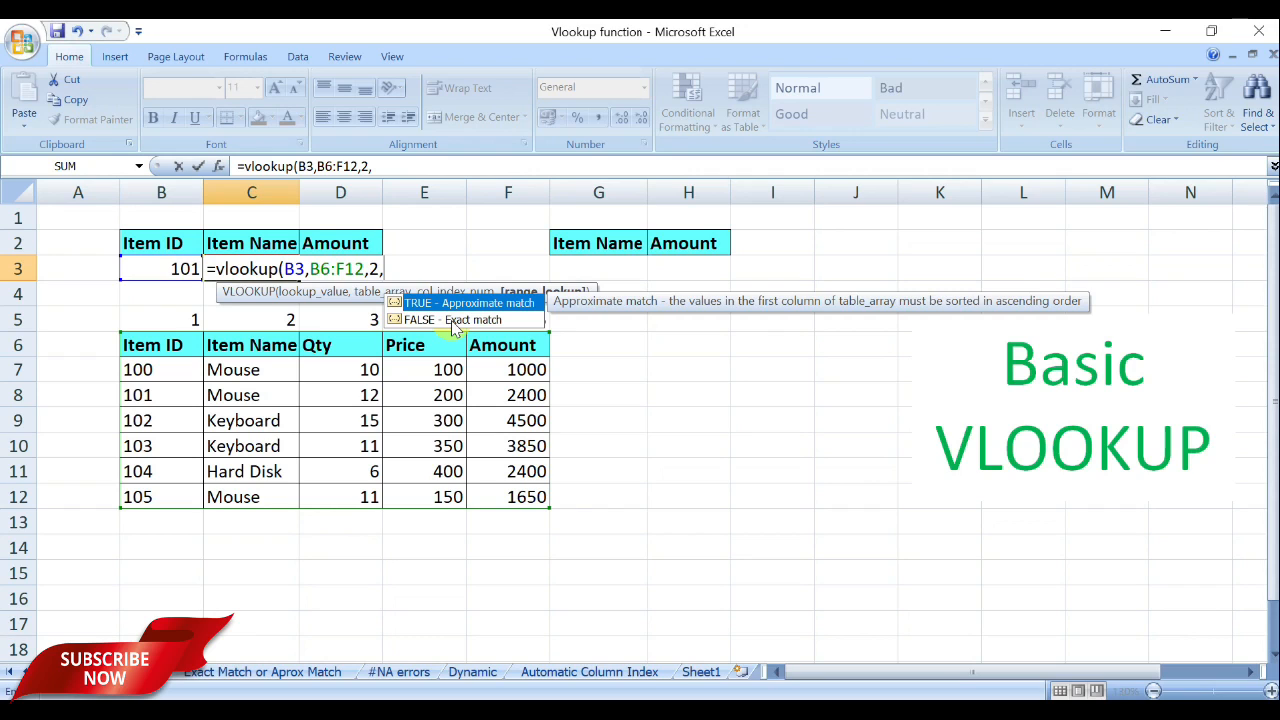
pyautogui.write('0)')
pyautogui.press('Return')
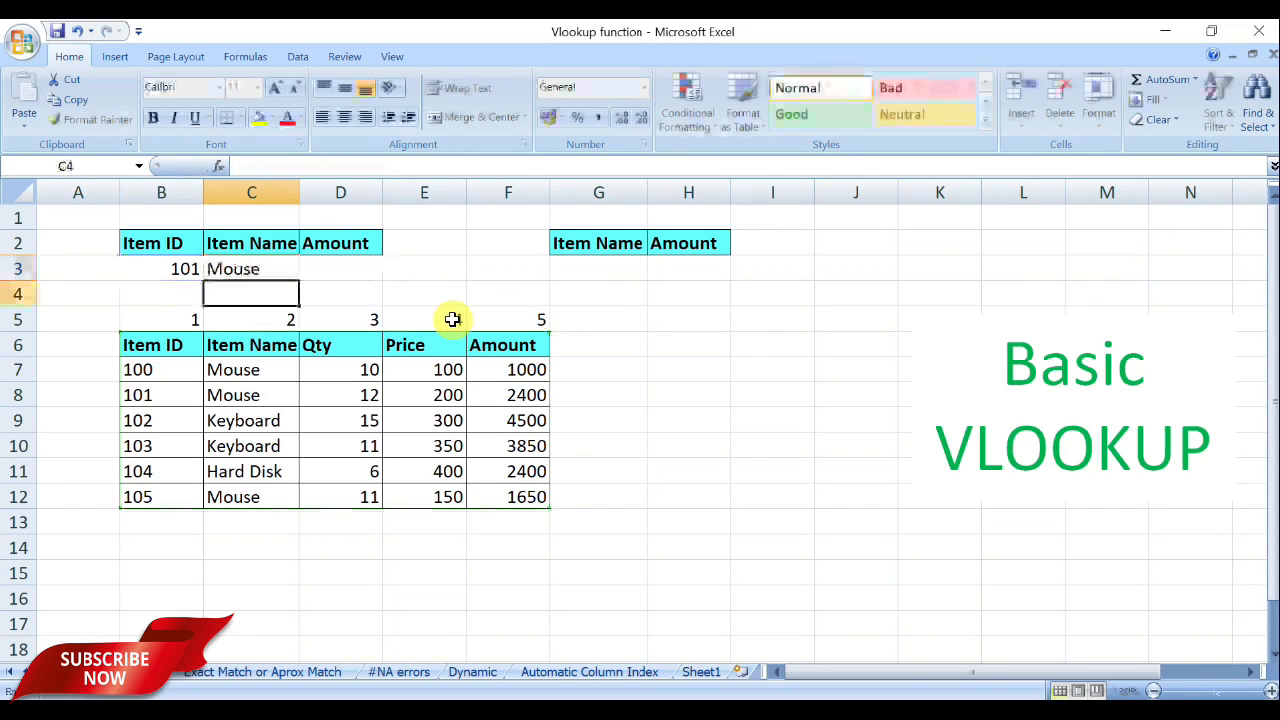
pyautogui.click(257, 272)
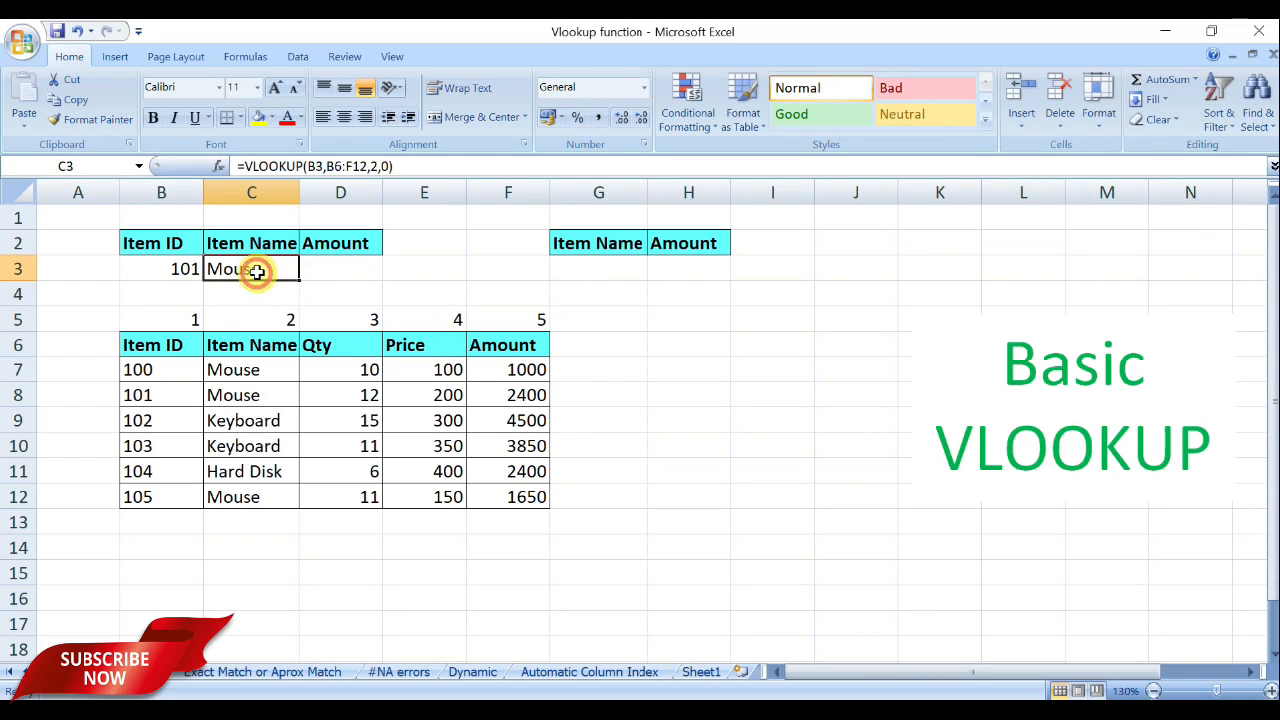
# Change the lookup Item ID in B3 to 104 and compare the returned Item Name with the table.
pyautogui.click(168, 268)
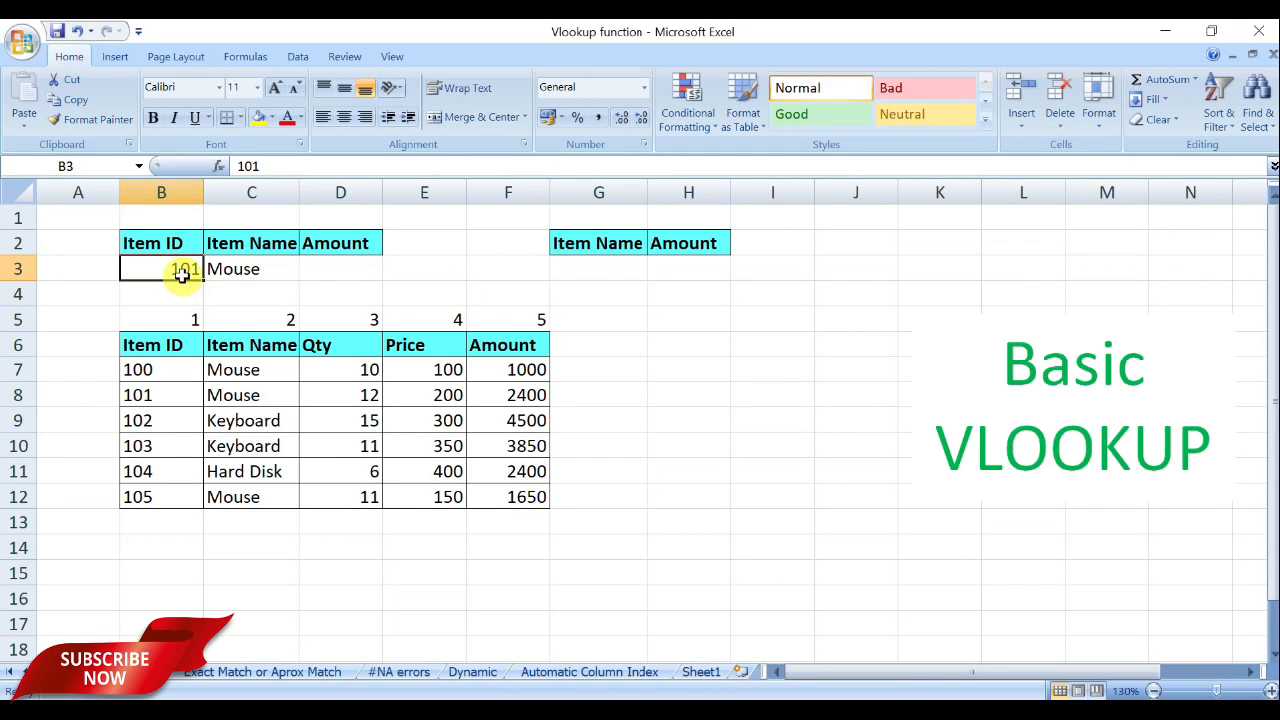
pyautogui.write('104')
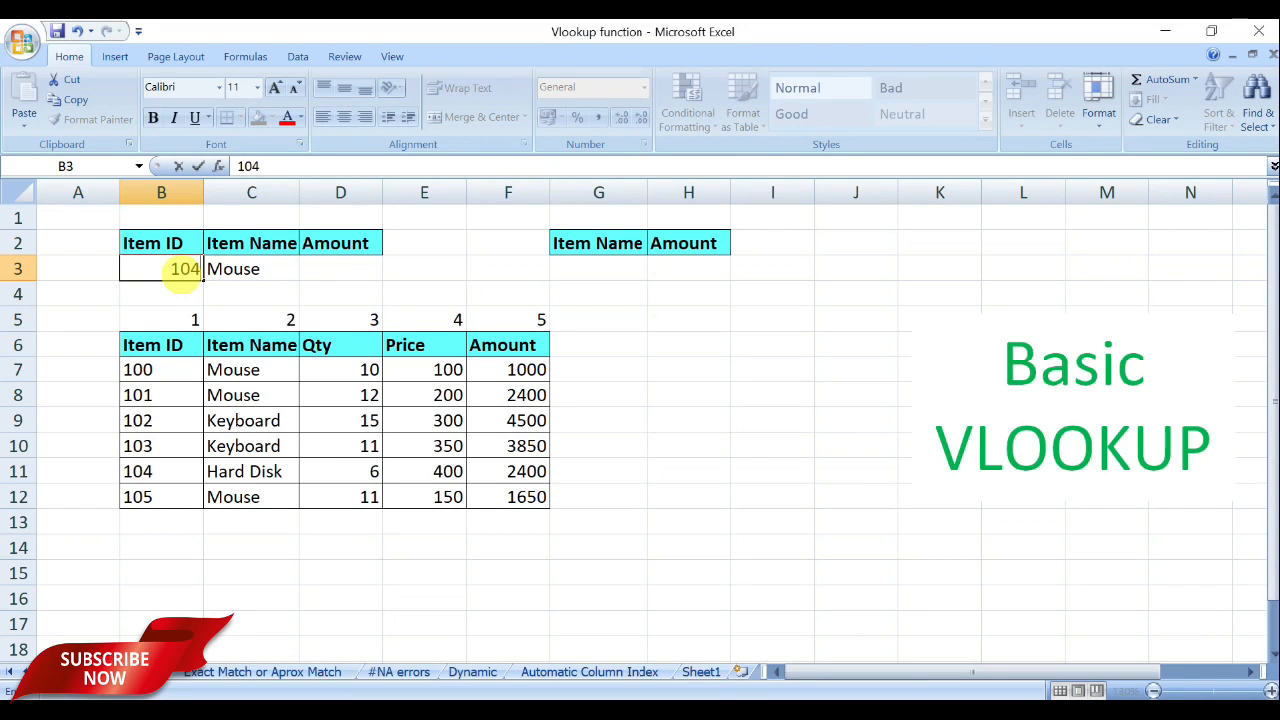
pyautogui.press('Return')
pyautogui.click(183, 272)
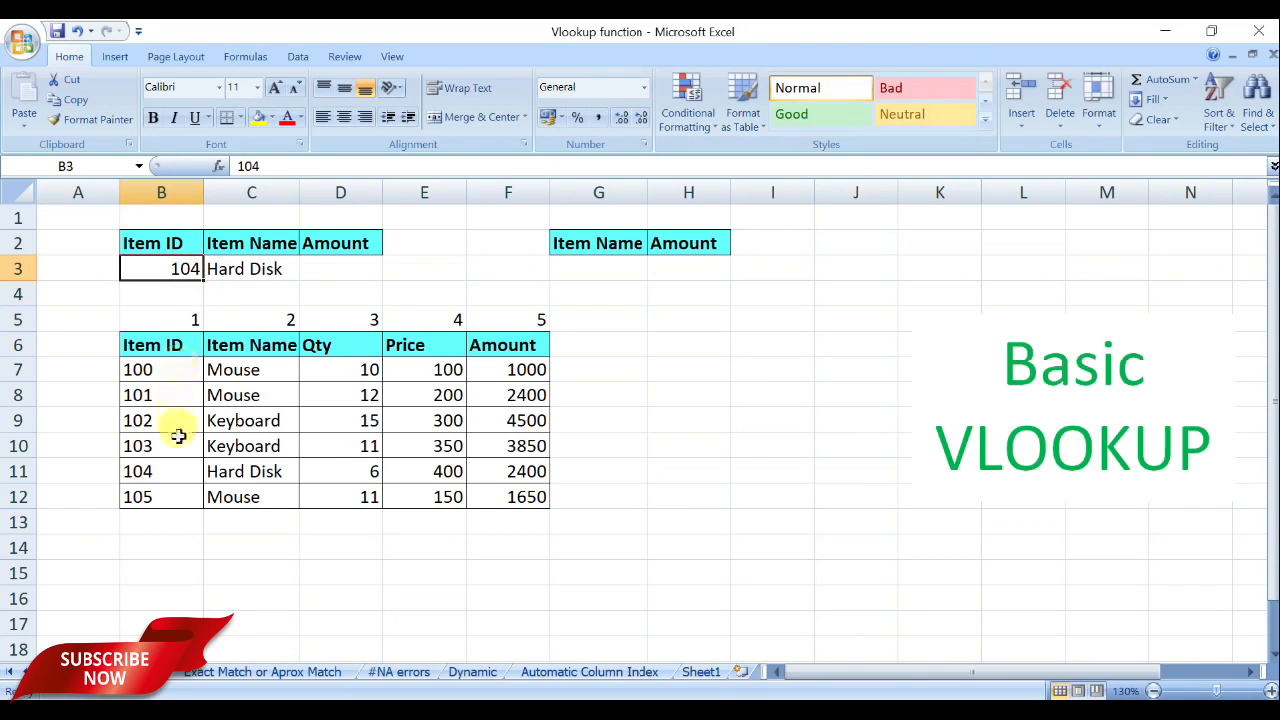
pyautogui.click(245, 471)
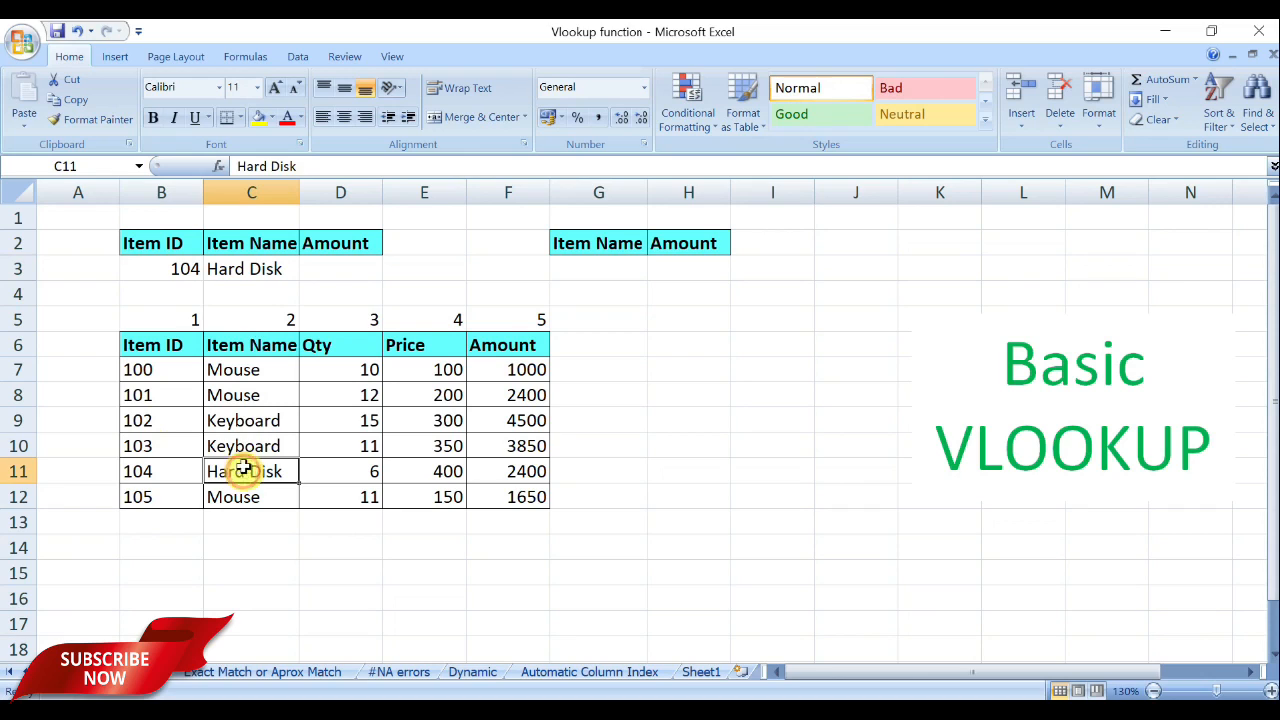
pyautogui.click(240, 270)
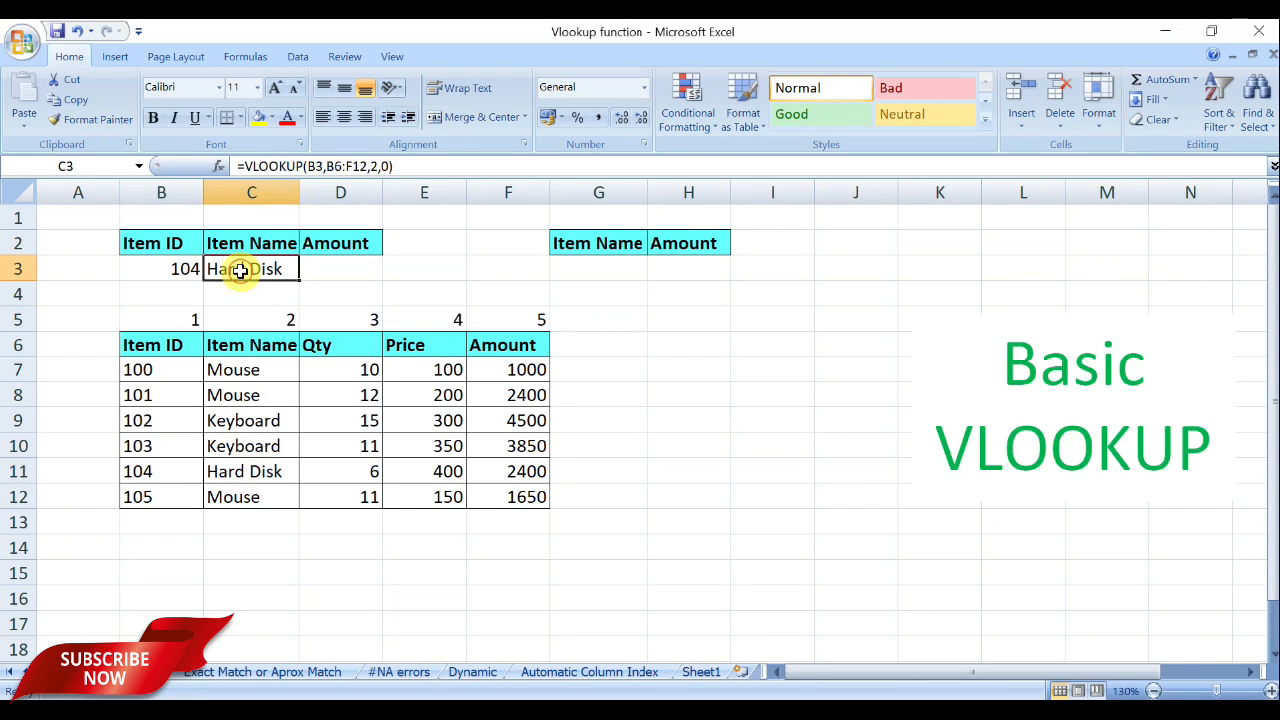
# Set the lookup Item ID in B3 to 105 and check the returned Item Name against the table's row.
pyautogui.click(186, 269)
pyautogui.write('105')
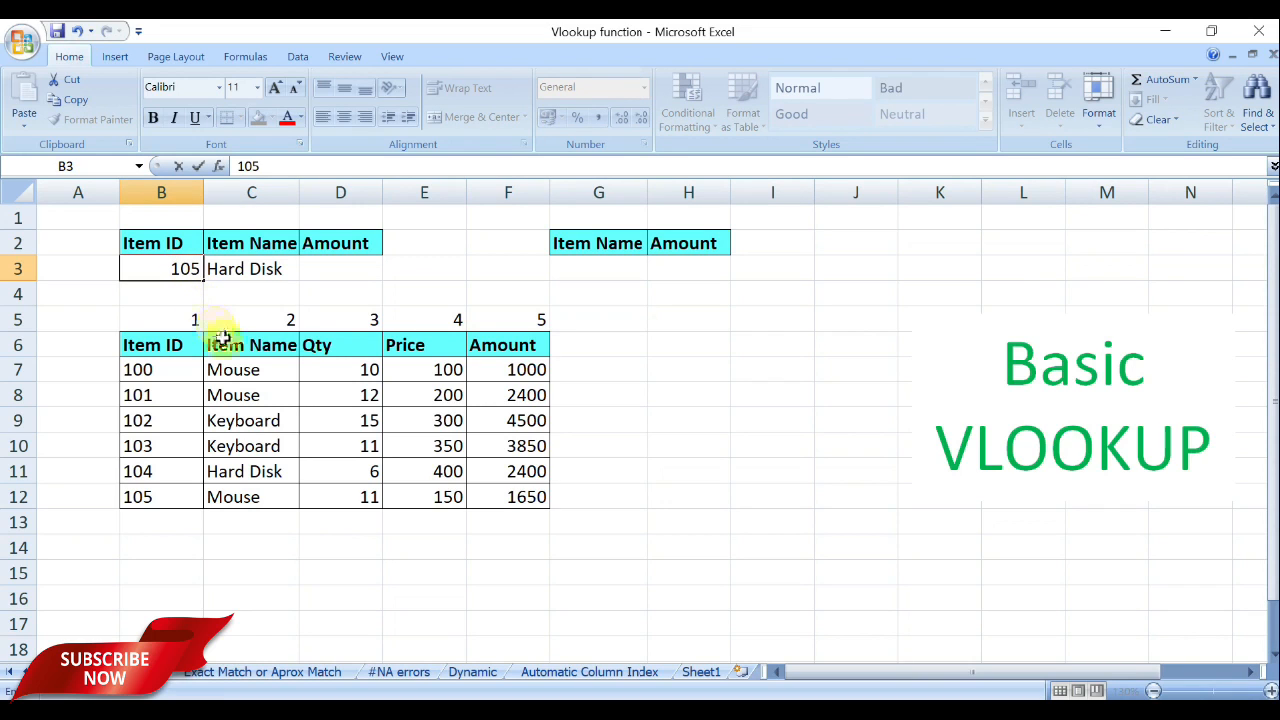
pyautogui.press('Return')
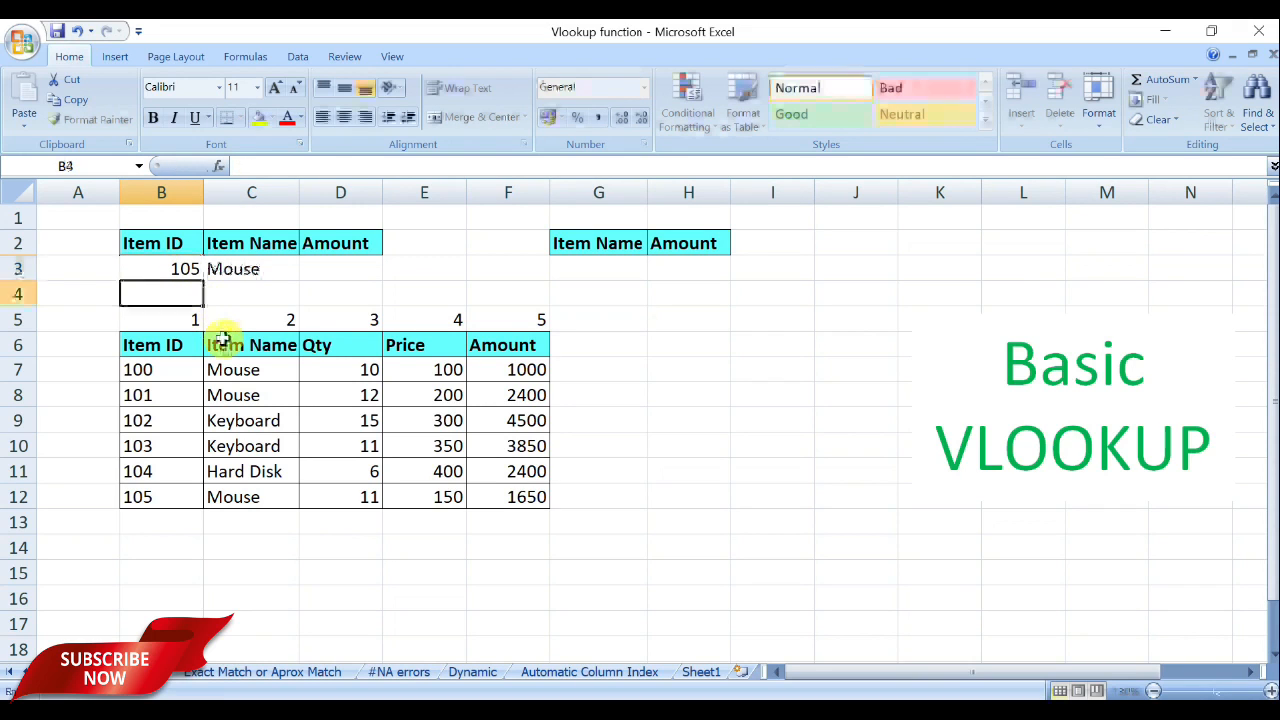
pyautogui.click(250, 270)
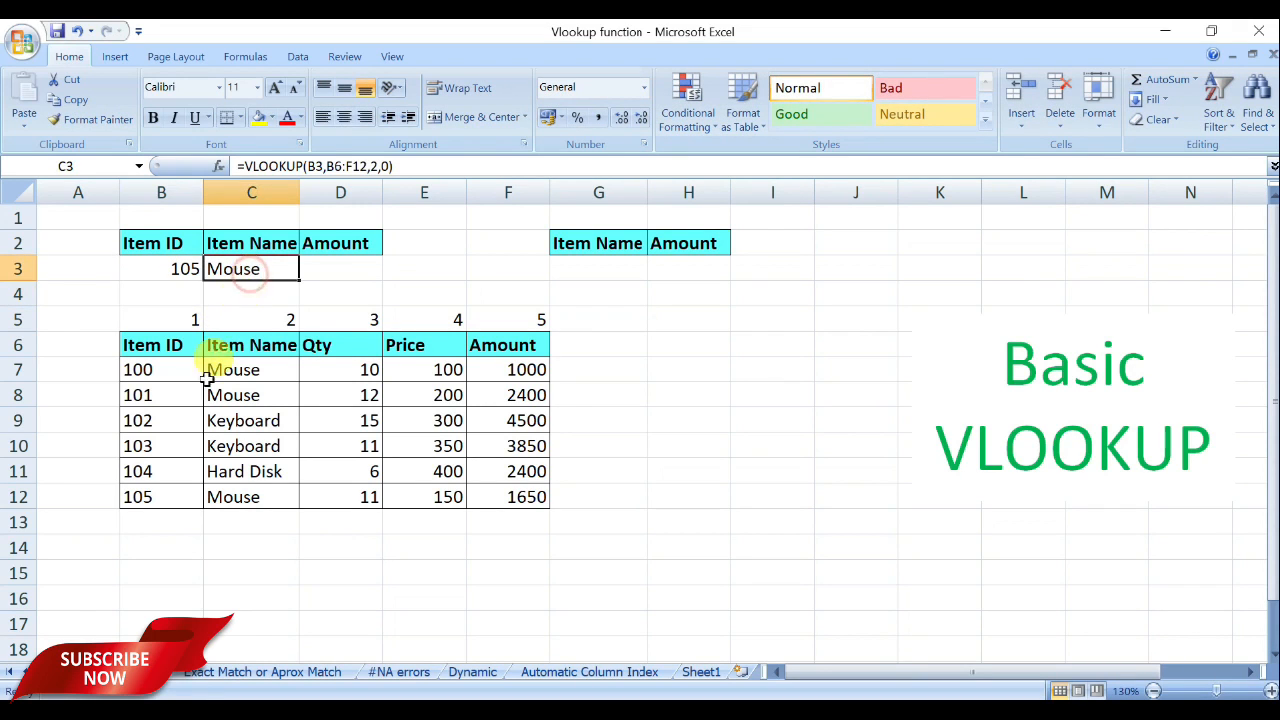
pyautogui.click(157, 495)
pyautogui.click(249, 495)
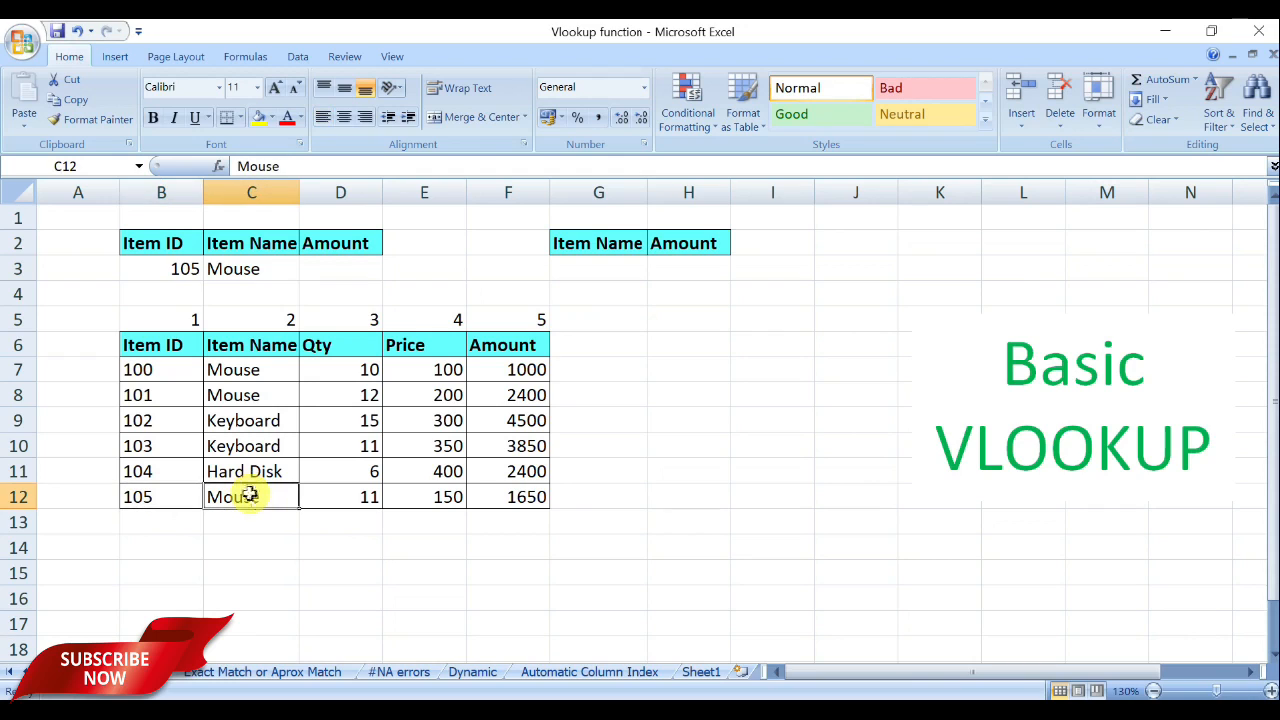
pyautogui.click(258, 268)
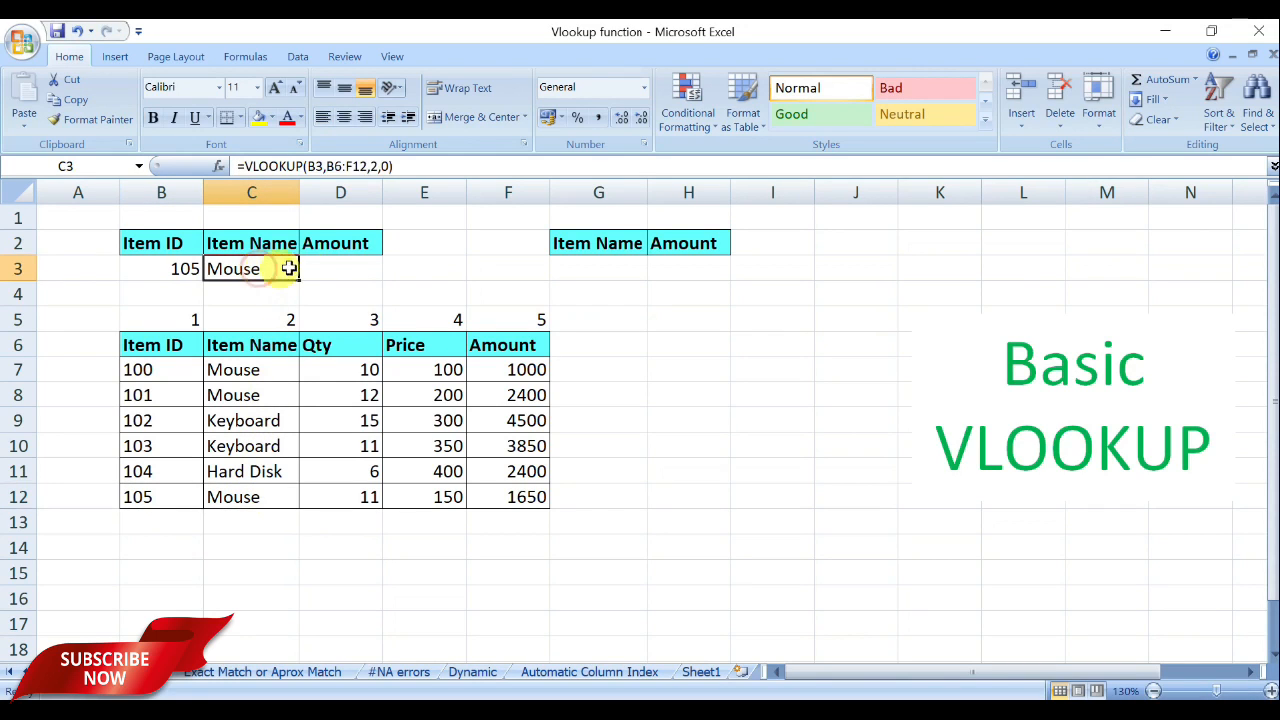
# Enter =VLOOKUP(B3,B6:F12,5,0) in cell D3 to return the Amount for the Item ID by exact match.
pyautogui.click(344, 267)
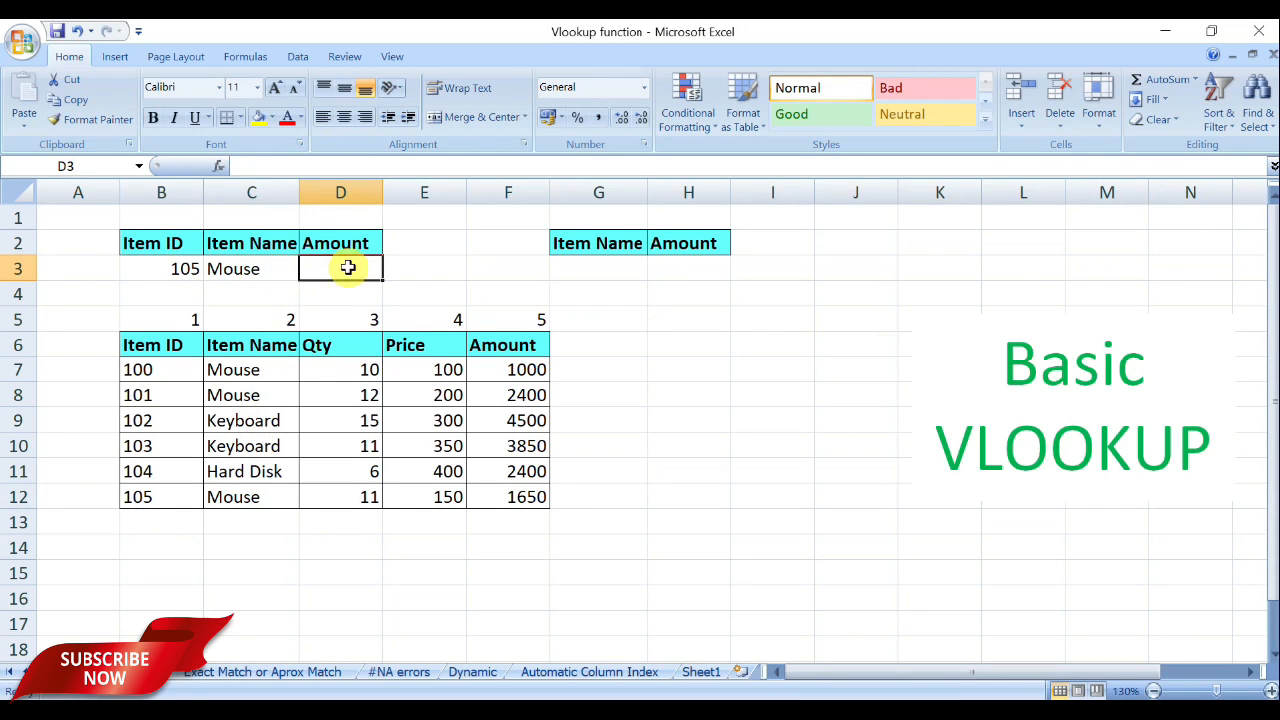
pyautogui.write('=')
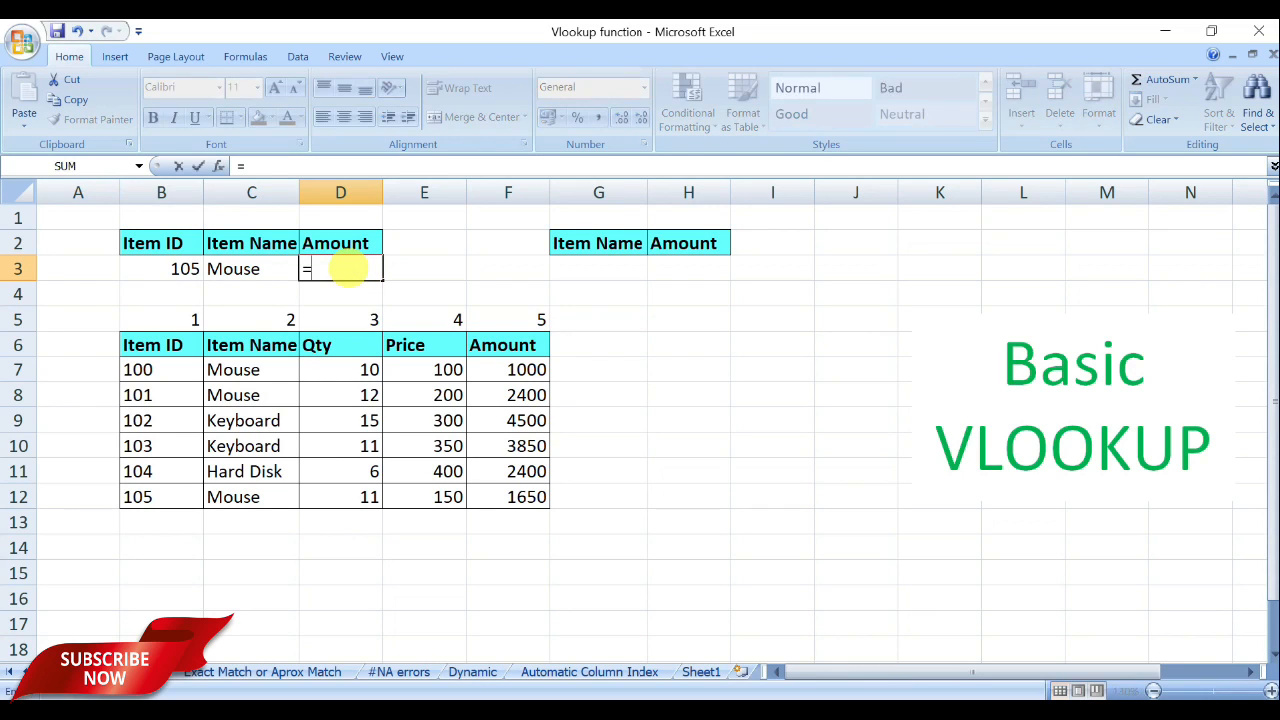
pyautogui.write('vl')
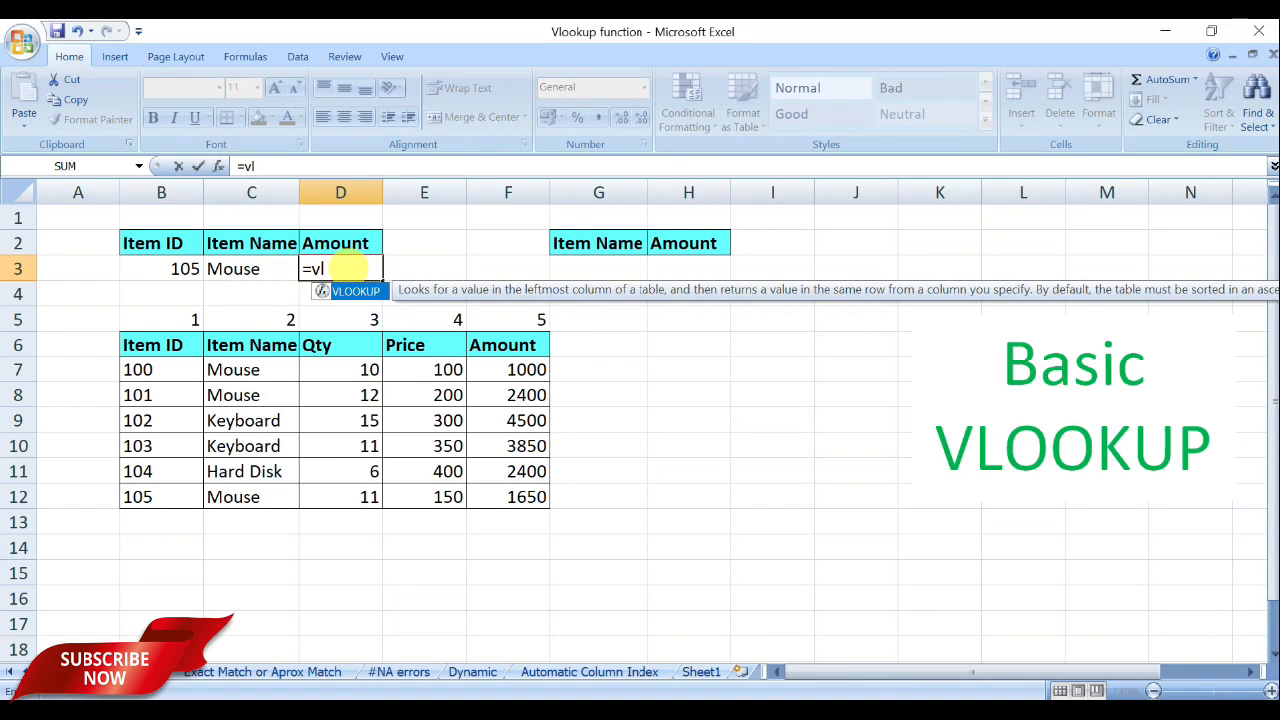
pyautogui.doubleClick(350, 291)
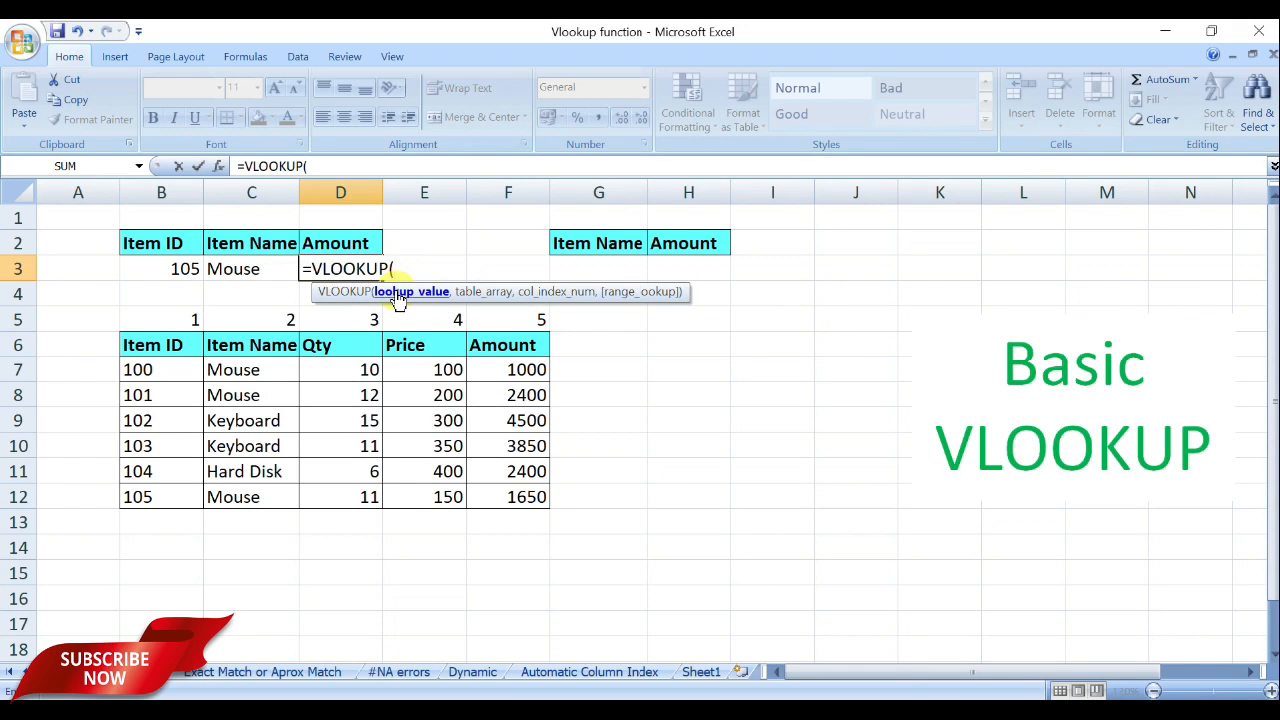
pyautogui.click(161, 268)
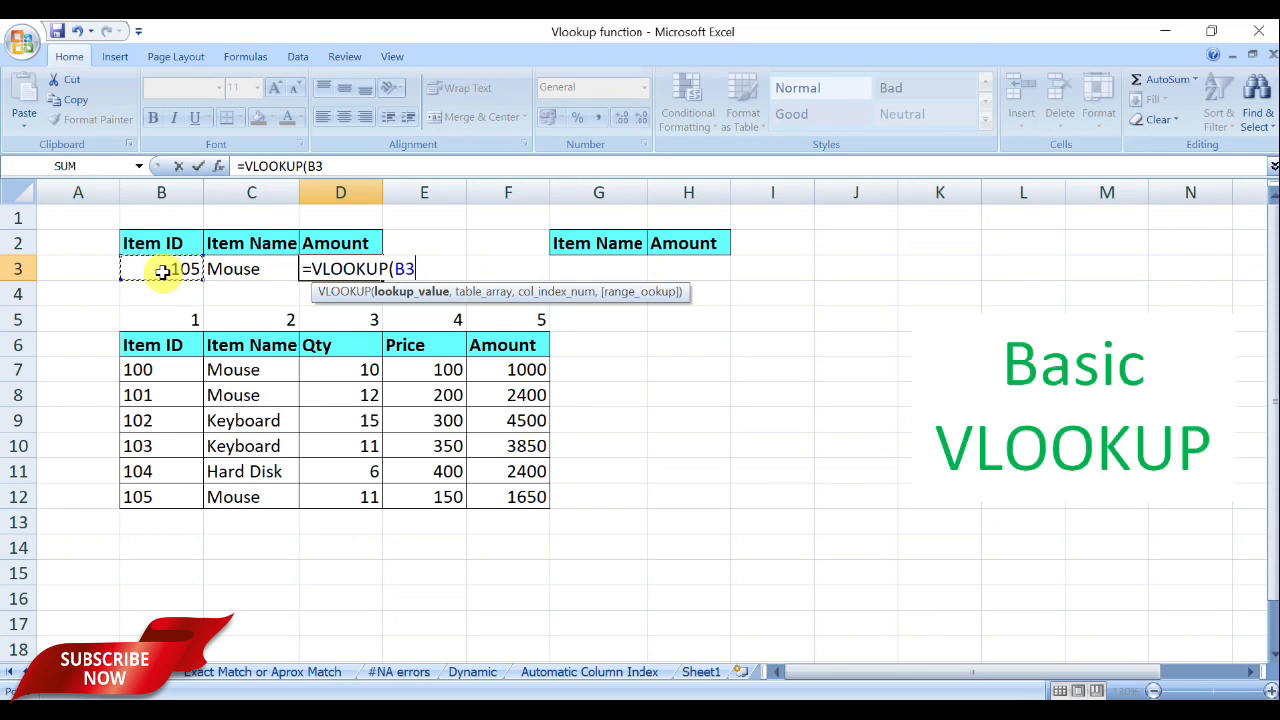
pyautogui.write(',')
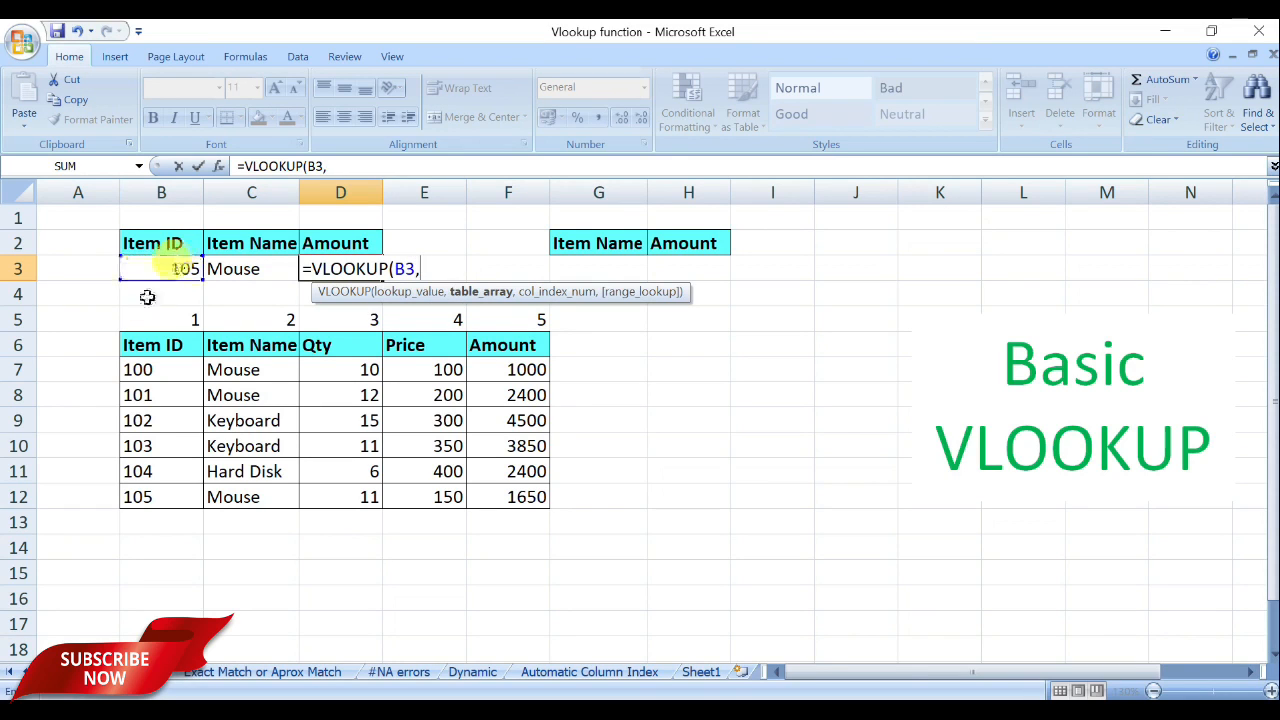
pyautogui.moveTo(122, 348); pyautogui.dragTo(504, 492)
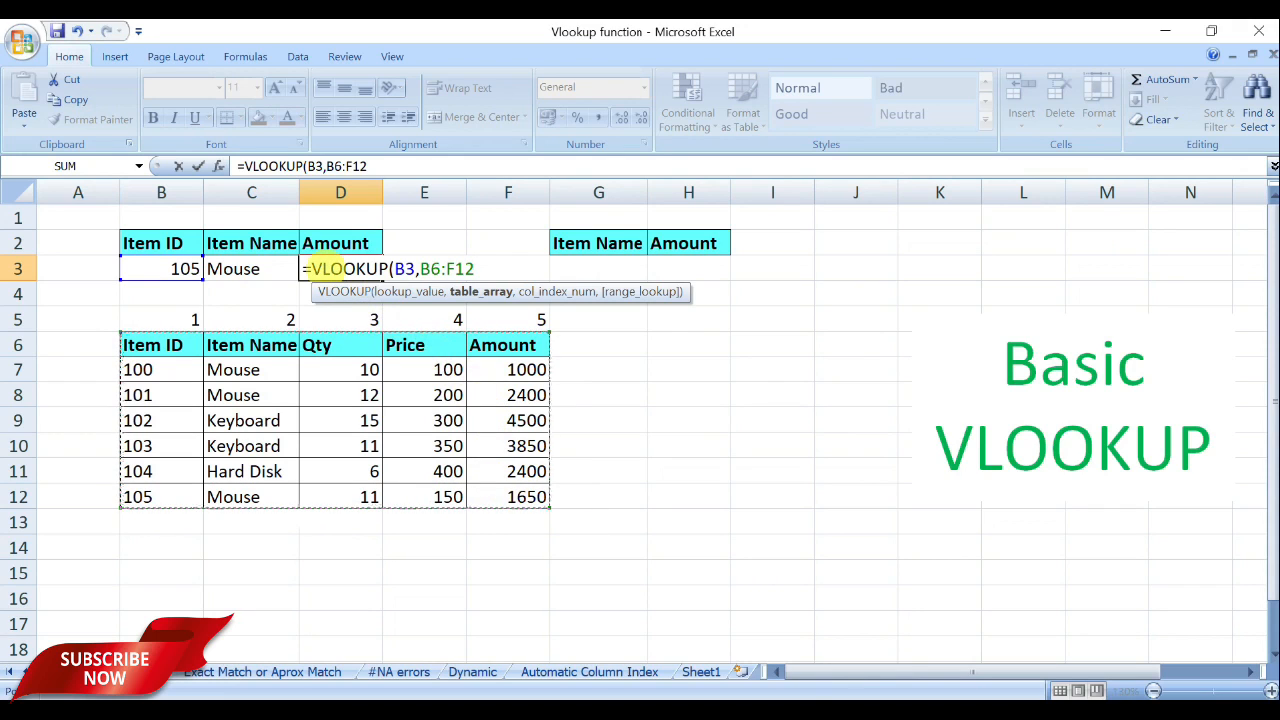
pyautogui.write(',')
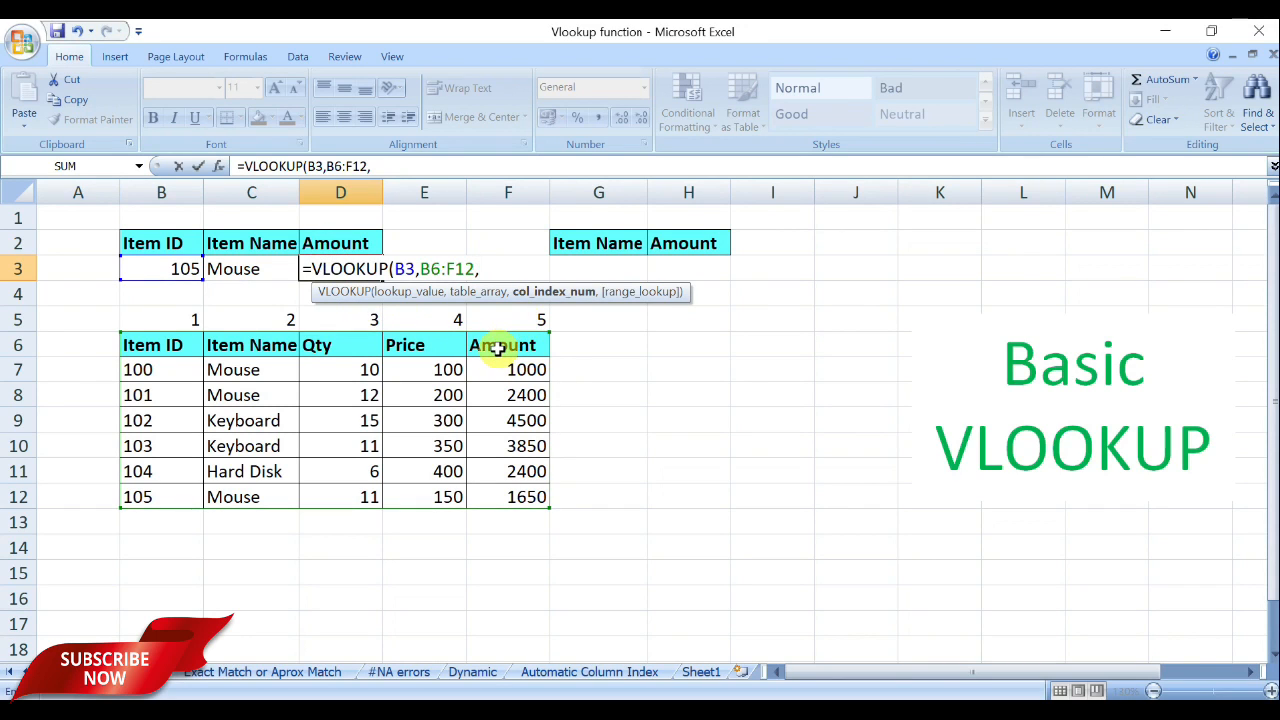
pyautogui.write('5,')
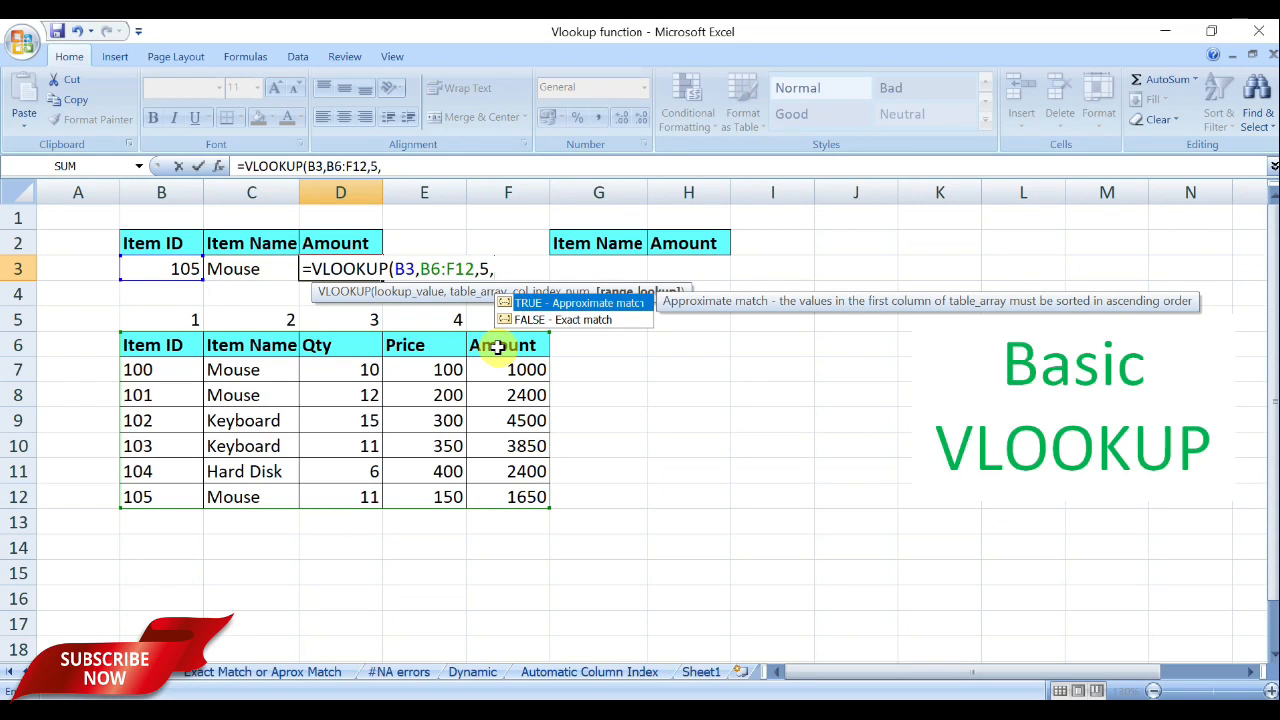
pyautogui.write('0)')
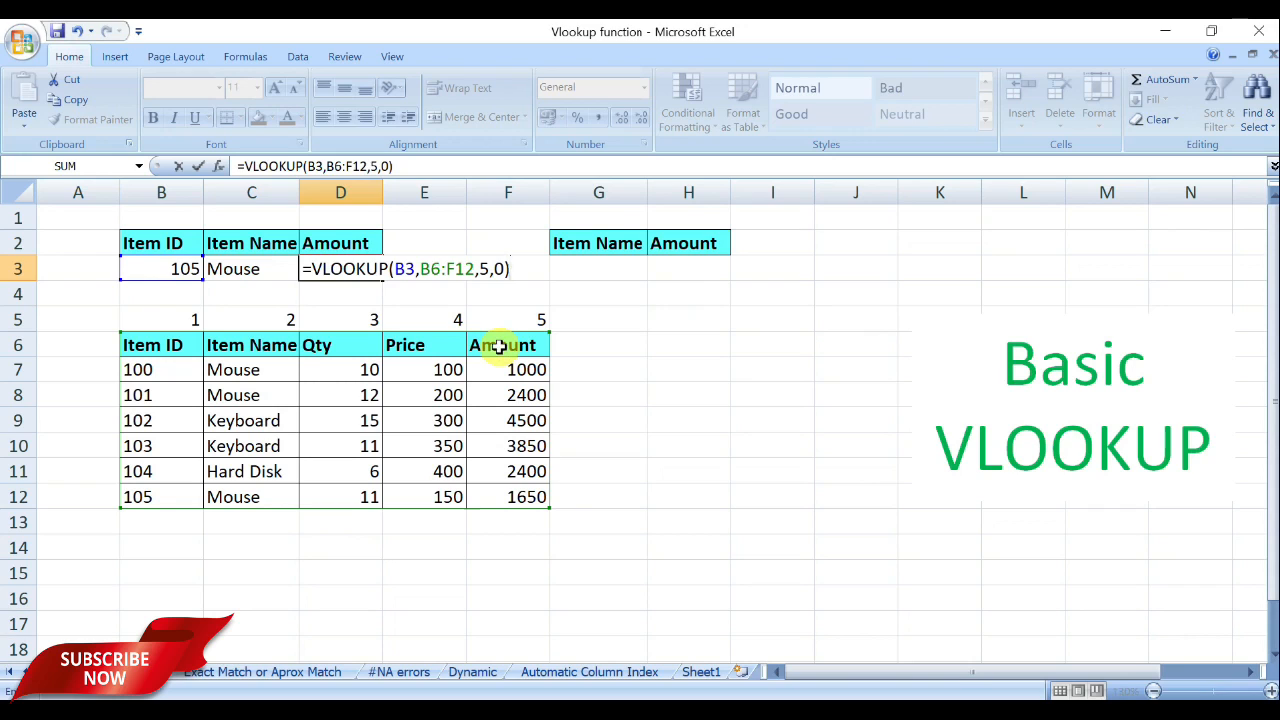
pyautogui.press('Return')
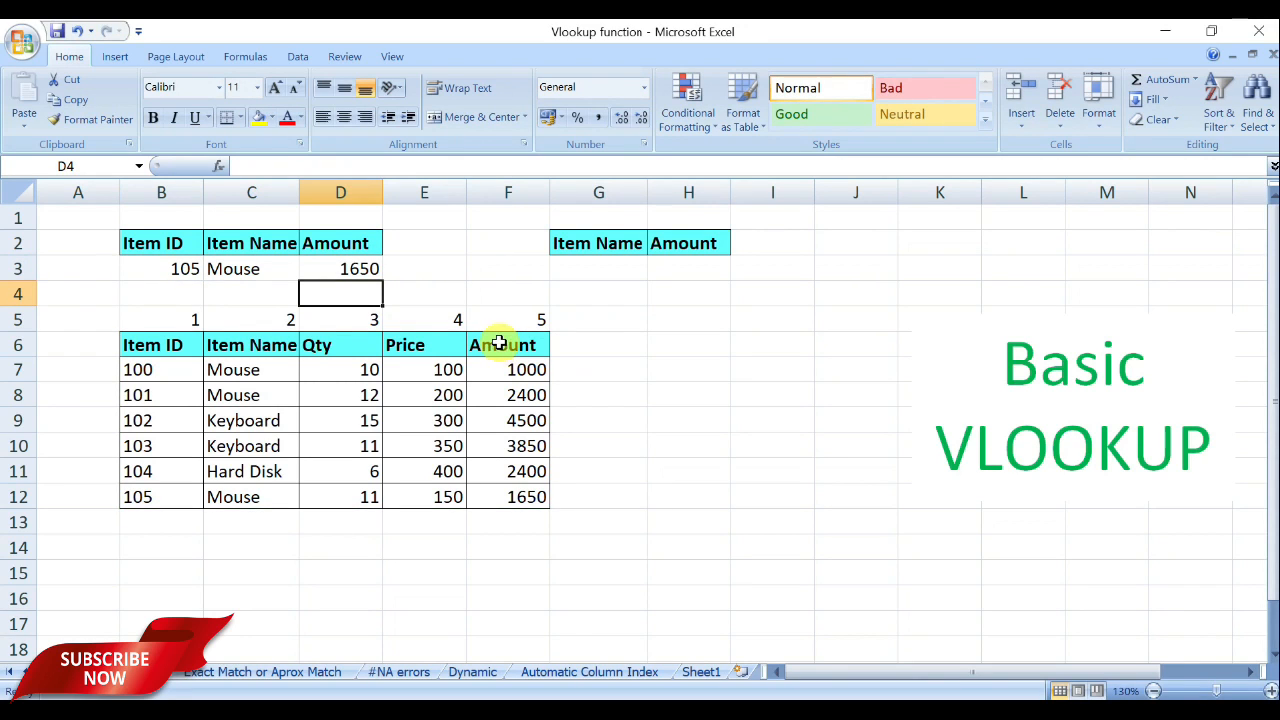
# Compare the Amount returned in D3 with the table row for Item ID 105.
pyautogui.click(334, 268)
pyautogui.moveTo(163, 492); pyautogui.dragTo(507, 492)
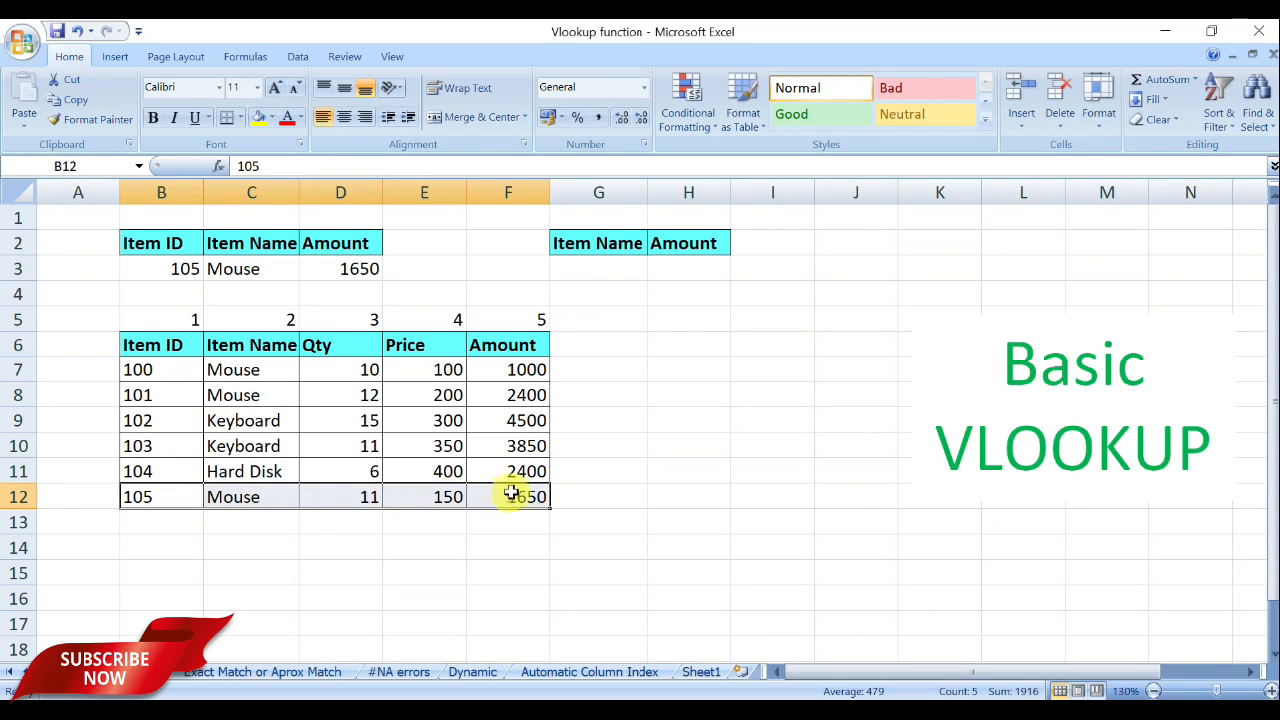
pyautogui.click(341, 268)
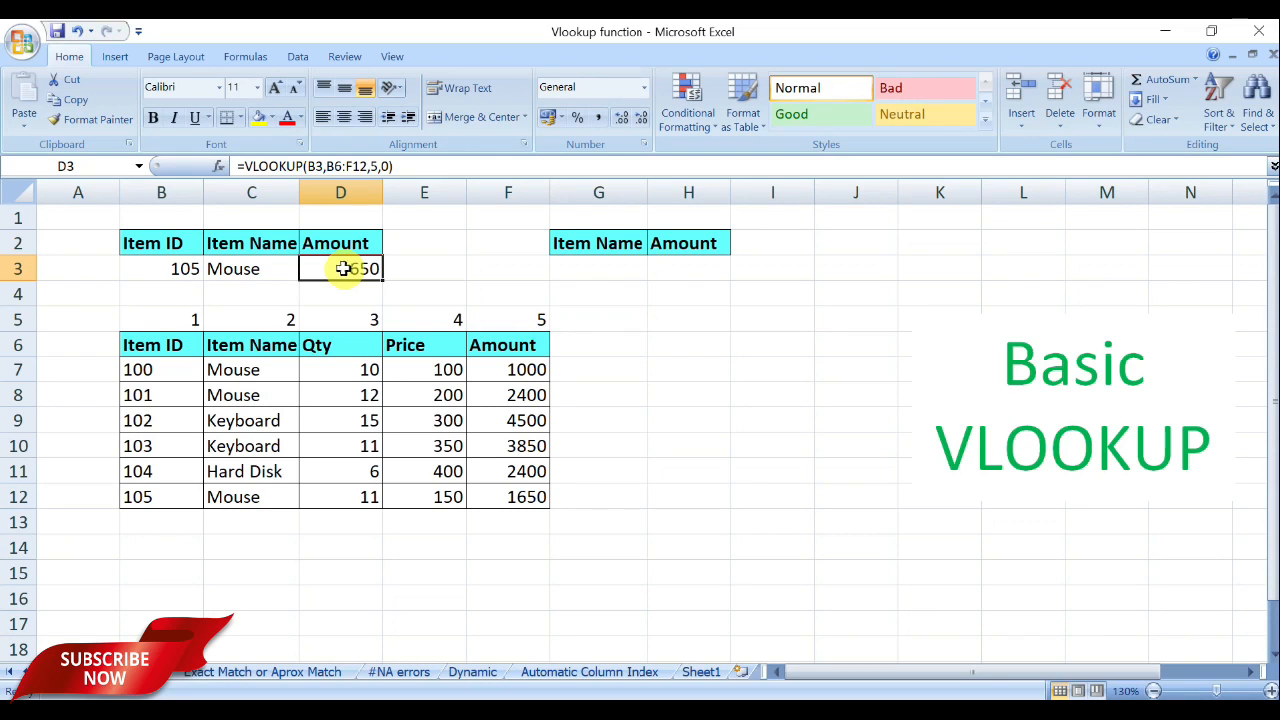
# Enter Mouse as the lookup Item Name in cell G3.
pyautogui.click(598, 270)
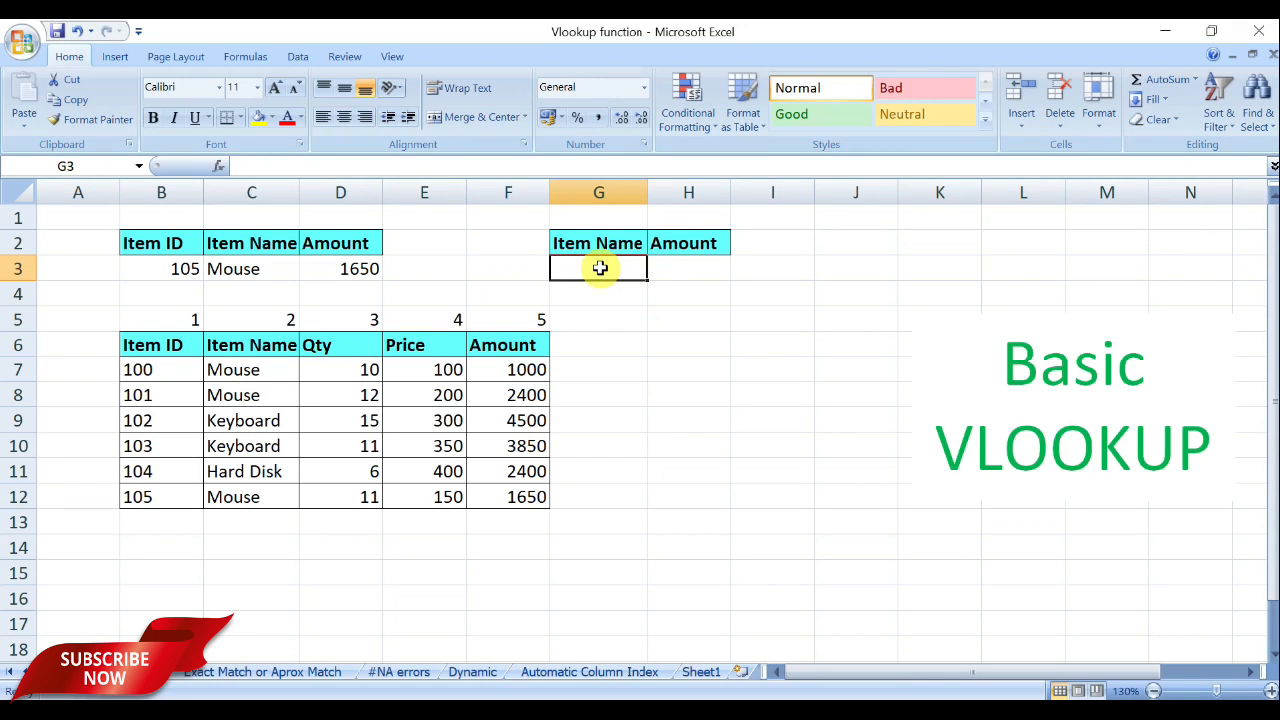
pyautogui.click(677, 269)
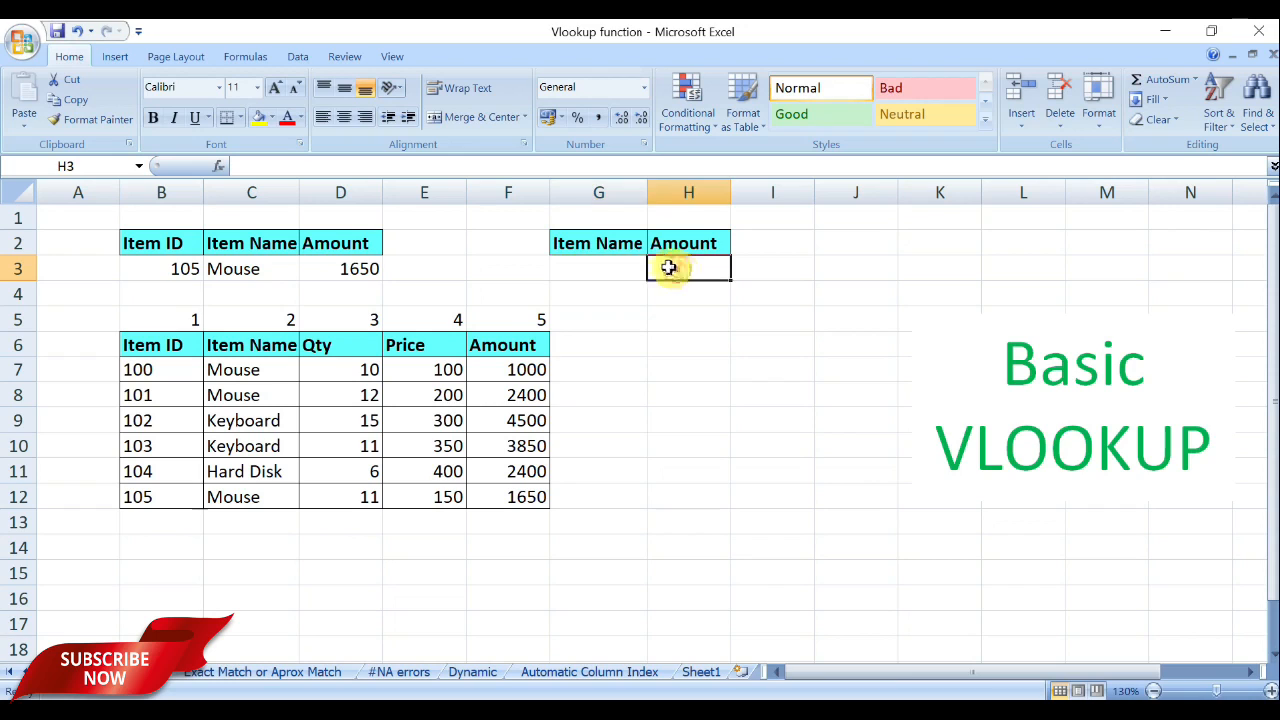
pyautogui.click(612, 266)
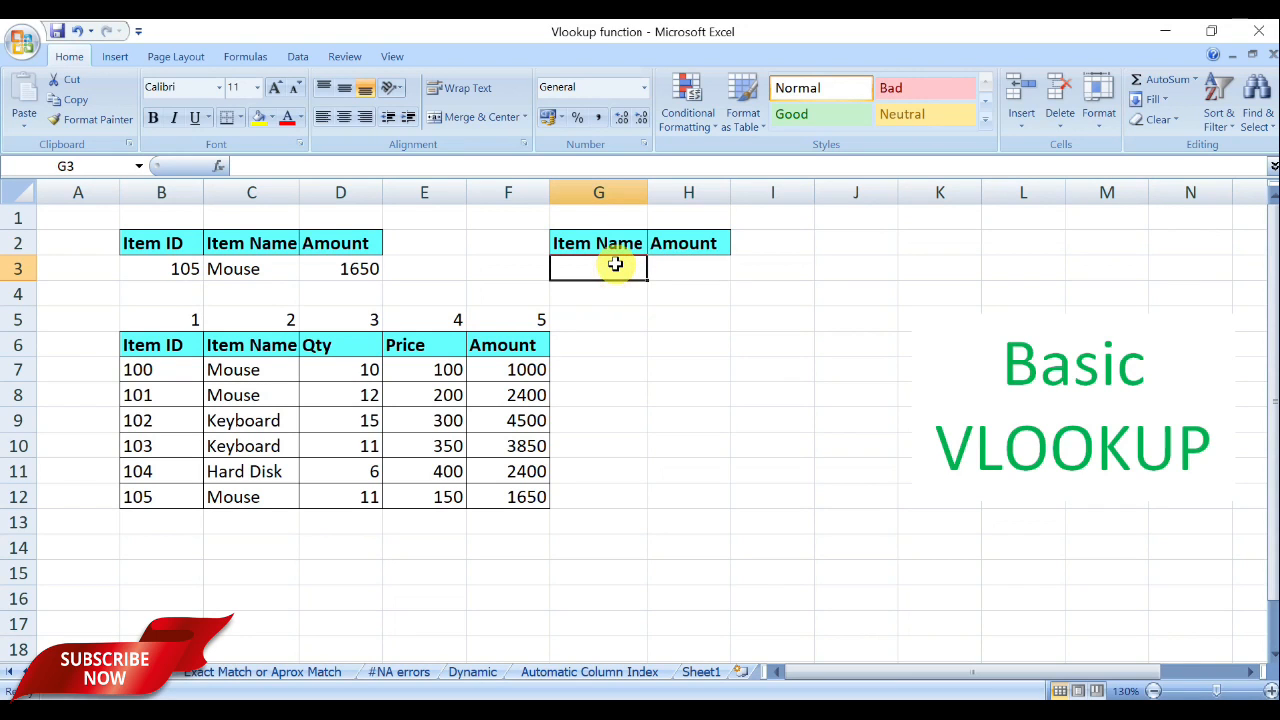
pyautogui.write('Mouse')
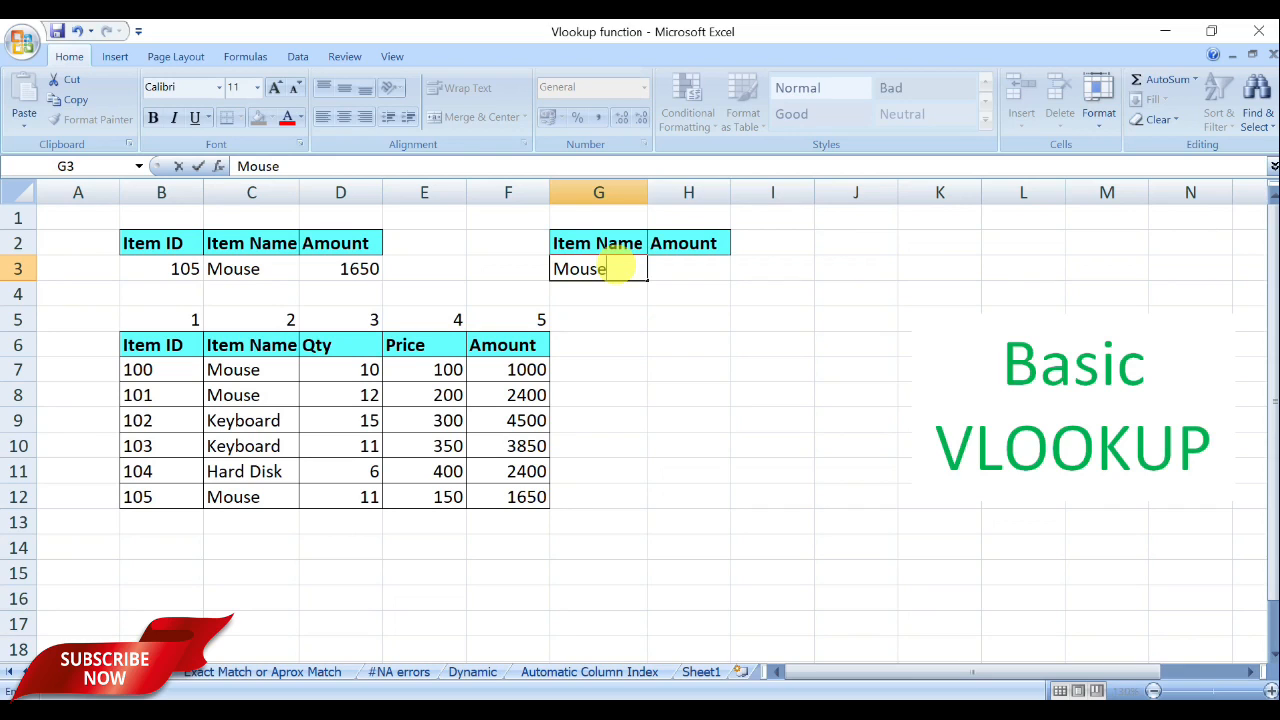
pyautogui.press('Tab')
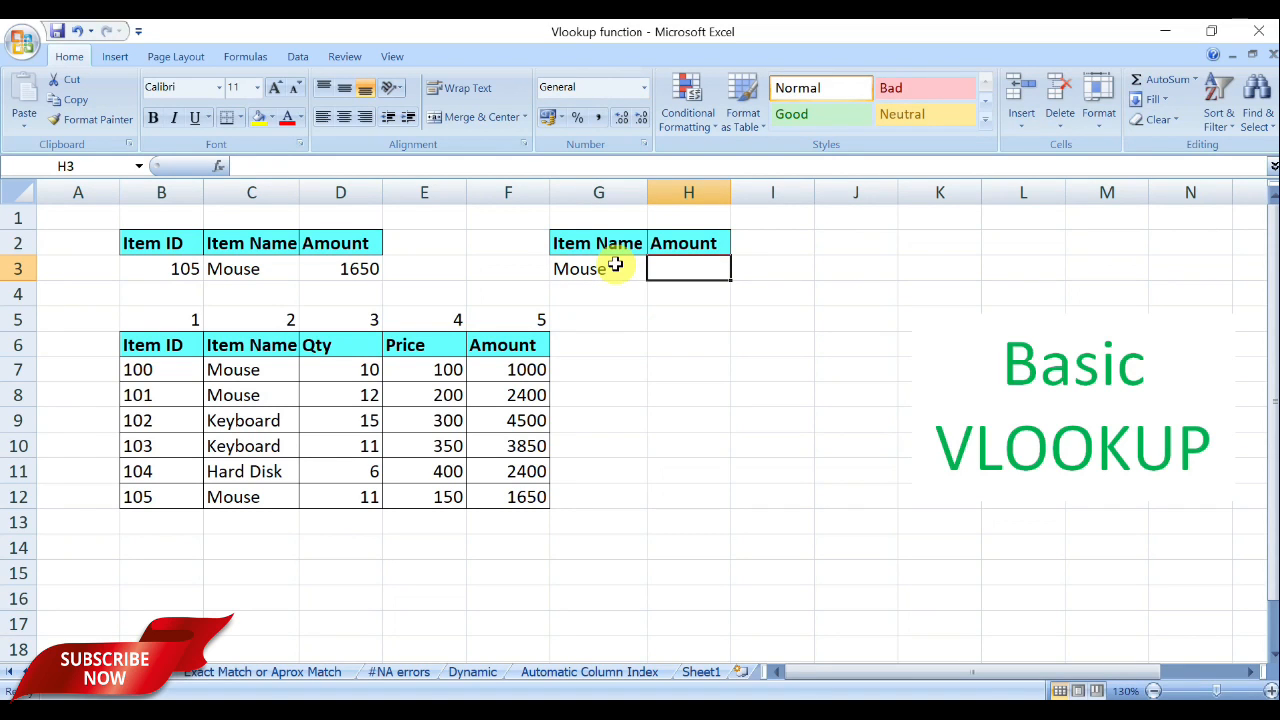
# Start a VLOOKUP formula in cell H3 with G3 as the lookup value and B6:F12 as the table array.
pyautogui.write('=')
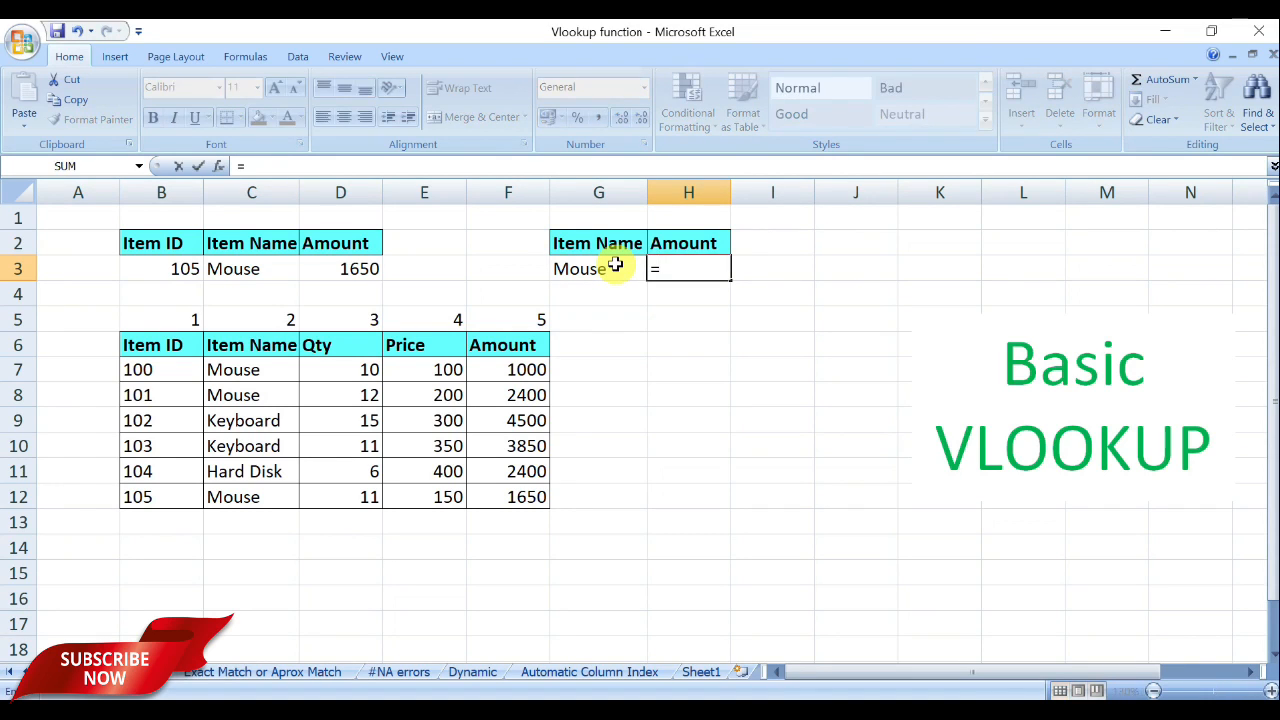
pyautogui.write('vl')
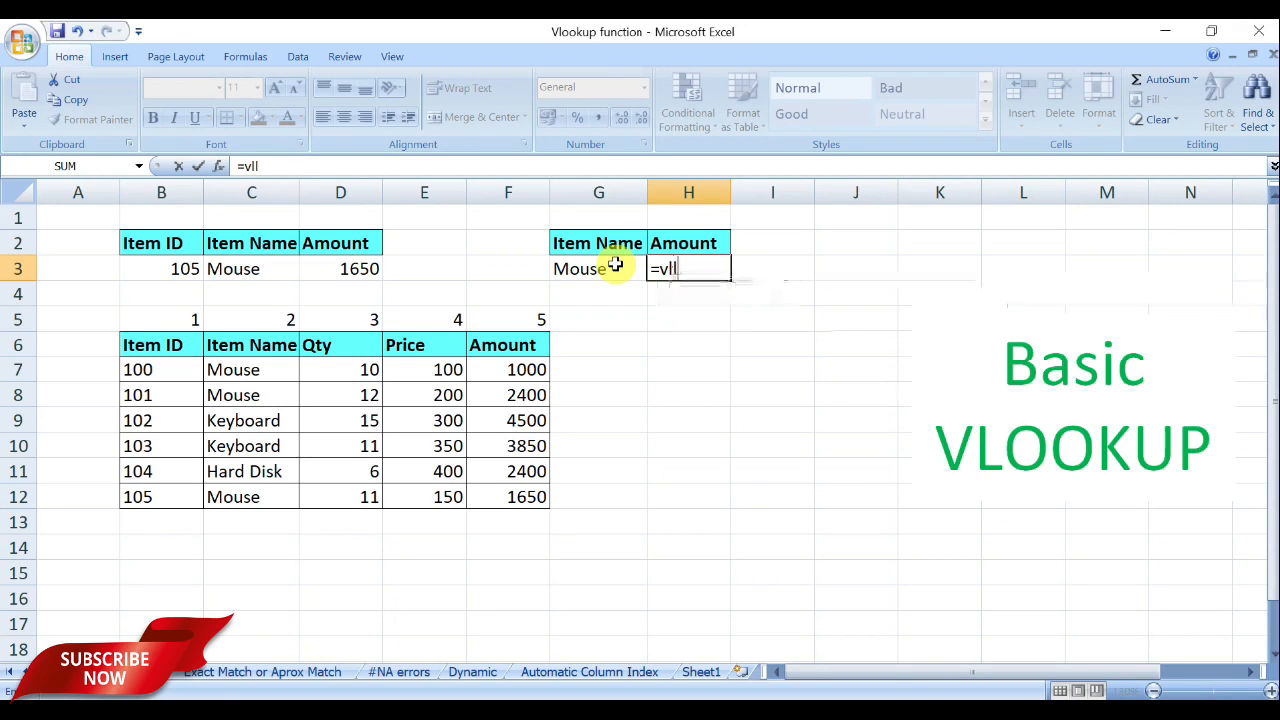
pyautogui.write('ookup(')
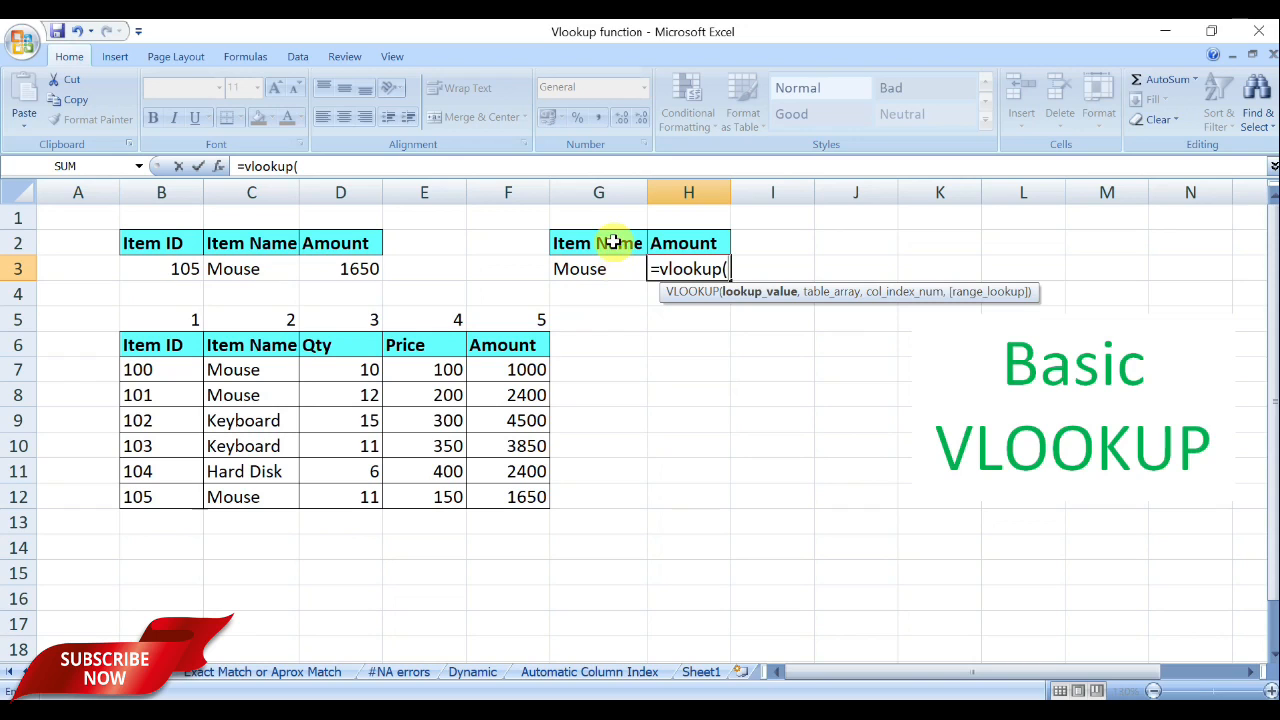
pyautogui.click(578, 268)
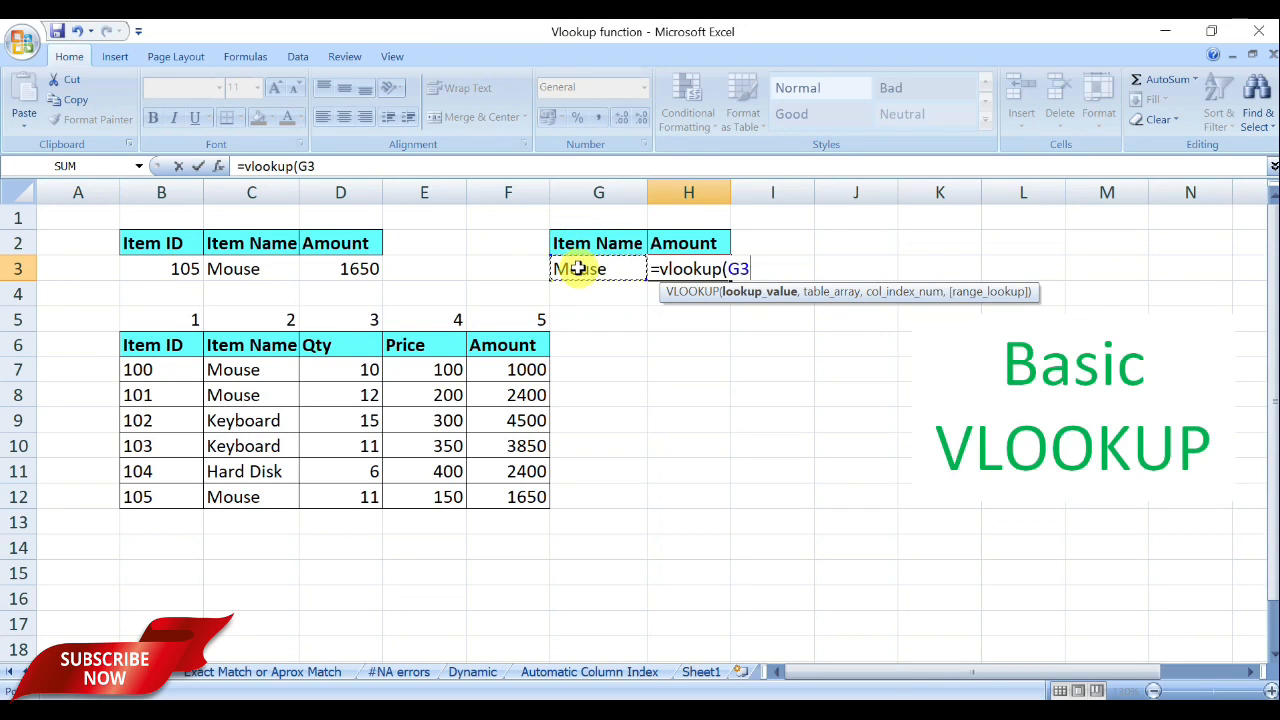
pyautogui.write(',')
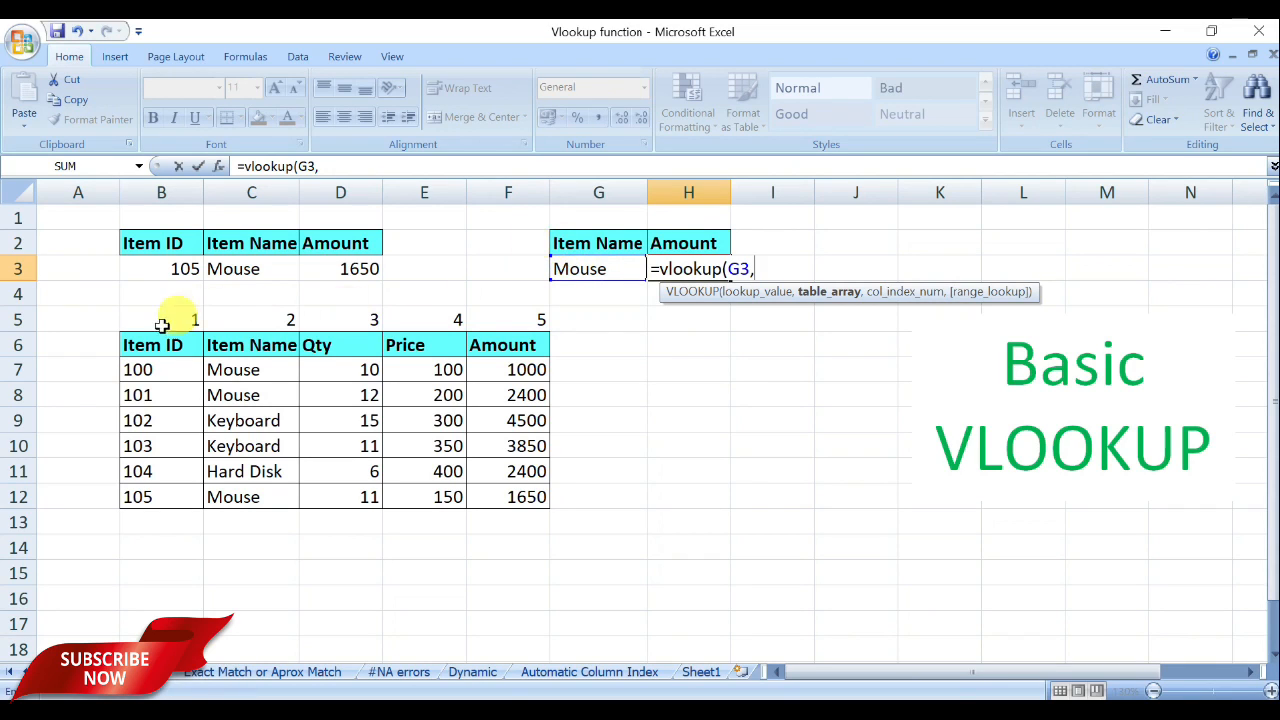
pyautogui.moveTo(140, 342); pyautogui.dragTo(509, 493)
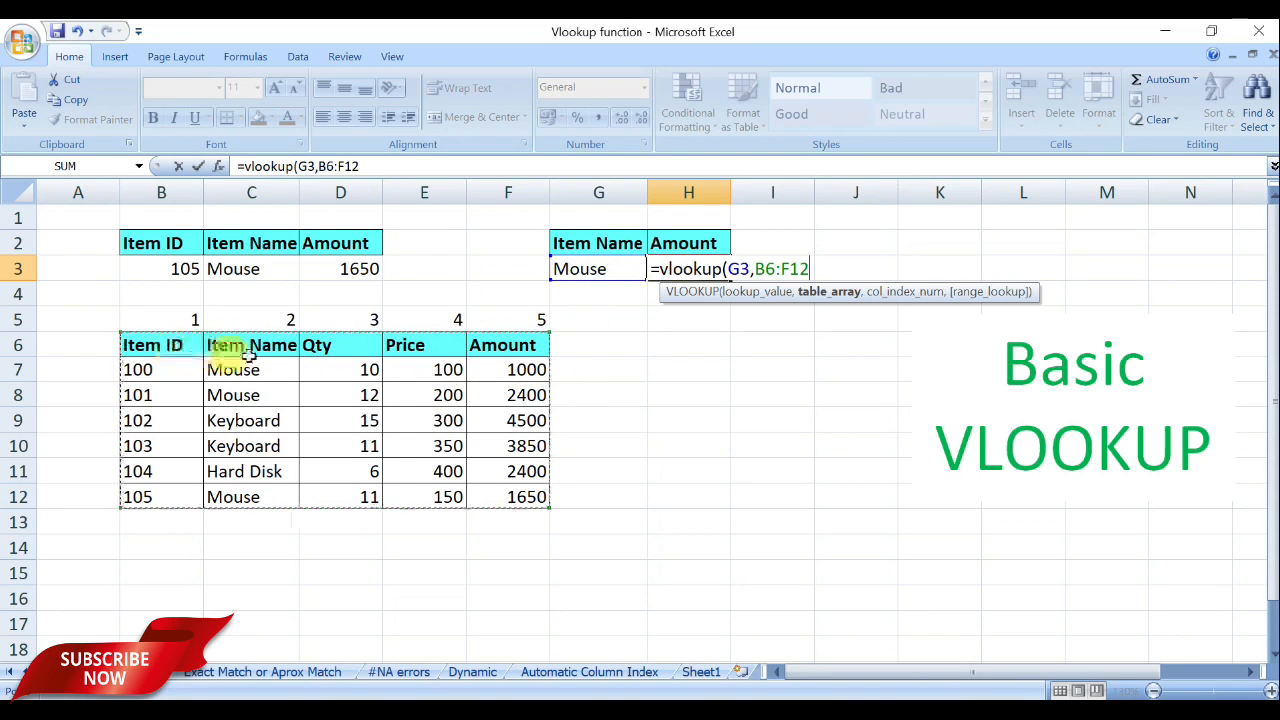
# Replace the table array in H3's formula with C6:F12 and complete it as =VLOOKUP(G3,C6:F12,4,0).
pyautogui.click(822, 292)
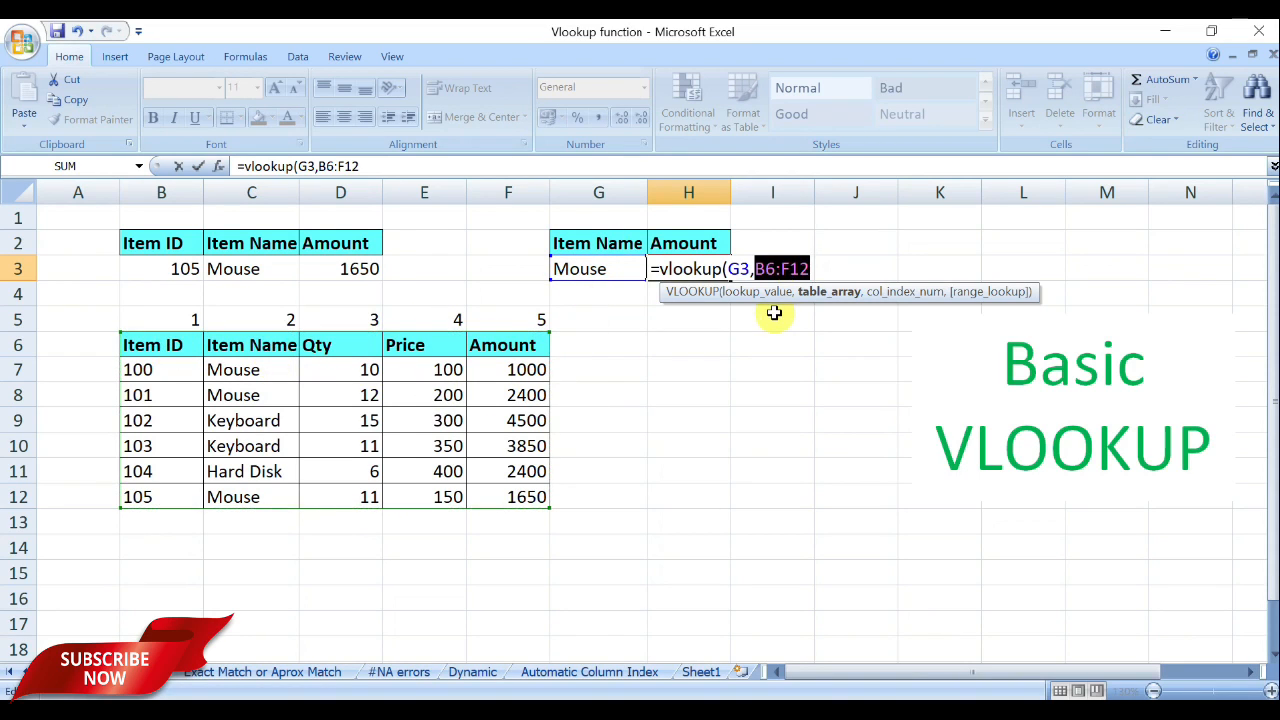
pyautogui.click(252, 343)
pyautogui.moveTo(252, 343); pyautogui.dragTo(505, 493)
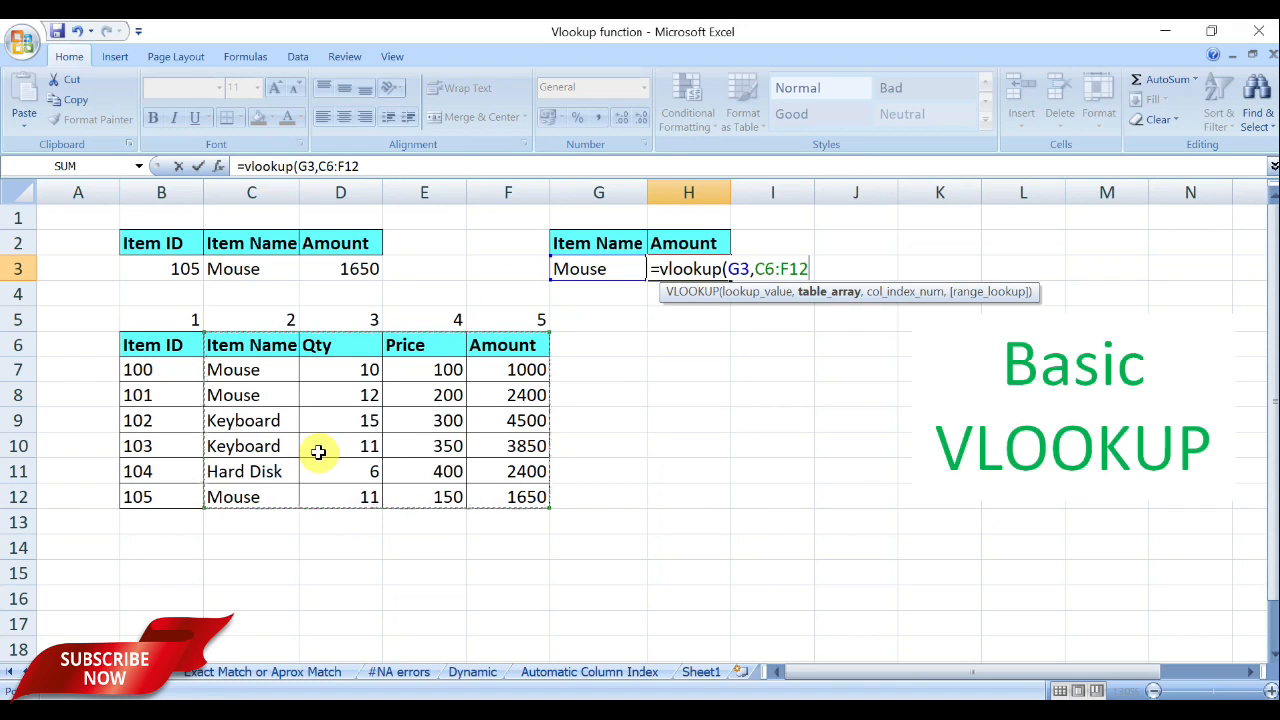
pyautogui.write(',')
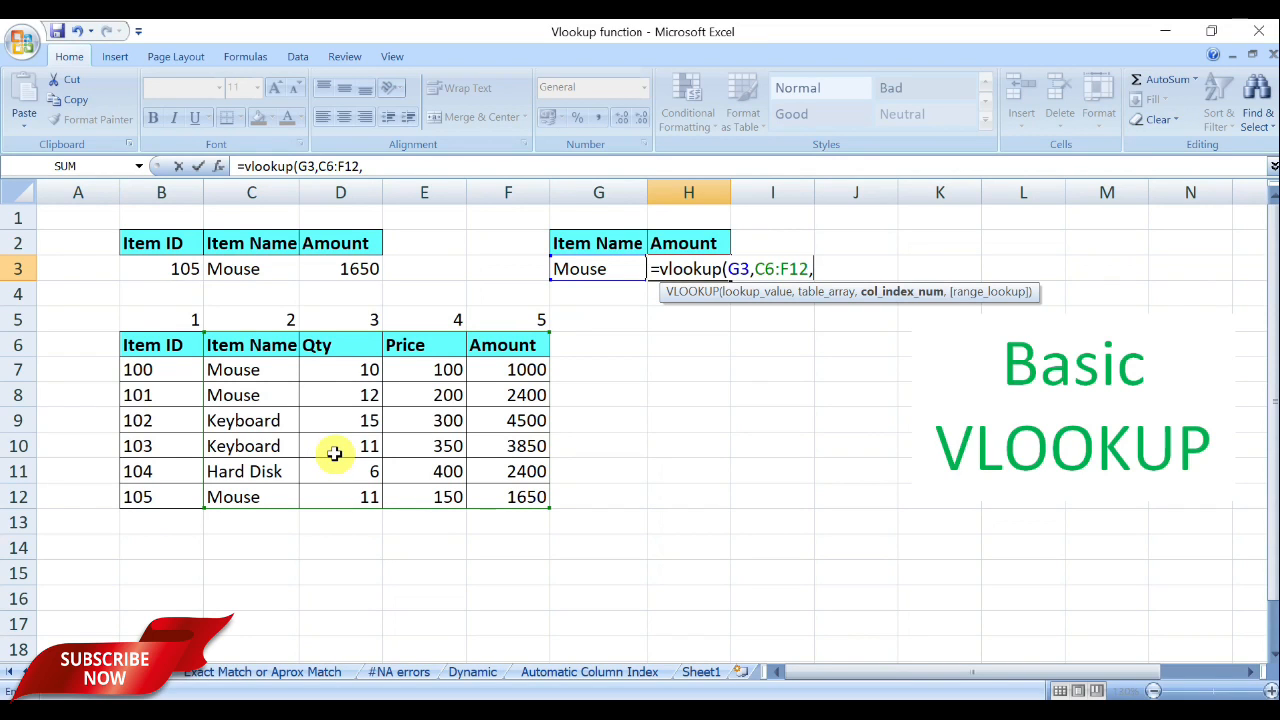
pyautogui.write('4,')
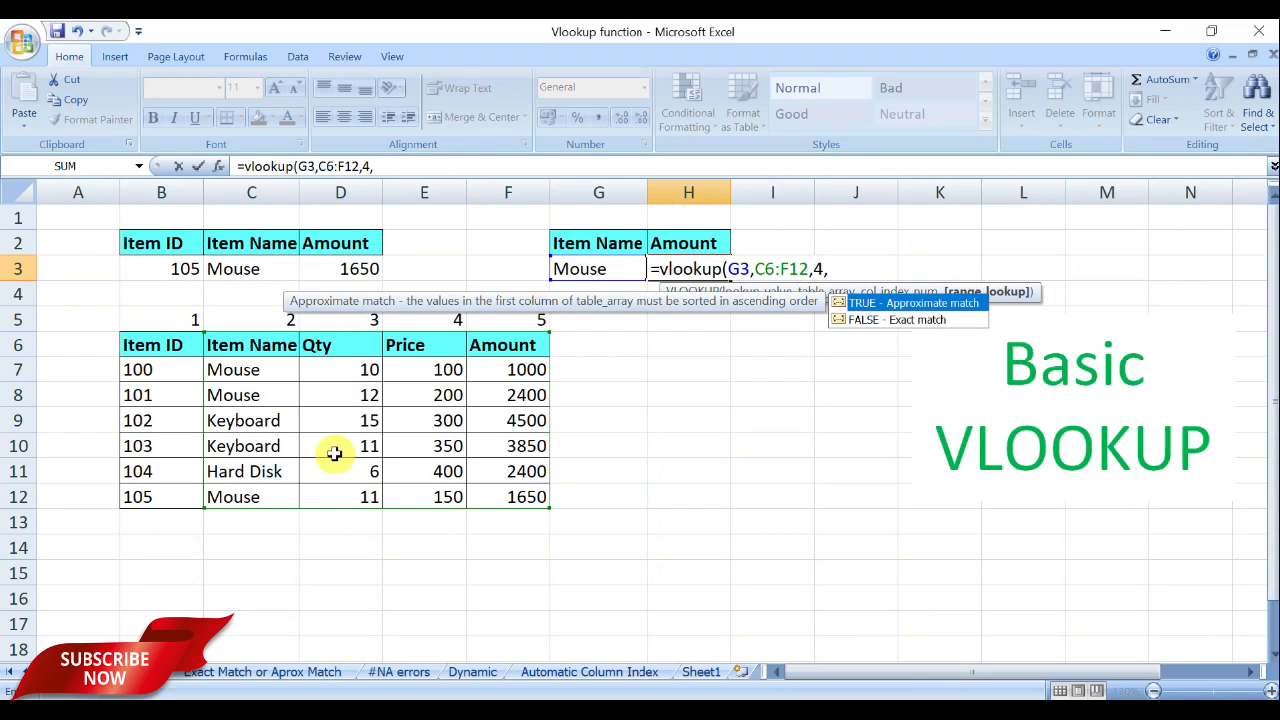
pyautogui.write('0)')
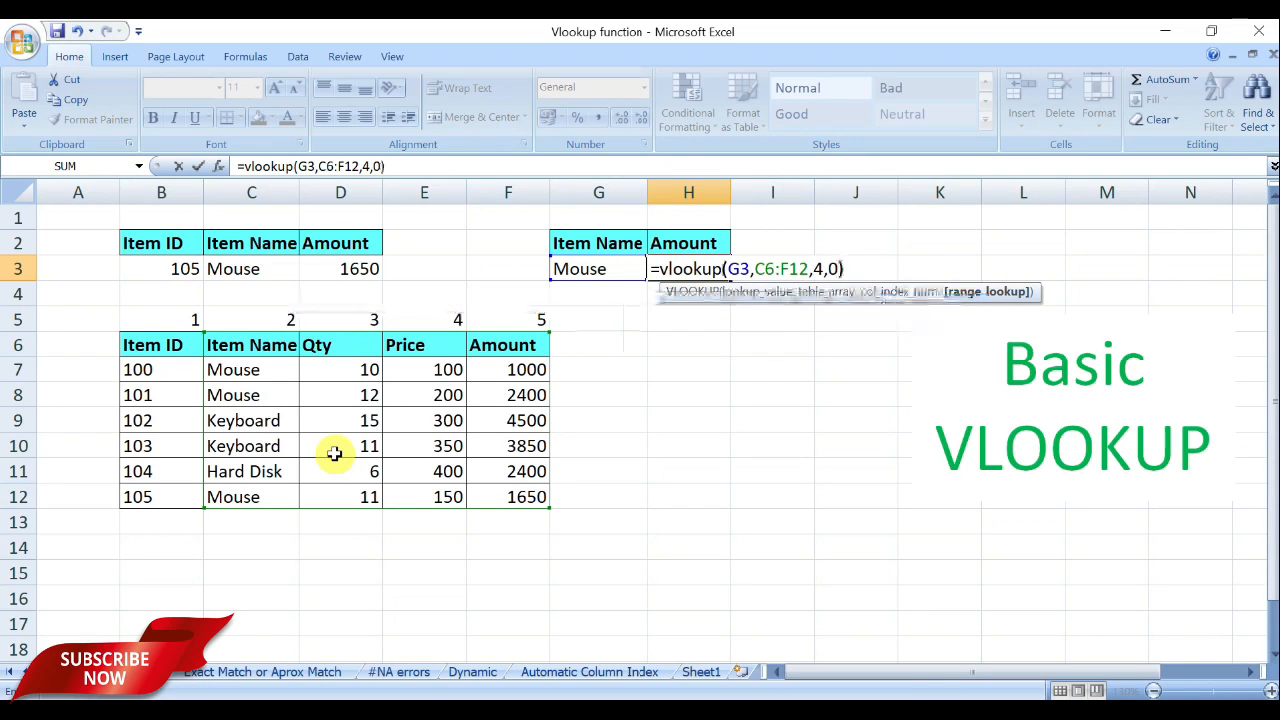
pyautogui.press('Return')
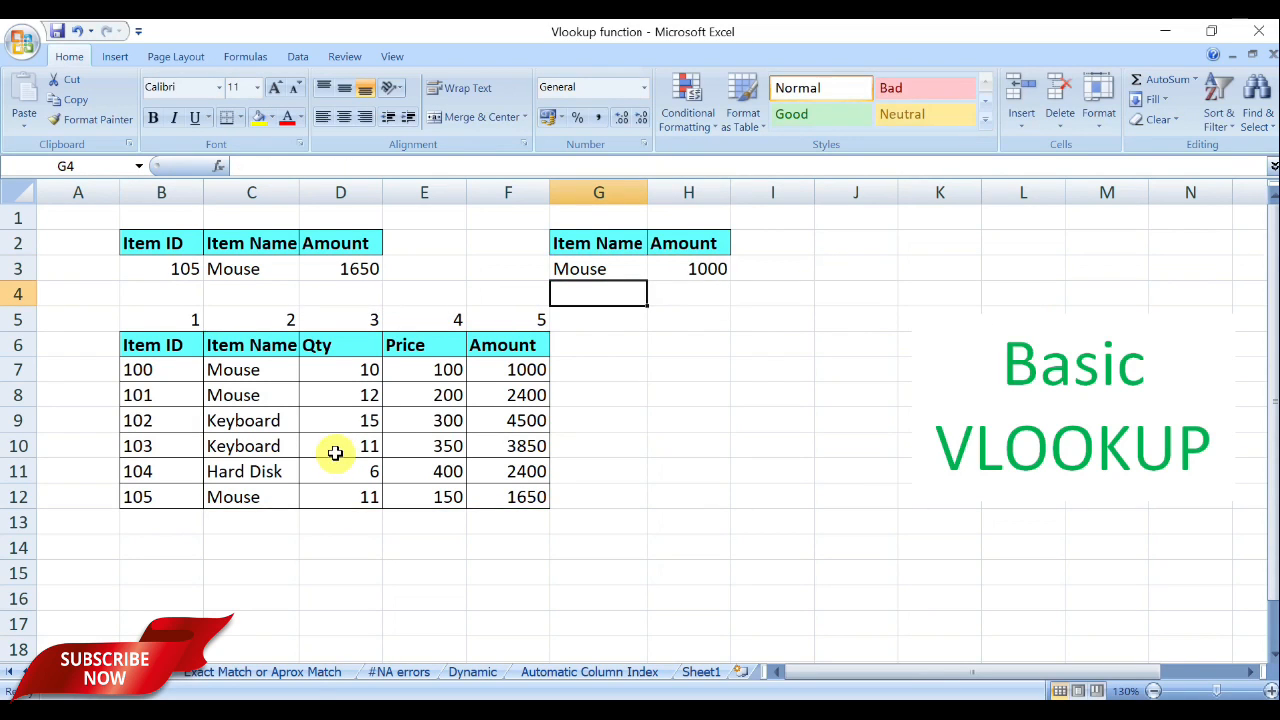
# Compare the Amount returned in H3 with the first Mouse row of the item table.
pyautogui.click(600, 271)
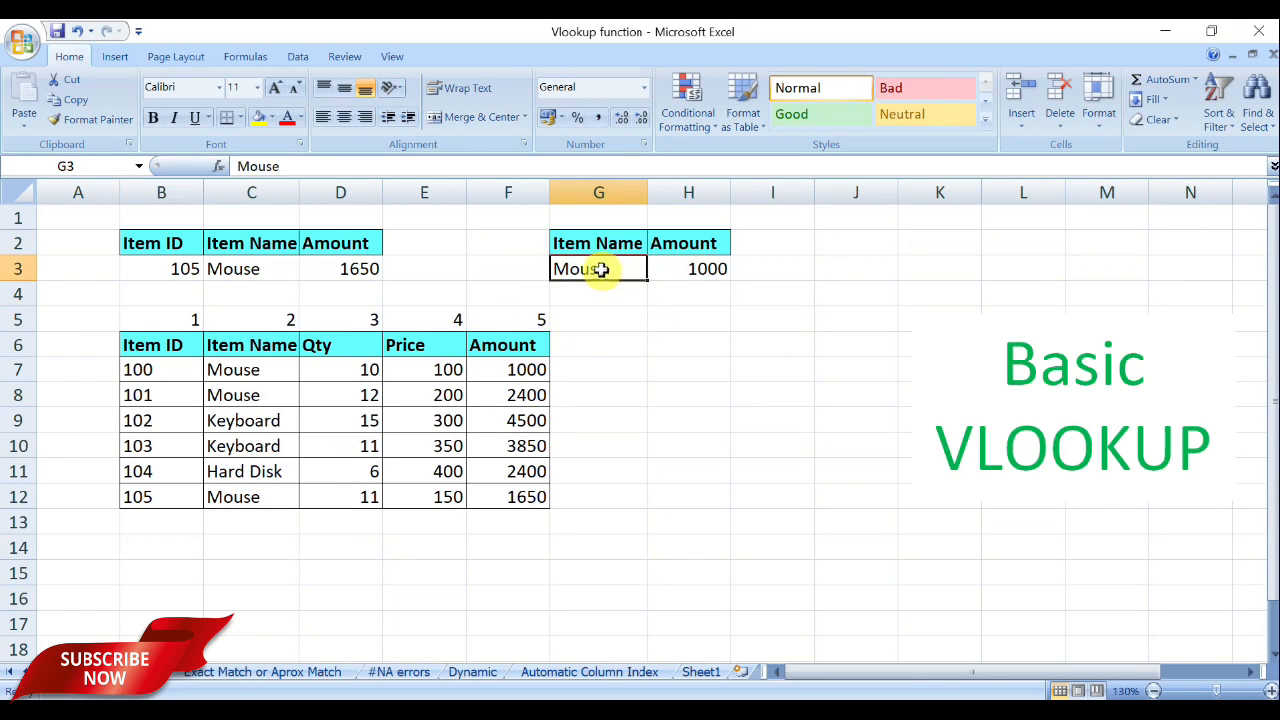
pyautogui.click(689, 279)
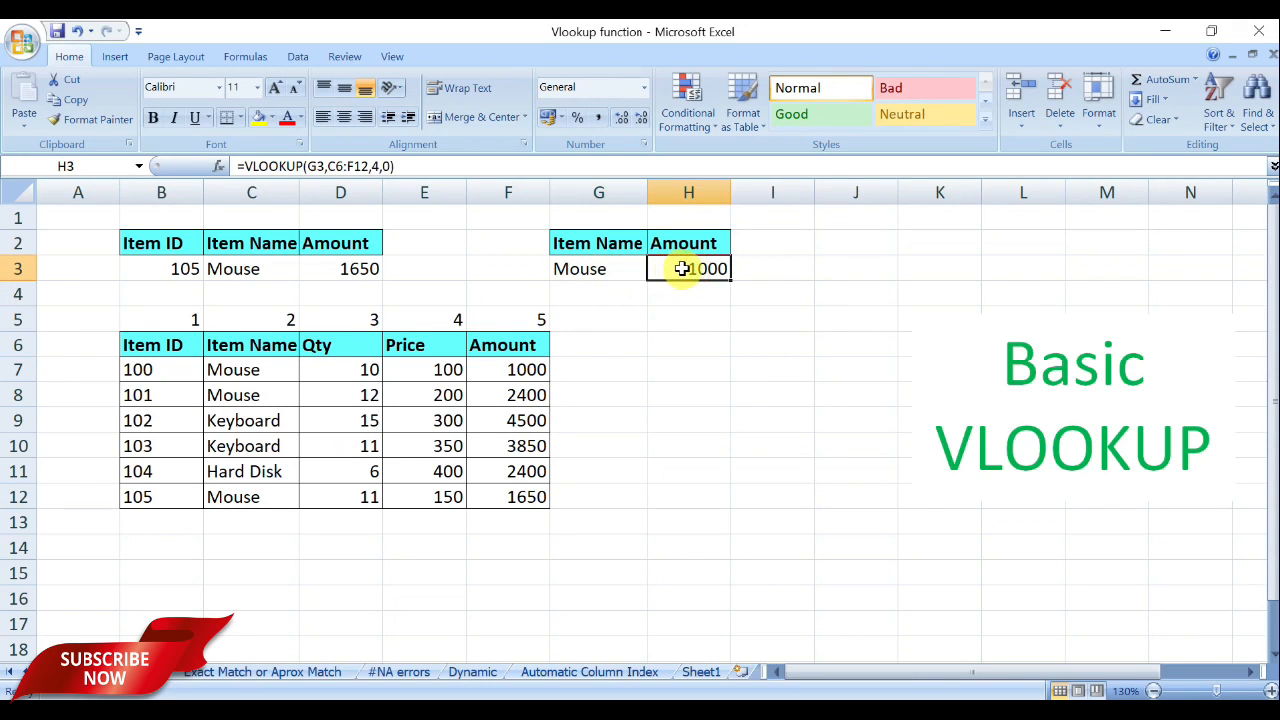
pyautogui.click(262, 368)
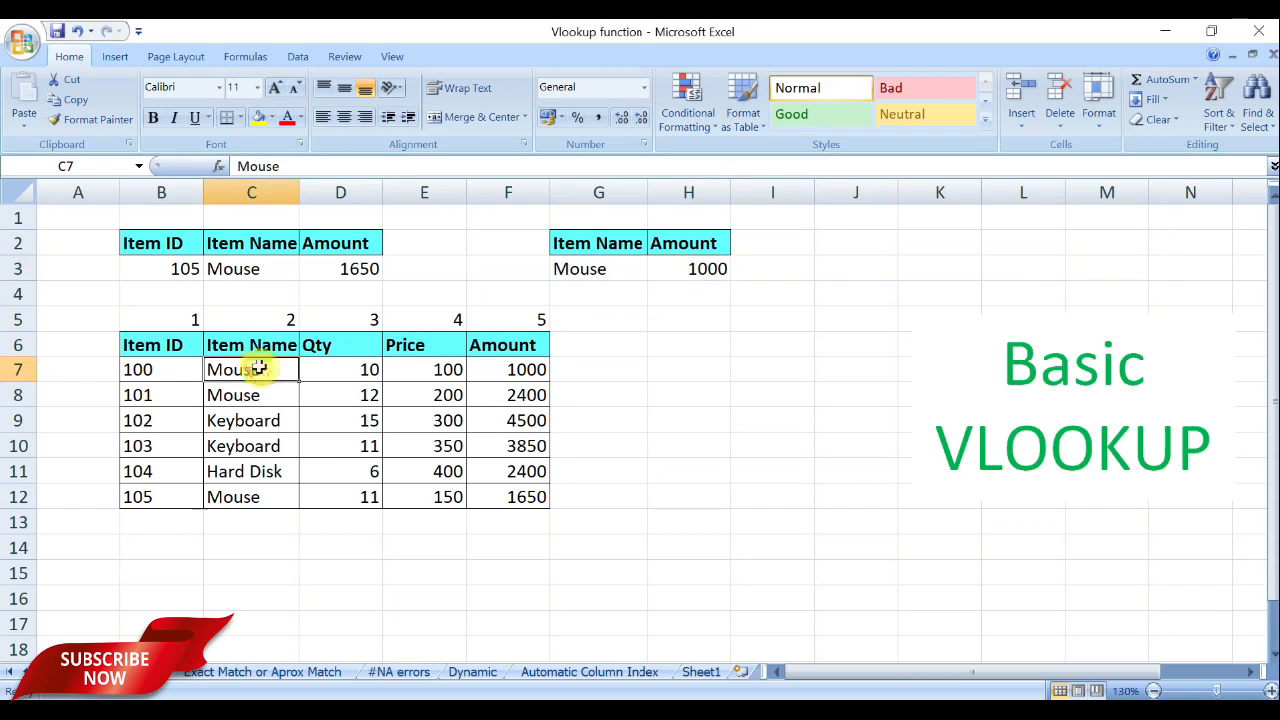
pyautogui.click(505, 369)
# Set the lookup Item Name in G3 to Keyboard and compare the returned Amount with the first Keyboard row of the item table.
pyautogui.click(602, 268)
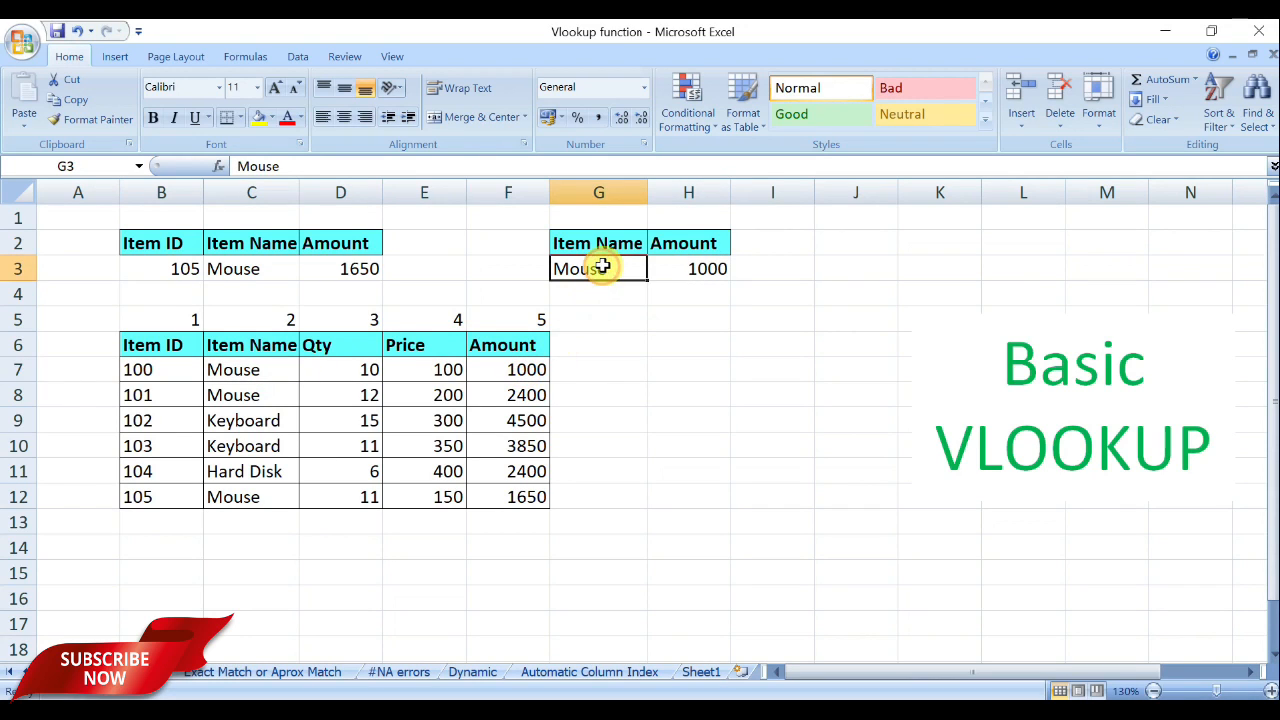
pyautogui.write('Keybo')
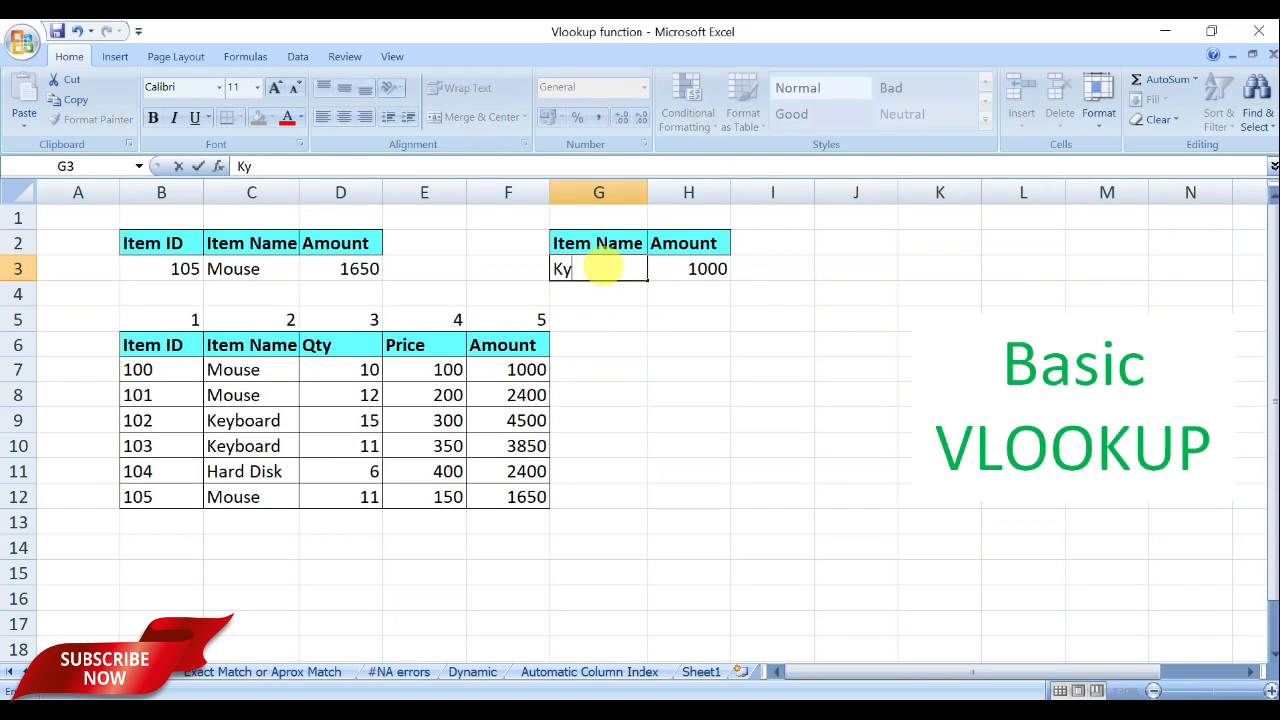
pyautogui.write('ard')
pyautogui.press('Return')
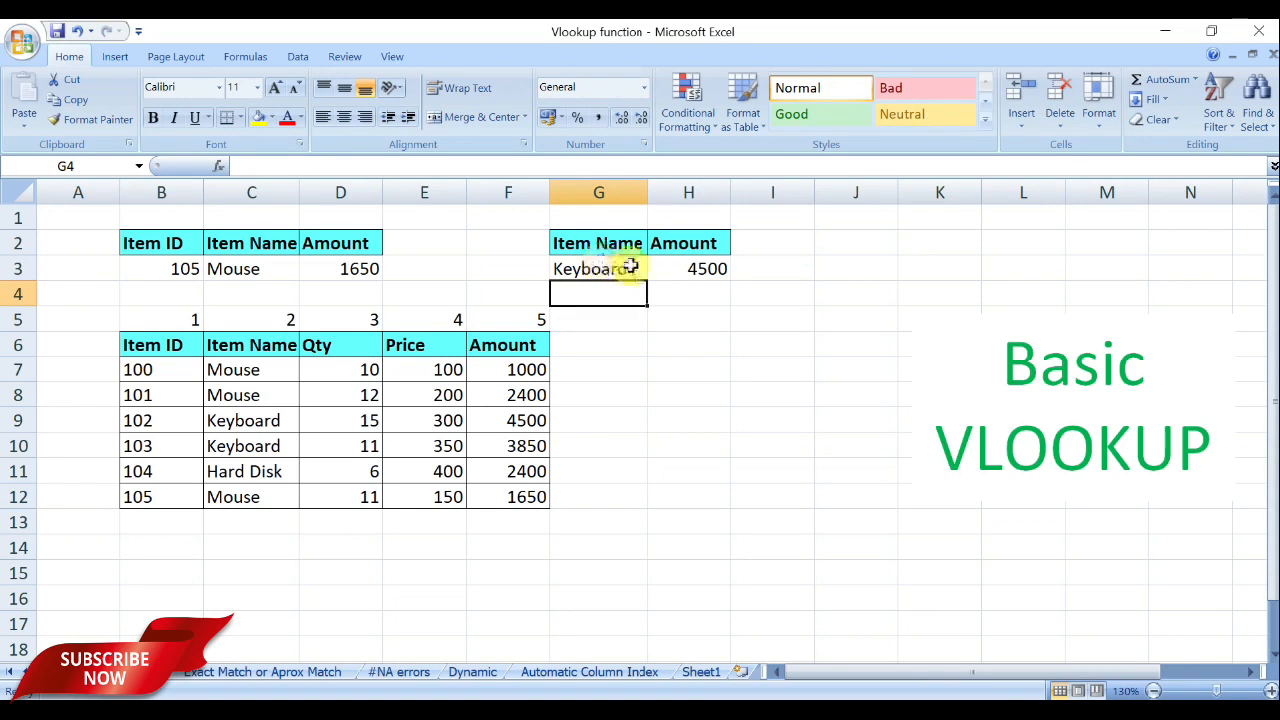
pyautogui.click(222, 420)
pyautogui.click(498, 422)
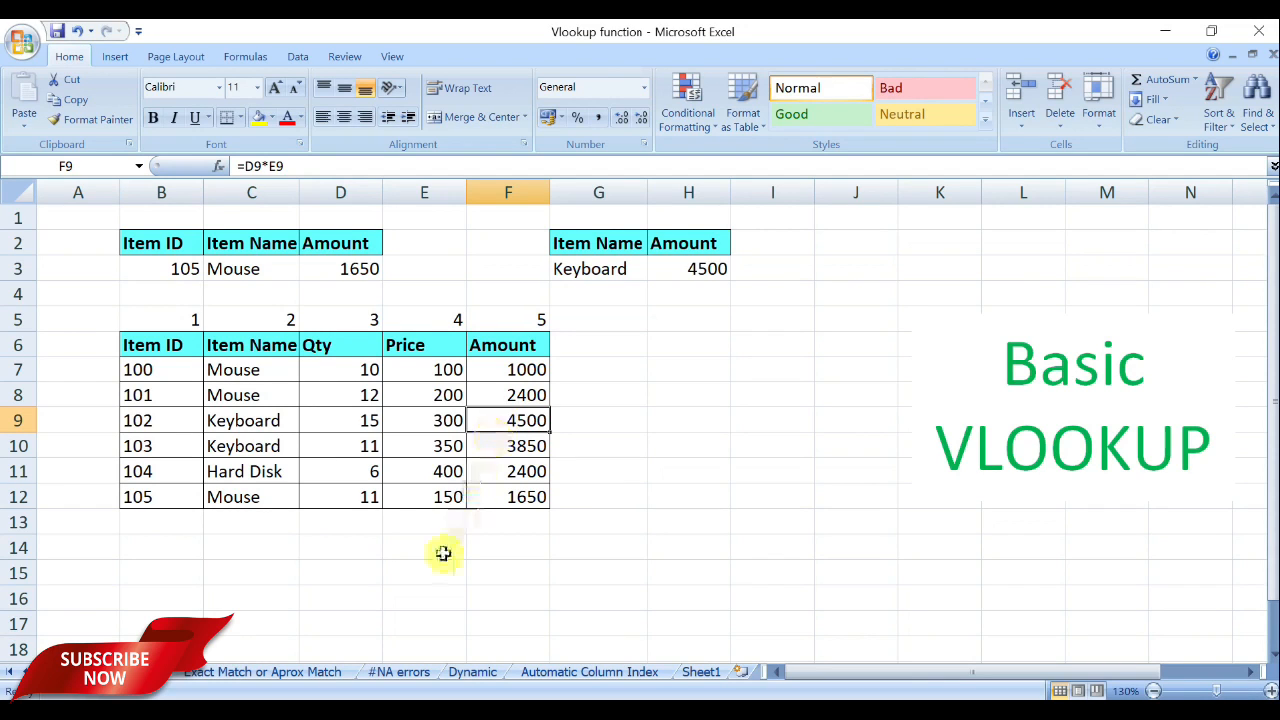
# Switch to the Exact Match or Aprox Match sheet and examine which Grade belongs to each Marks value in B4:C7.
pyautogui.click(296, 676)
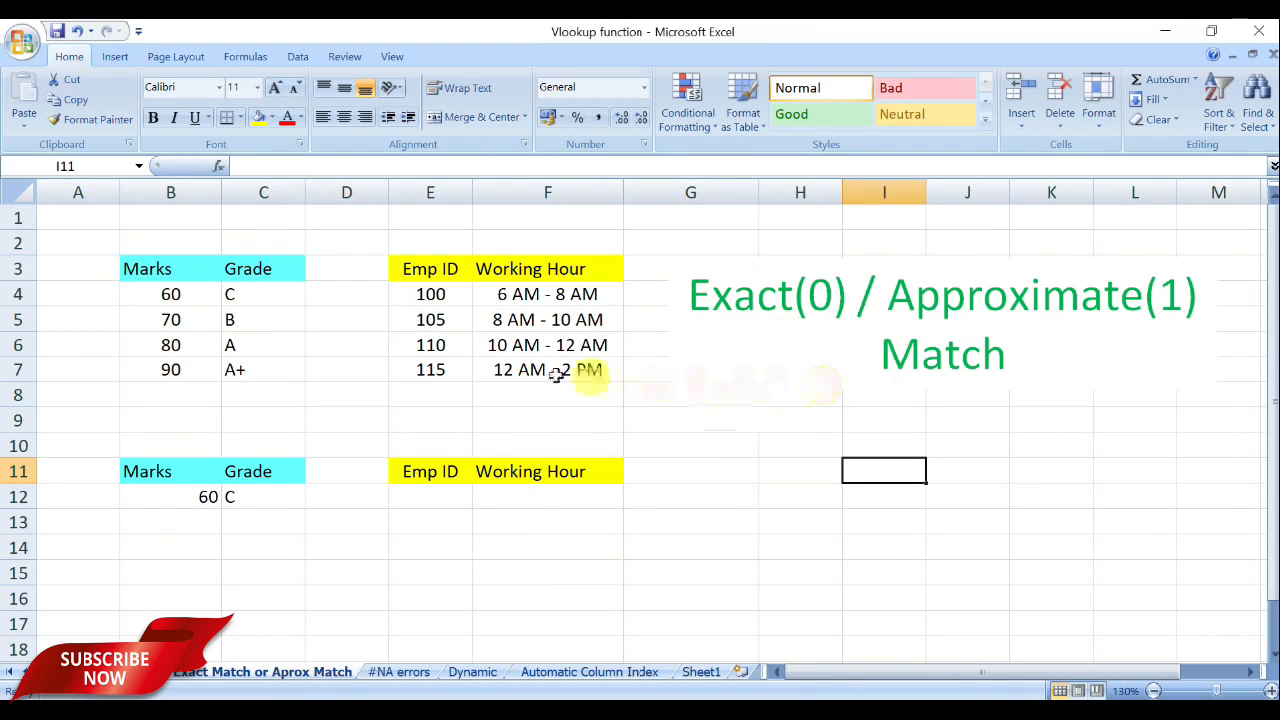
pyautogui.moveTo(171, 298); pyautogui.dragTo(176, 370)
pyautogui.moveTo(251, 289); pyautogui.dragTo(262, 370)
pyautogui.click(182, 292)
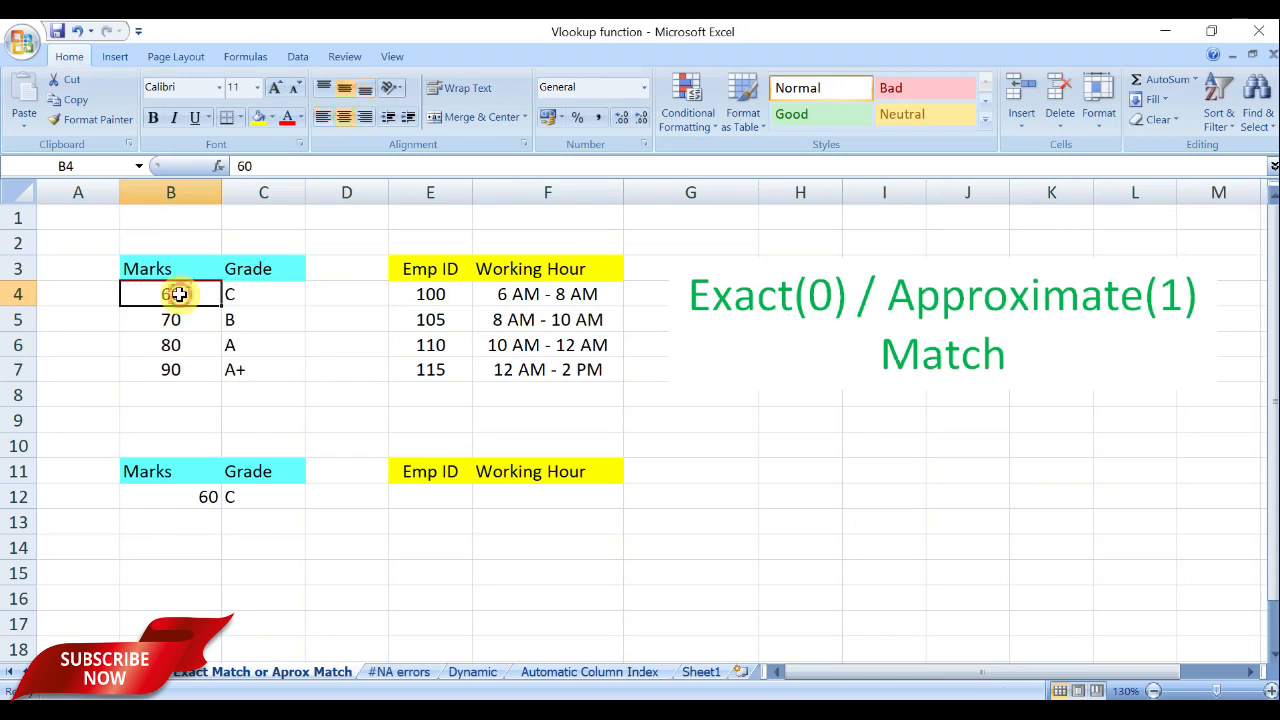
pyautogui.click(259, 293)
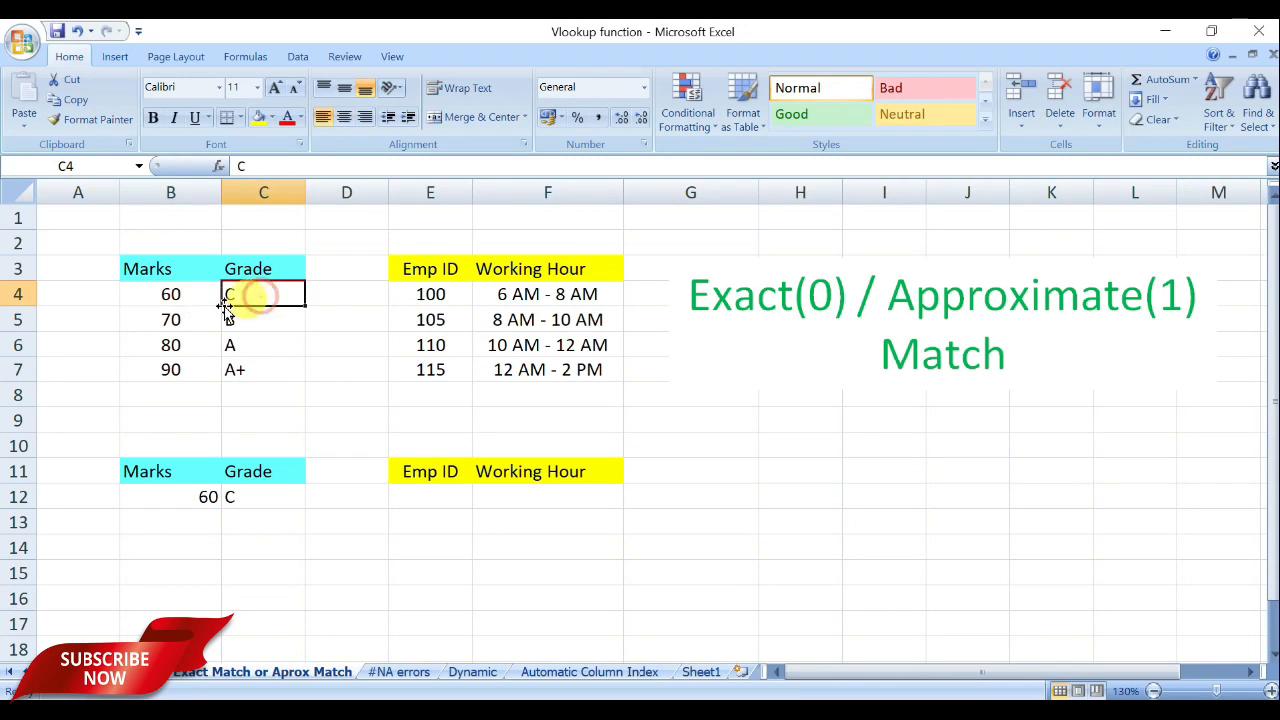
pyautogui.click(172, 321)
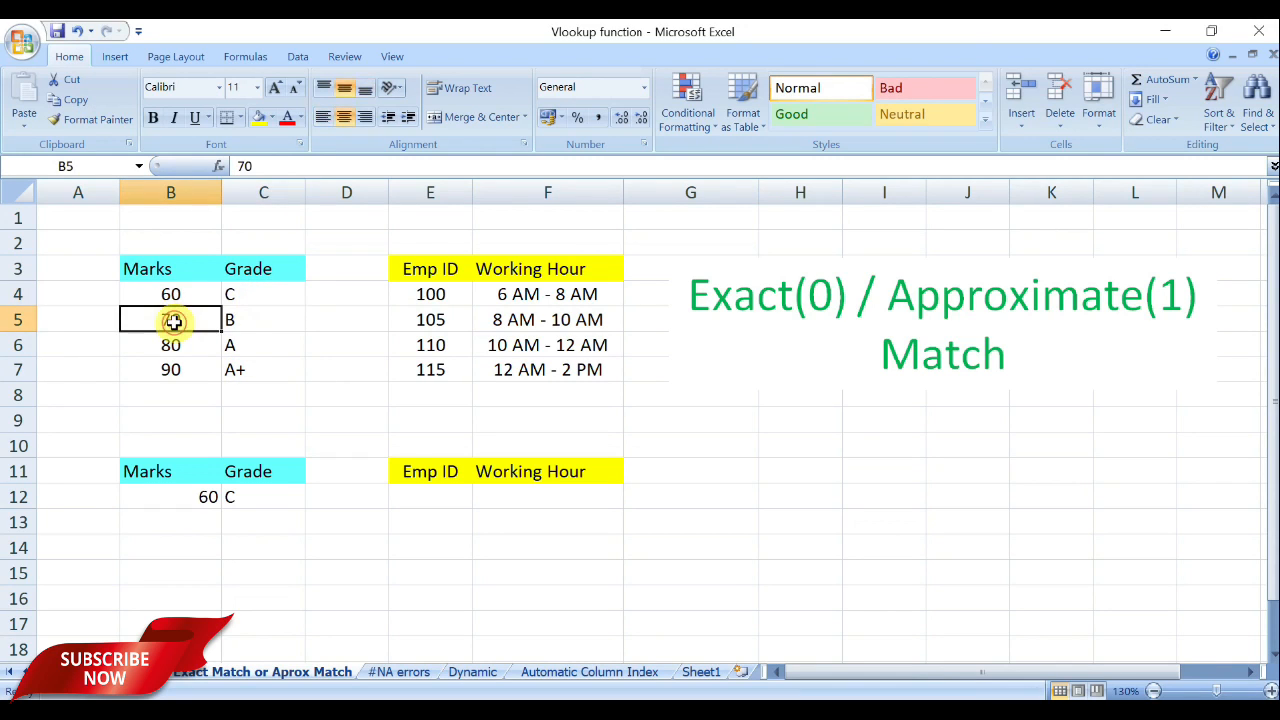
pyautogui.click(263, 316)
pyautogui.click(176, 345)
pyautogui.click(257, 342)
pyautogui.click(178, 368)
pyautogui.click(246, 370)
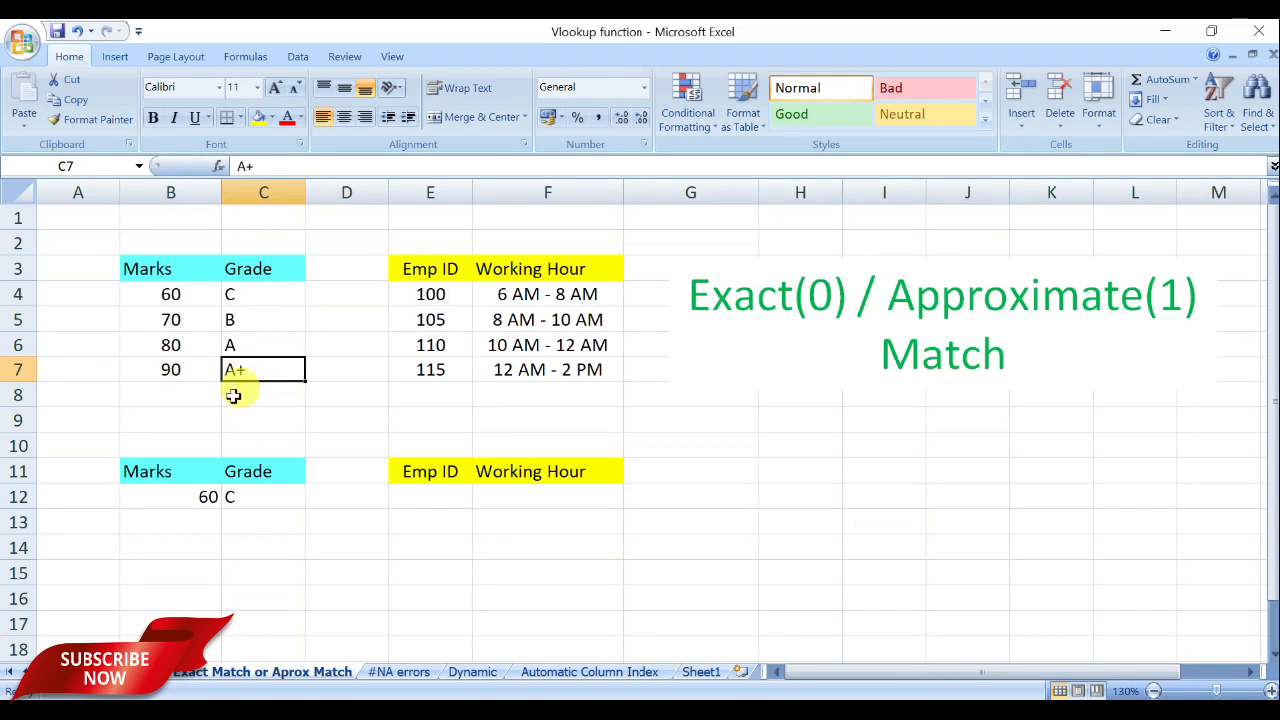
# Clear the existing VLOOKUP formula from the Grade result cell C12.
pyautogui.click(171, 493)
pyautogui.click(262, 499)
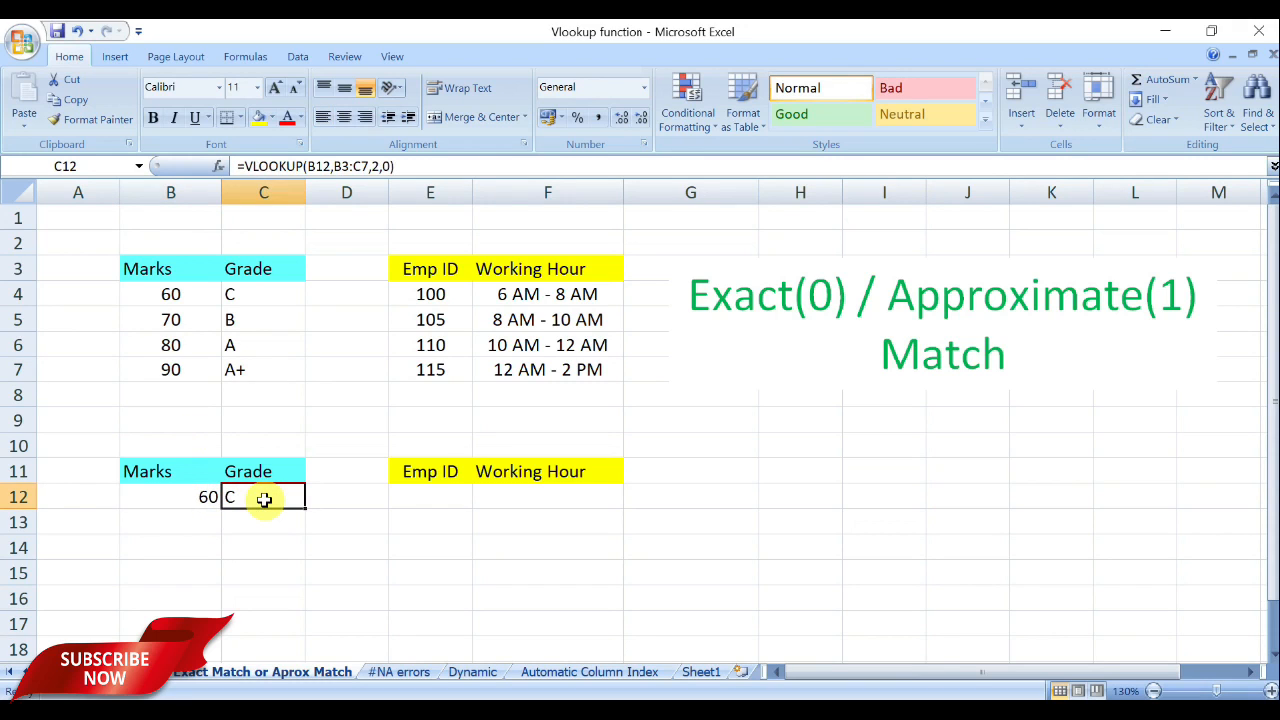
pyautogui.press('Delete')
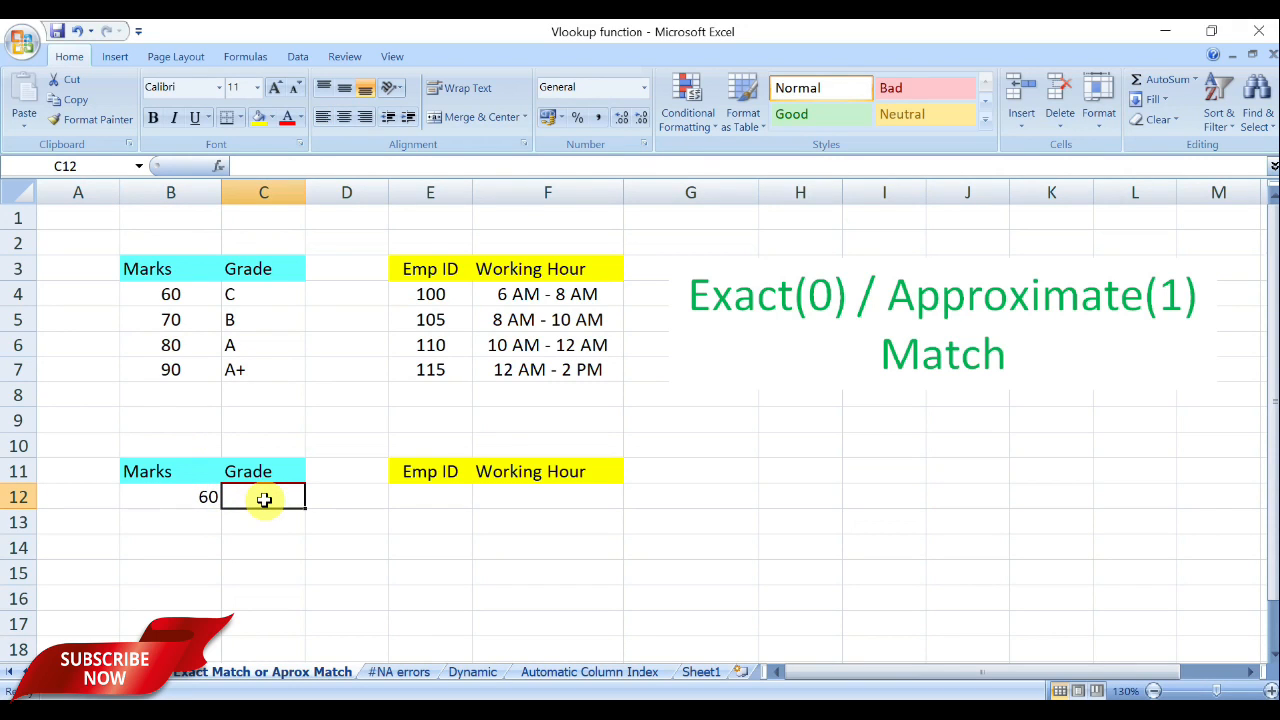
# Enter the exact-match formula =VLOOKUP(B12,B3:C7,2,0) in C12 to return the Grade for the Marks in B12.
pyautogui.click(177, 495)
pyautogui.click(258, 499)
pyautogui.write('=v')
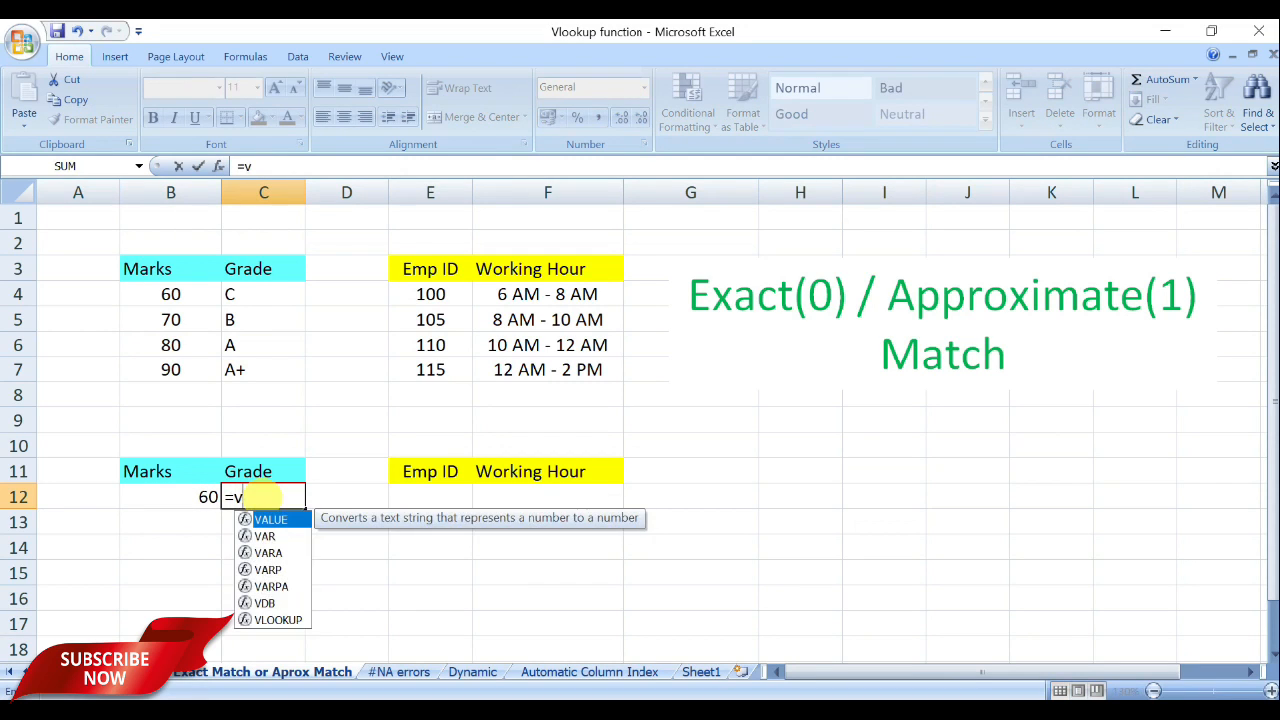
pyautogui.write('lookup(')
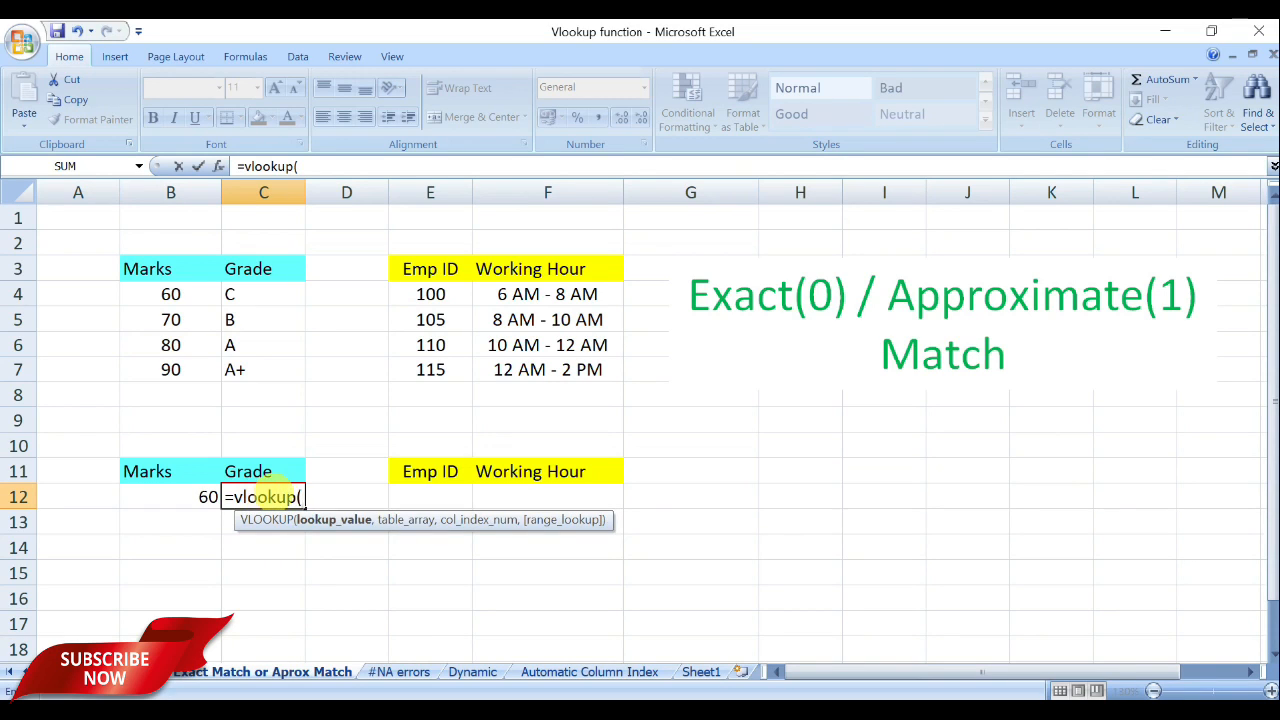
pyautogui.click(187, 494)
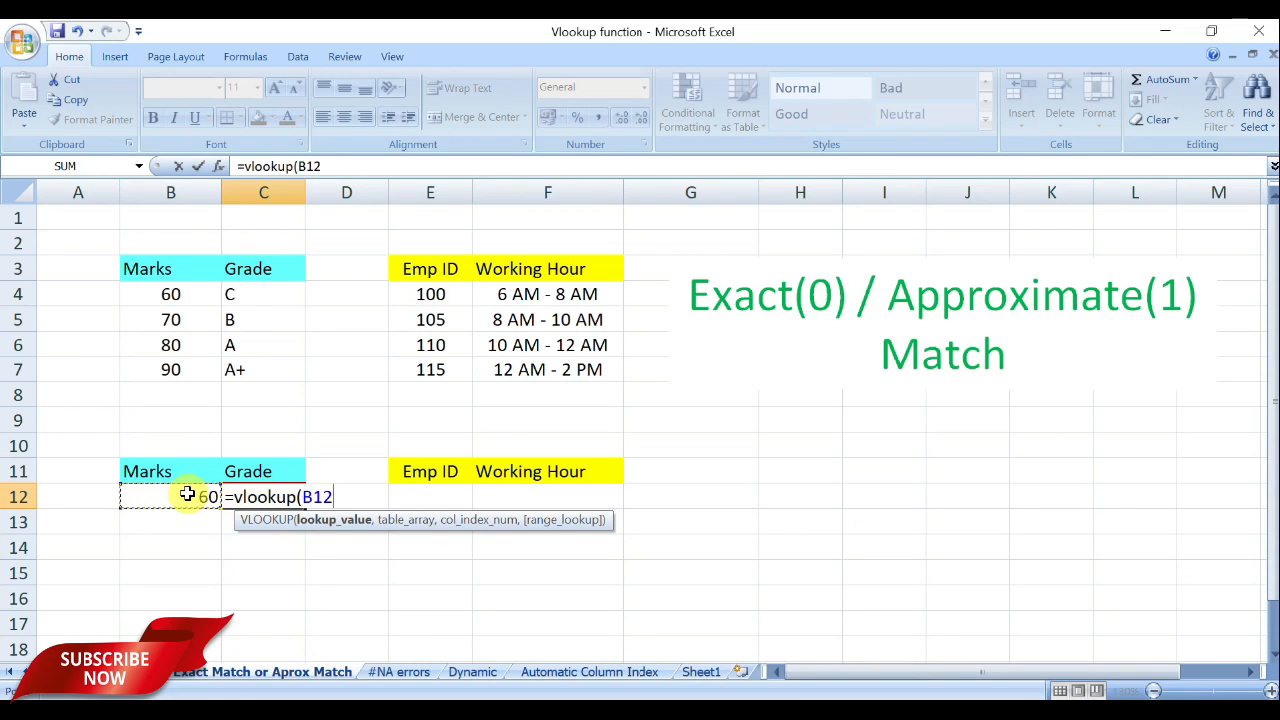
pyautogui.write(',')
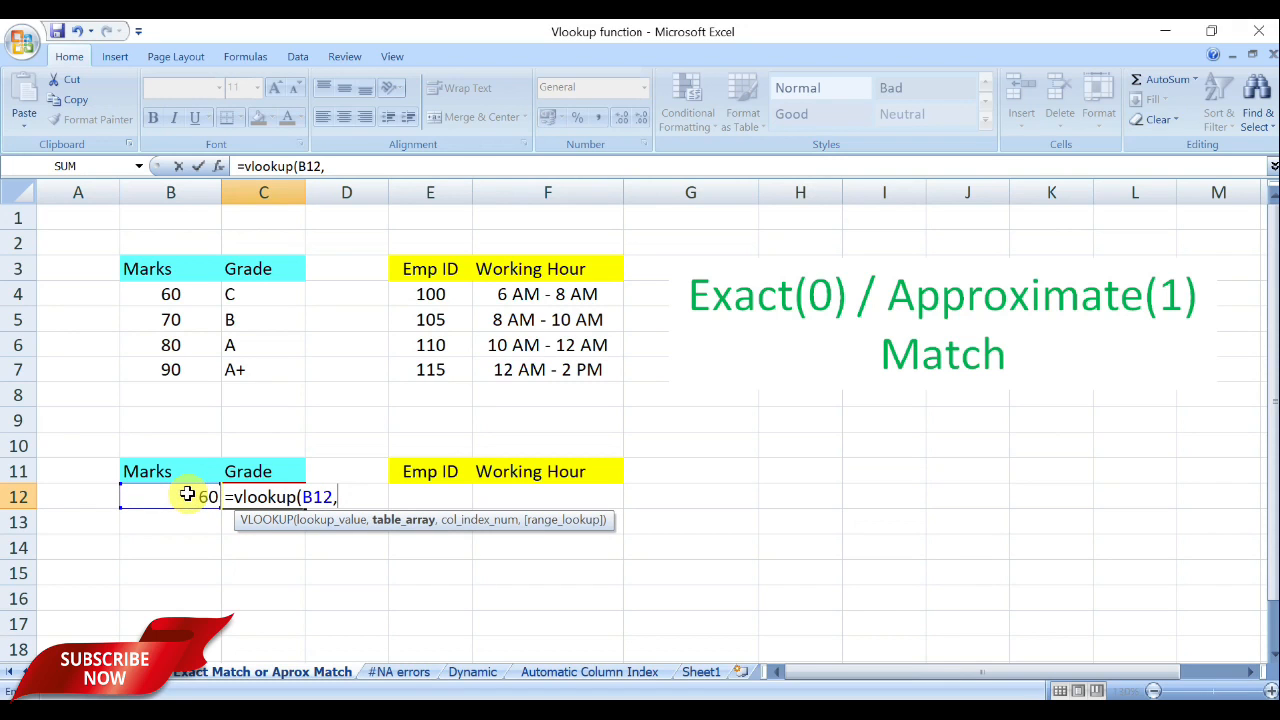
pyautogui.moveTo(147, 269); pyautogui.dragTo(260, 366)
pyautogui.write(',')
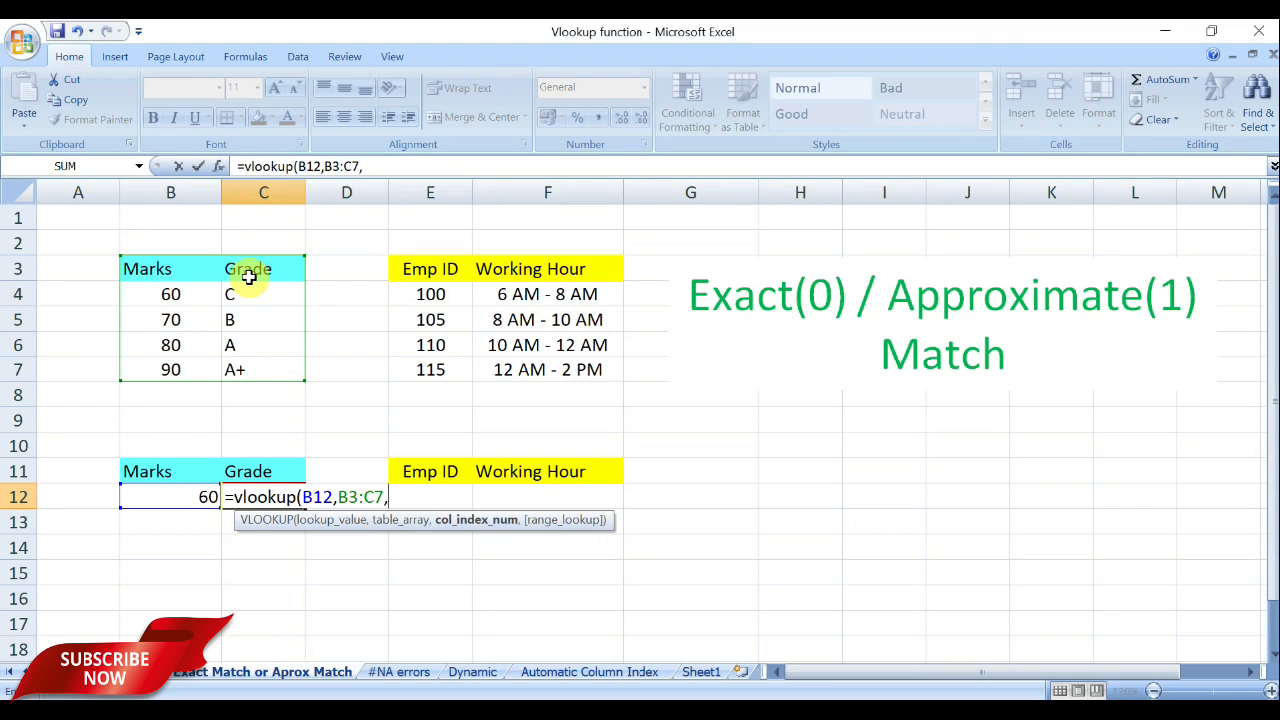
pyautogui.write('2,')
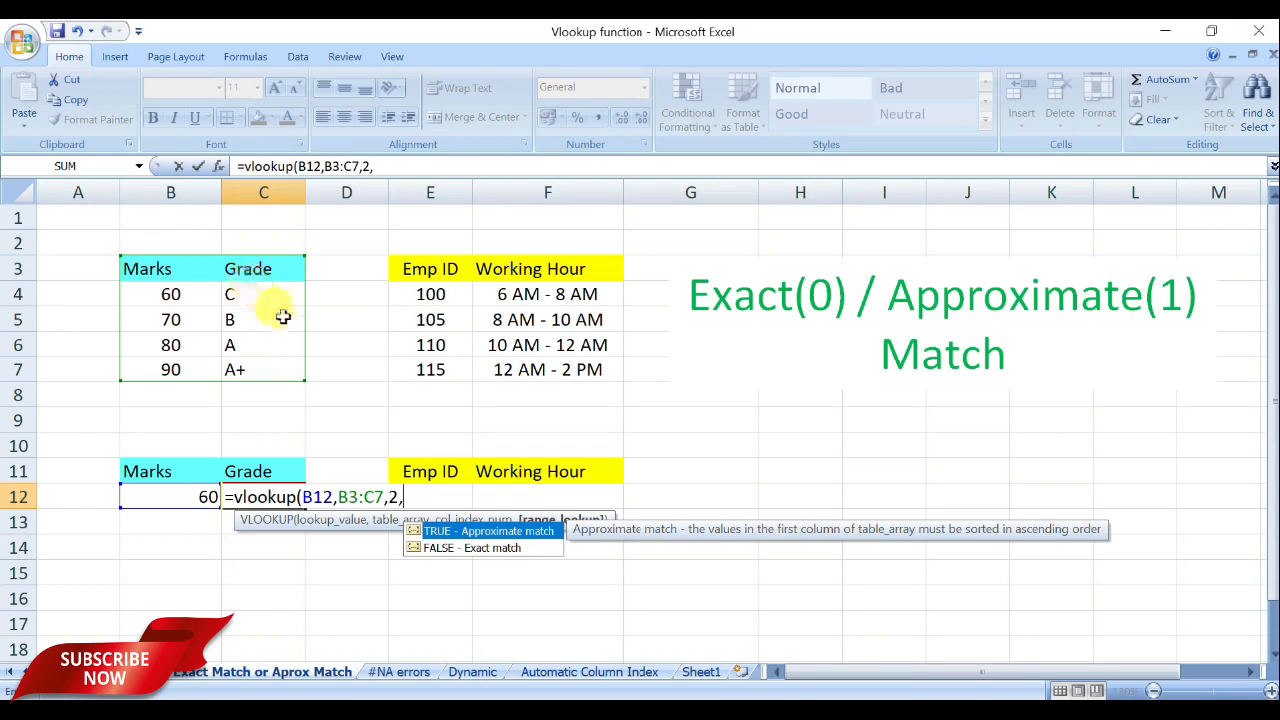
pyautogui.write('0')
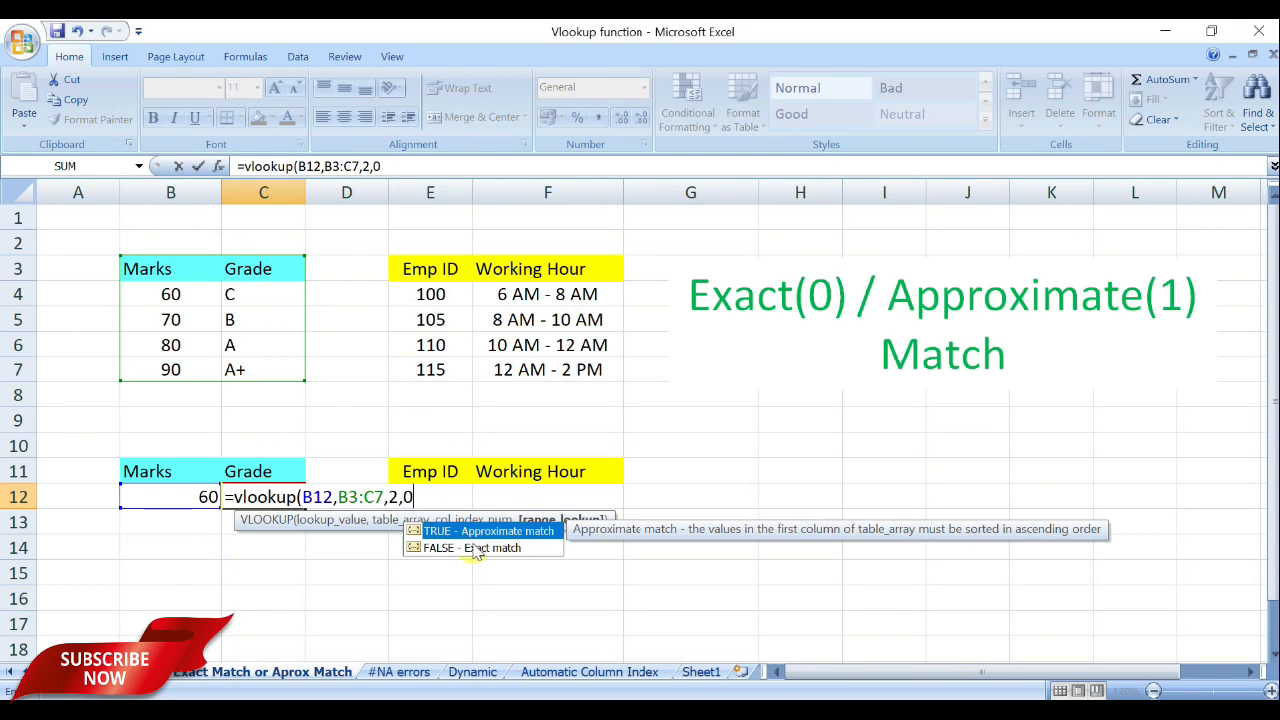
pyautogui.write(')')
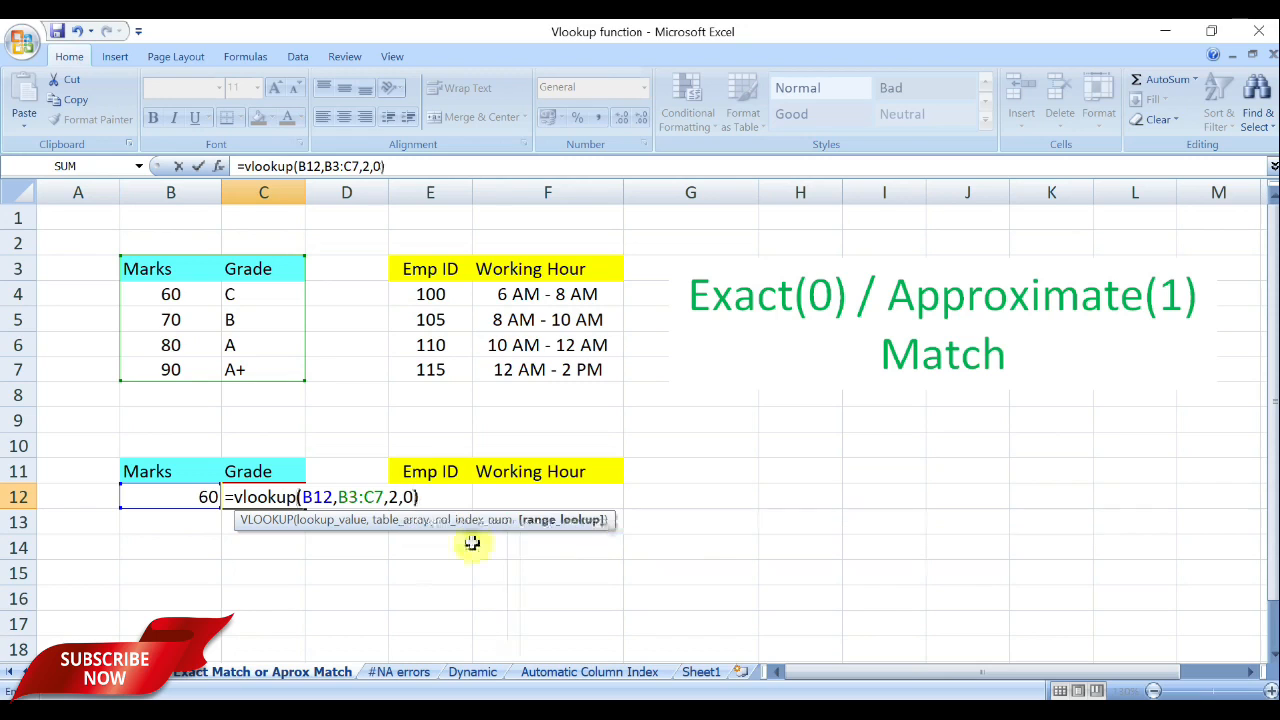
pyautogui.press('Return')
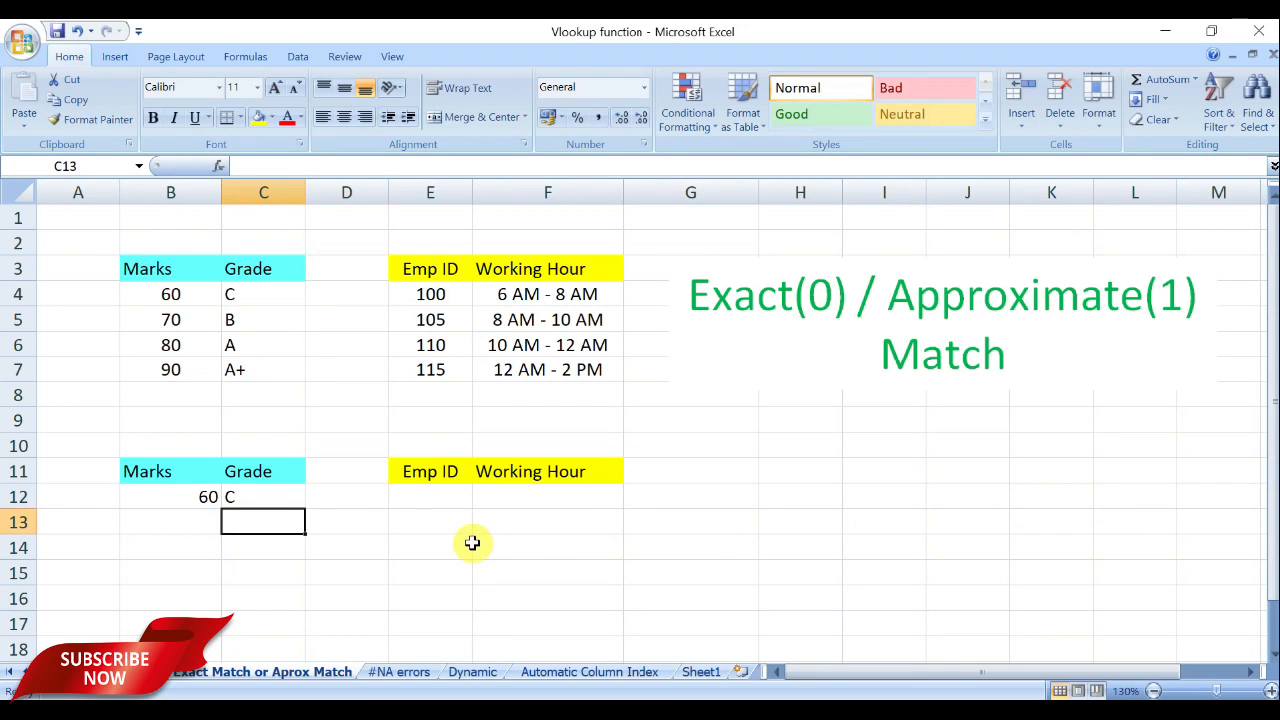
# Set the lookup Marks in B12 to 65 and check the exact-match Grade result in C12.
pyautogui.click(190, 498)
pyautogui.write('65')
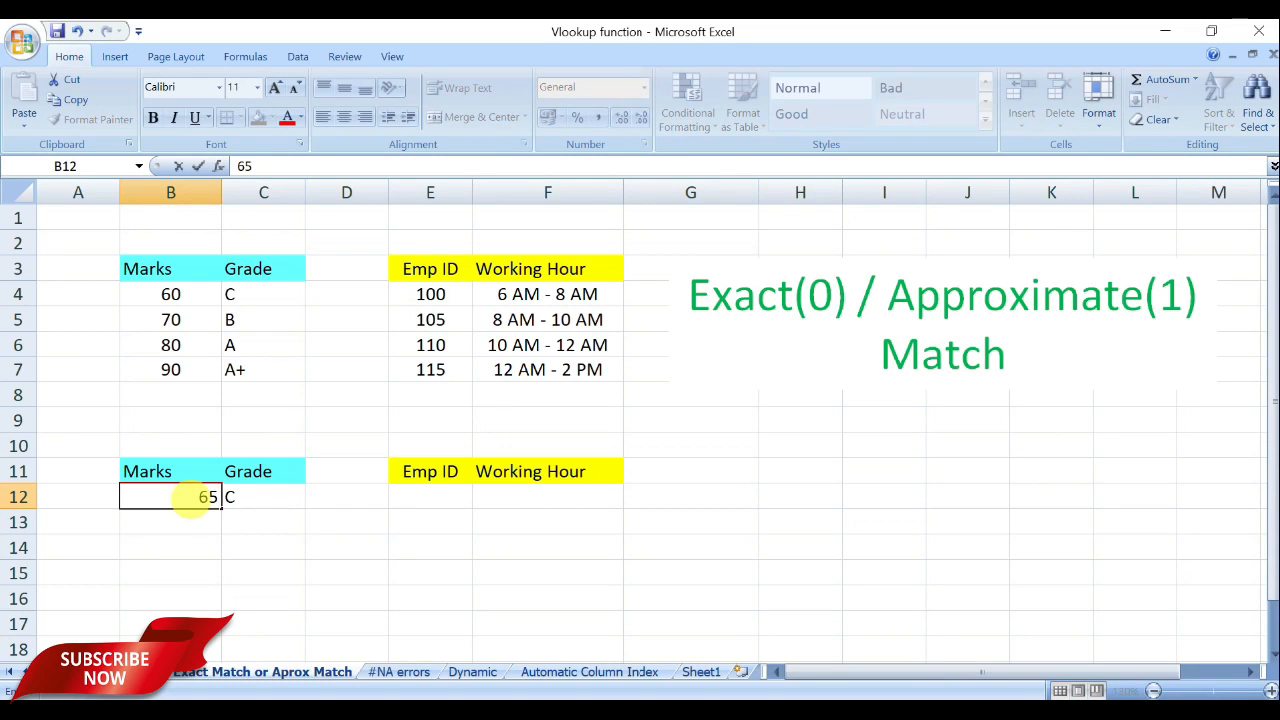
pyautogui.press('Return')
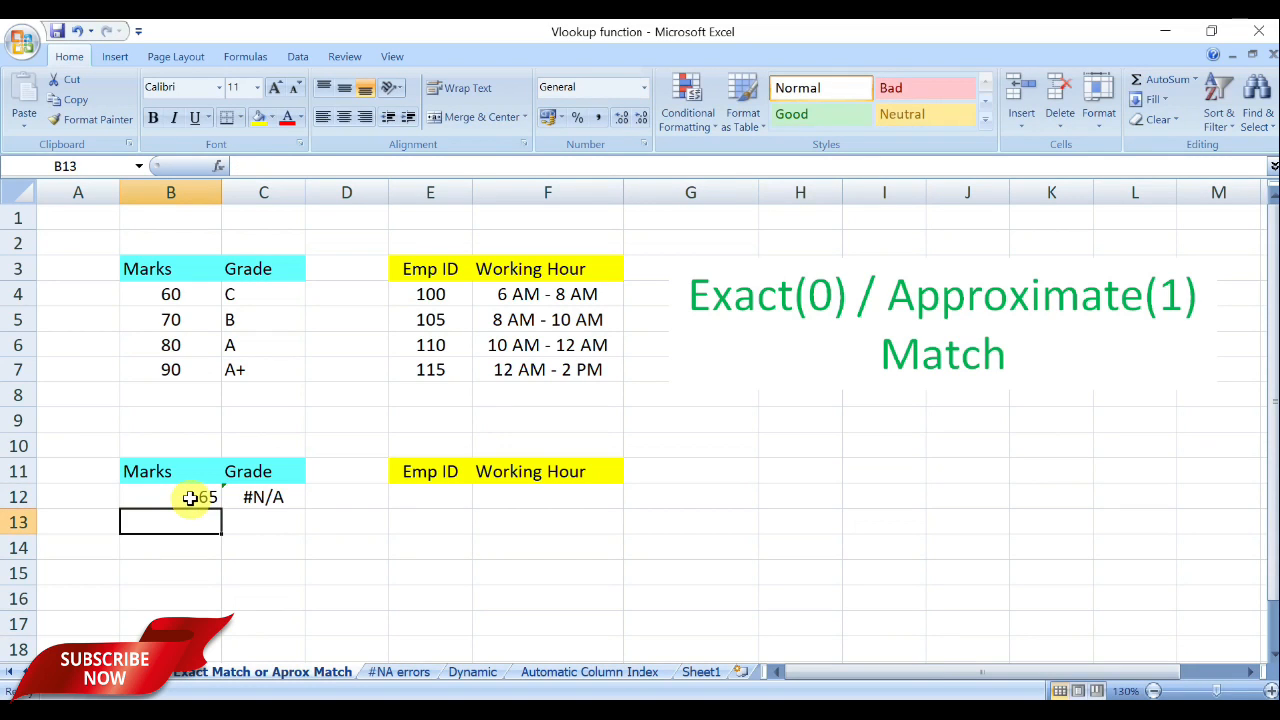
pyautogui.click(251, 497)
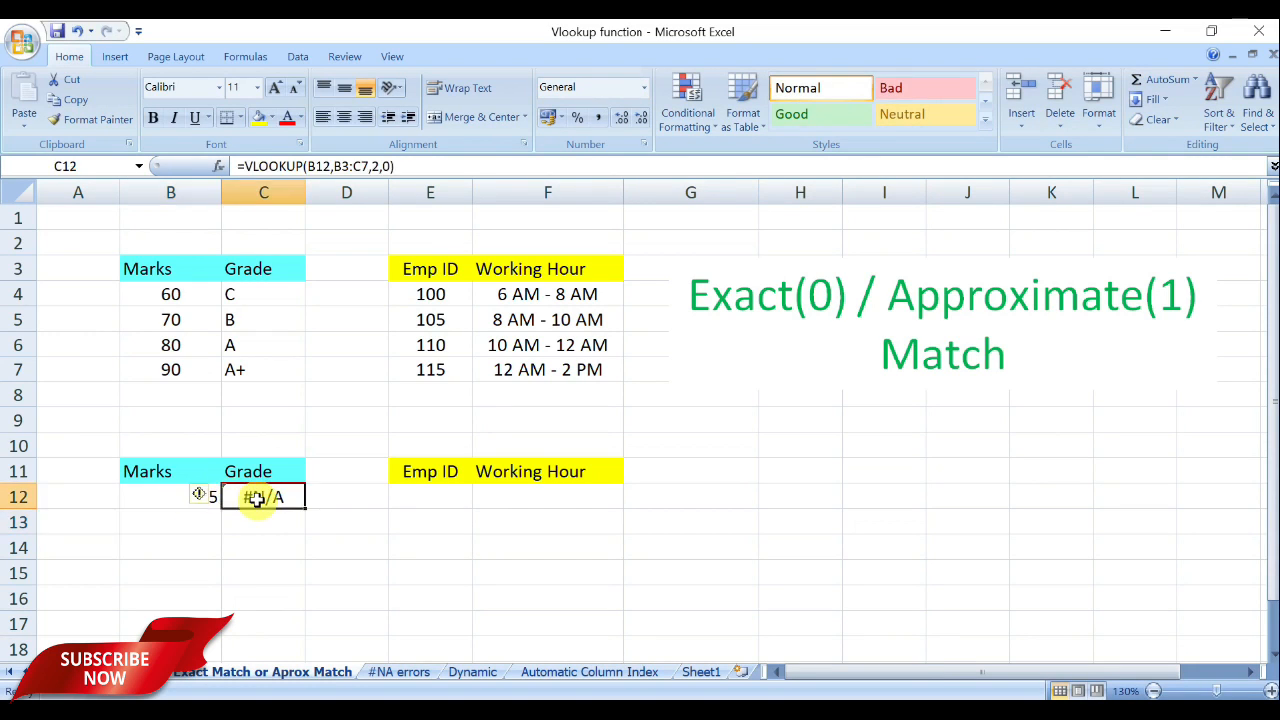
pyautogui.click(175, 495)
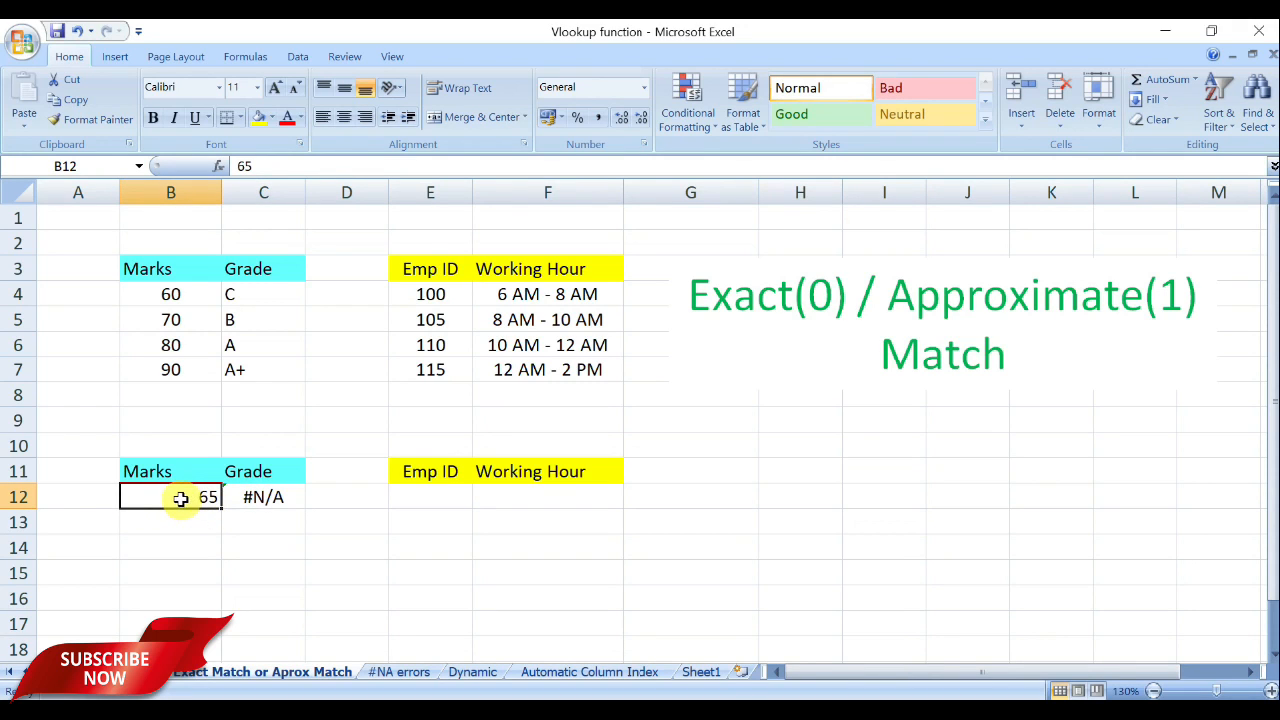
# Examine the Marks thresholds in B4:B7 and their Grades to see which grade range the Marks value 65 falls into.
pyautogui.moveTo(171, 294); pyautogui.dragTo(171, 367)
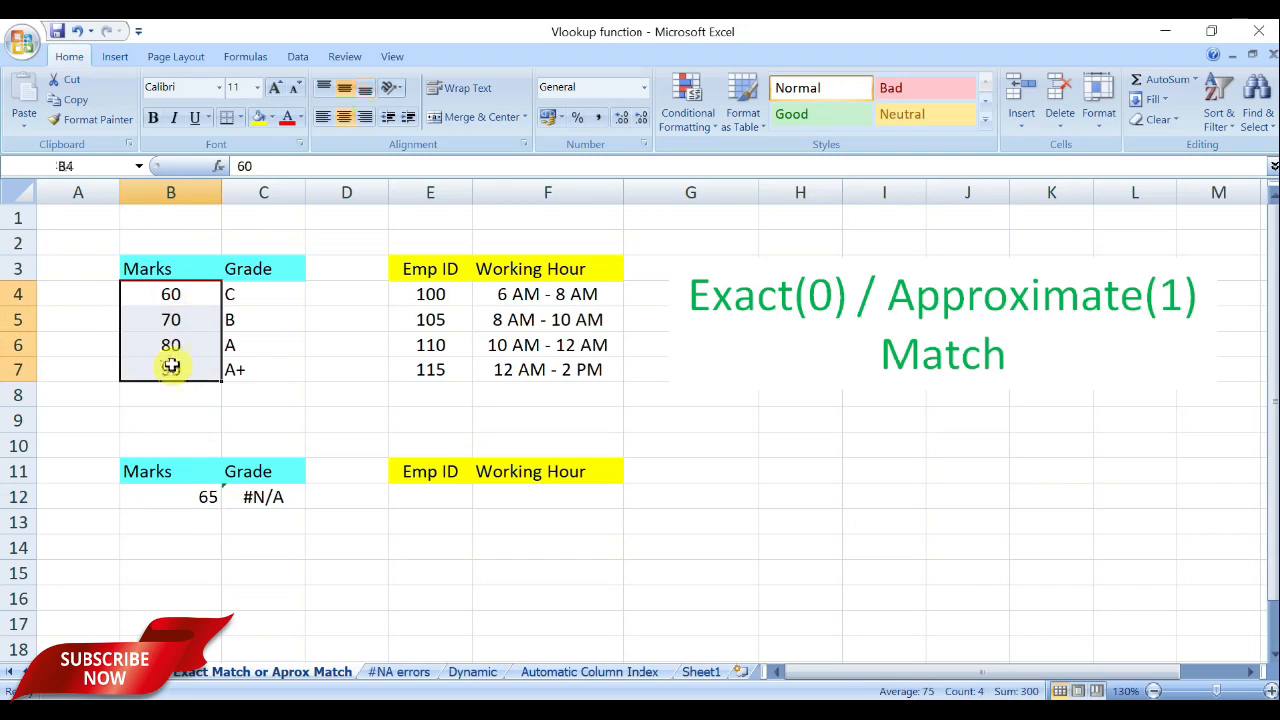
pyautogui.click(172, 294)
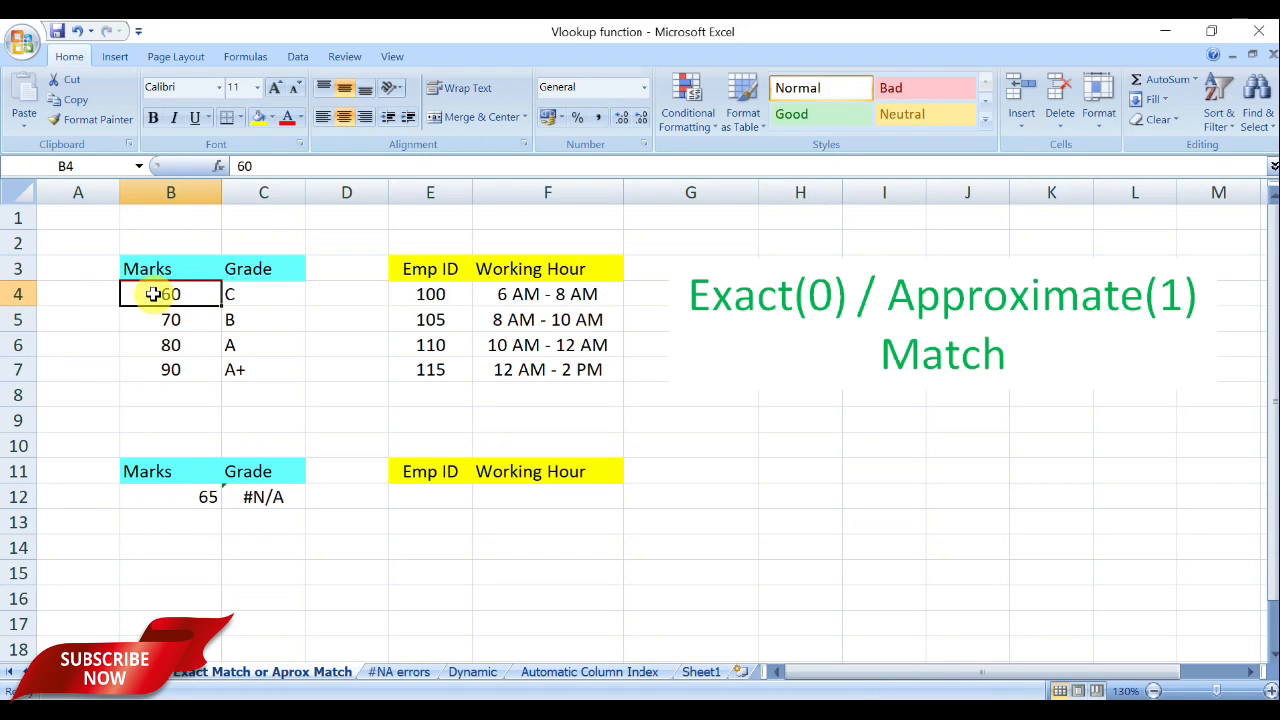
pyautogui.click(239, 293)
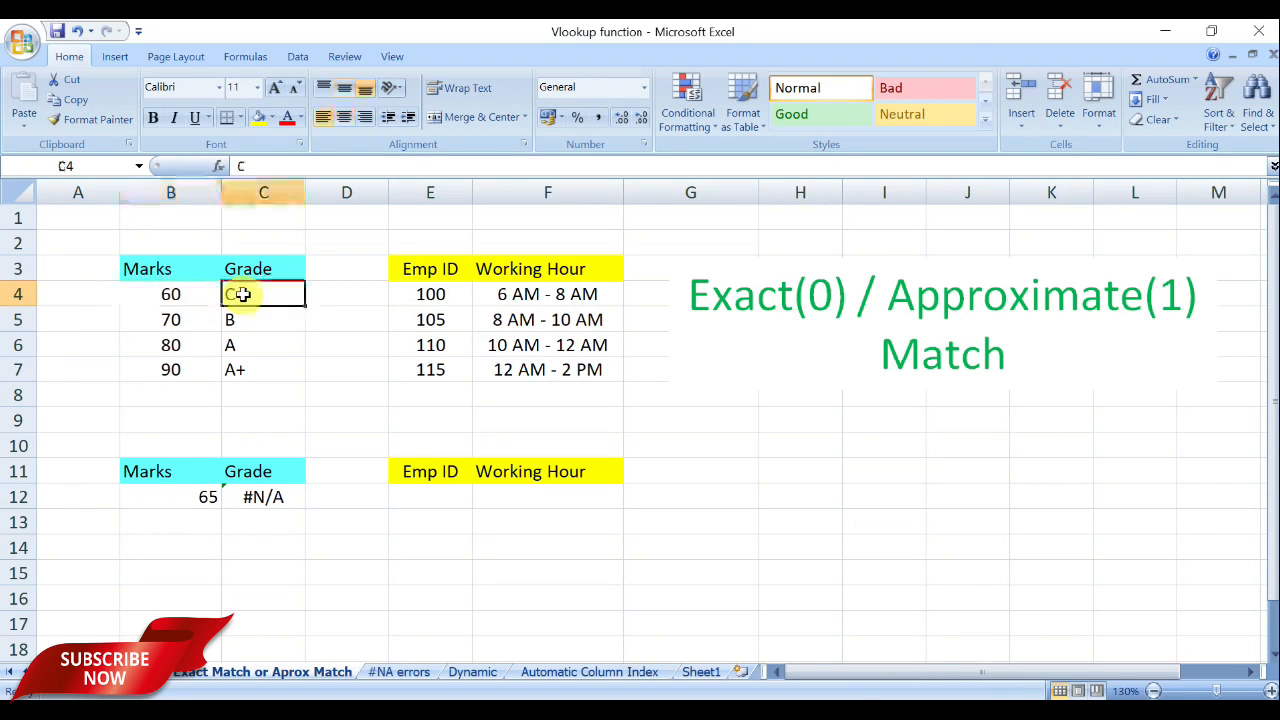
pyautogui.click(177, 294)
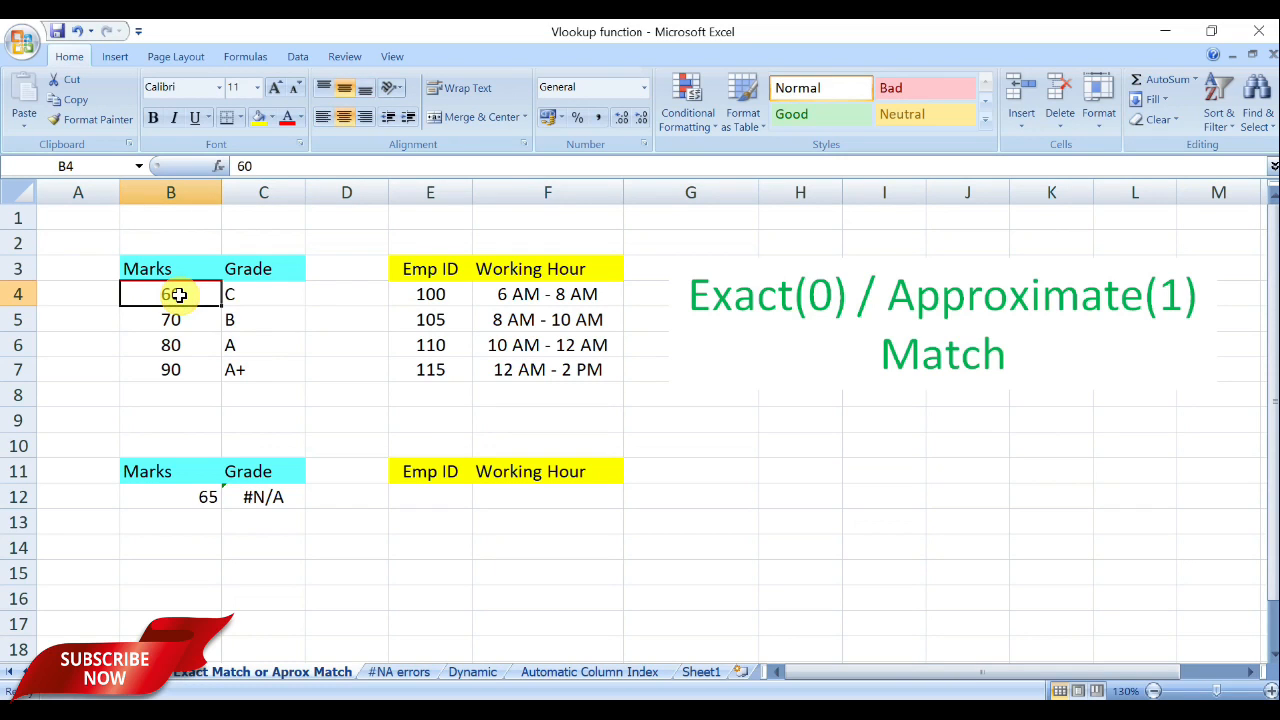
pyautogui.click(243, 293)
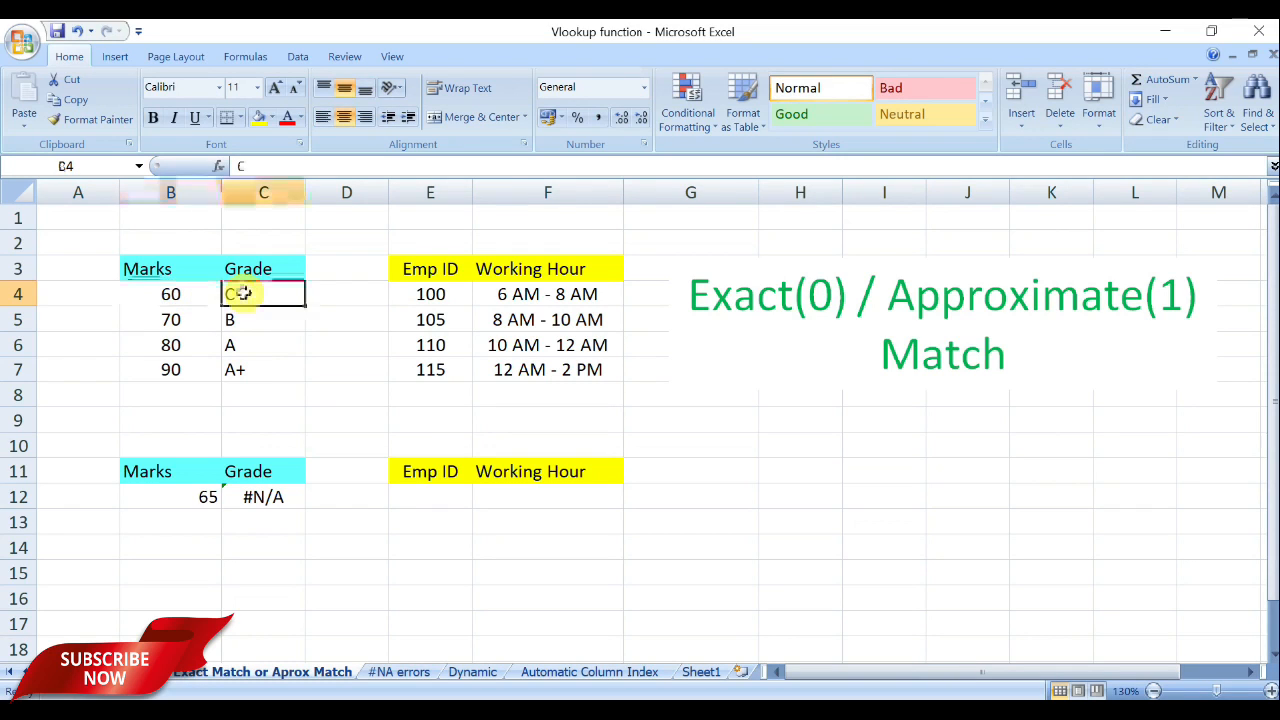
pyautogui.click(180, 294)
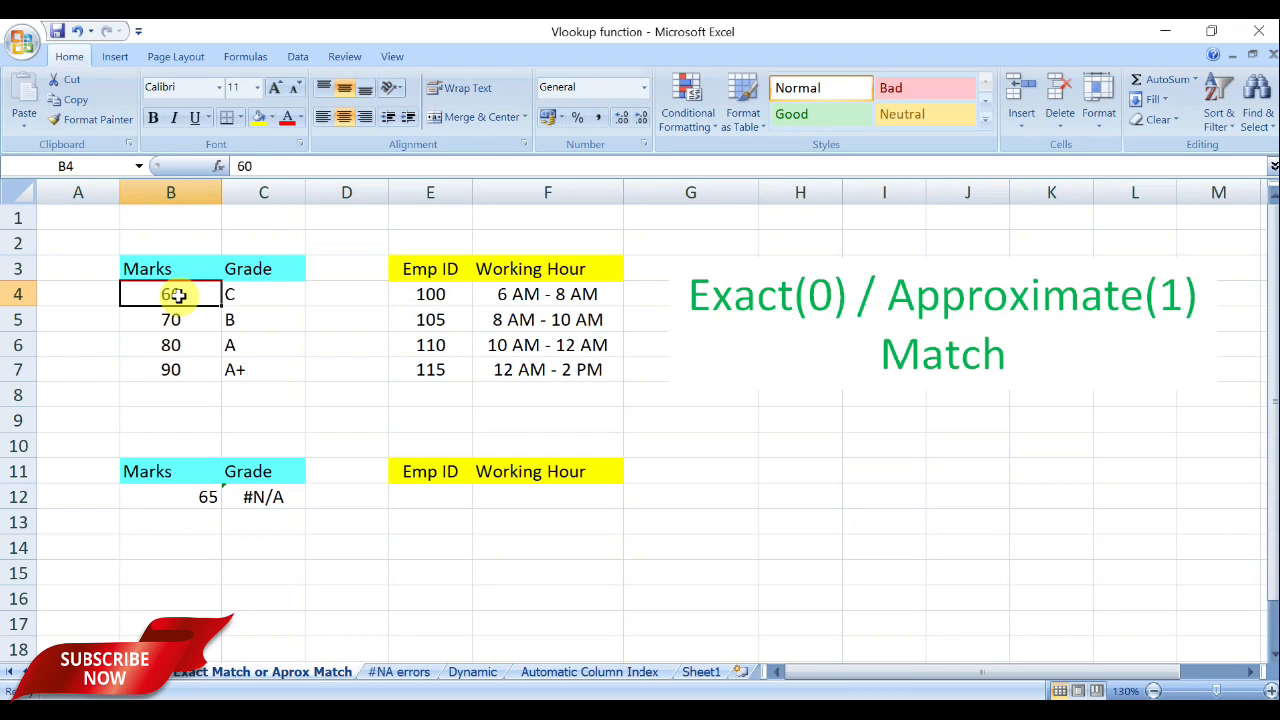
pyautogui.click(186, 319)
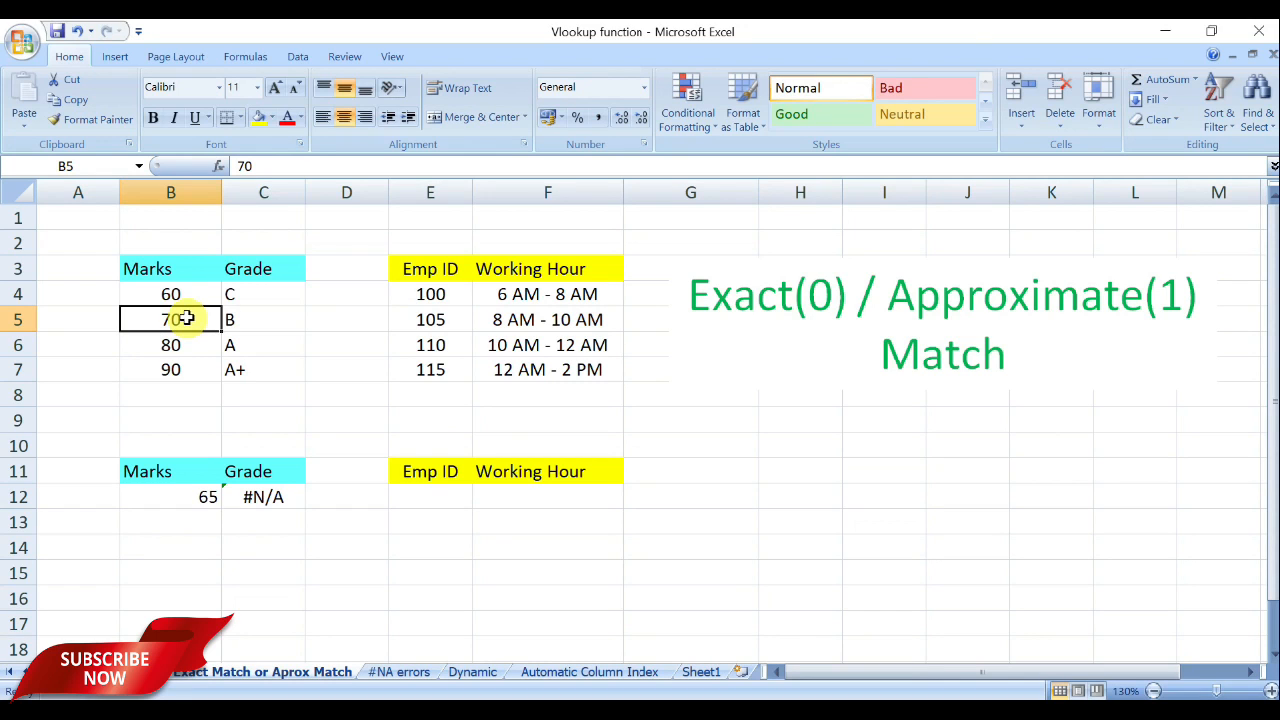
pyautogui.click(240, 296)
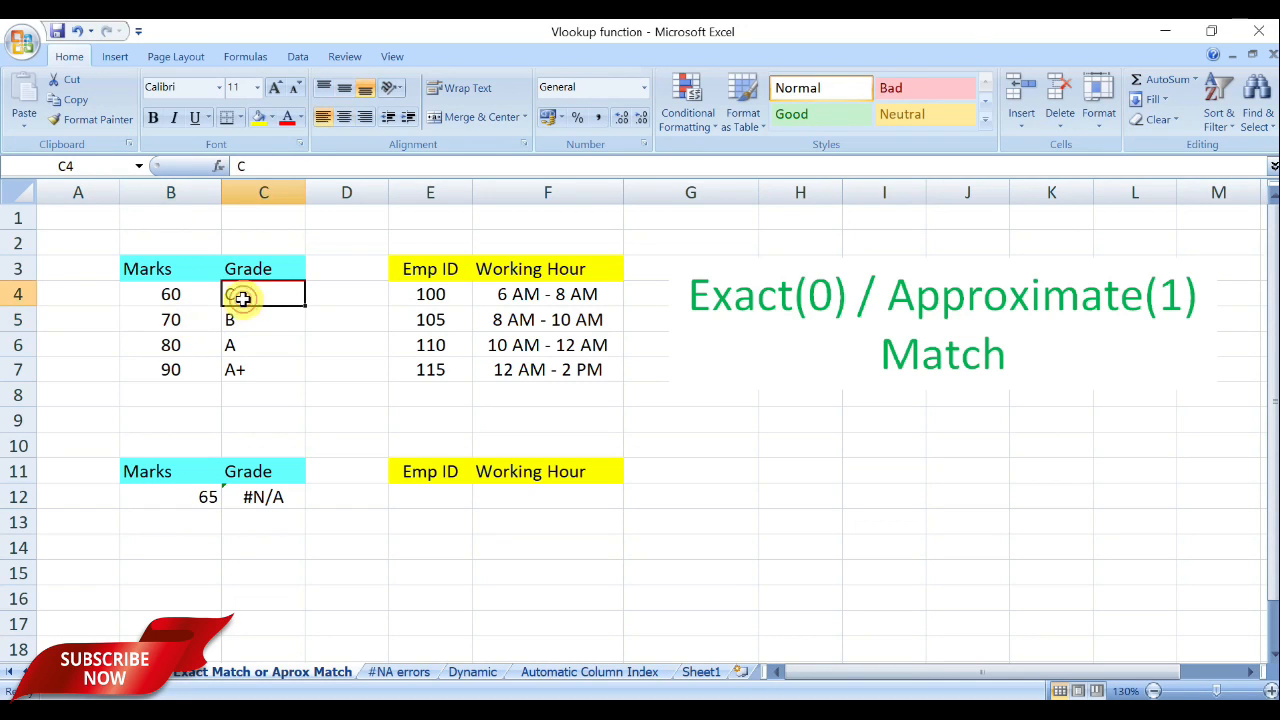
pyautogui.click(186, 319)
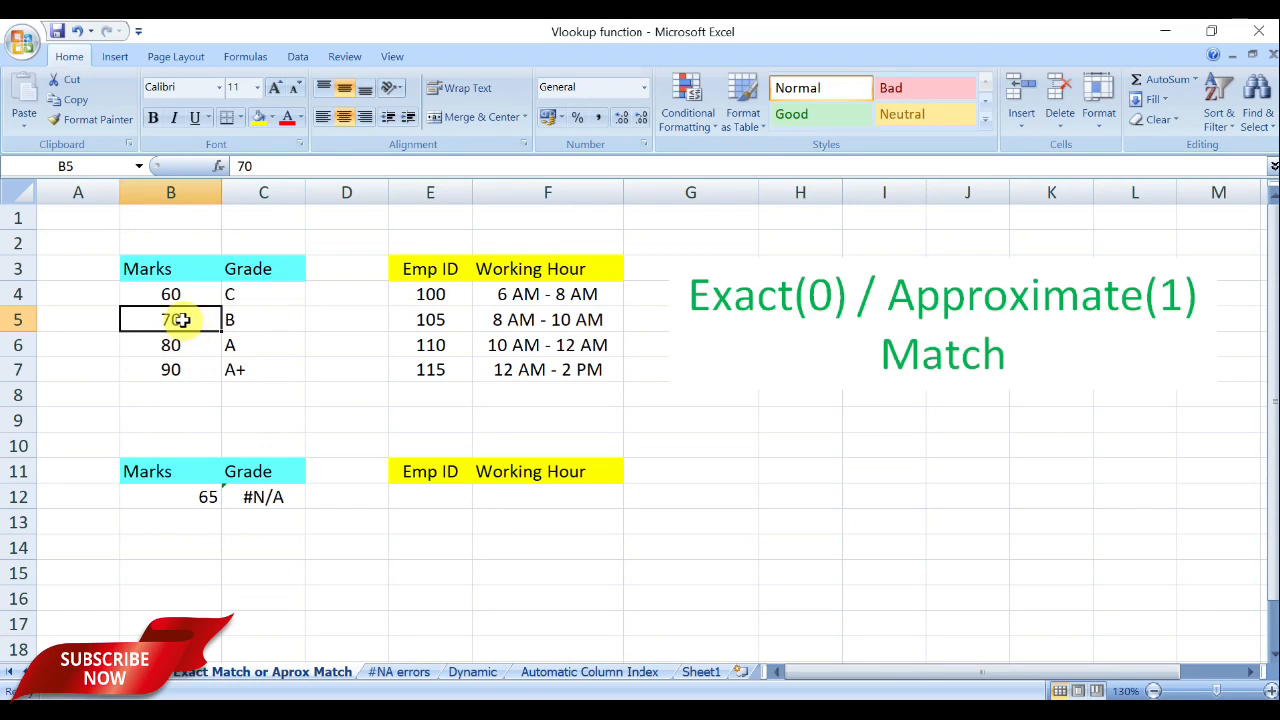
pyautogui.click(178, 346)
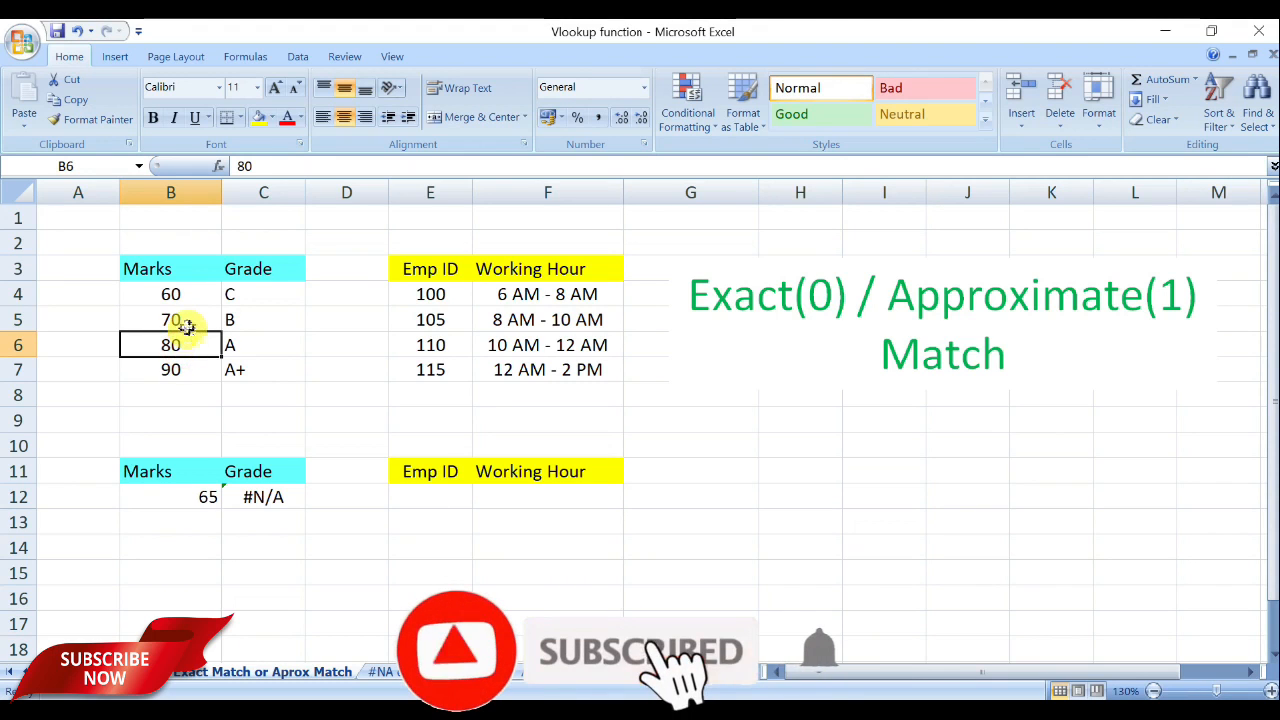
pyautogui.click(238, 319)
pyautogui.click(176, 319)
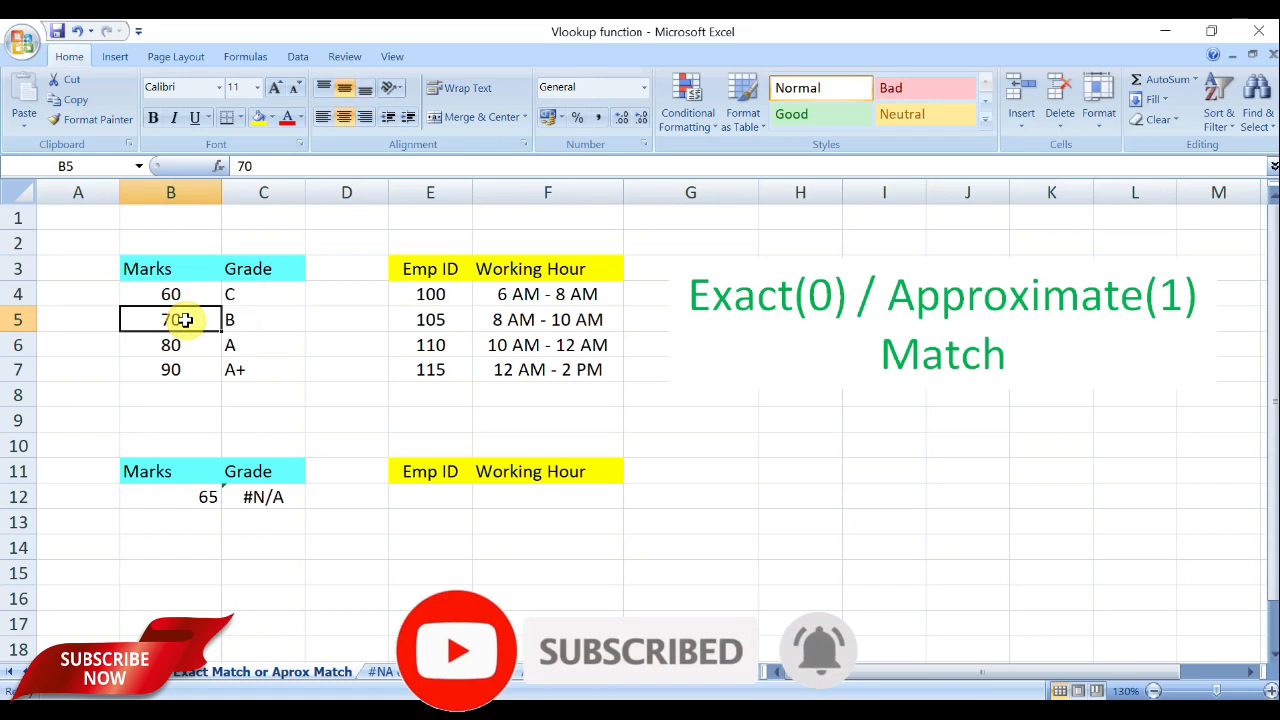
# Change the Grade formula in C12 to approximate match, making it =VLOOKUP(B12,B3:C7,2,1), and check its result.
pyautogui.click(234, 320)
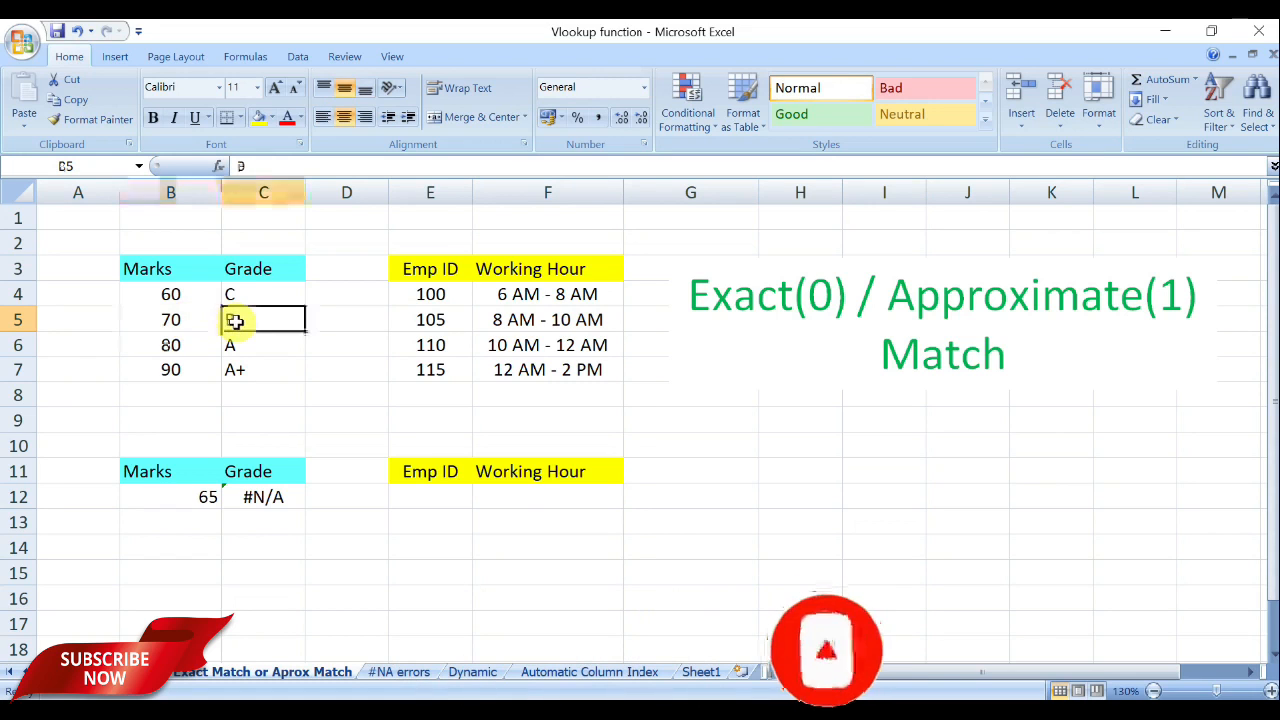
pyautogui.click(181, 319)
pyautogui.click(235, 319)
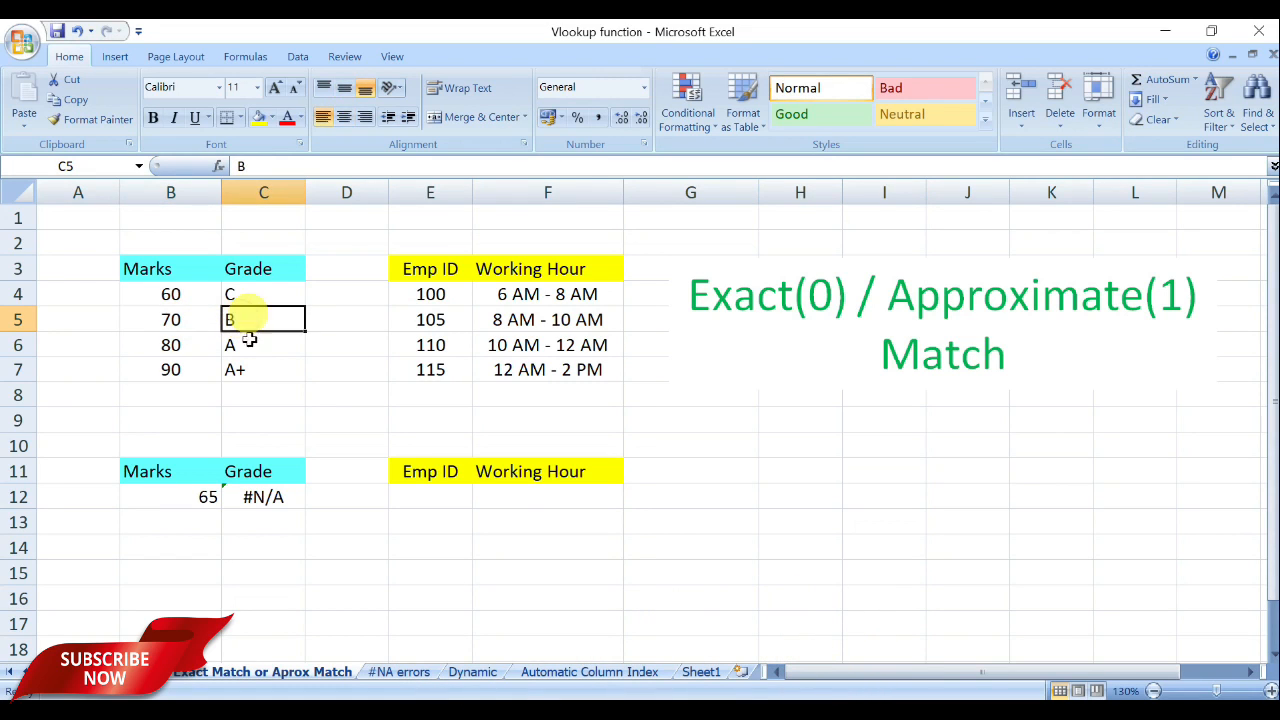
pyautogui.click(208, 495)
pyautogui.doubleClick(276, 497)
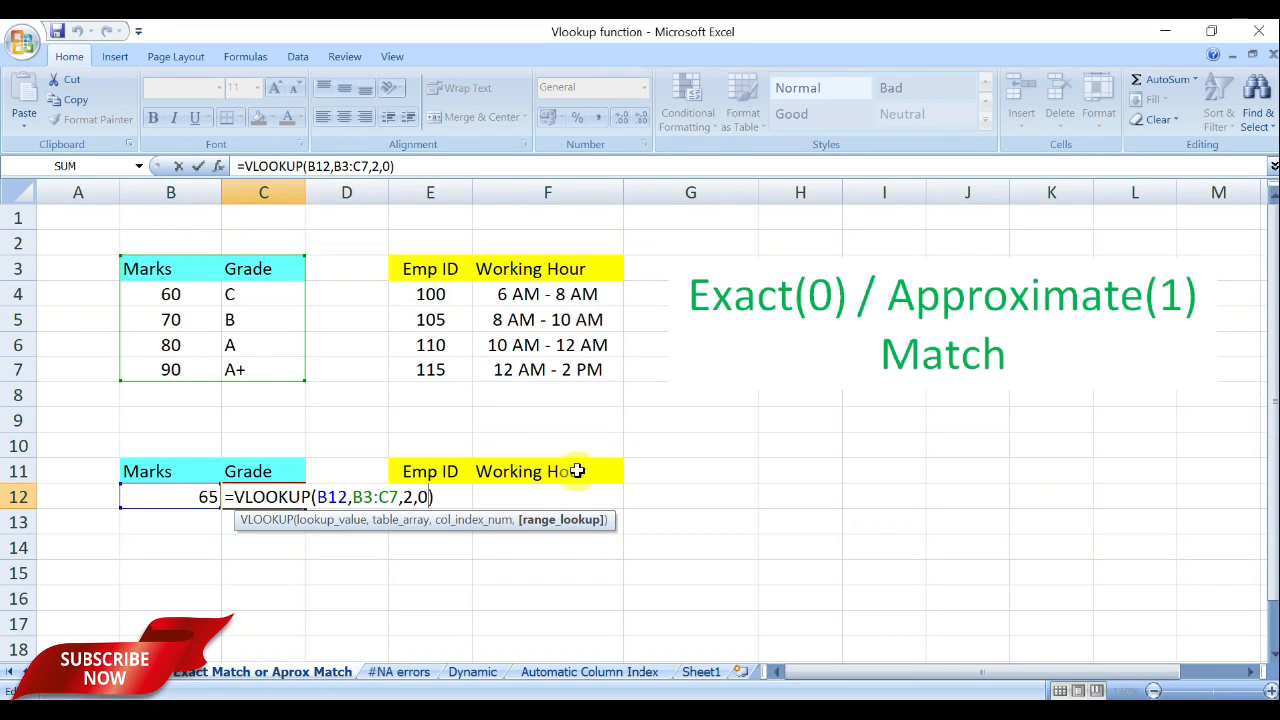
pyautogui.press('BackSpace')
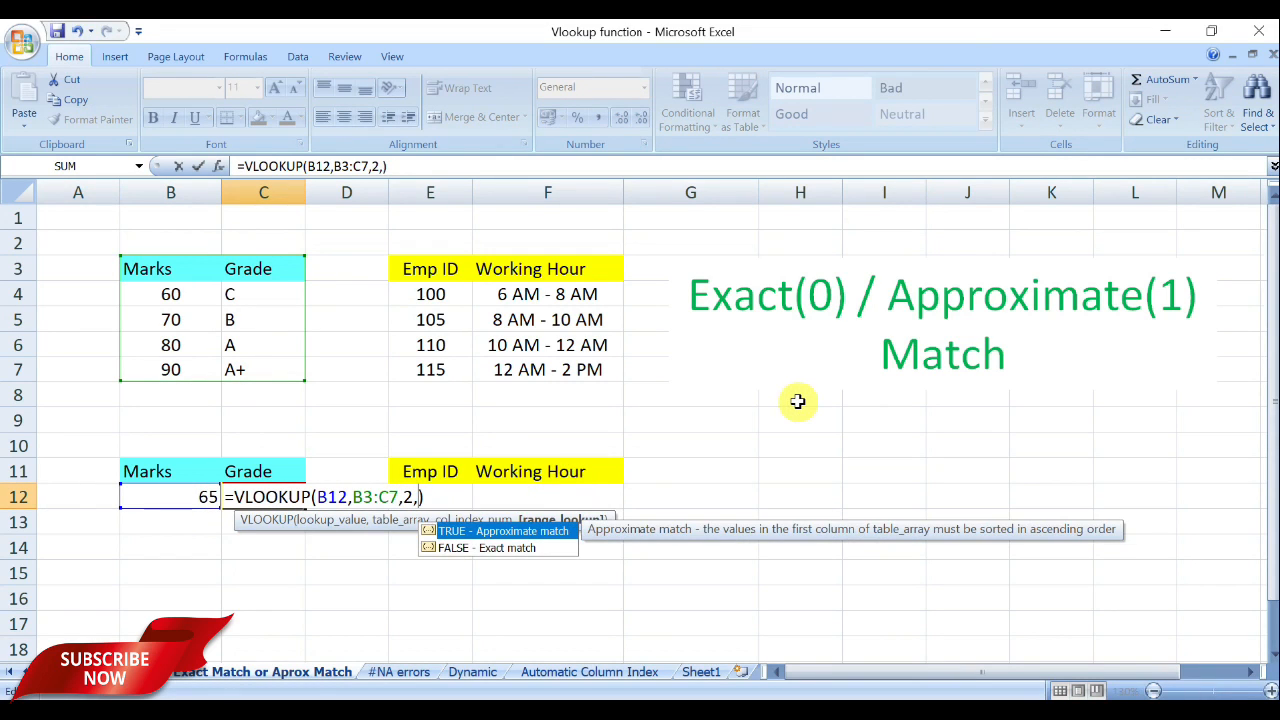
pyautogui.write('1')
pyautogui.press('Return')
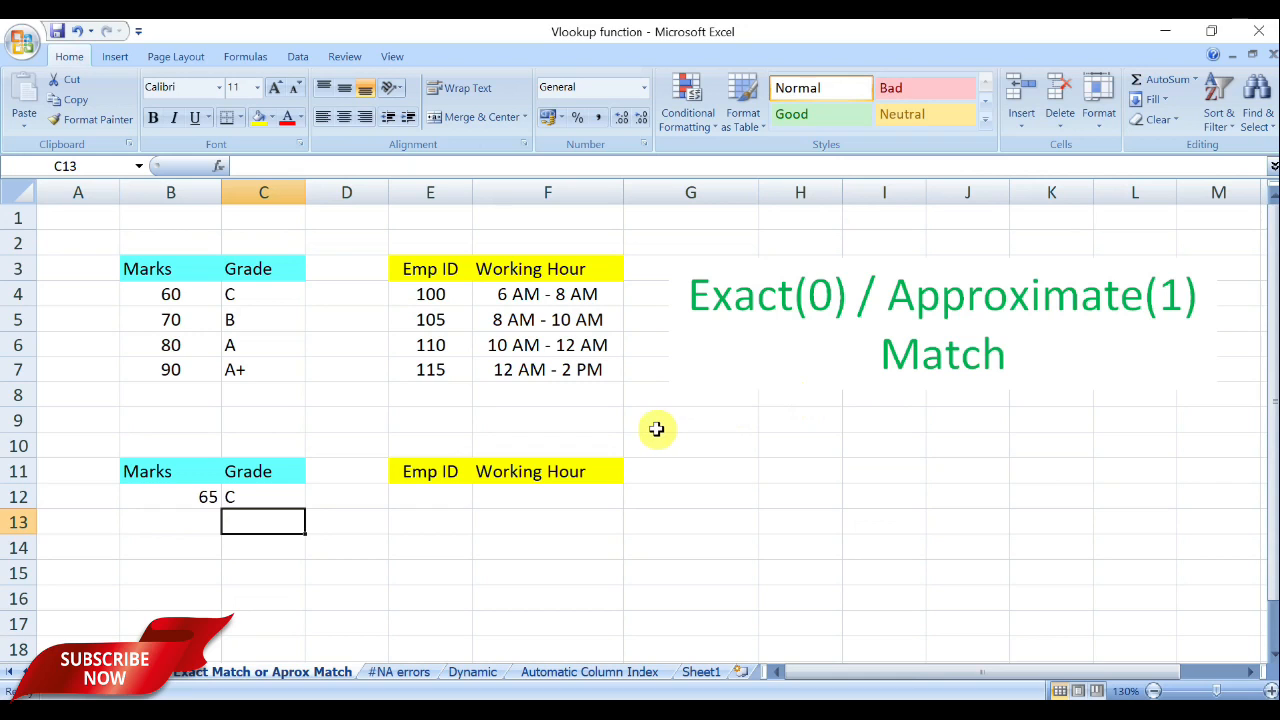
pyautogui.click(247, 492)
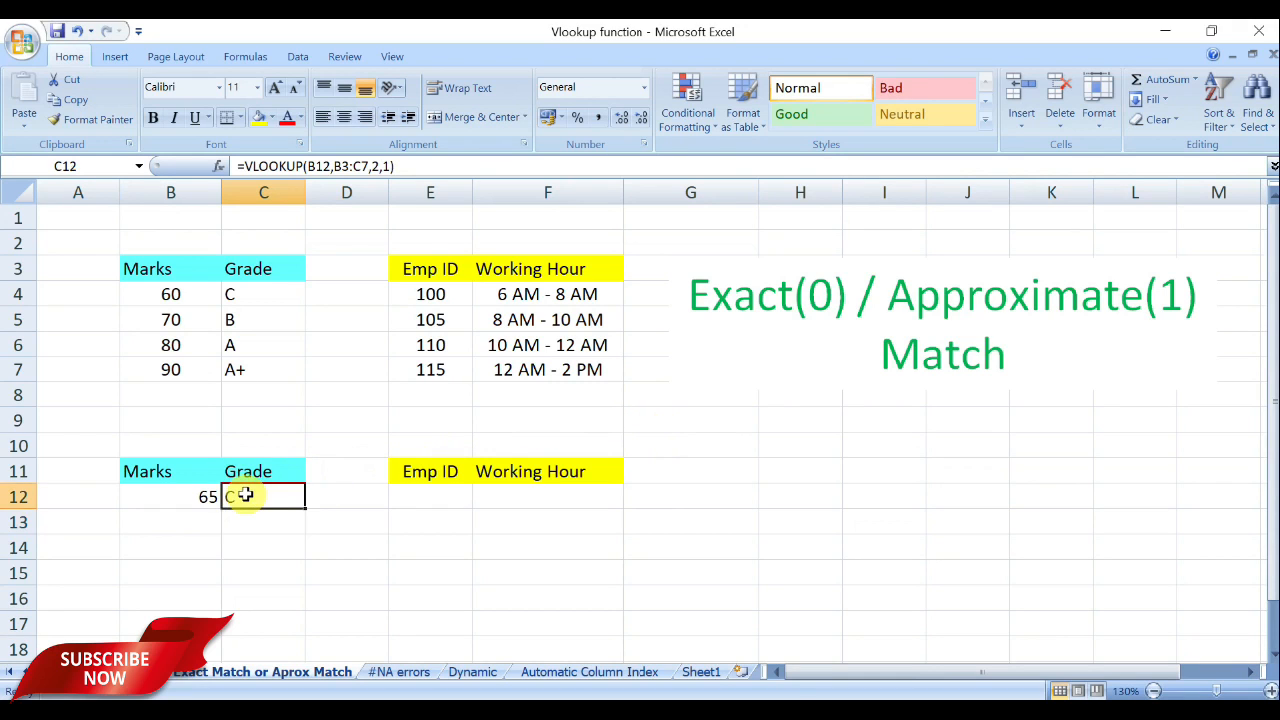
# Test the approximate match by setting the lookup Marks in B12 to 69 and to 70.
pyautogui.moveTo(171, 294); pyautogui.dragTo(171, 366)
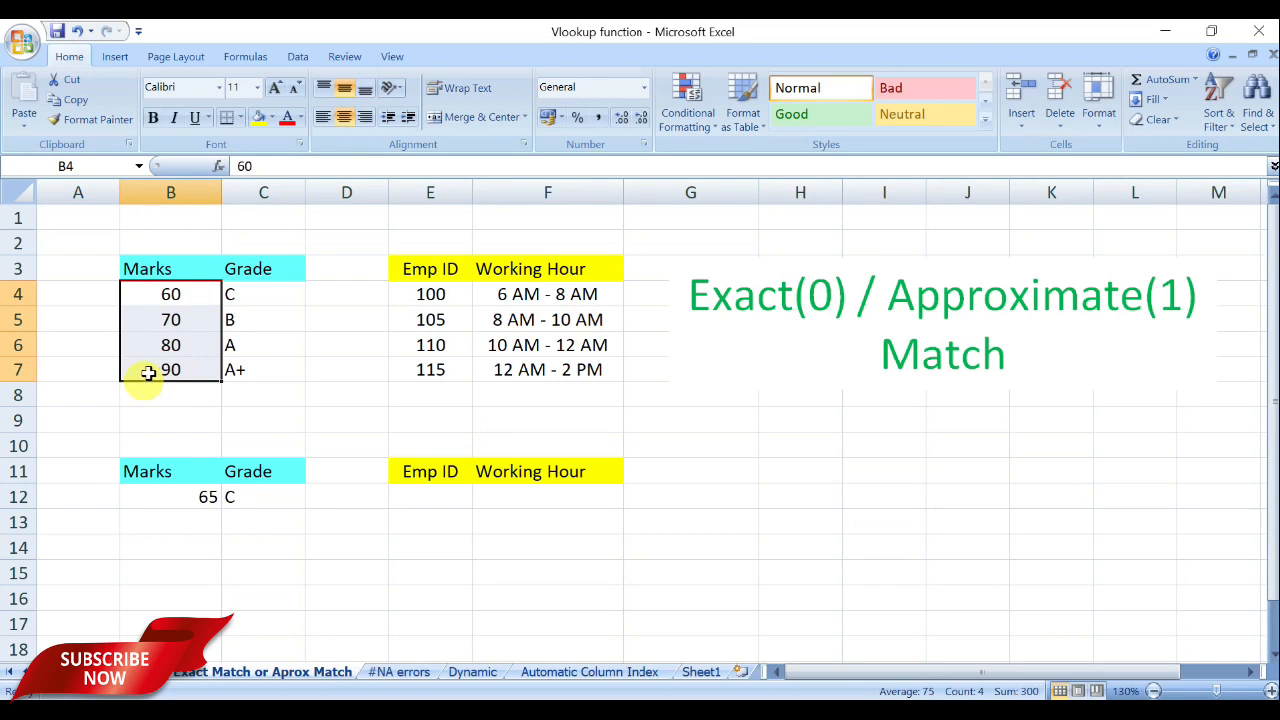
pyautogui.click(186, 498)
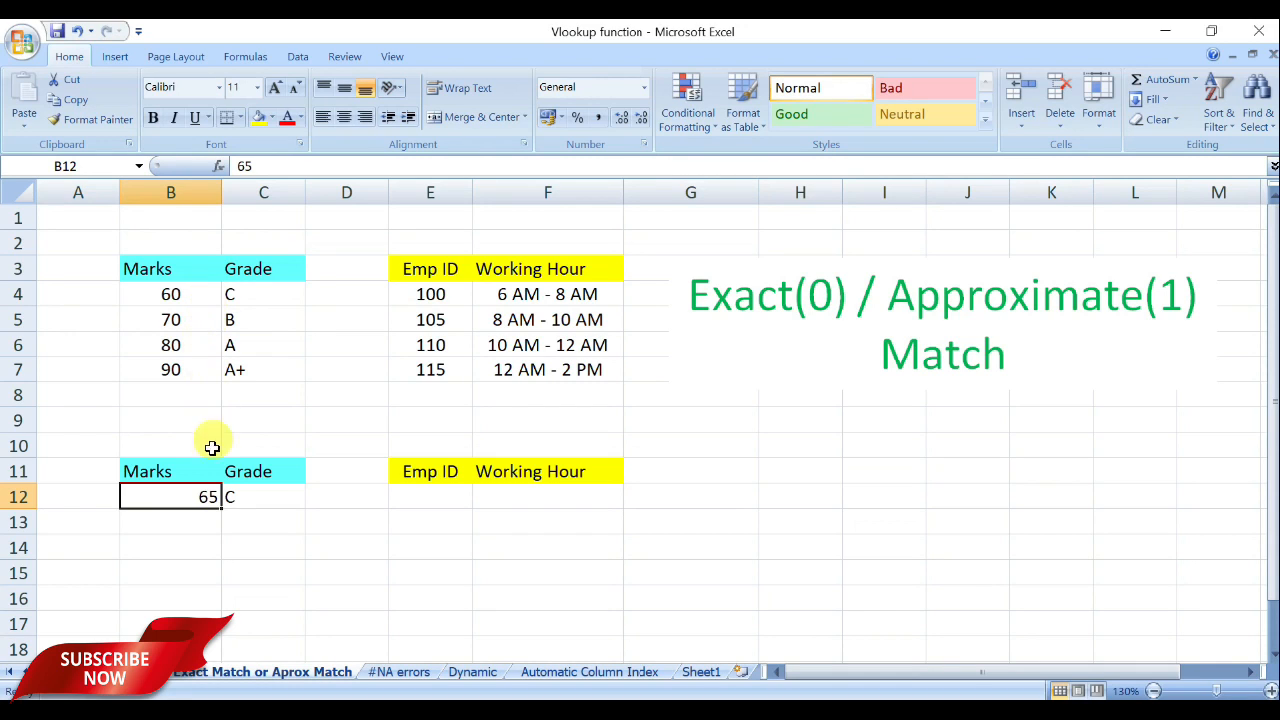
pyautogui.write('69')
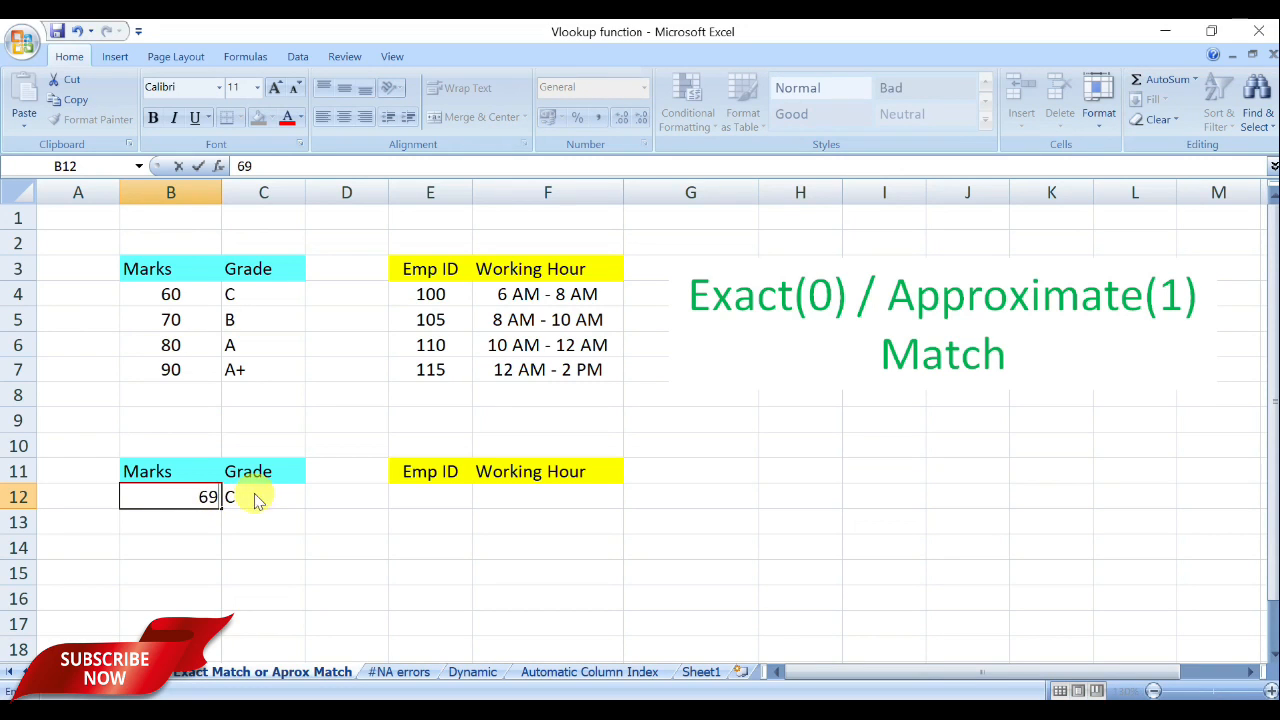
pyautogui.press('Return')
pyautogui.click(200, 496)
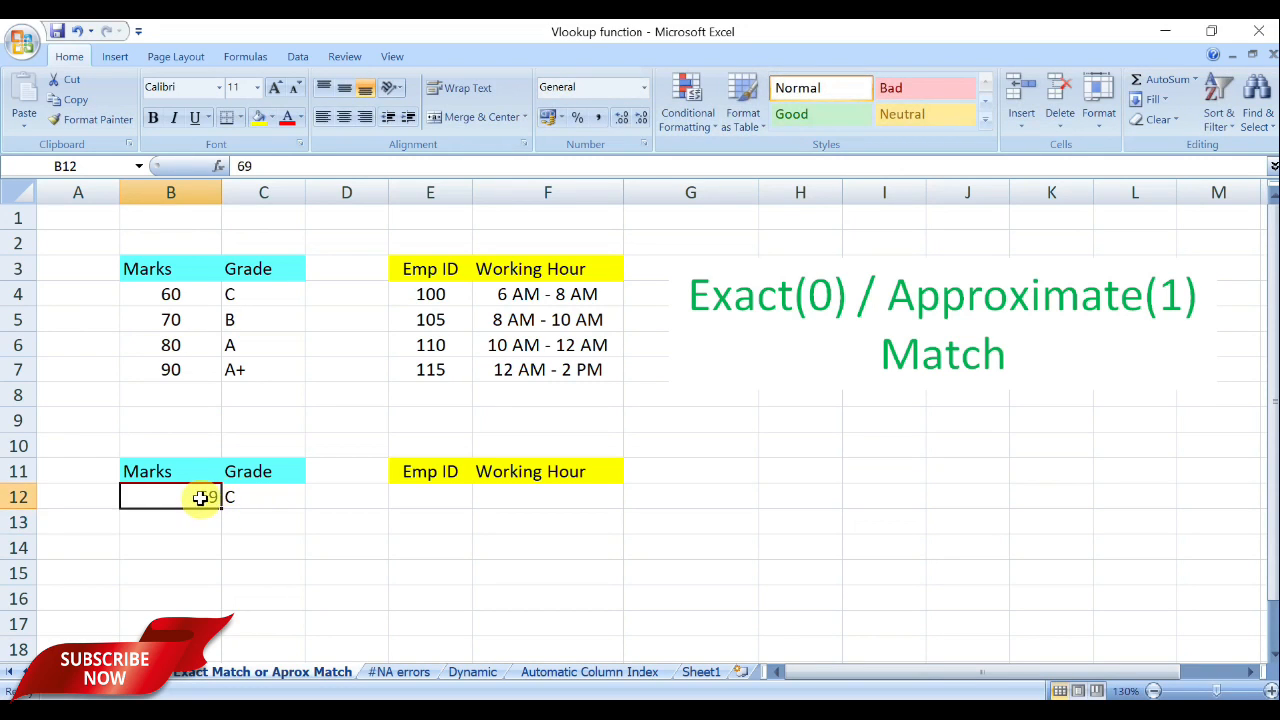
pyautogui.write('70')
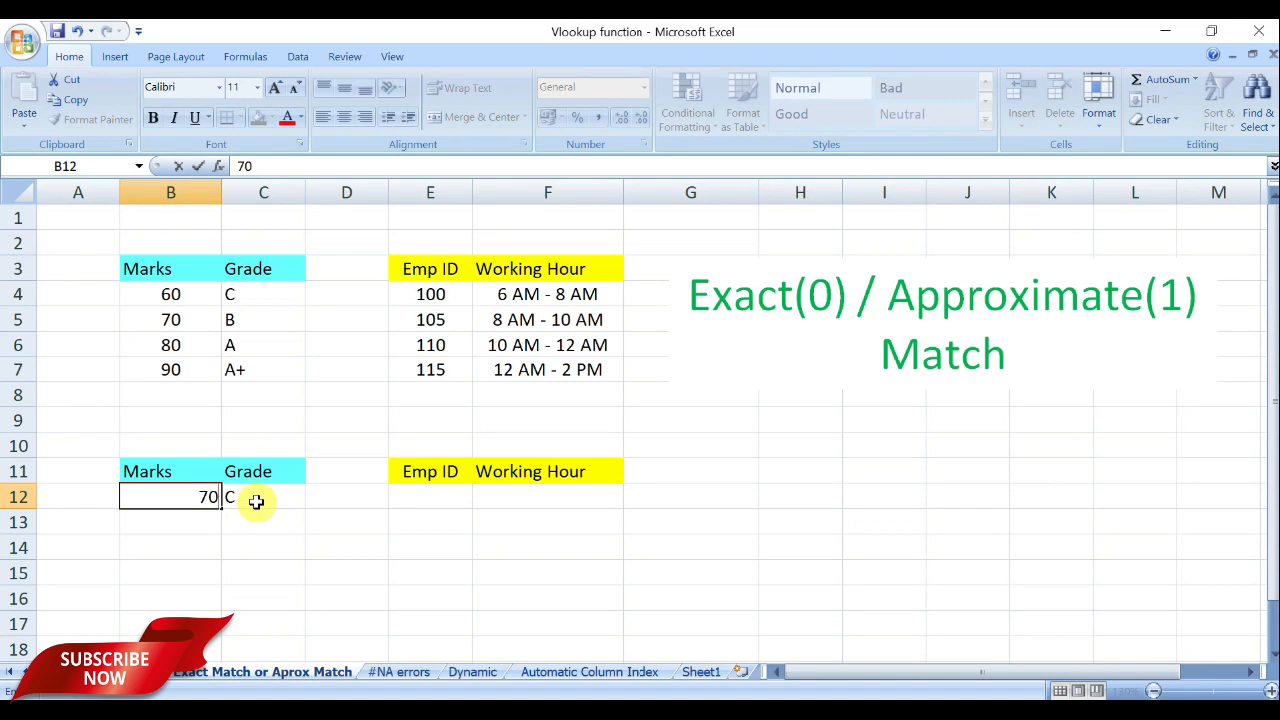
pyautogui.press('Return')
# Test the next grade boundary by setting the lookup Marks in B12 to 79 and finally to 80.
pyautogui.click(205, 498)
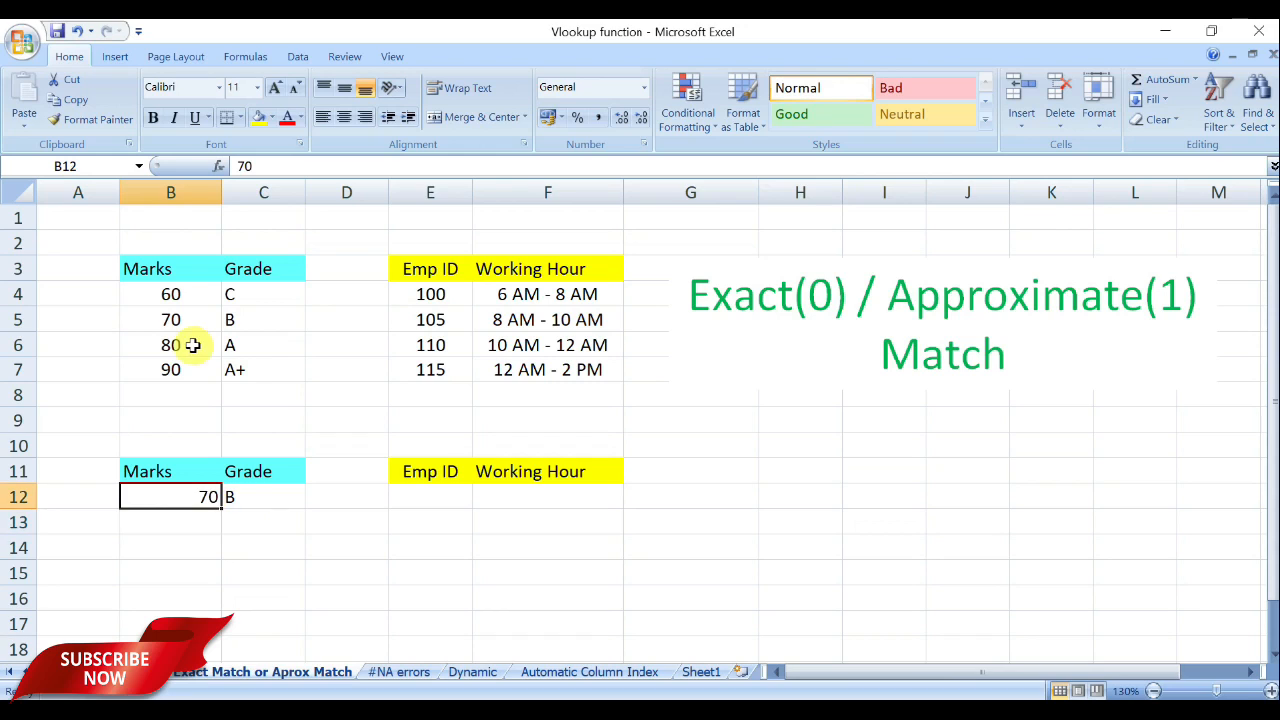
pyautogui.write('79')
pyautogui.press('Return')
pyautogui.click(200, 497)
pyautogui.write('80')
pyautogui.press('Return')
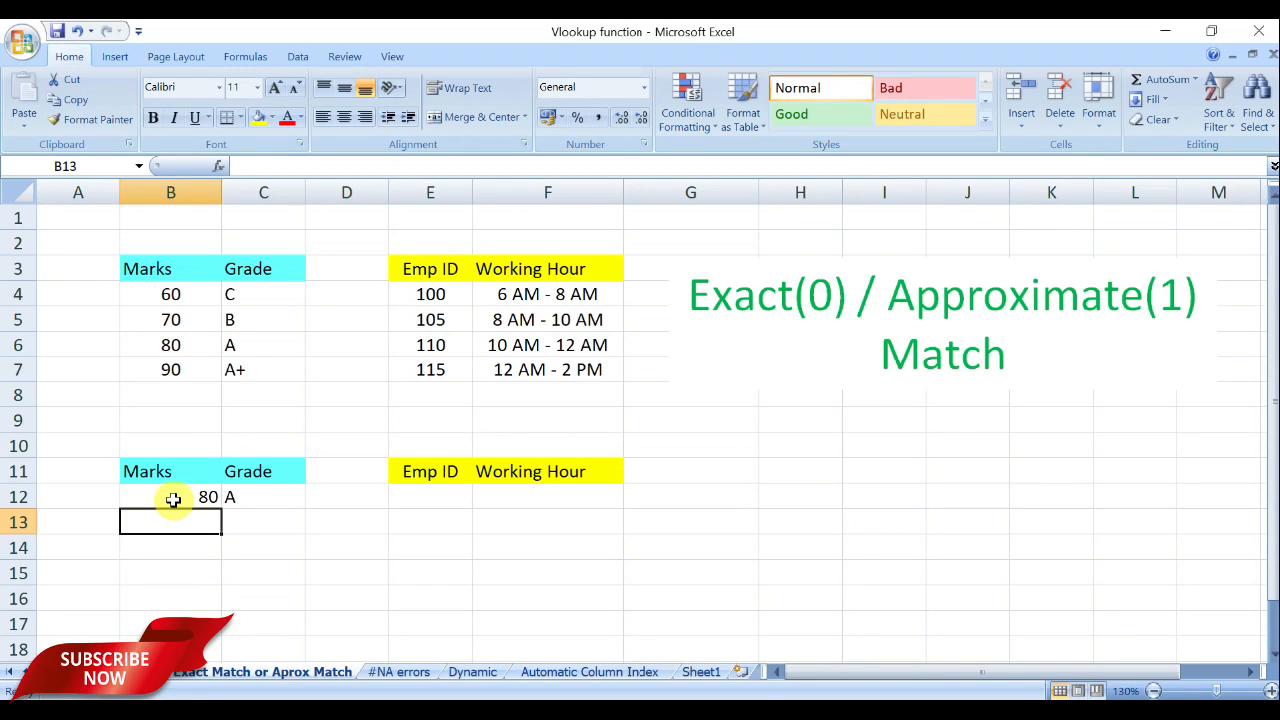
# Review the Emp ID and Working Hour table, and enter 100 as the lookup Emp ID in E12.
pyautogui.click(436, 297)
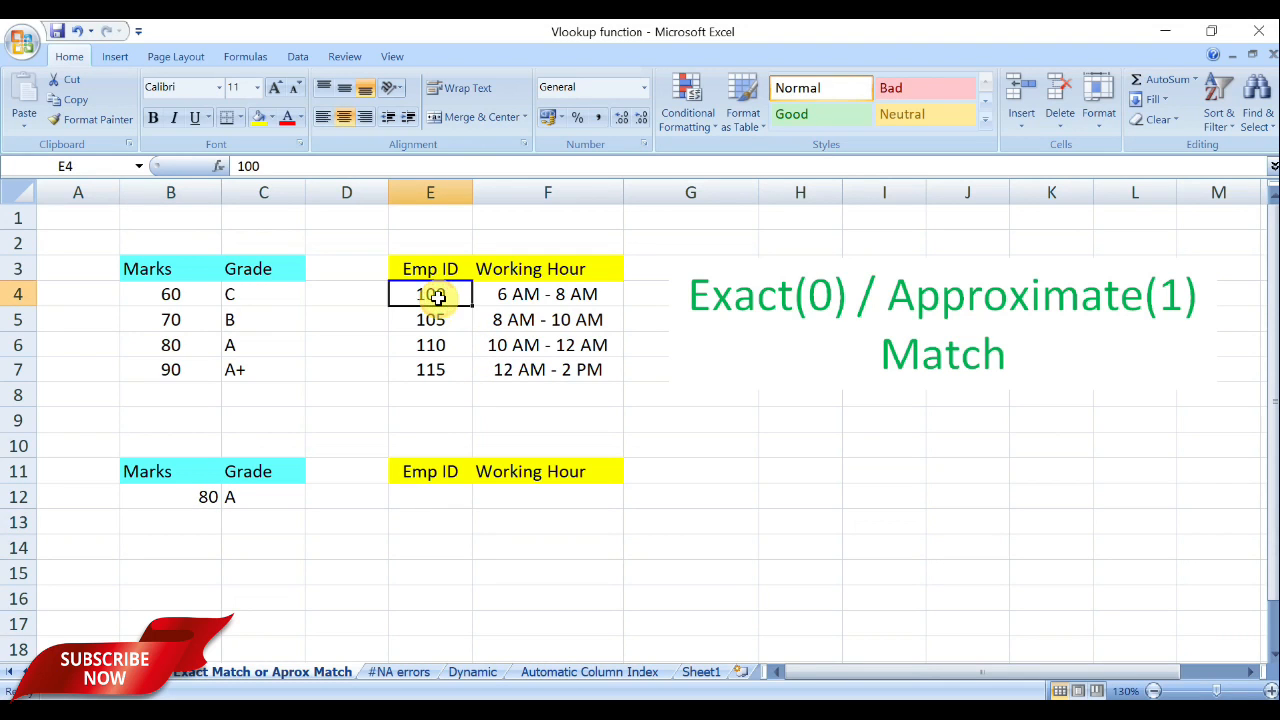
pyautogui.click(555, 296)
pyautogui.moveTo(555, 296); pyautogui.dragTo(556, 370)
pyautogui.click(457, 495)
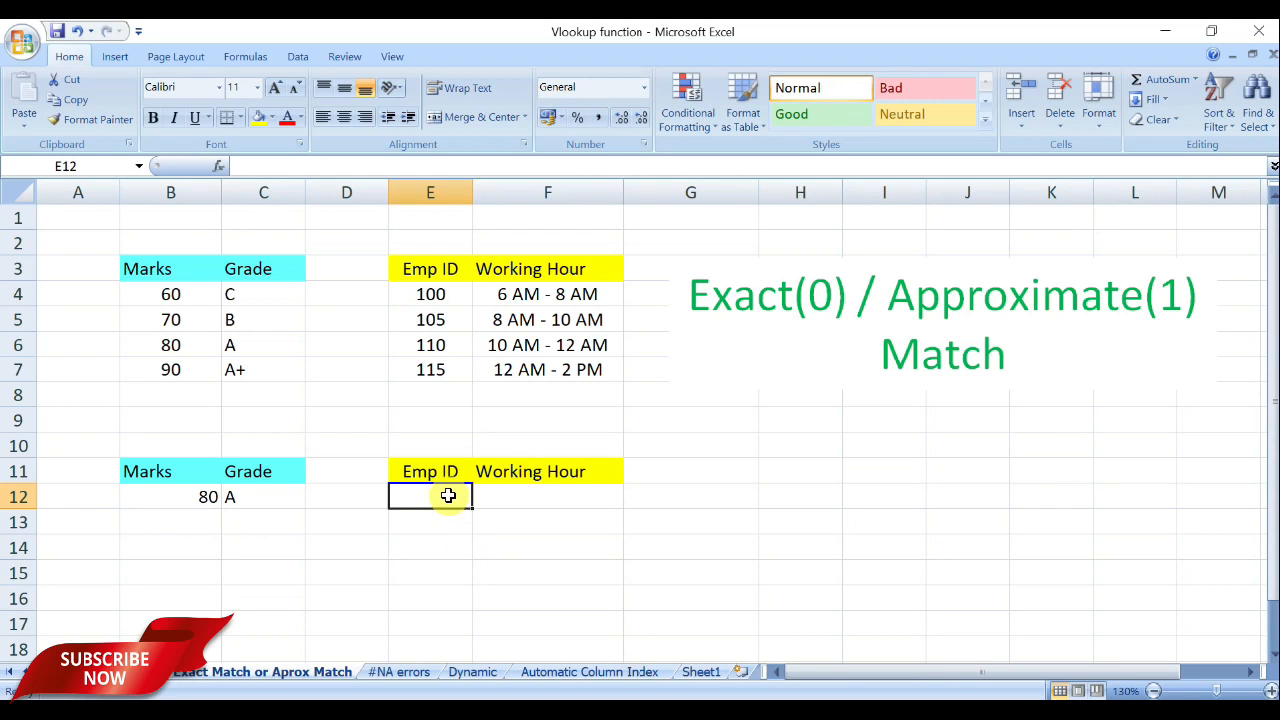
pyautogui.write('100')
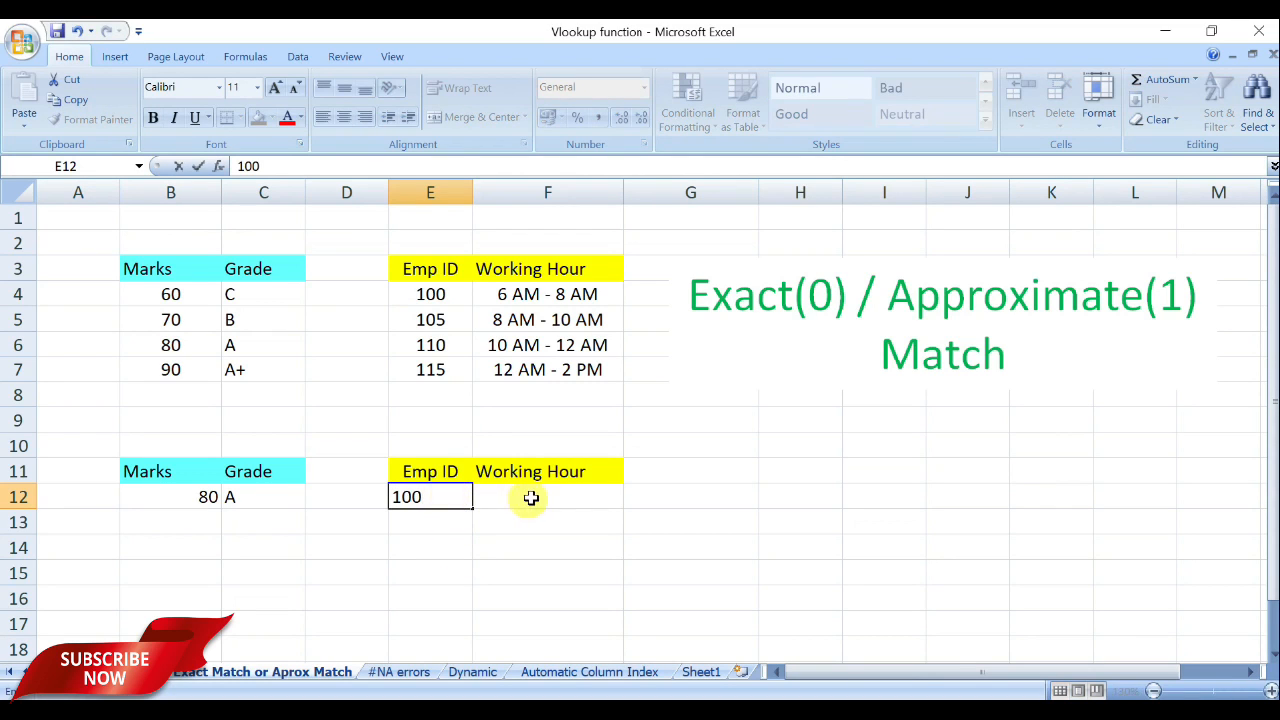
# Enter the approximate-match formula =VLOOKUP(E12,E3:F7,2,1) in F12 to return the Working Hour for the Emp ID in E12.
pyautogui.click(534, 497)
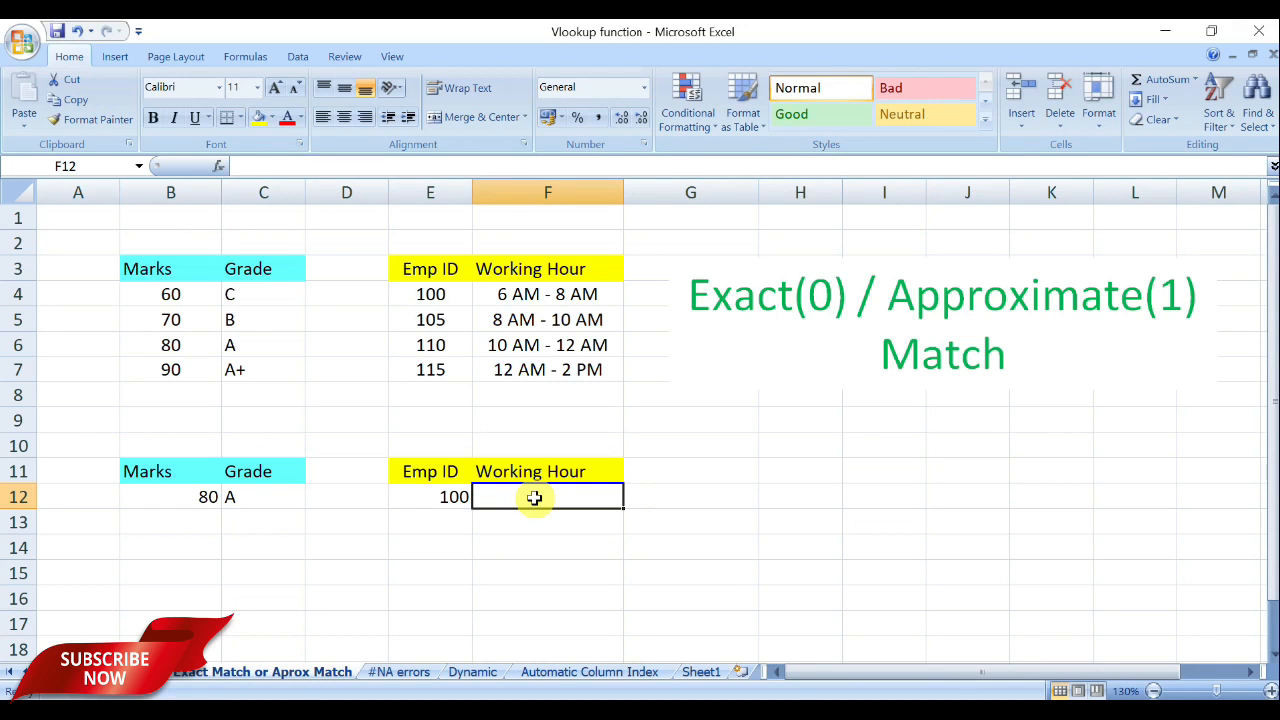
pyautogui.write('=')
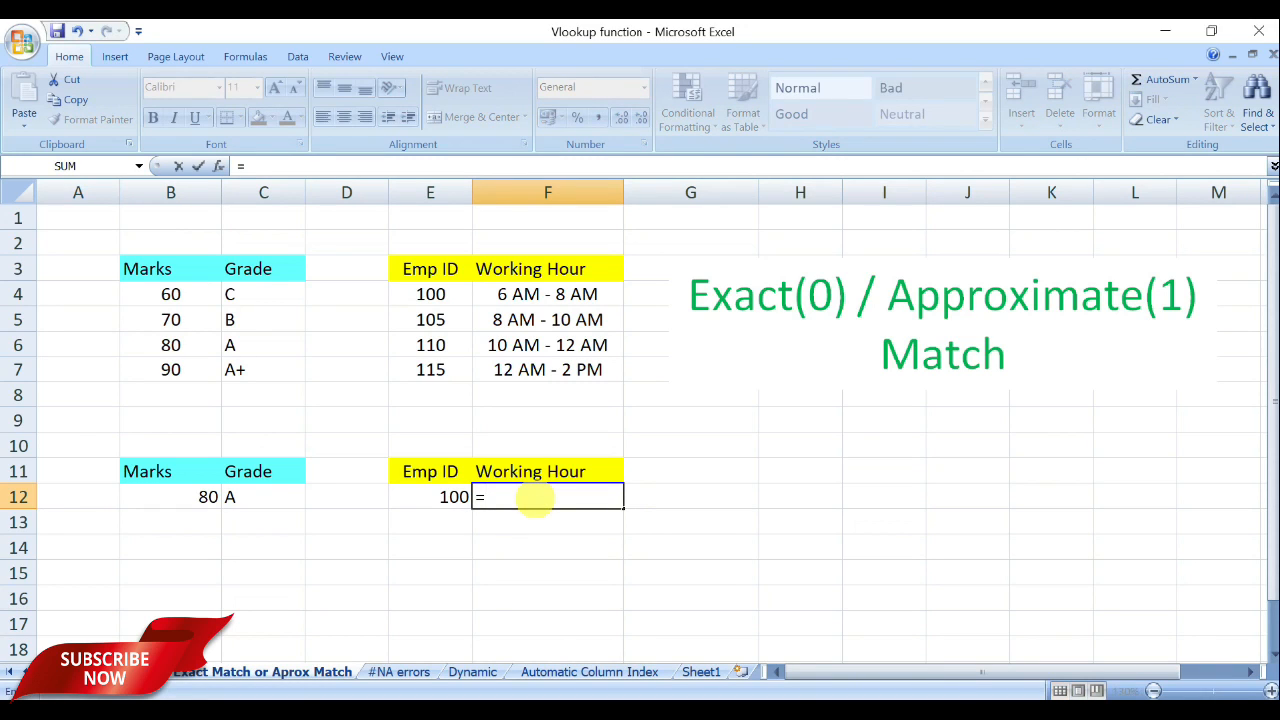
pyautogui.write('vlookup(')
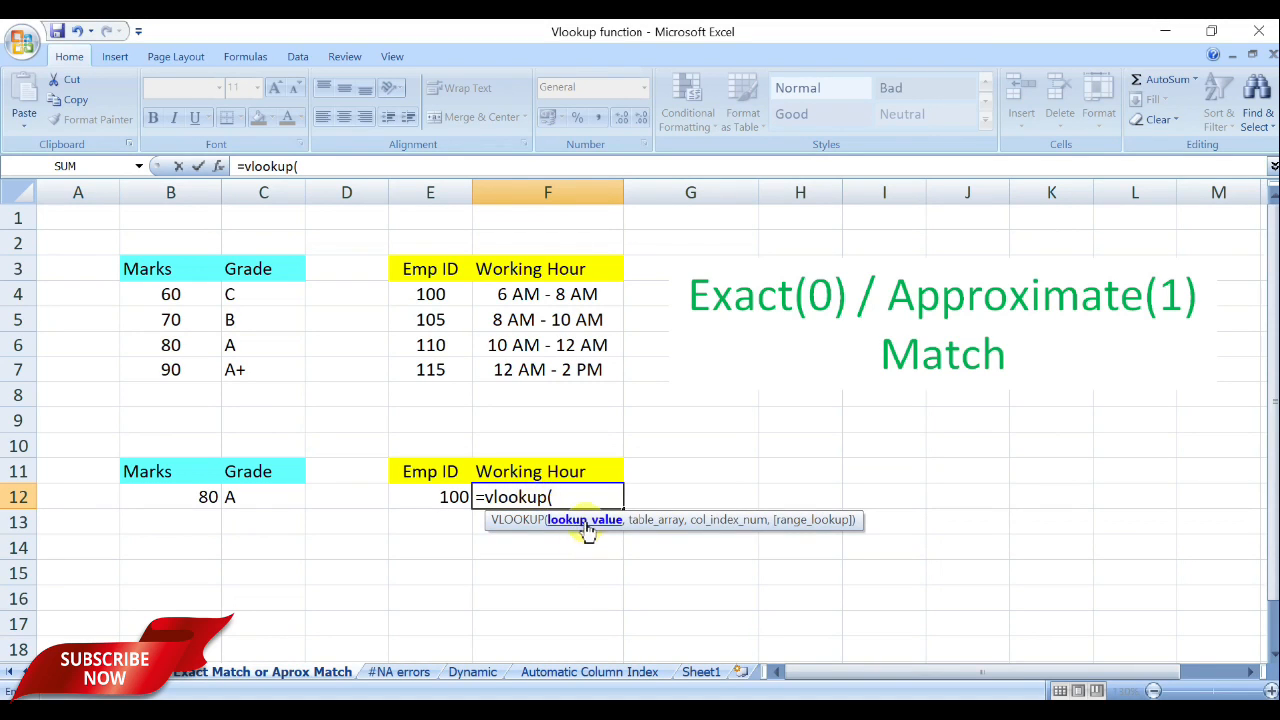
pyautogui.click(432, 497)
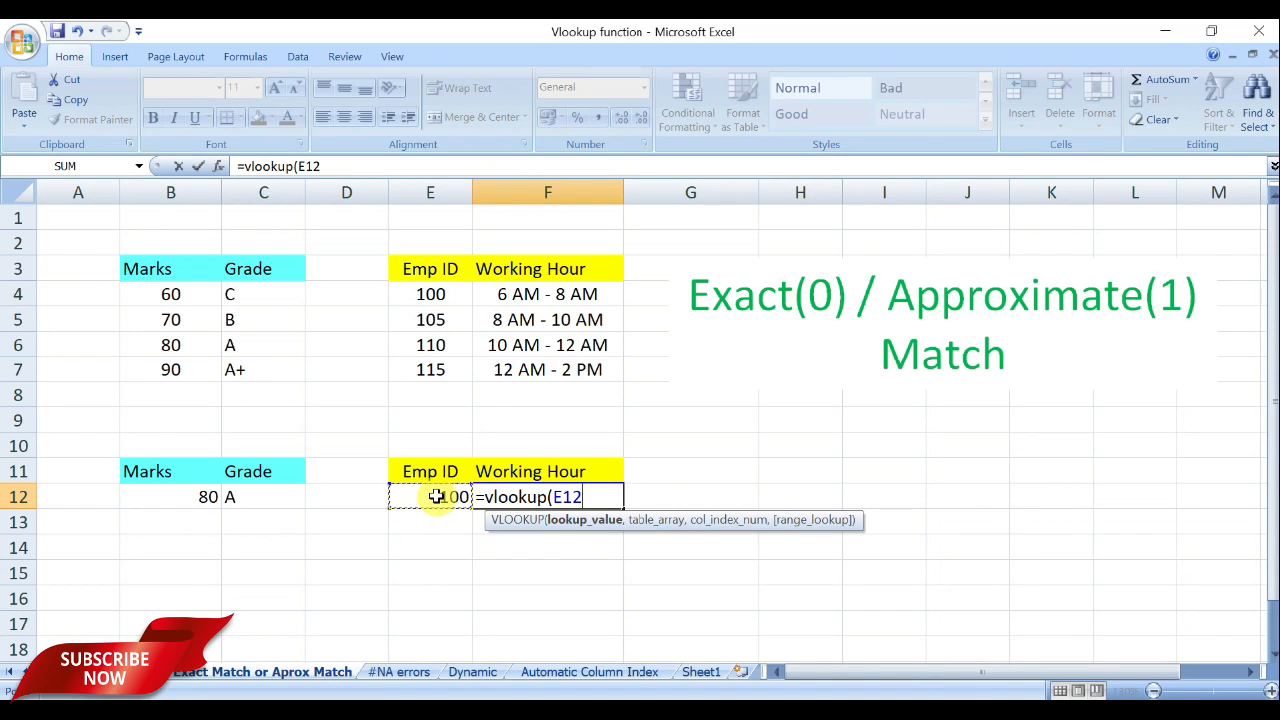
pyautogui.write(',')
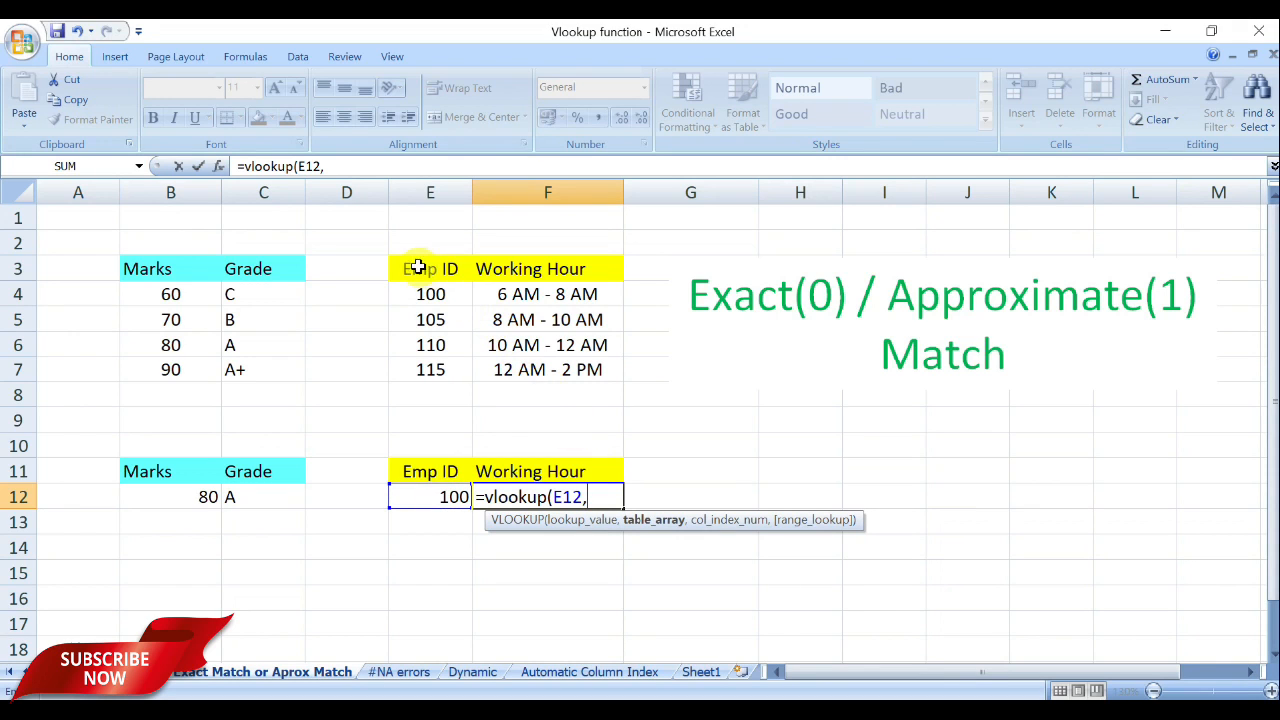
pyautogui.moveTo(416, 268); pyautogui.dragTo(548, 369)
pyautogui.write(',')
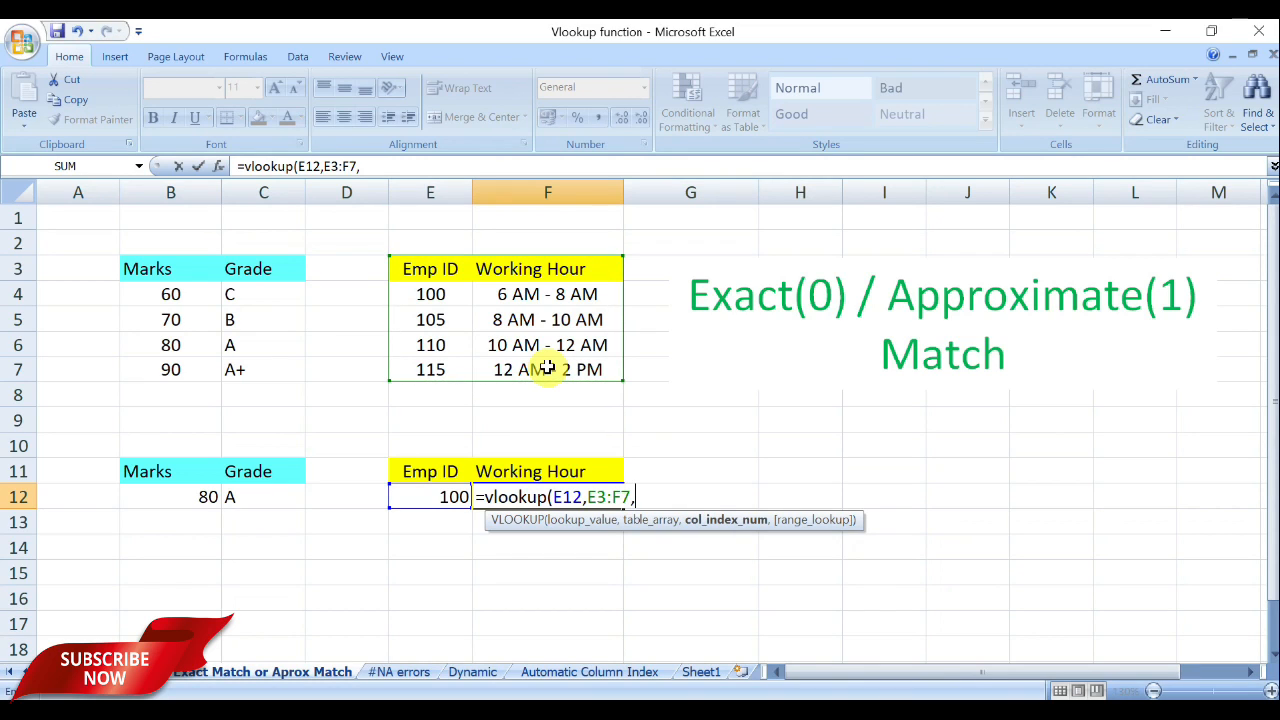
pyautogui.write('2,')
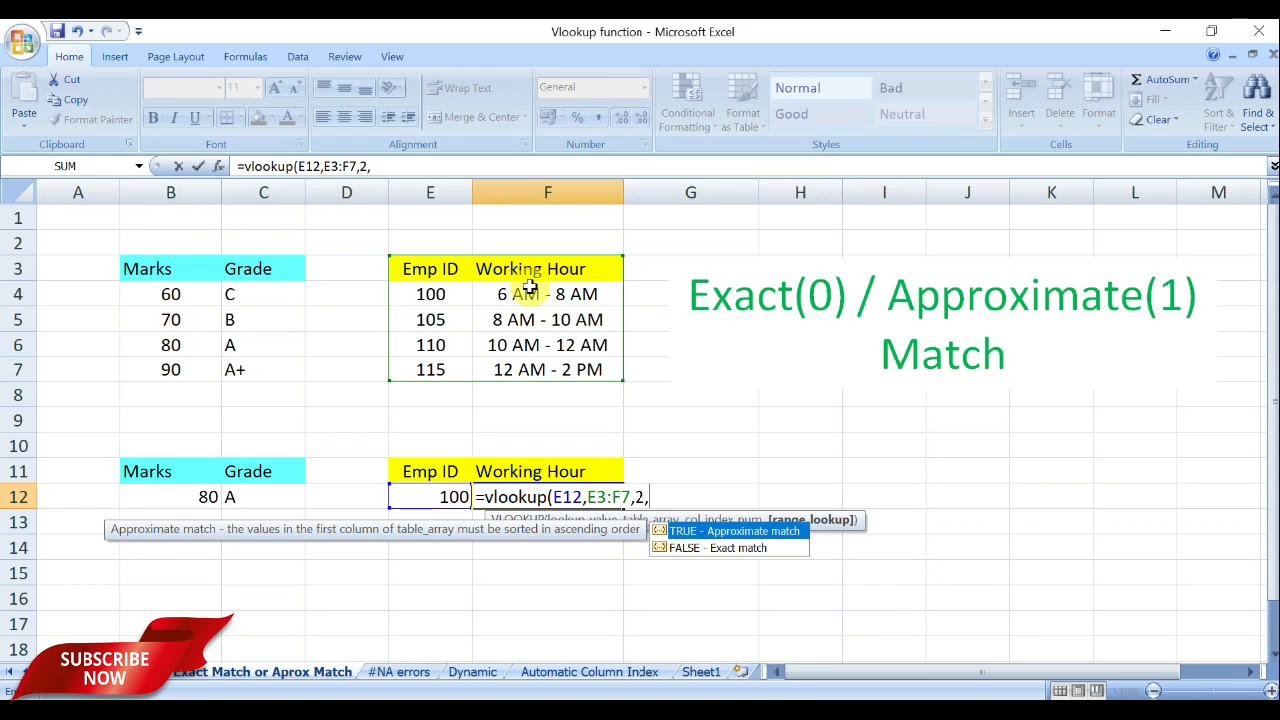
pyautogui.write('1)')
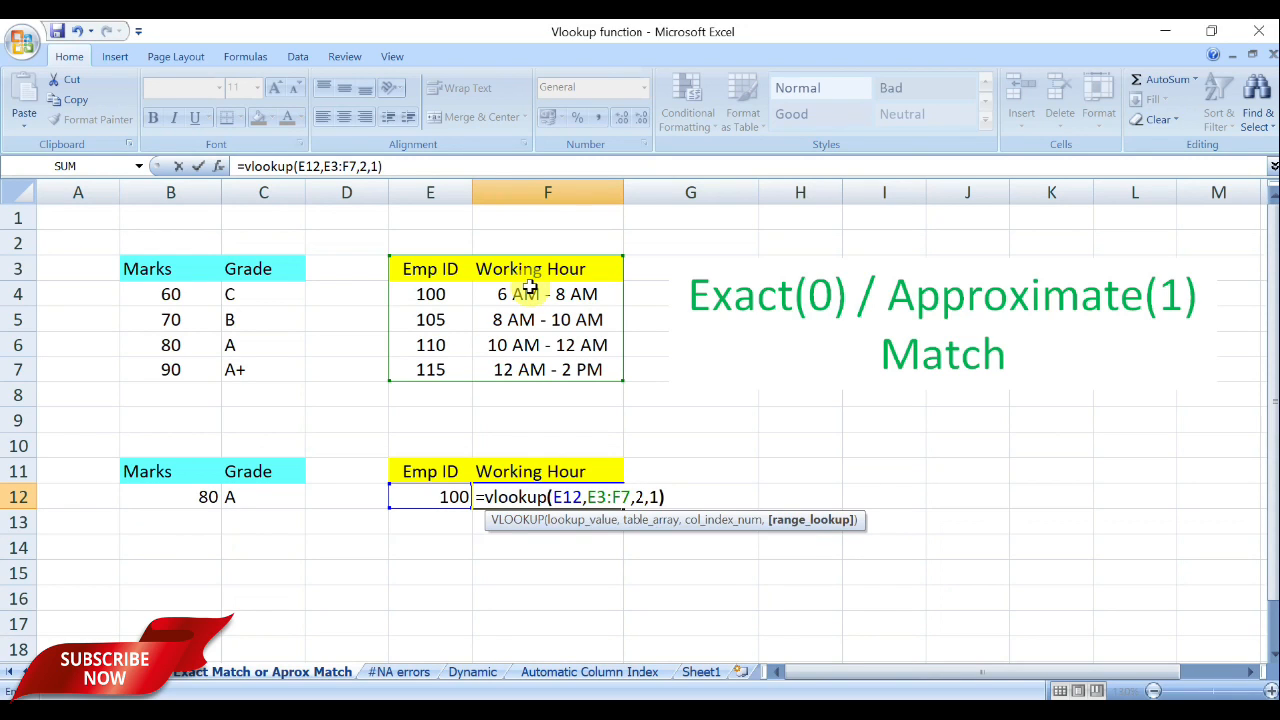
pyautogui.press('Return')
# Set the lookup Emp ID in E12 to 102 and compare the Working Hour result with row 4 of the table.
pyautogui.click(433, 496)
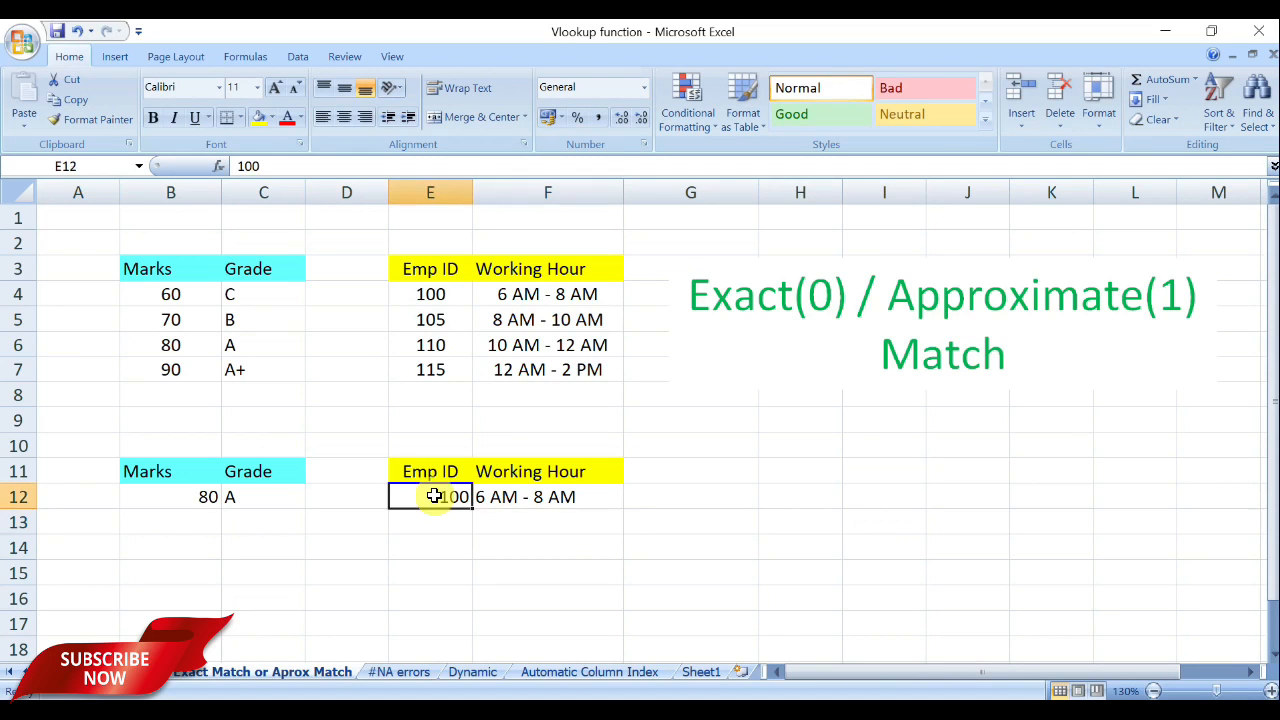
pyautogui.click(510, 498)
pyautogui.click(436, 498)
pyautogui.write('102')
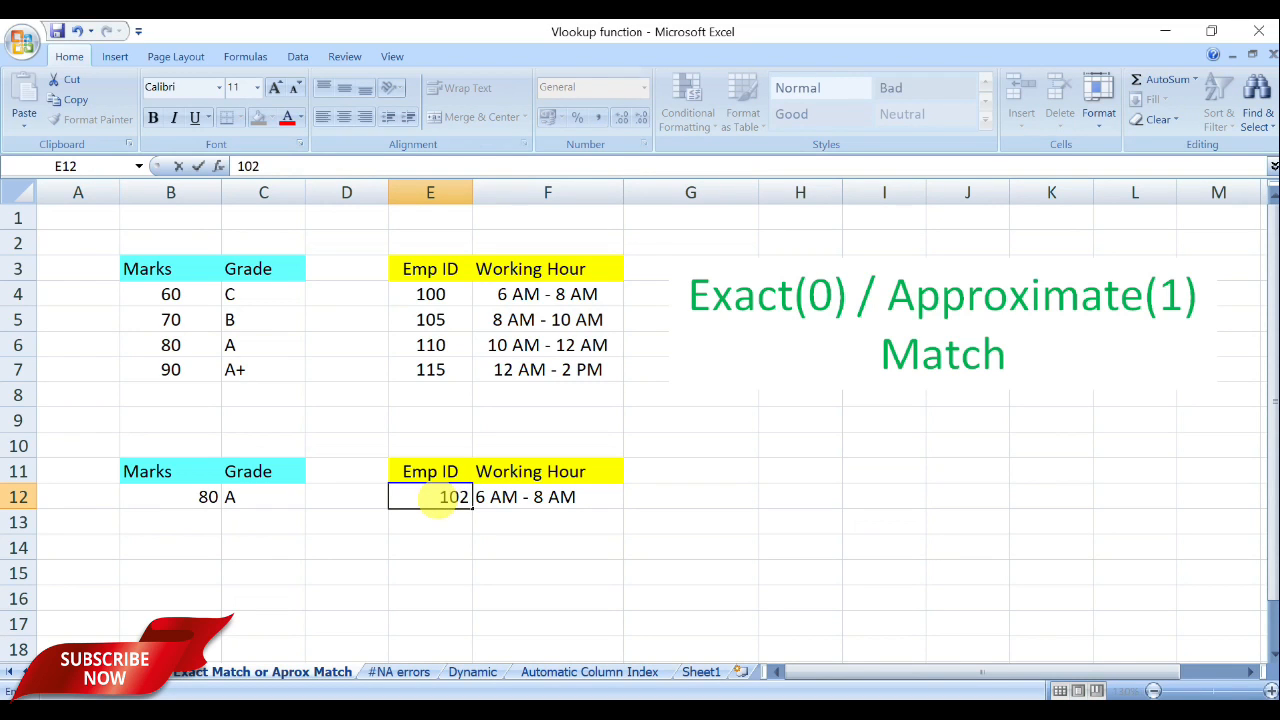
pyautogui.press('Return')
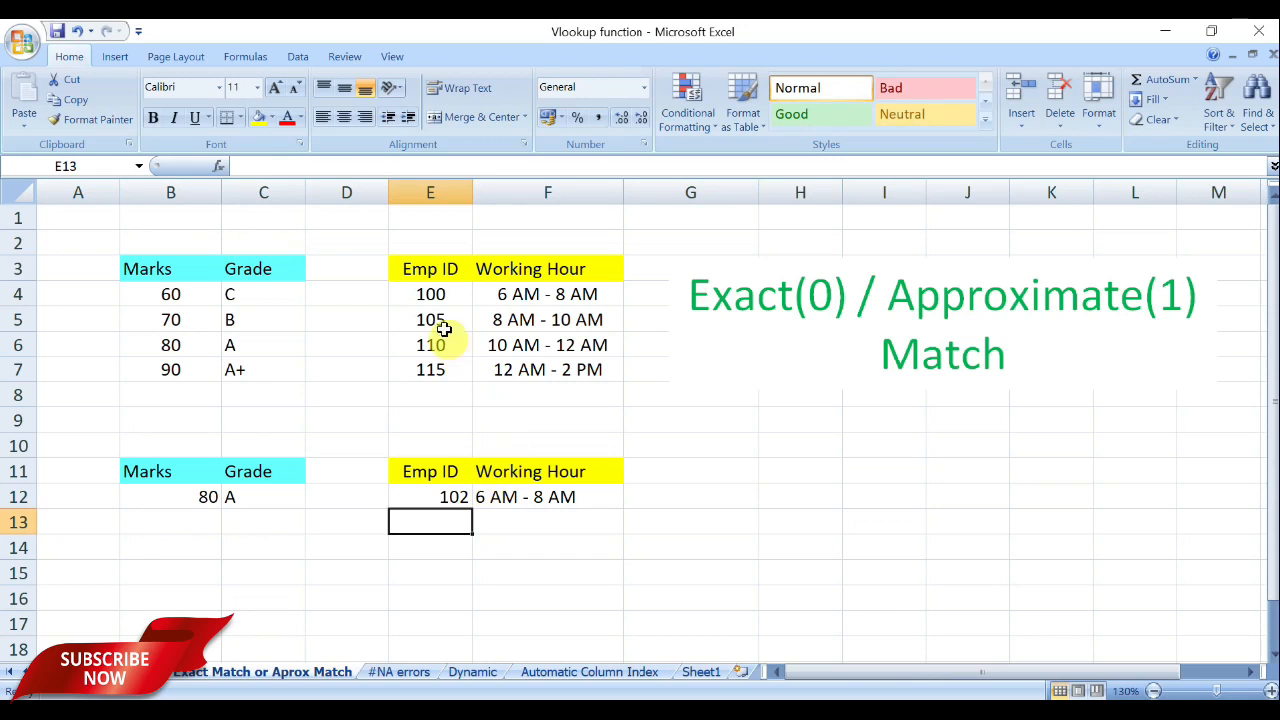
pyautogui.click(437, 294)
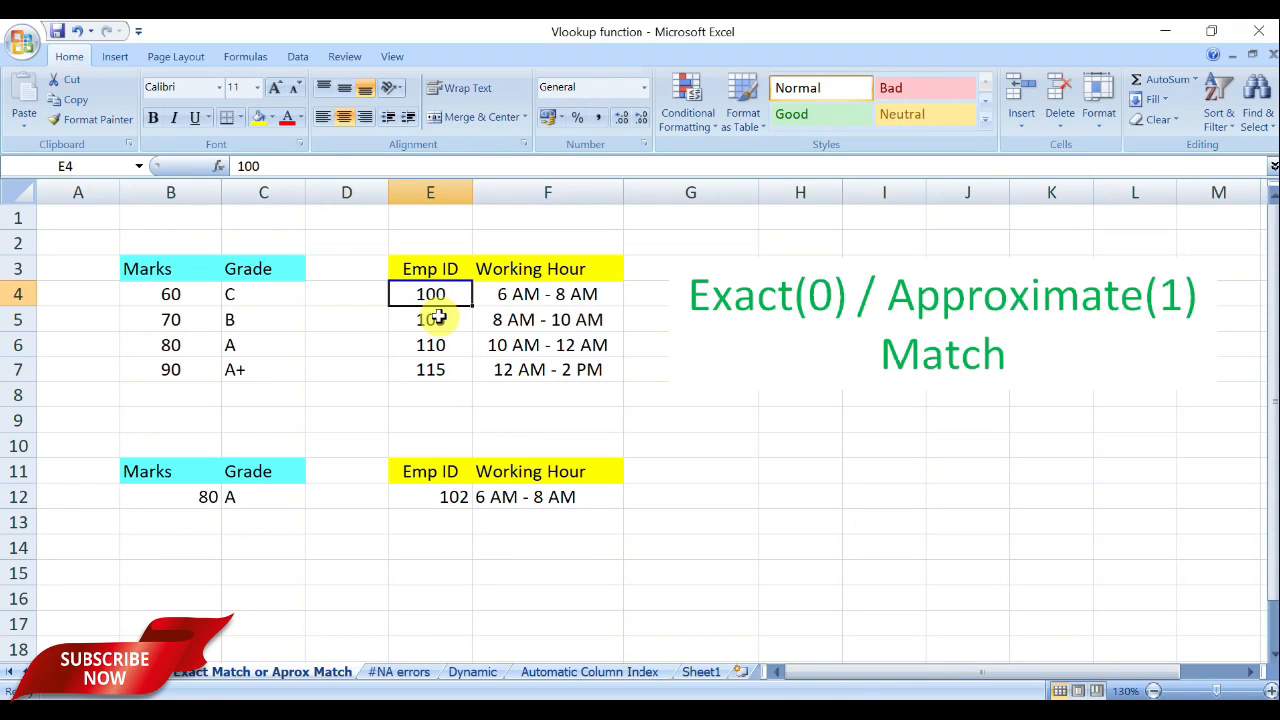
pyautogui.click(507, 294)
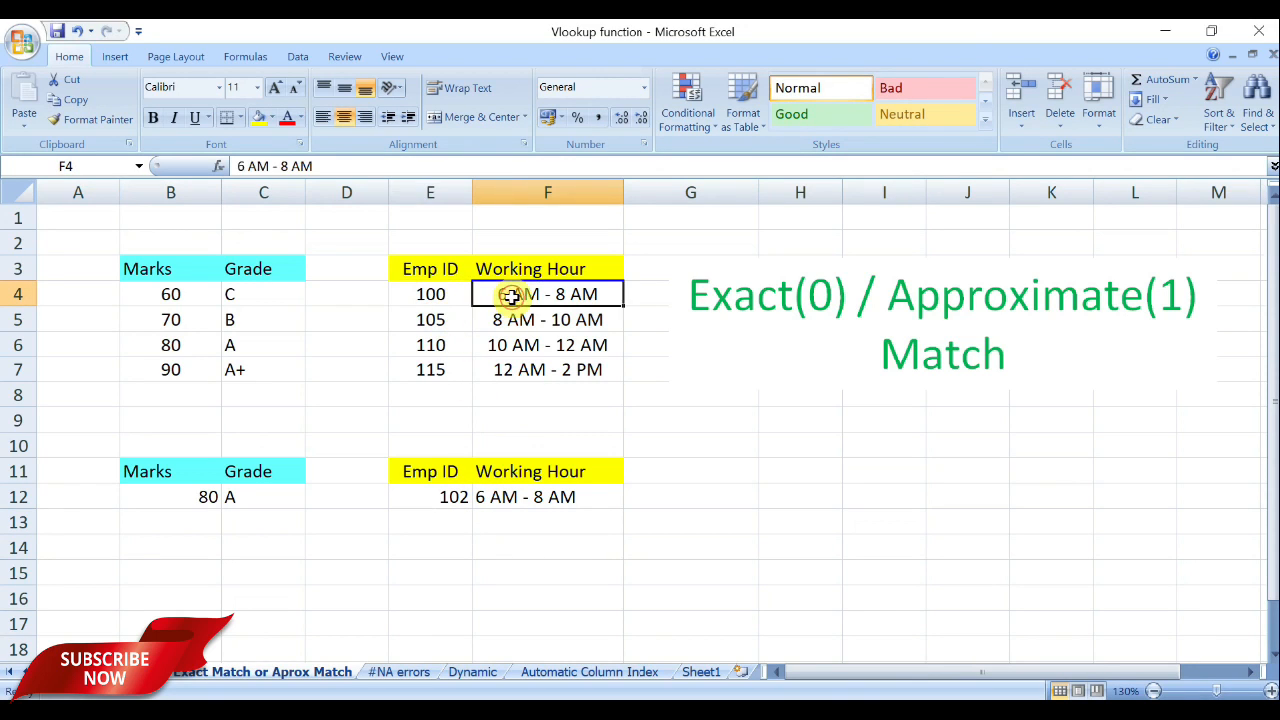
# Set the lookup Emp ID in E12 to 105 and compare it with the table's Emp IDs in E4:E7.
pyautogui.click(443, 496)
pyautogui.write('105')
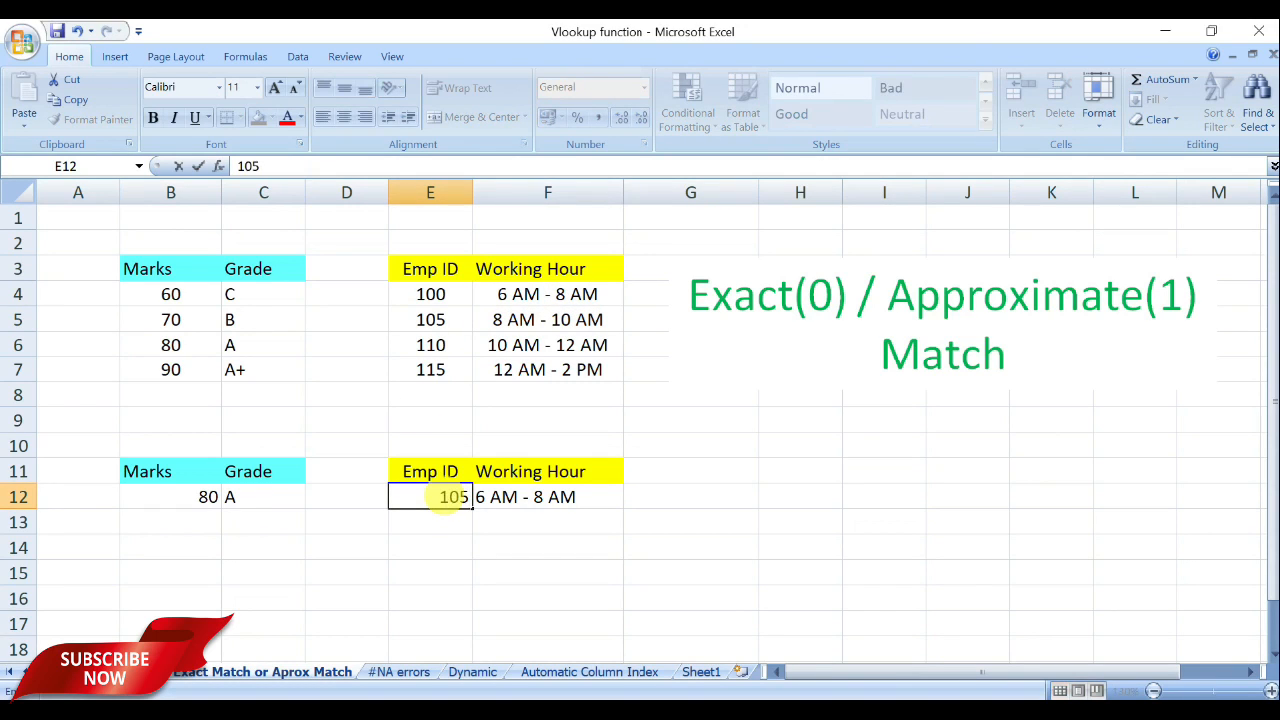
pyautogui.press('Return')
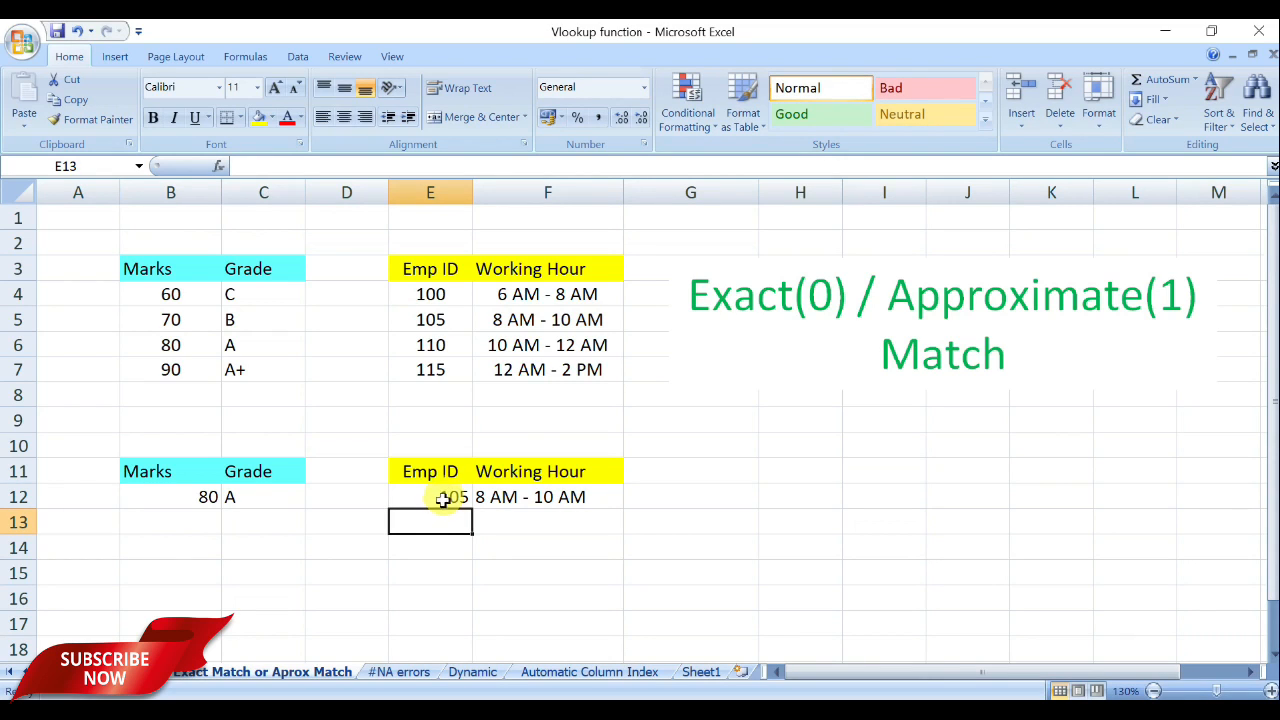
pyautogui.moveTo(435, 294); pyautogui.dragTo(431, 366)
pyautogui.click(435, 320)
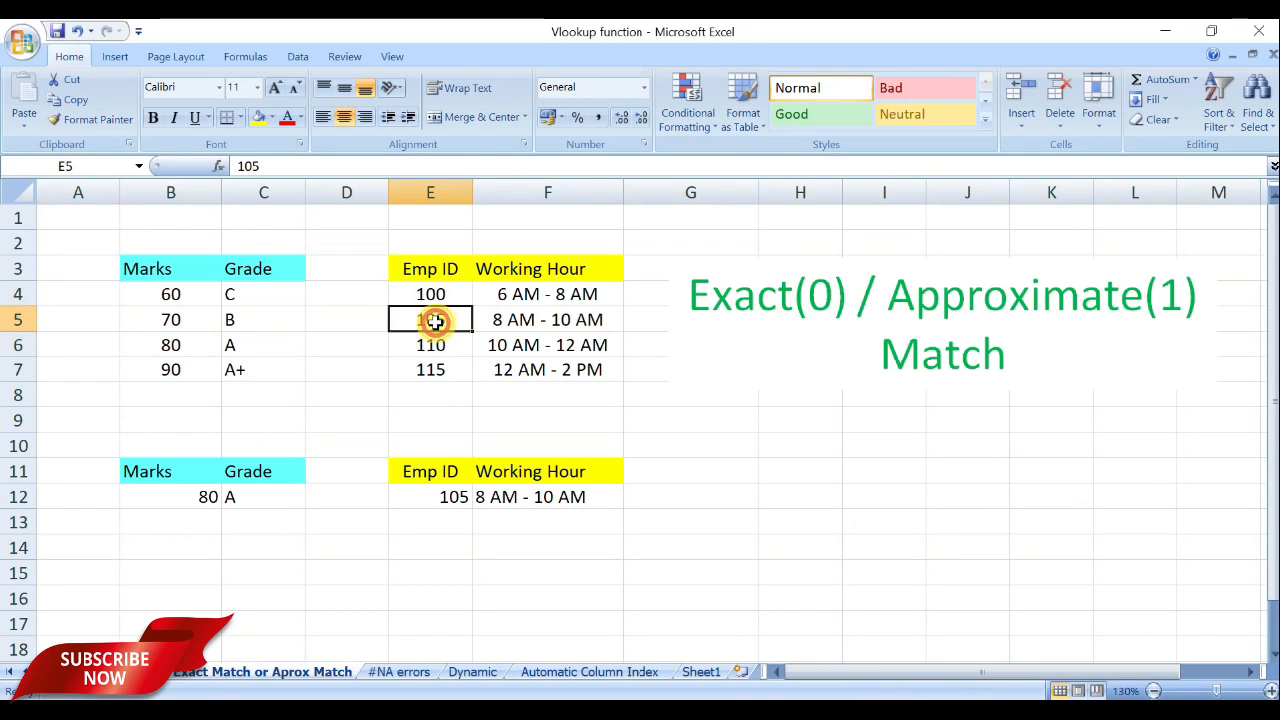
# Set the lookup Emp ID in E12 to 108 to test an ID that is not listed in the table.
pyautogui.click(420, 496)
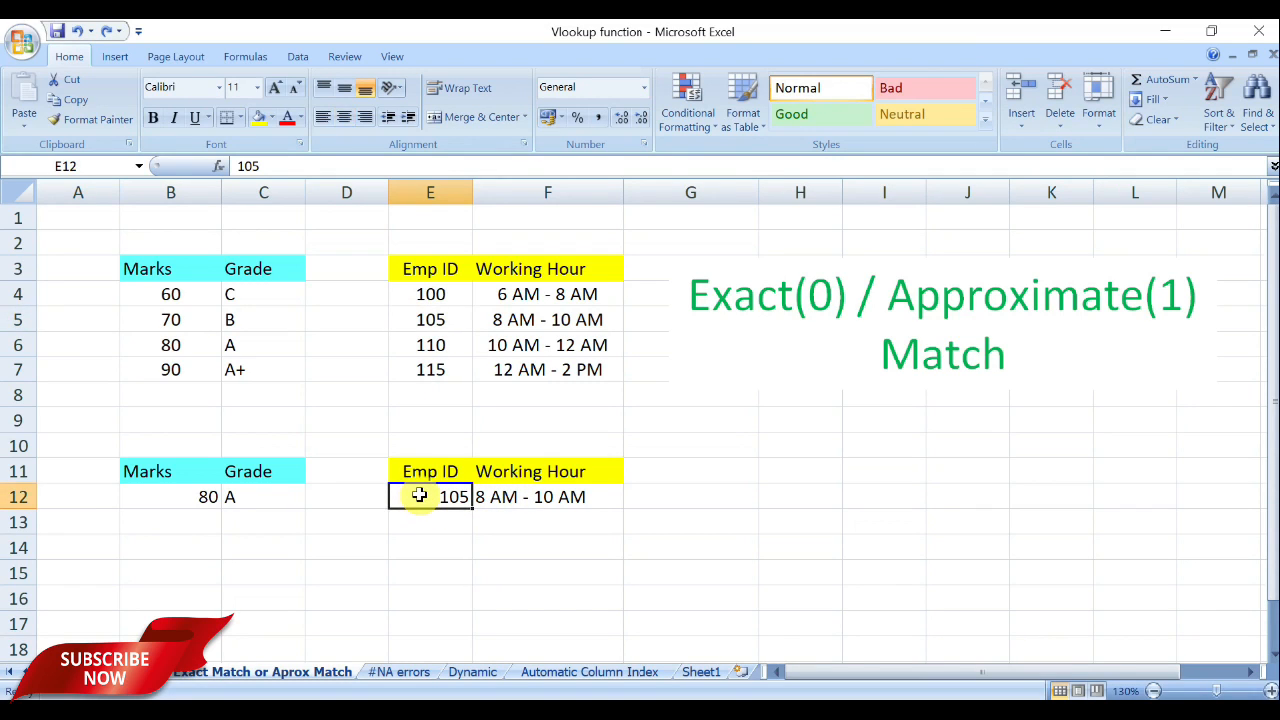
pyautogui.write('108')
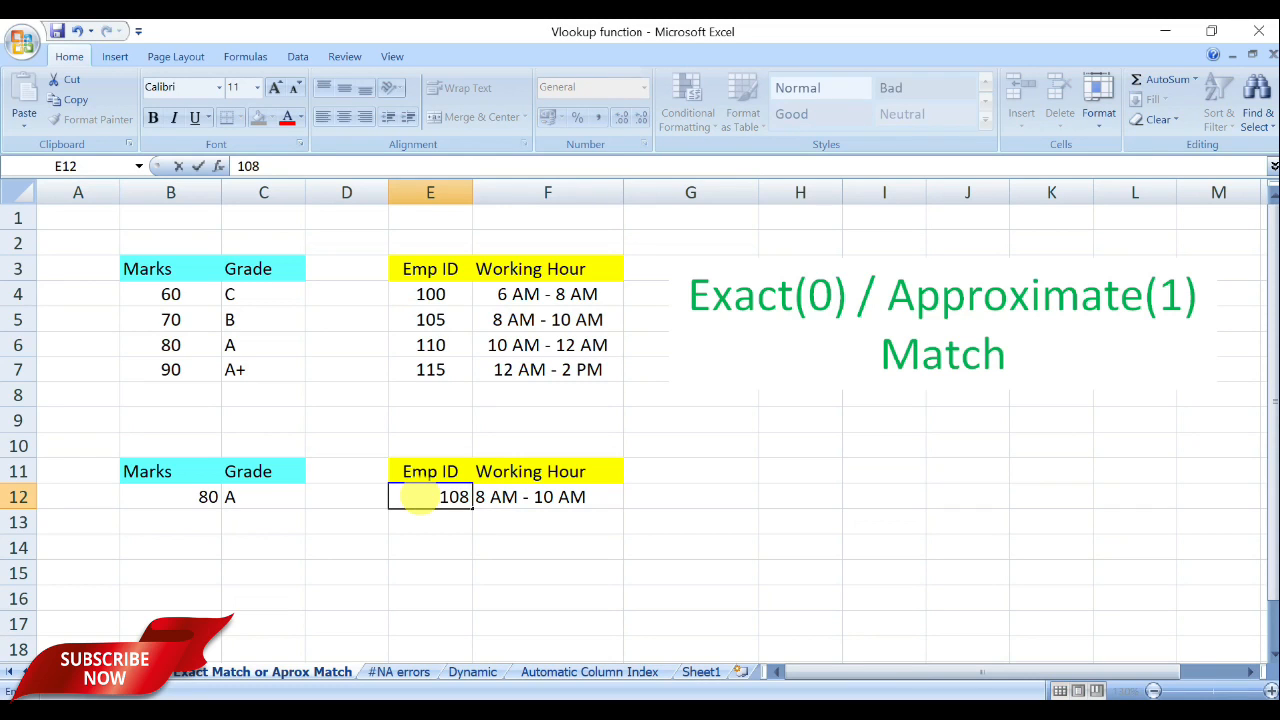
pyautogui.press('Return')
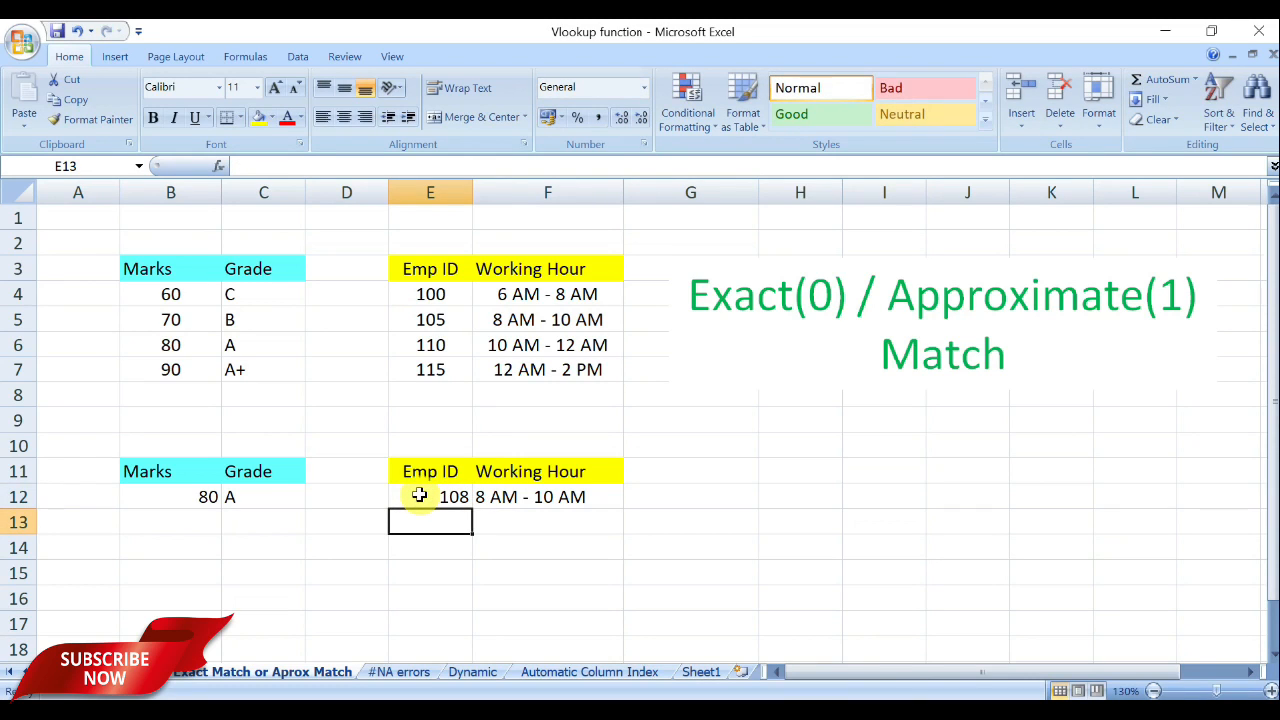
# Check table Emp IDs 105 and 110, and set the lookup Emp ID in E12 to 110.
pyautogui.click(436, 322)
pyautogui.click(437, 345)
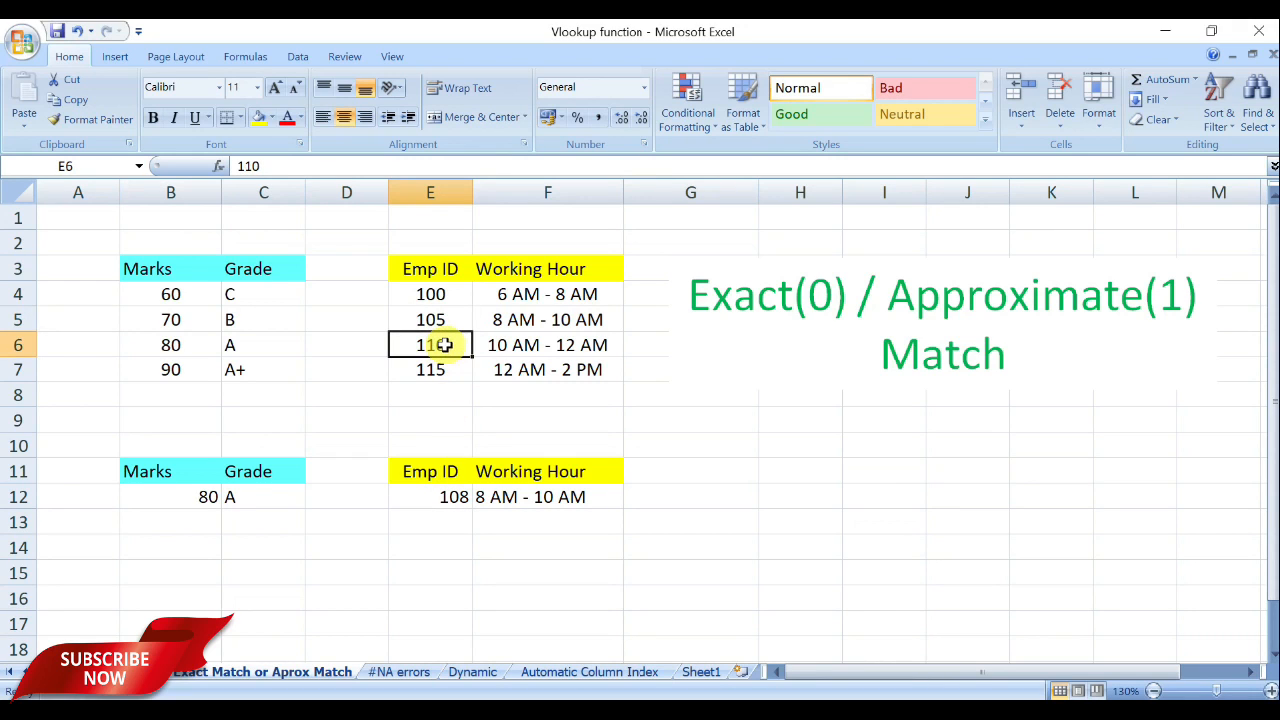
pyautogui.click(454, 497)
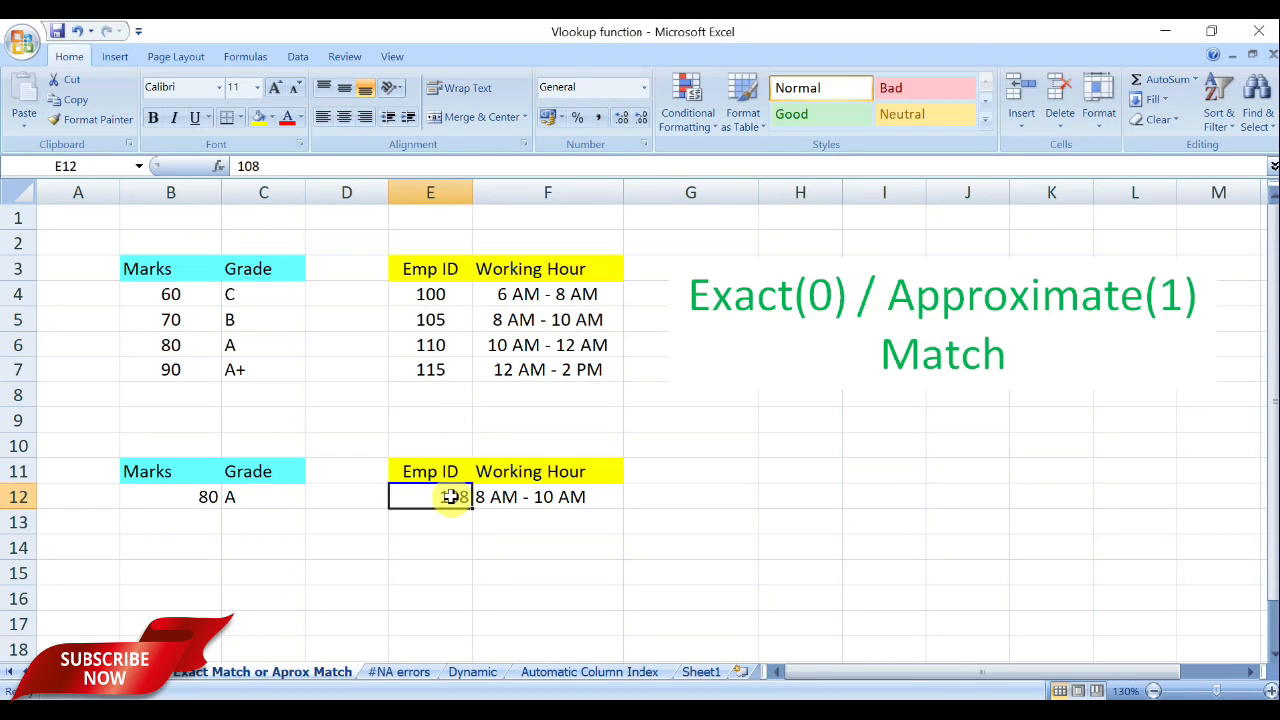
pyautogui.write('110')
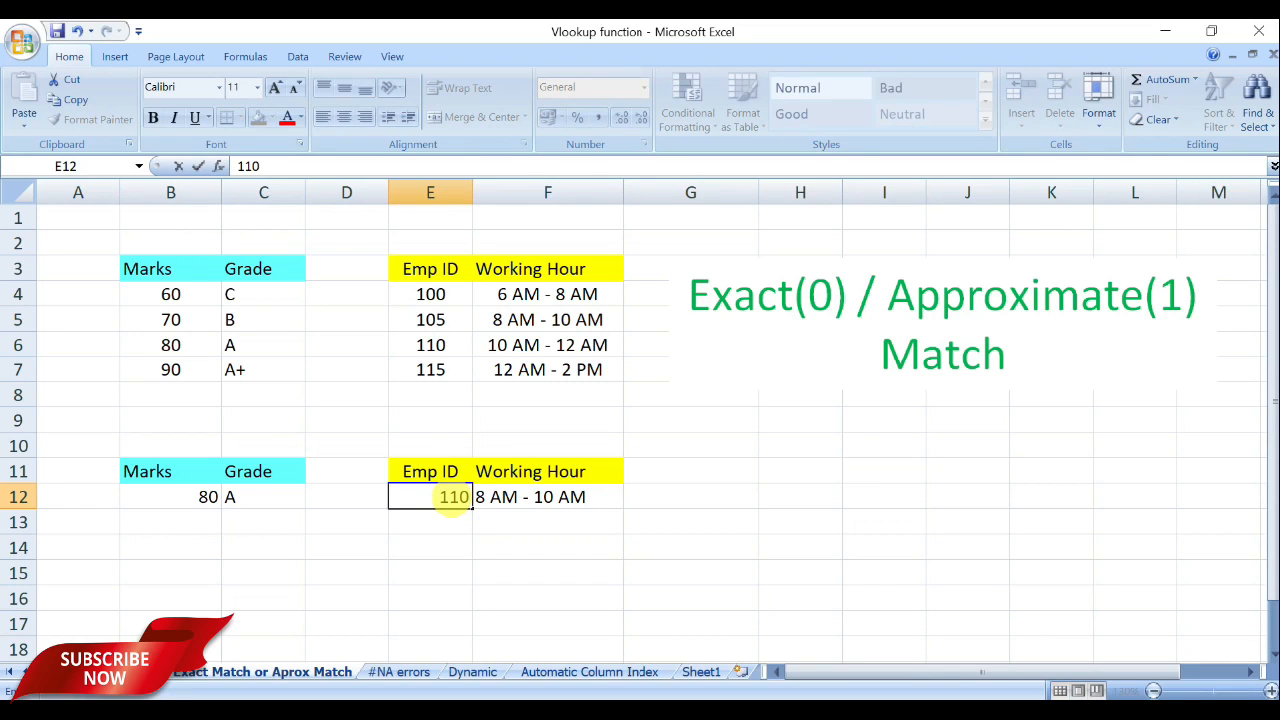
pyautogui.press('Return')
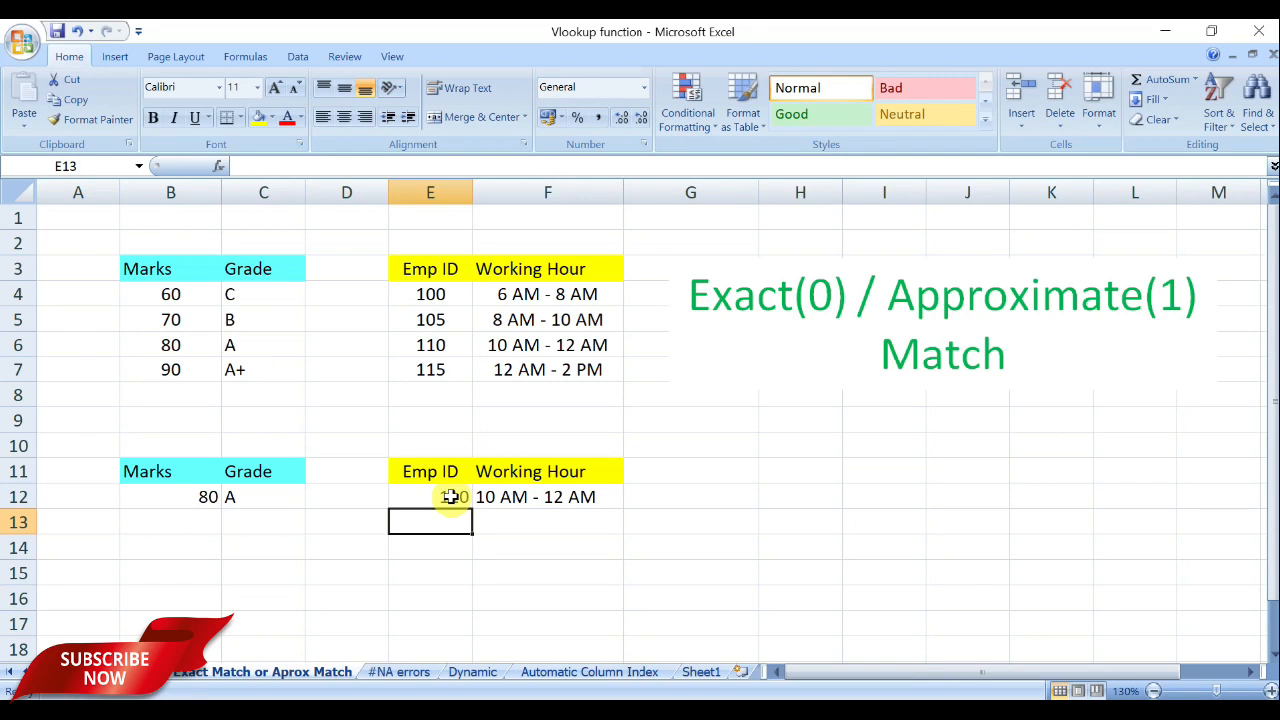
# Switch to the #NA errors sheet and enter Mouse as the lookup Item Name in E3.
pyautogui.click(418, 676)
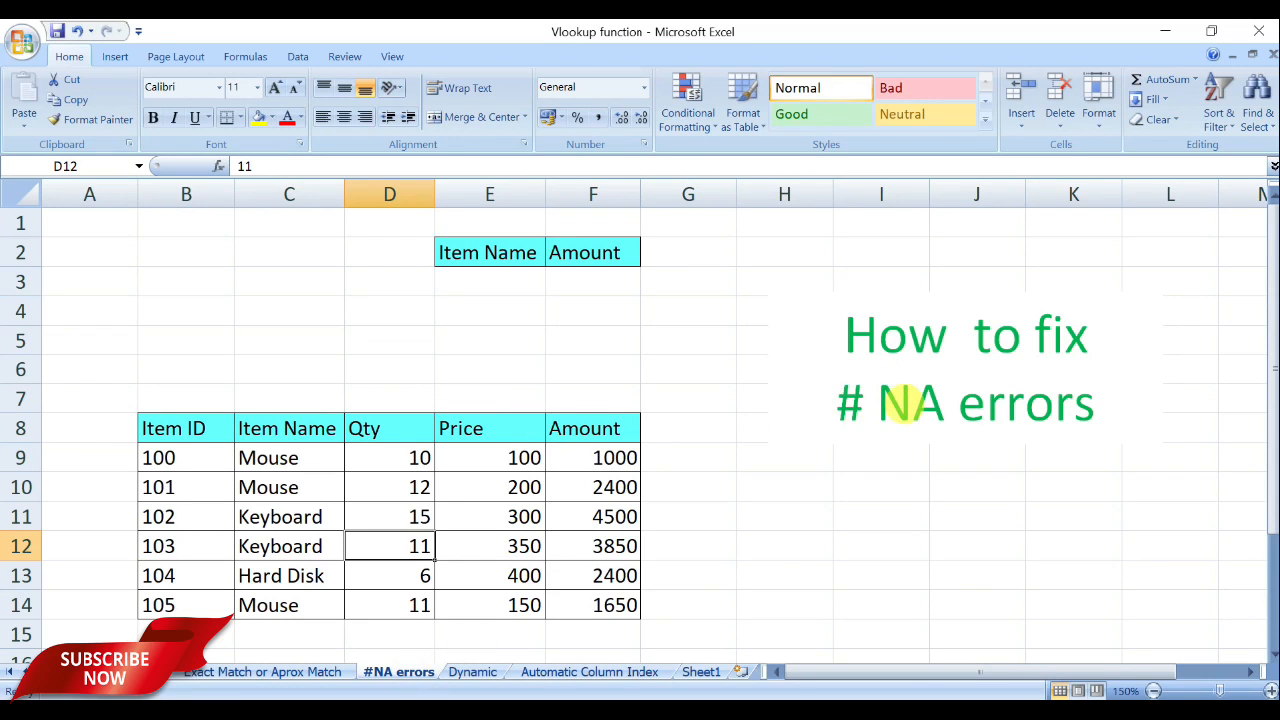
pyautogui.click(501, 285)
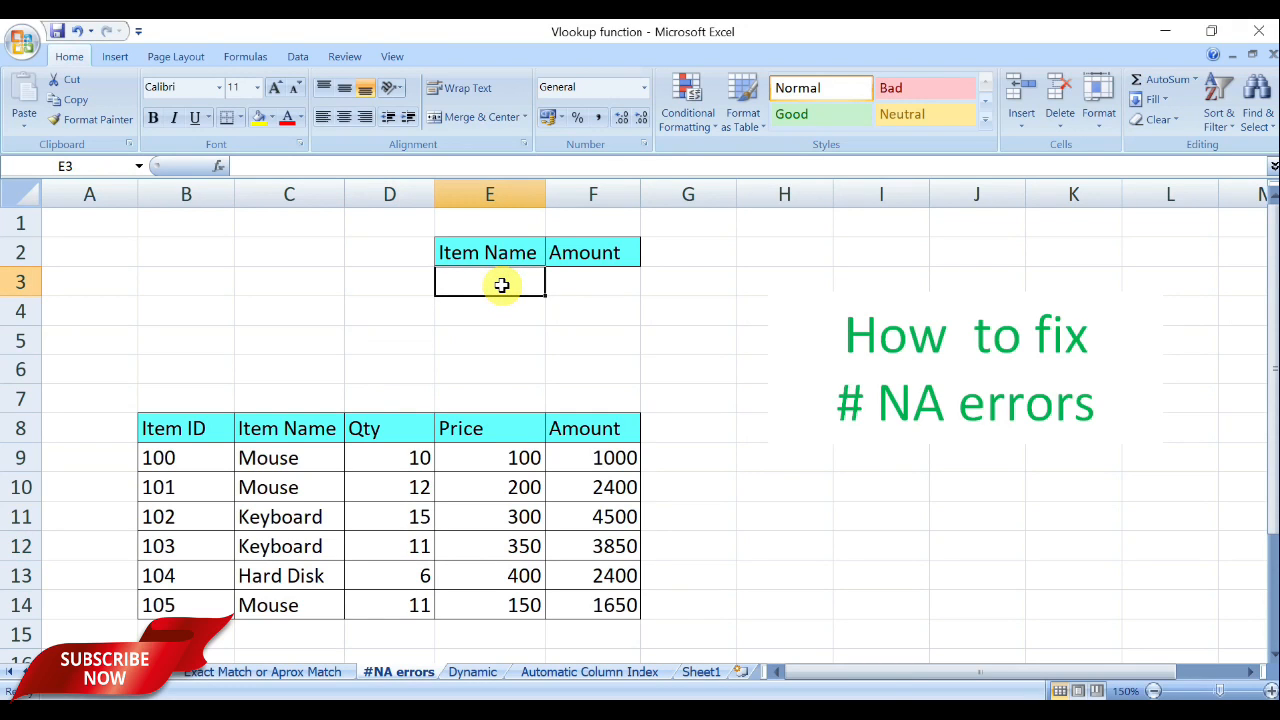
pyautogui.click(597, 282)
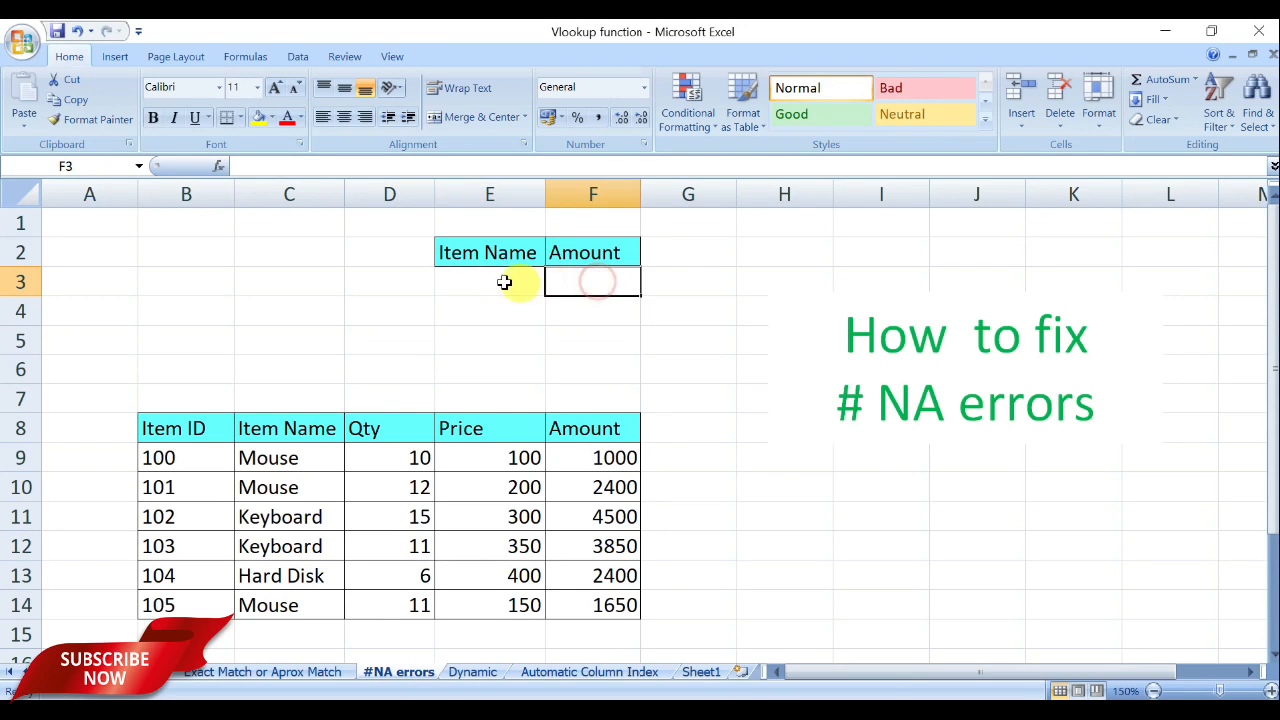
pyautogui.click(487, 282)
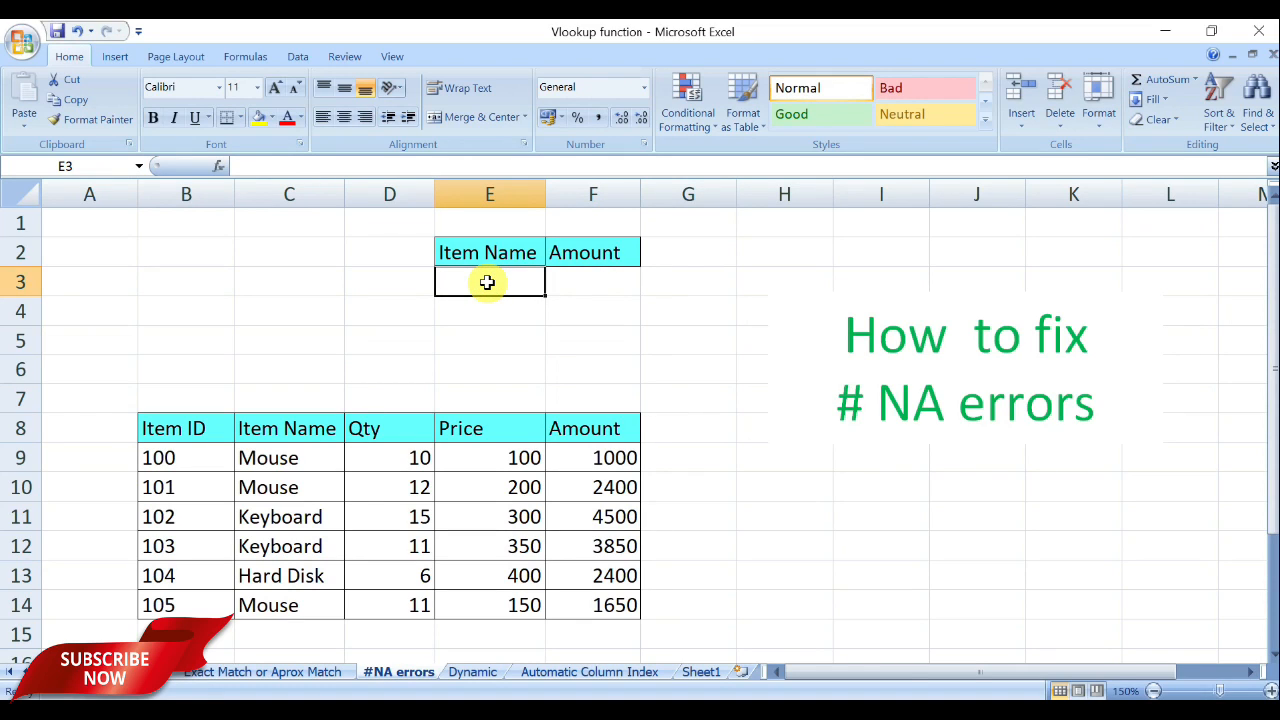
pyautogui.write('Mouse')
pyautogui.press('Tab')
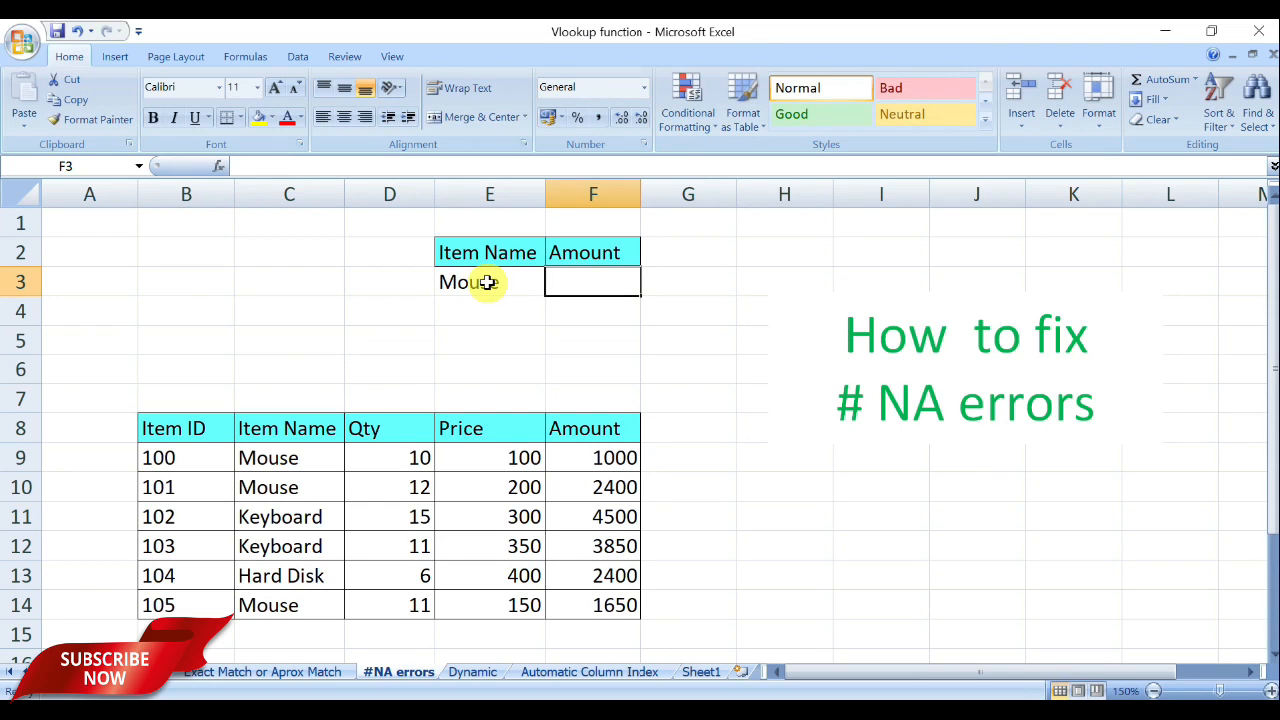
# Enter the exact-match formula =VLOOKUP(E3,B8:F14,5,0) in F3 to look up the Amount for the Item Name in E3.
pyautogui.write('=')
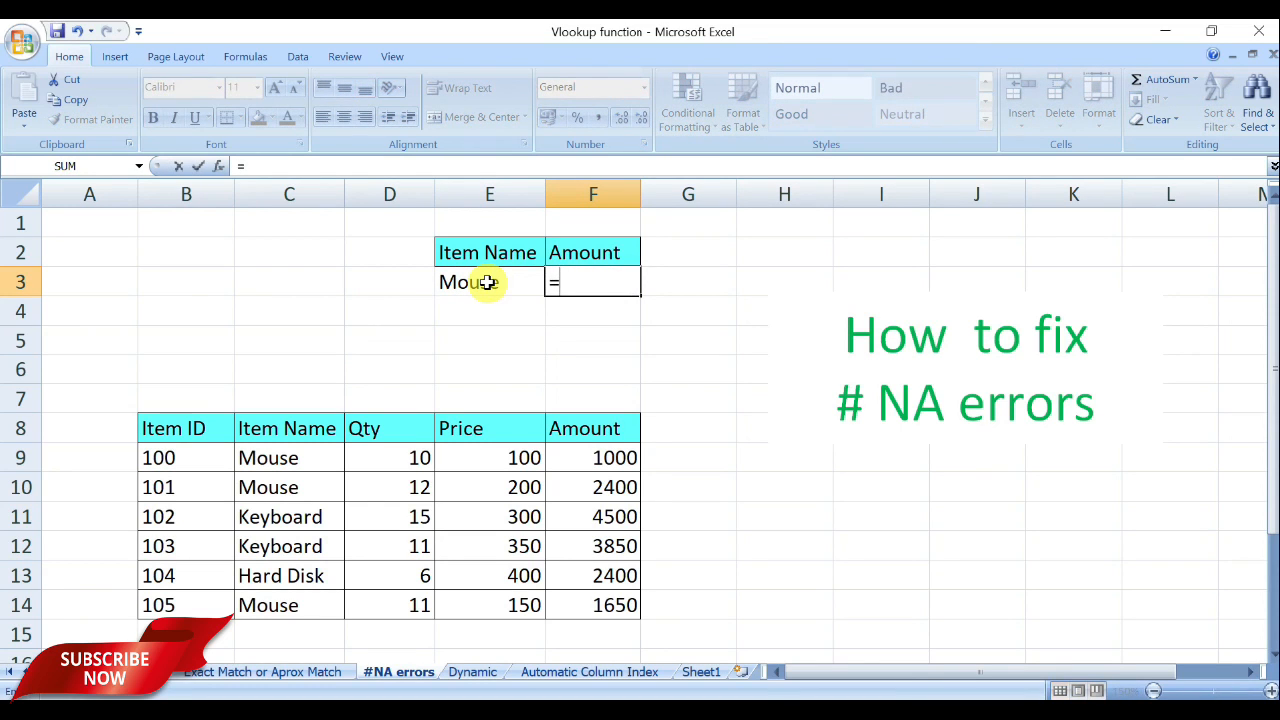
pyautogui.write('vloo')
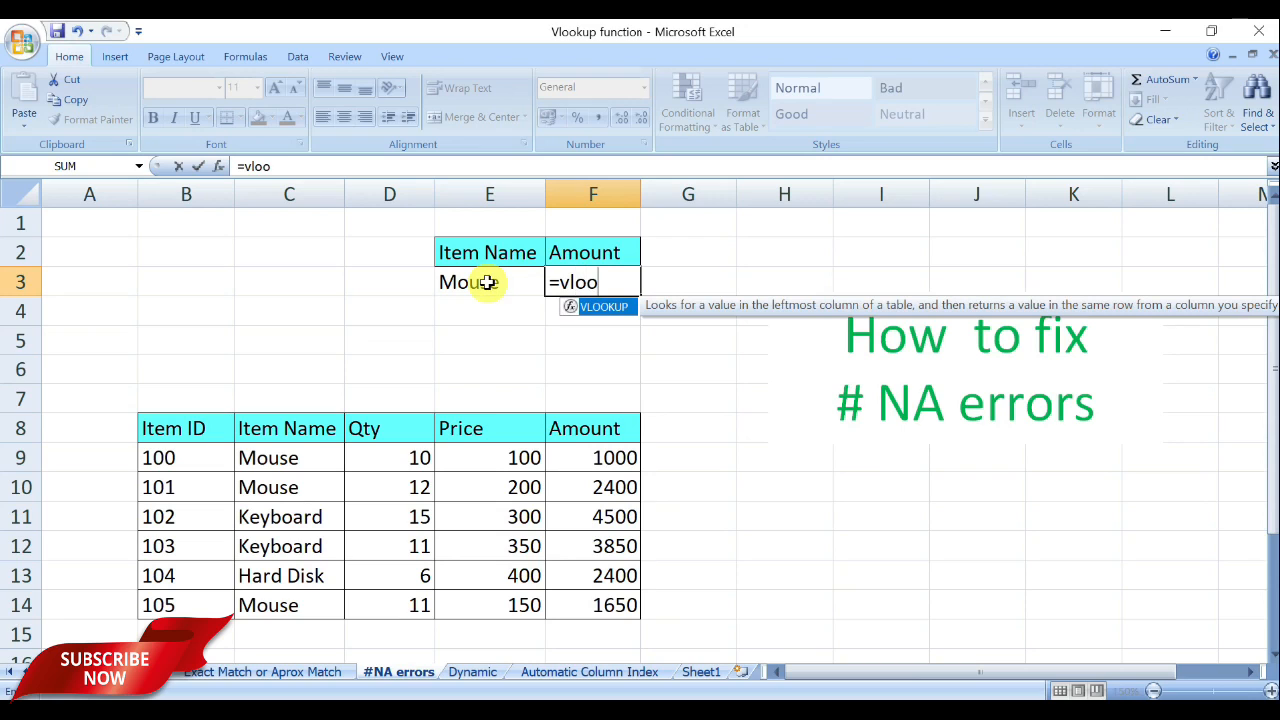
pyautogui.write('kup(')
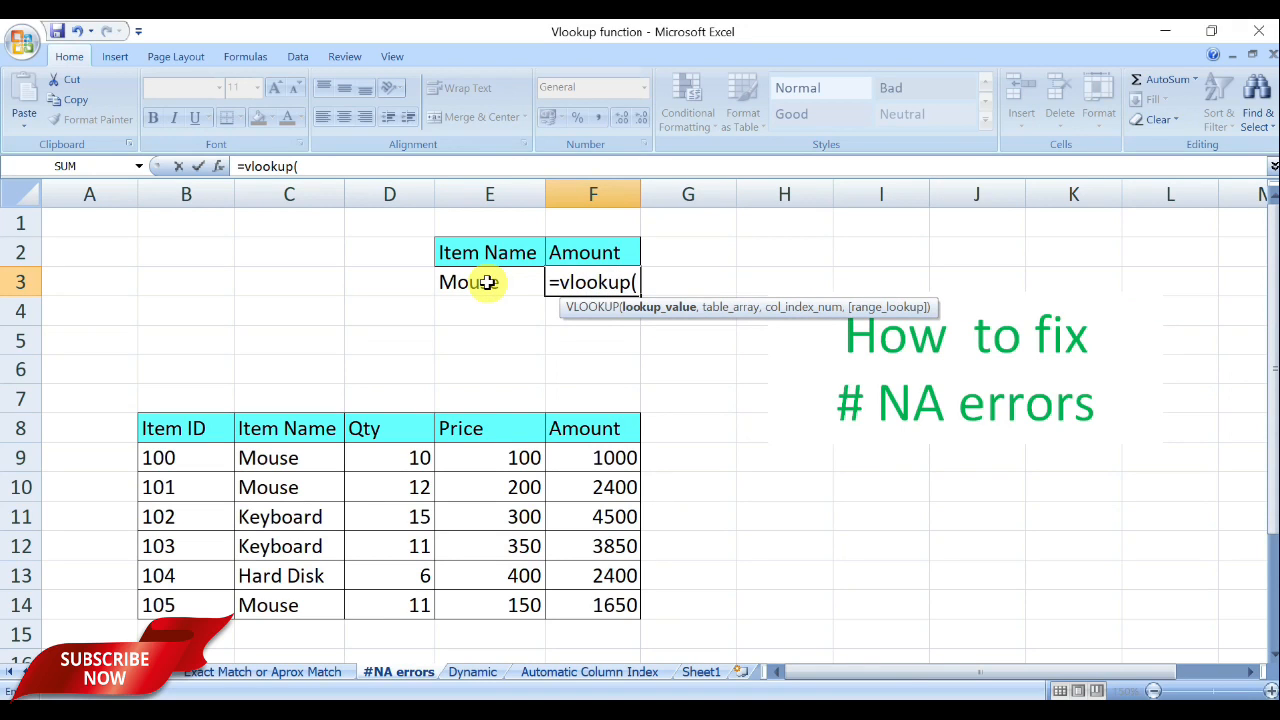
pyautogui.click(487, 282)
pyautogui.write(',')
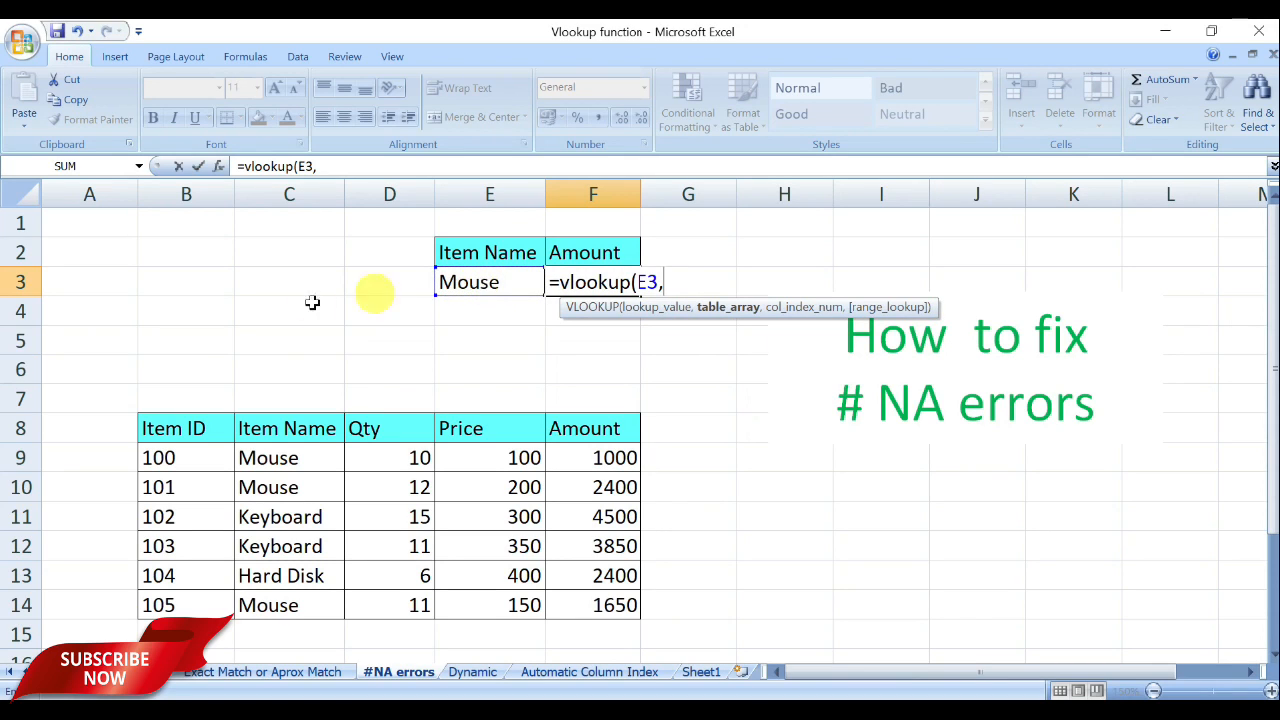
pyautogui.moveTo(174, 418); pyautogui.dragTo(523, 603)
pyautogui.moveTo(187, 436); pyautogui.dragTo(609, 580)
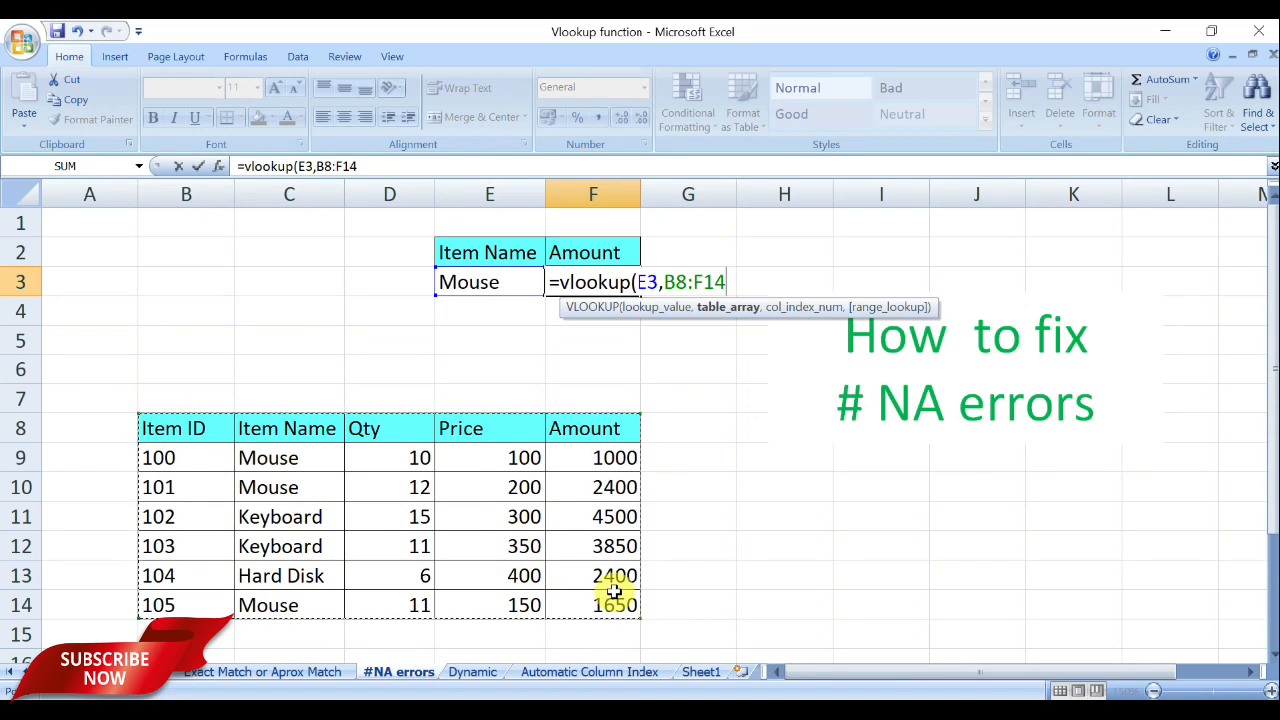
pyautogui.write(',')
pyautogui.press('BackSpace')
pyautogui.write(',')
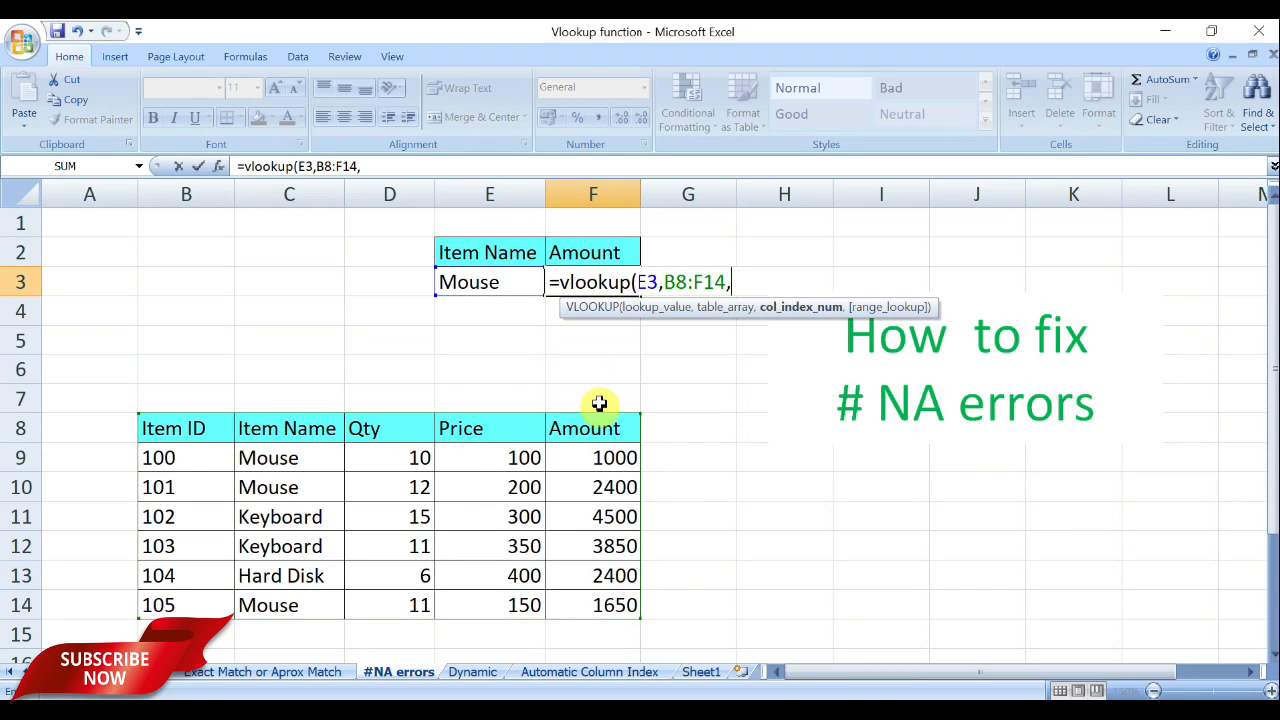
pyautogui.write('5')
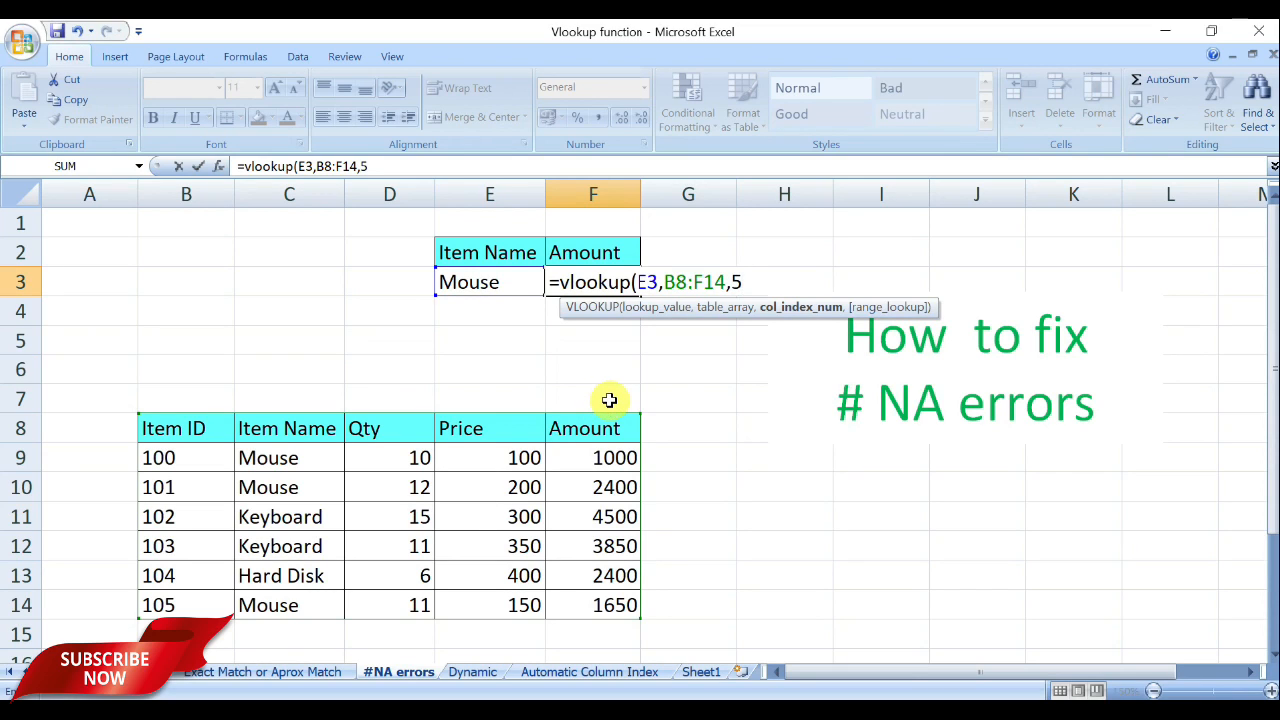
pyautogui.write(',')
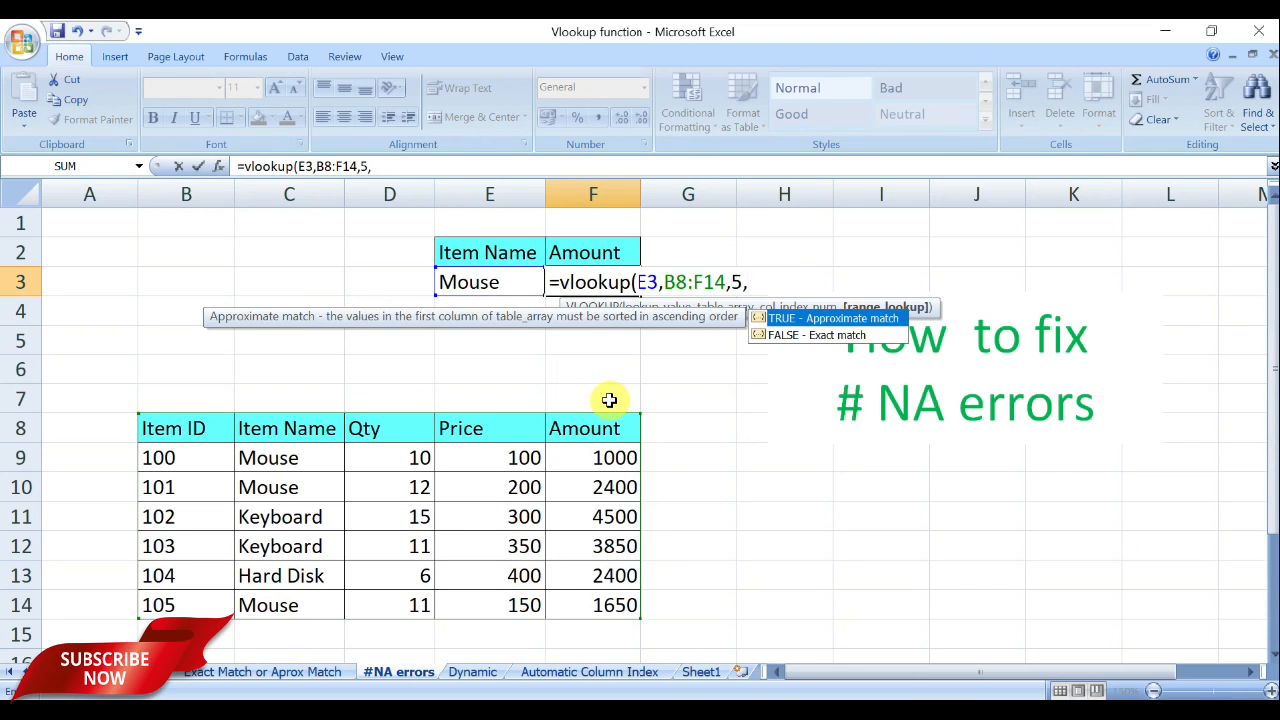
pyautogui.write('0)')
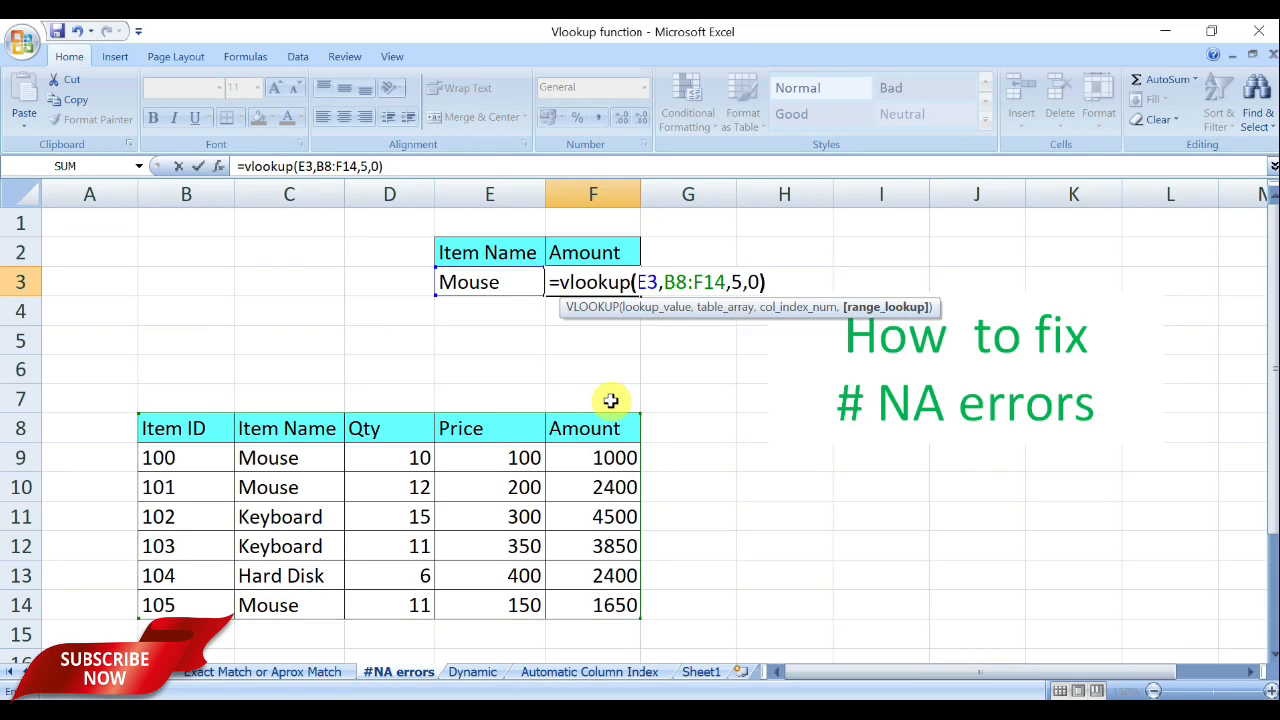
pyautogui.press('Return')
# Correct the VLOOKUP in F3 to use the table range C8:F14, starting at Item Name, with column index 4.
pyautogui.click(477, 280)
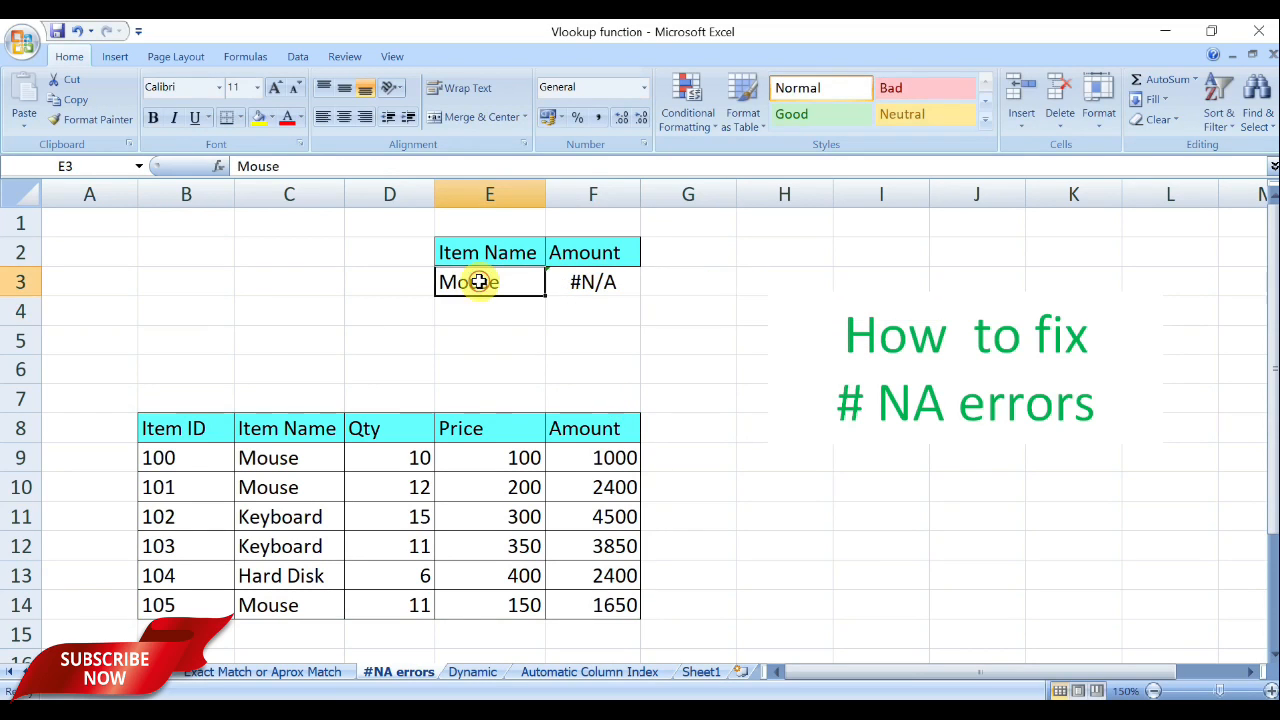
pyautogui.doubleClick(591, 282)
pyautogui.click(665, 282)
pyautogui.click(694, 282)
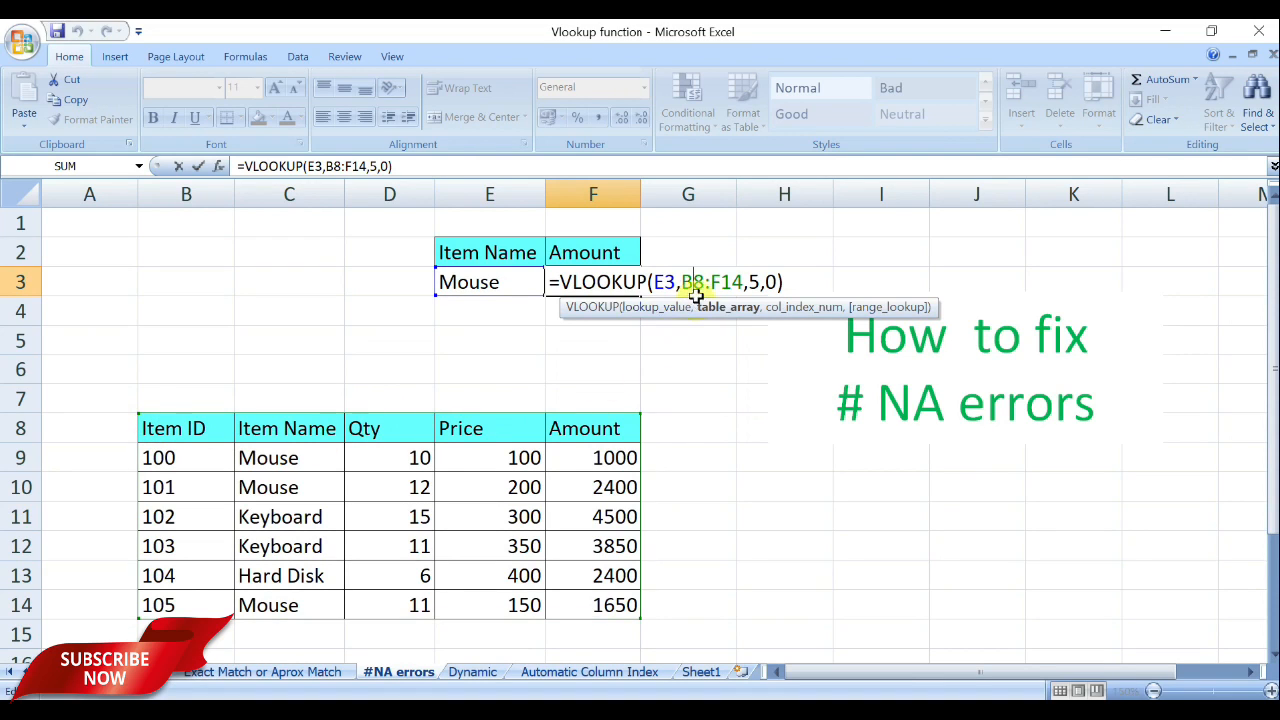
pyautogui.moveTo(681, 282); pyautogui.dragTo(745, 282)
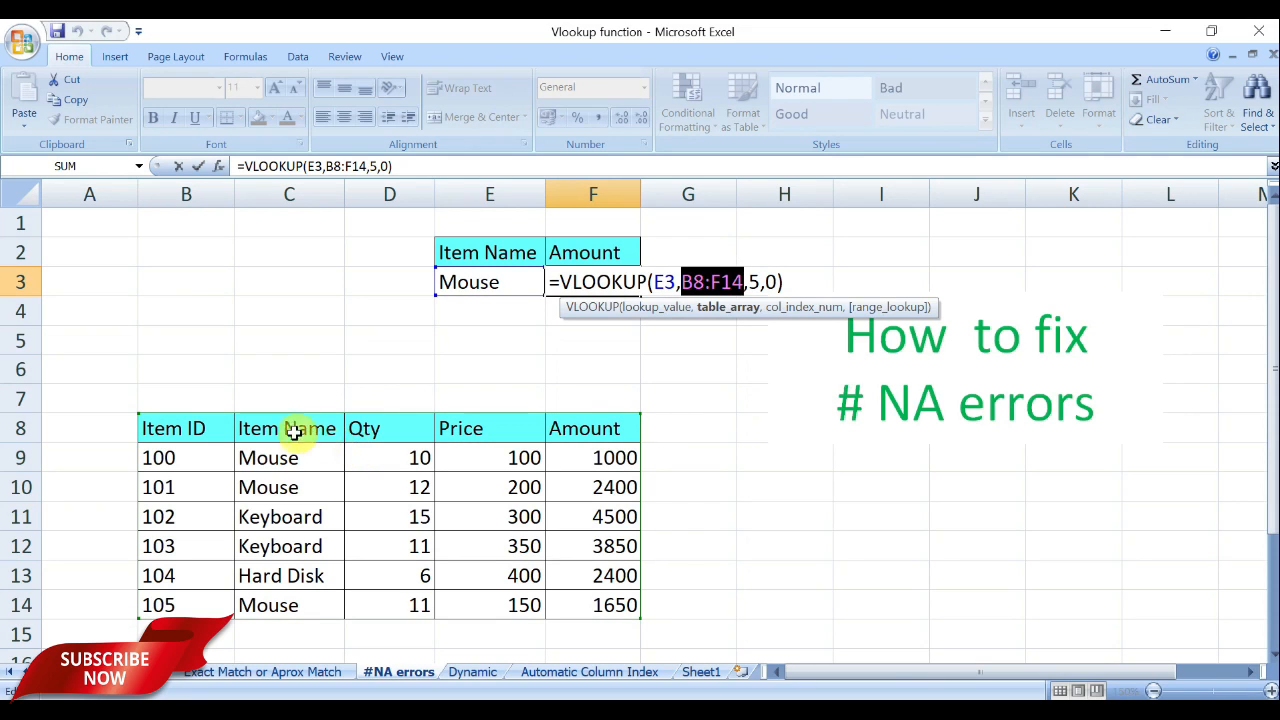
pyautogui.moveTo(260, 418); pyautogui.dragTo(586, 606)
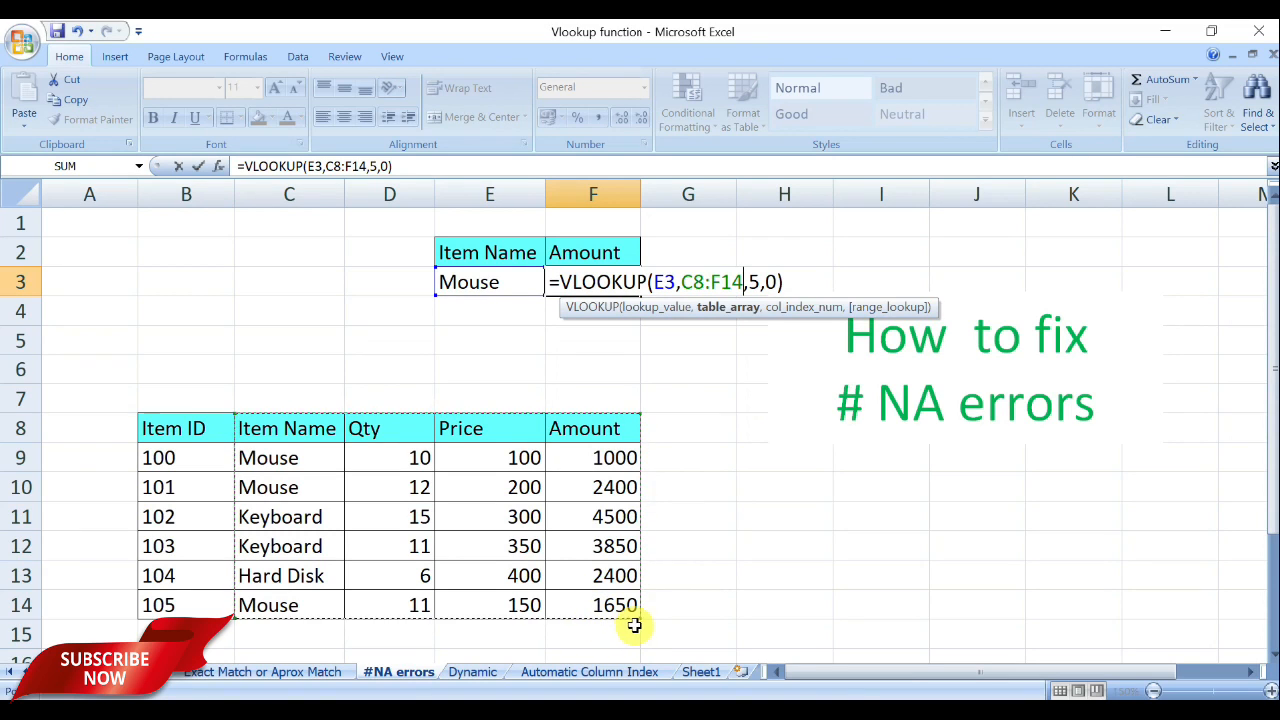
pyautogui.press('Return')
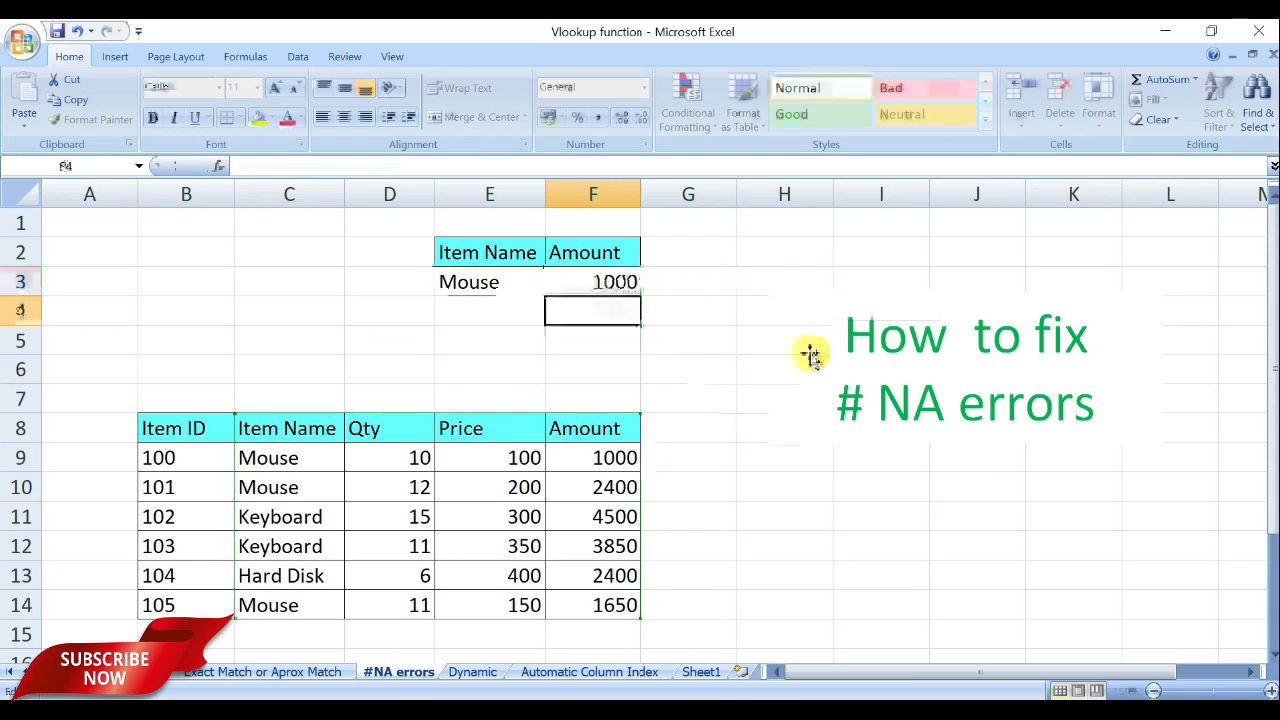
# Set the lookup Item Name in E3 to Hard Disk and compare the Amount with row 13 of the table.
pyautogui.click(480, 287)
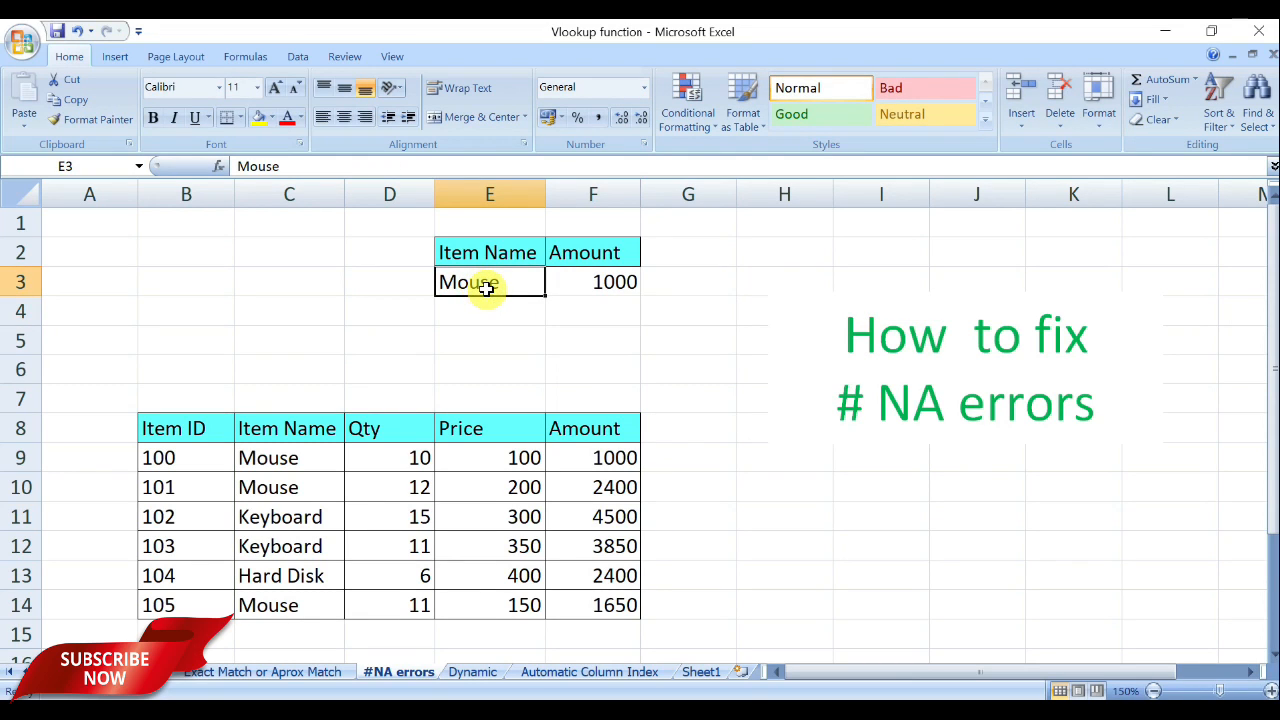
pyautogui.write('Hard')
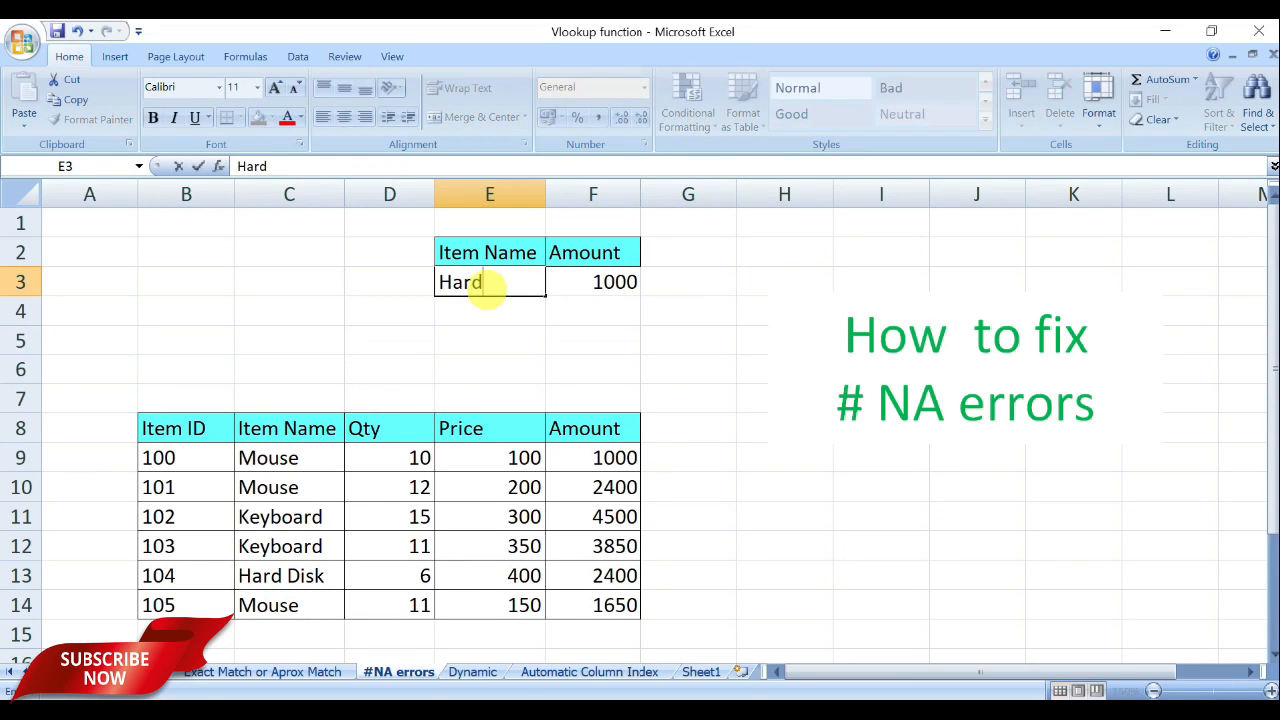
pyautogui.write(' Disk')
pyautogui.press('Return')
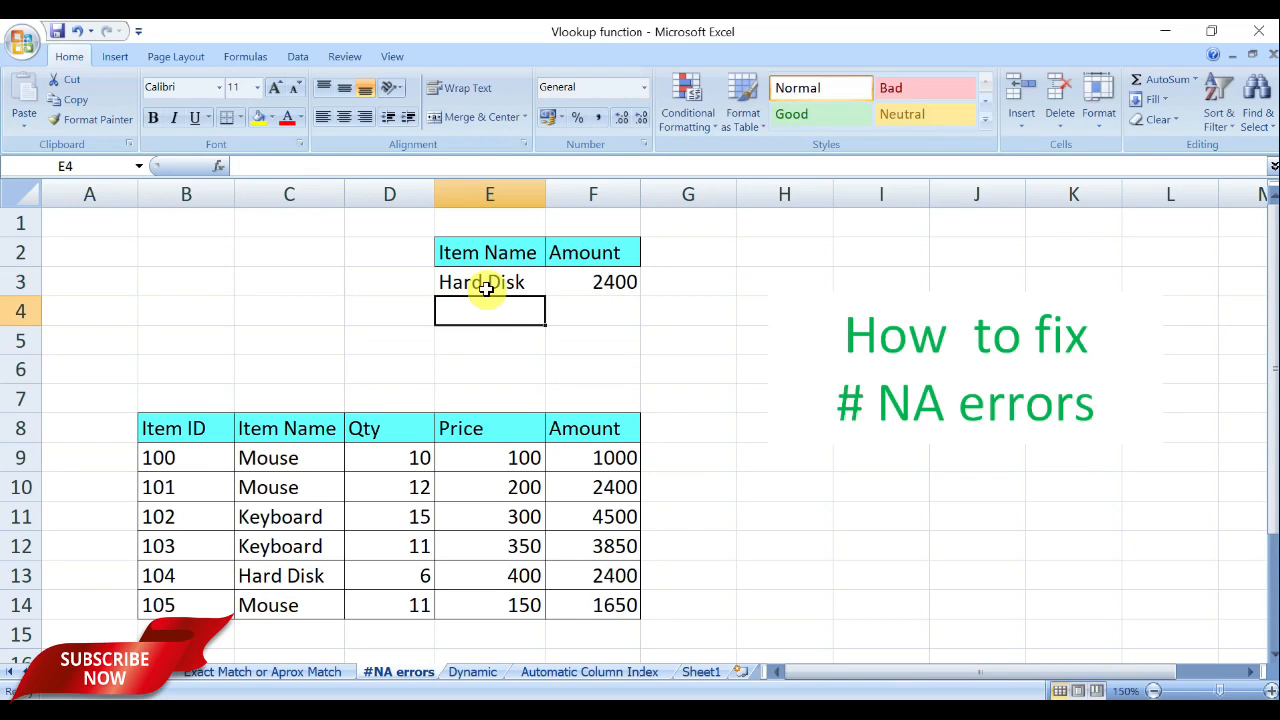
pyautogui.moveTo(289, 574); pyautogui.dragTo(600, 590)
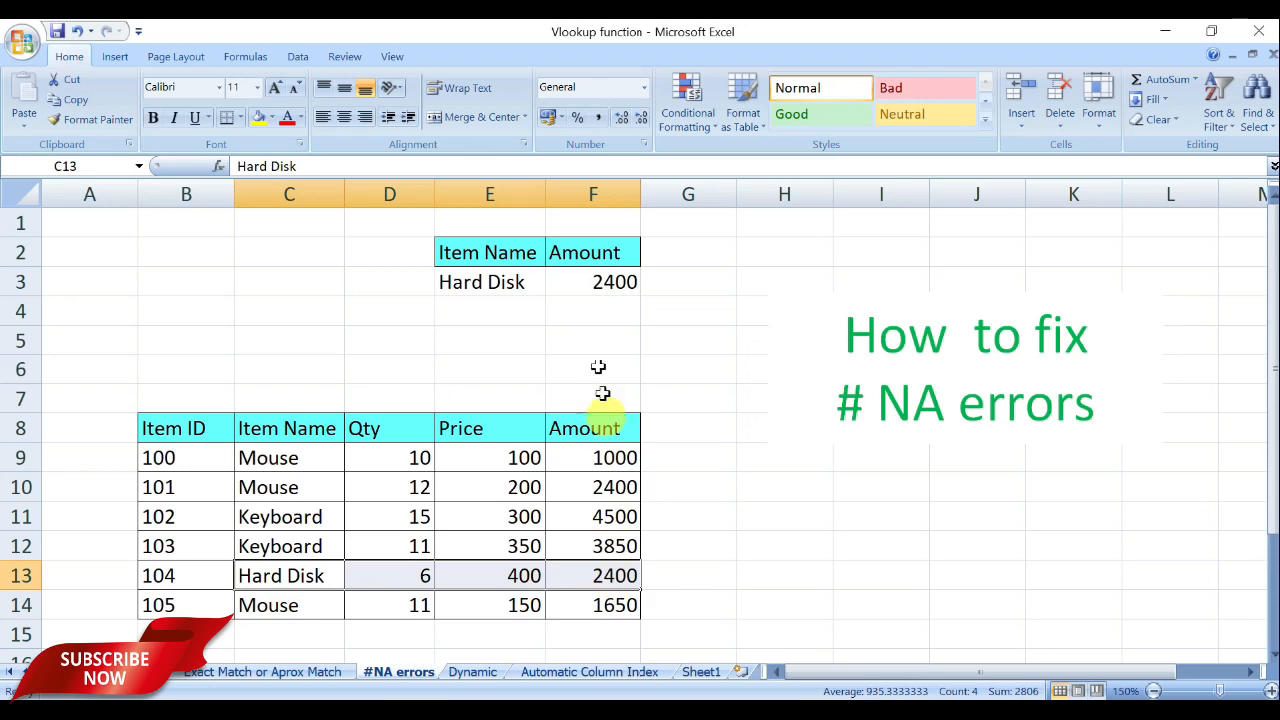
pyautogui.click(586, 288)
# Set the lookup Item Name in E3 to Pen Drive and check for it in the table range C8:F14.
pyautogui.click(503, 284)
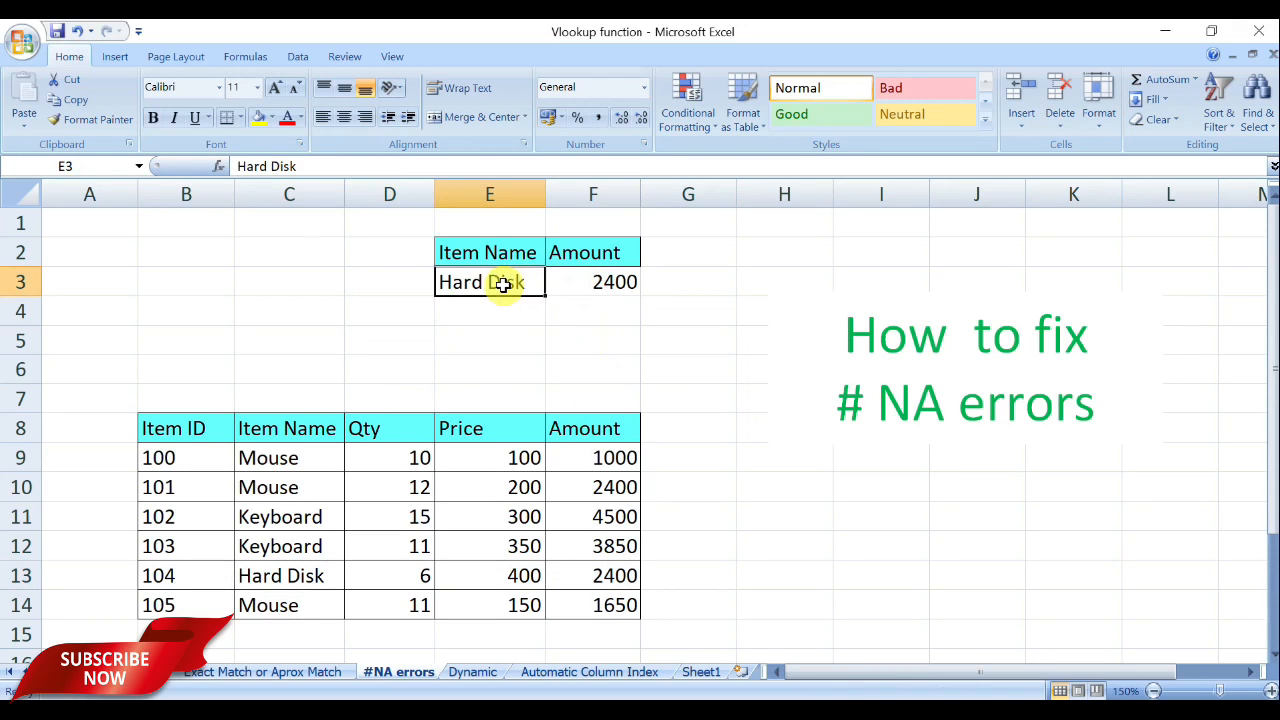
pyautogui.write('Pe')
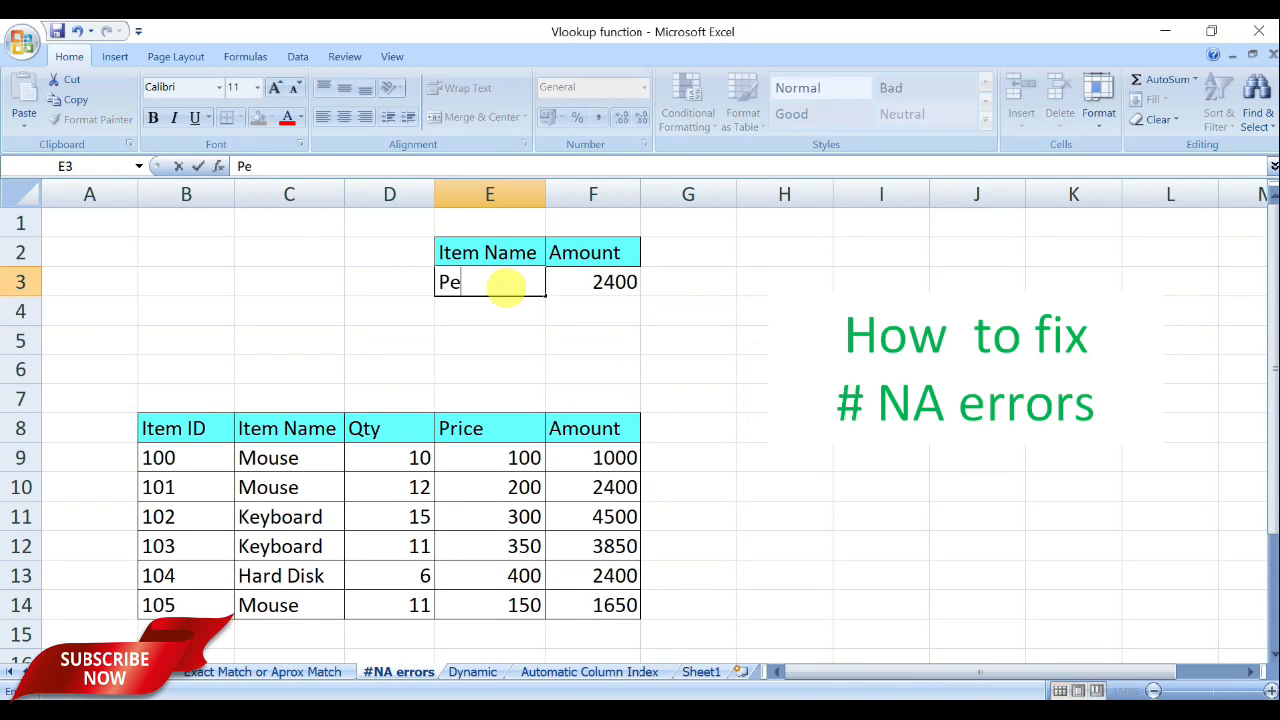
pyautogui.write('n Drive')
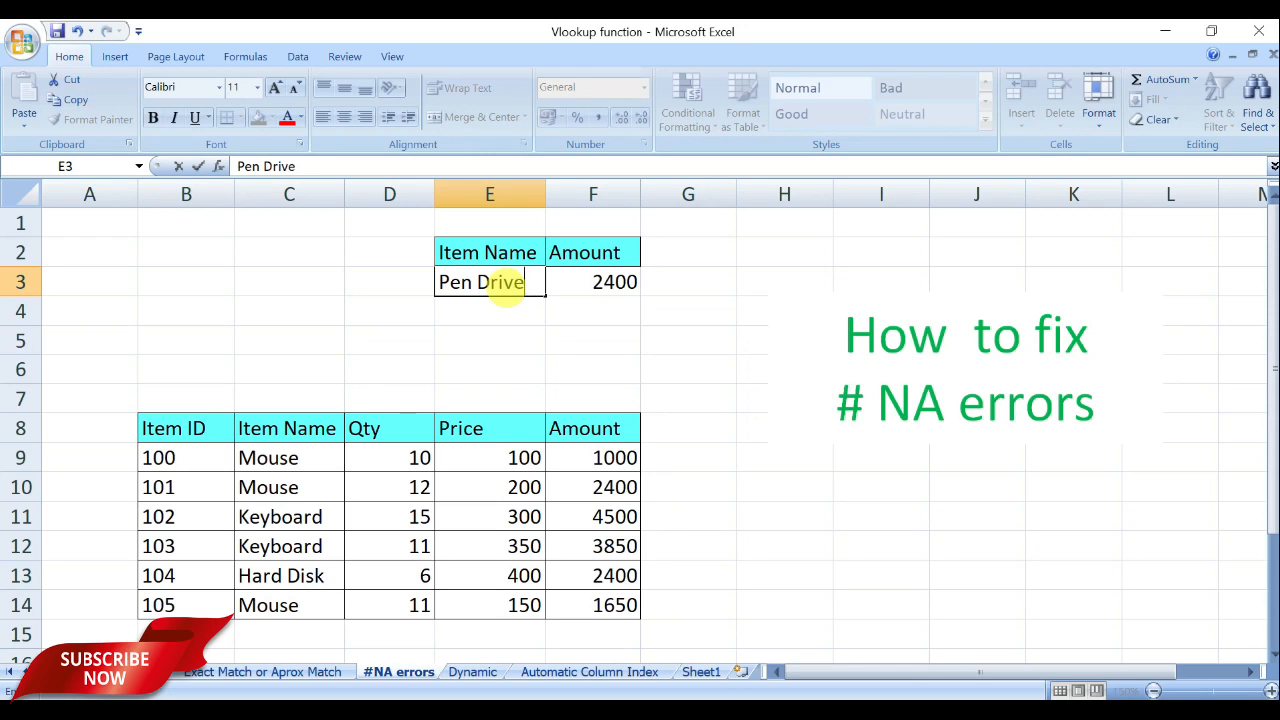
pyautogui.press('Return')
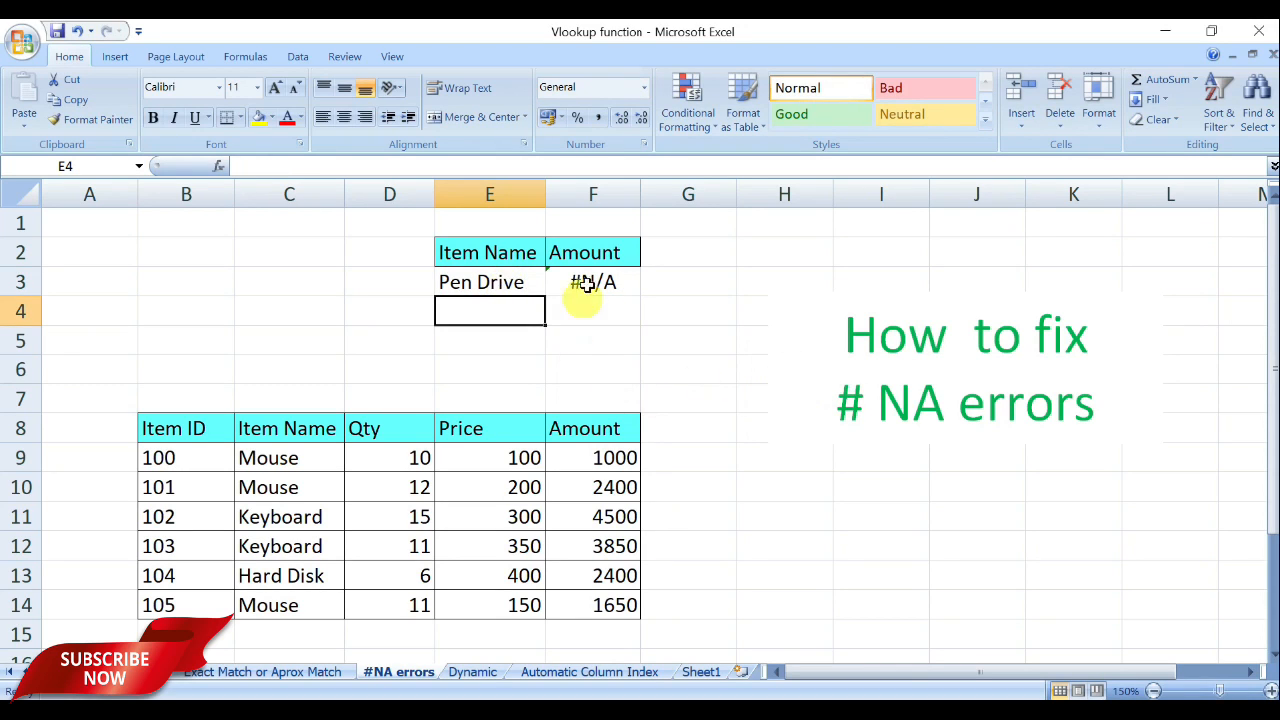
pyautogui.click(508, 283)
pyautogui.moveTo(265, 441); pyautogui.dragTo(560, 606)
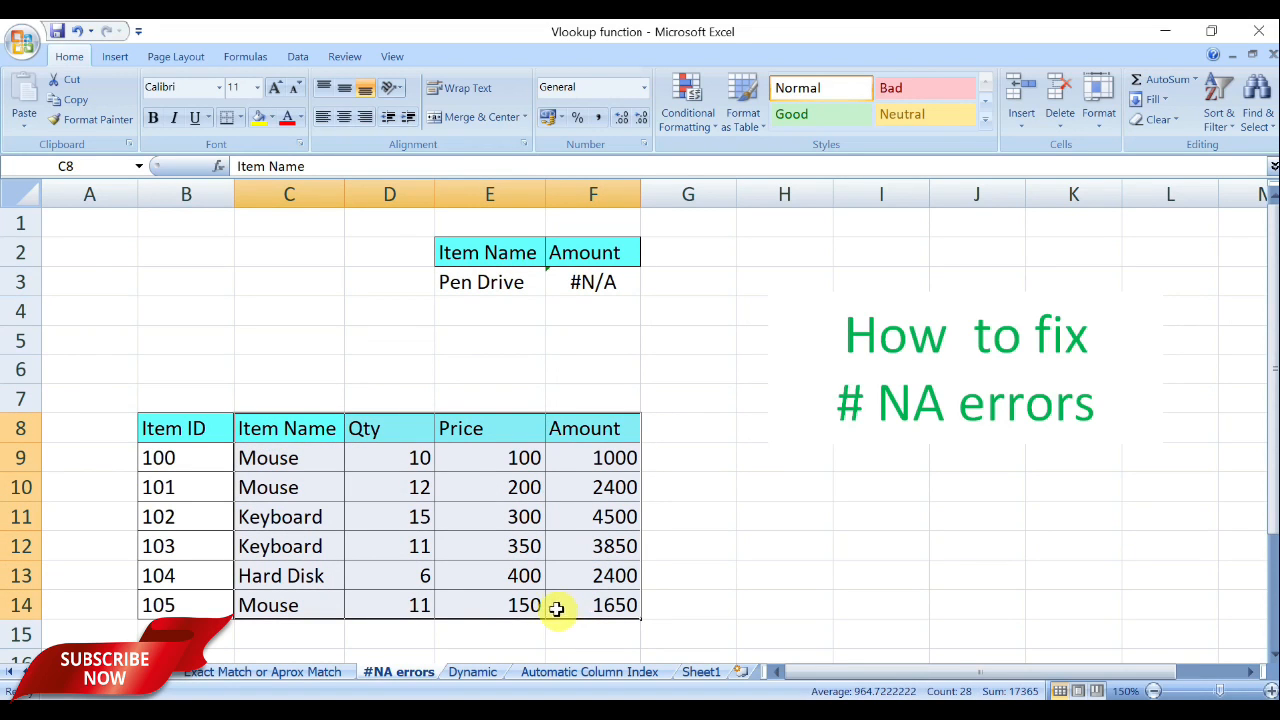
# Wrap the VLOOKUP in F3 in IFERROR with an empty string ("") as the error value.
pyautogui.click(591, 289)
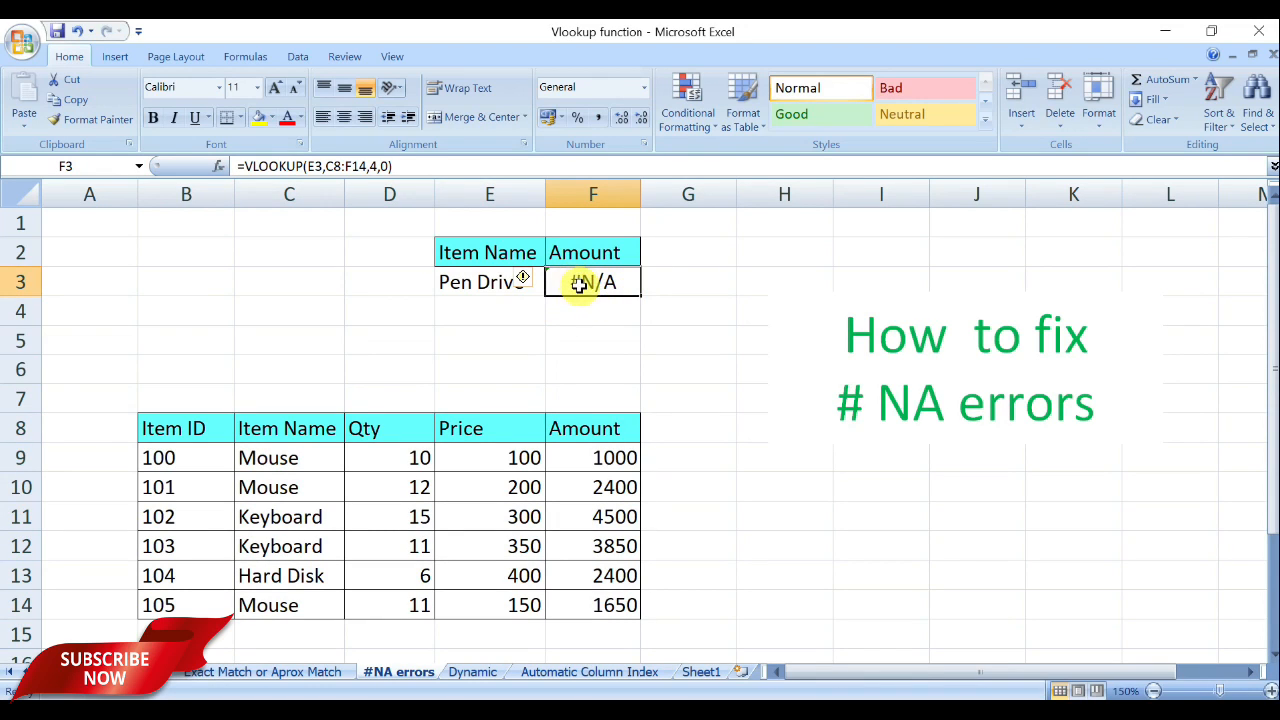
pyautogui.doubleClick(579, 285)
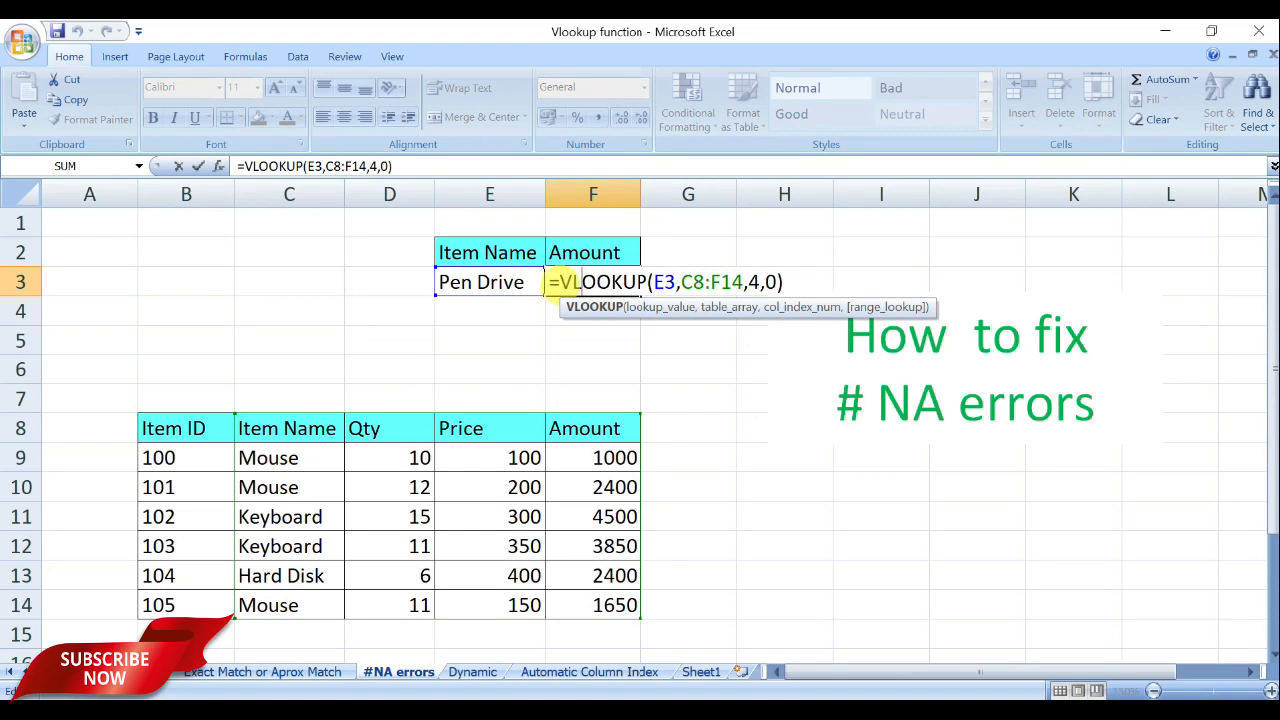
pyautogui.click(560, 285)
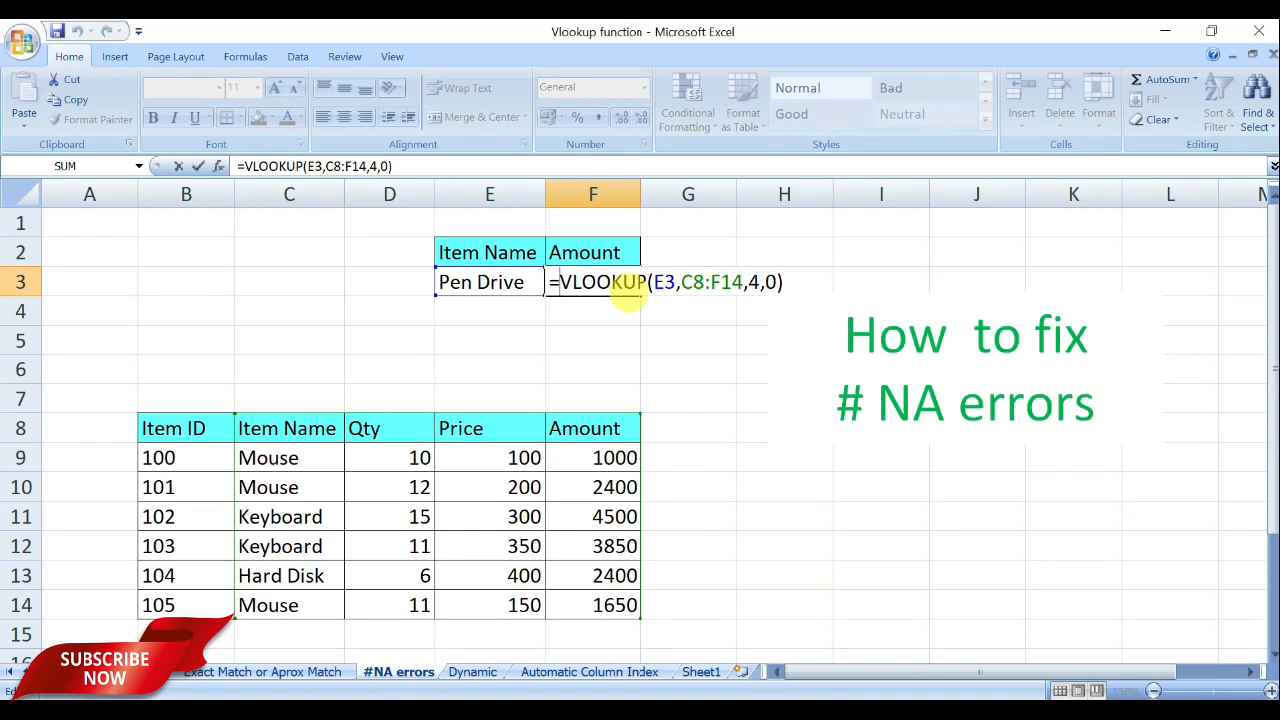
pyautogui.write('ife')
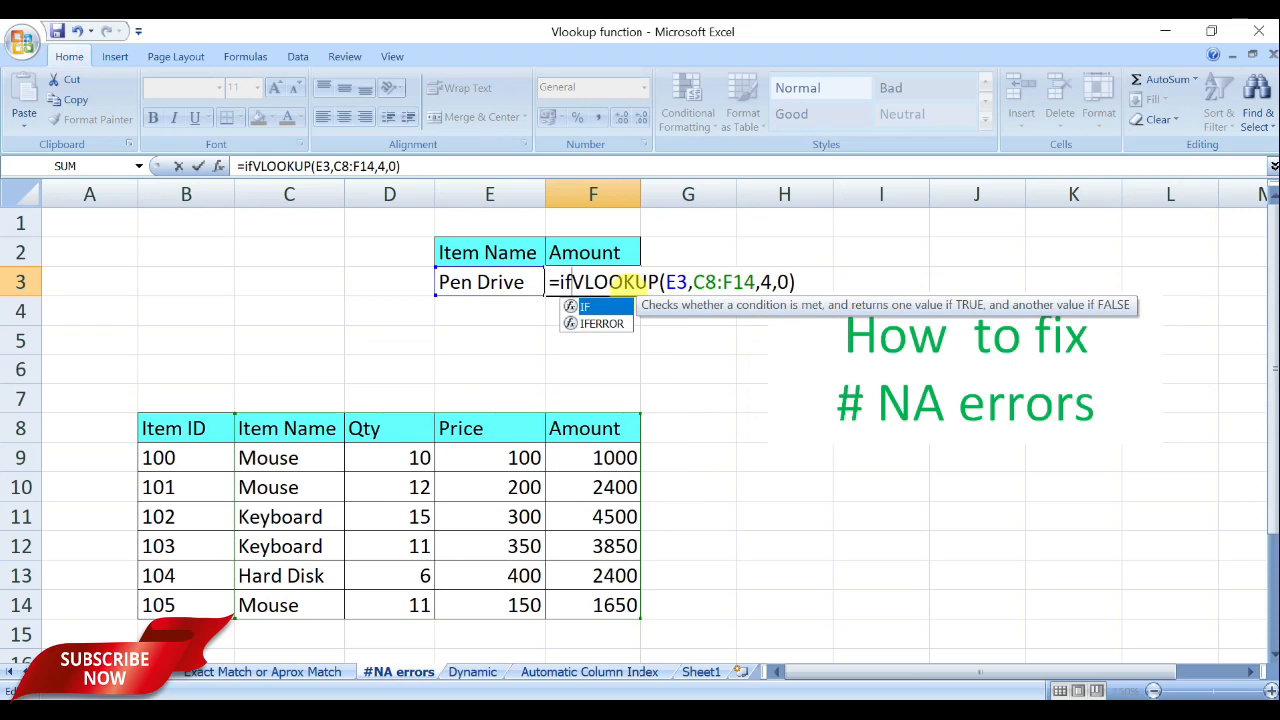
pyautogui.write('rror')
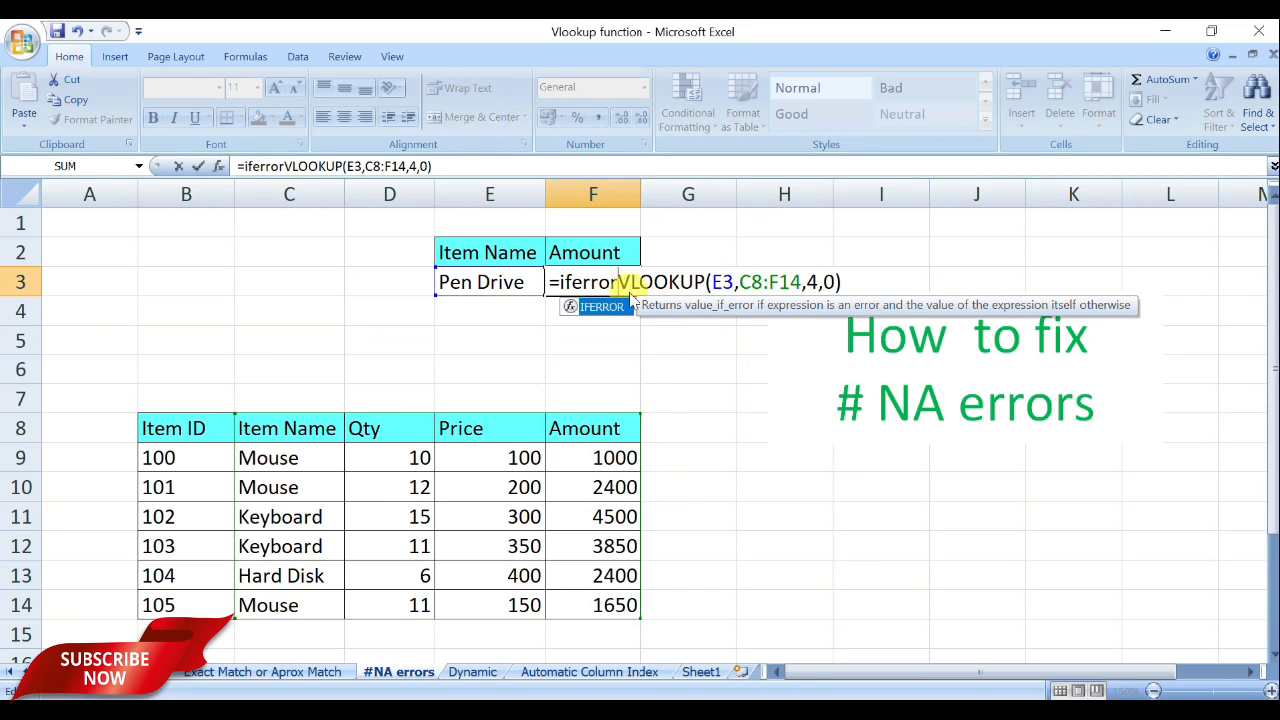
pyautogui.write('(')
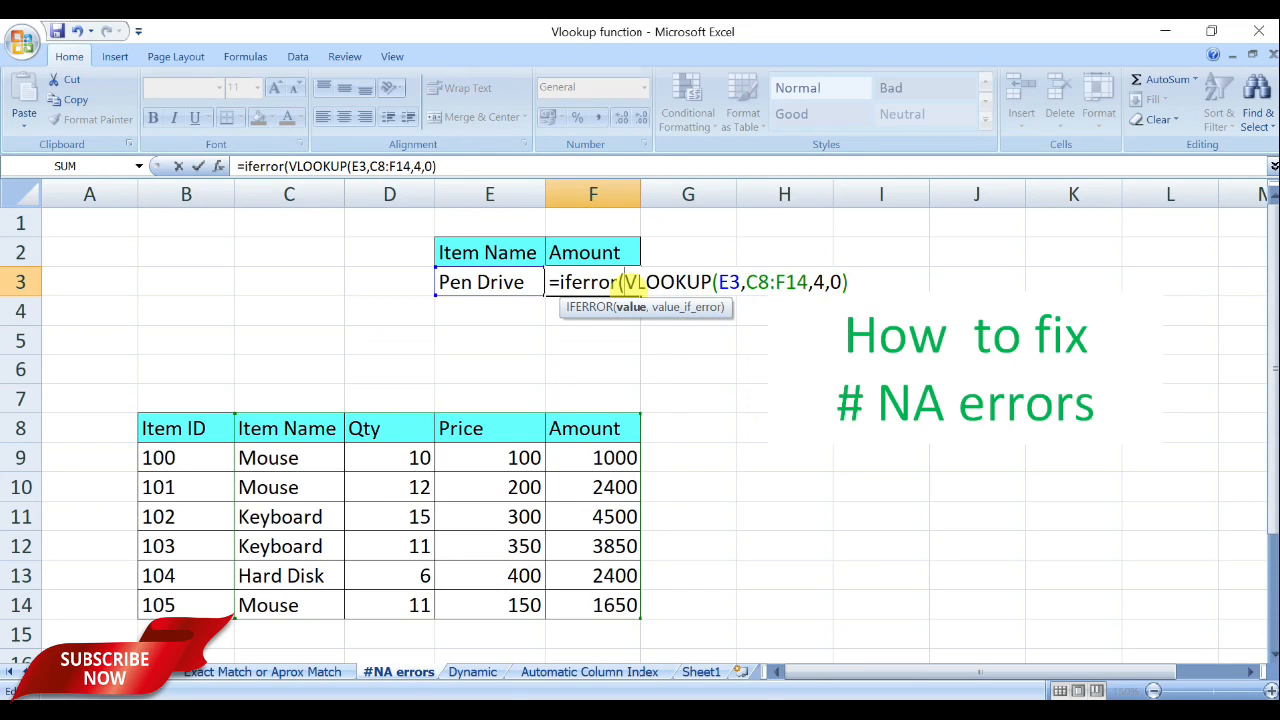
pyautogui.write(',')
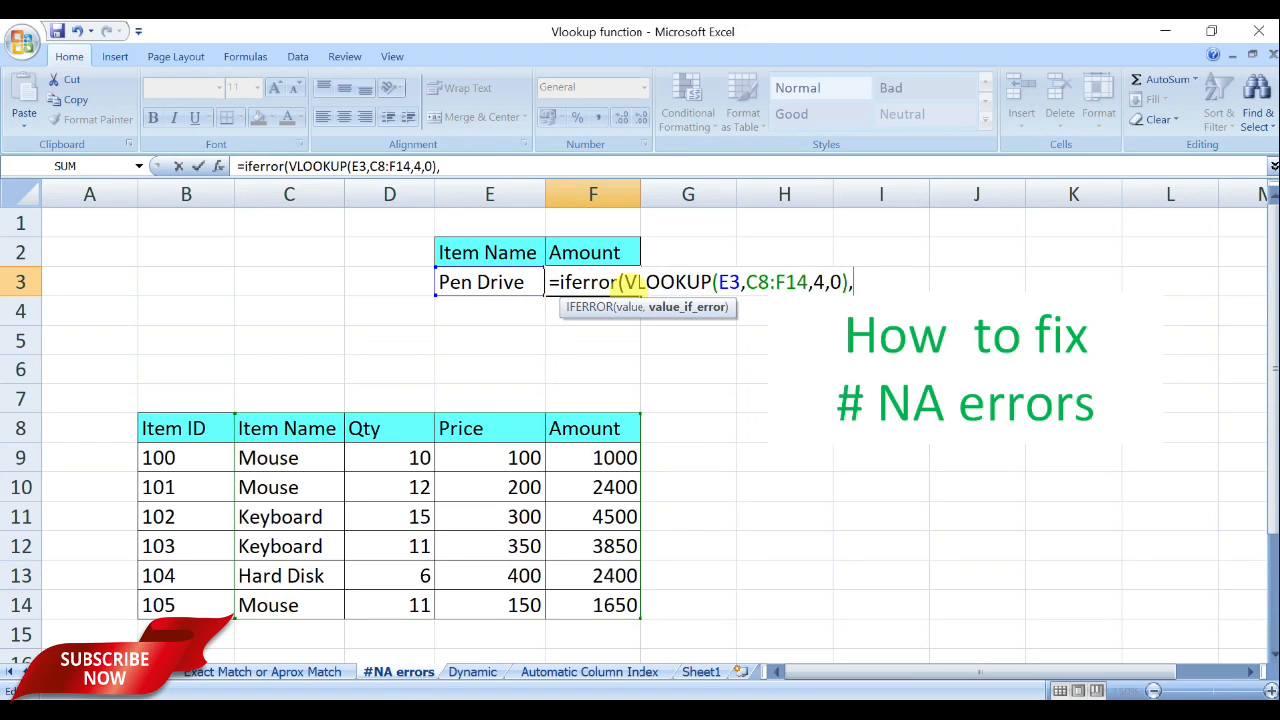
pyautogui.write('"")')
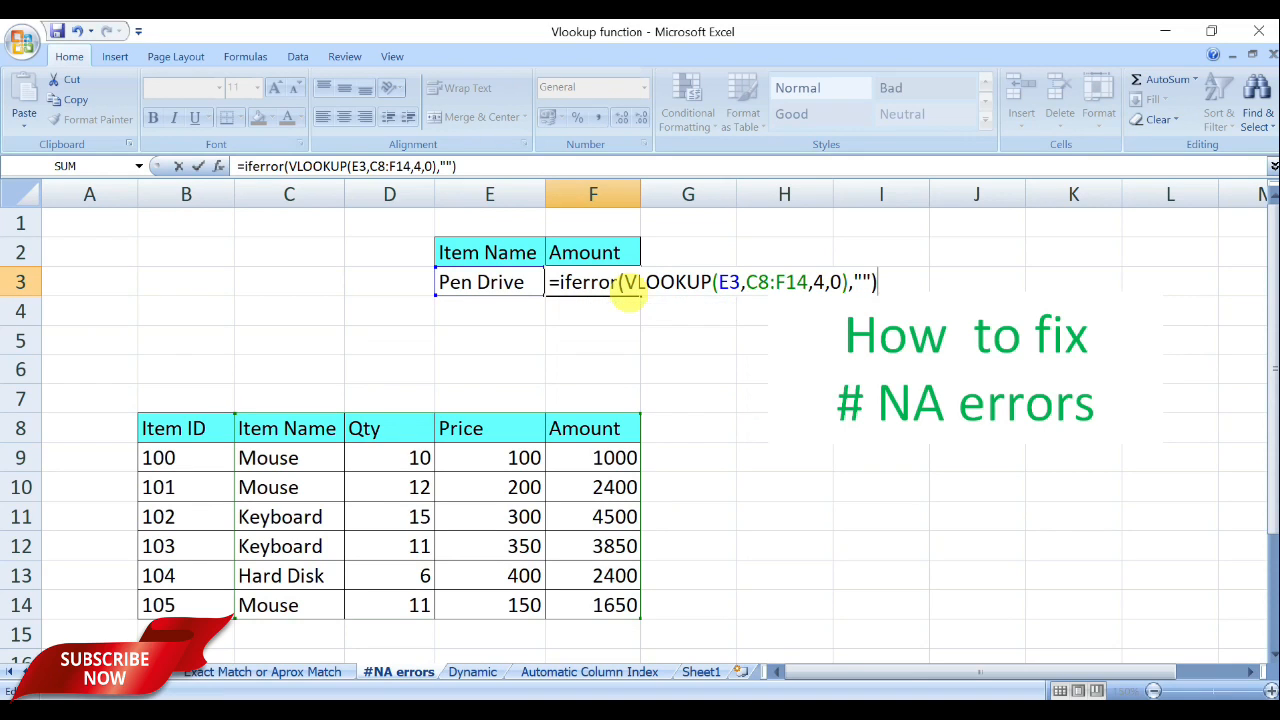
pyautogui.press('Return')
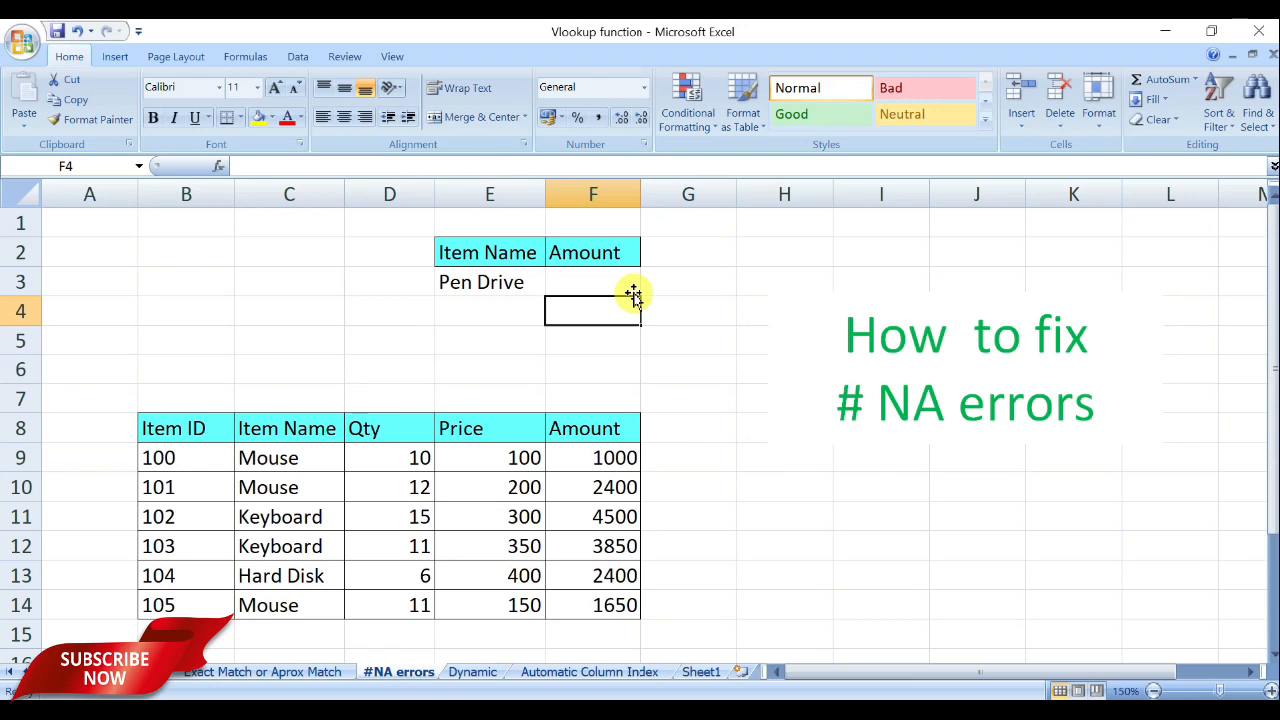
# Set the lookup Item Name in E3 to Mouse to test the IFERROR formula with an item in the table.
pyautogui.click(502, 283)
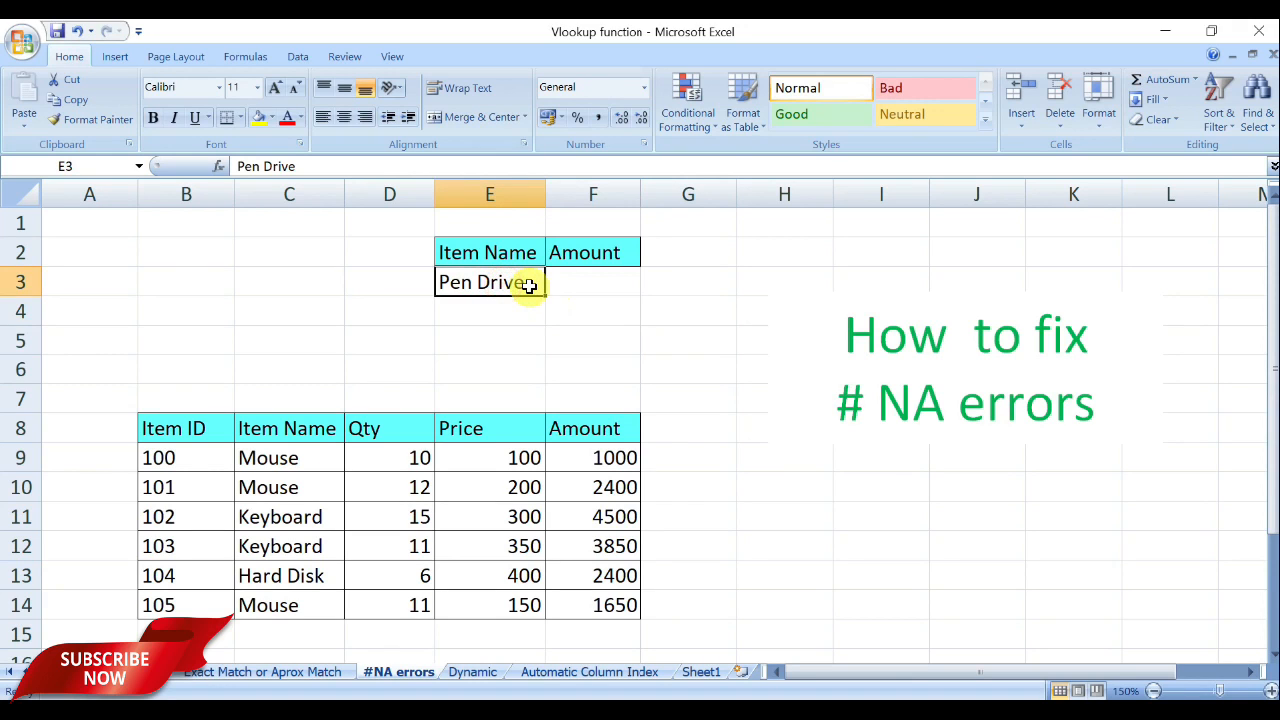
pyautogui.write('mous')
pyautogui.press('BackSpace')
pyautogui.press('BackSpace')
pyautogui.press('BackSpace')
pyautogui.press('BackSpace')
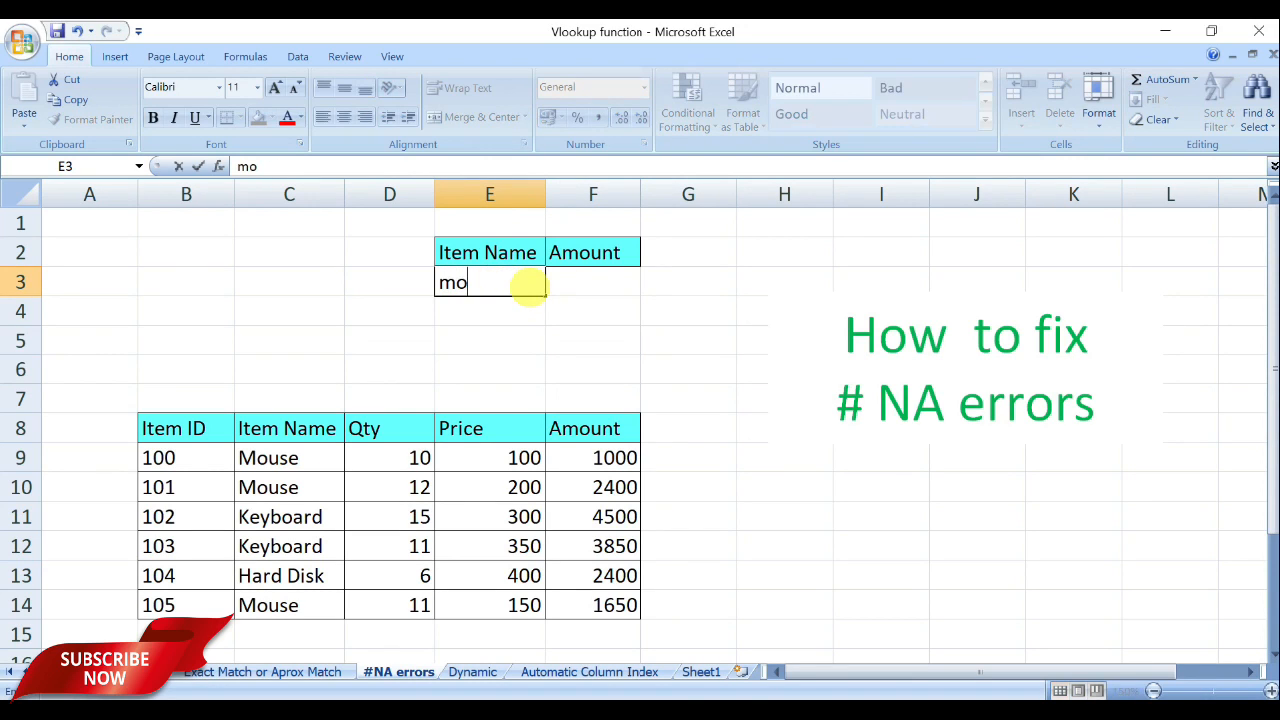
pyautogui.write('Mouse')
pyautogui.press('Return')
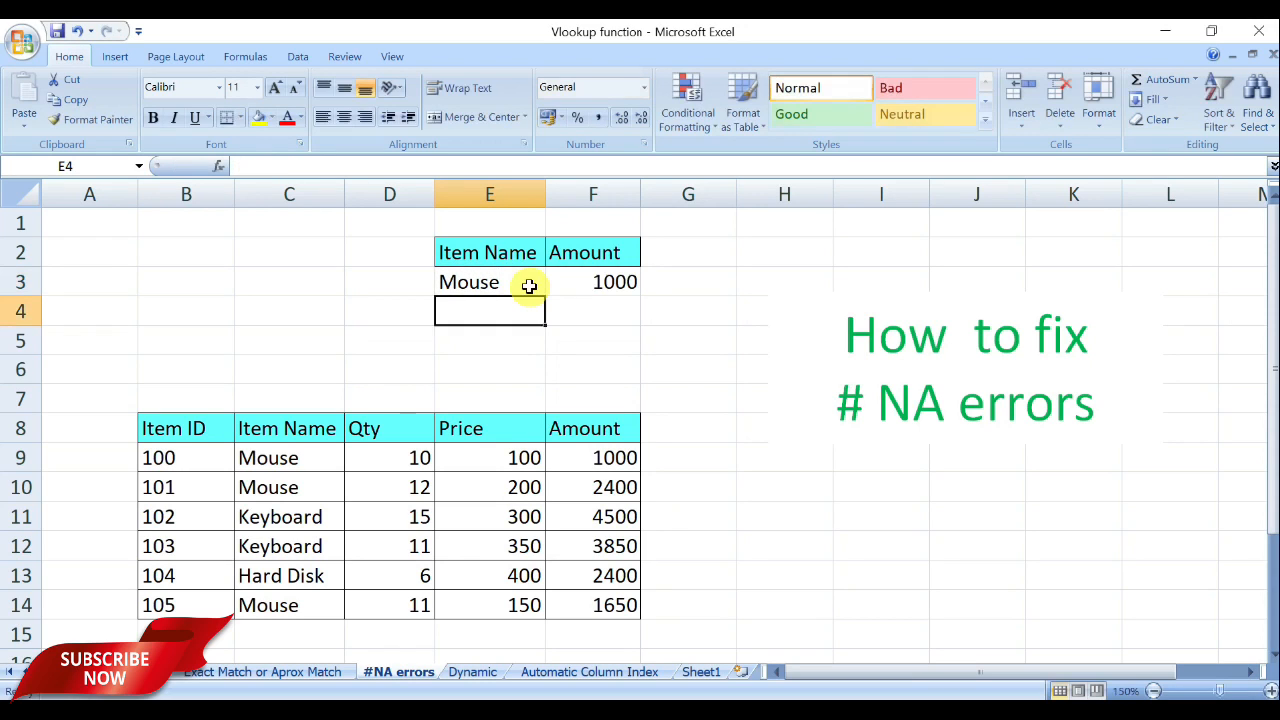
# Set the lookup Item Name in E3 to Pen drive to test the formula with a missing item.
pyautogui.click(529, 286)
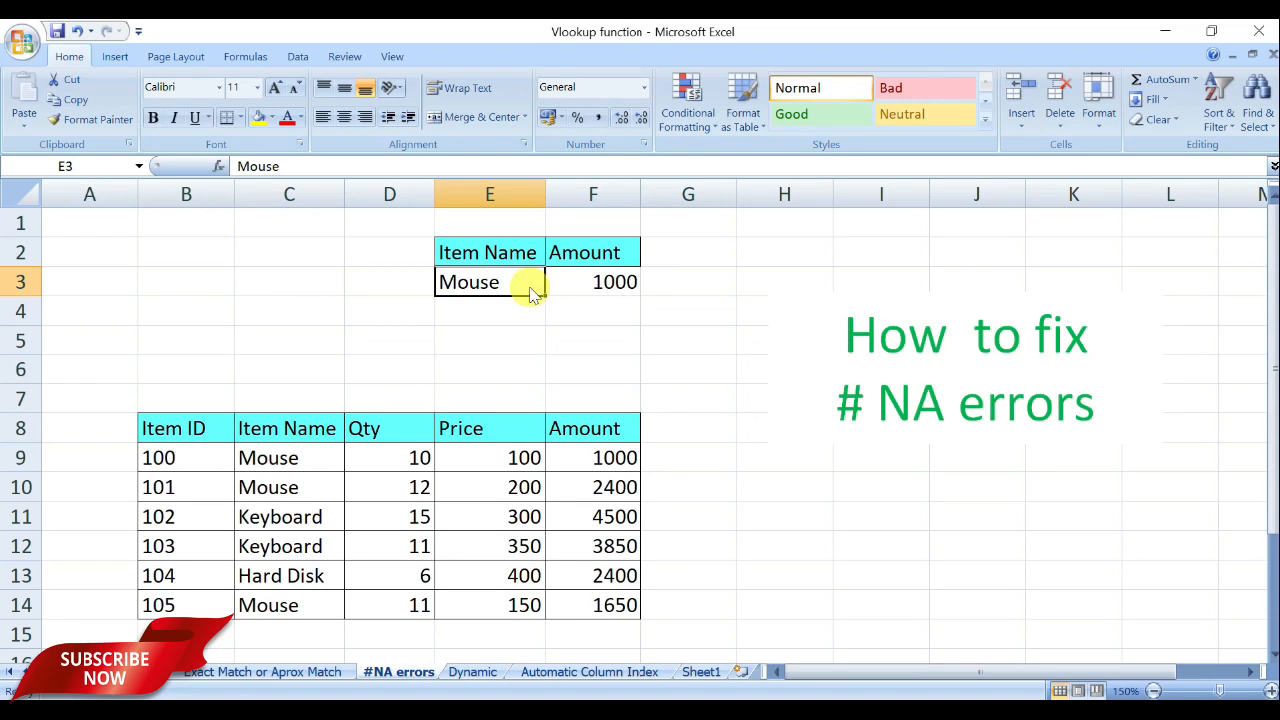
pyautogui.write('P')
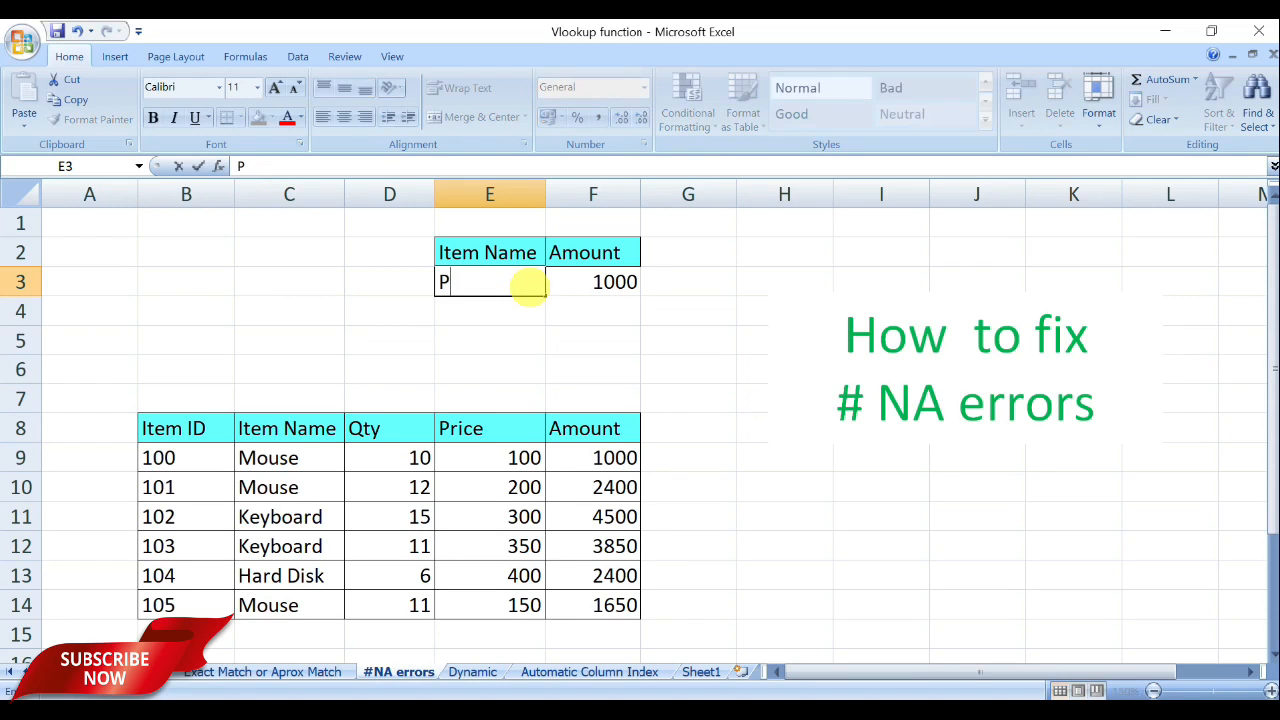
pyautogui.write('en drove')
pyautogui.press('BackSpace')
pyautogui.press('BackSpace')
pyautogui.press('BackSpace')
pyautogui.write('v')
pyautogui.press('BackSpace')
pyautogui.write('ive')
pyautogui.press('Return')
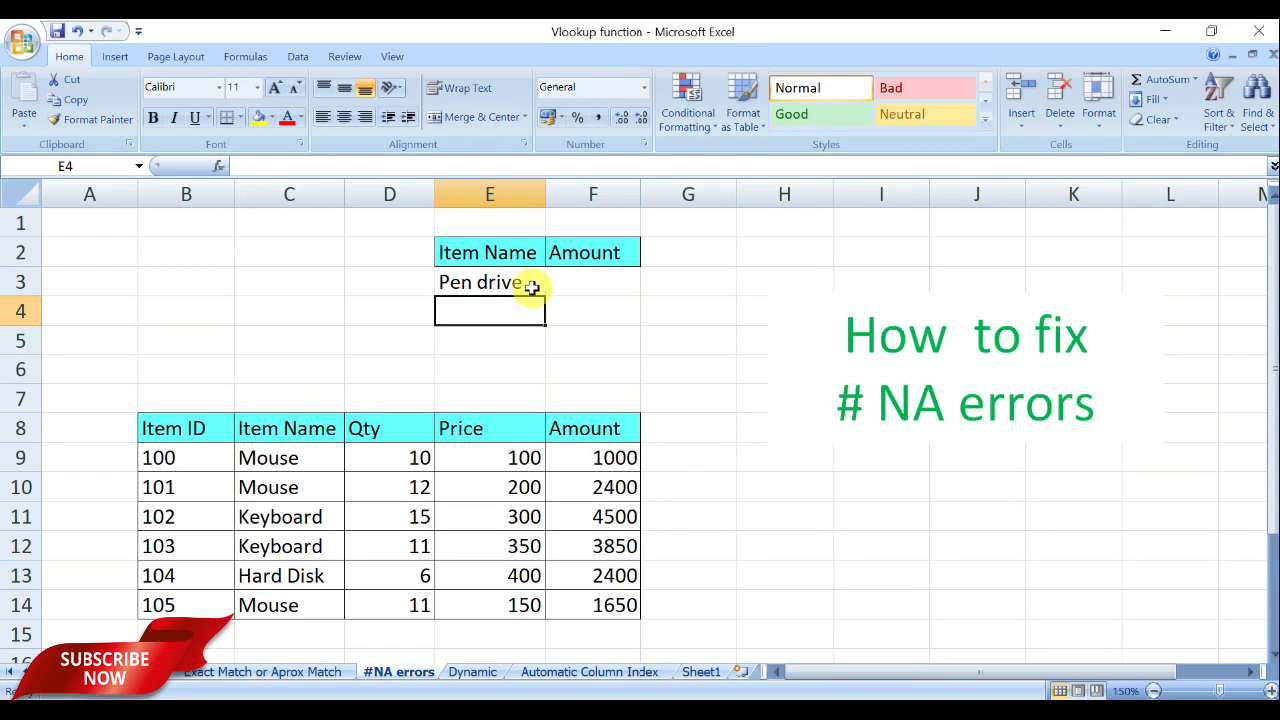
# Change the IFERROR error value in F3 to "Not Found" and widen column F slightly to fit the text.
pyautogui.click(530, 286)
pyautogui.click(586, 285)
pyautogui.doubleClick(590, 283)
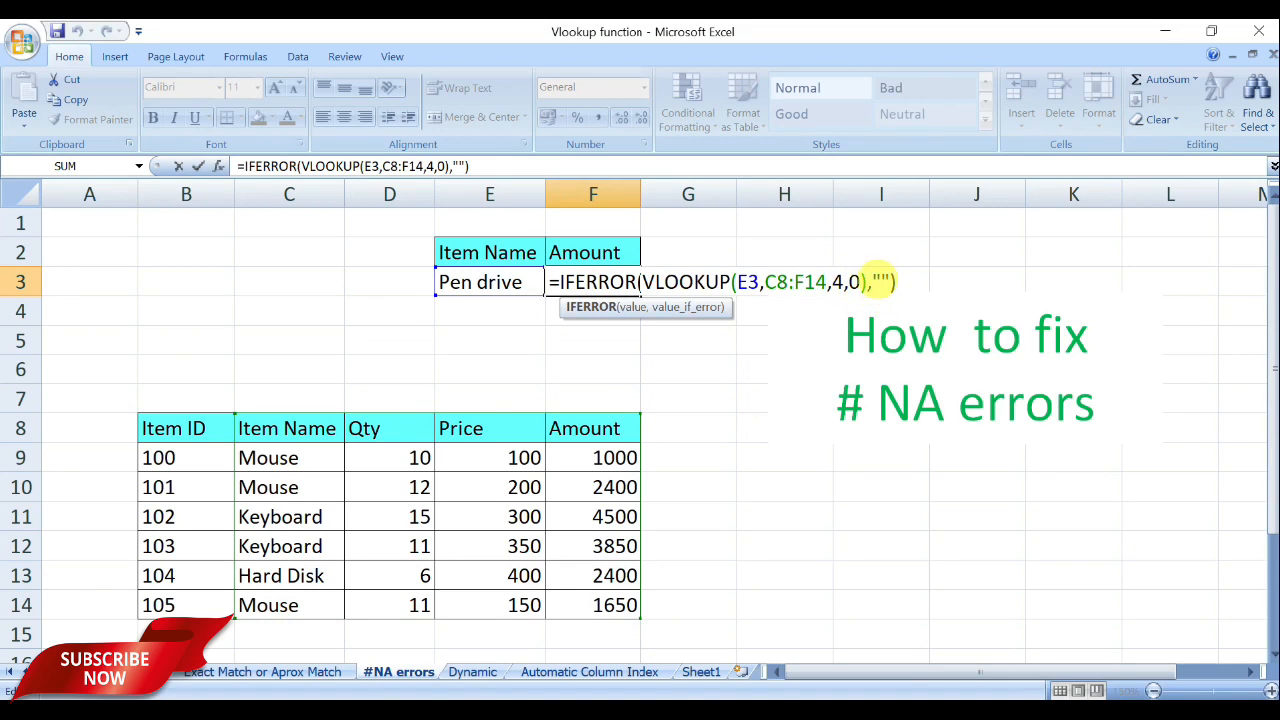
pyautogui.click(880, 281)
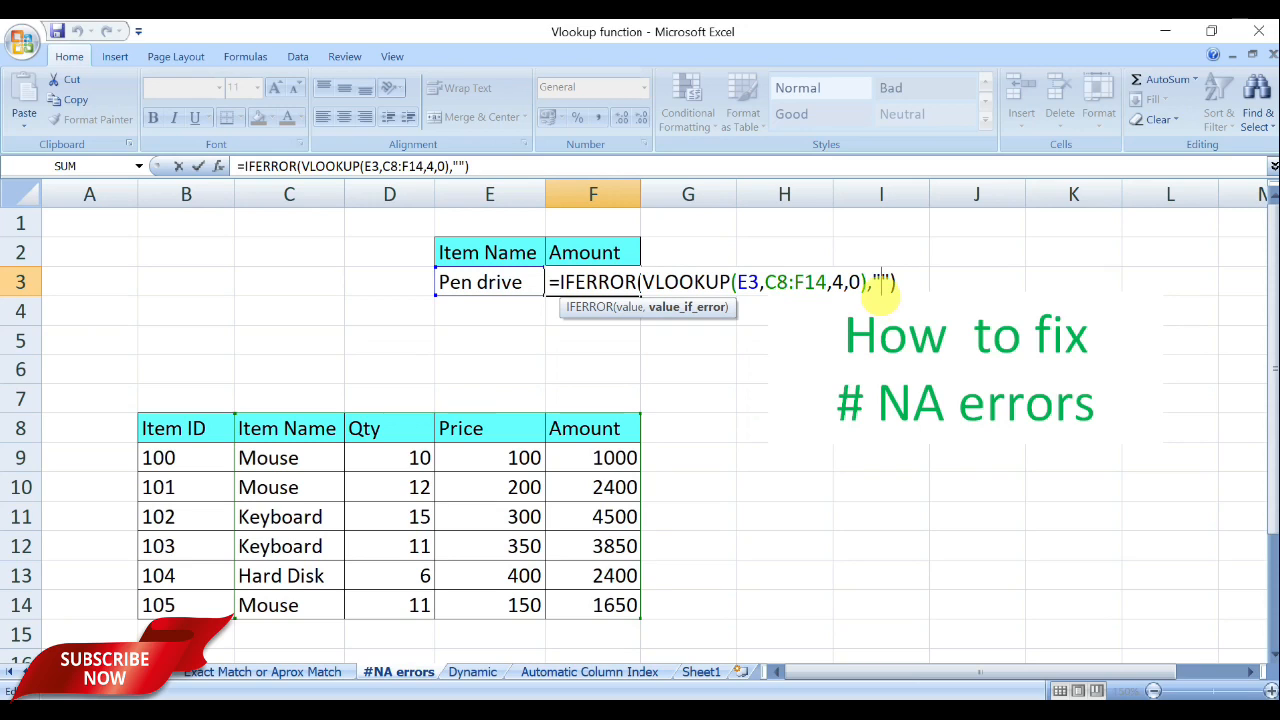
pyautogui.write('Not ')
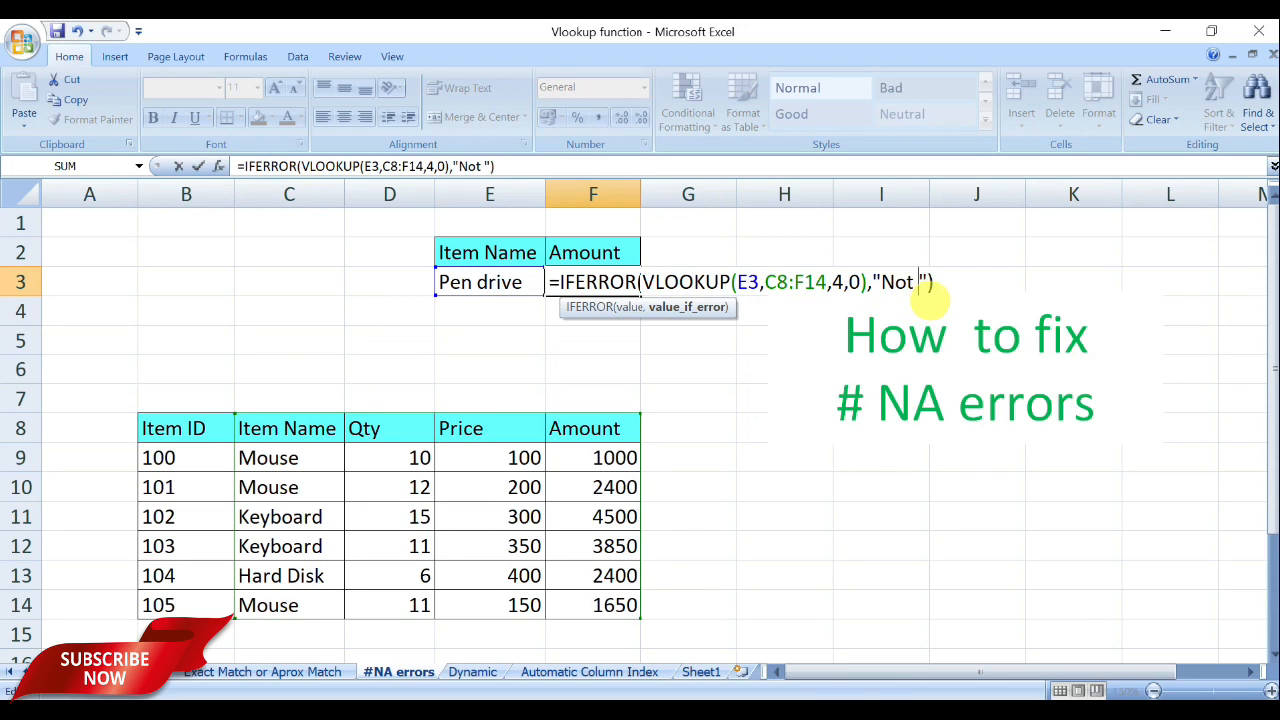
pyautogui.write('Found')
pyautogui.press('Return')
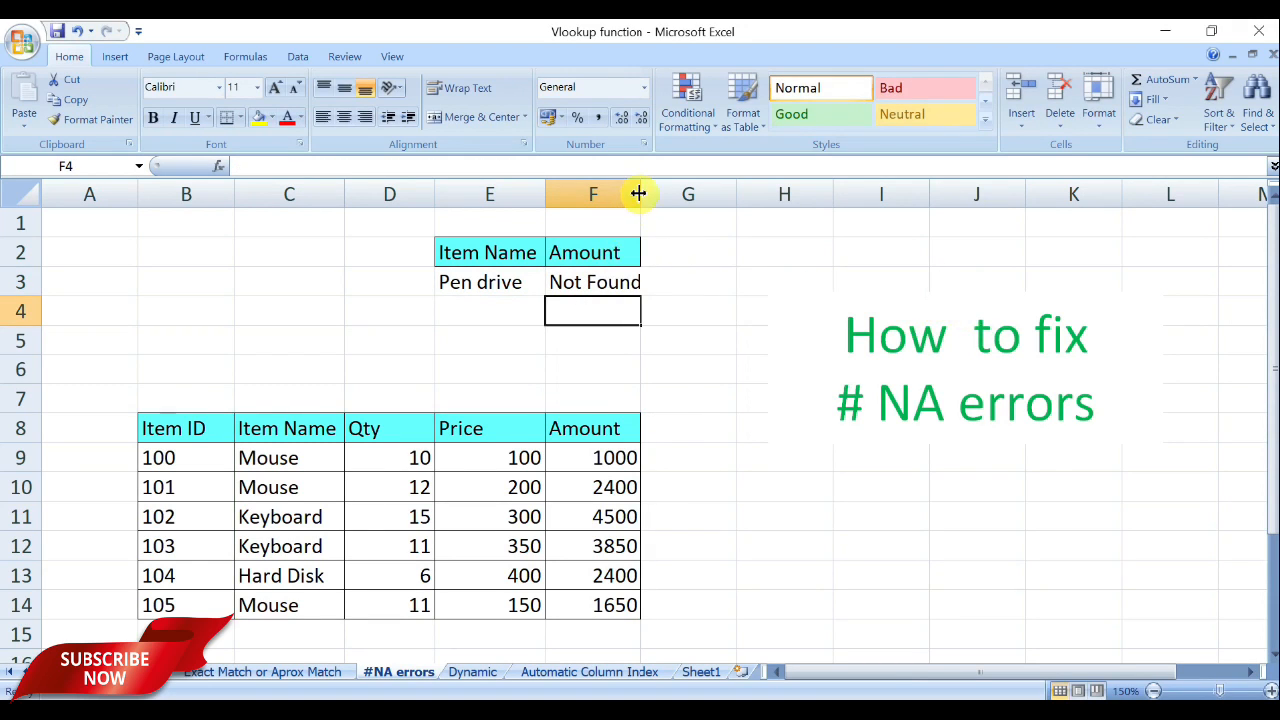
pyautogui.moveTo(641, 193); pyautogui.dragTo(650, 193)
# Replace the lookup Item Name in E3 with Mouse.
pyautogui.click(521, 283)
pyautogui.write('Mouse')
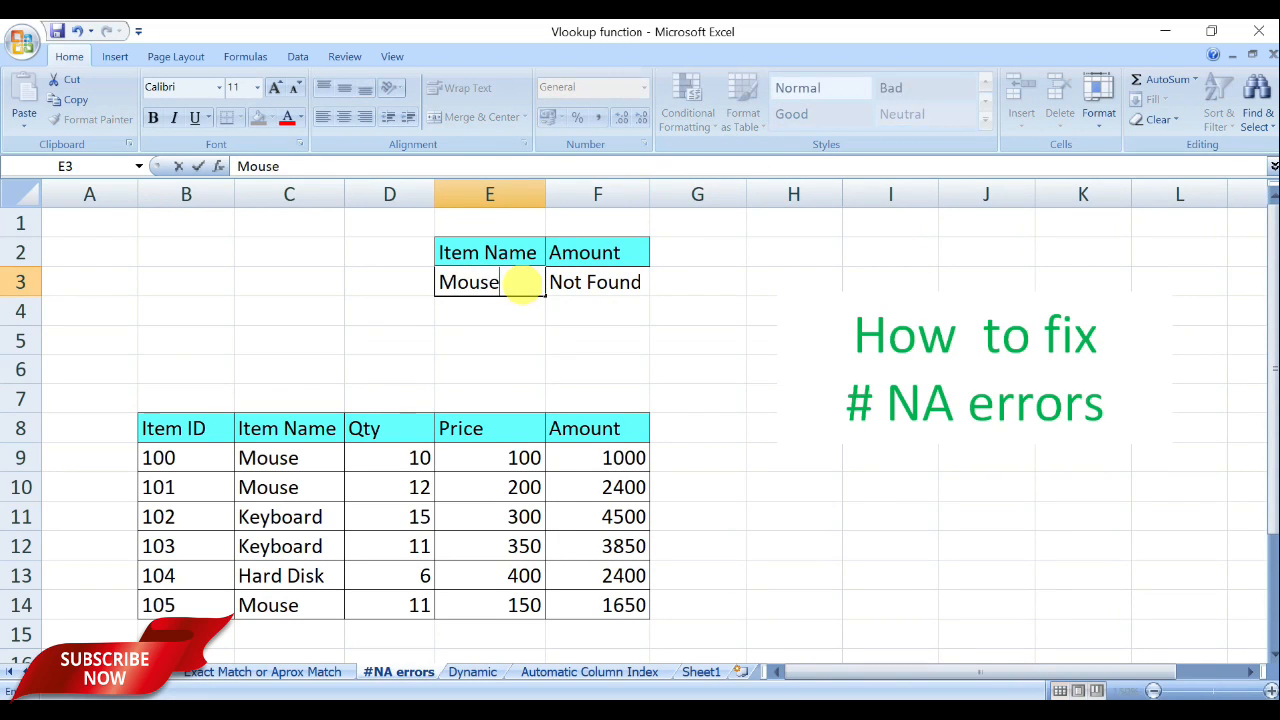
pyautogui.press('Return')
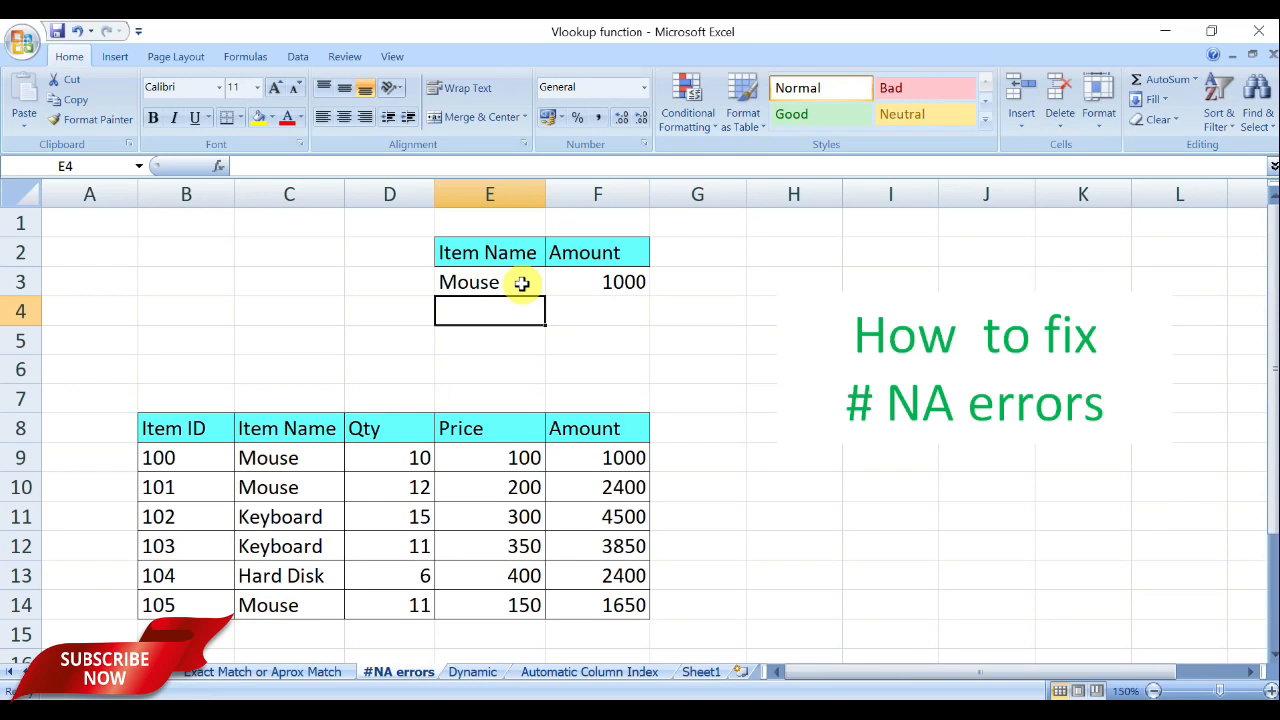
# Switch to the Dynamic sheet and enter 101 as the lookup Item ID in B3.
pyautogui.click(472, 672)
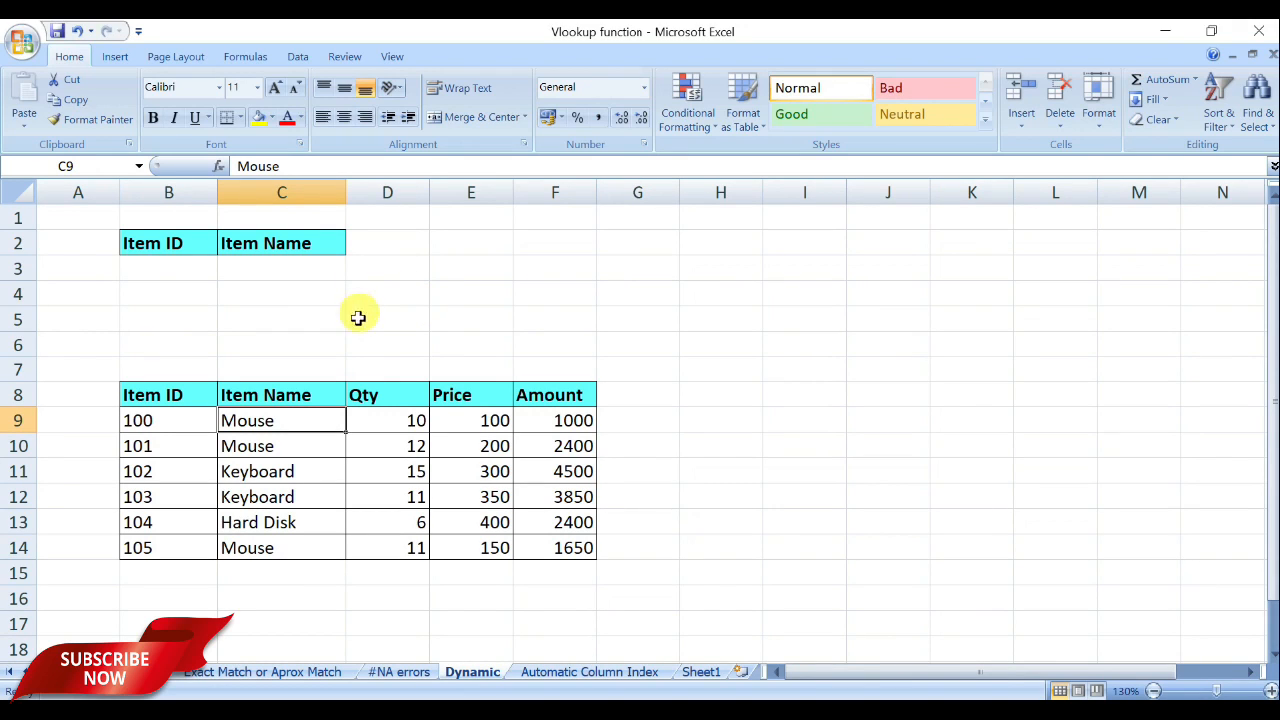
pyautogui.click(168, 425)
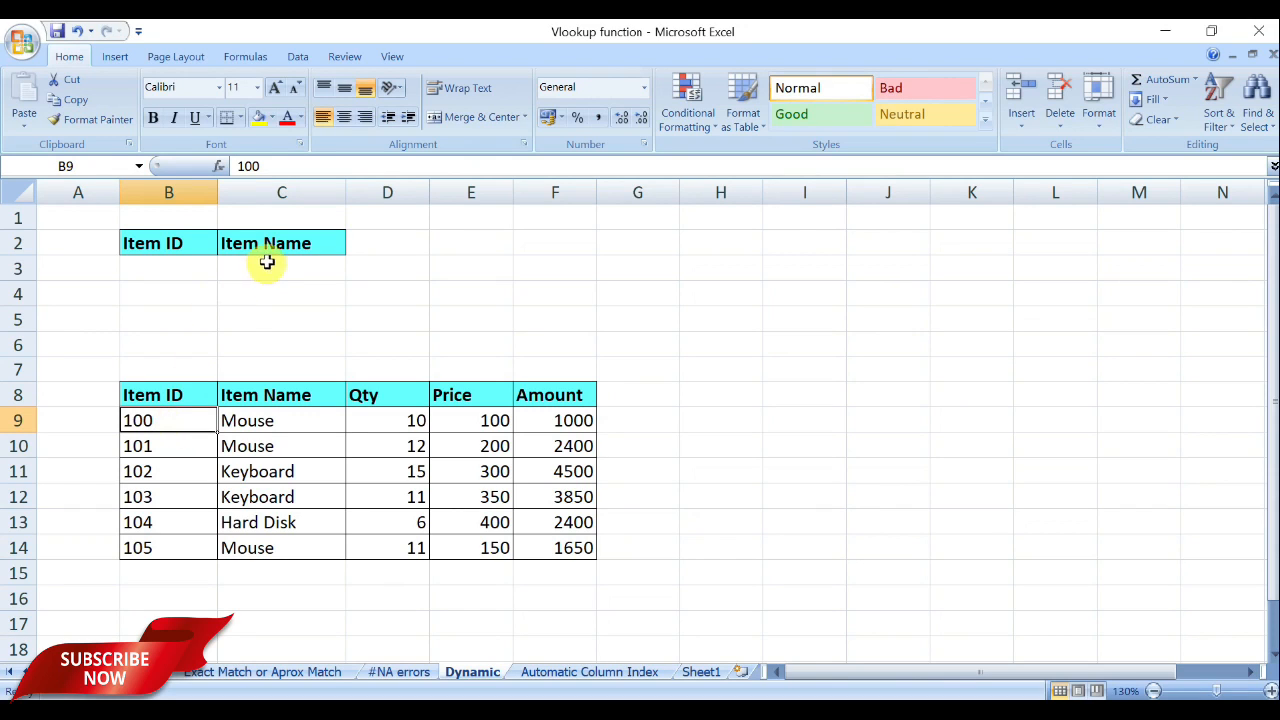
pyautogui.click(184, 270)
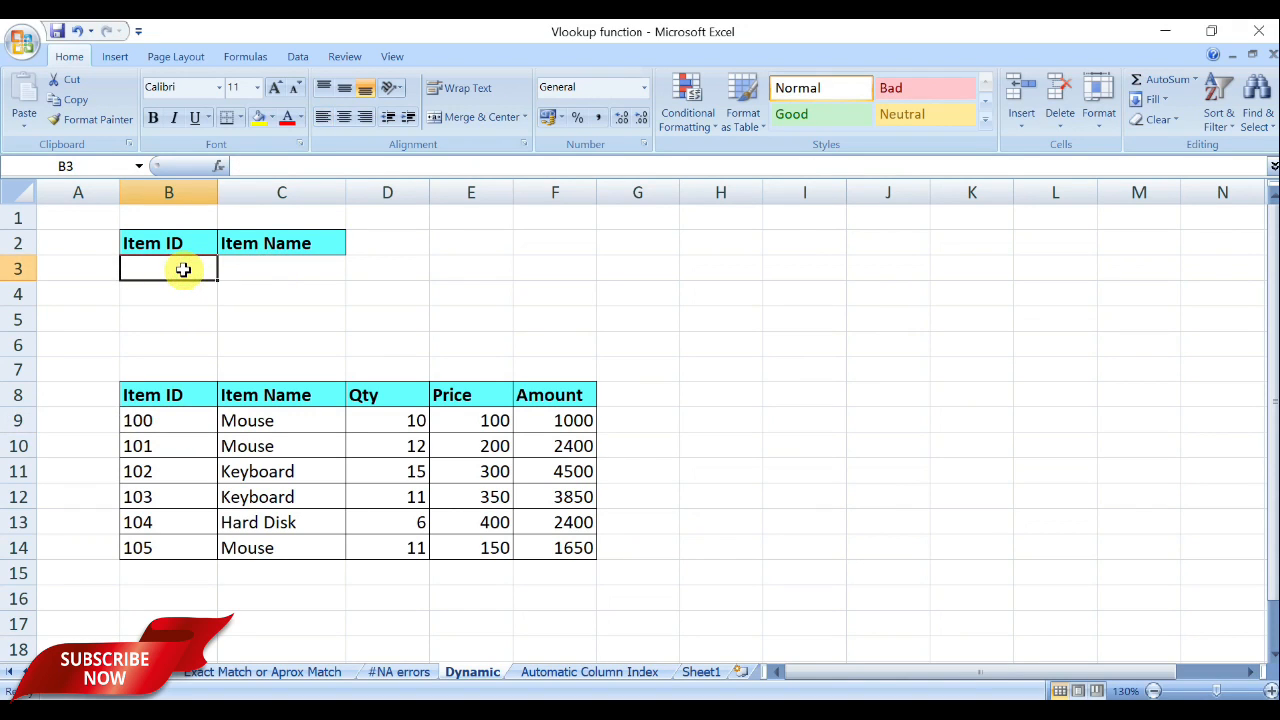
pyautogui.write('101')
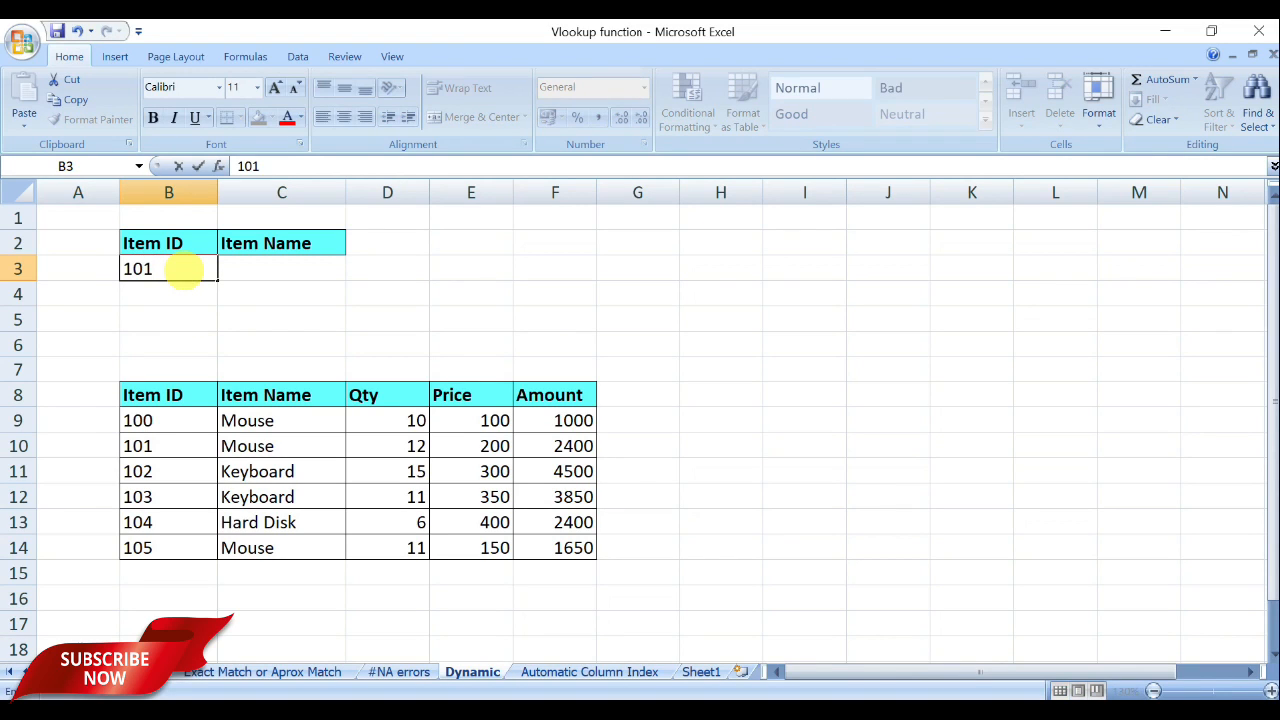
pyautogui.press('Tab')
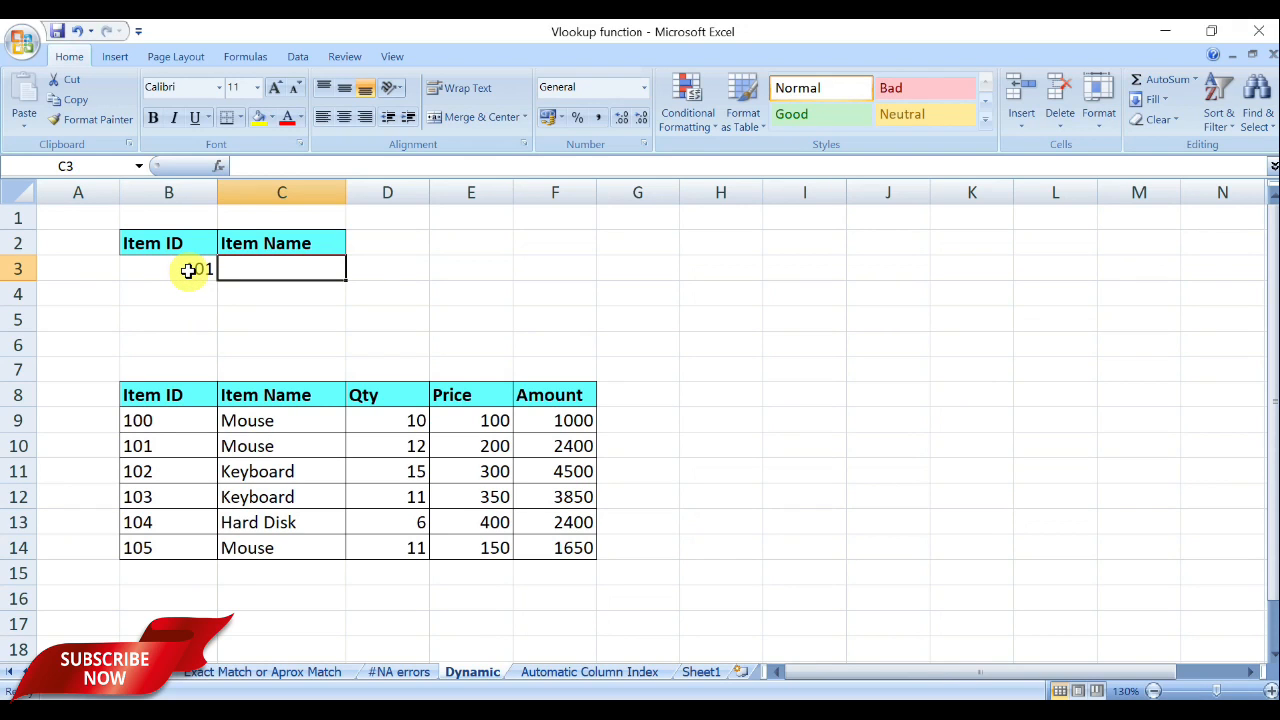
# Enter the formula =VLOOKUP(B3,B8:F14,2,0) in C3 to return the Item Name for the Item ID in B3.
pyautogui.write('=')
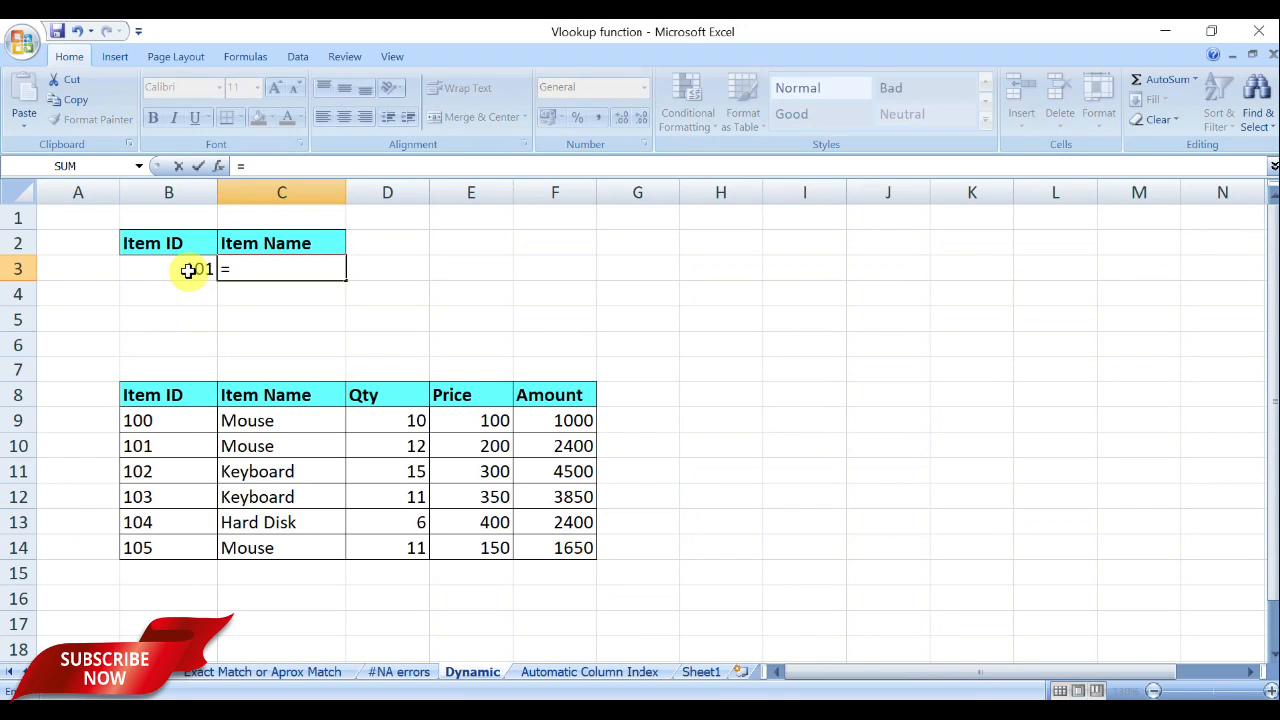
pyautogui.write('v')
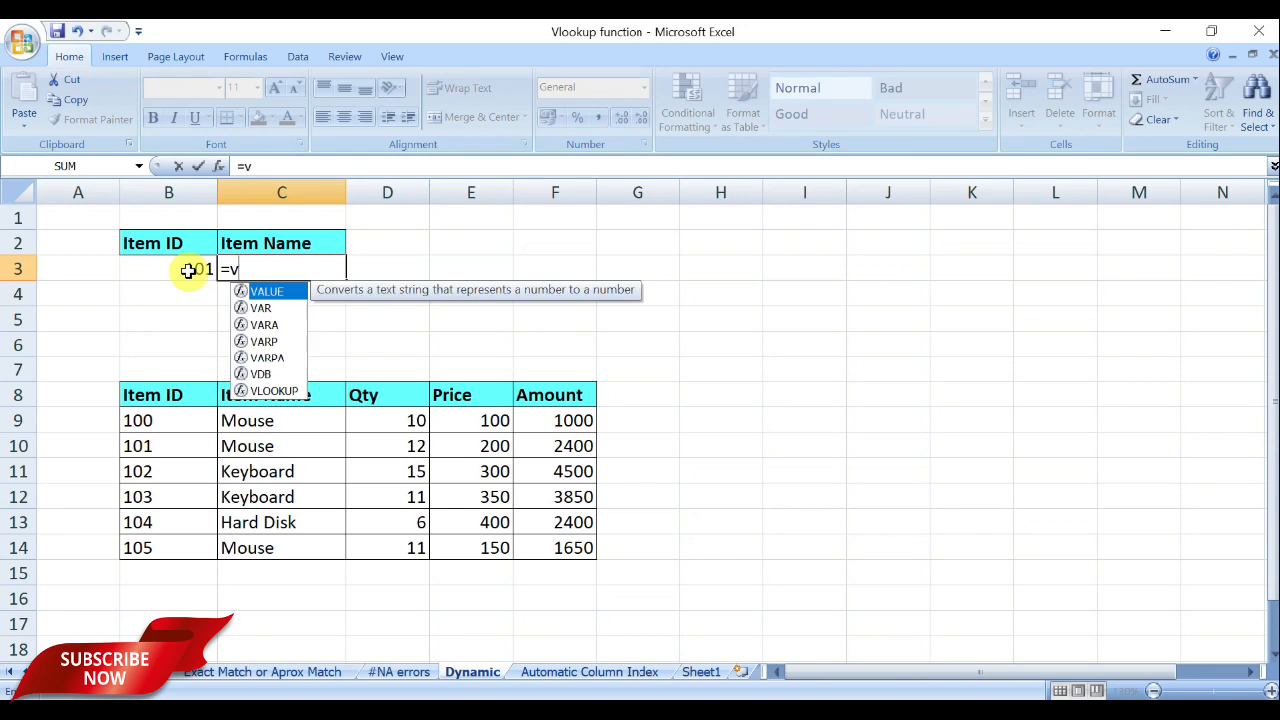
pyautogui.write('lookup')
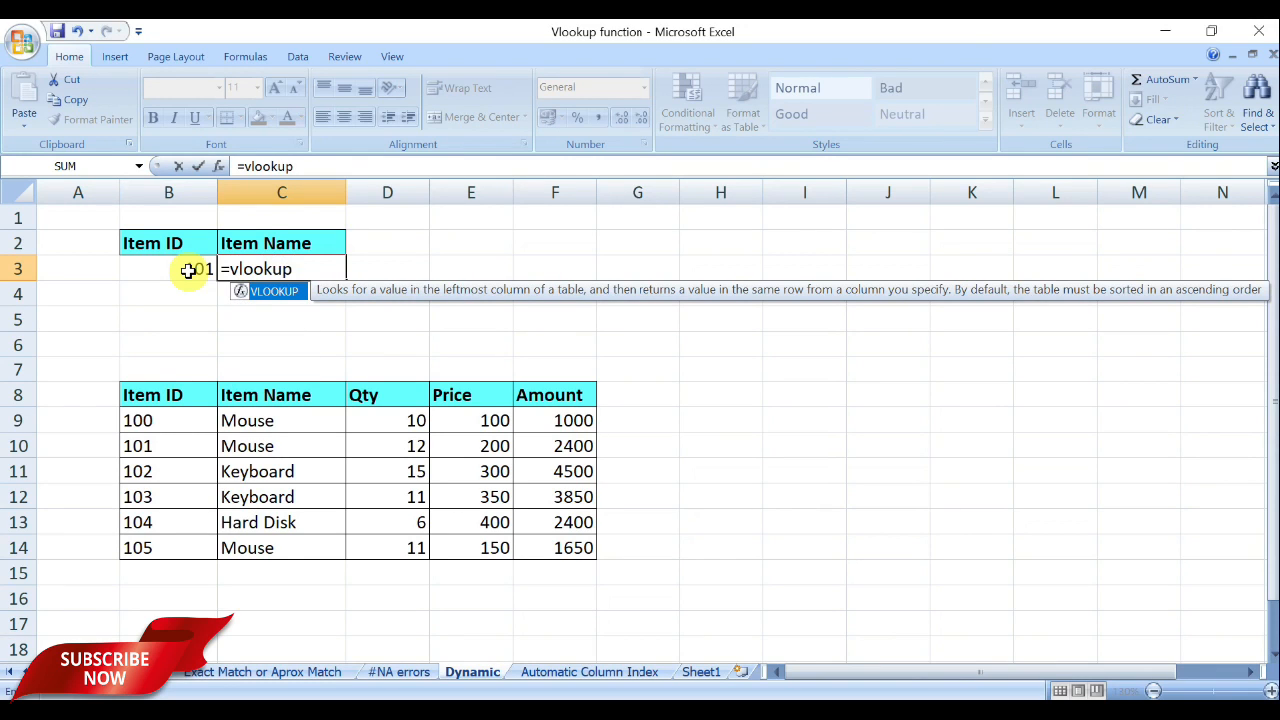
pyautogui.write('(')
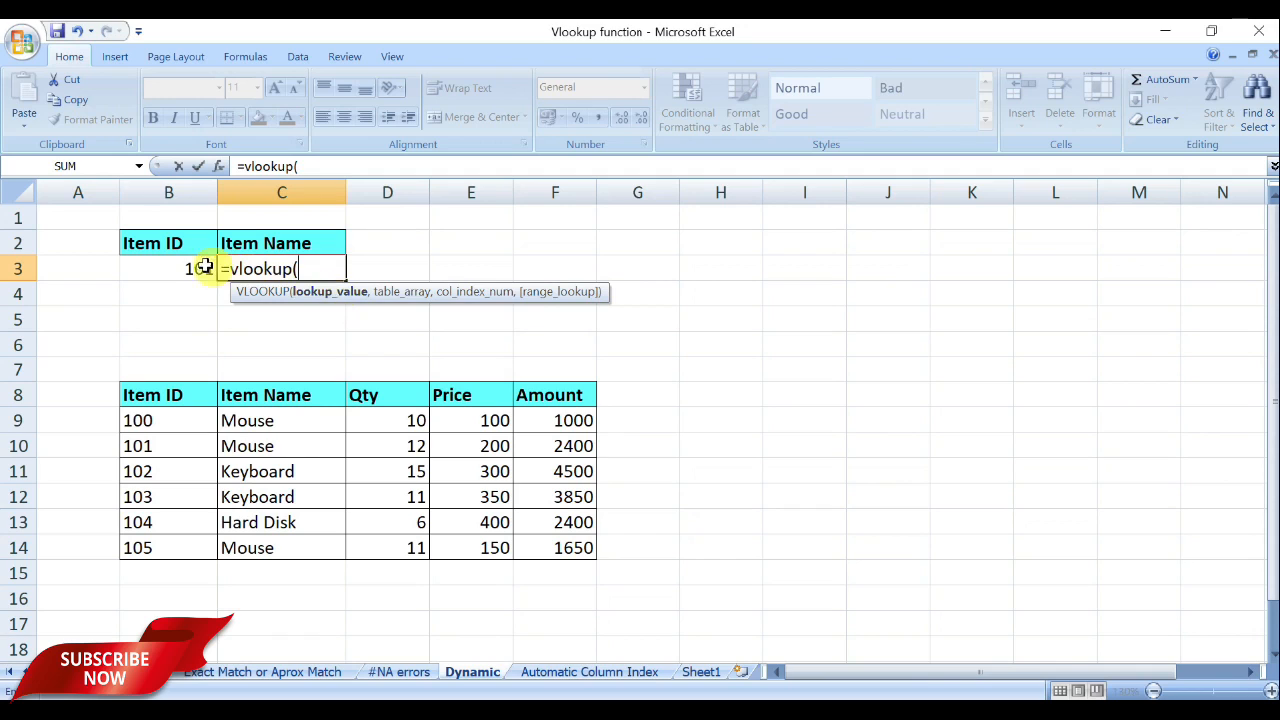
pyautogui.click(166, 268)
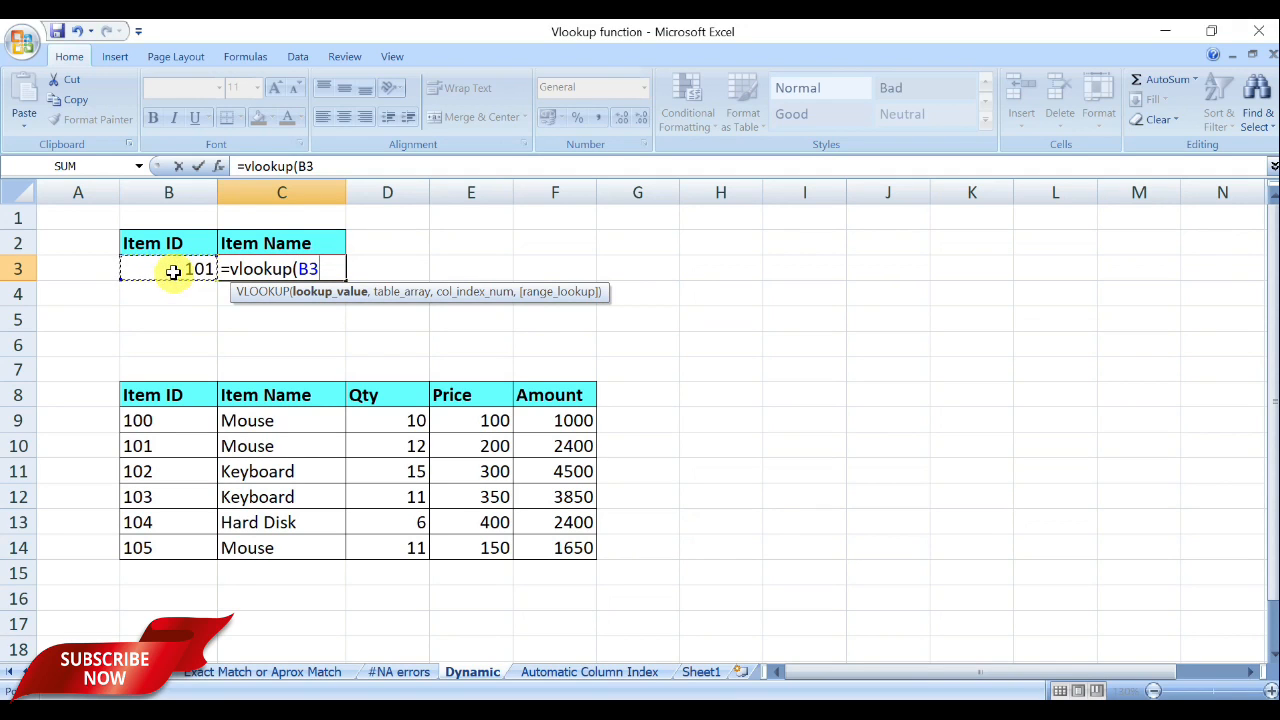
pyautogui.write(',')
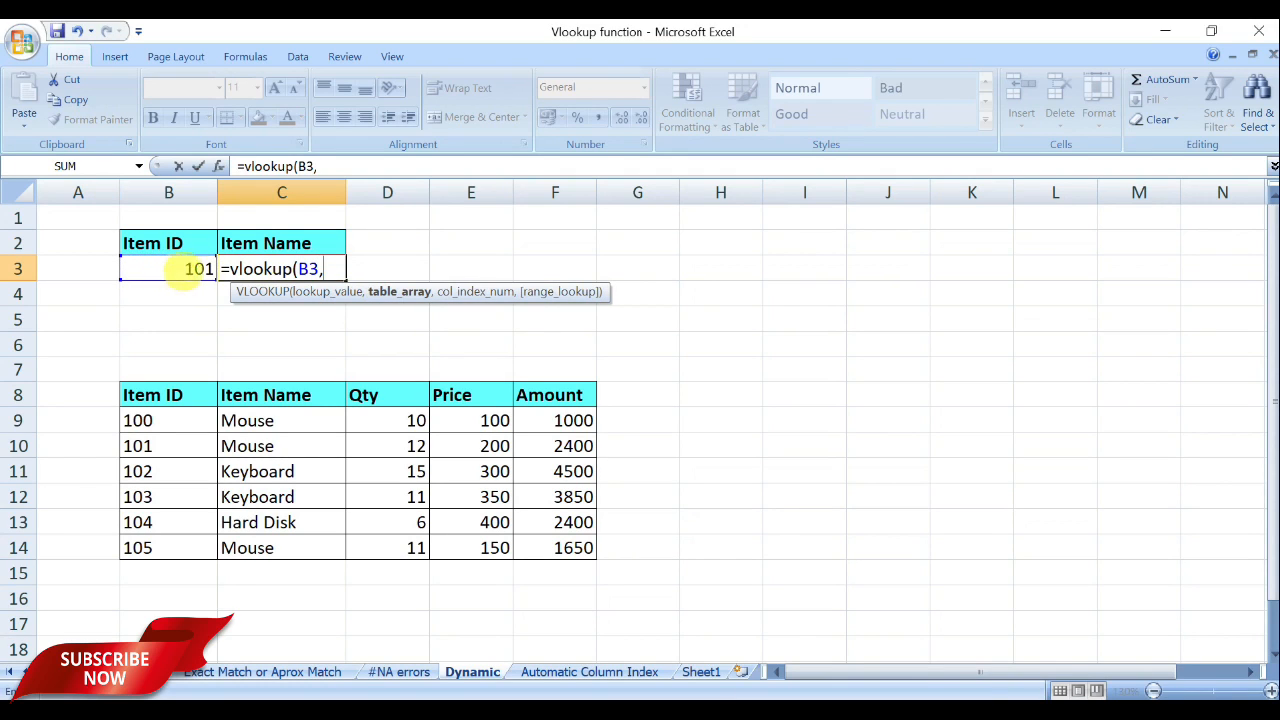
pyautogui.moveTo(140, 392); pyautogui.dragTo(597, 549)
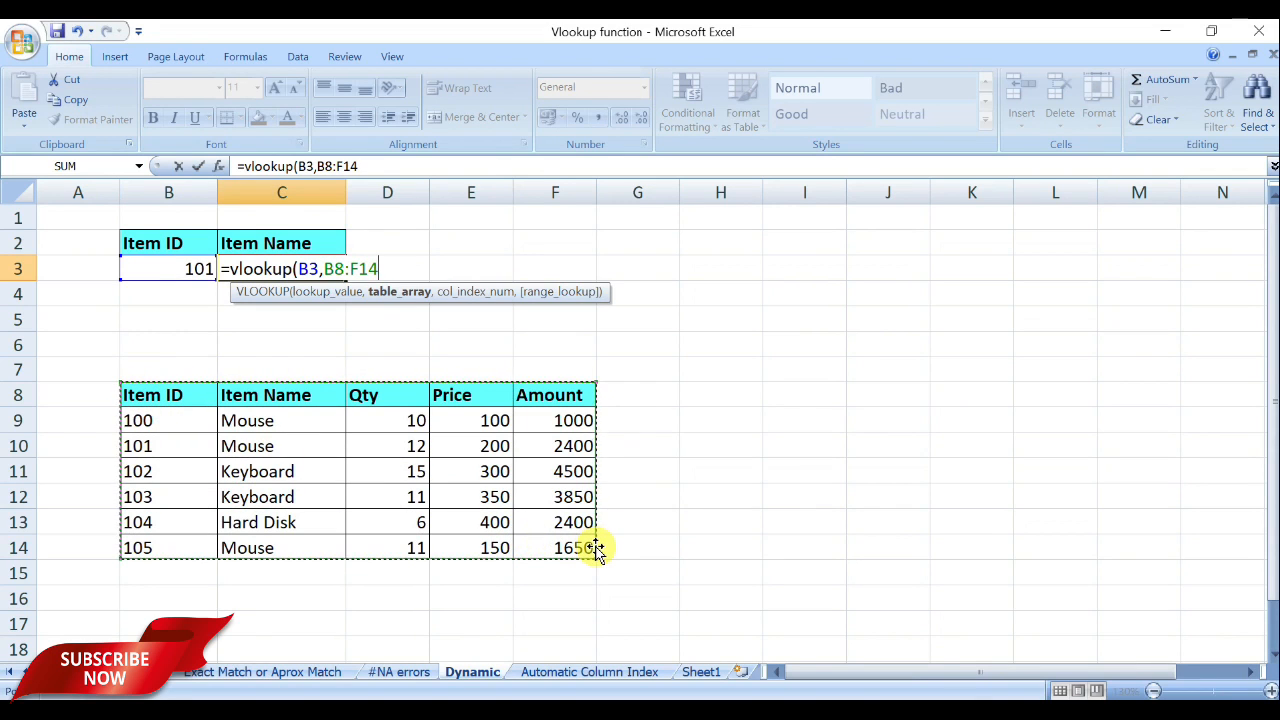
pyautogui.write(',')
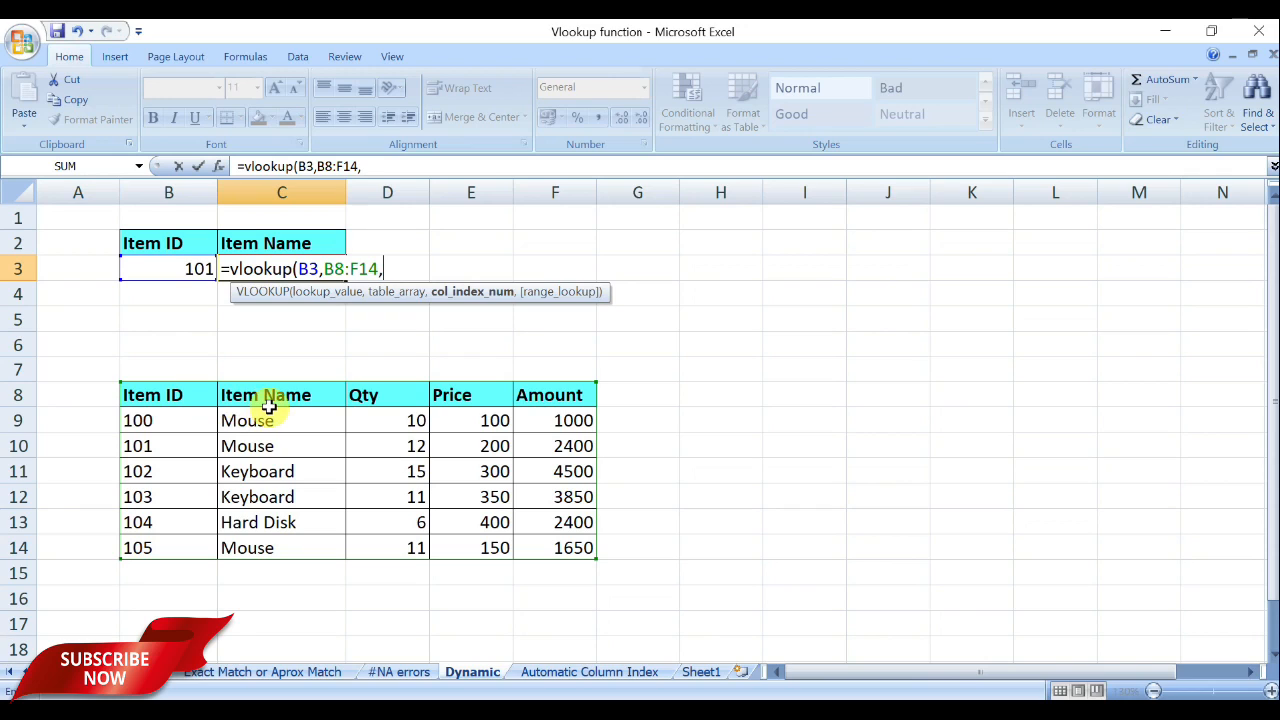
pyautogui.write('2')
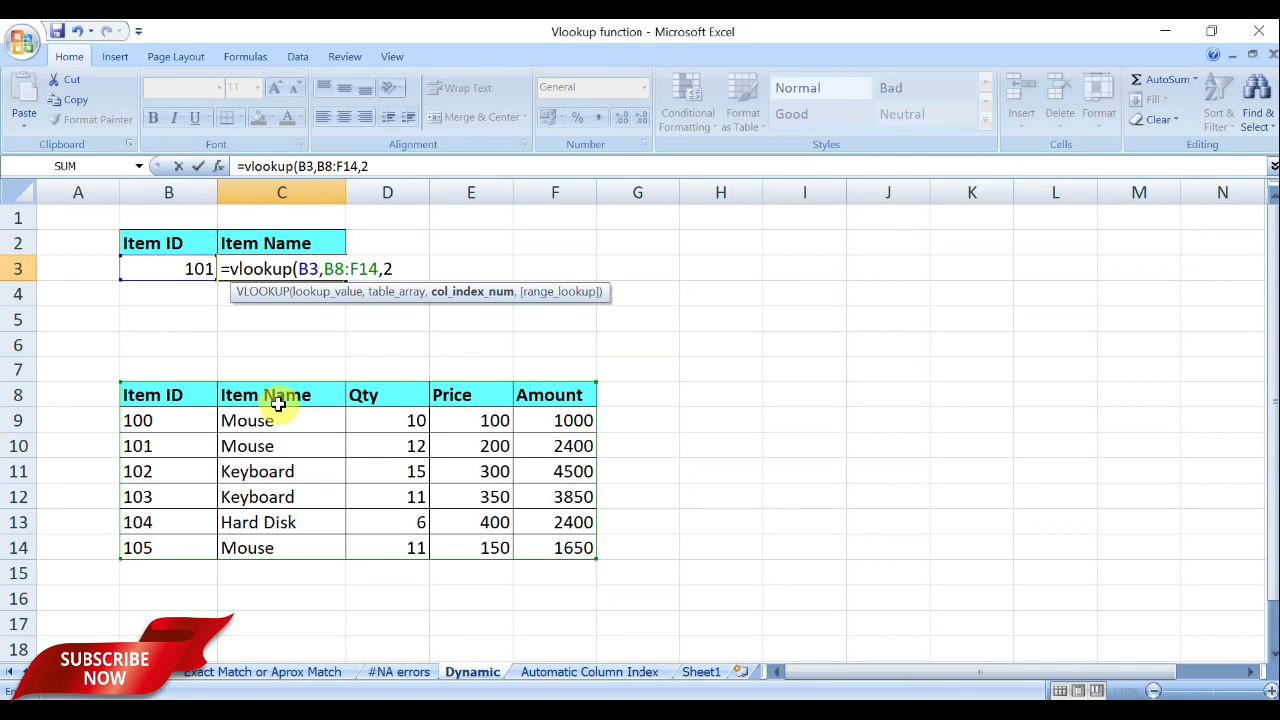
pyautogui.write(',')
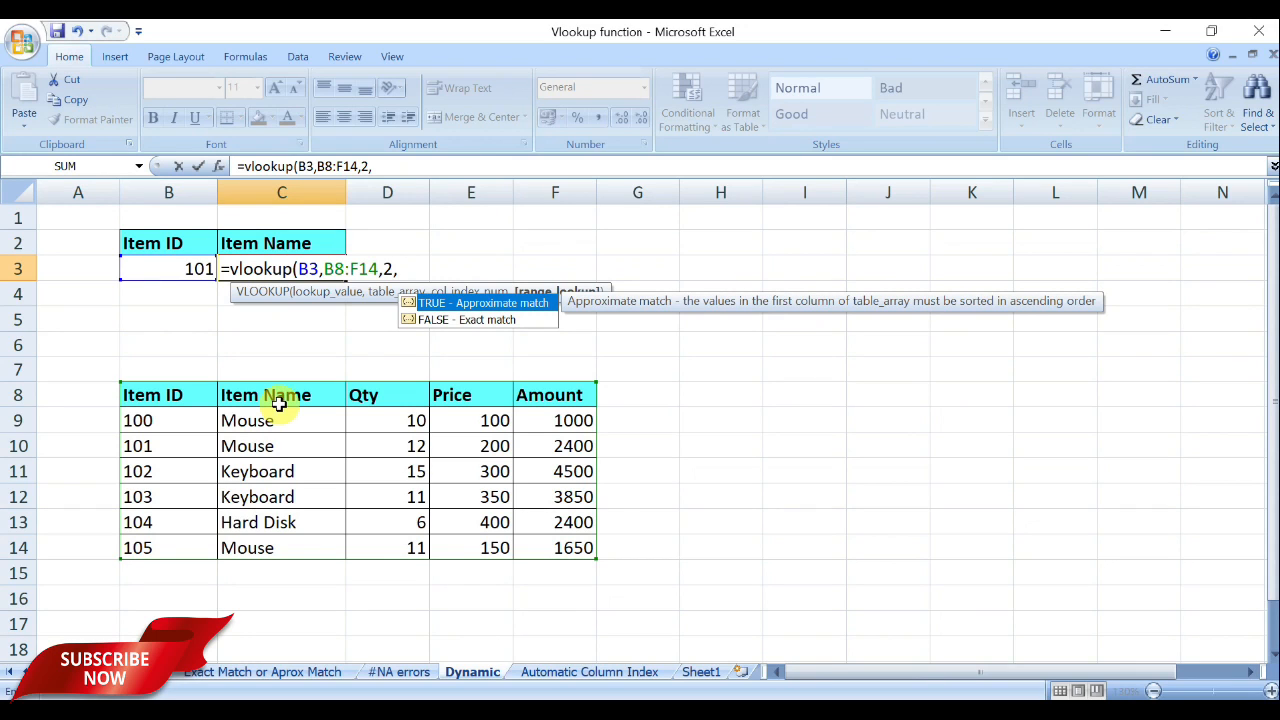
pyautogui.write('0')
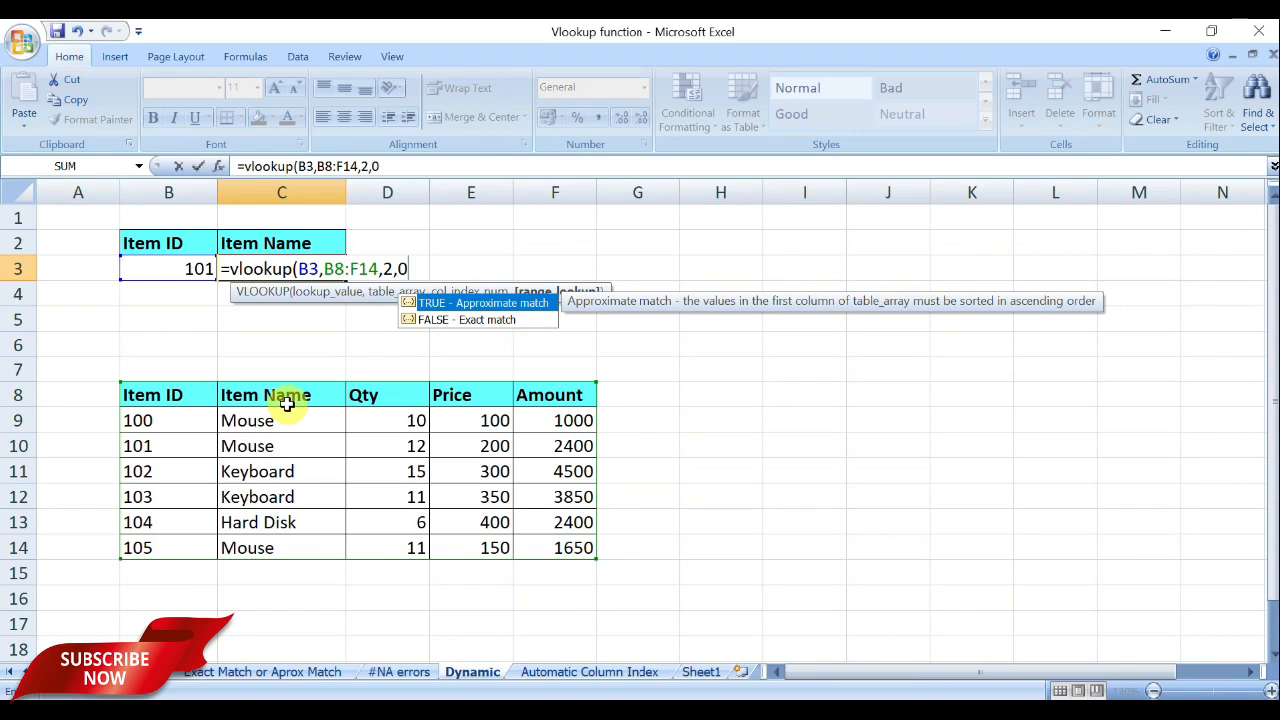
pyautogui.write(')')
pyautogui.press('Return')
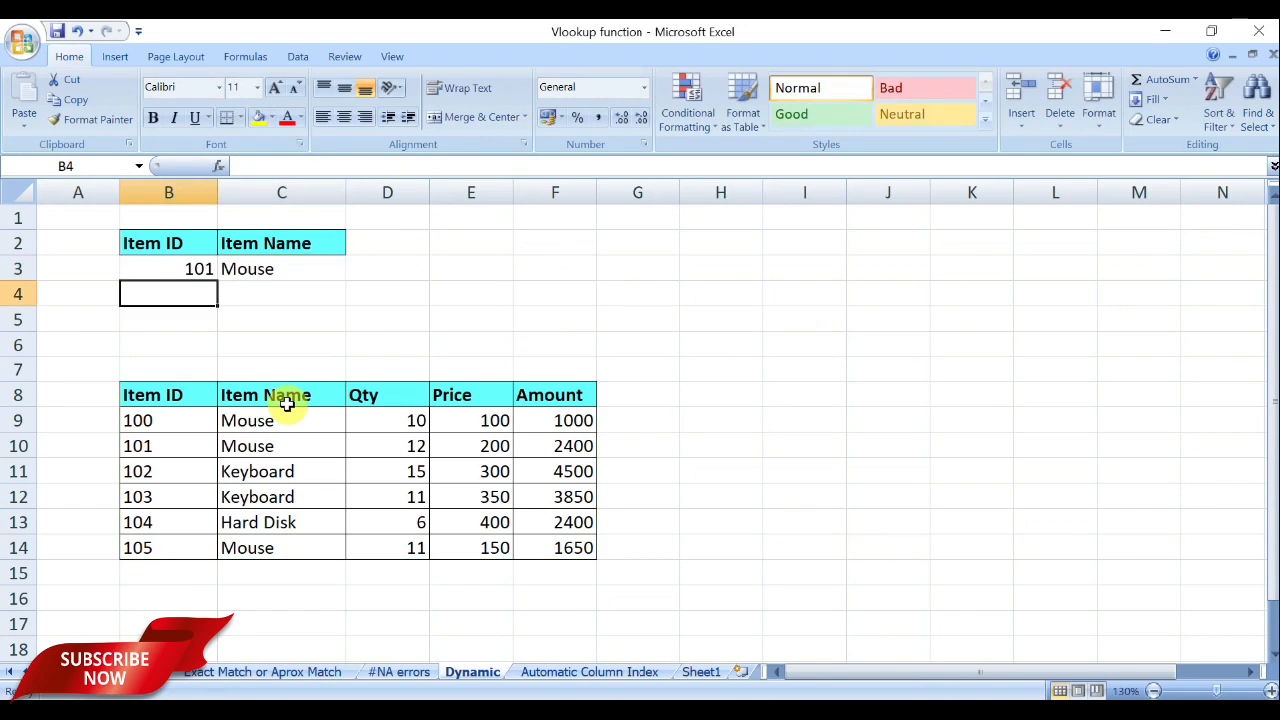
# Set the lookup Item ID in B3 to 106 and check it against the table's Item ID column.
pyautogui.click(193, 268)
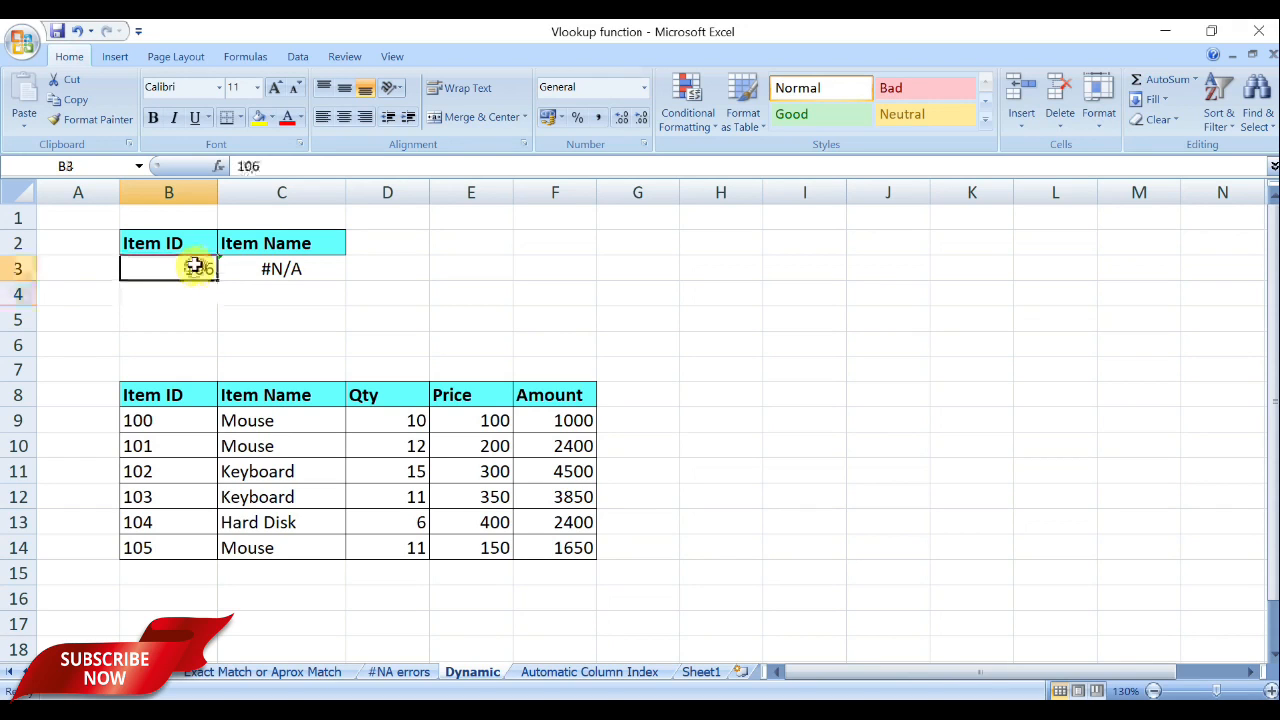
pyautogui.moveTo(151, 418); pyautogui.dragTo(151, 542)
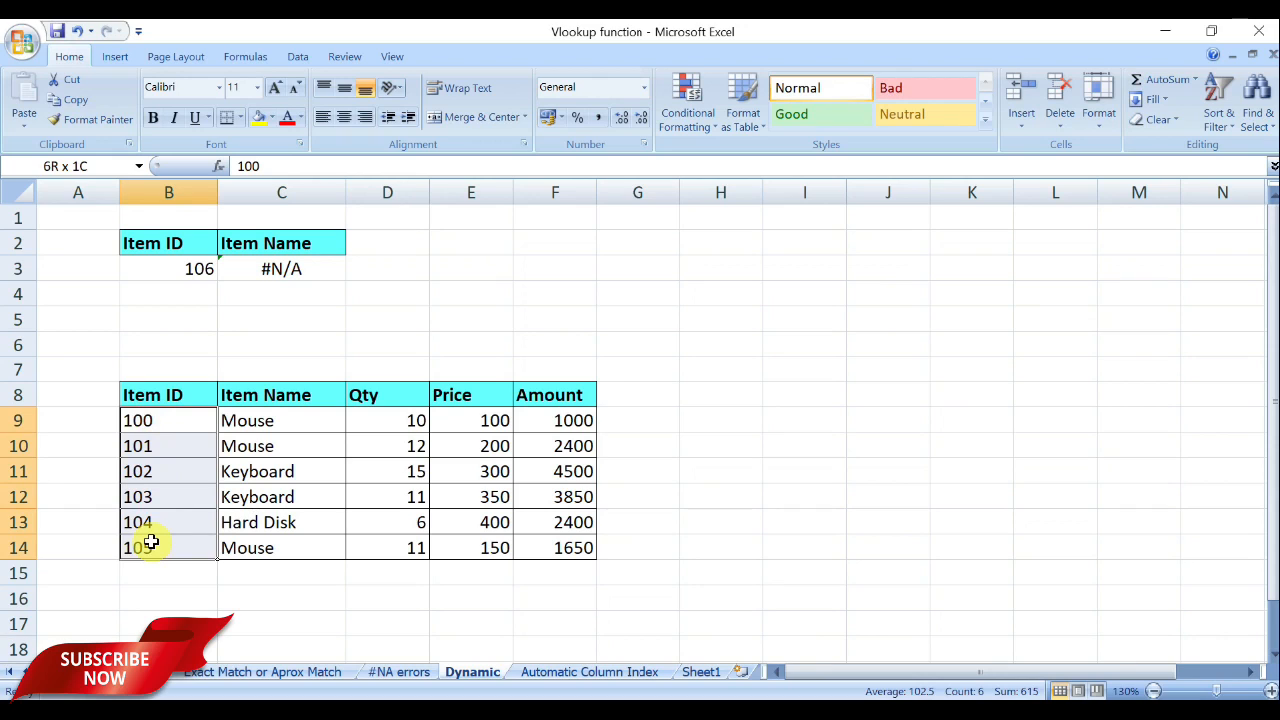
pyautogui.click(178, 546)
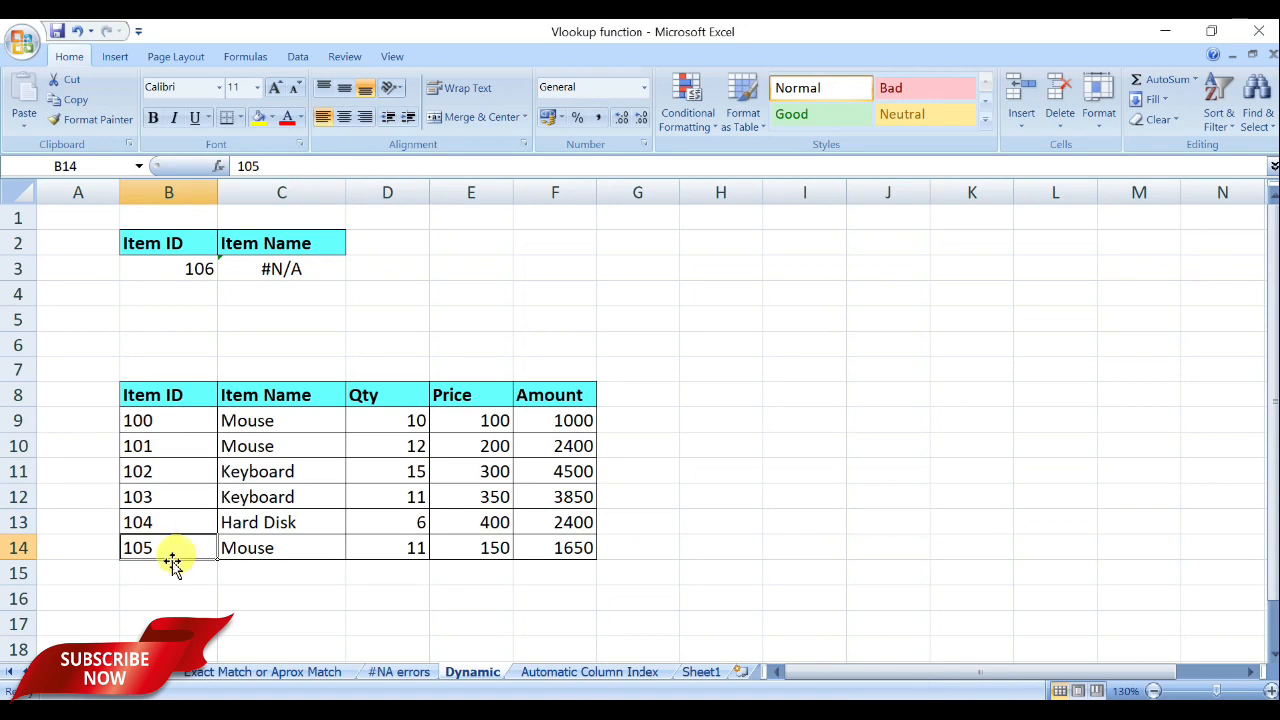
# Add a record in row 15 below the table with Item ID 106, Item Name Hard Disk, Qty 10 and Price 400.
pyautogui.click(168, 571)
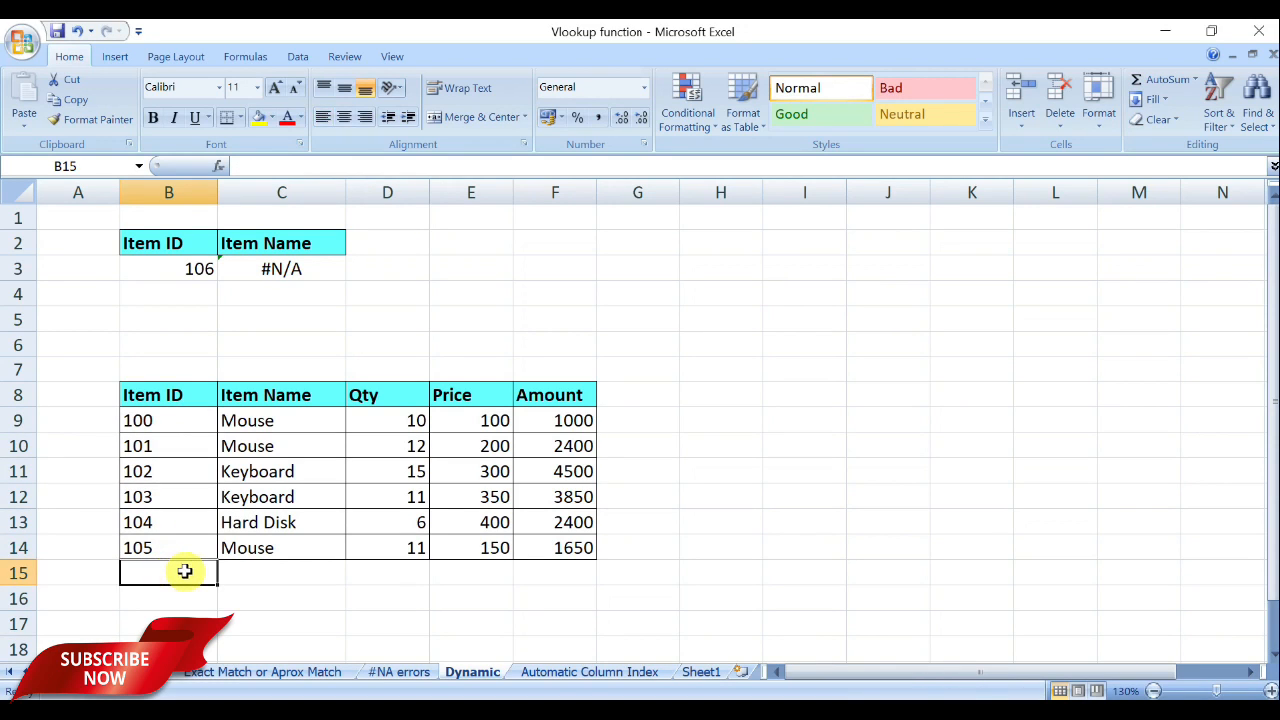
pyautogui.write('106')
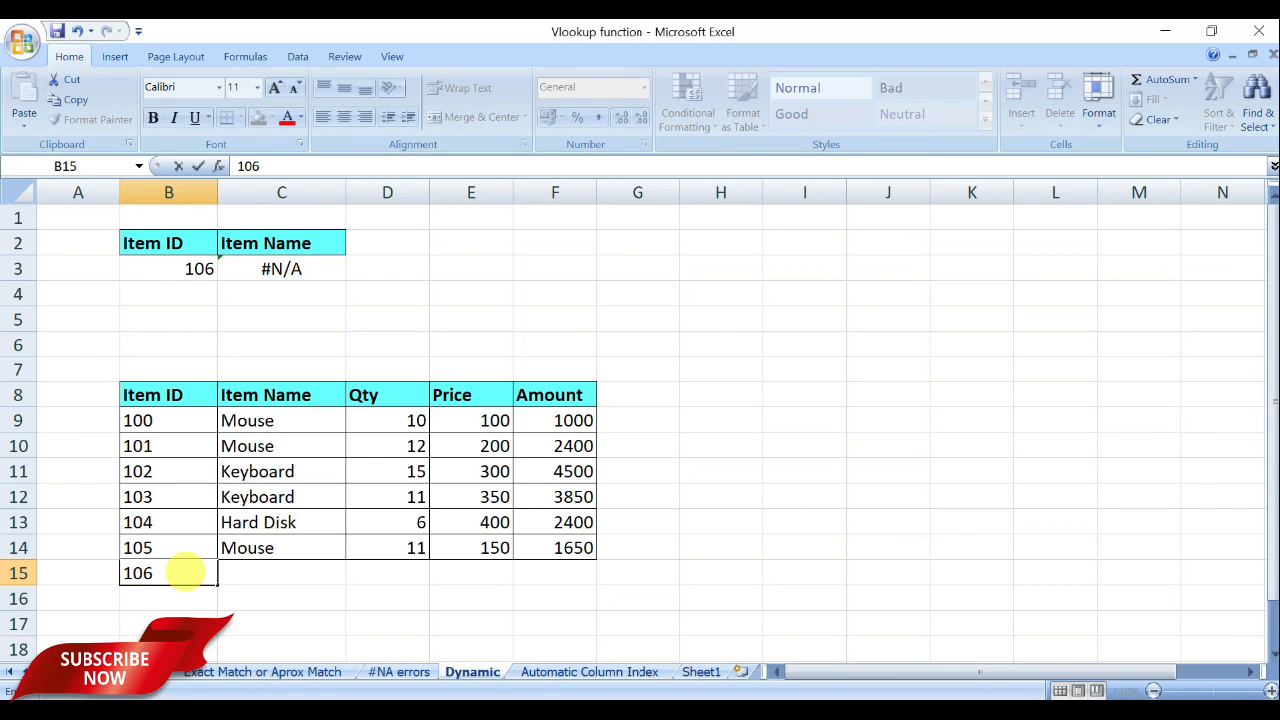
pyautogui.press('Tab')
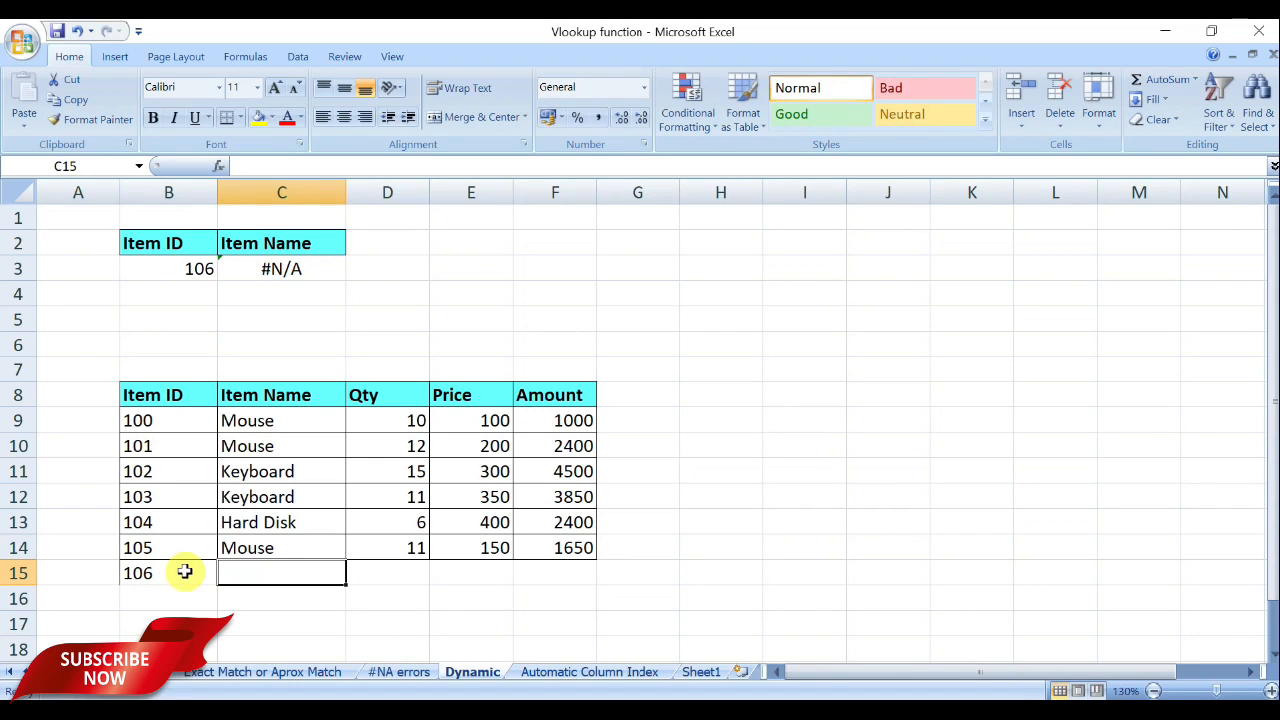
pyautogui.write('ha')
pyautogui.press('BackSpace')
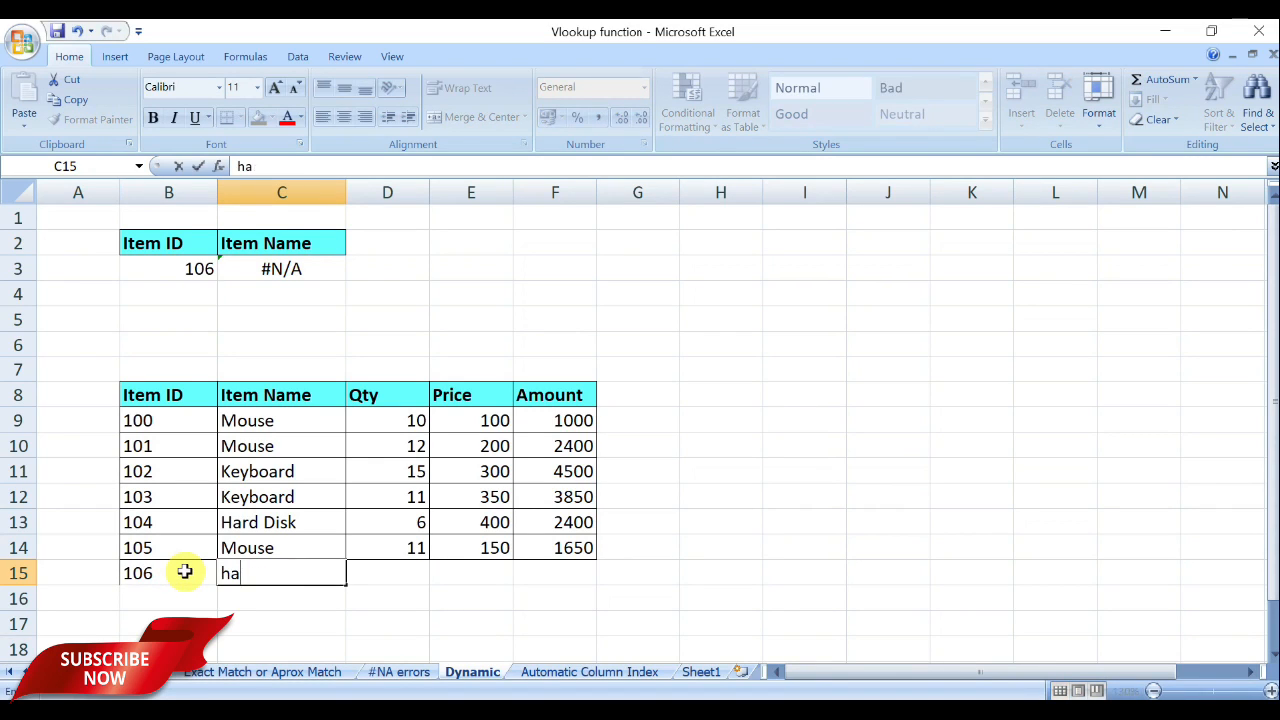
pyautogui.write('r')
pyautogui.press('Tab')
pyautogui.write('10')
pyautogui.press('Tab')
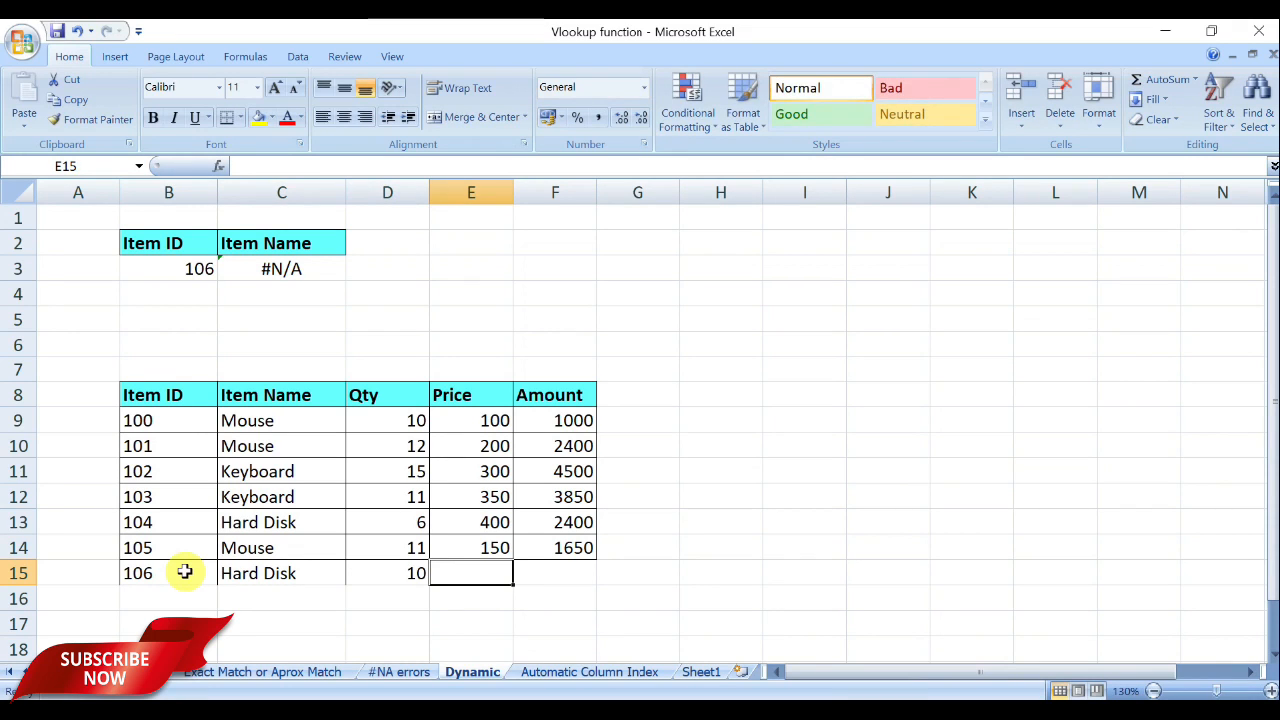
pyautogui.write('4000')
pyautogui.press('BackSpace')
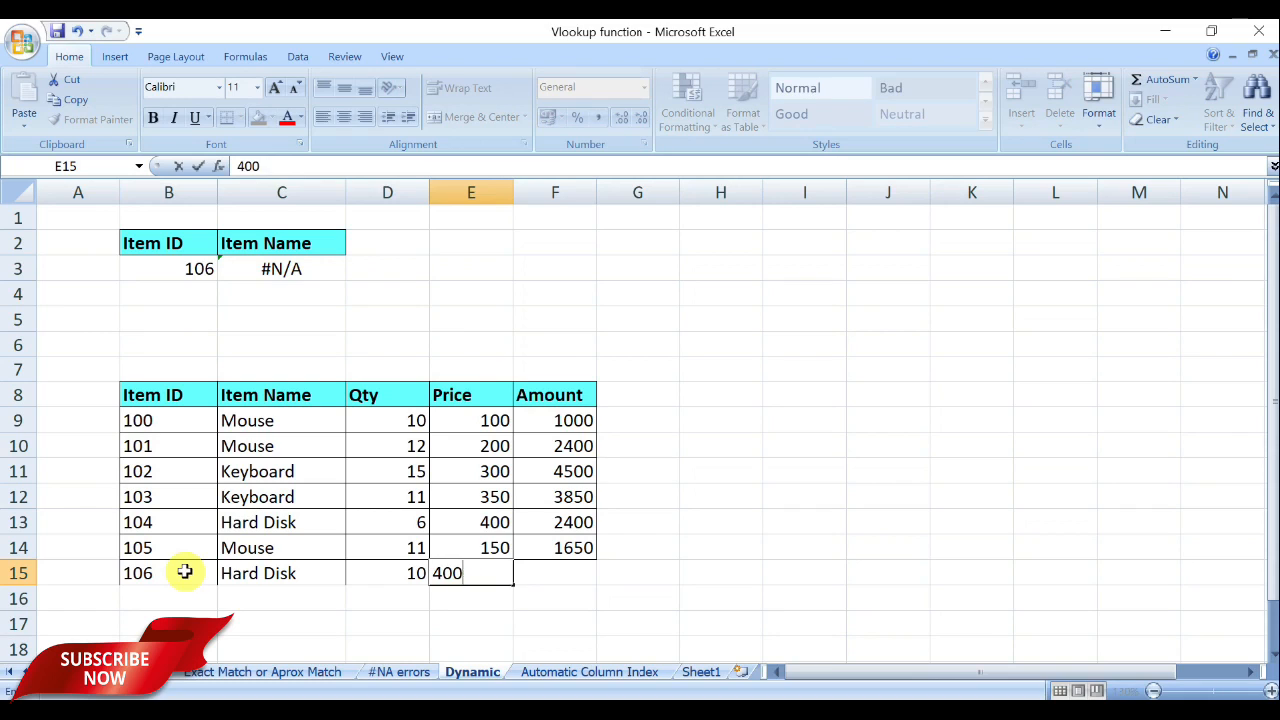
pyautogui.press('Tab')
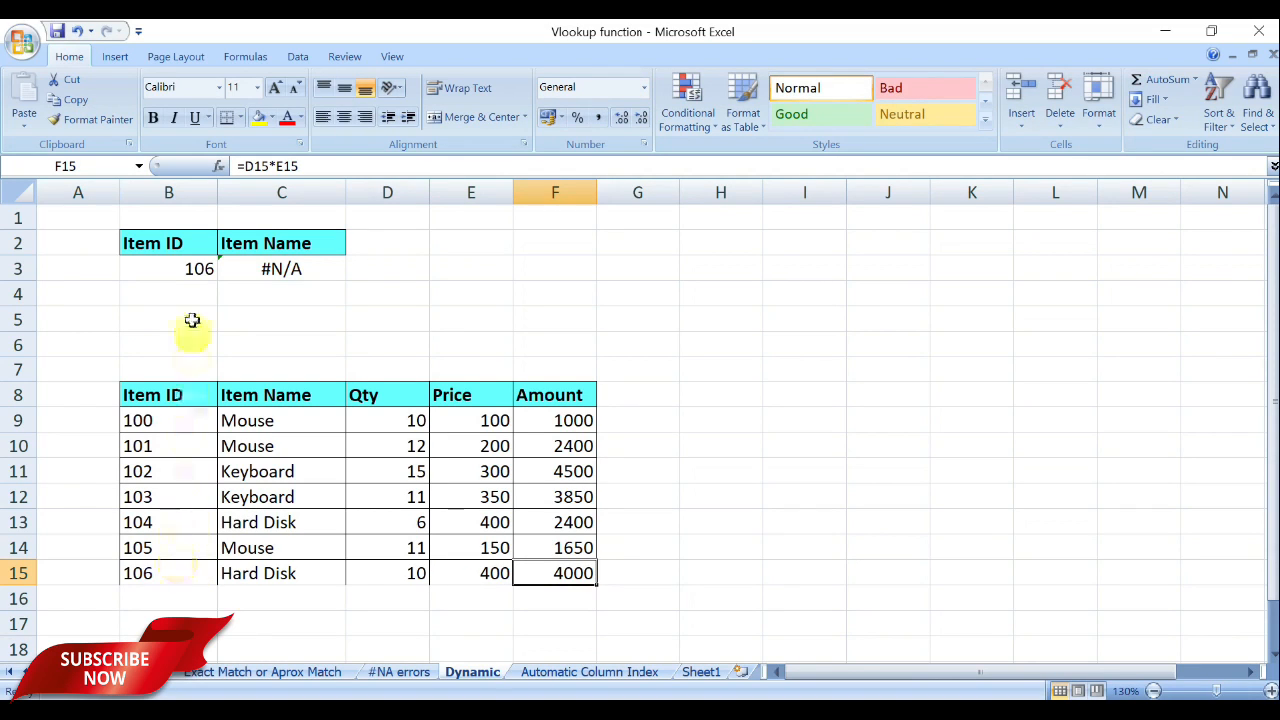
# Re-enter 106 as the lookup Item ID in B3 to test the formula against the added record.
pyautogui.click(194, 271)
pyautogui.write('106')
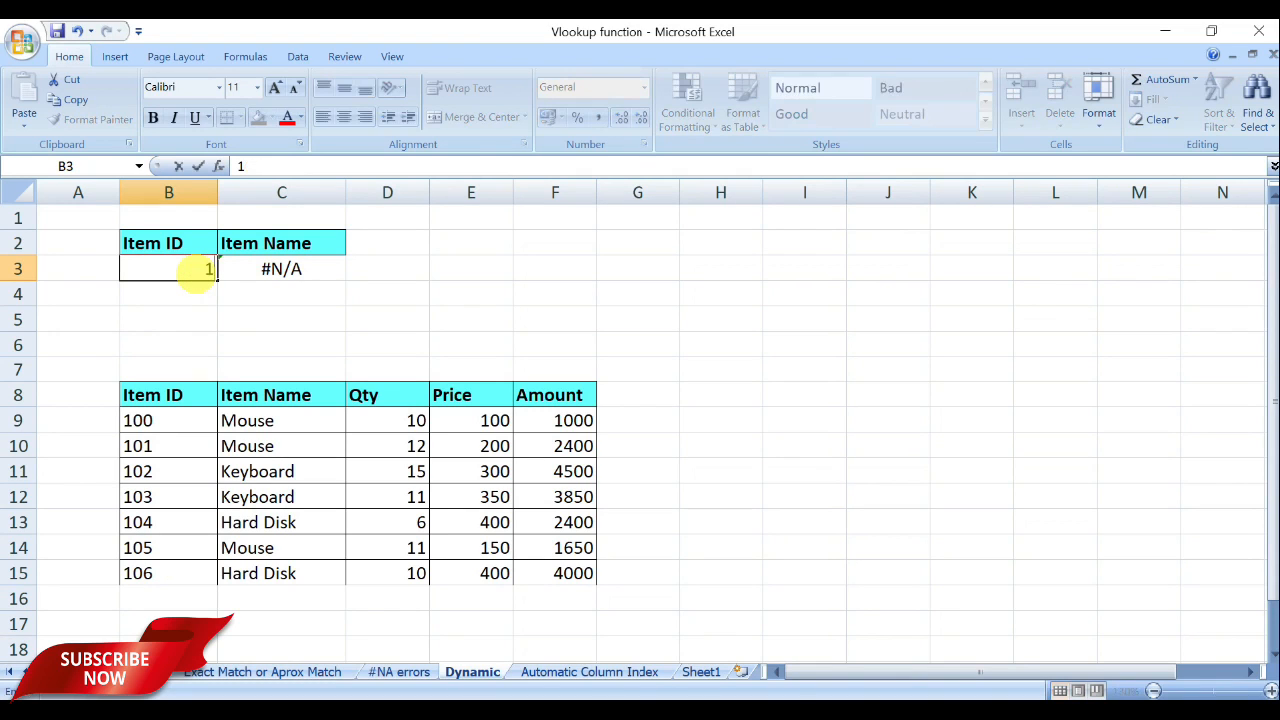
pyautogui.press('Return')
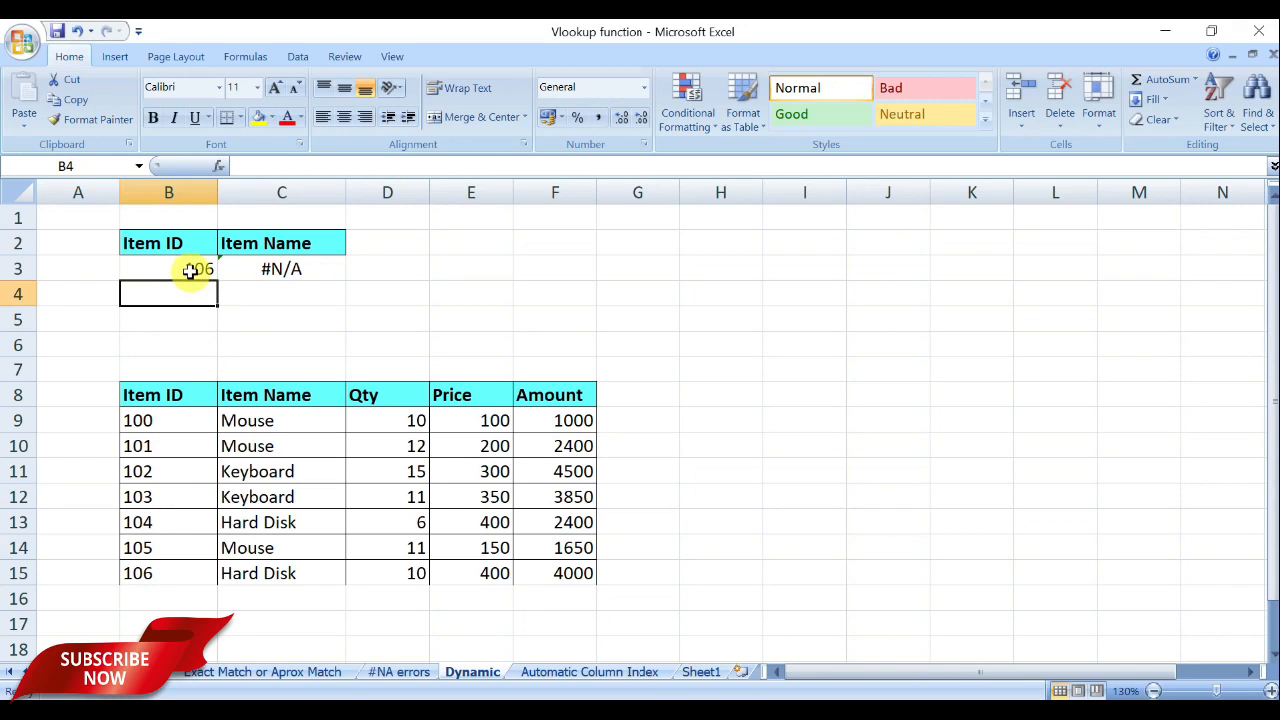
# Change the VLOOKUP table array in C3 to B8:F15 so it includes the Item ID 106 record.
pyautogui.doubleClick(286, 267)
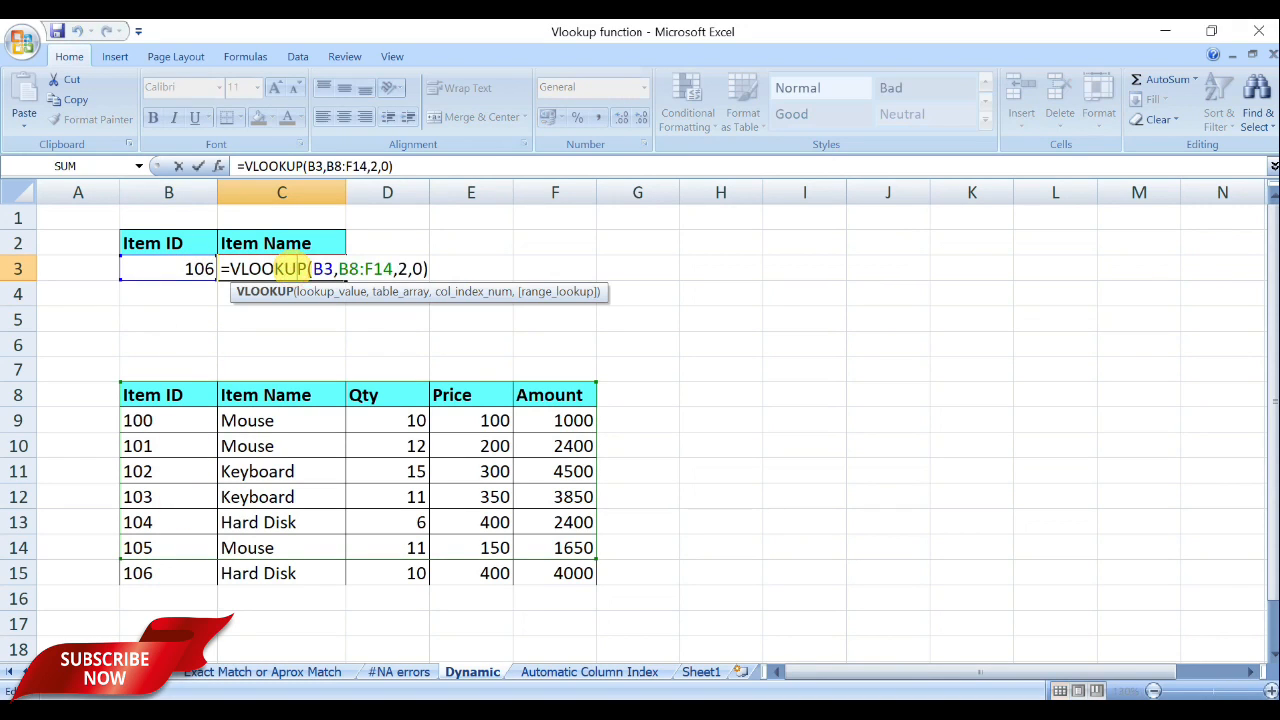
pyautogui.click(343, 268)
pyautogui.moveTo(341, 268); pyautogui.dragTo(395, 268)
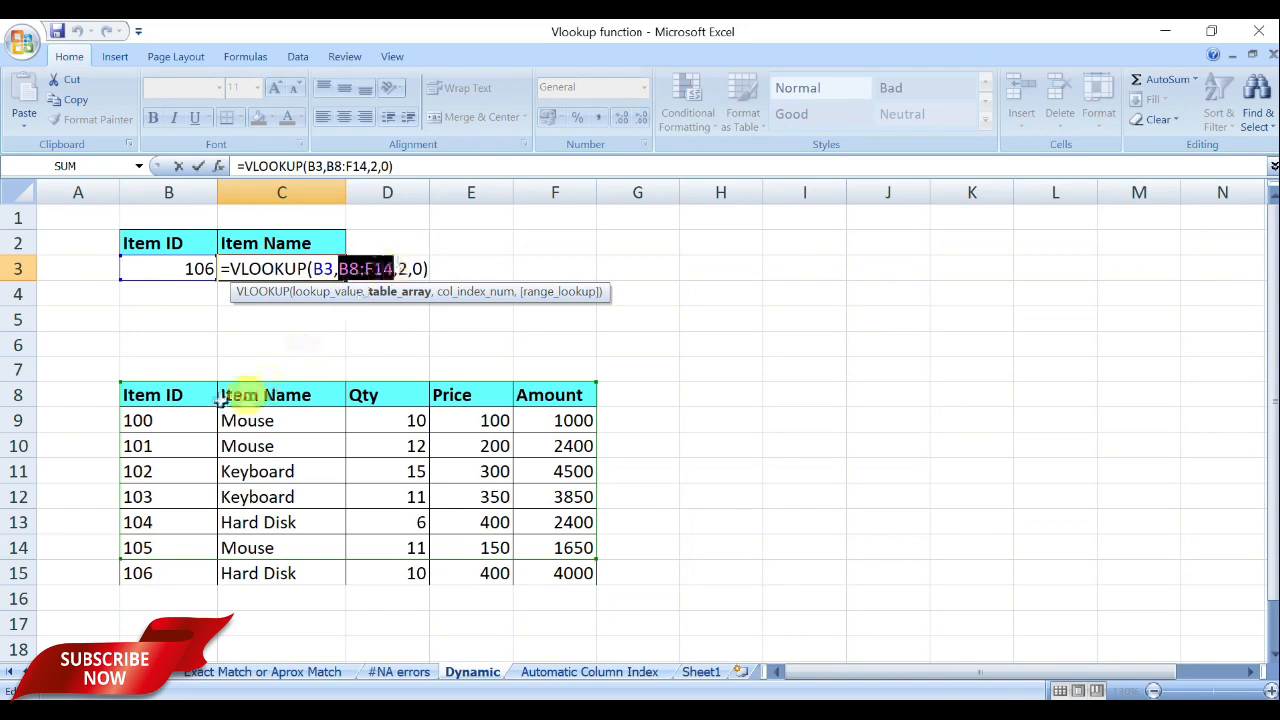
pyautogui.moveTo(137, 394); pyautogui.dragTo(532, 573)
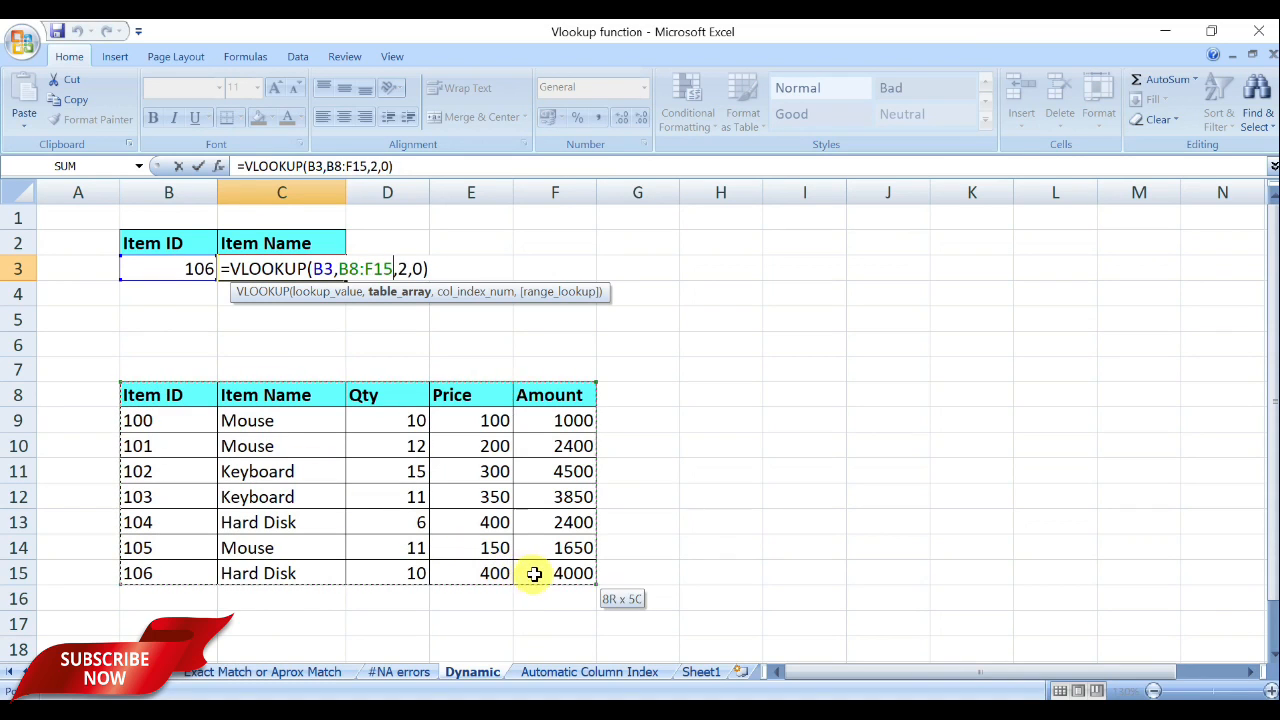
pyautogui.press('Return')
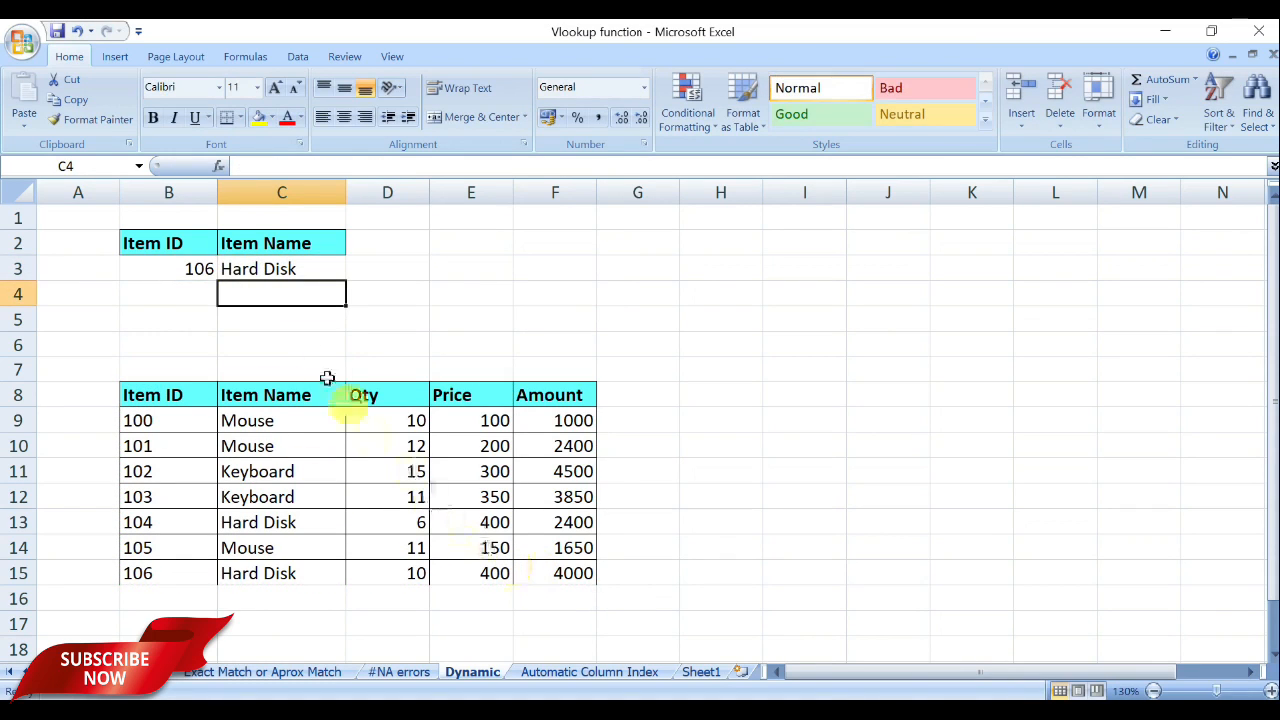
pyautogui.click(290, 270)
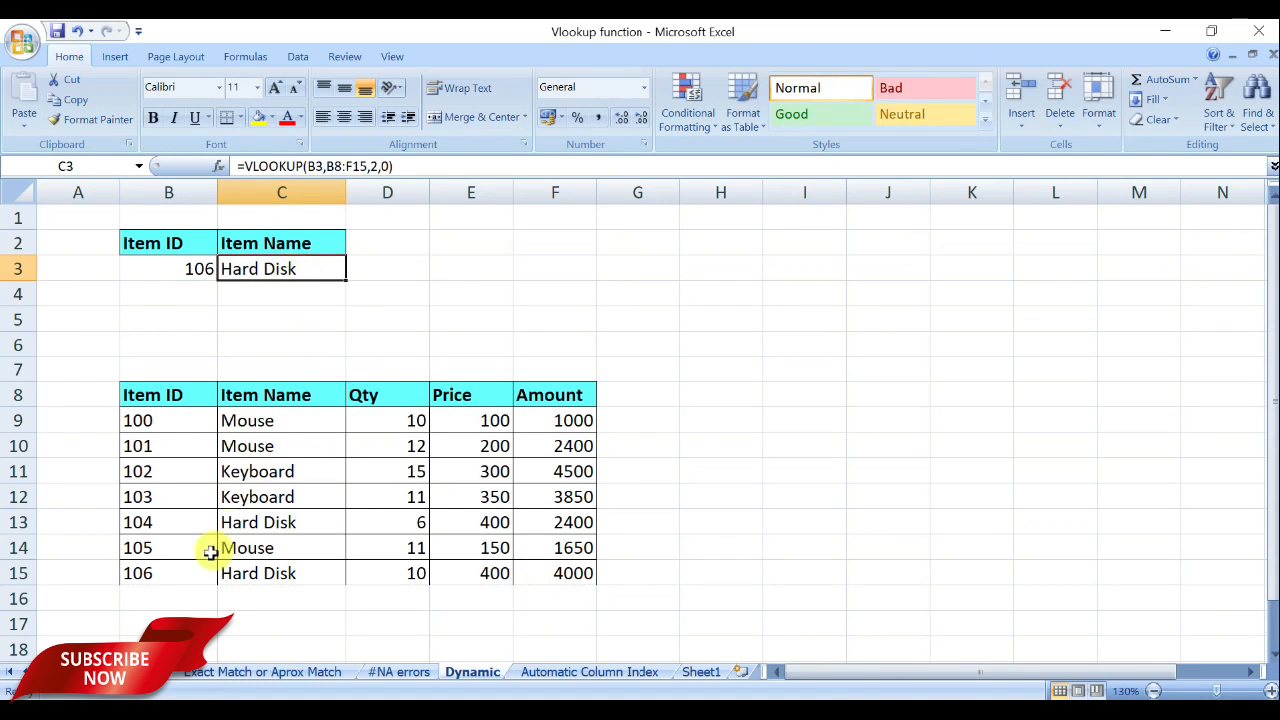
# Add a record in row 16 with Item ID 107, Item Name Keyboard, Qty 12 and Price 140.
pyautogui.click(185, 595)
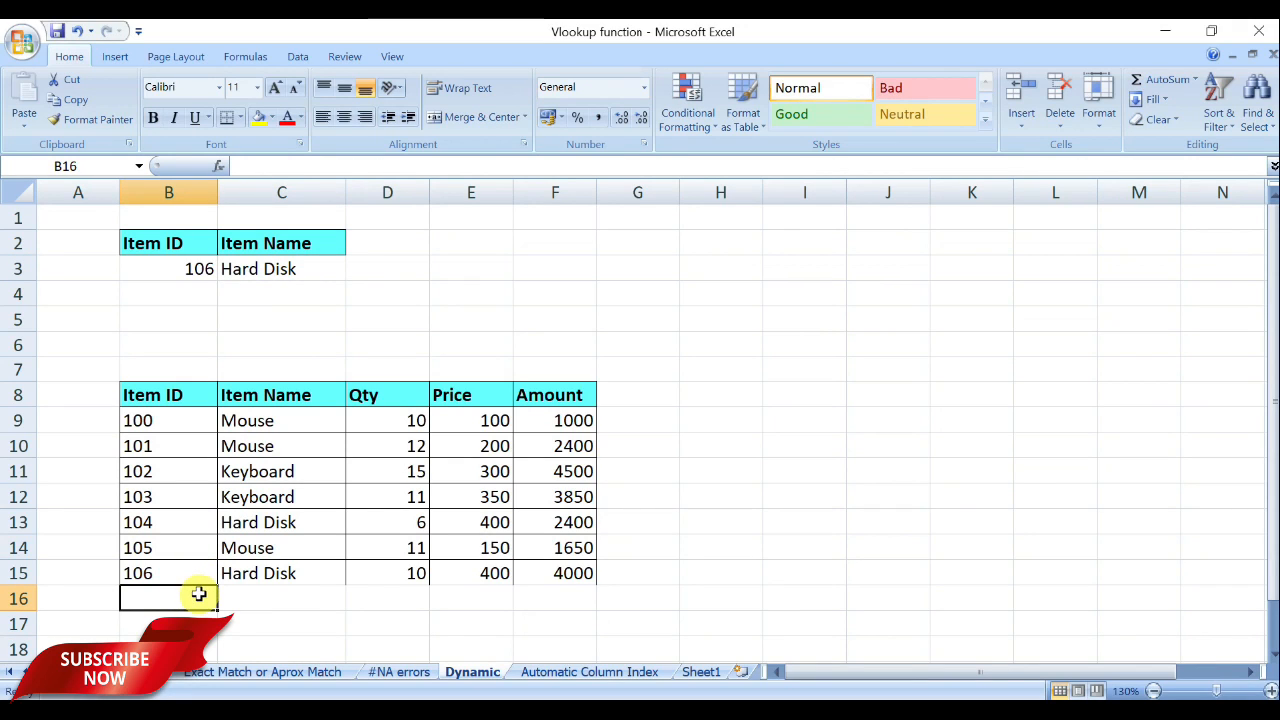
pyautogui.write('10')
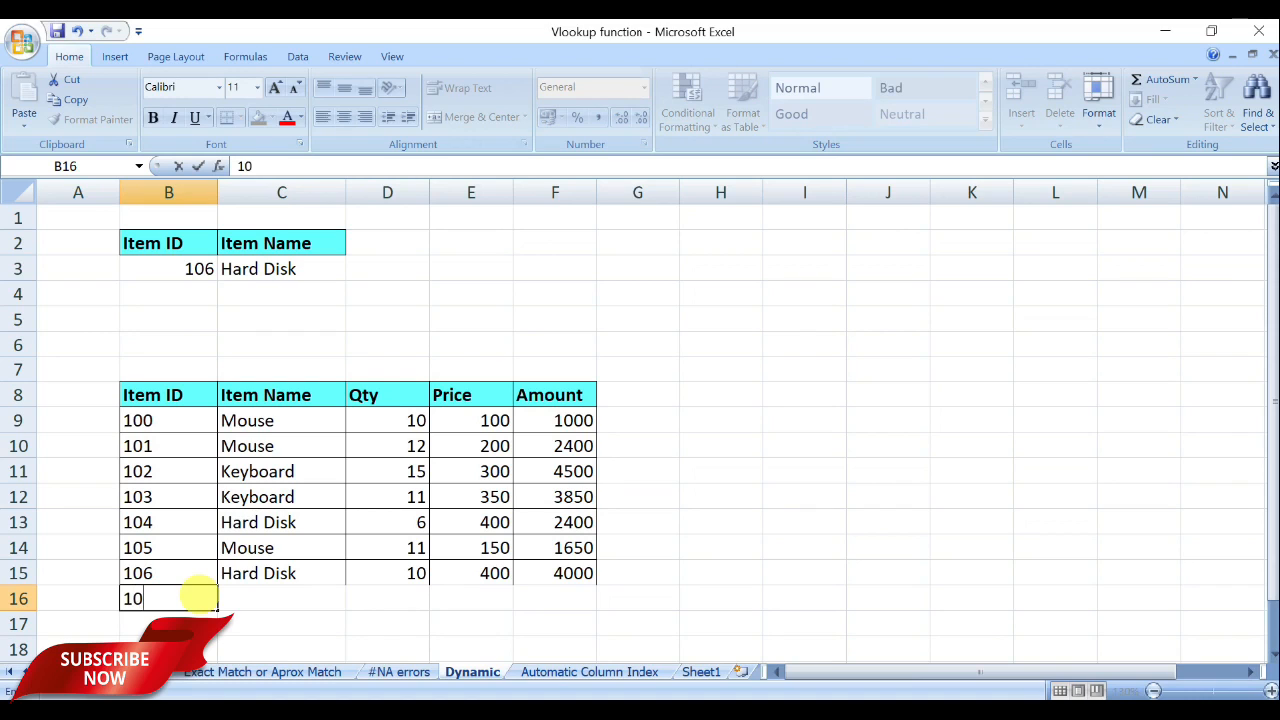
pyautogui.write('7')
pyautogui.press('Tab')
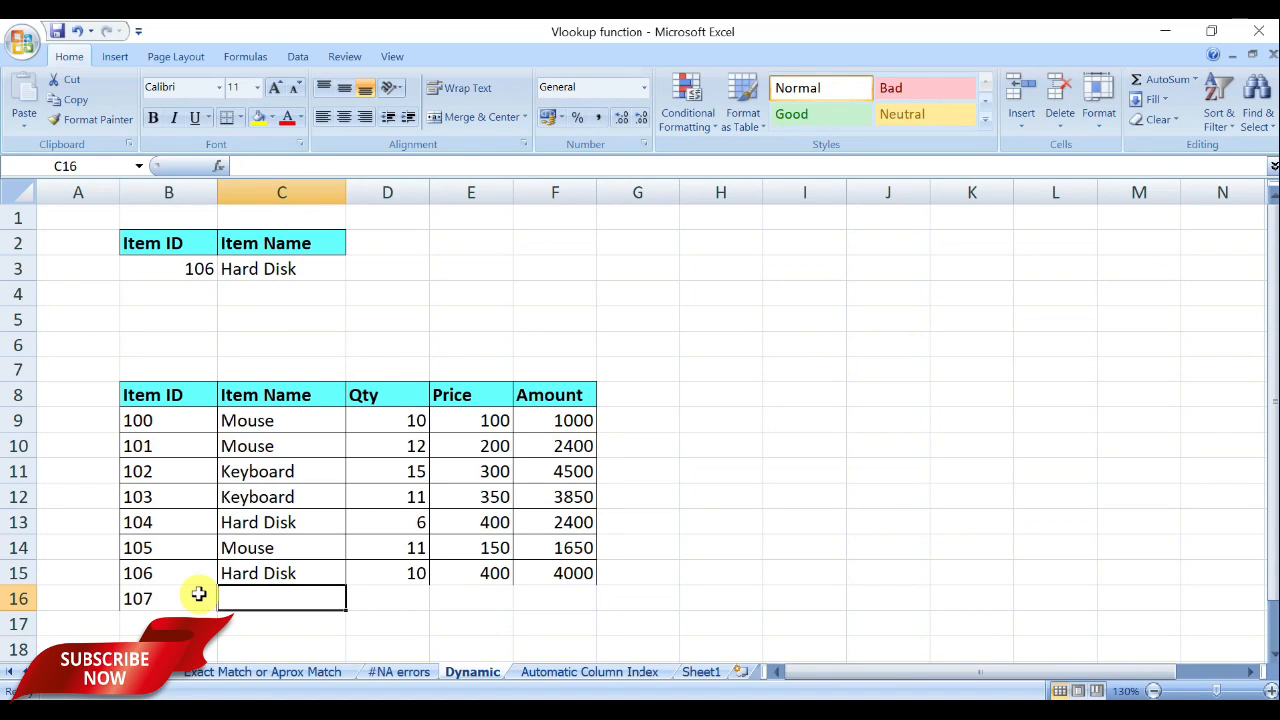
pyautogui.write('Keyboard')
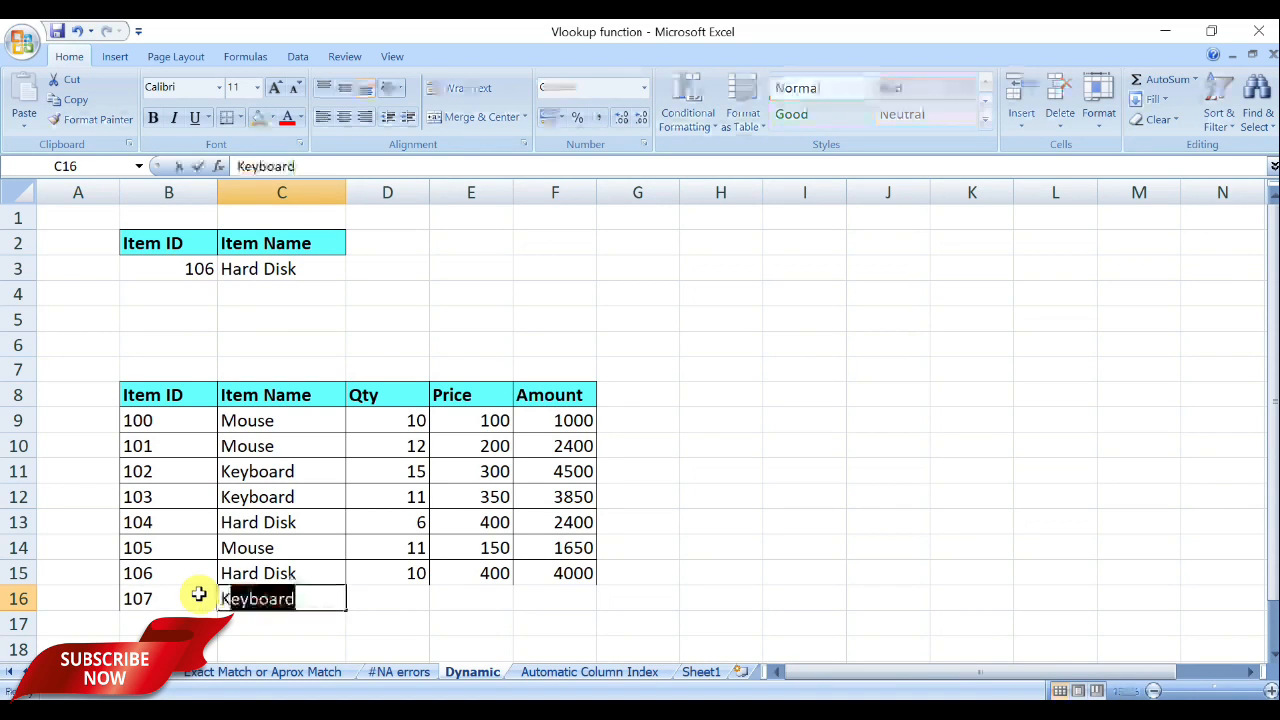
pyautogui.press('Tab')
pyautogui.write('12')
pyautogui.press('Tab')
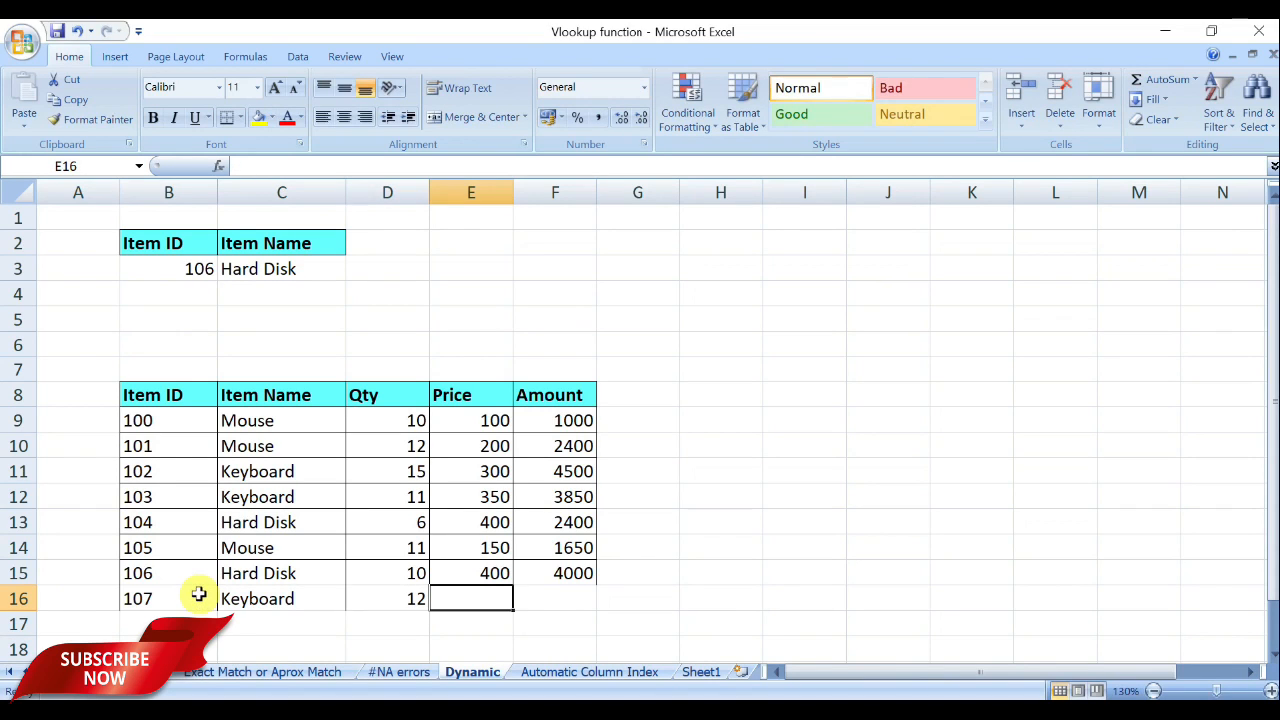
pyautogui.write('140')
pyautogui.press('Tab')
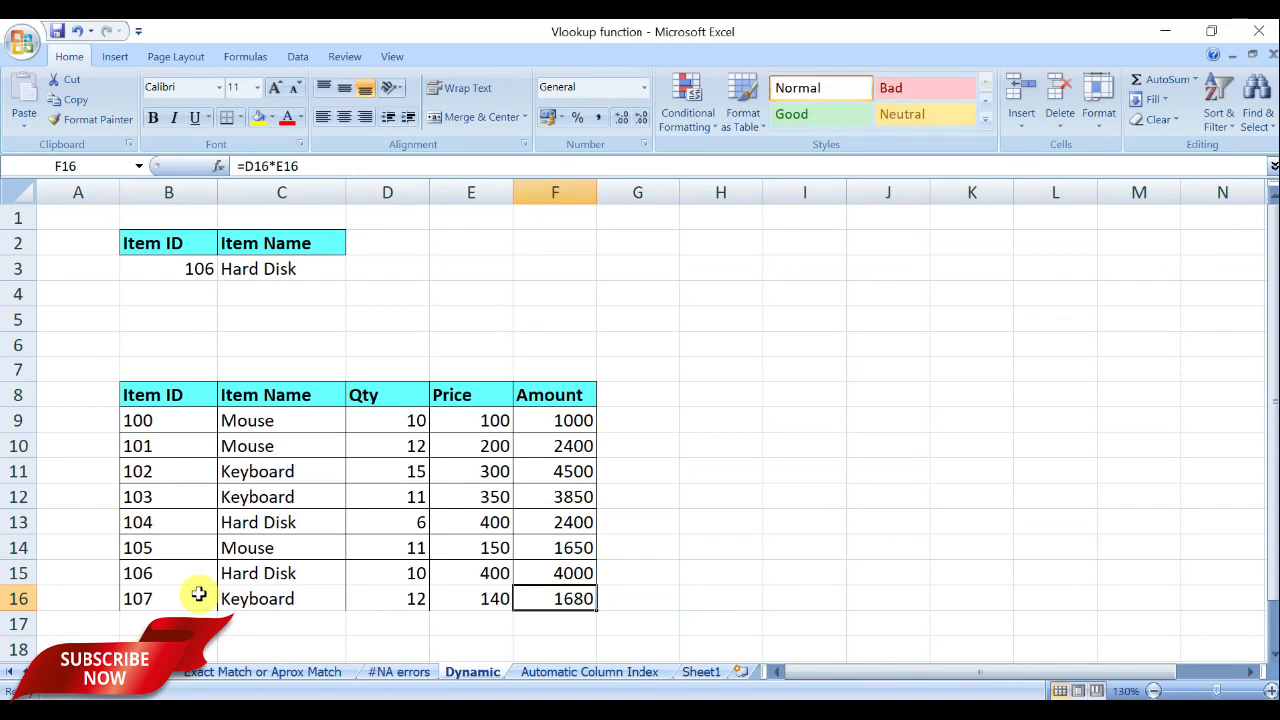
# Enter 107 as the lookup Item ID in B3 to test the formula against the record in row 16.
pyautogui.click(177, 269)
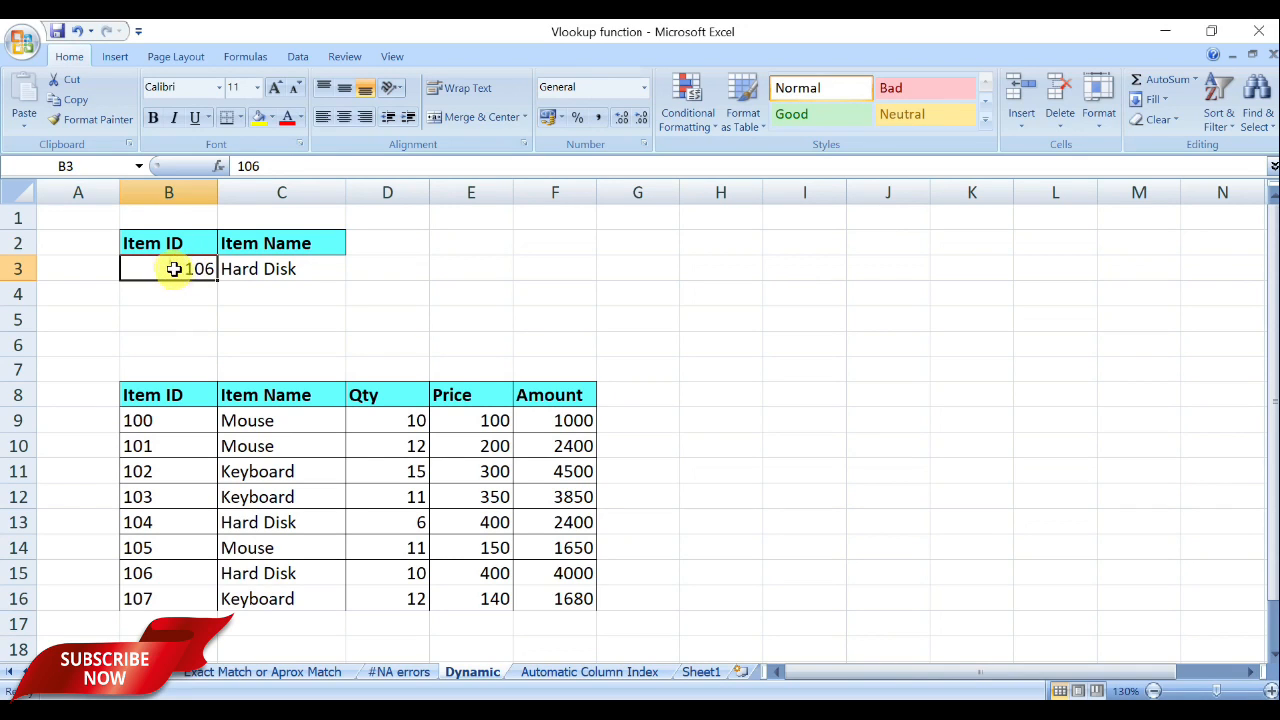
pyautogui.write('107')
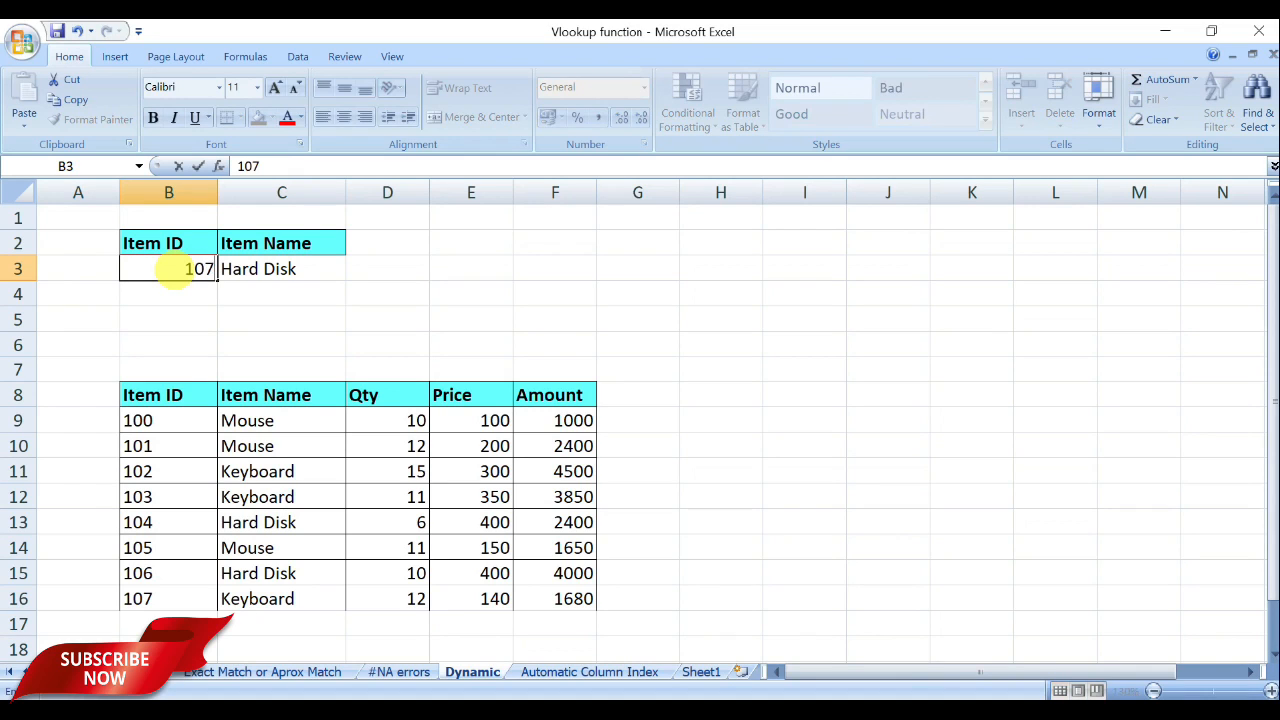
pyautogui.press('Return')
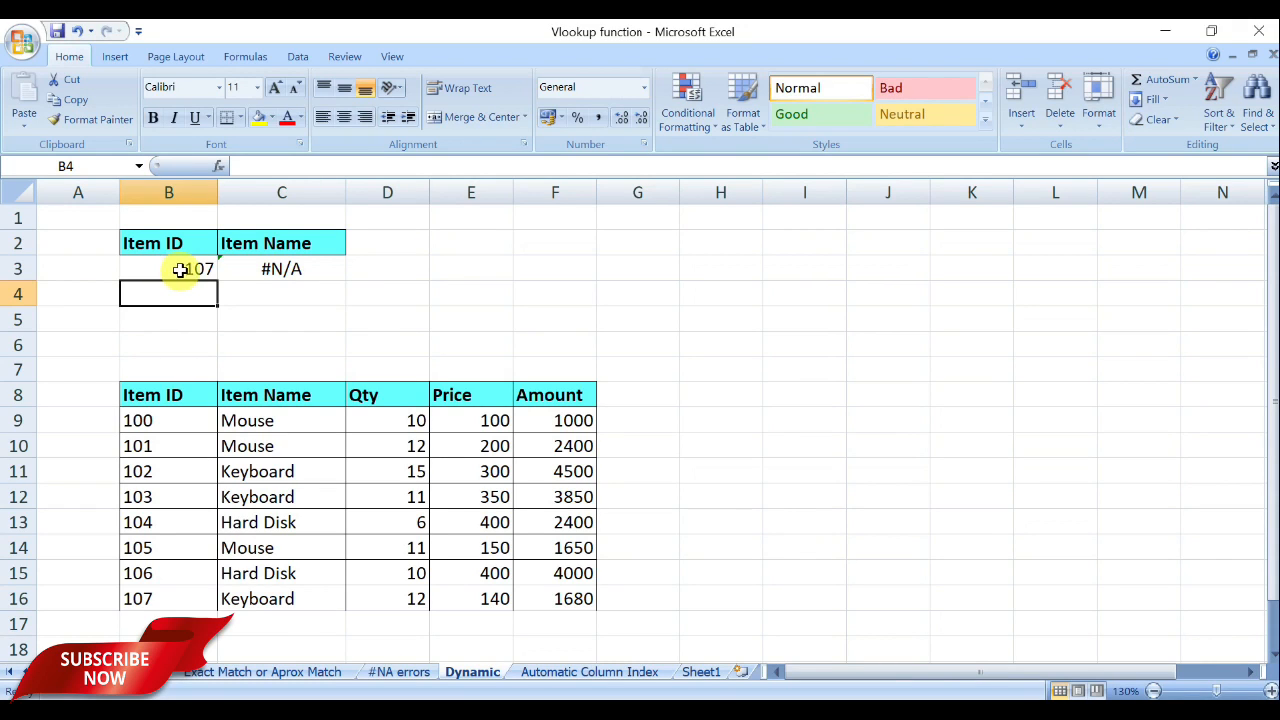
# Clear the added records in B15:F16, along with the VLOOKUP formula in C3 and the lookup Item ID in B3.
pyautogui.click(189, 572)
pyautogui.moveTo(189, 572); pyautogui.dragTo(577, 597)
pyautogui.press('Delete')
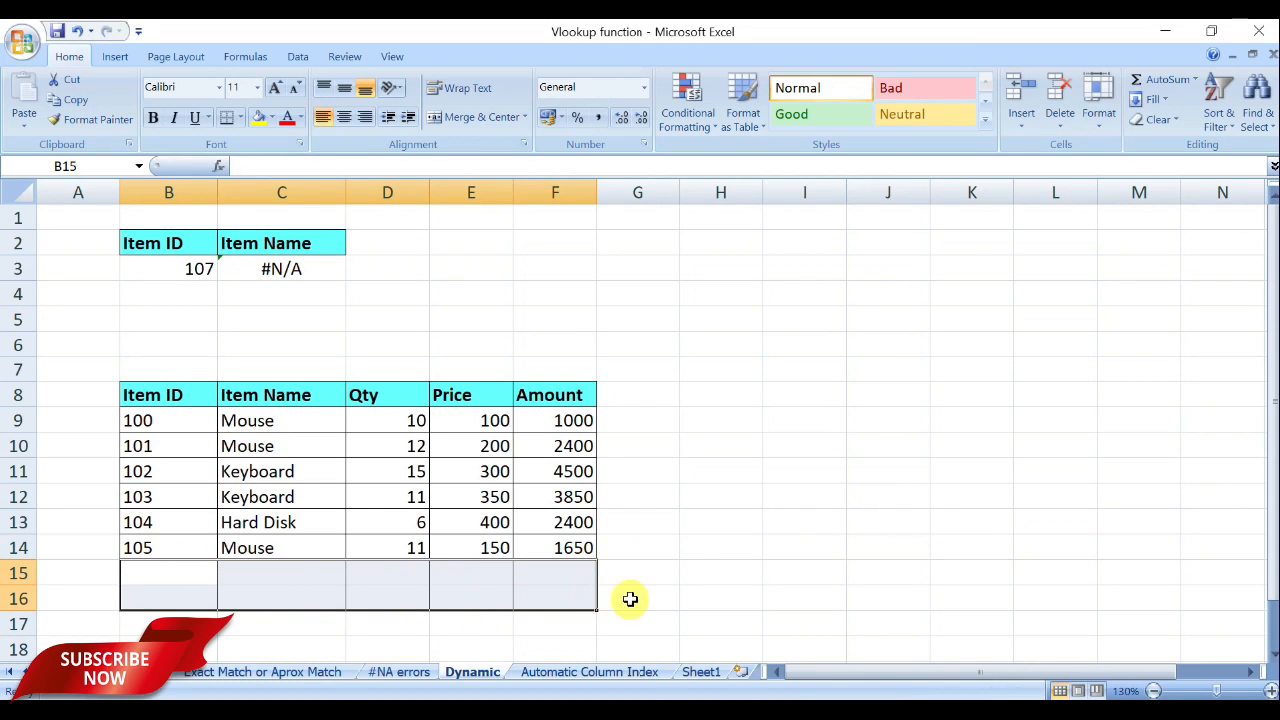
pyautogui.click(275, 272)
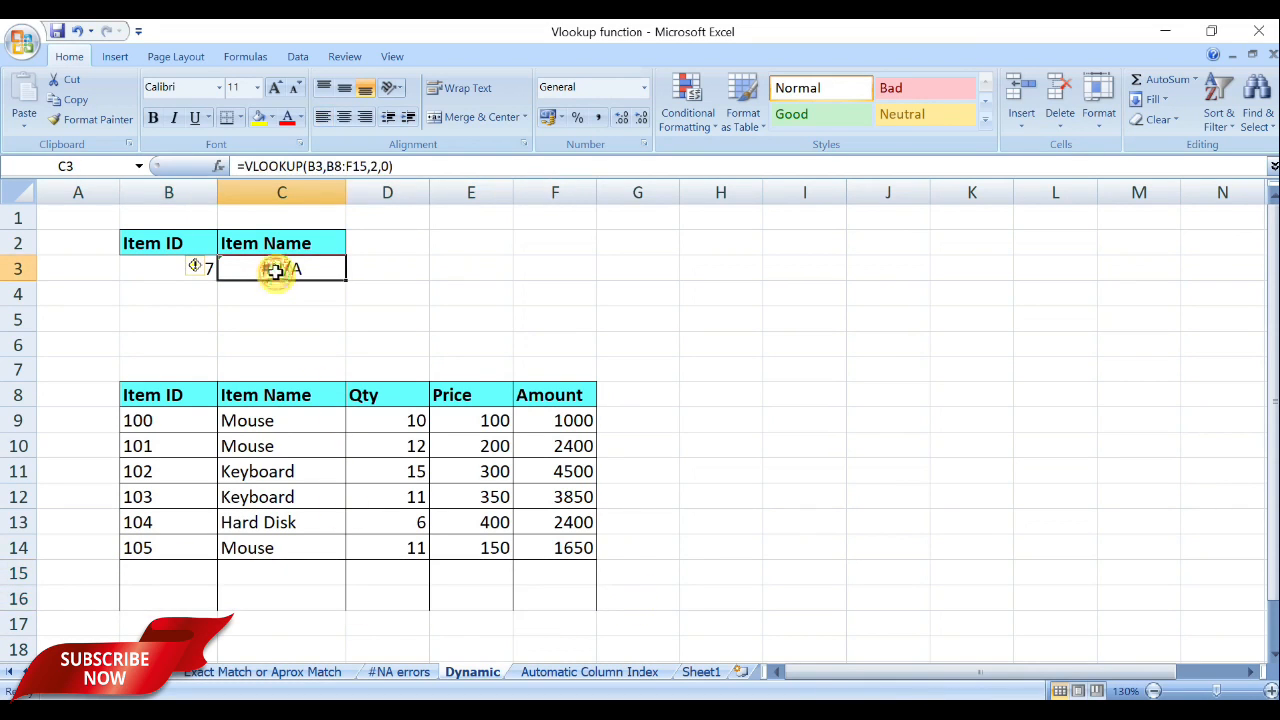
pyautogui.press('Delete')
pyautogui.click(205, 272)
pyautogui.press('Delete')
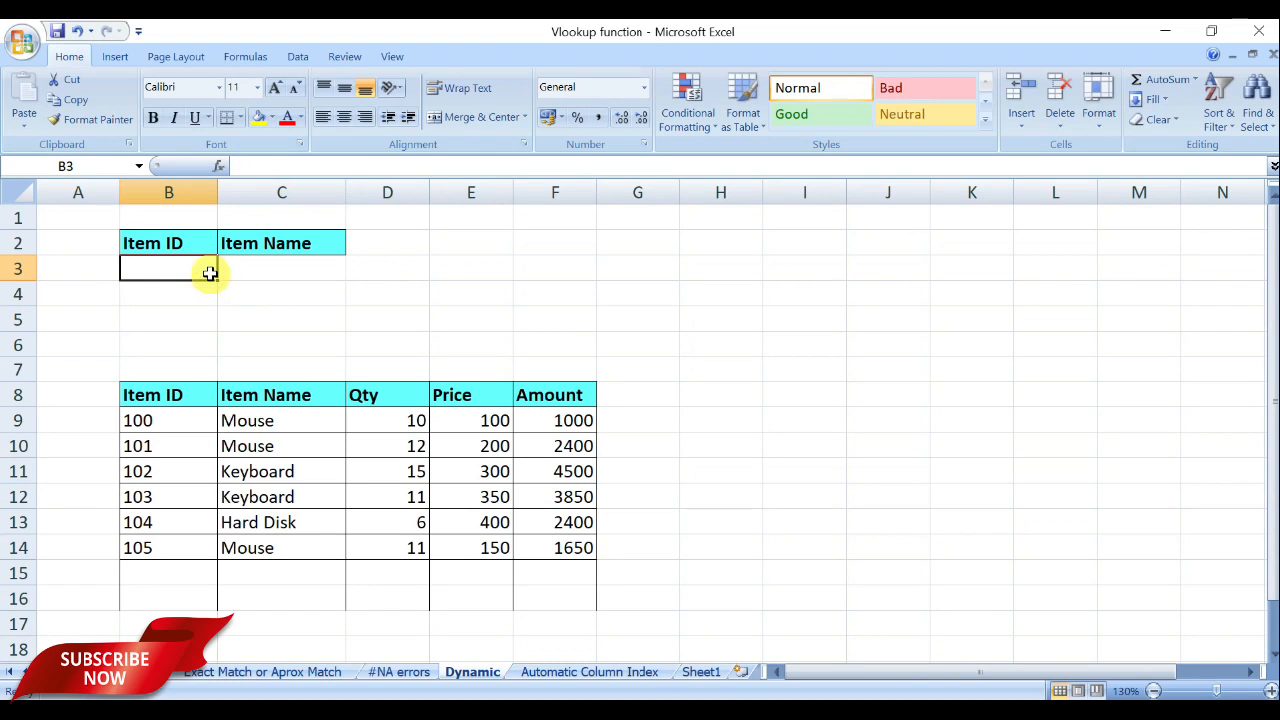
# Convert the data range B8:F14 into an Excel table that has headers.
pyautogui.click(185, 420)
pyautogui.moveTo(140, 398); pyautogui.dragTo(545, 550)
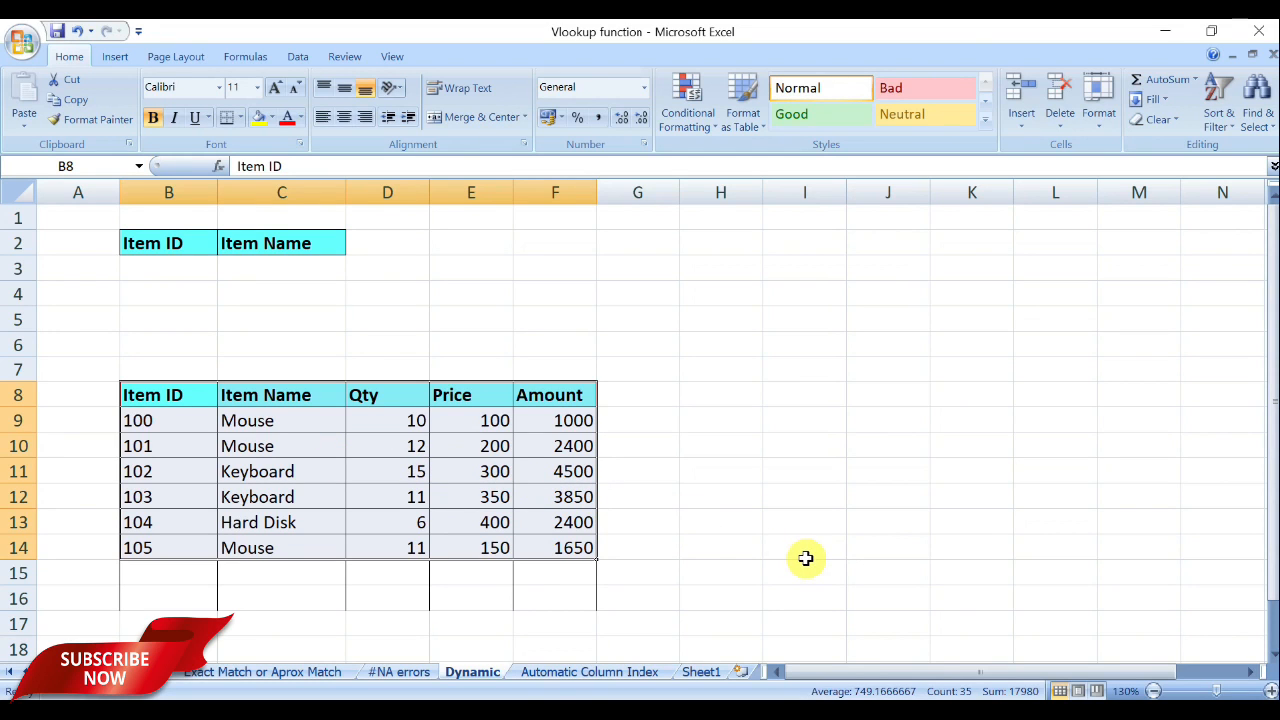
pyautogui.hotkey('ctrl', 't')
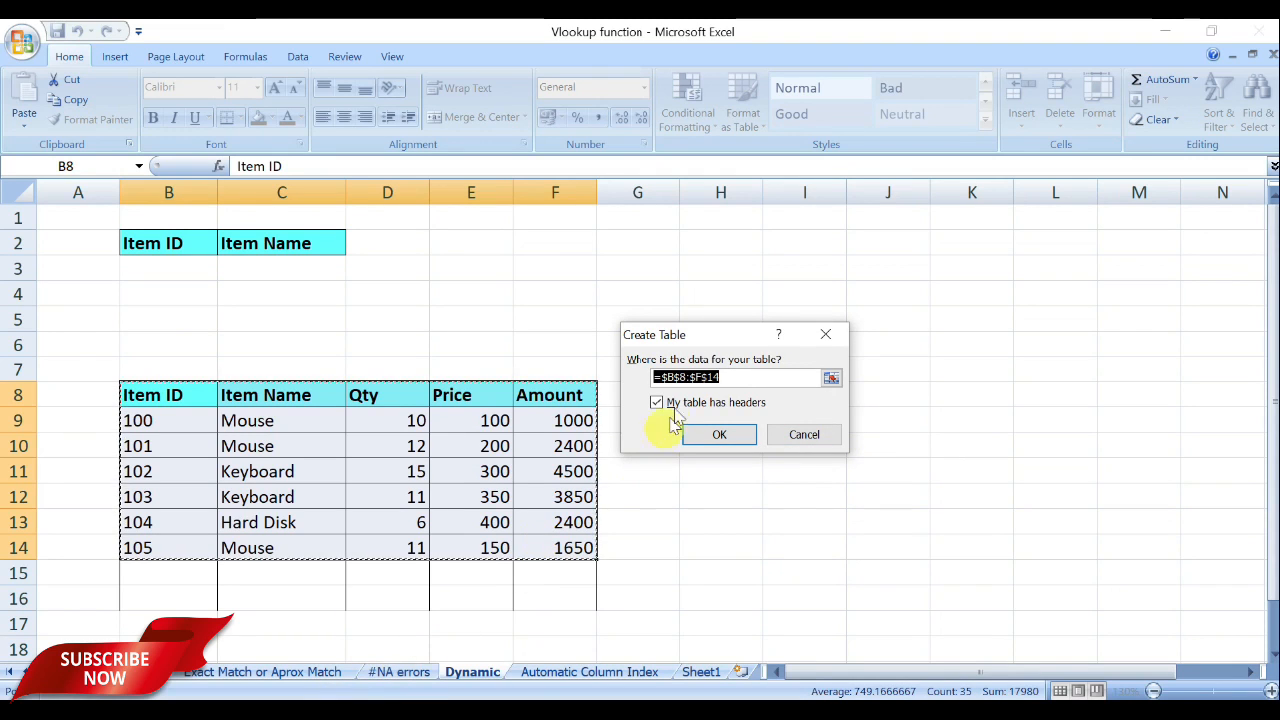
pyautogui.moveTo(703, 346); pyautogui.dragTo(574, 250)
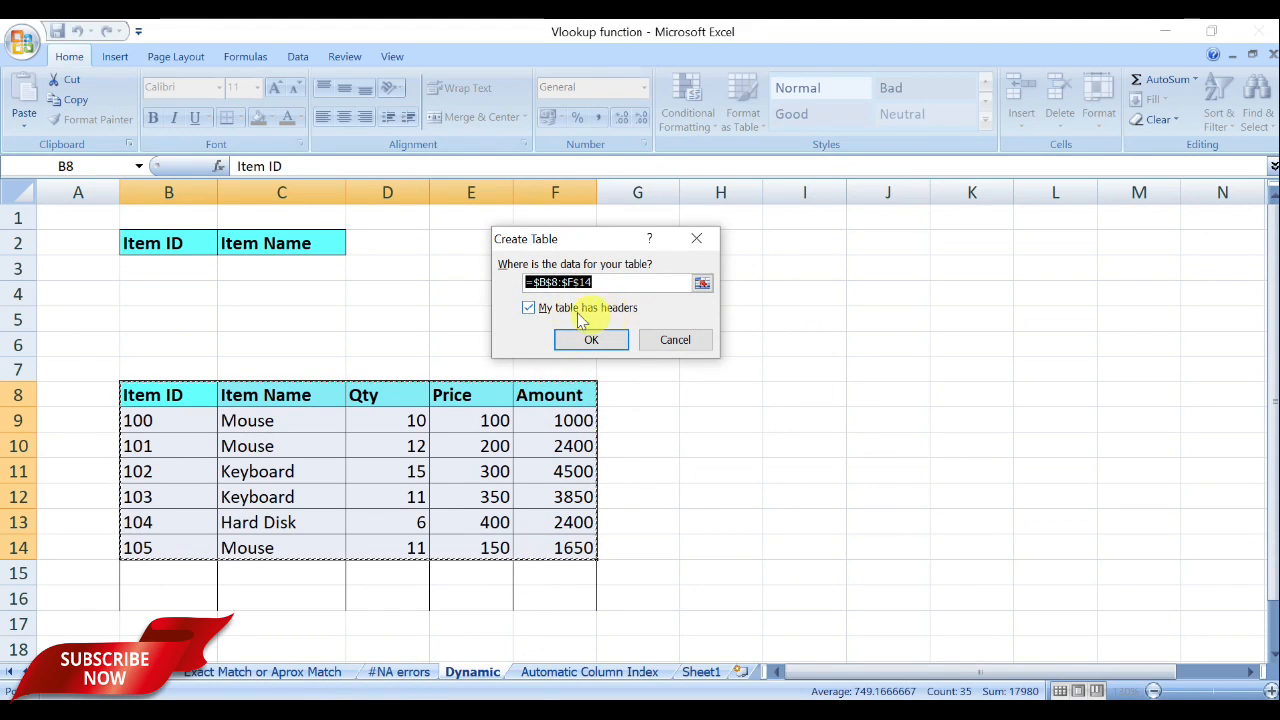
pyautogui.click(585, 338)
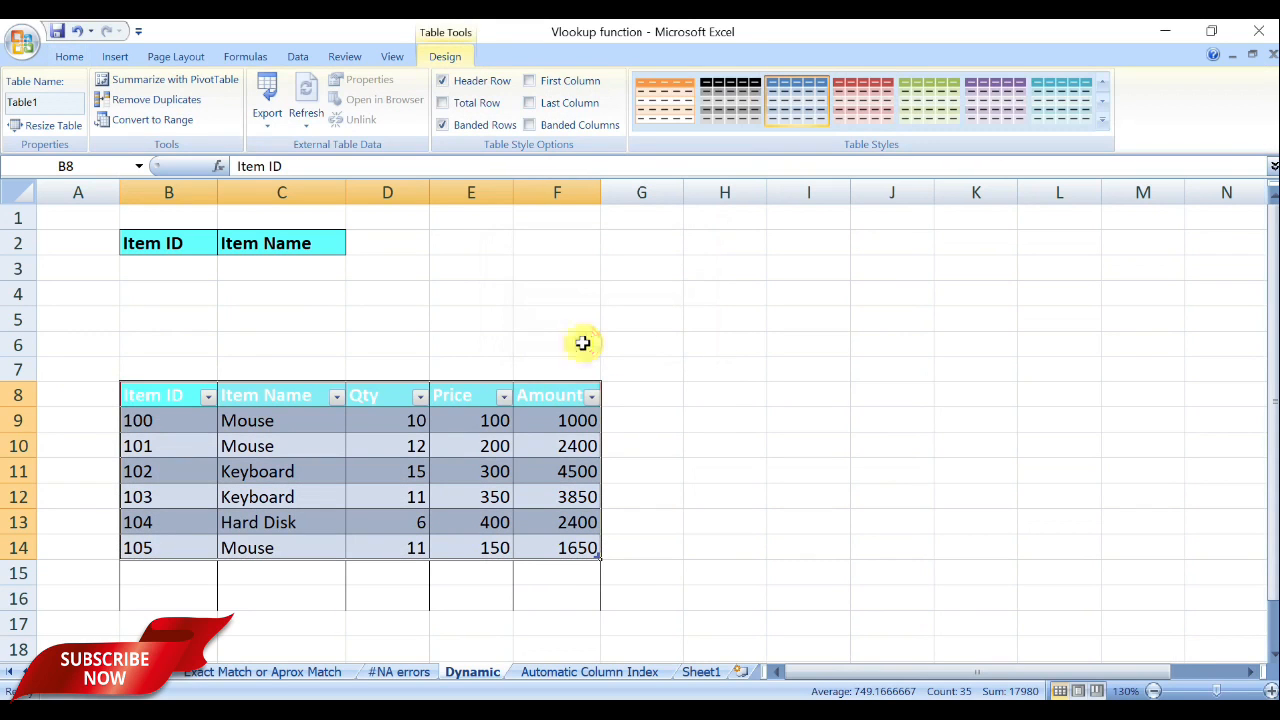
# Apply the first Medium table style, with the black header, to the new table and turn off banded rows.
pyautogui.click(1103, 119)
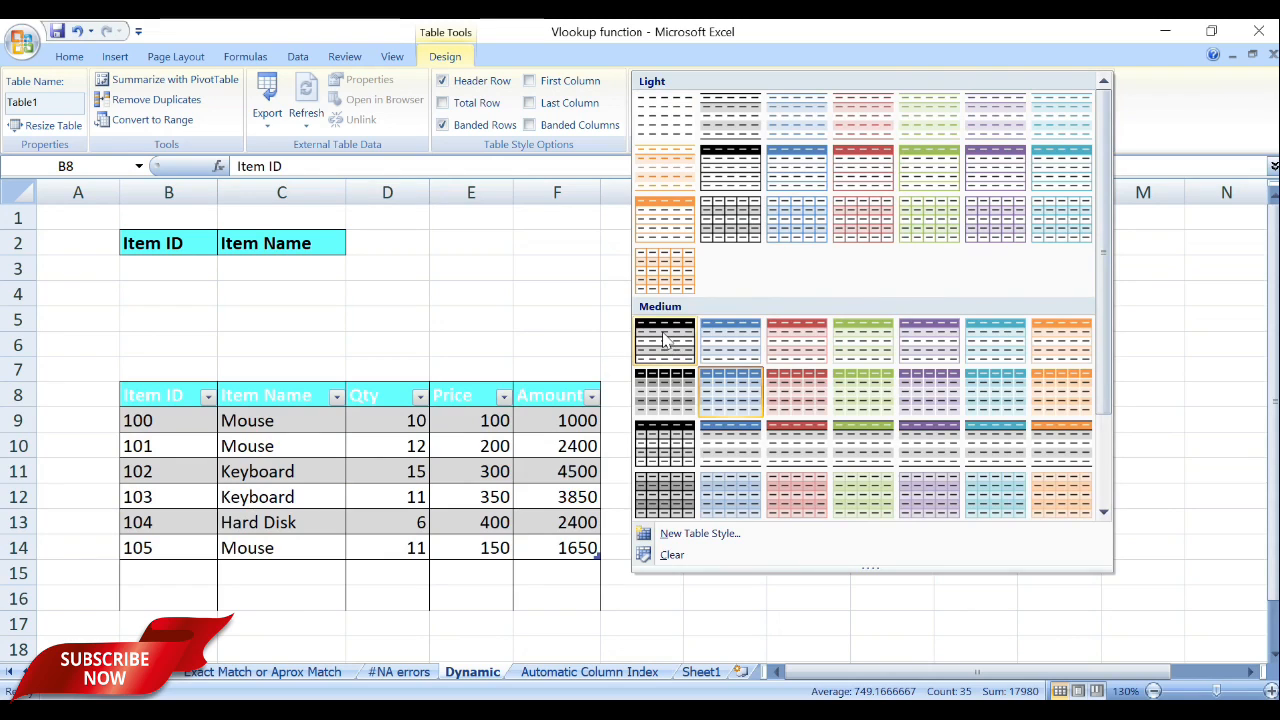
pyautogui.click(662, 332)
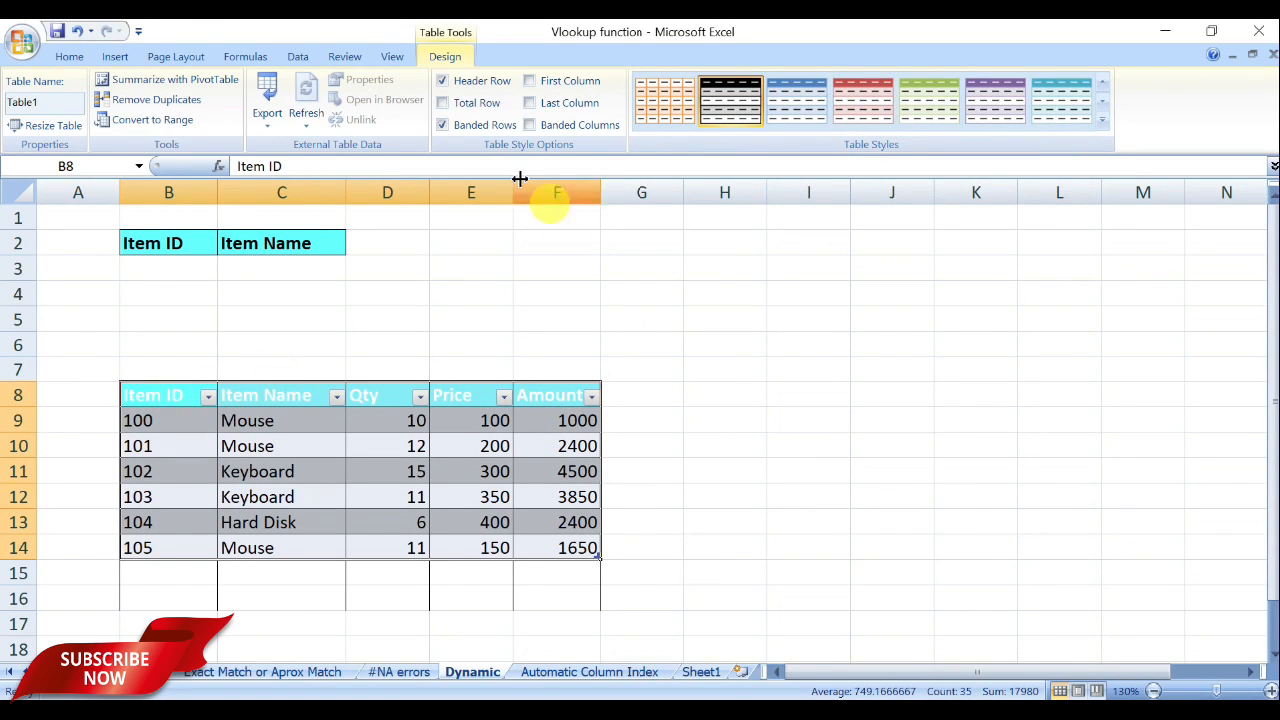
pyautogui.click(443, 127)
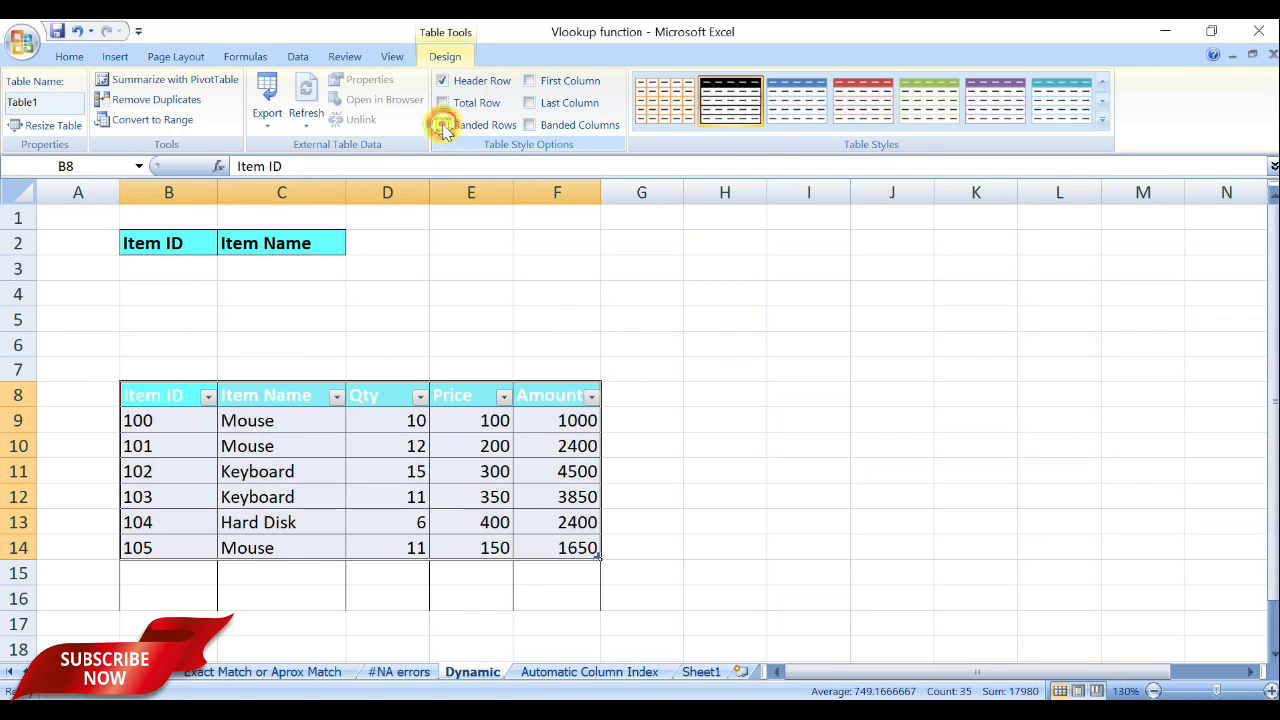
# Remove the cyan fill from the table's header row B8:F8 by setting it to No Fill.
pyautogui.click(183, 425)
pyautogui.moveTo(176, 398); pyautogui.dragTo(551, 393)
pyautogui.click(69, 56)
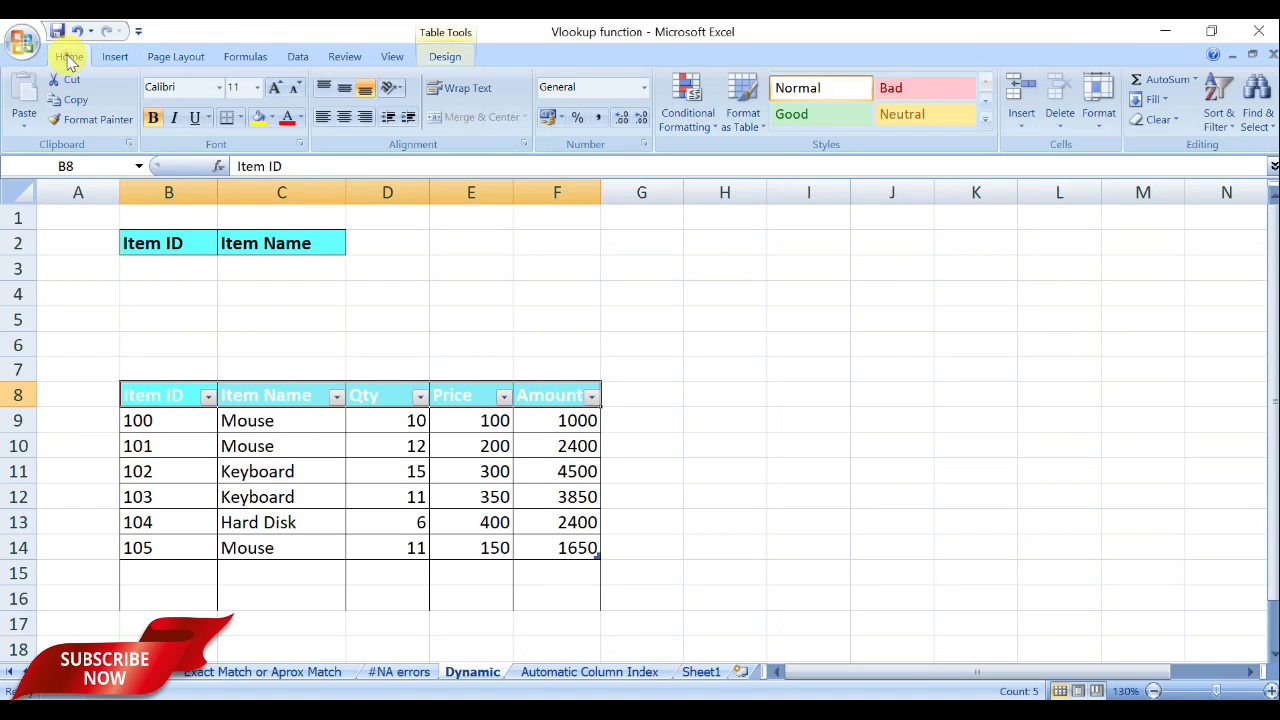
pyautogui.click(271, 117)
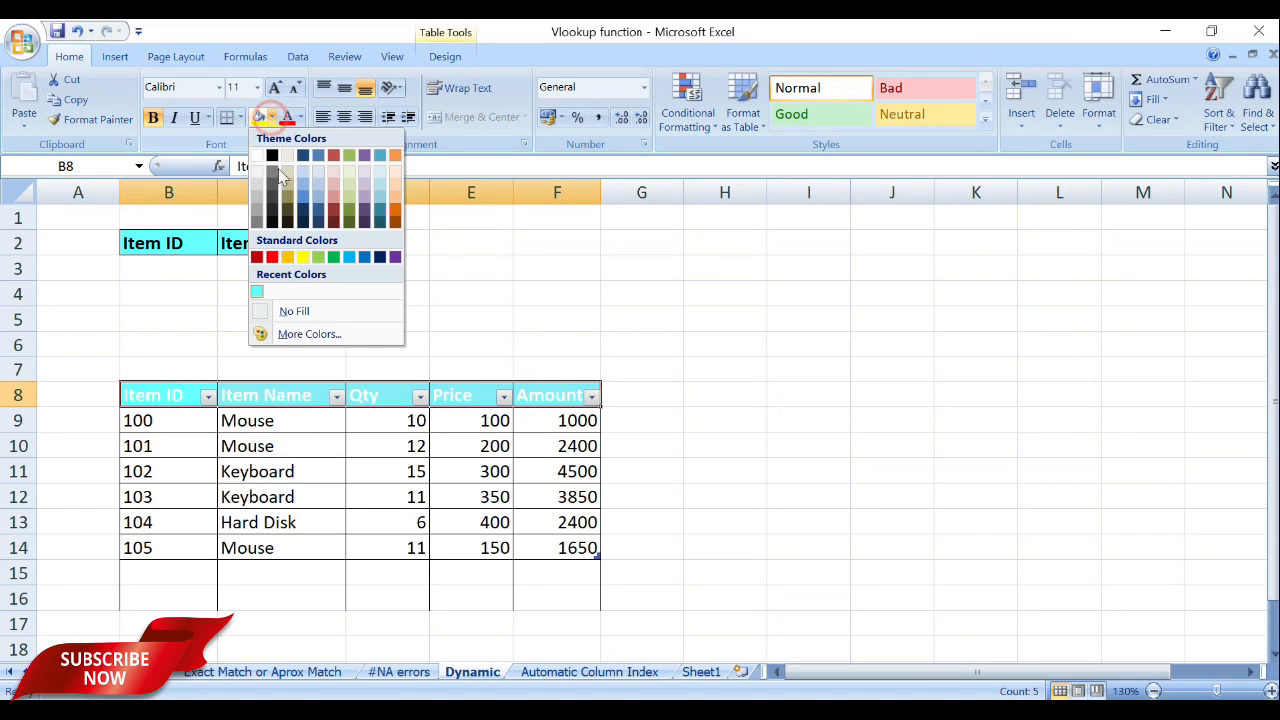
pyautogui.click(293, 312)
pyautogui.click(243, 423)
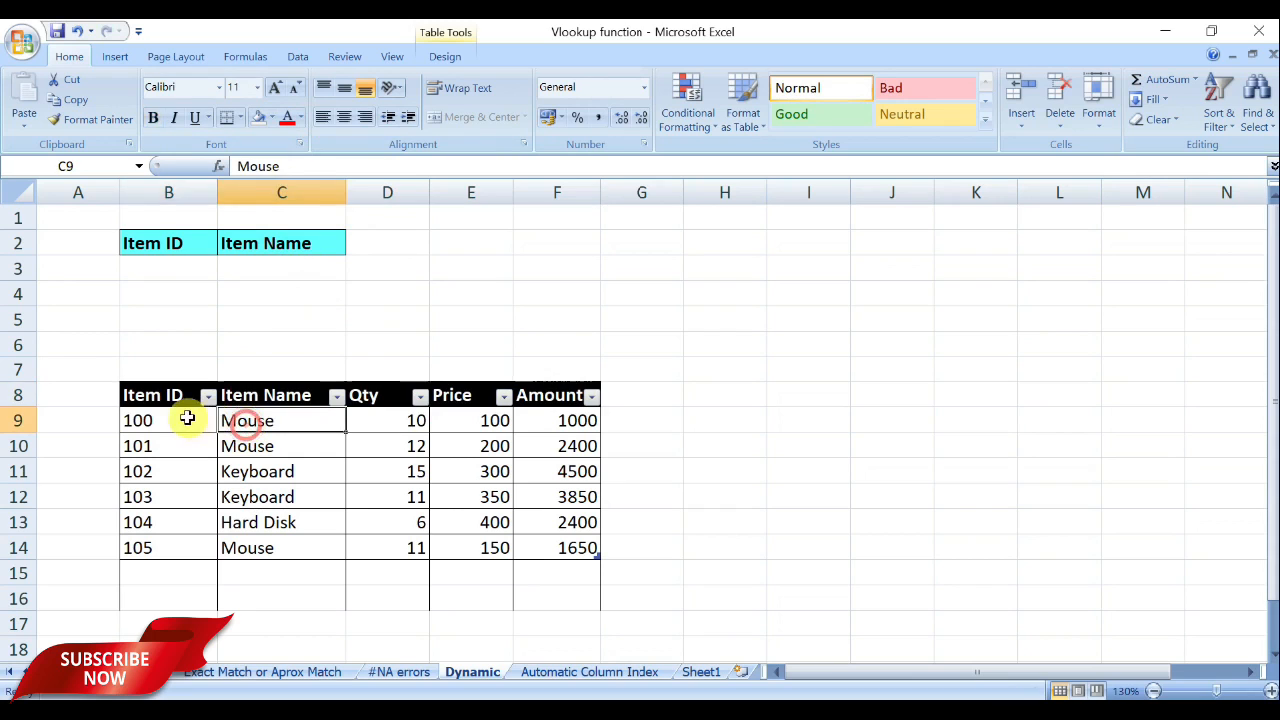
# Turn off the filter on the table's header row B8:F8.
pyautogui.click(187, 419)
pyautogui.moveTo(189, 396); pyautogui.dragTo(577, 399)
pyautogui.click(297, 57)
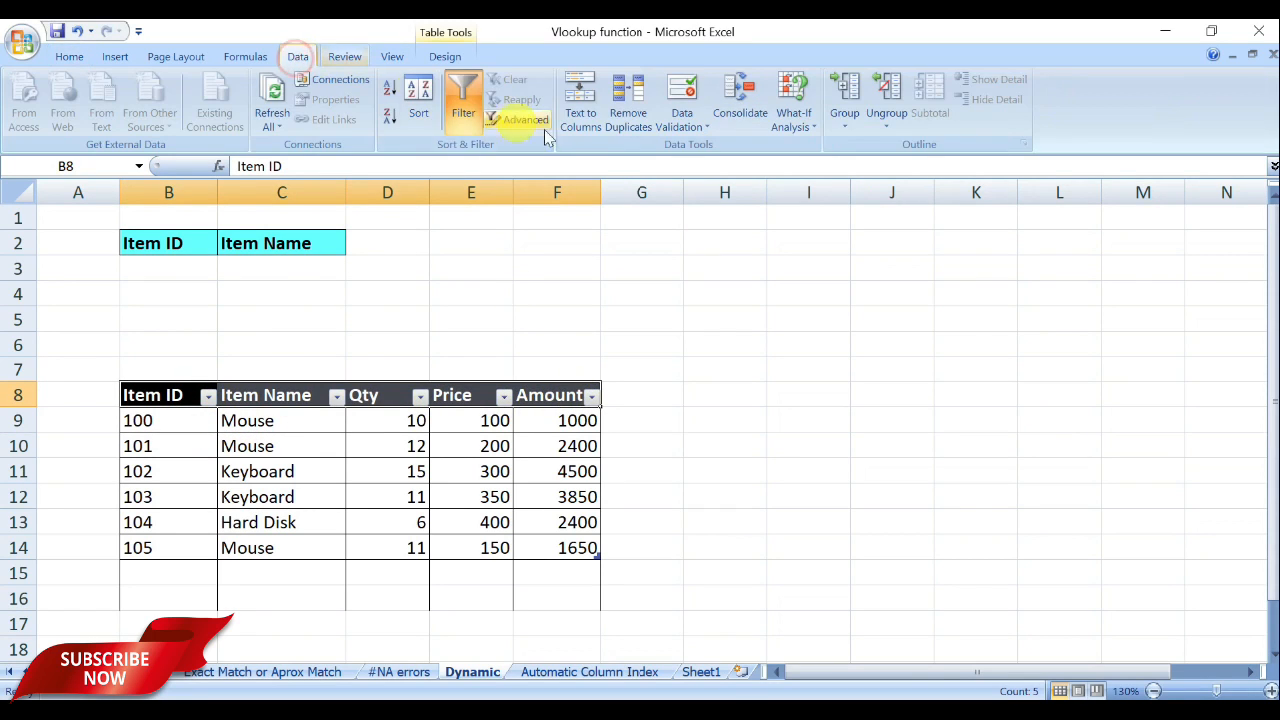
pyautogui.click(463, 108)
pyautogui.click(190, 415)
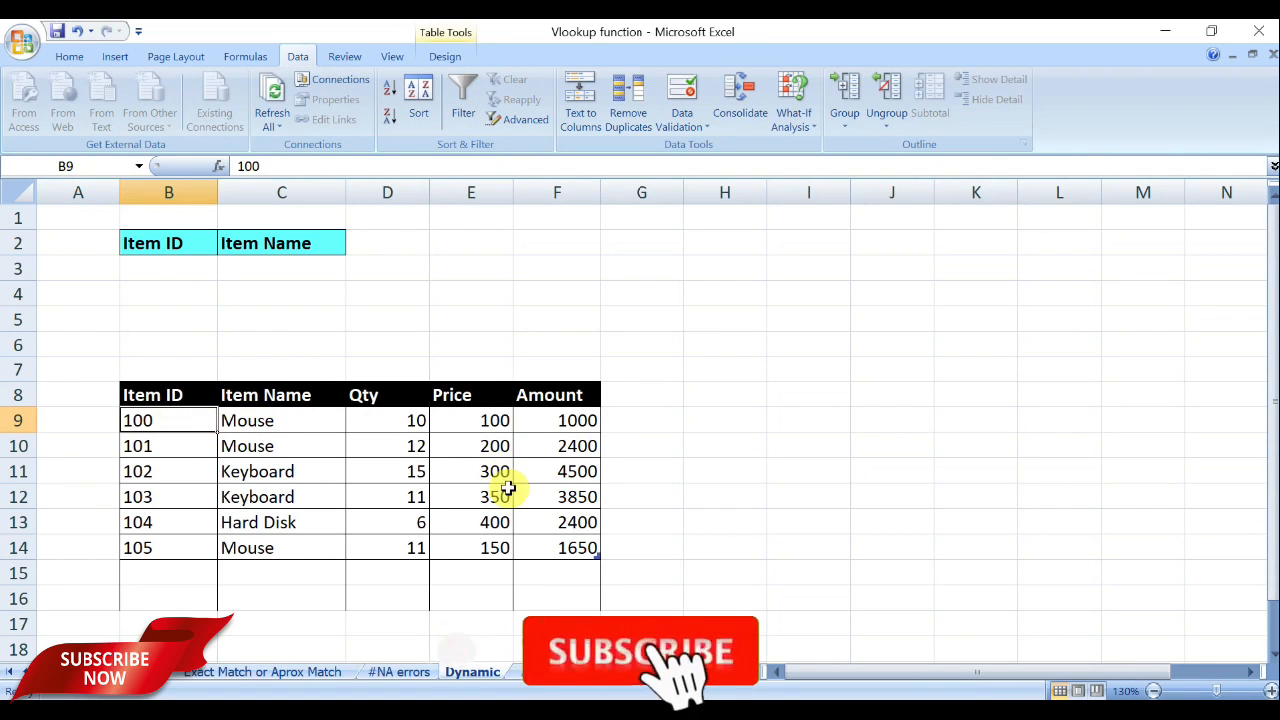
# Enter 101 as the lookup Item ID in B3.
pyautogui.click(179, 269)
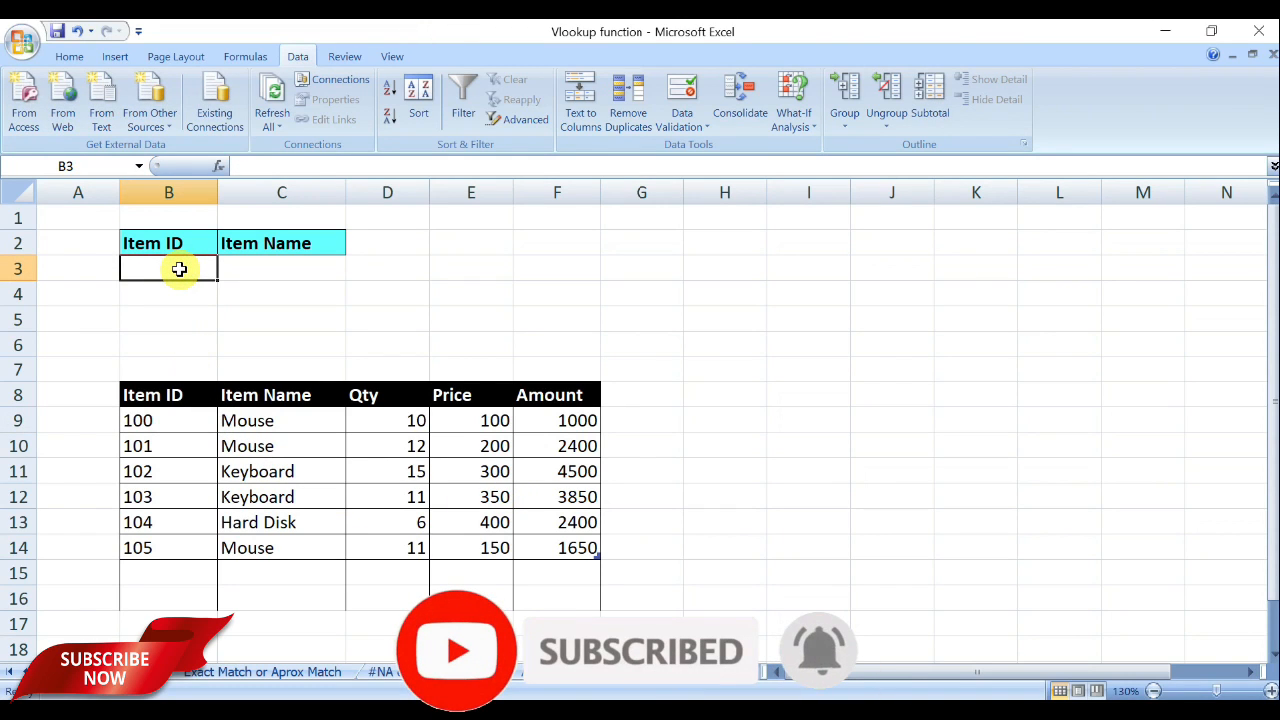
pyautogui.write('101')
pyautogui.press('Tab')
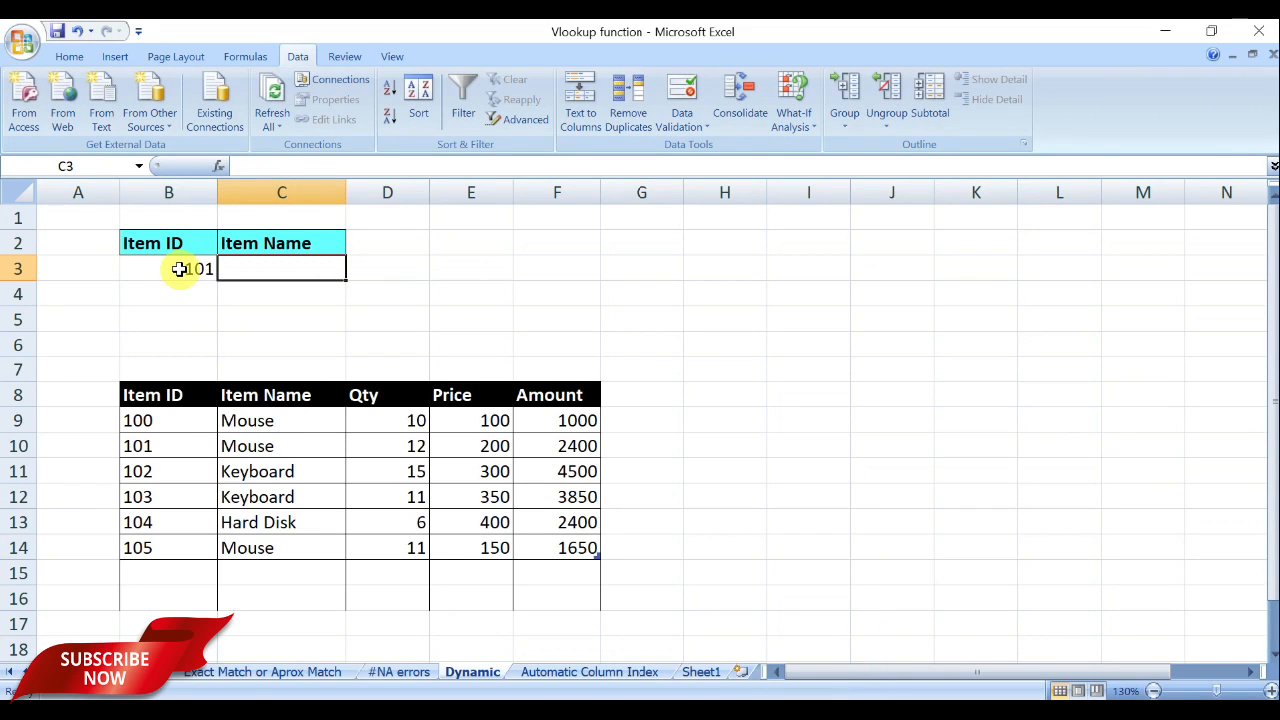
# Enter the formula =VLOOKUP(B3,Table1[#All],2,0) in C3 to return the Item Name from the whole table.
pyautogui.write('=v')
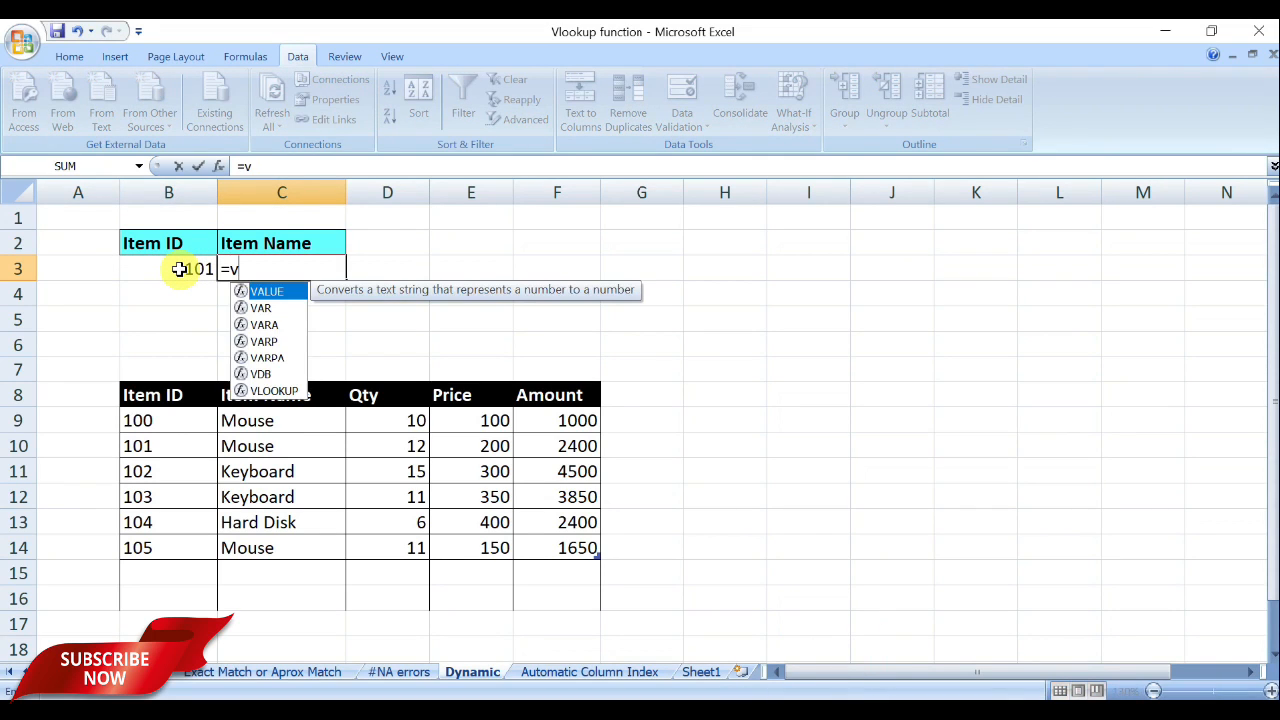
pyautogui.write('lookup(')
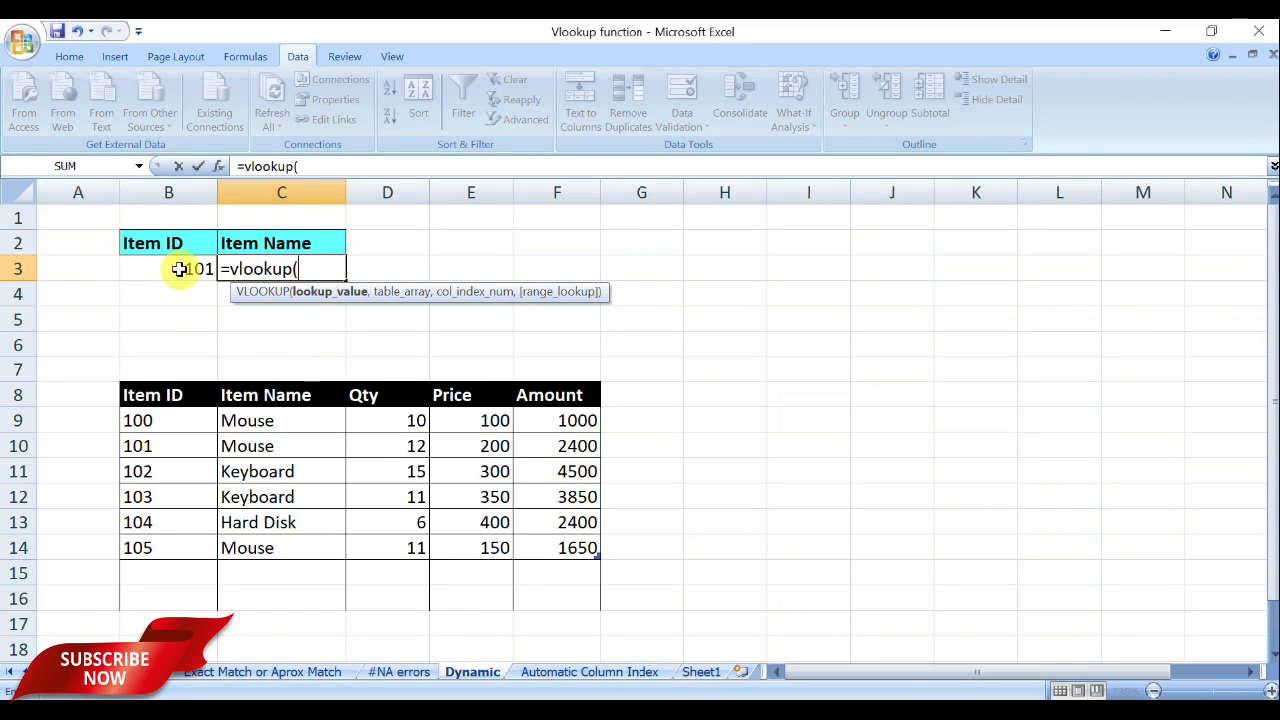
pyautogui.click(173, 268)
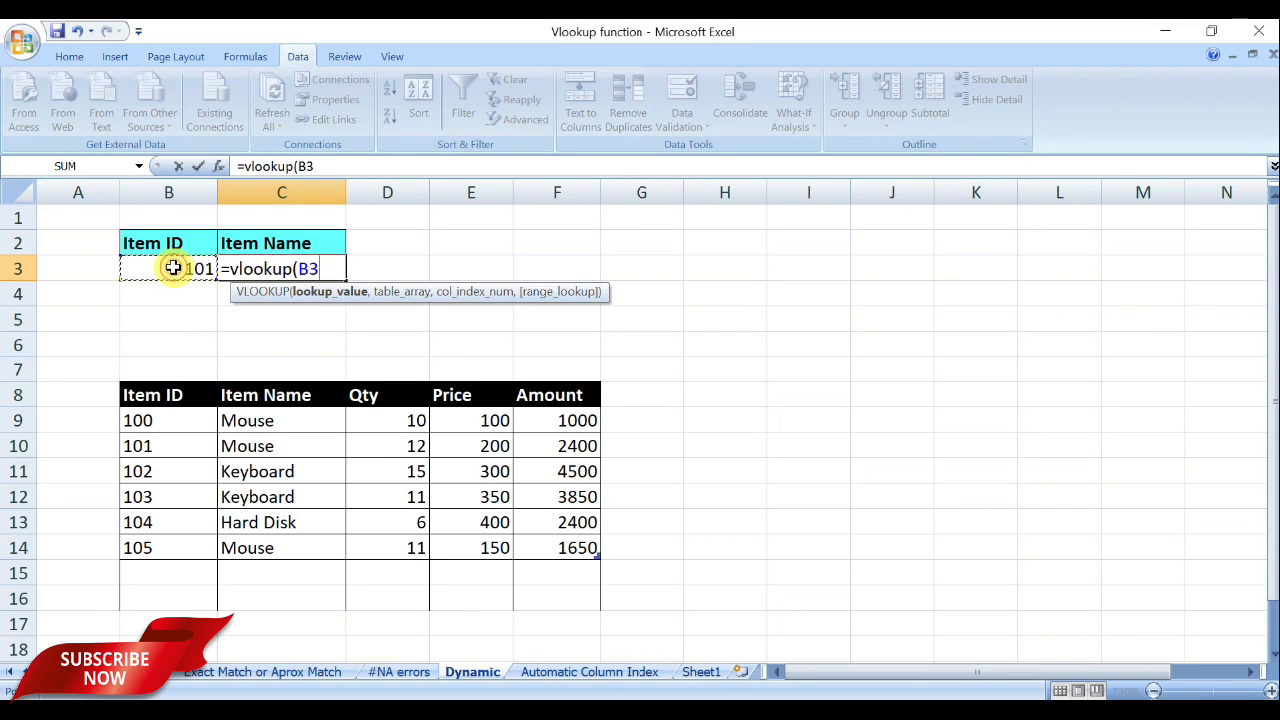
pyautogui.write(',')
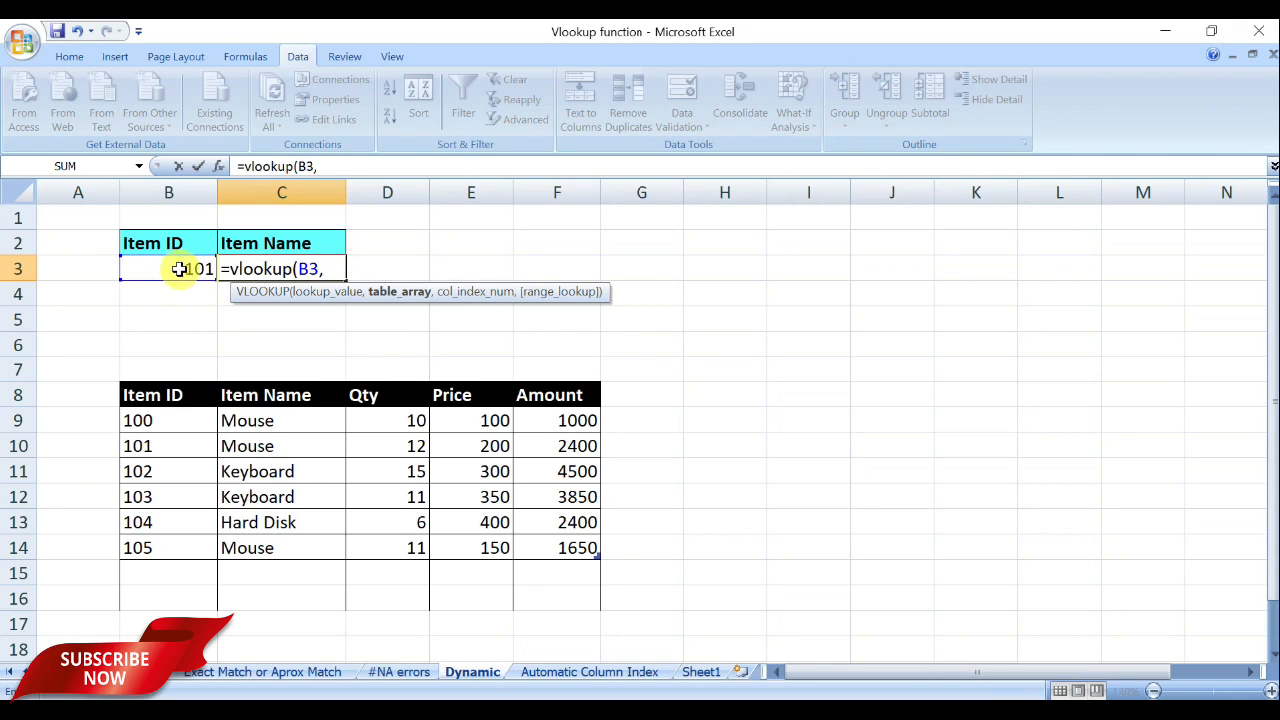
pyautogui.moveTo(145, 392); pyautogui.dragTo(518, 545)
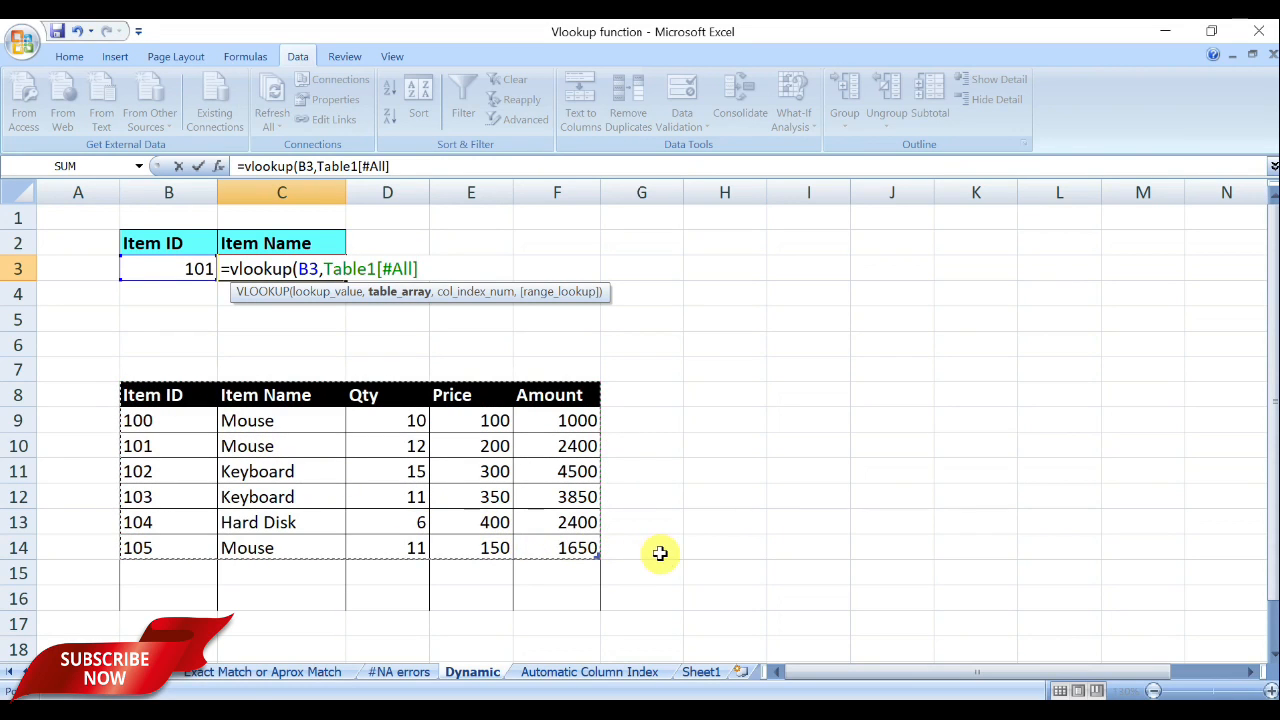
pyautogui.write(',')
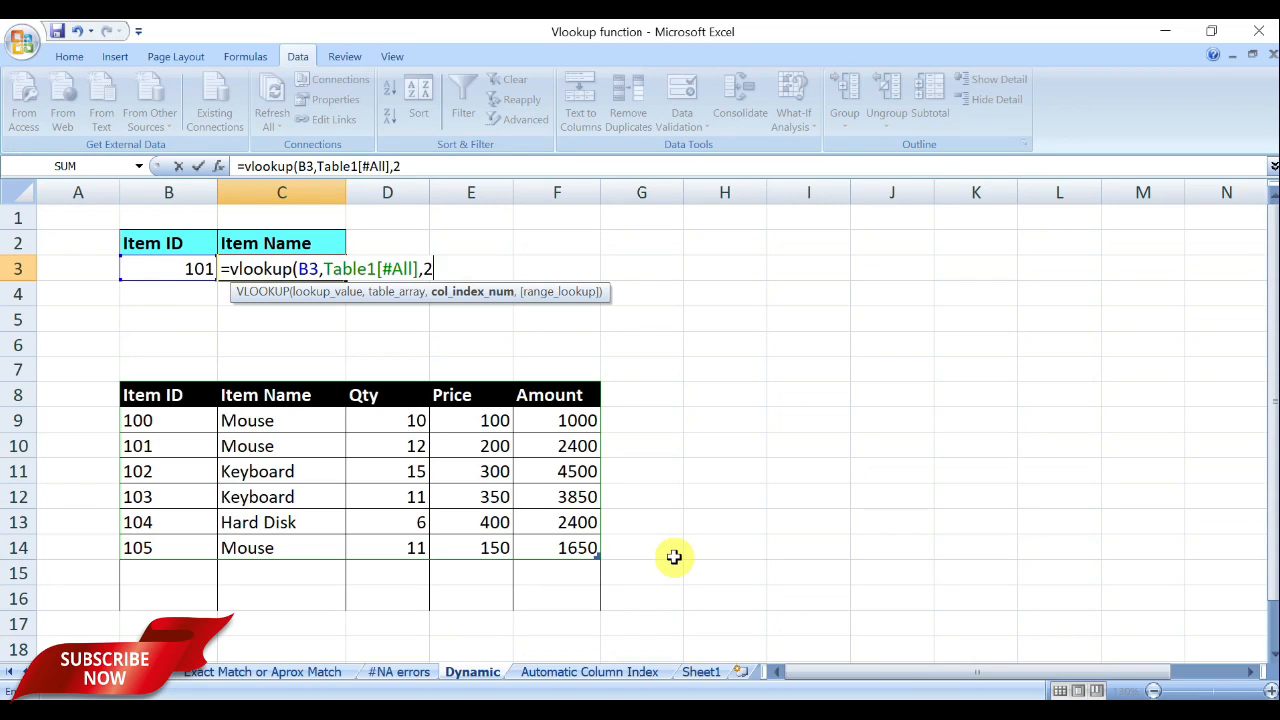
pyautogui.write('2,')
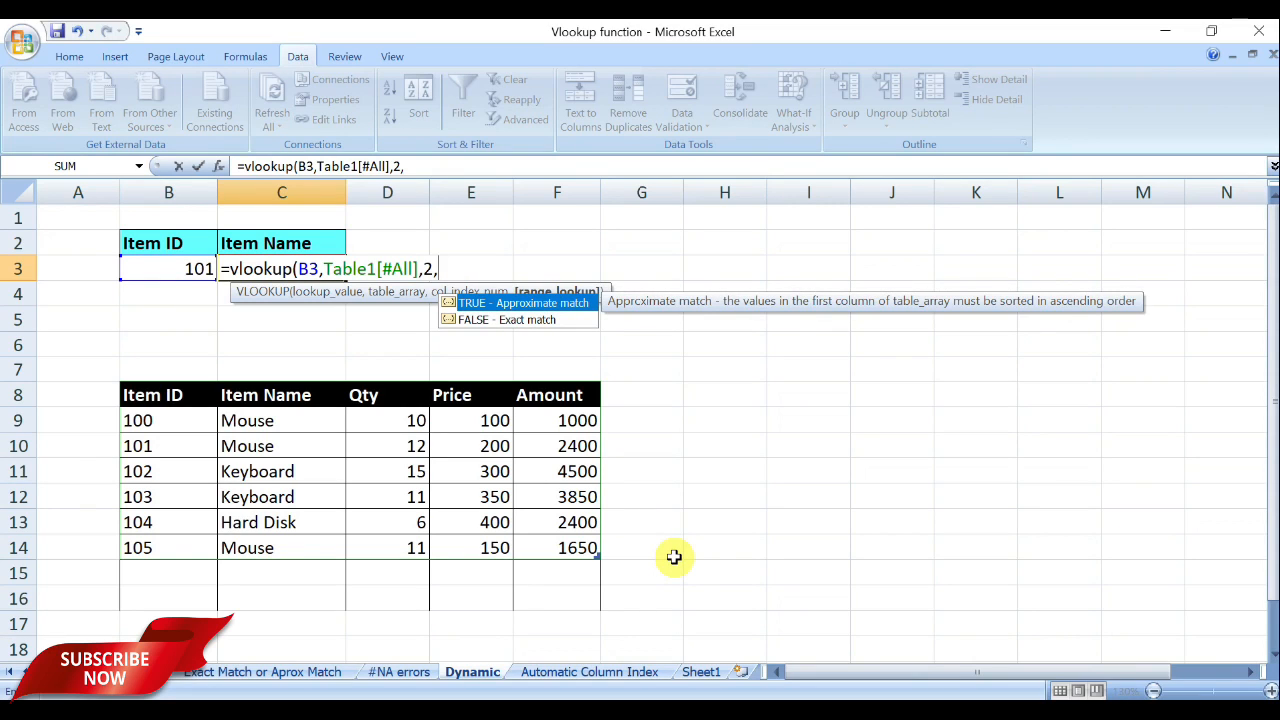
pyautogui.write('0)')
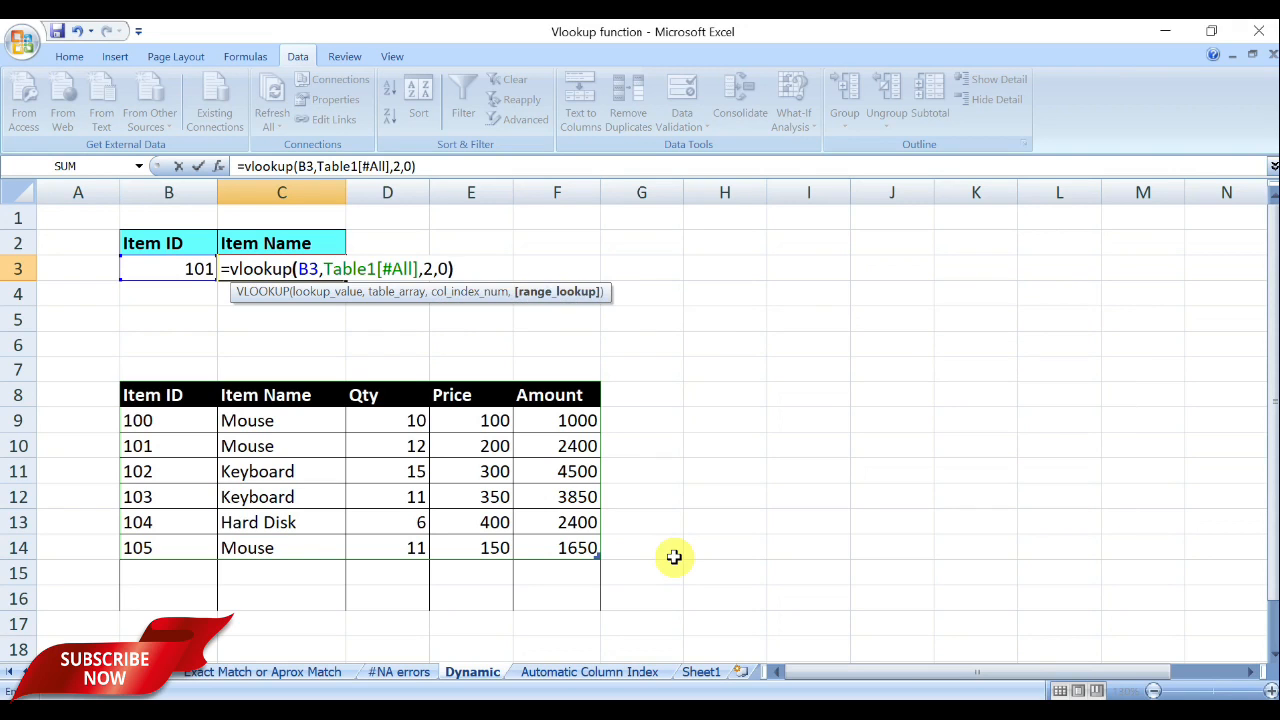
pyautogui.press('Return')
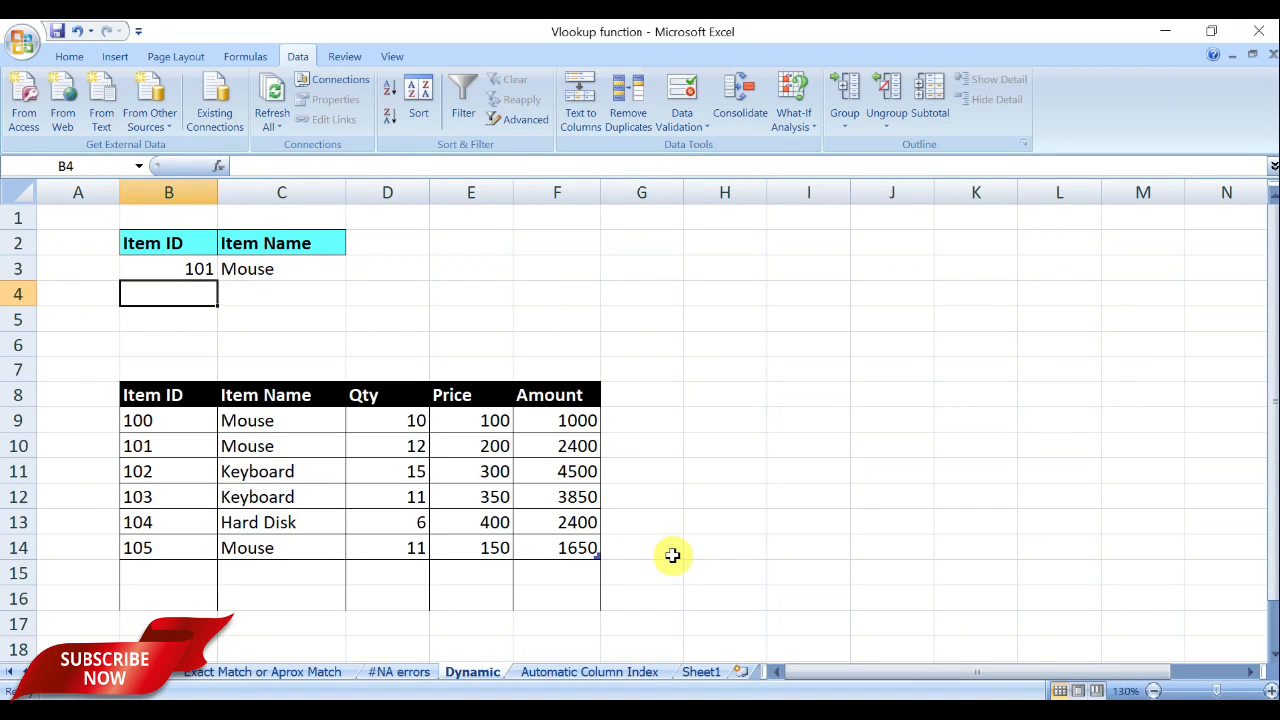
# Change the lookup Item ID in B3 to 105 to test the table-based formula.
pyautogui.click(198, 269)
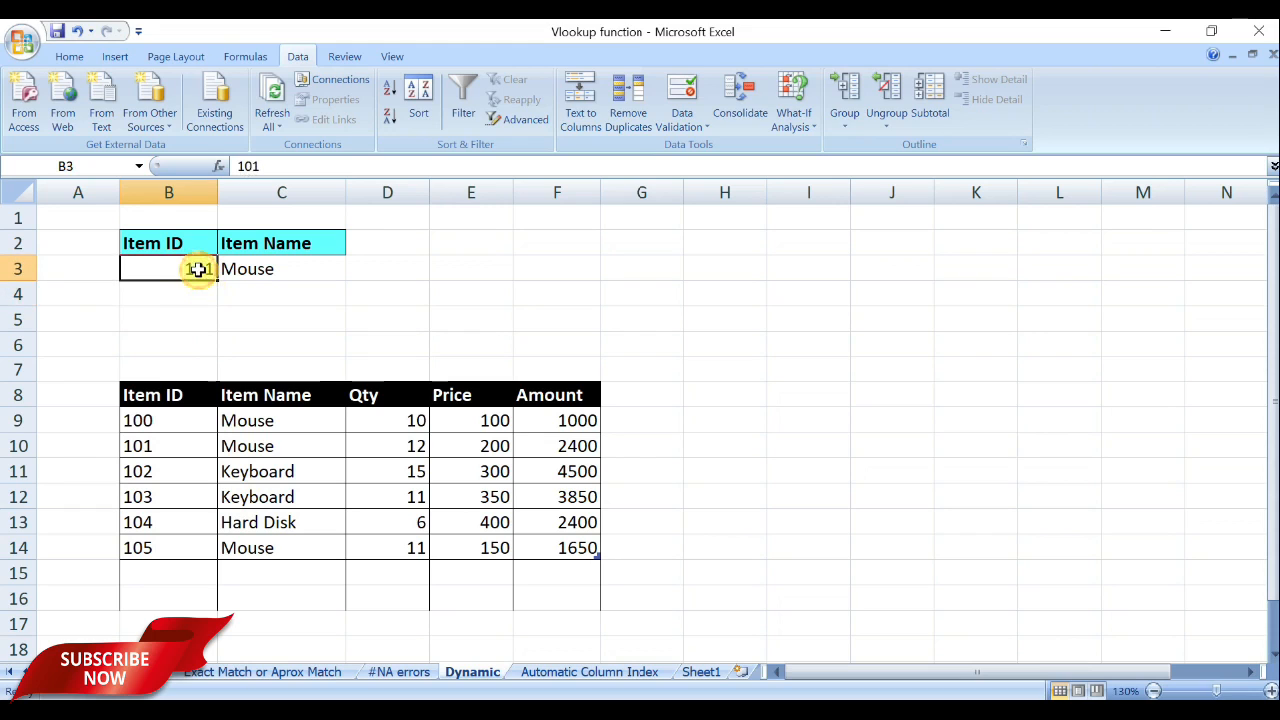
pyautogui.write('105')
pyautogui.press('Return')
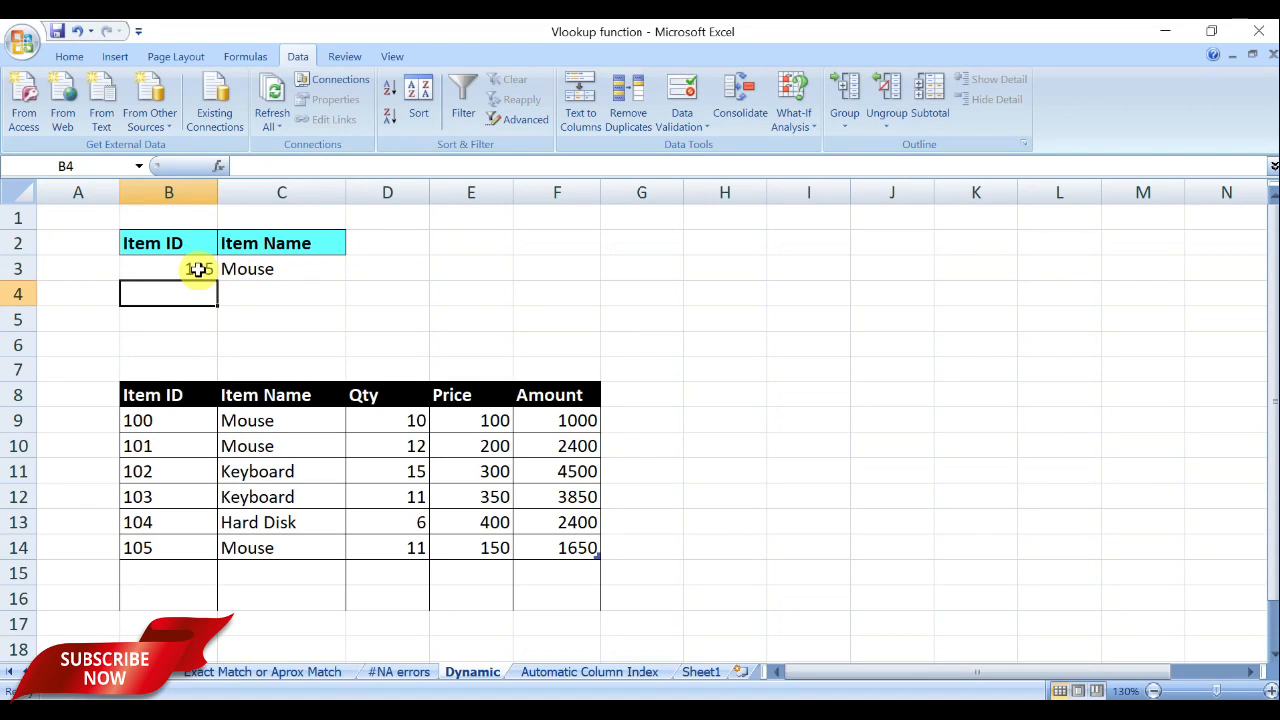
# Add a record in row 15 of the table with Item ID 106, Item Name Hard Disk, Qty 10 and Price 400.
pyautogui.click(173, 569)
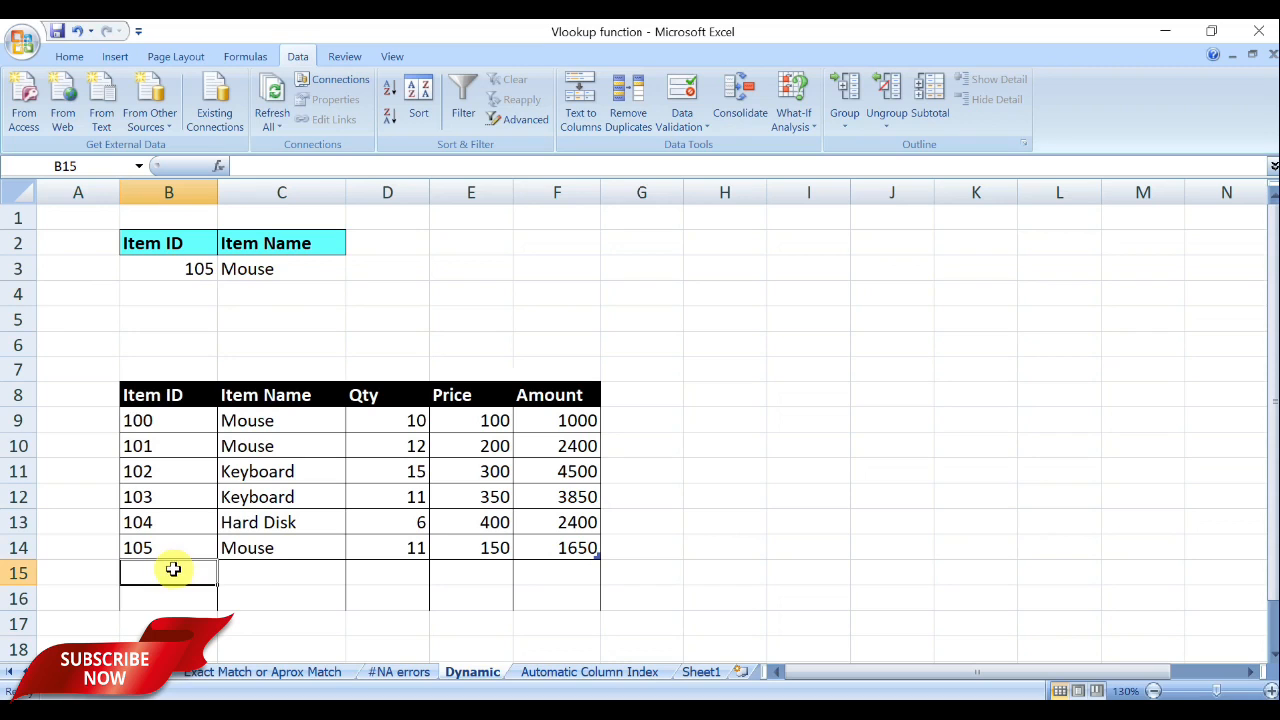
pyautogui.write('106')
pyautogui.click(270, 573)
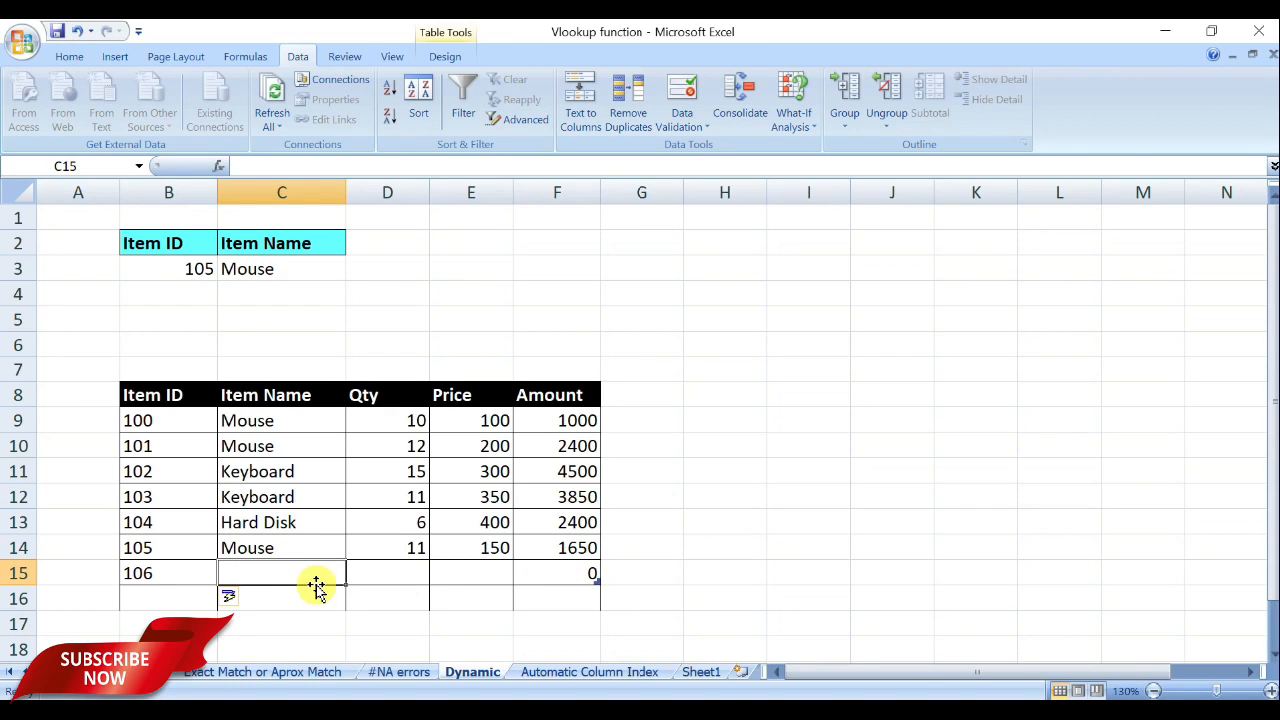
pyautogui.write('Hard Disk')
pyautogui.press('Tab')
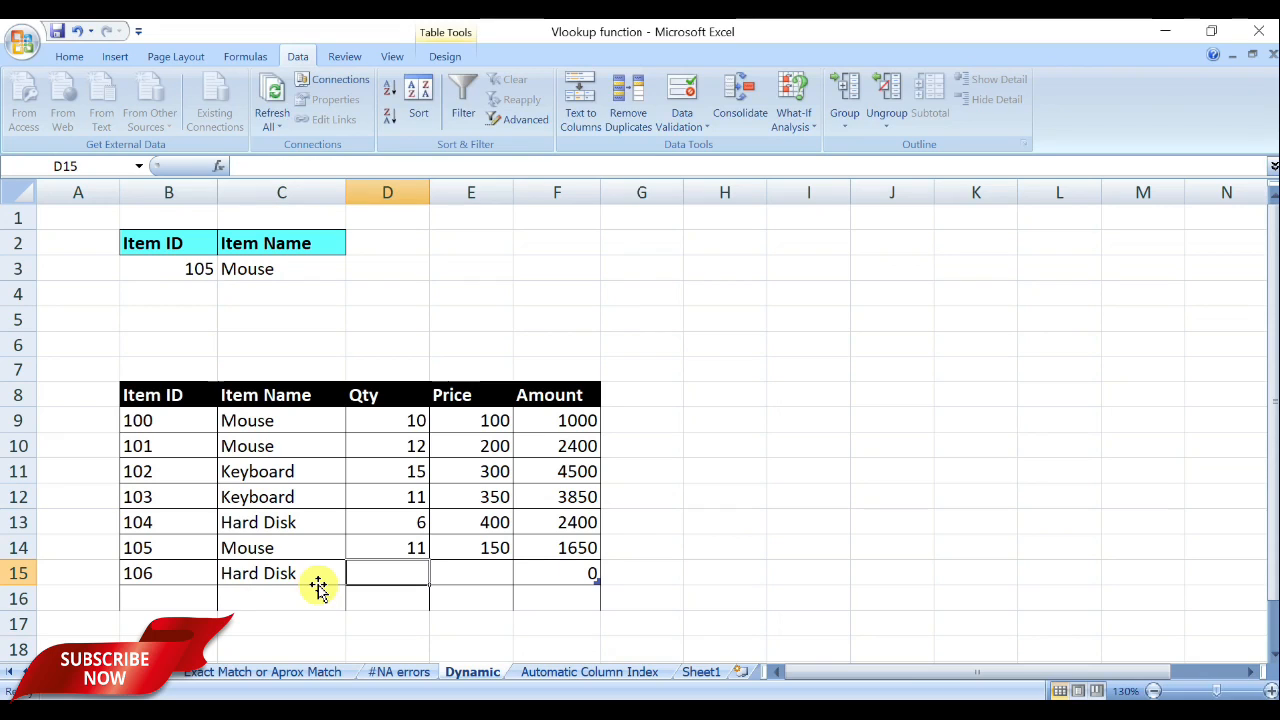
pyautogui.write('10')
pyautogui.press('Tab')
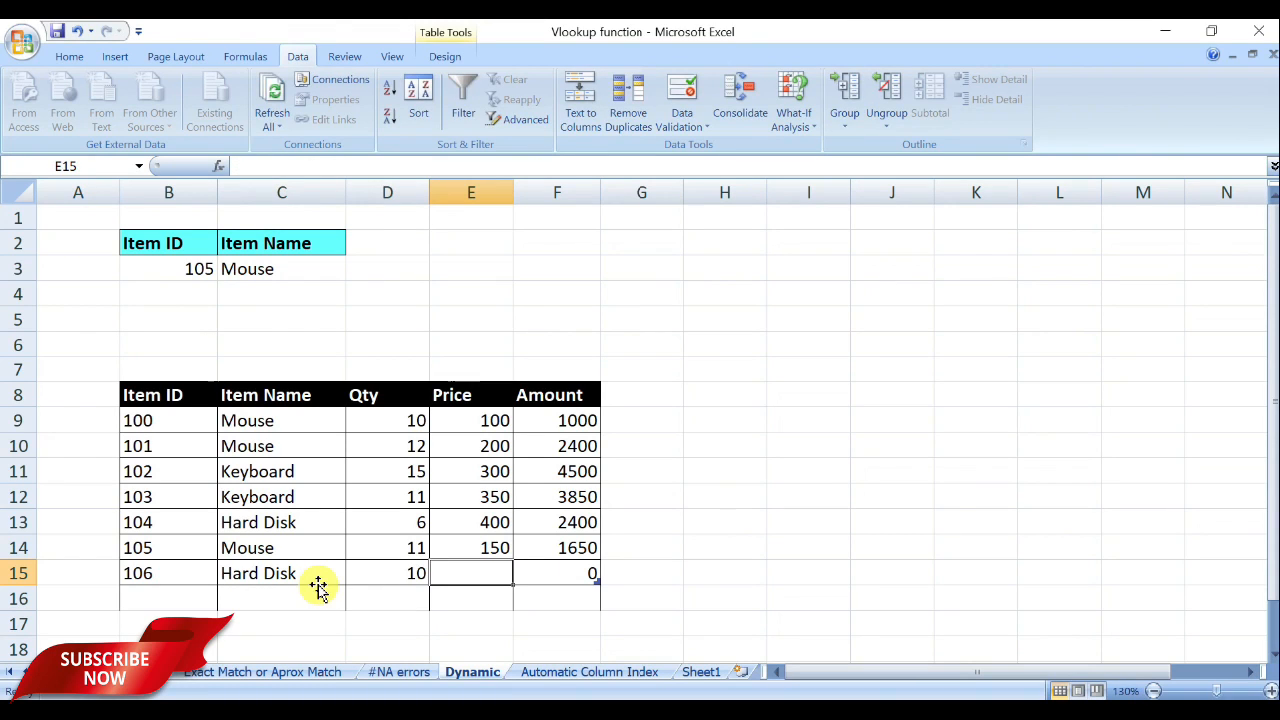
pyautogui.write('400')
pyautogui.press('Tab')
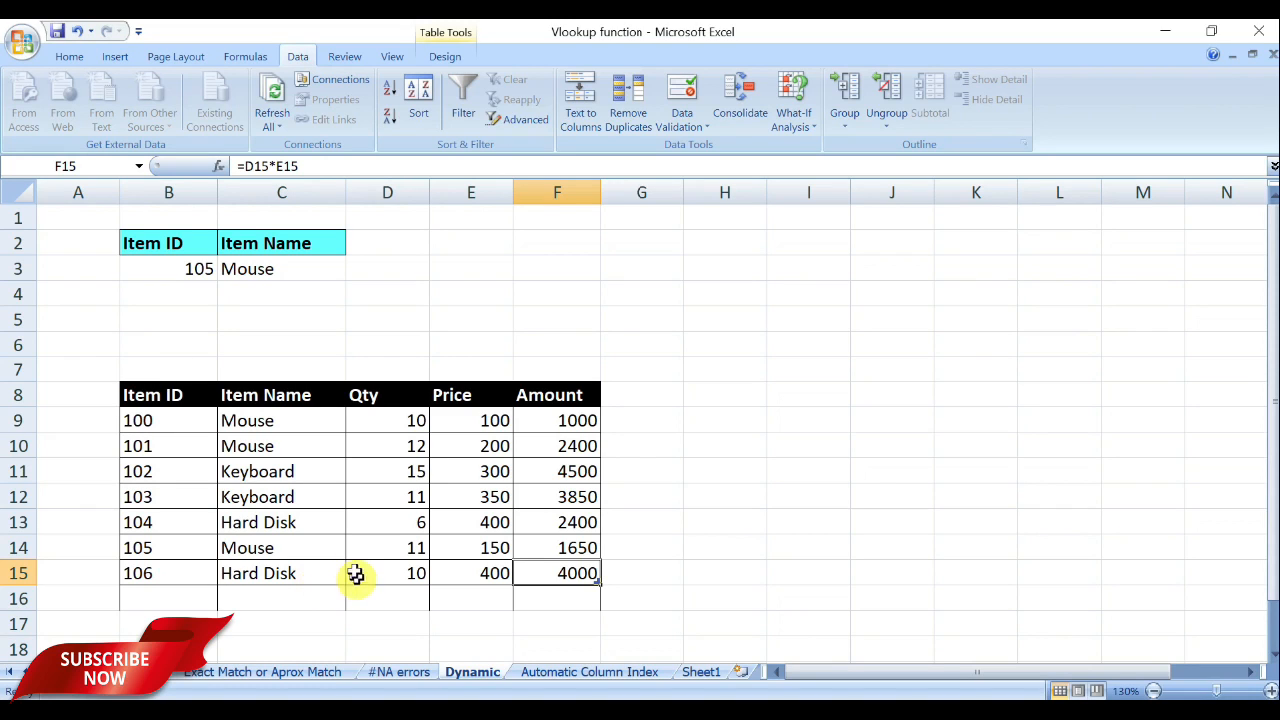
pyautogui.press('Return')
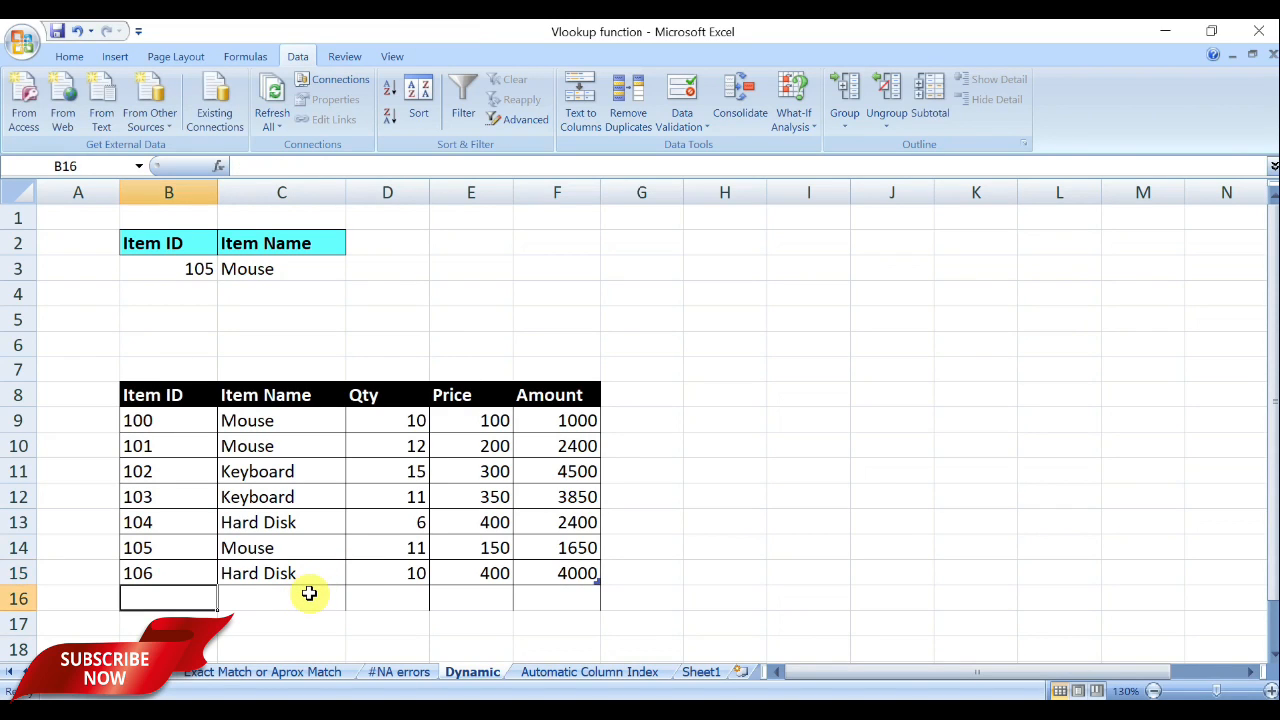
# Add a record in row 16 of the table with Item ID 107, Item Name Keyboard, Qty 20 and Price 120.
pyautogui.write('107')
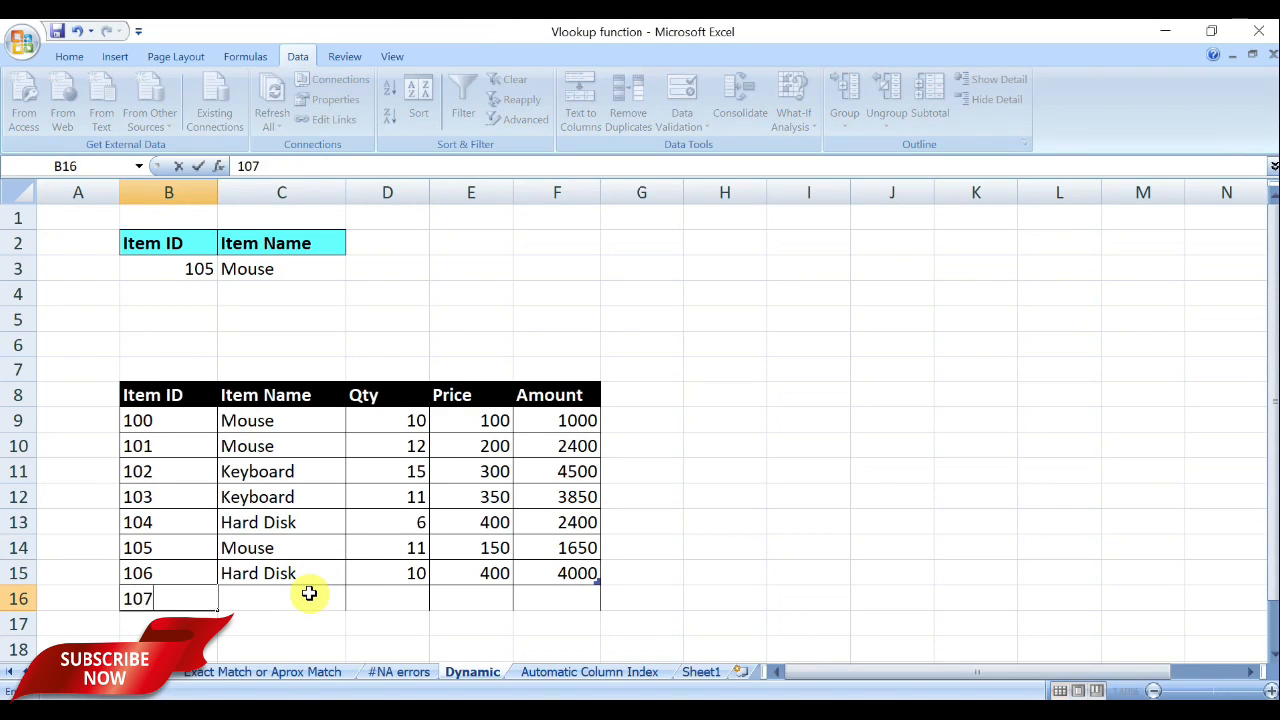
pyautogui.press('Tab')
pyautogui.write('Keyboard')
pyautogui.press('Tab')
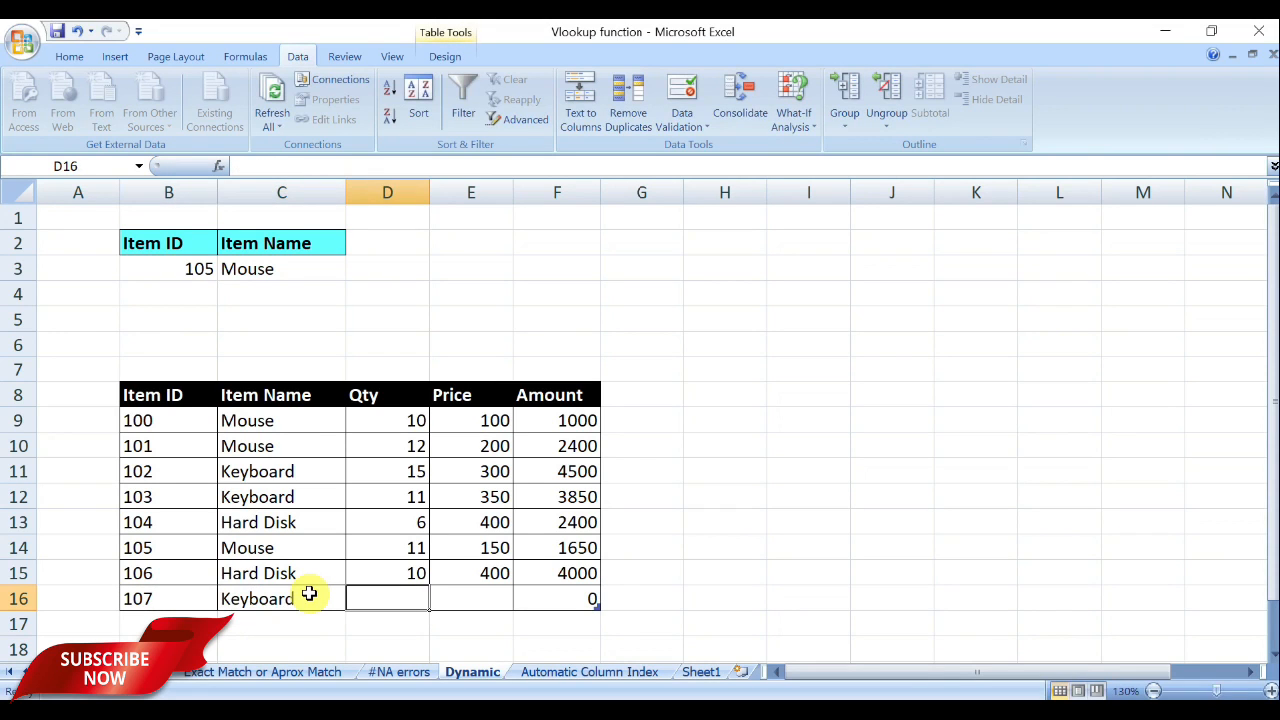
pyautogui.write('20')
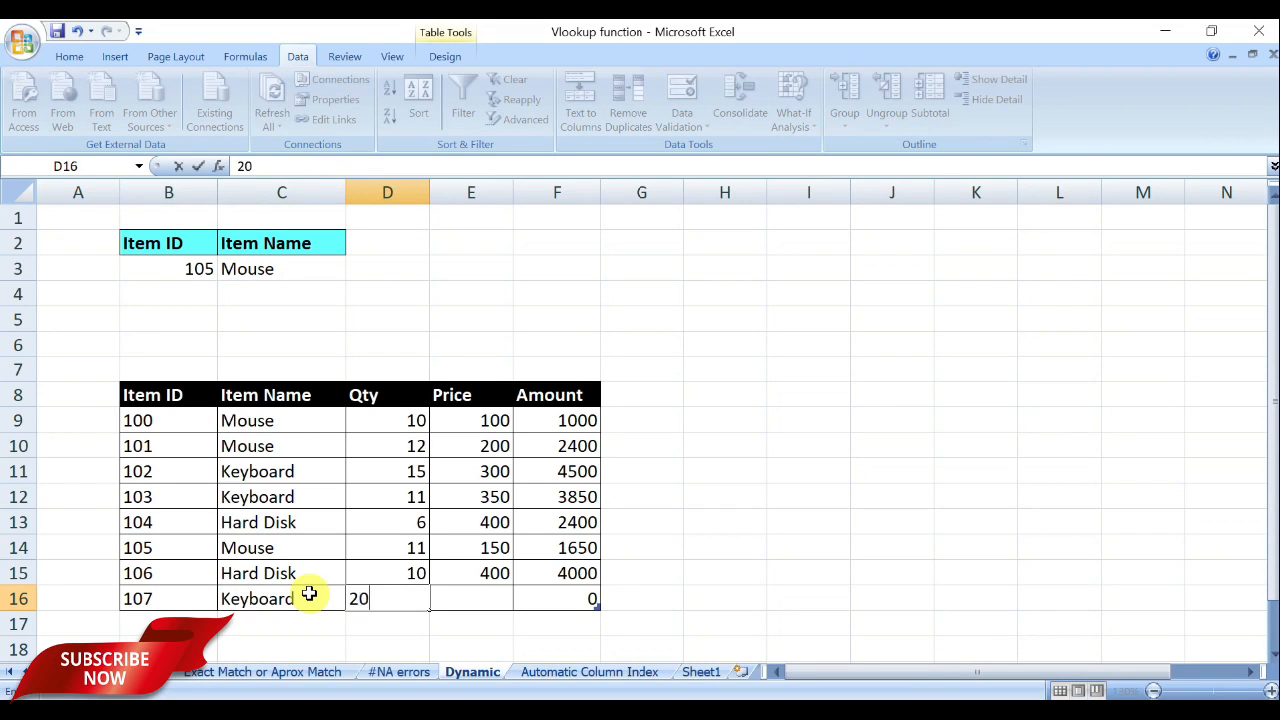
pyautogui.press('Tab')
pyautogui.write('0')
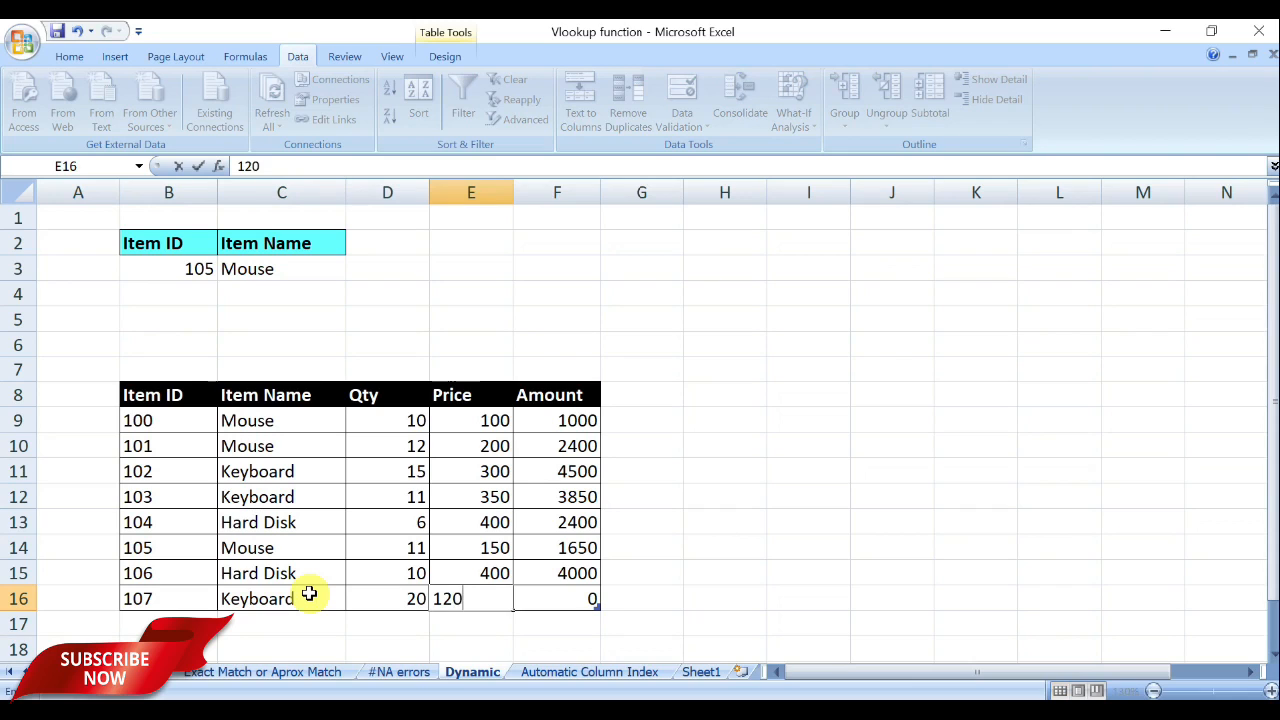
pyautogui.press('Tab')
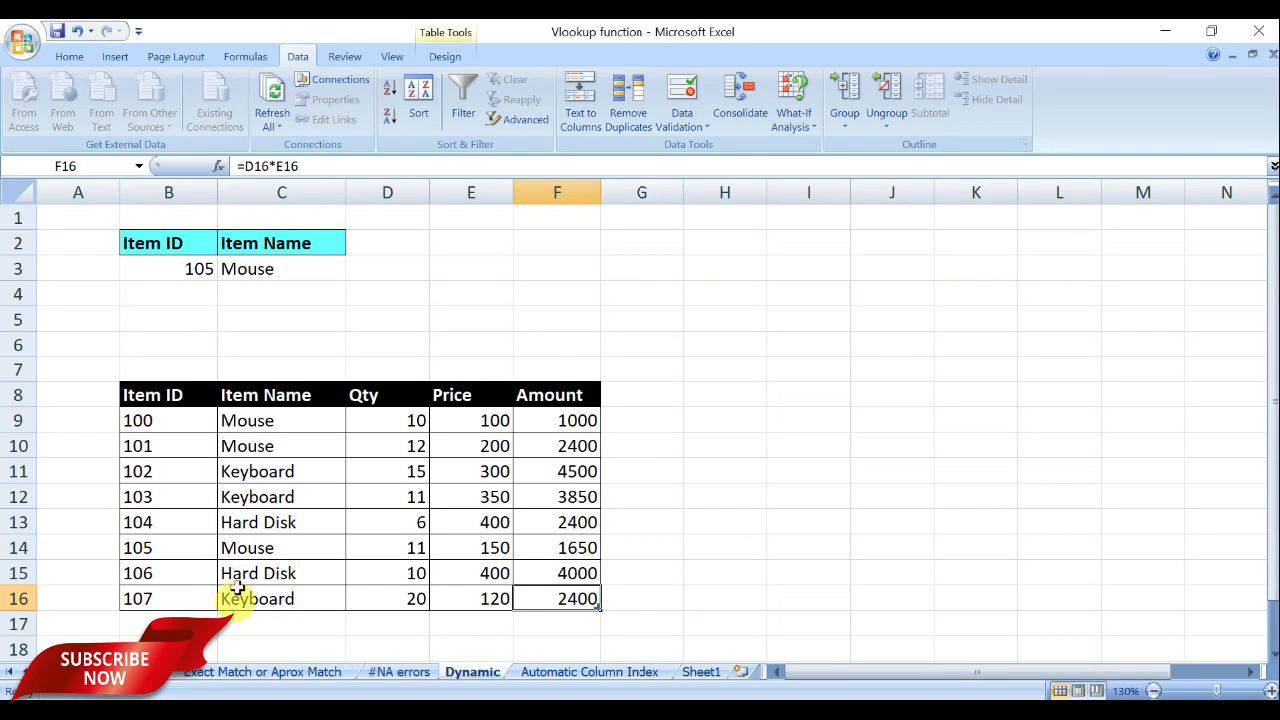
# Change the lookup Item ID in B3 to 106 and check the formula in C3 against the added row.
pyautogui.click(196, 270)
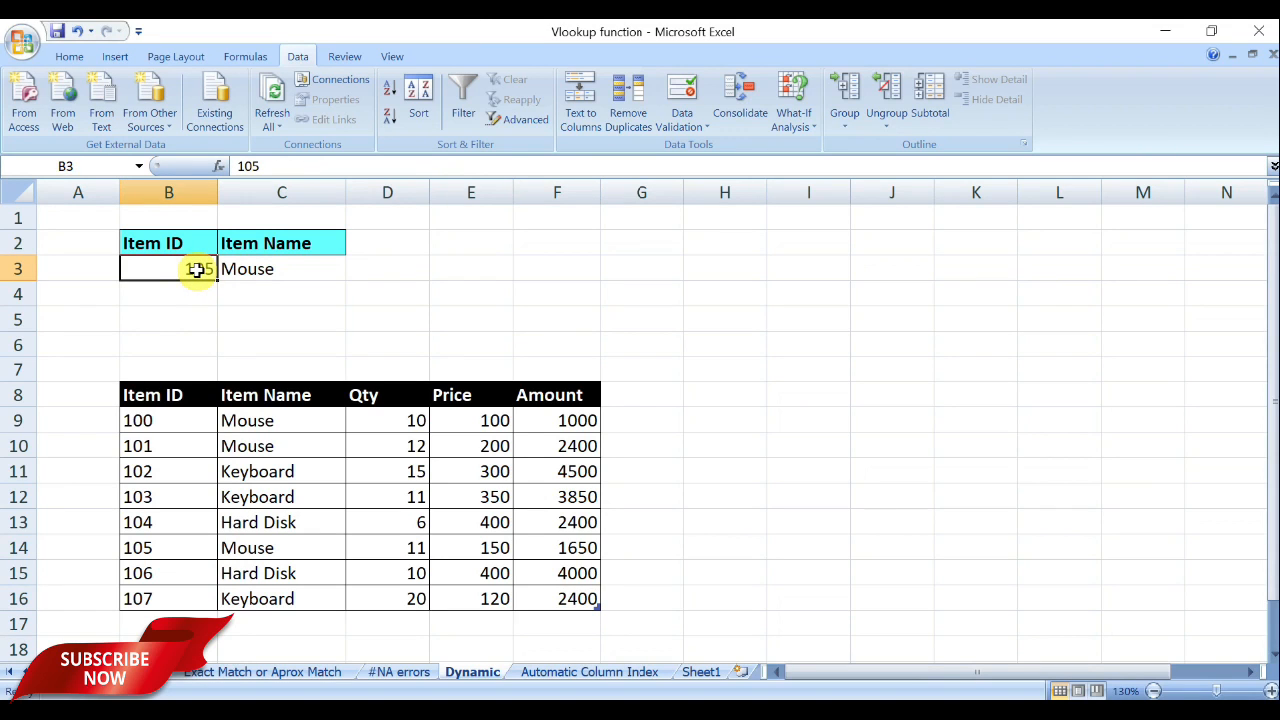
pyautogui.write('106')
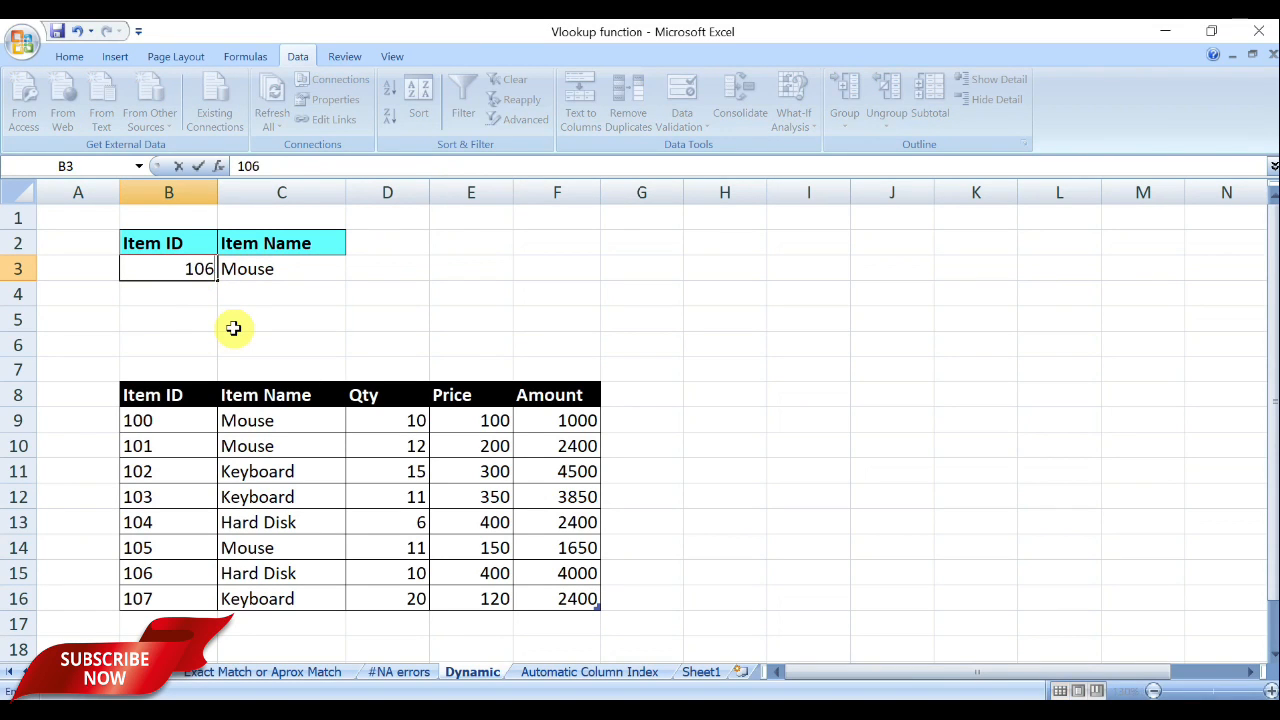
pyautogui.press('Return')
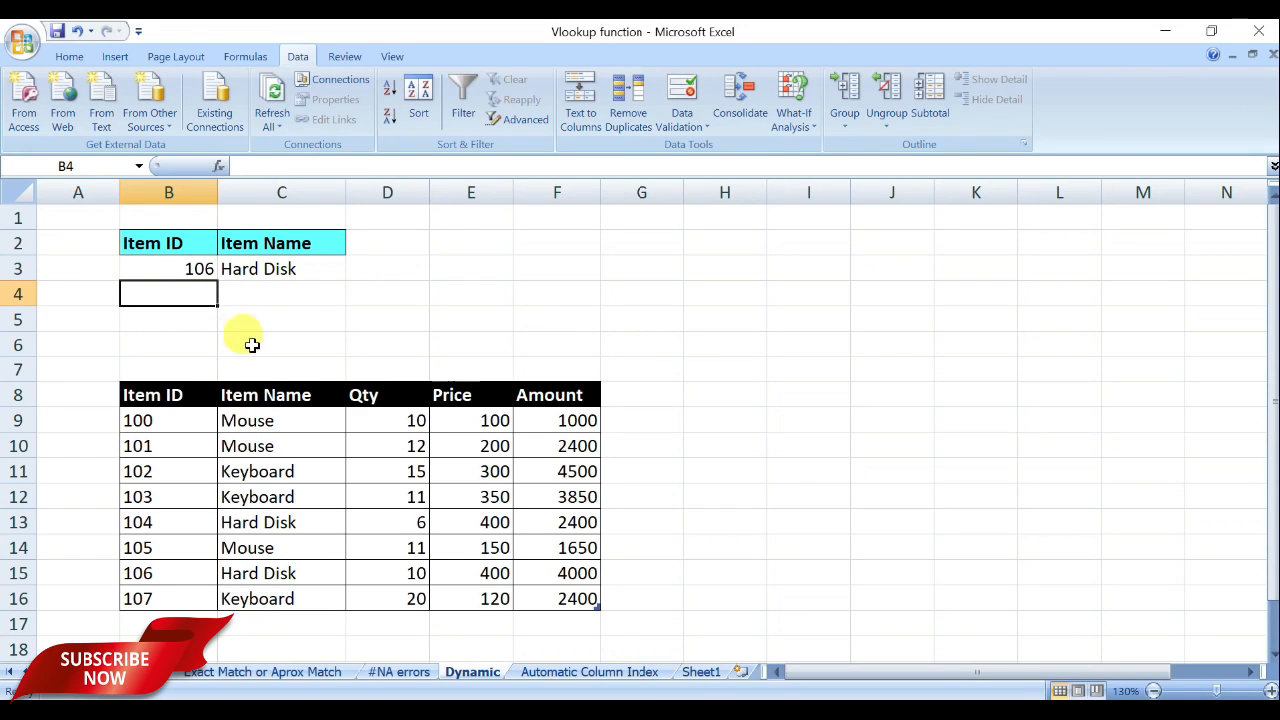
pyautogui.click(278, 270)
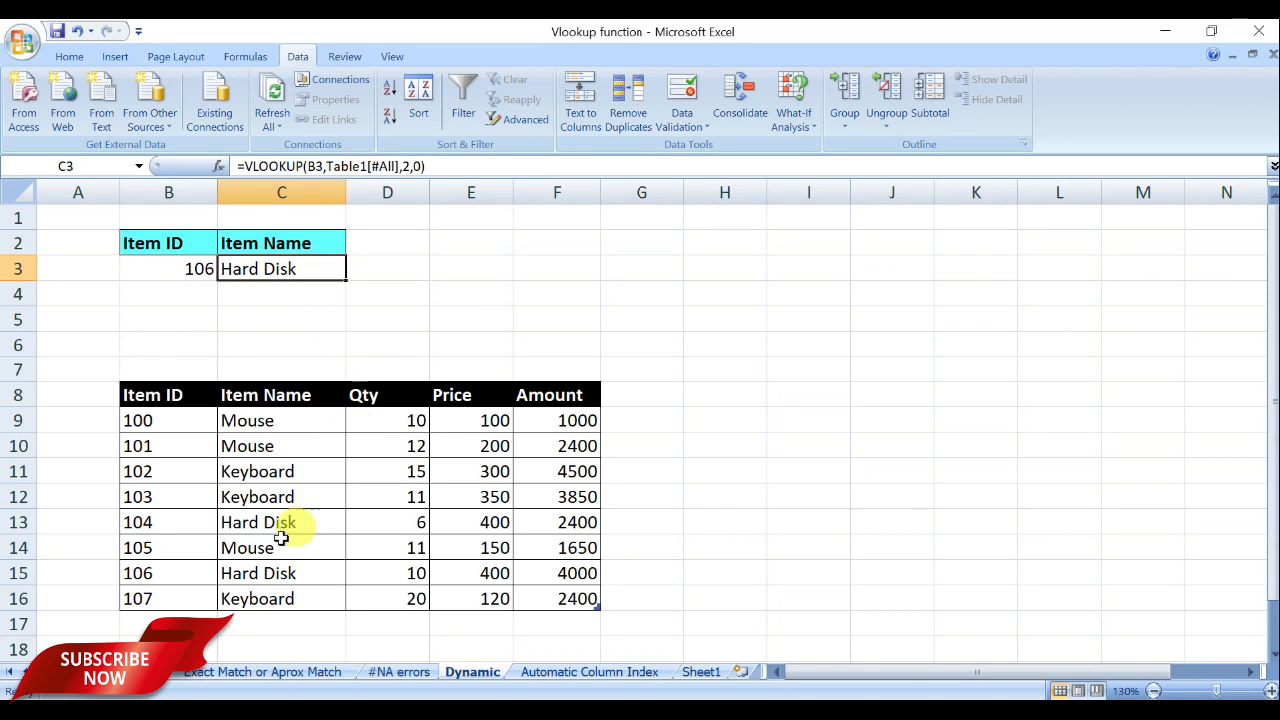
pyautogui.click(185, 598)
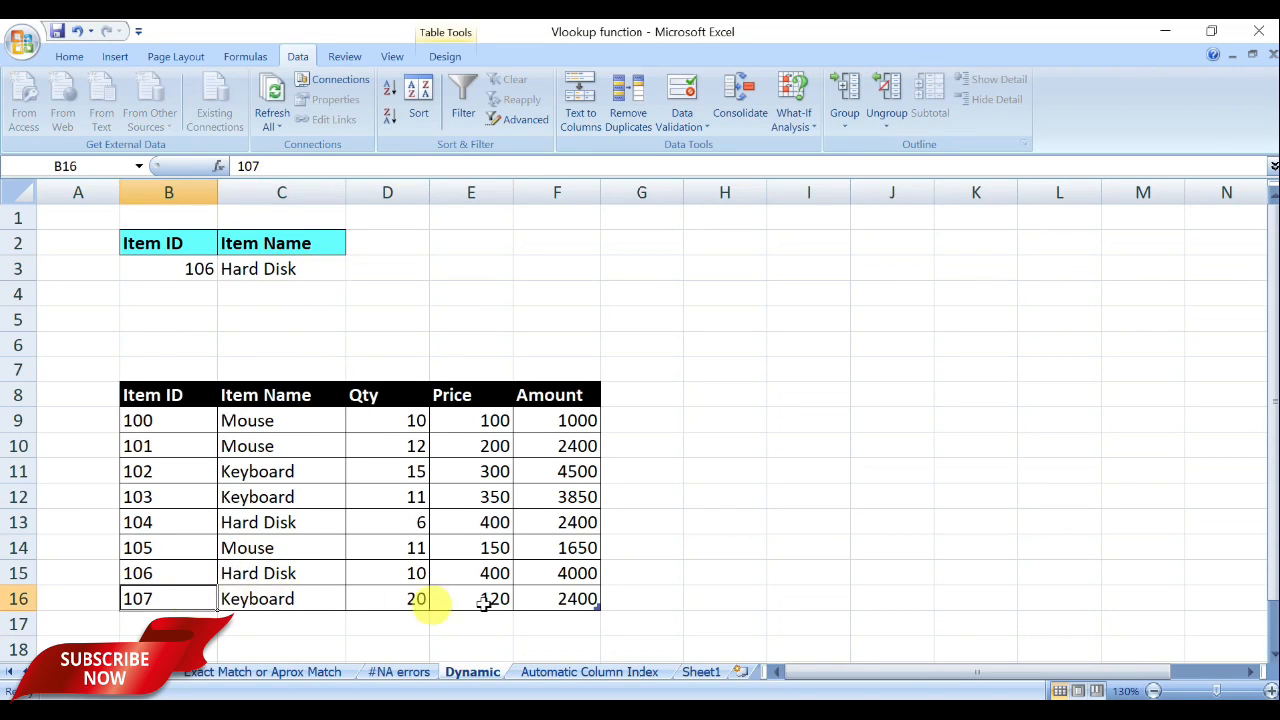
pyautogui.click(161, 268)
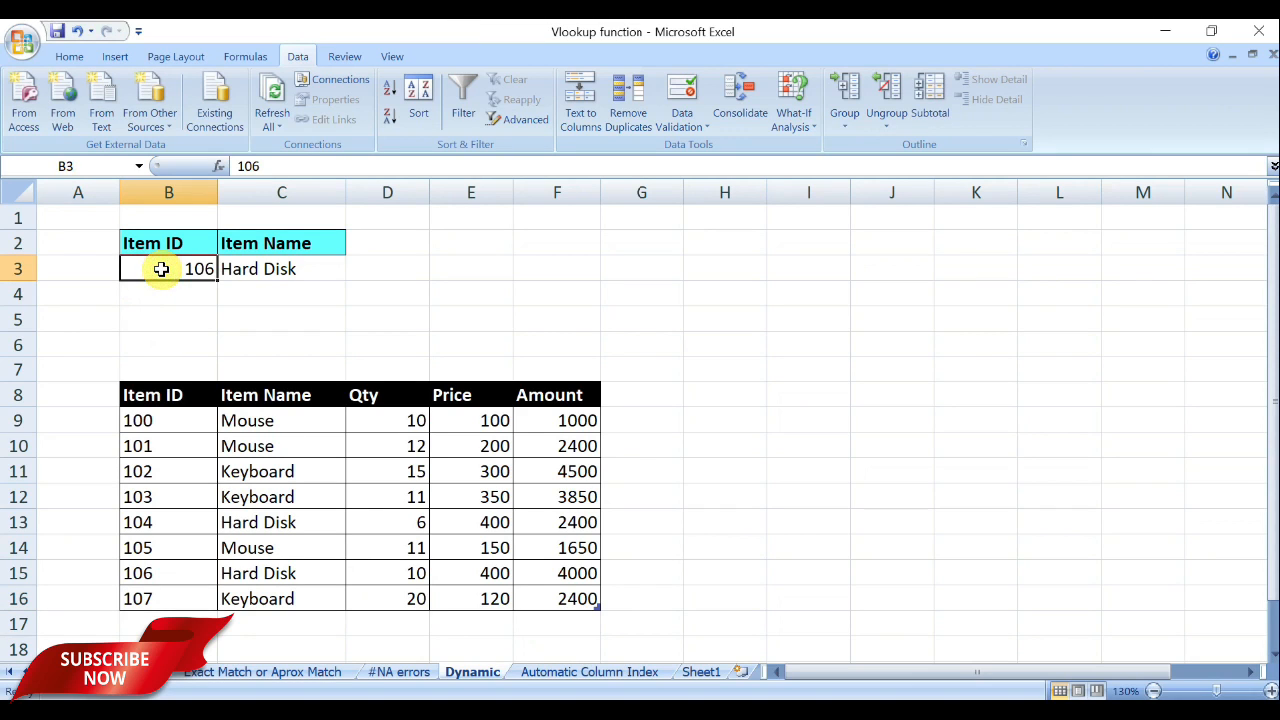
pyautogui.click(286, 269)
pyautogui.click(214, 268)
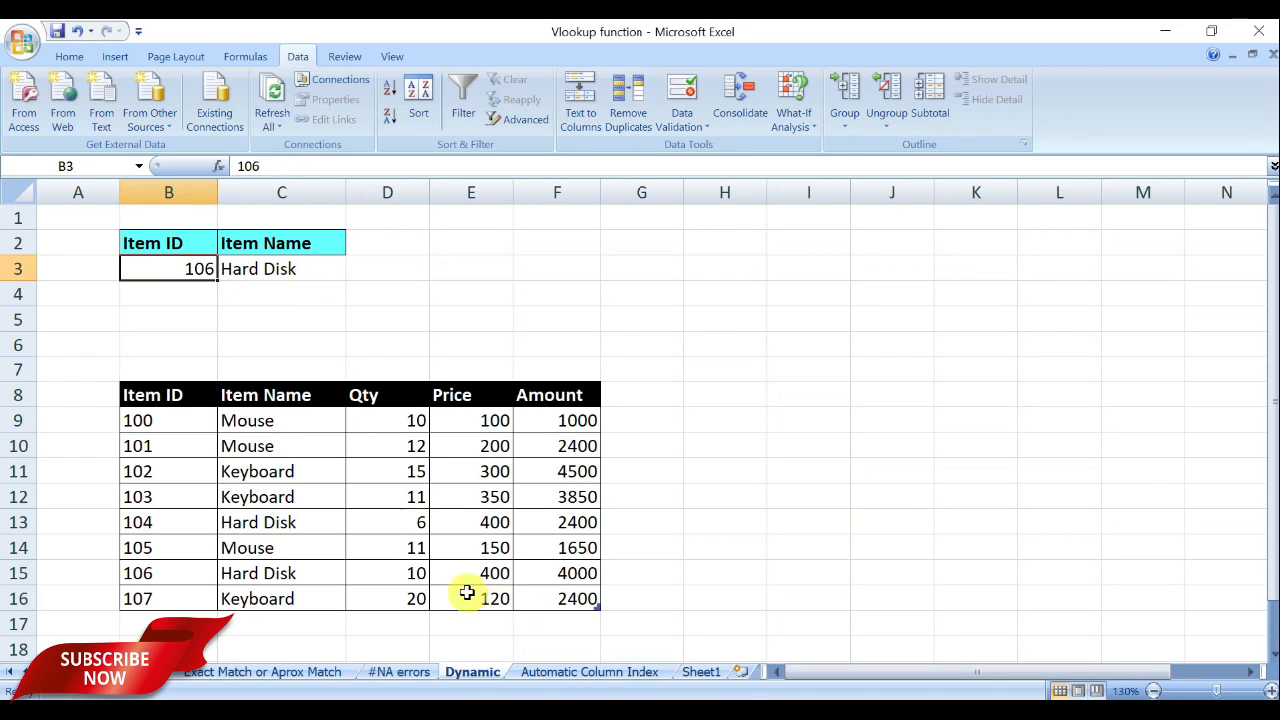
# Open the Automatic Column Index sheet and go through the lookup cells B3:F3 under the Item ID to Amount headers.
pyautogui.click(605, 672)
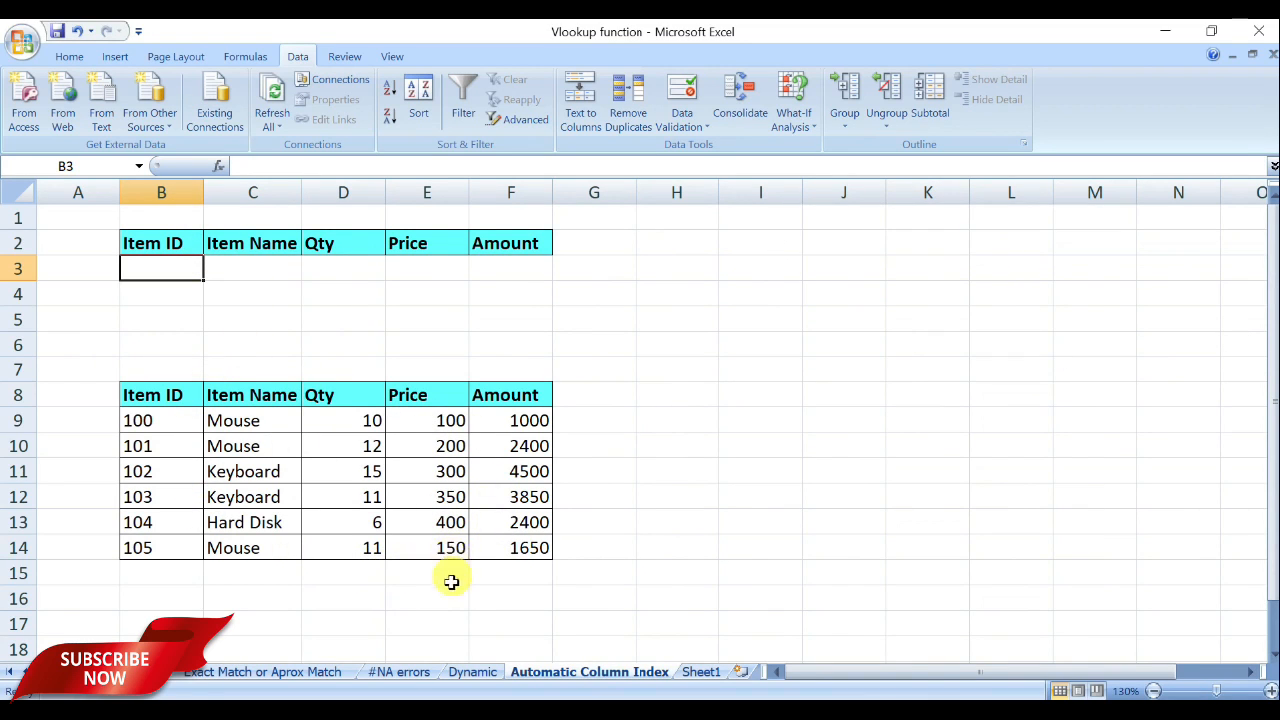
pyautogui.press('Right')
pyautogui.press('Right')
pyautogui.click(166, 266)
pyautogui.click(251, 271)
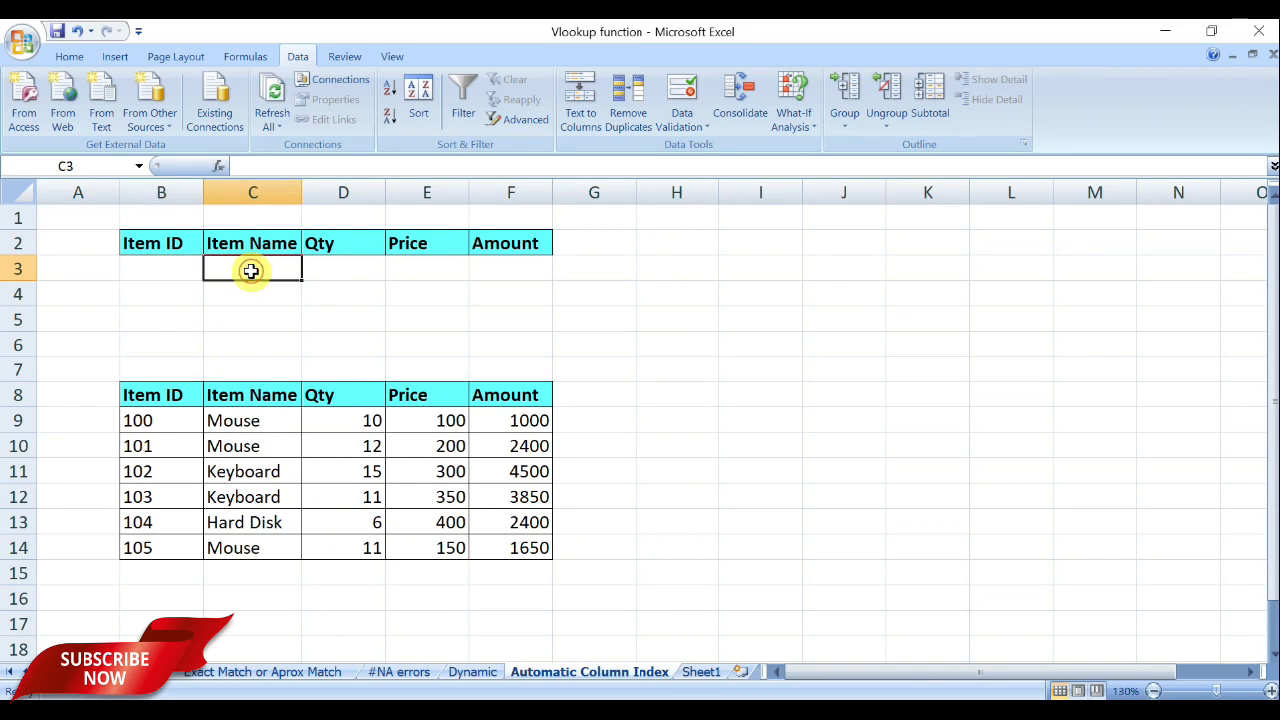
pyautogui.click(346, 271)
pyautogui.click(436, 266)
pyautogui.click(484, 269)
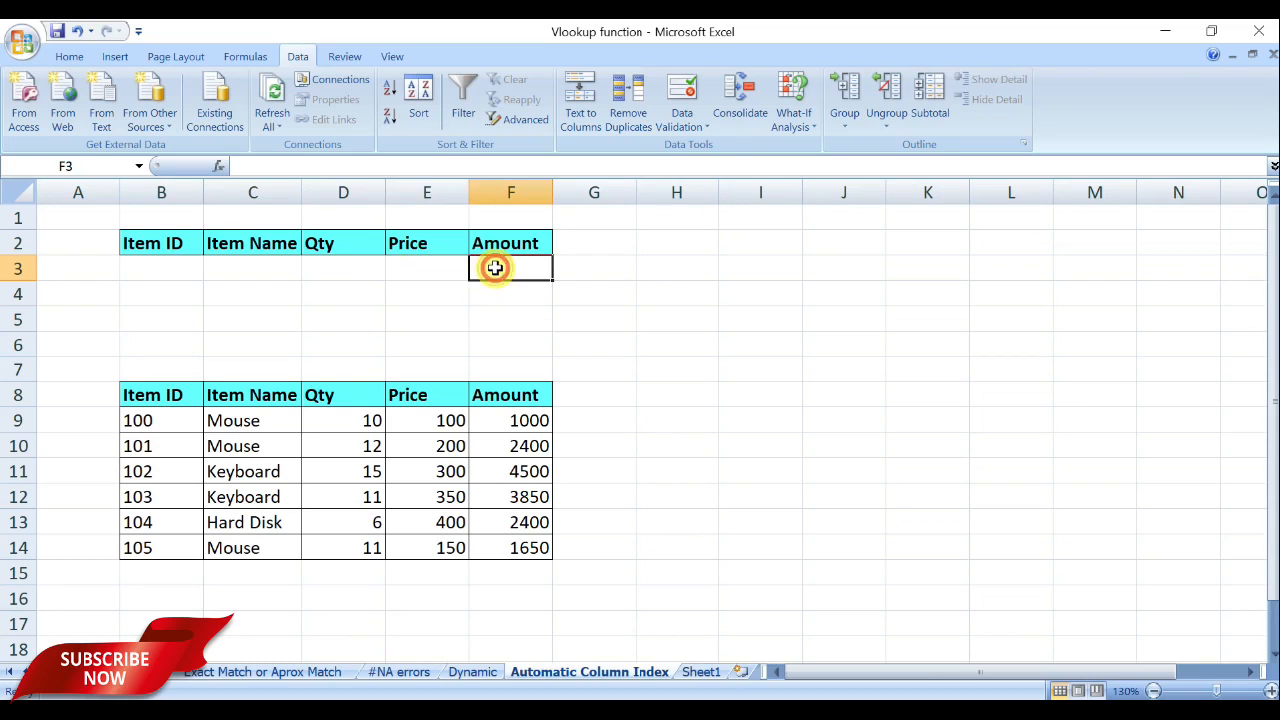
# Enter 100 as the Item ID in cell B3 of the upper table.
pyautogui.click(160, 268)
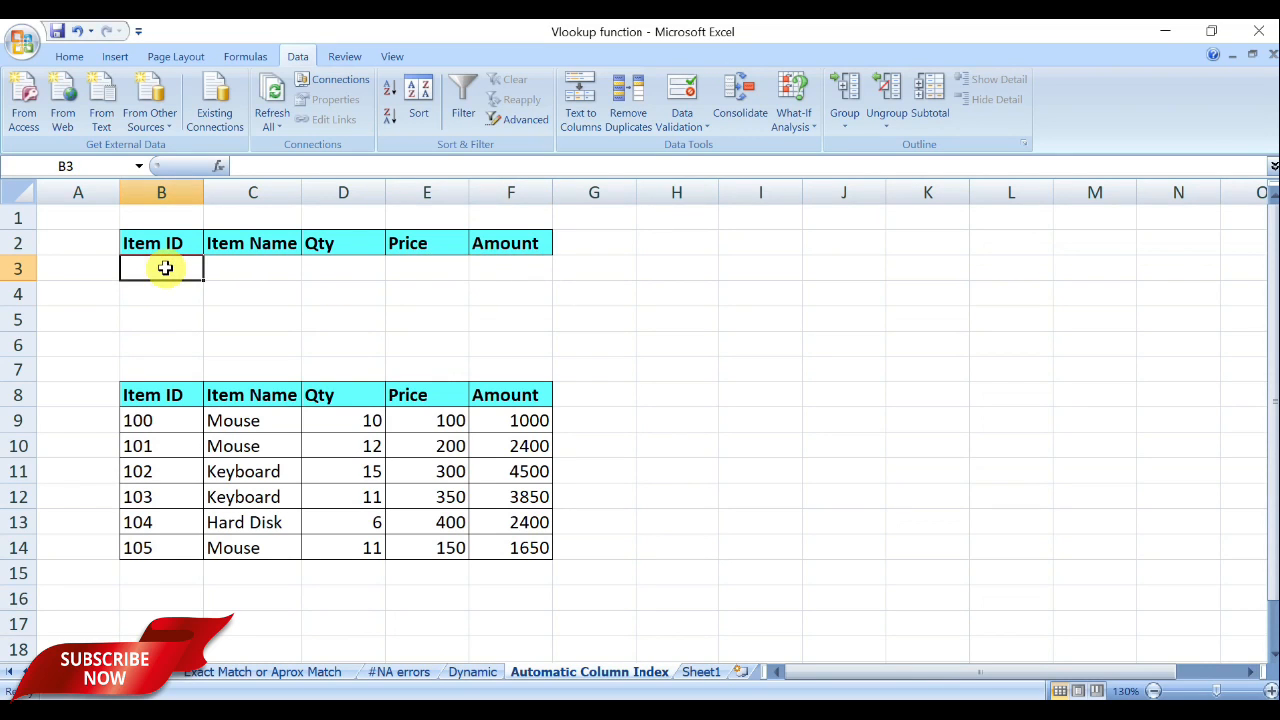
pyautogui.write('100')
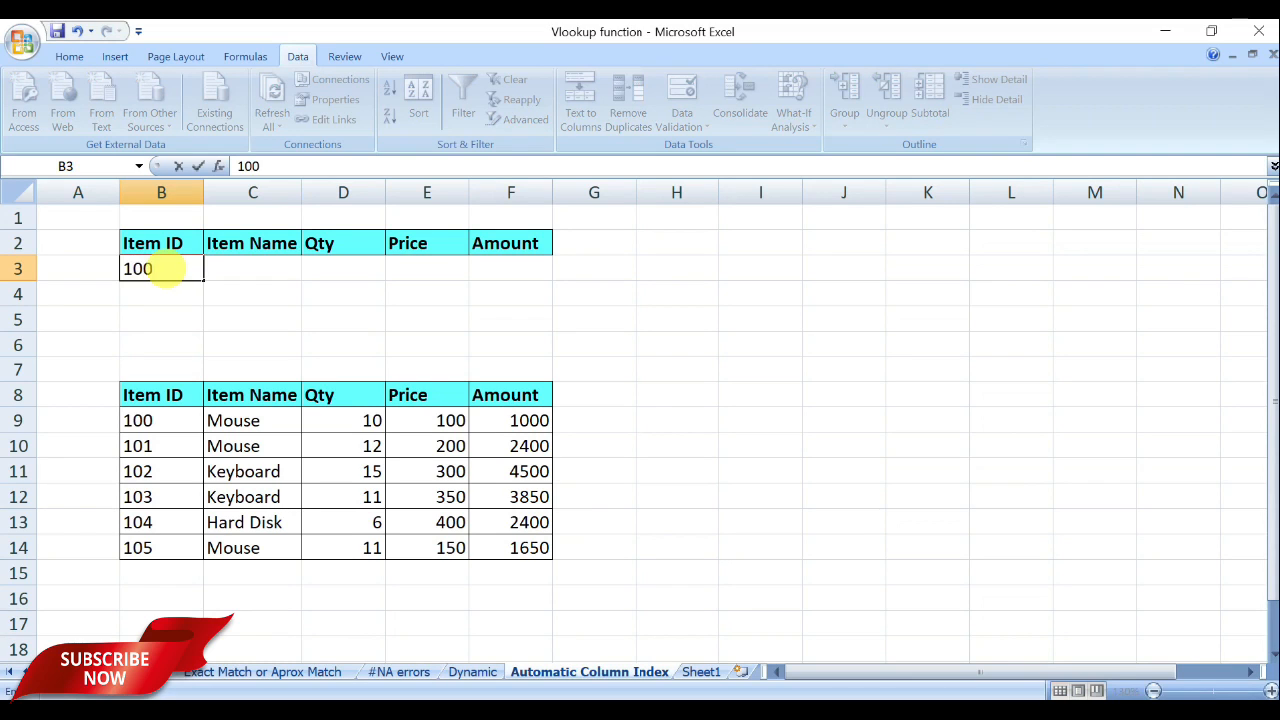
pyautogui.press('Tab')
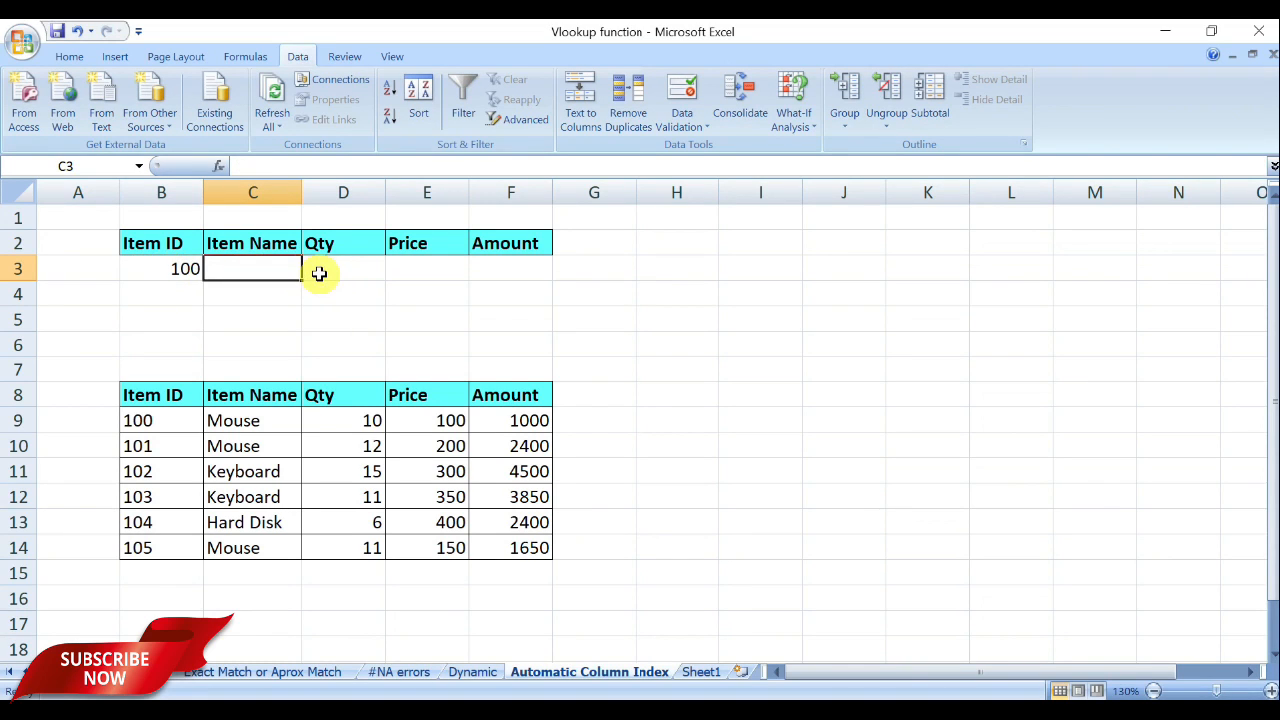
# Enter =VLOOKUP(B3,B8:F14,2,0) in cell C3 to look up the item name for the entered ID.
pyautogui.write('=v')
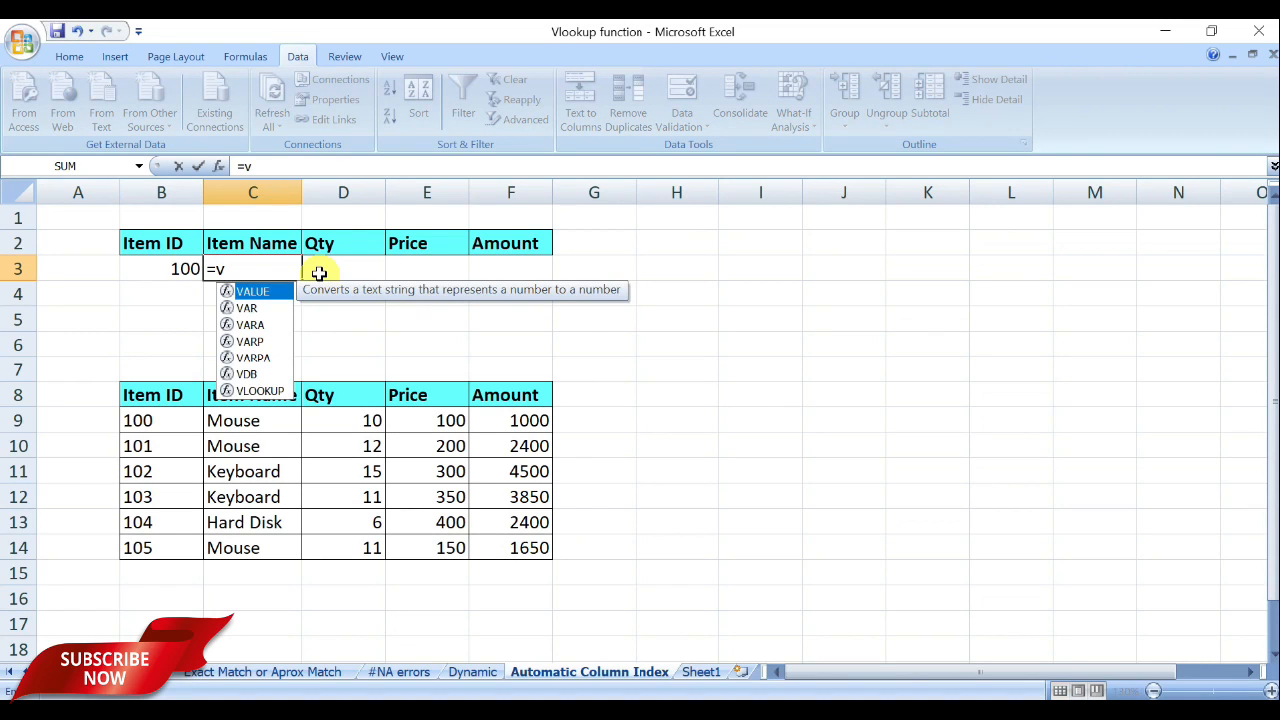
pyautogui.write('lookup')
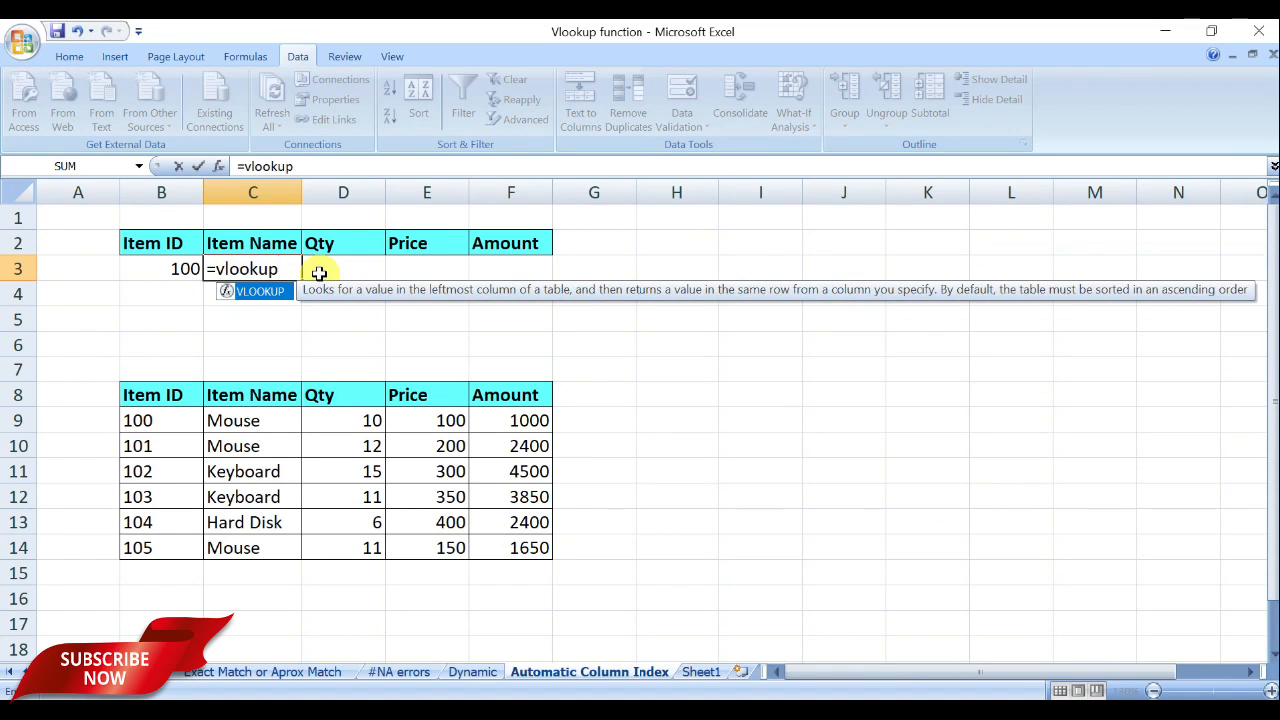
pyautogui.write('(')
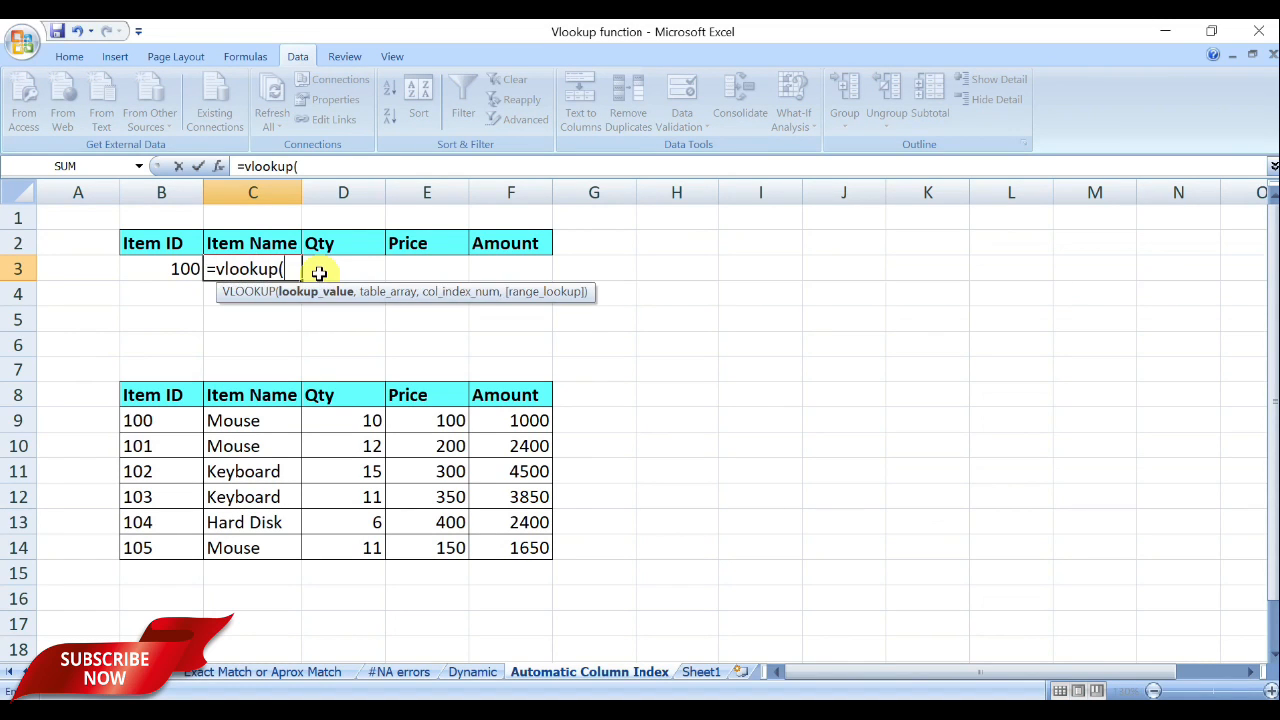
pyautogui.click(183, 268)
pyautogui.write(',')
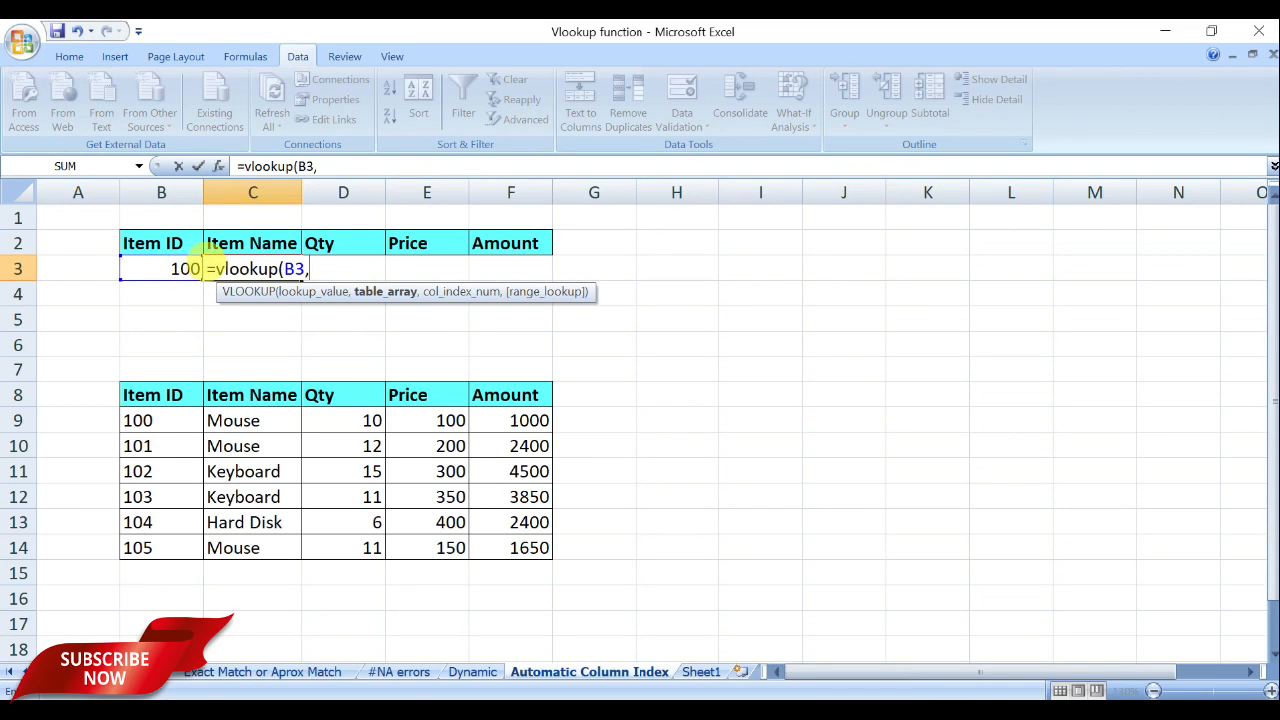
pyautogui.click(143, 392)
pyautogui.moveTo(185, 402); pyautogui.dragTo(509, 543)
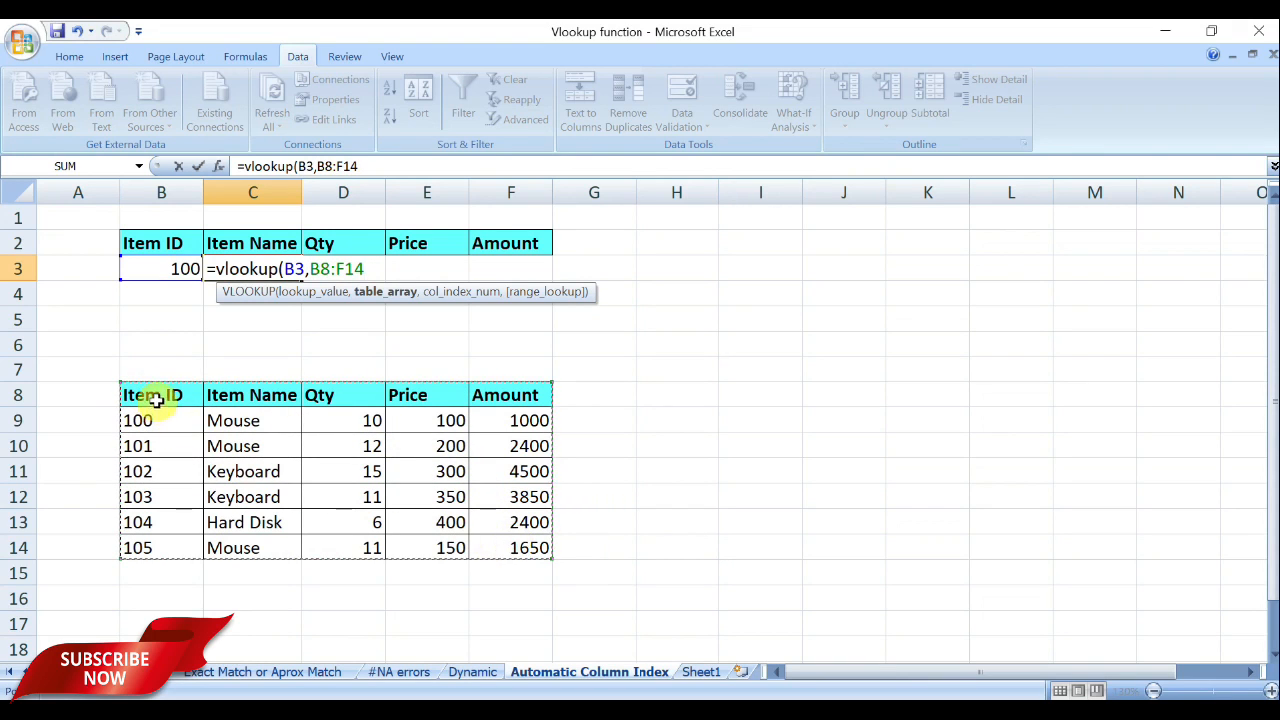
pyautogui.write(',')
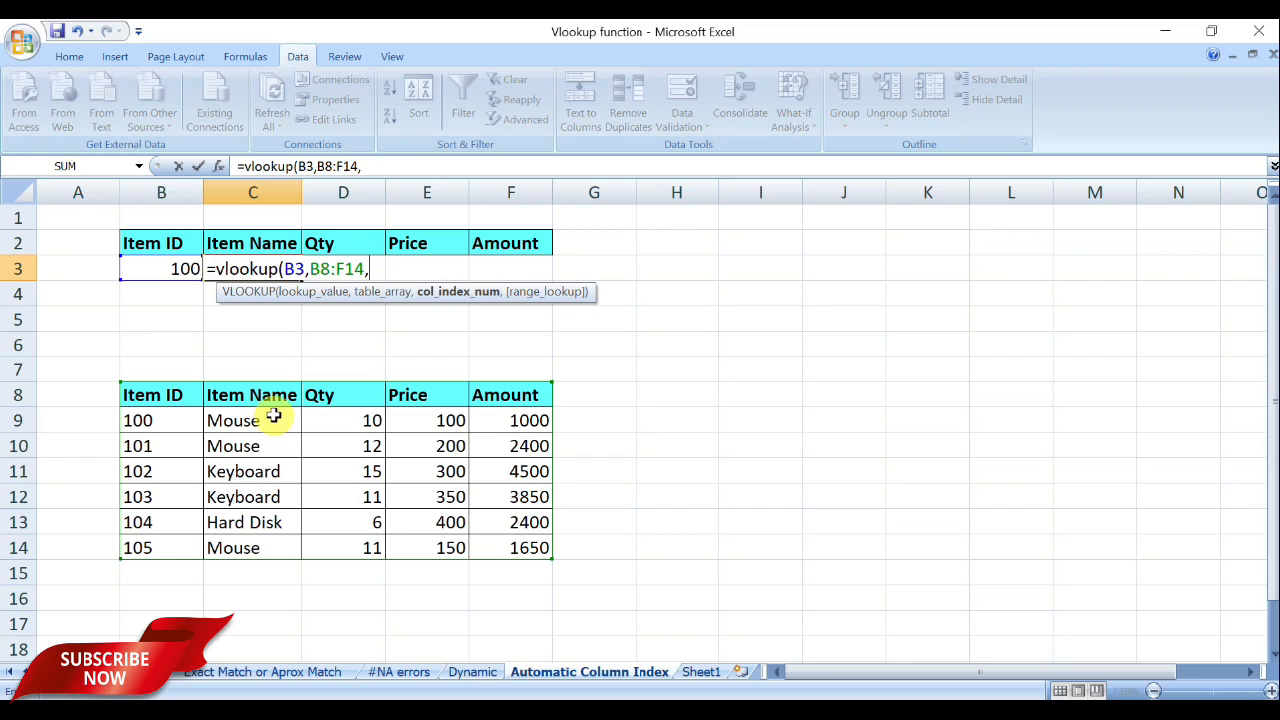
pyautogui.write('2')
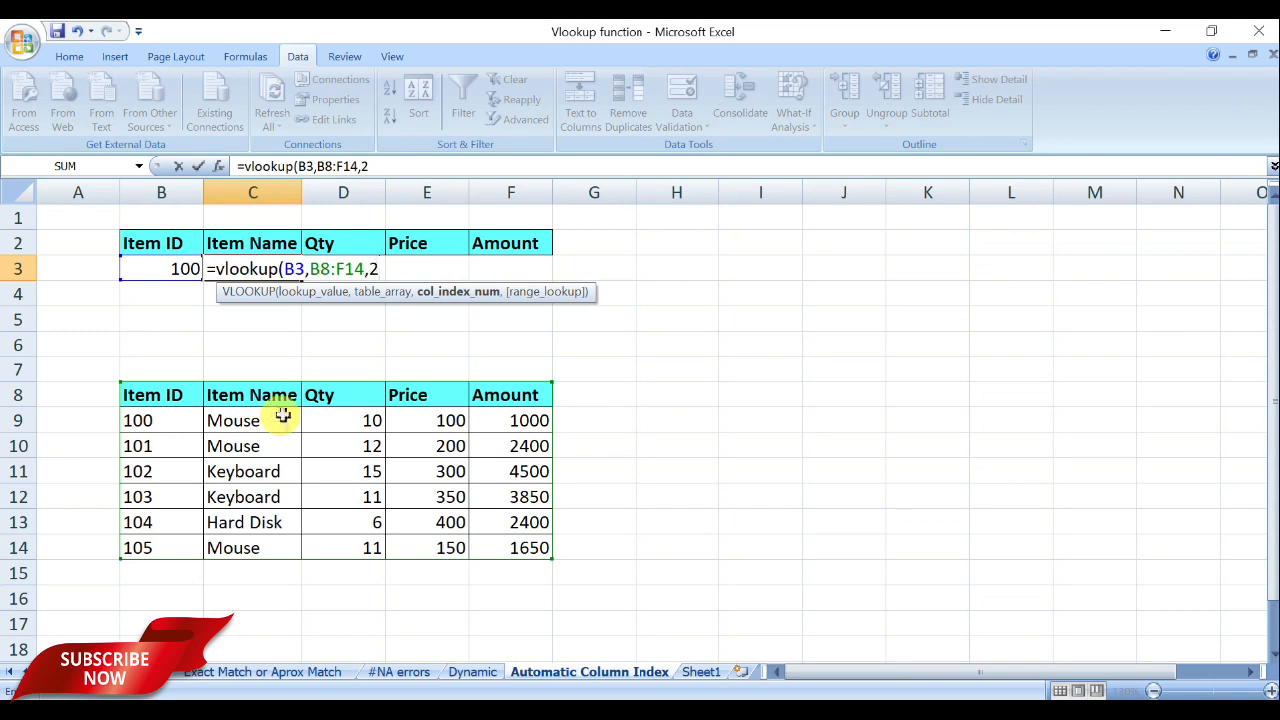
pyautogui.write(',')
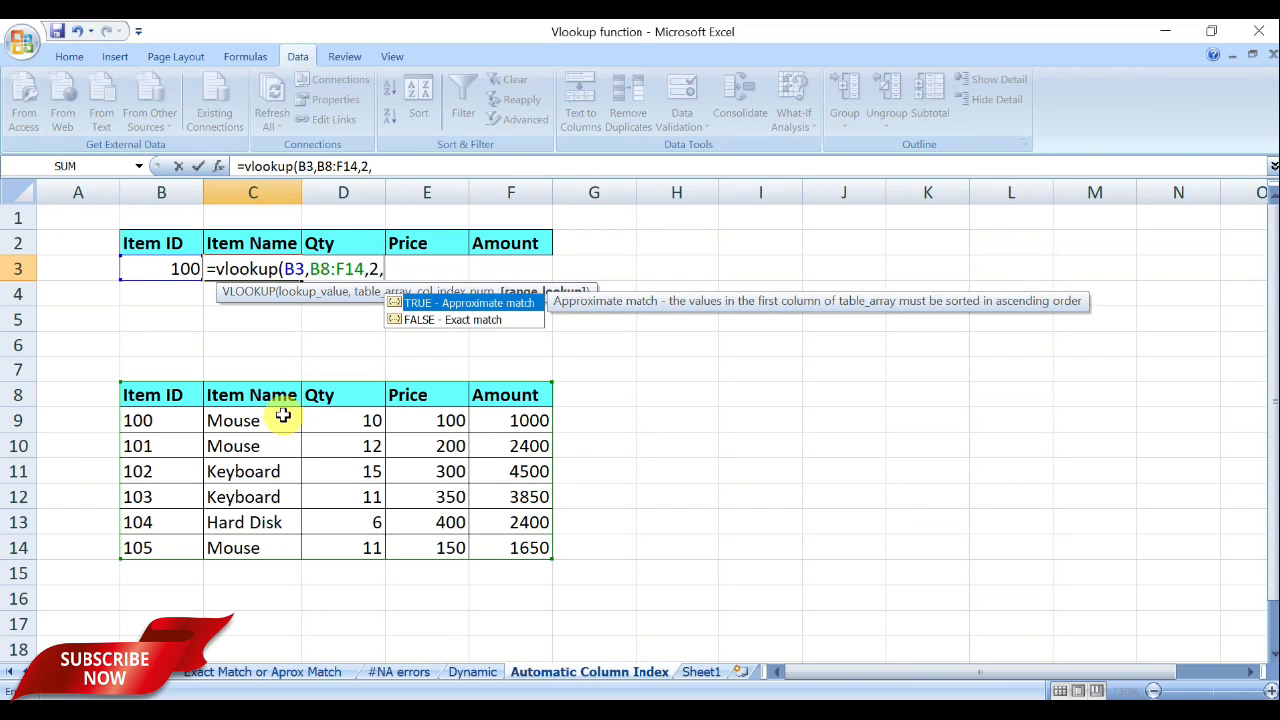
pyautogui.write('0)')
pyautogui.press('Return')
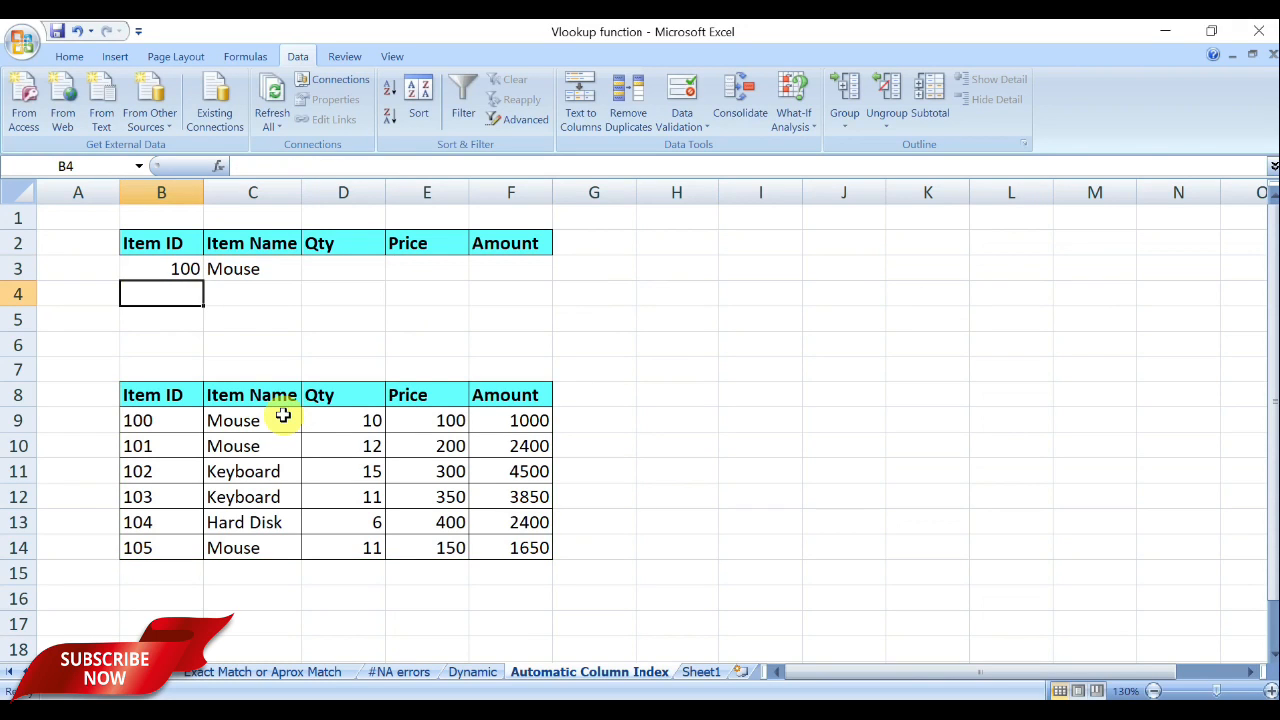
pyautogui.press('Up')
pyautogui.press('Right')
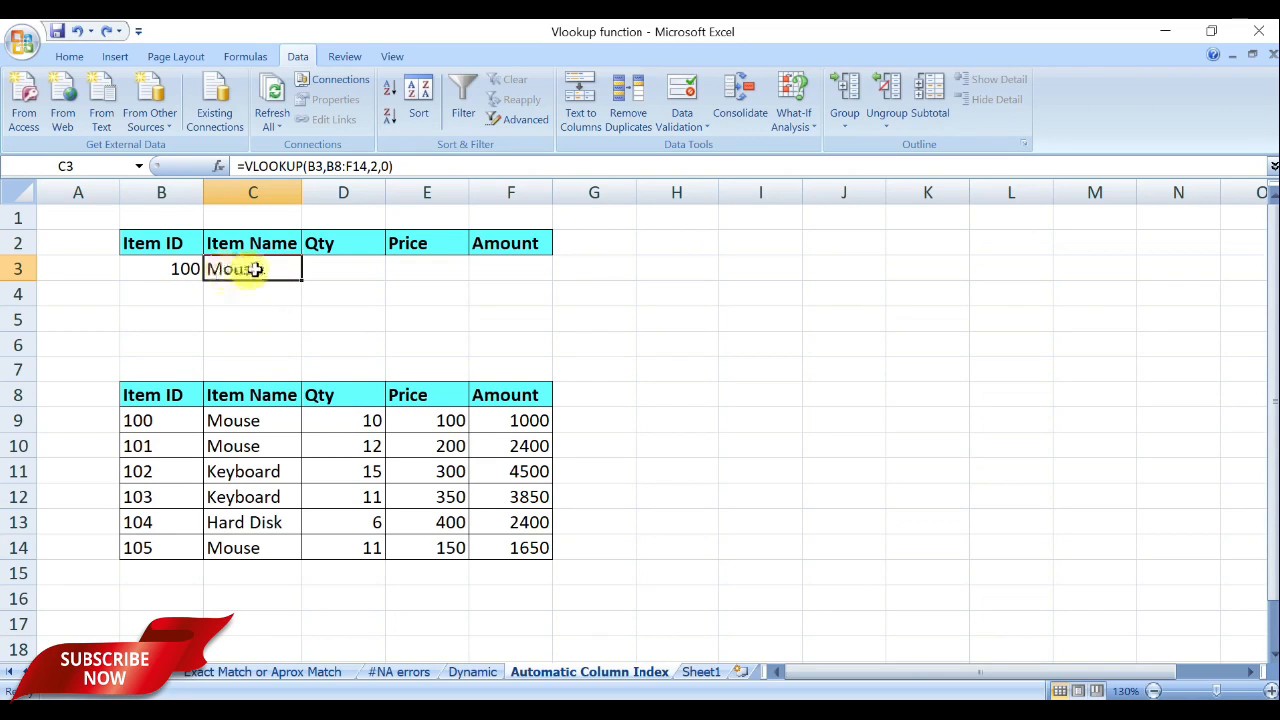
pyautogui.click(317, 271)
pyautogui.click(396, 272)
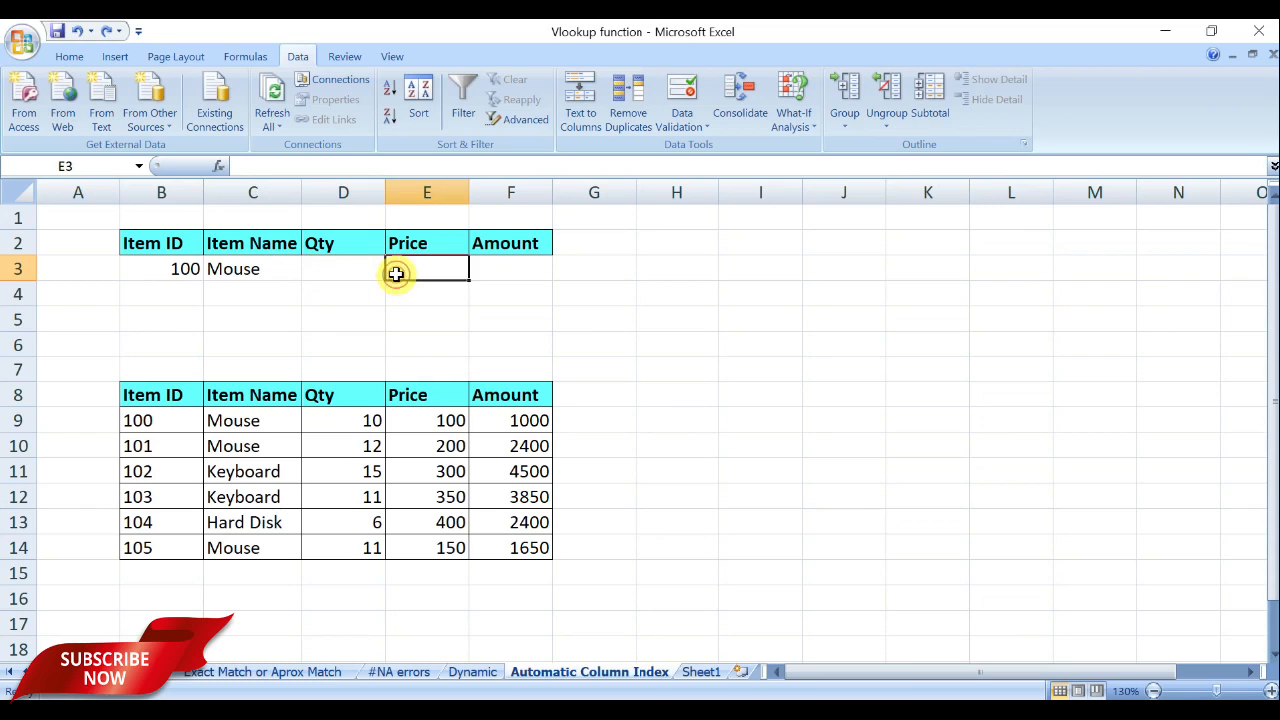
pyautogui.click(476, 264)
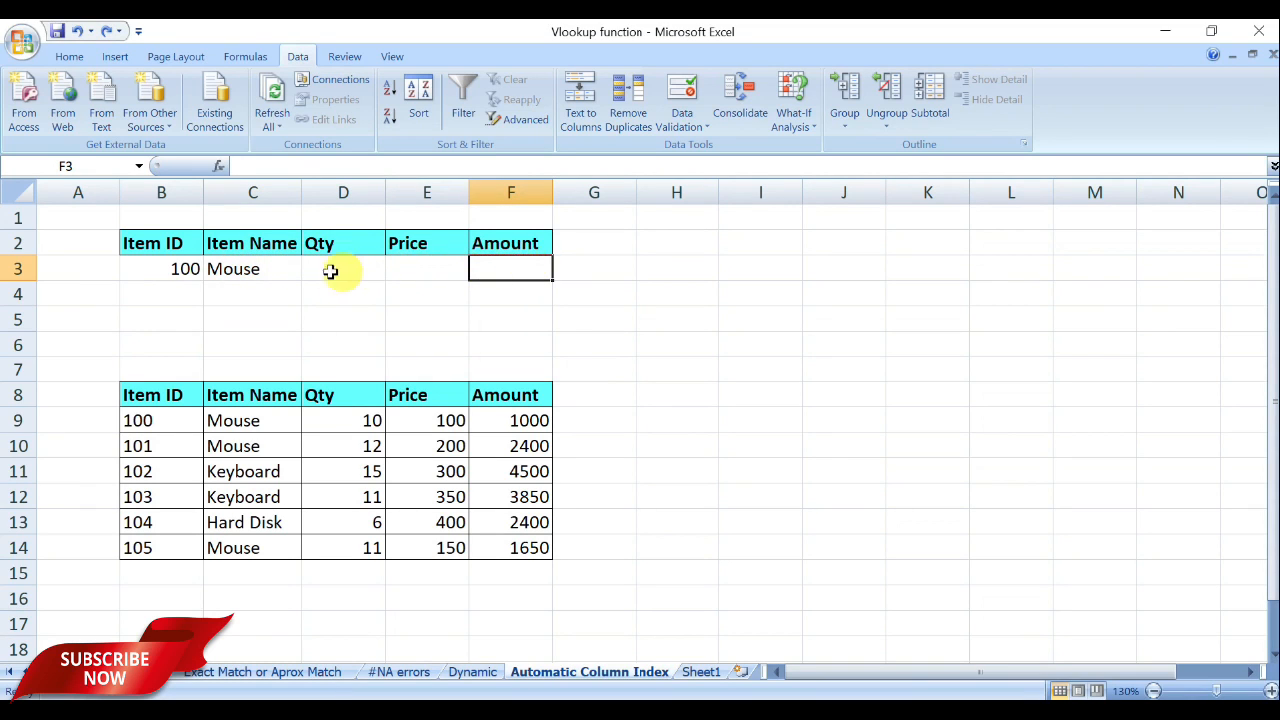
pyautogui.click(264, 268)
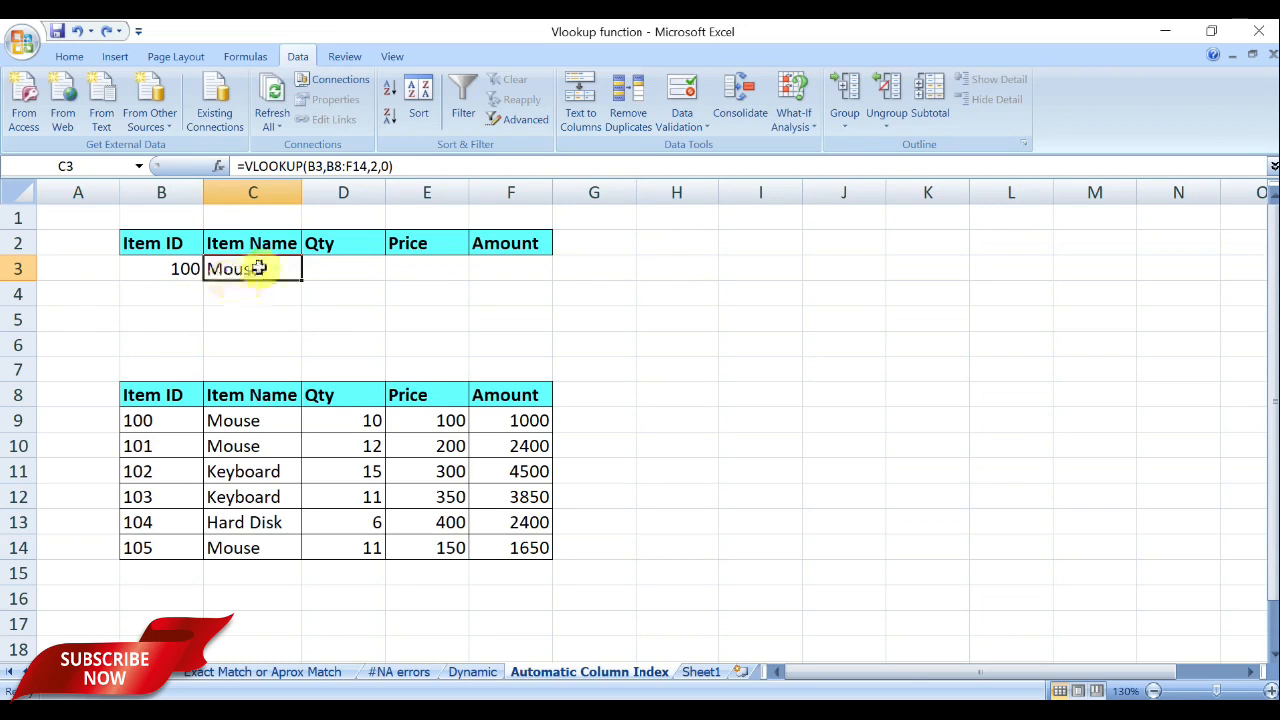
pyautogui.click(160, 268)
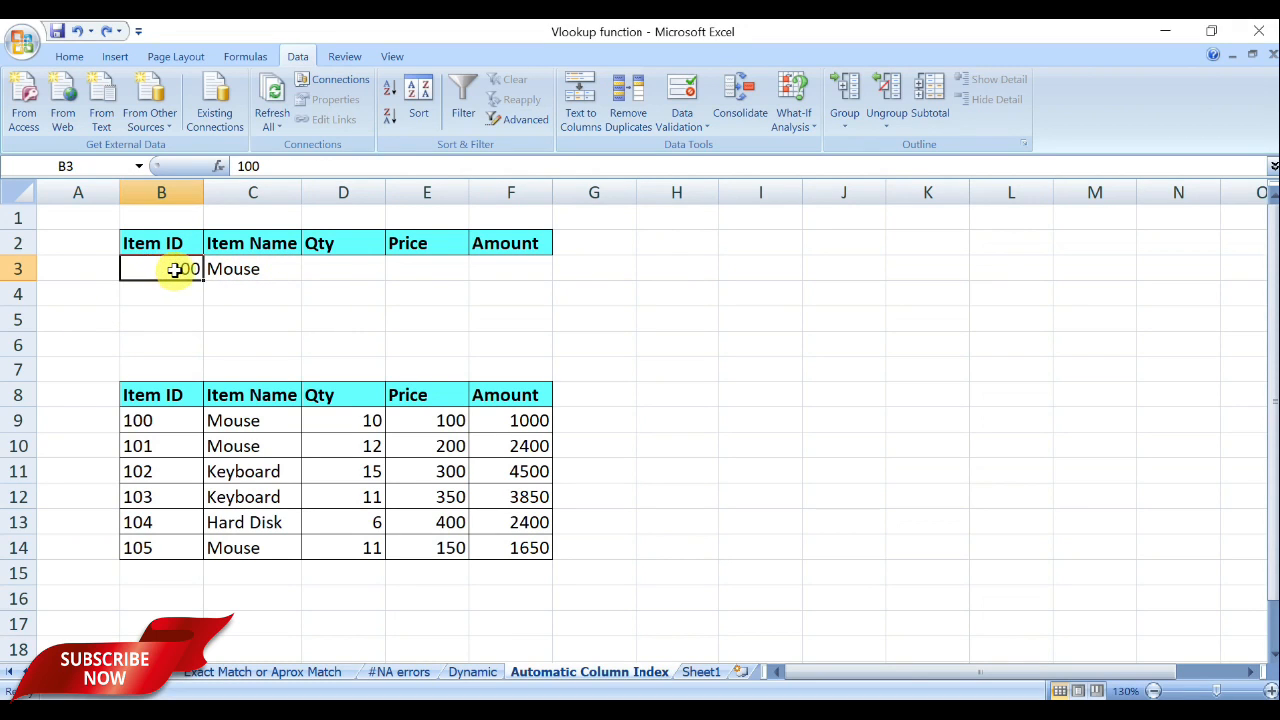
# Make the lookup value and table range in C3's formula absolute, giving =VLOOKUP($B$3,$B$8:$F$14,2,0).
pyautogui.doubleClick(250, 268)
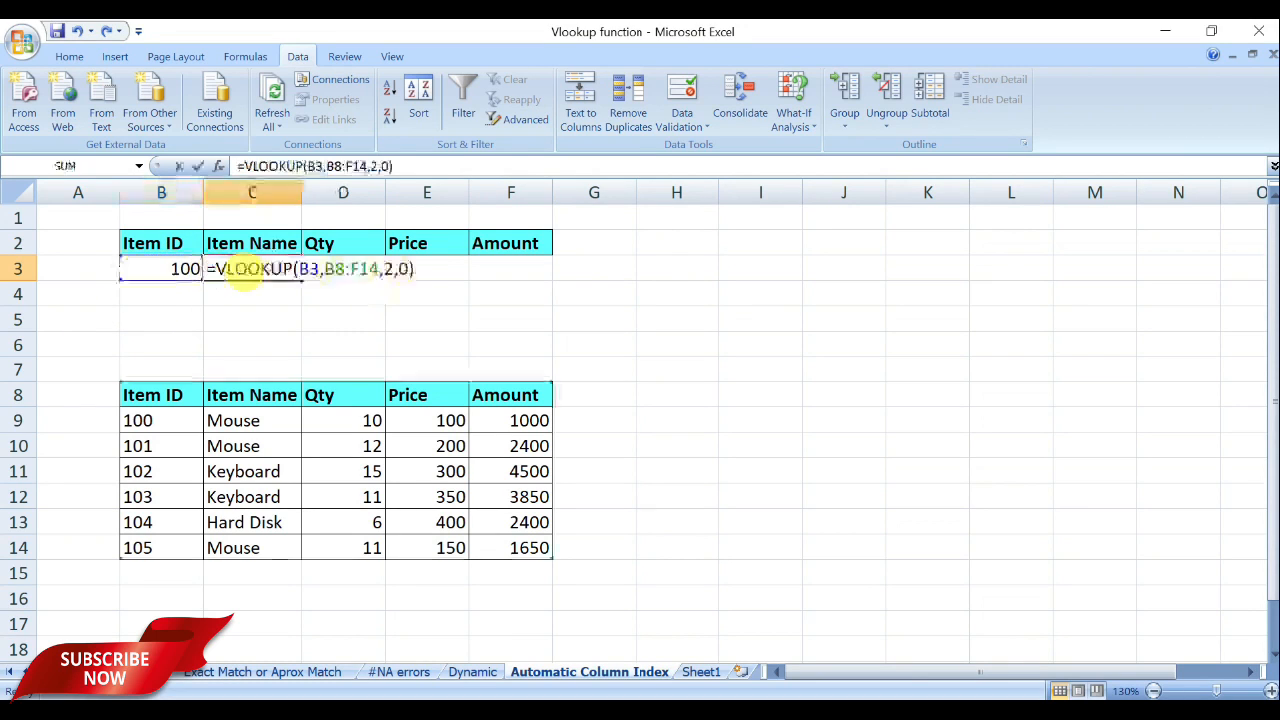
pyautogui.click(306, 268)
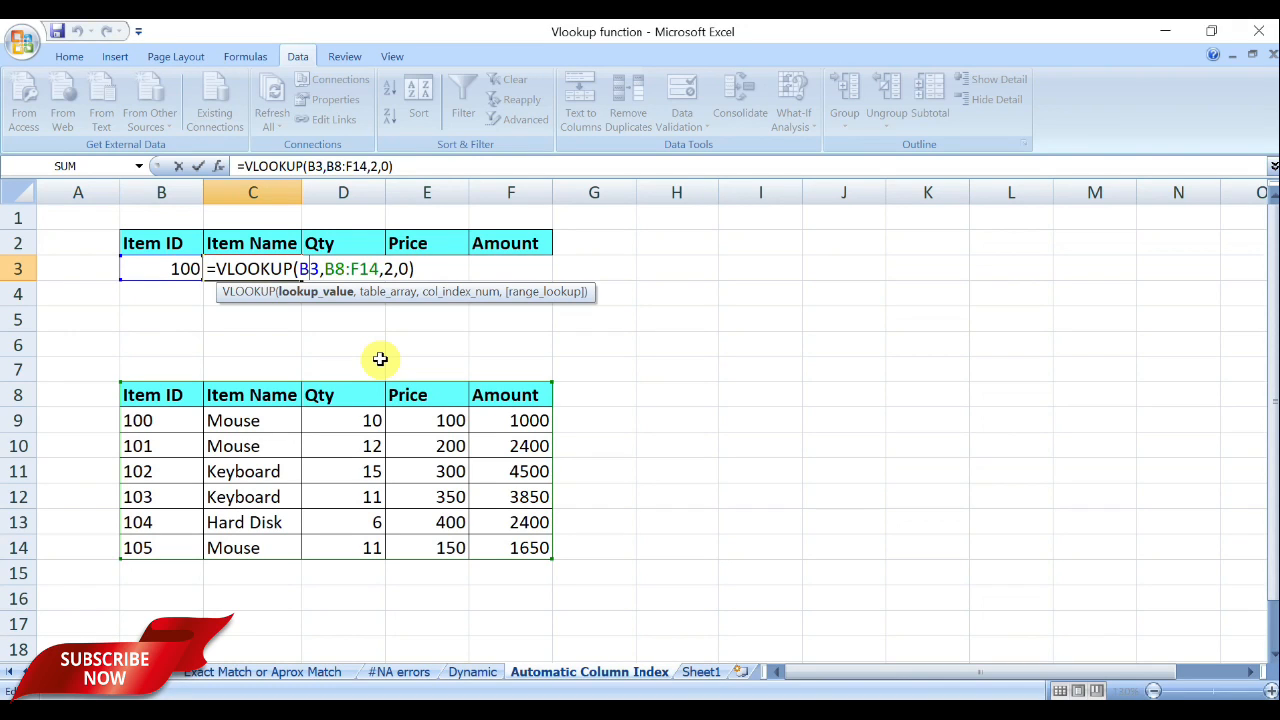
pyautogui.press('F4')
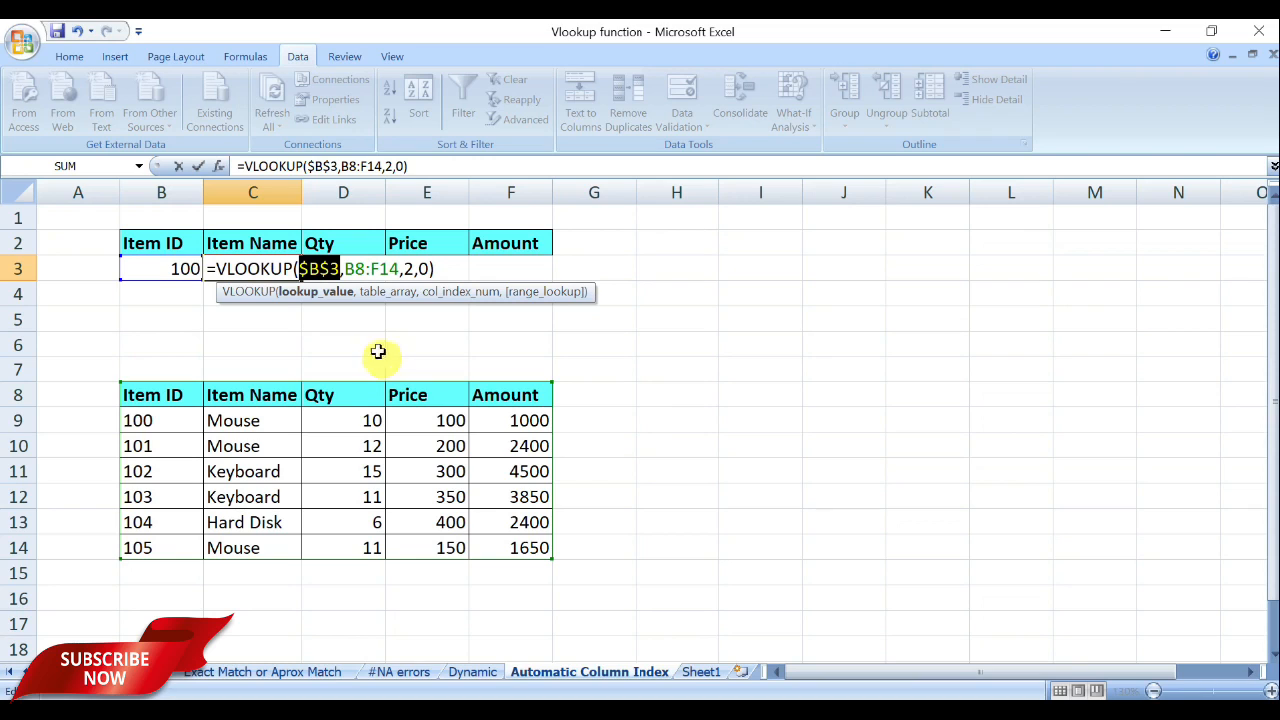
pyautogui.click(383, 268)
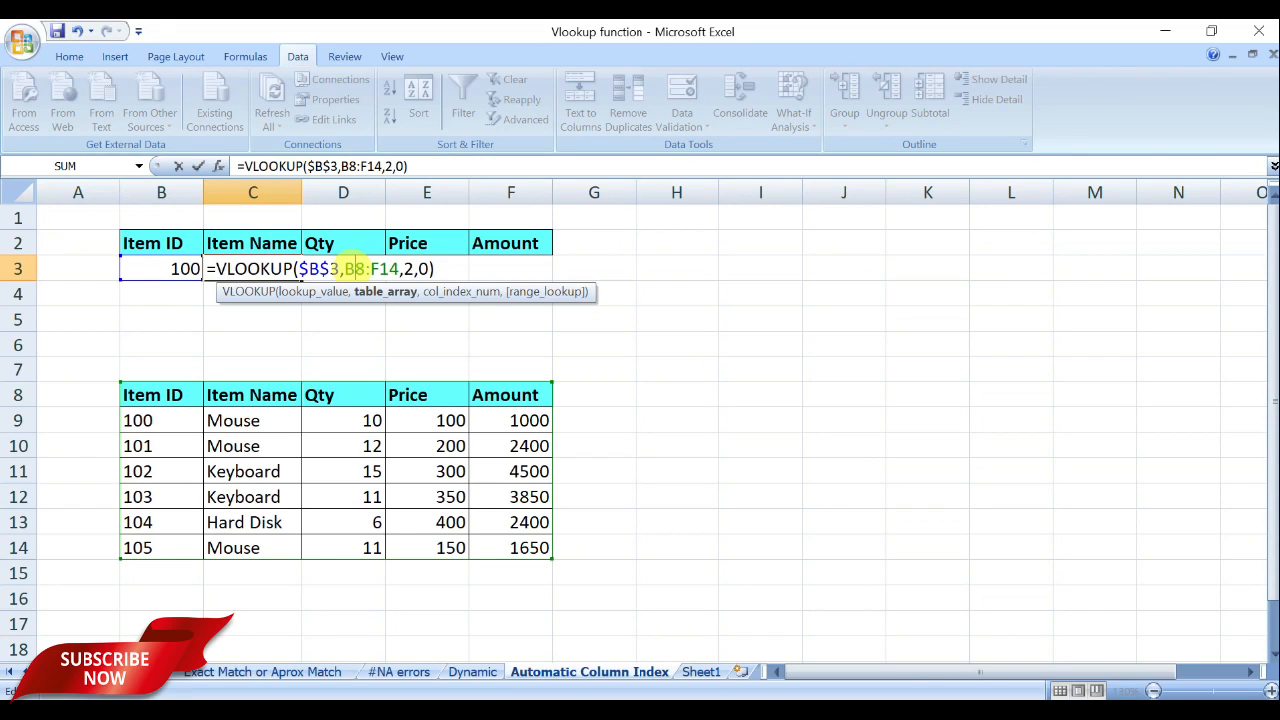
pyautogui.press('F4')
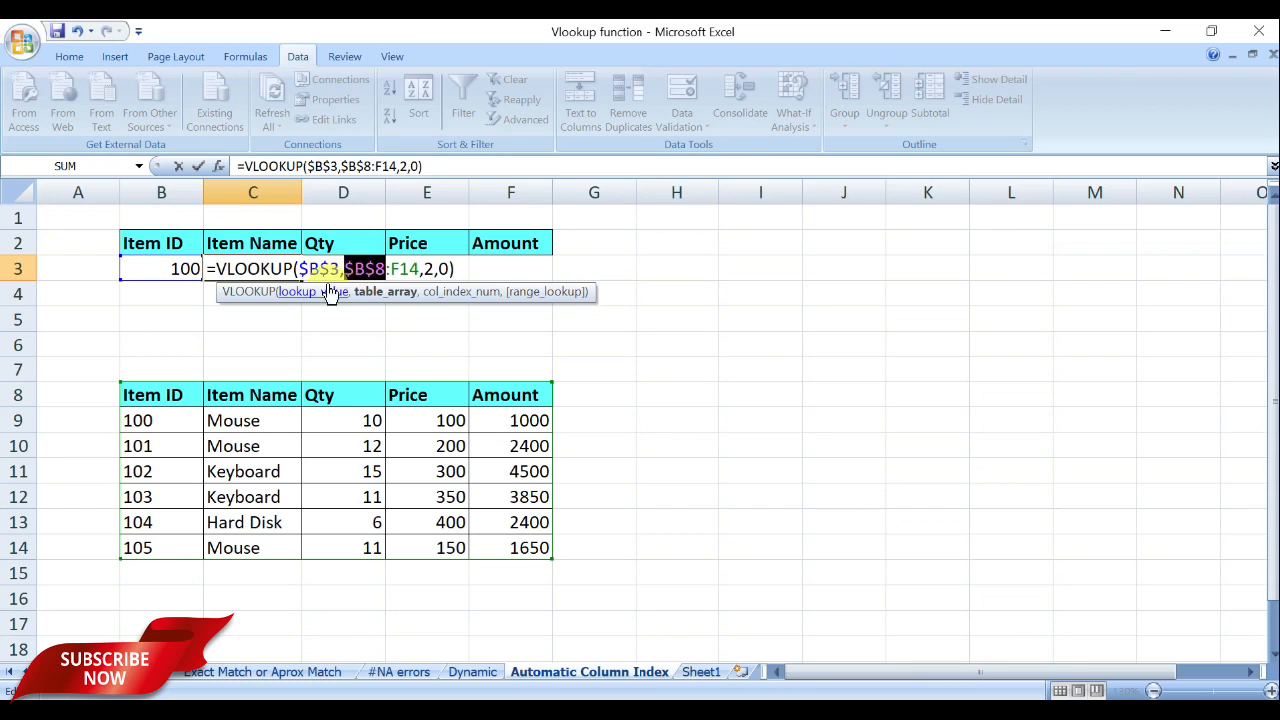
pyautogui.click(400, 268)
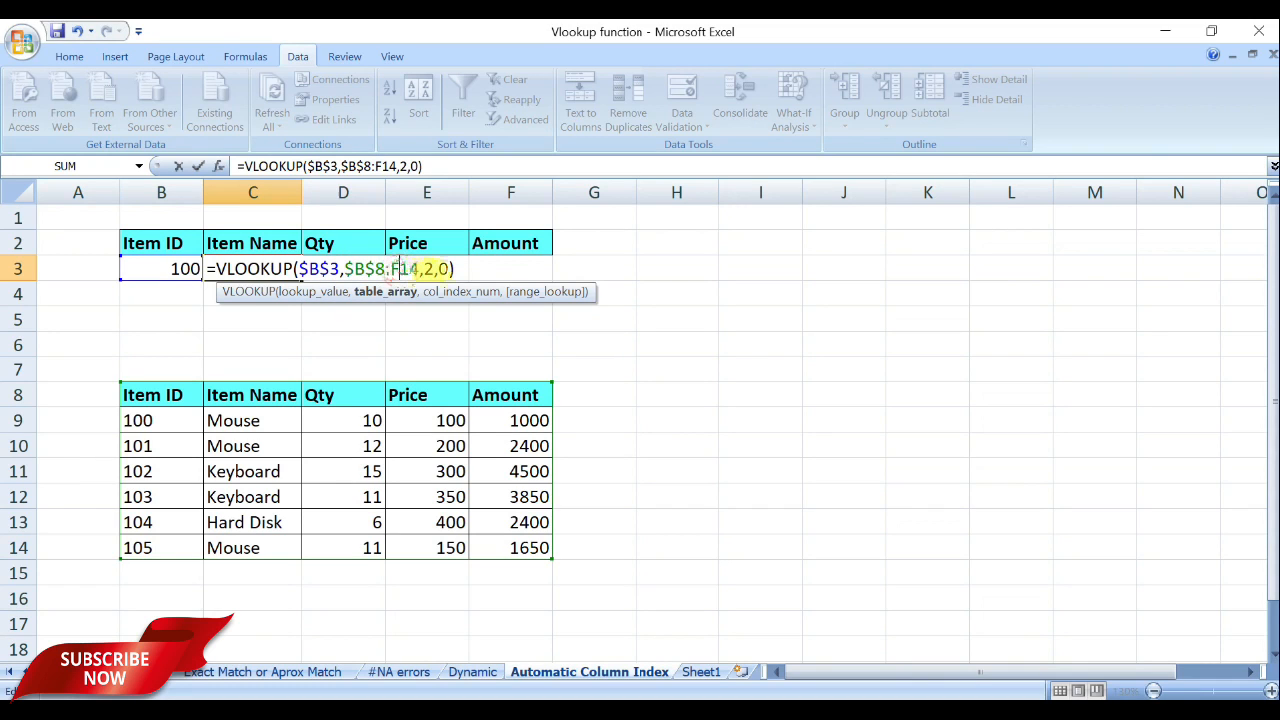
pyautogui.press('F4')
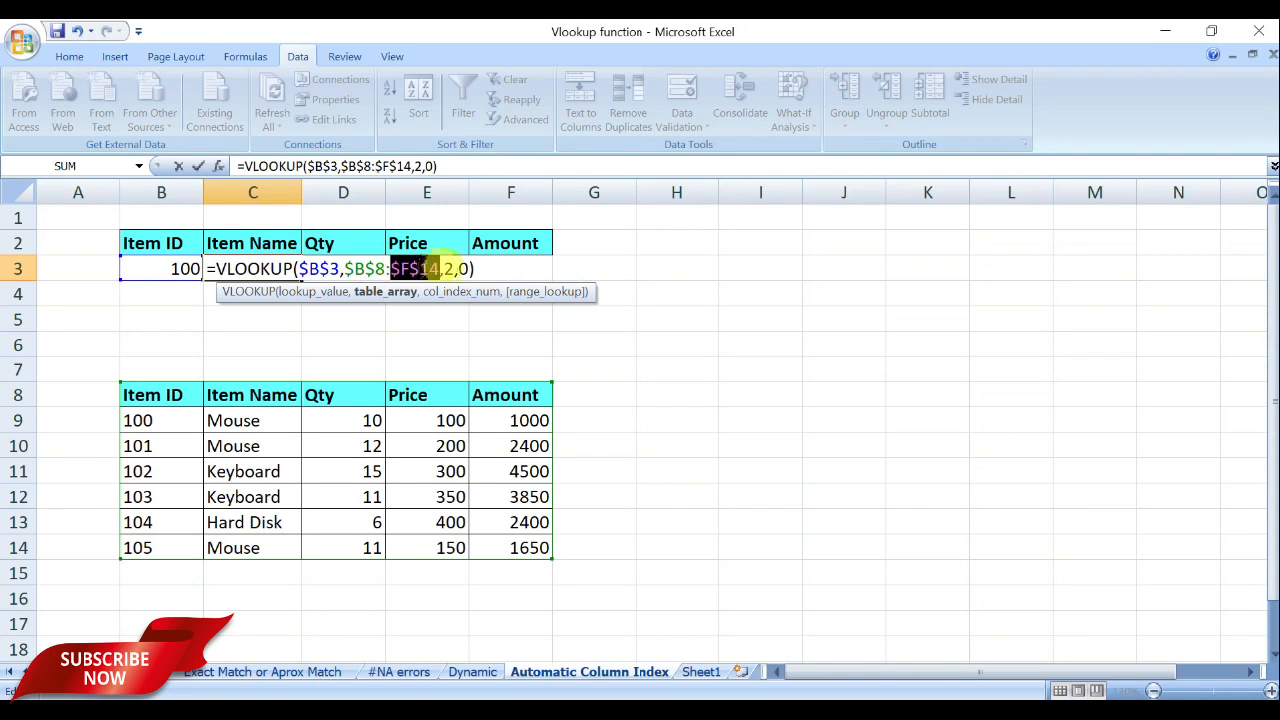
pyautogui.click(445, 268)
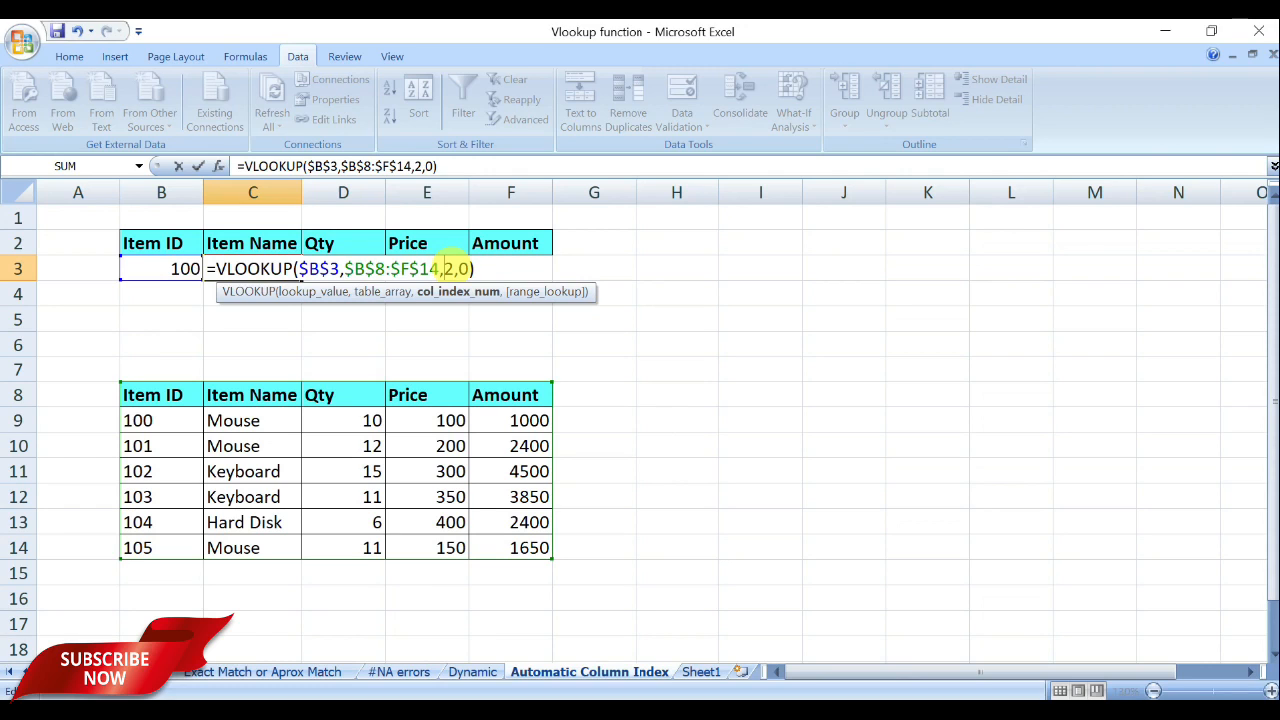
pyautogui.press('Return')
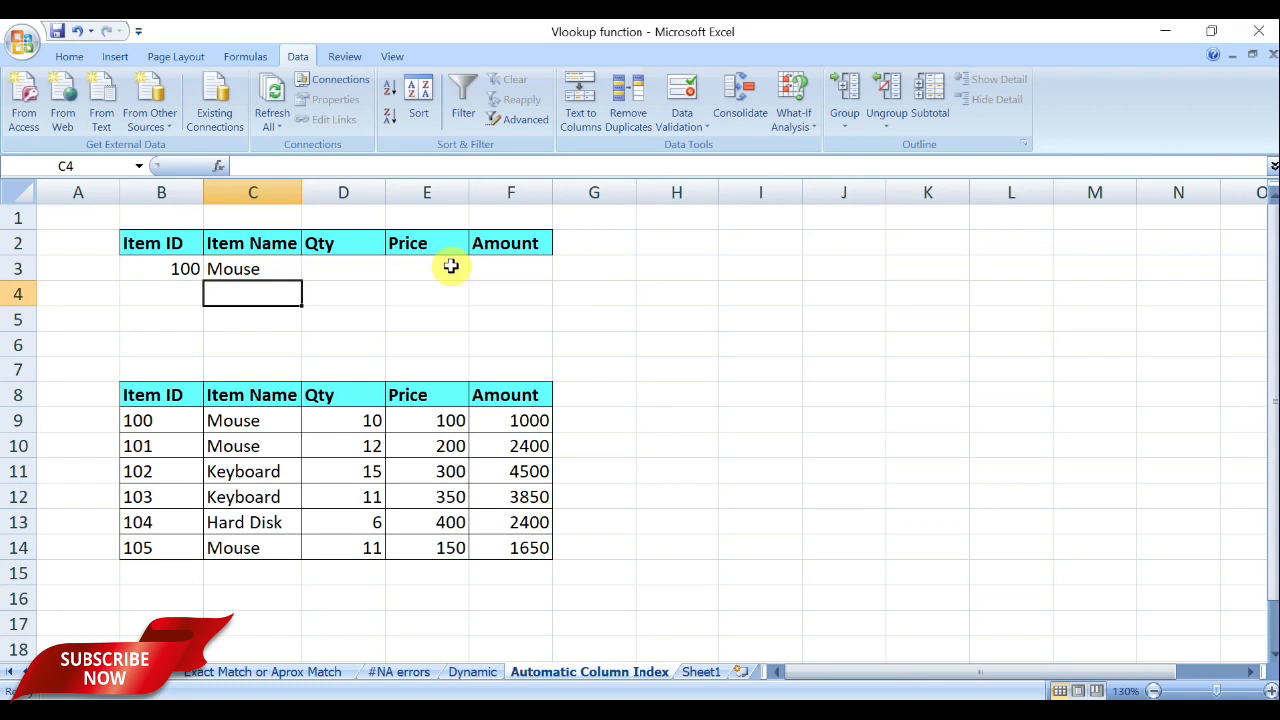
# Fill the VLOOKUP formula from C3 across the Qty, Price and Amount cells D3:F3.
pyautogui.click(290, 268)
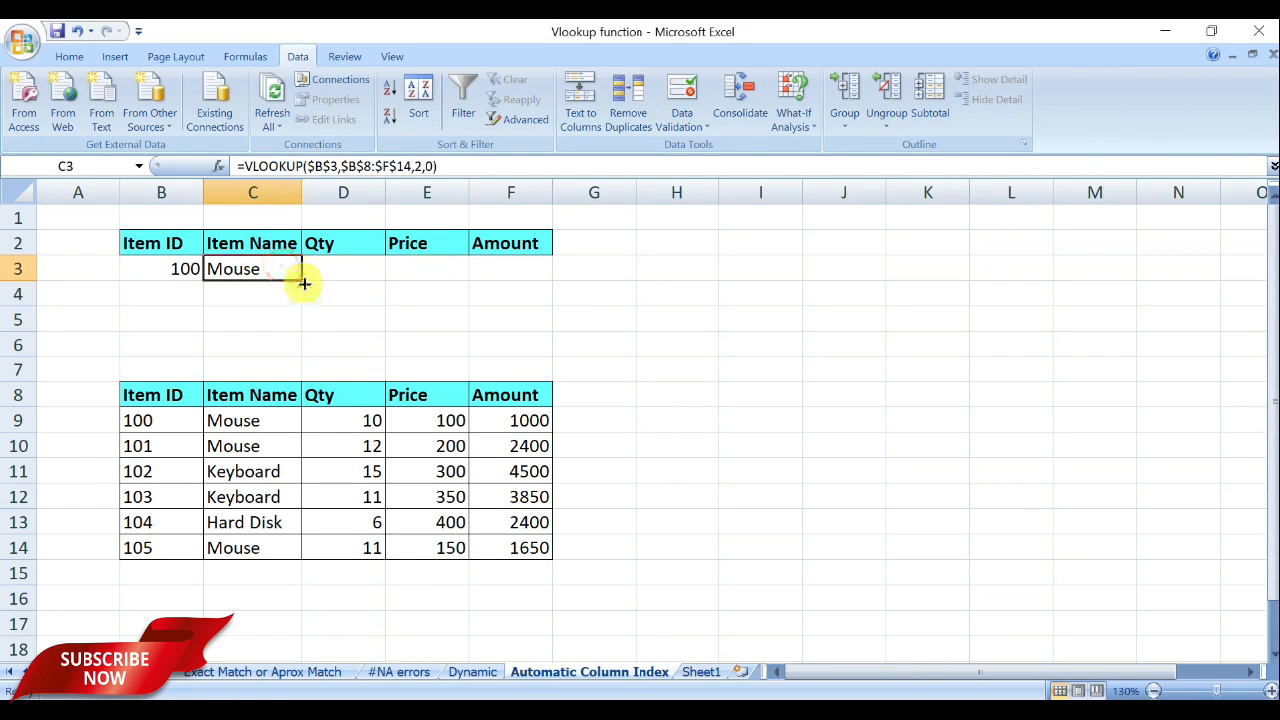
pyautogui.moveTo(301, 279); pyautogui.dragTo(520, 285)
pyautogui.click(356, 276)
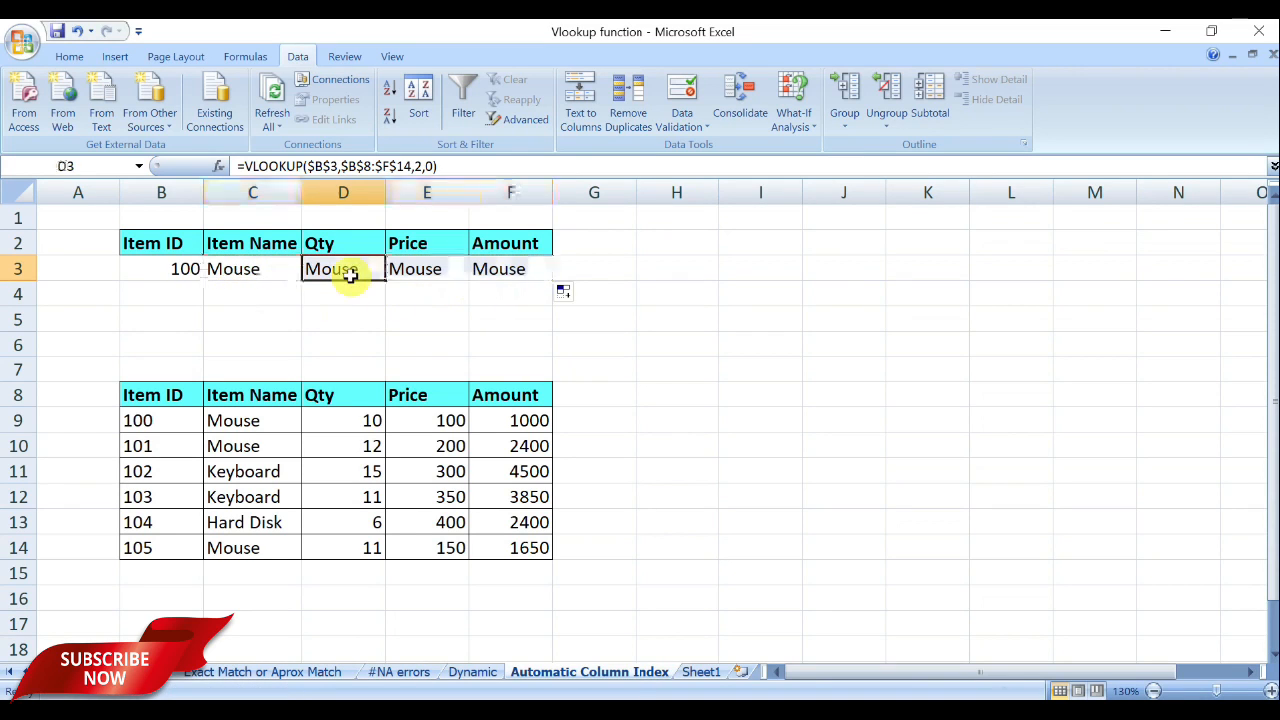
pyautogui.click(405, 268)
pyautogui.click(477, 268)
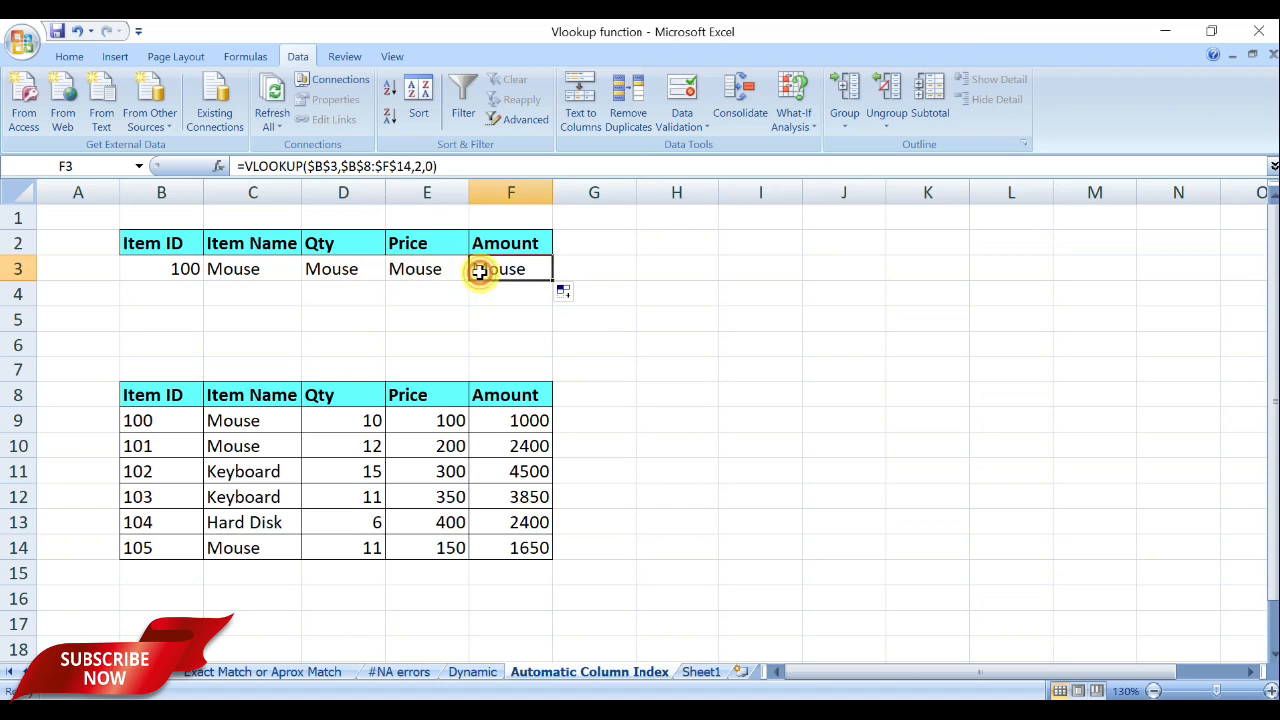
# Inspect the column index argument in the copied Qty and Price formulas, leaving both formulas unedited.
pyautogui.doubleClick(330, 270)
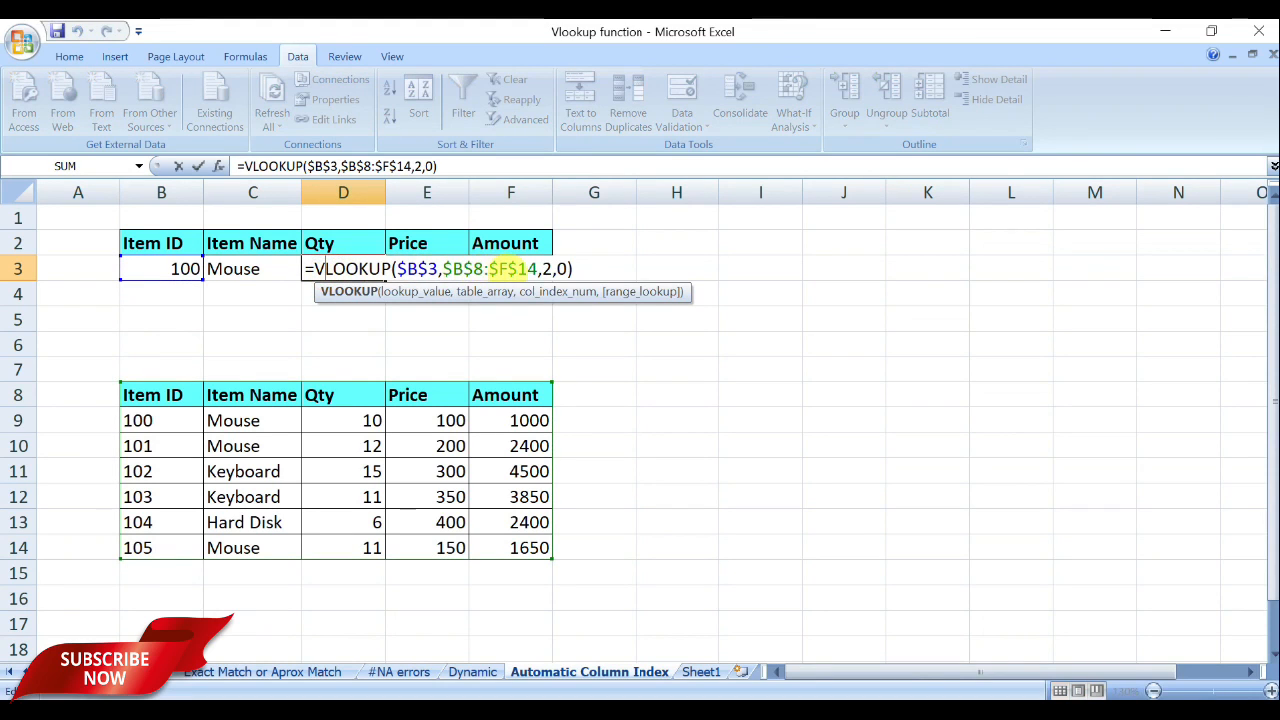
pyautogui.doubleClick(547, 268)
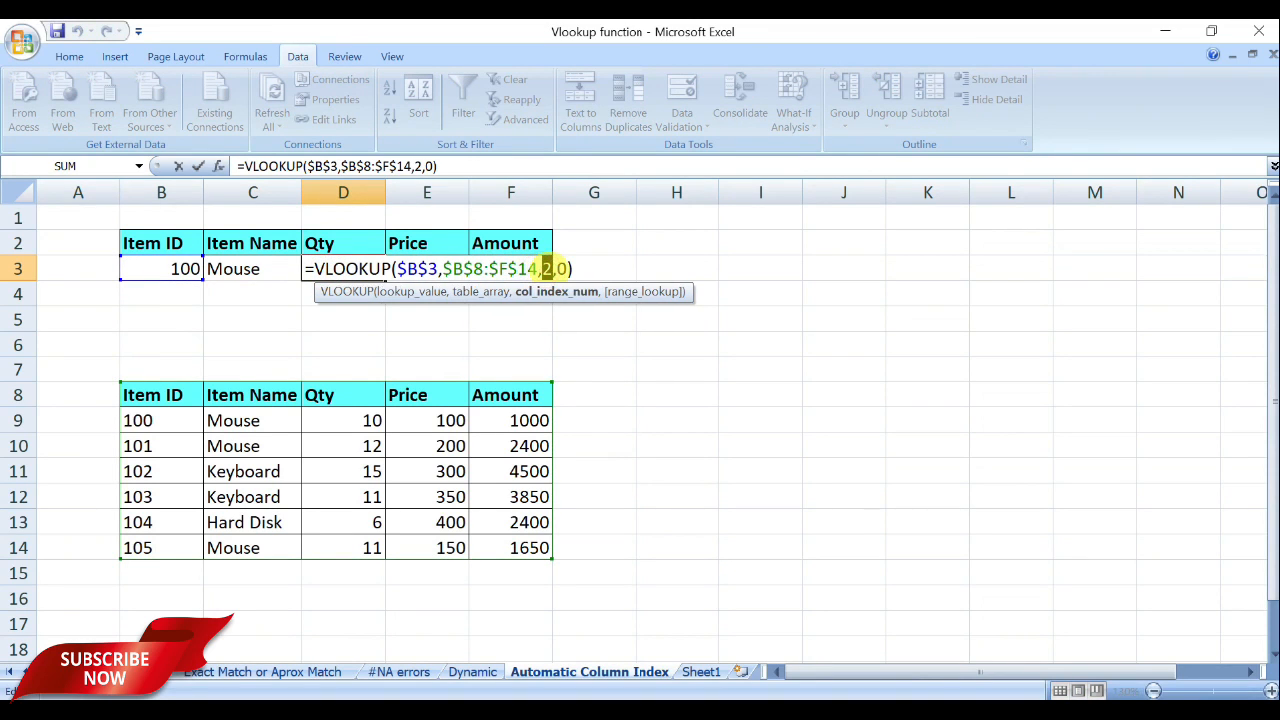
pyautogui.click(272, 291)
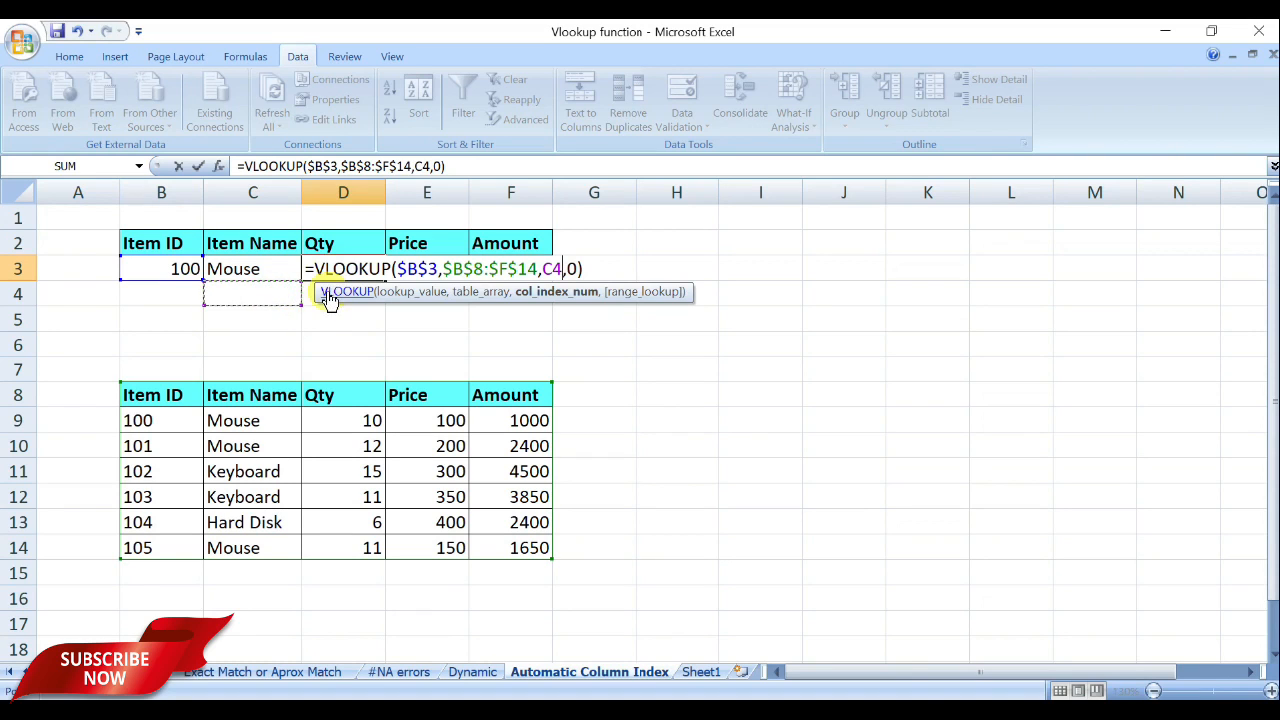
pyautogui.press('Escape')
pyautogui.doubleClick(398, 276)
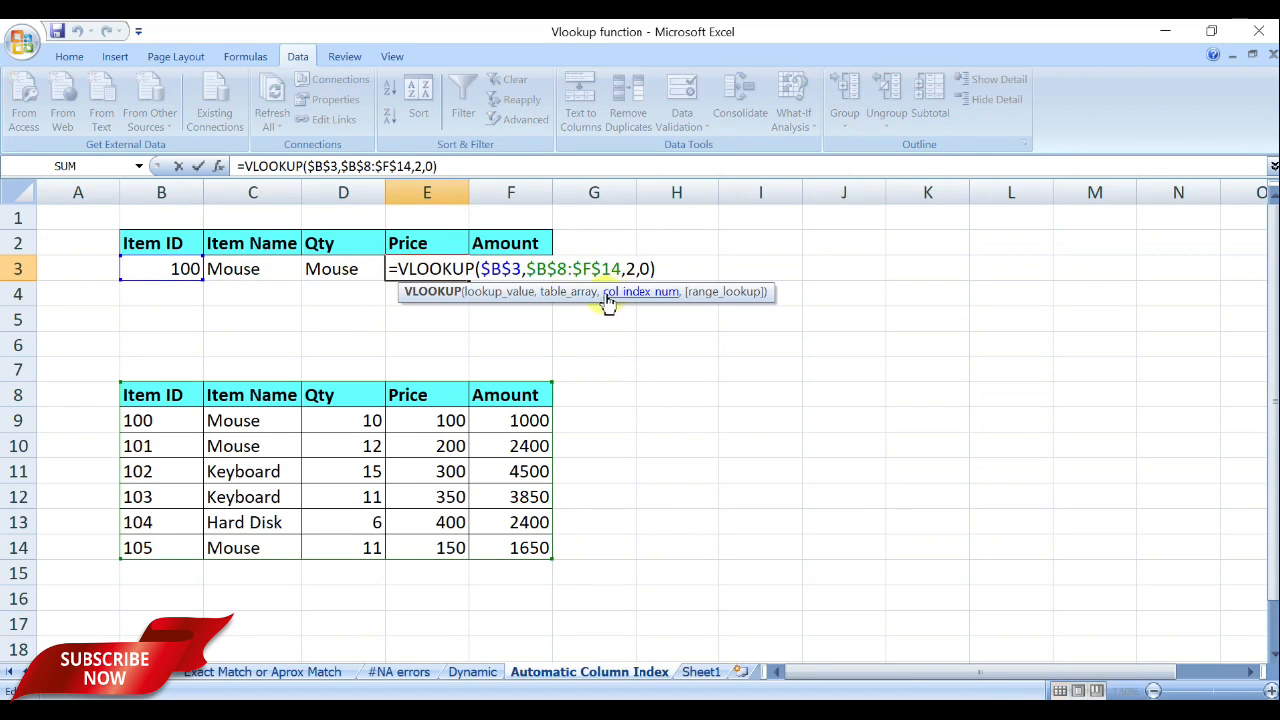
pyautogui.click(630, 268)
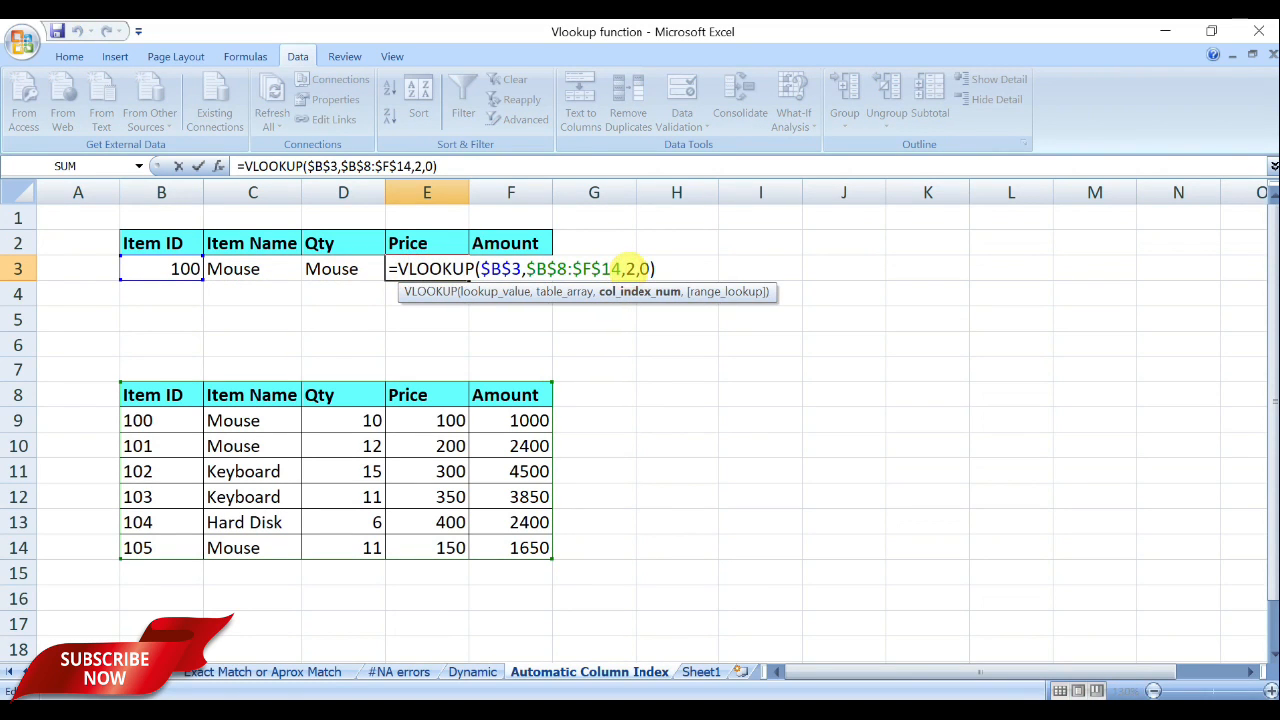
pyautogui.press('Escape')
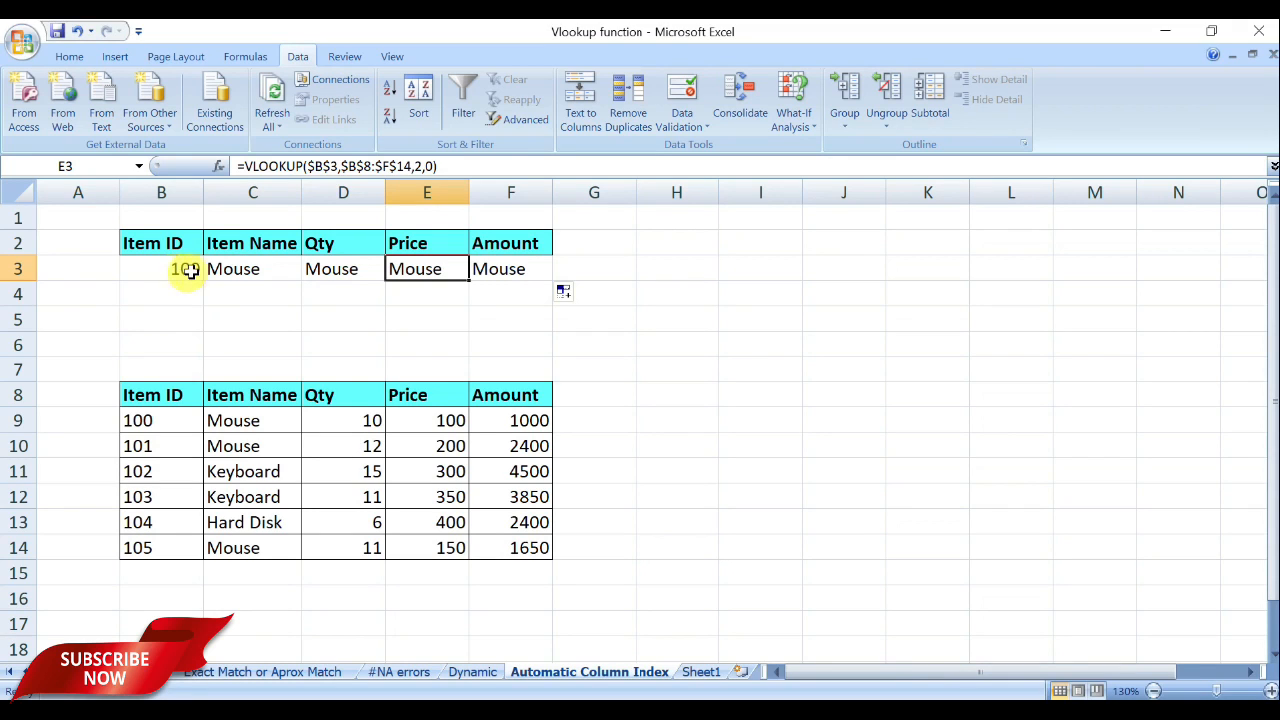
# Remove the fixed column index 2 from the VLOOKUP formula in C3.
pyautogui.click(250, 269)
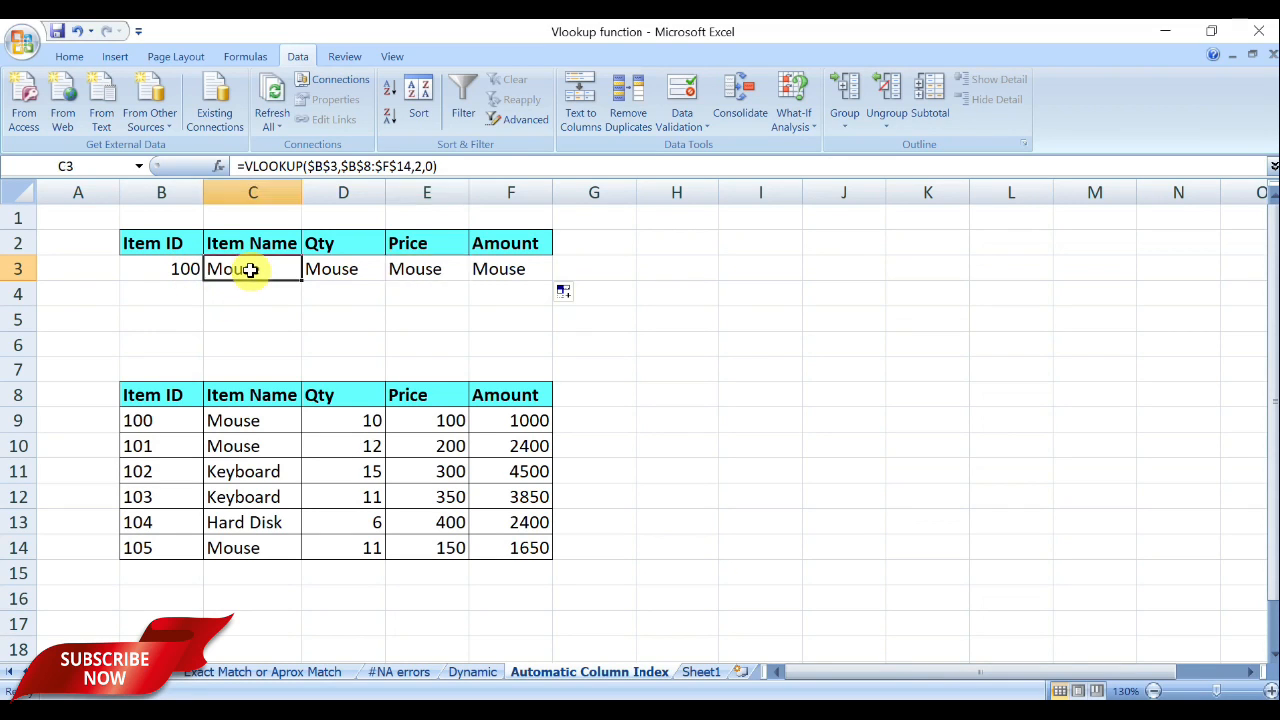
pyautogui.doubleClick(250, 269)
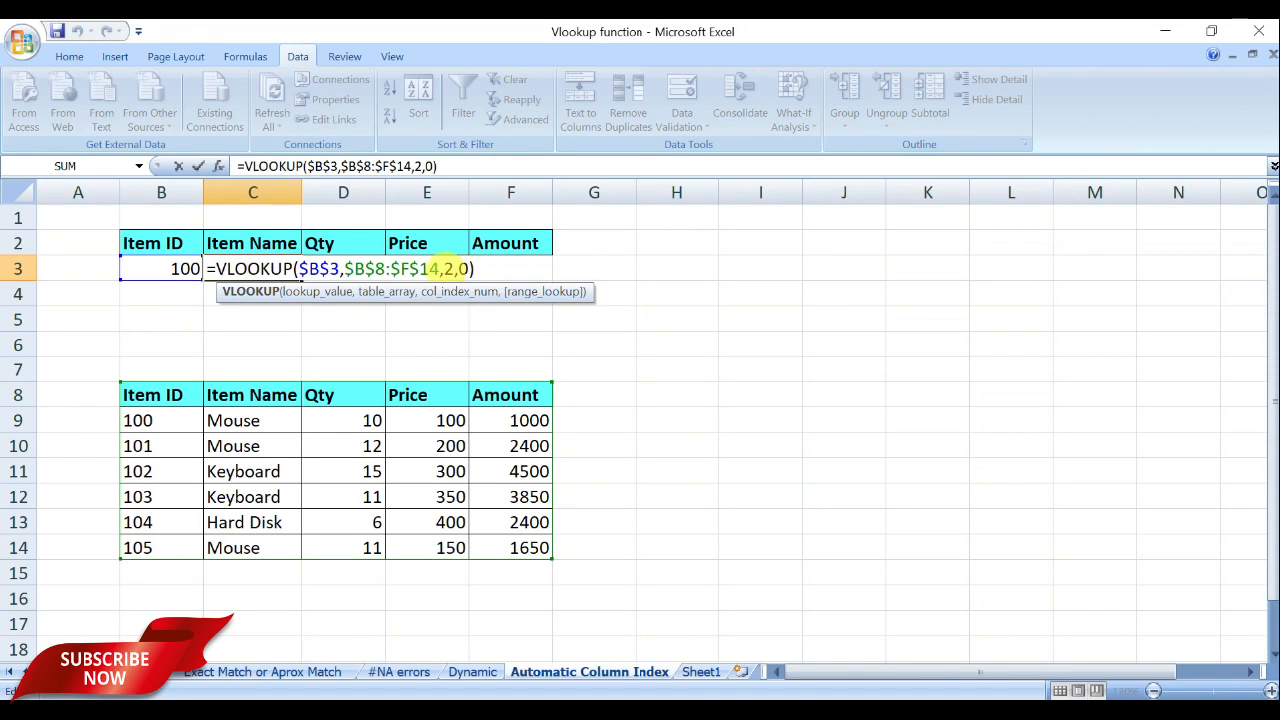
pyautogui.click(443, 268)
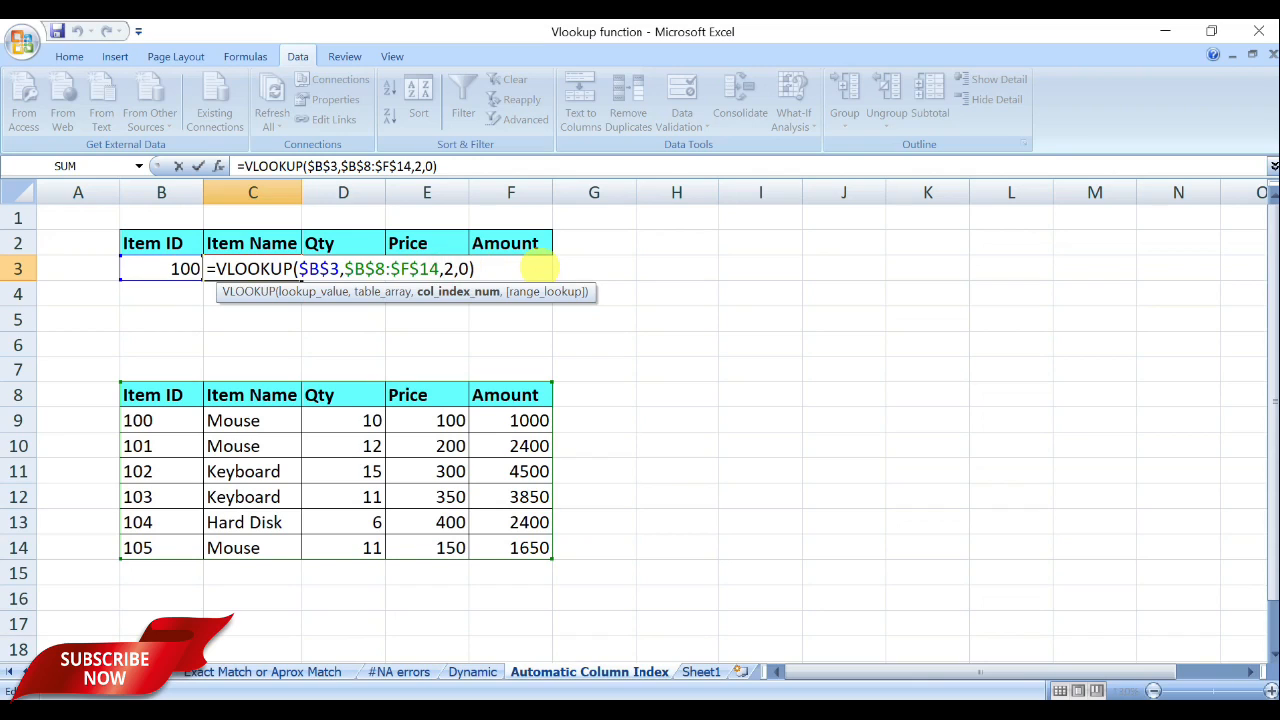
pyautogui.press('BackSpace')
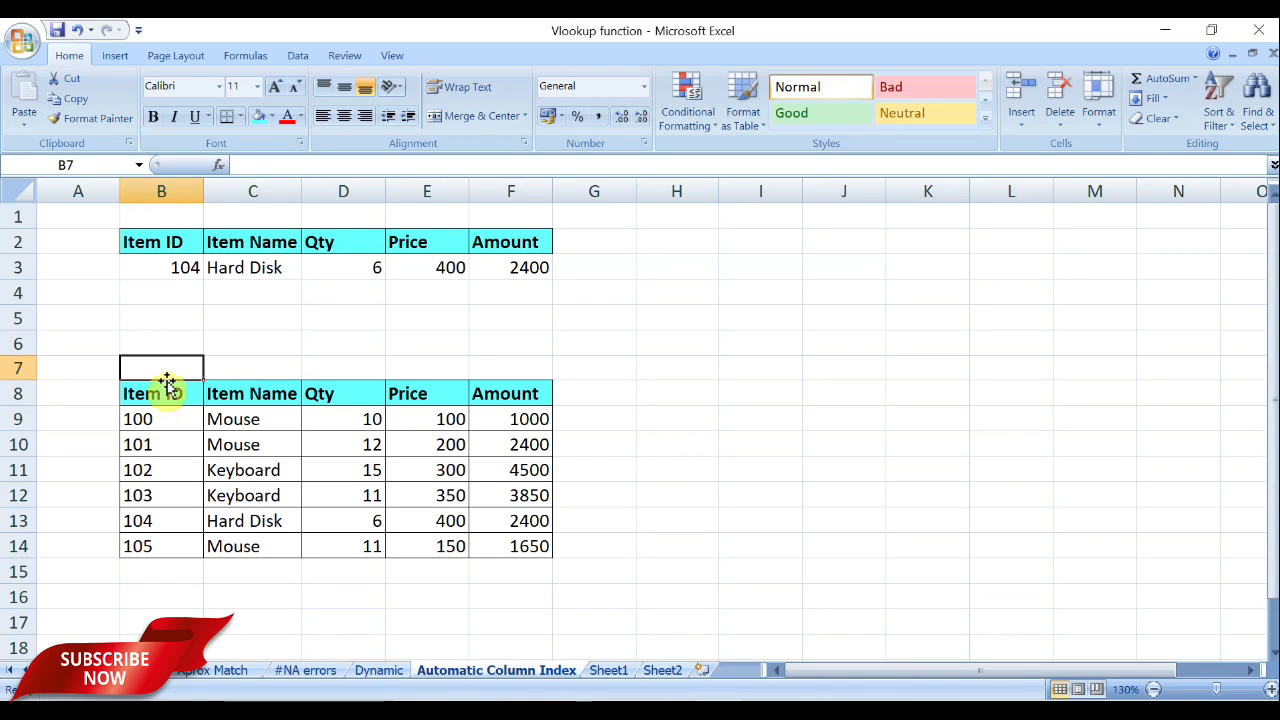
pyautogui.click(254, 360)
pyautogui.click(340, 369)
pyautogui.click(414, 374)
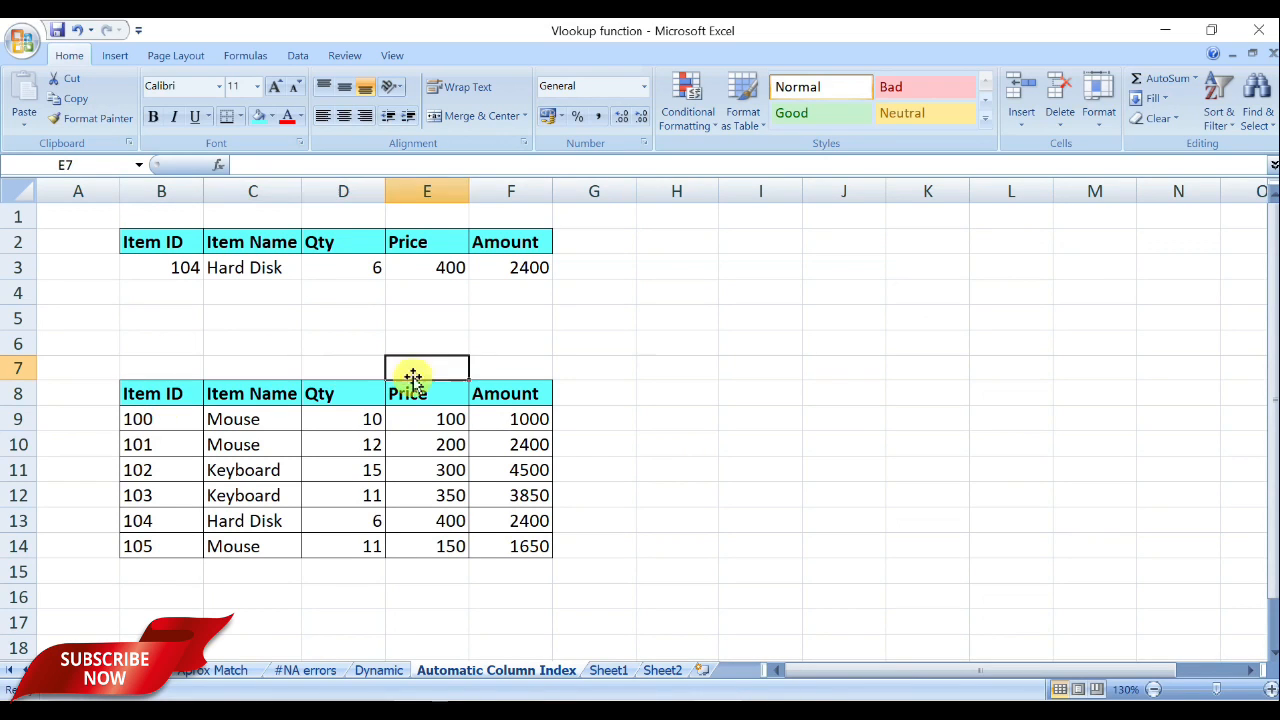
pyautogui.click(497, 372)
# Enter =COLUMNS($B$8:B8) in cell B7 above the Item ID header.
pyautogui.click(166, 366)
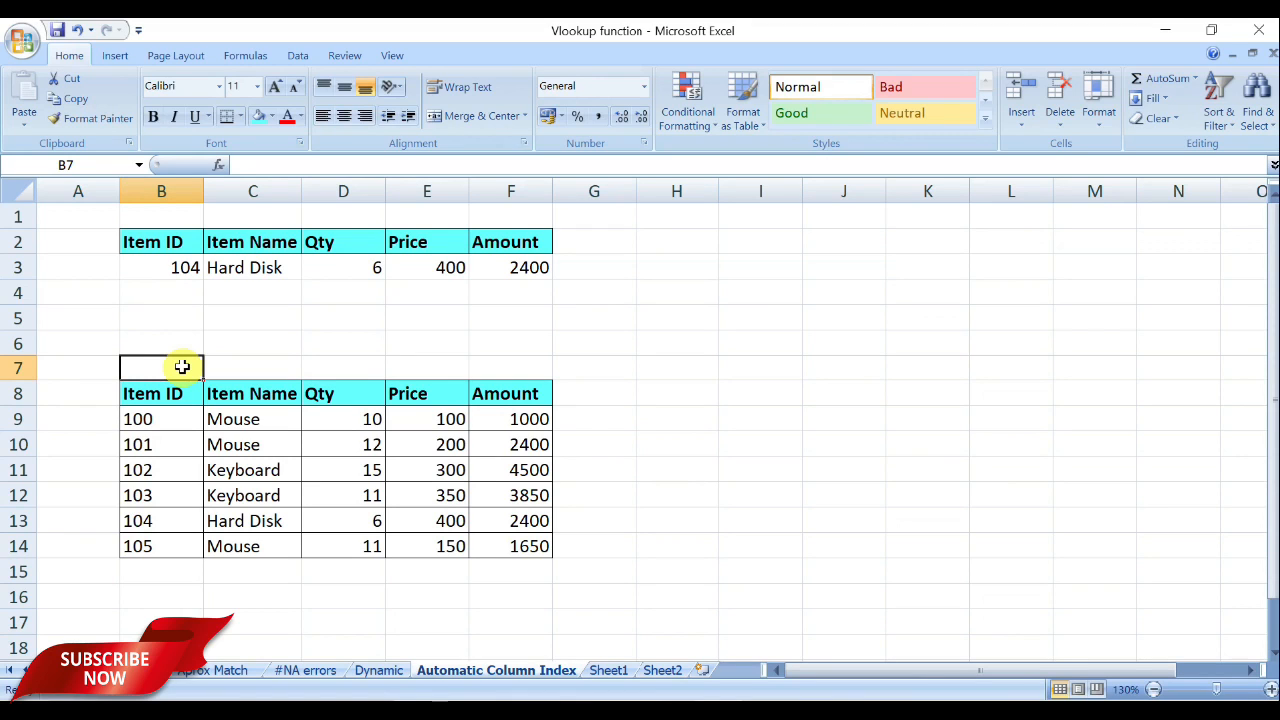
pyautogui.write('=')
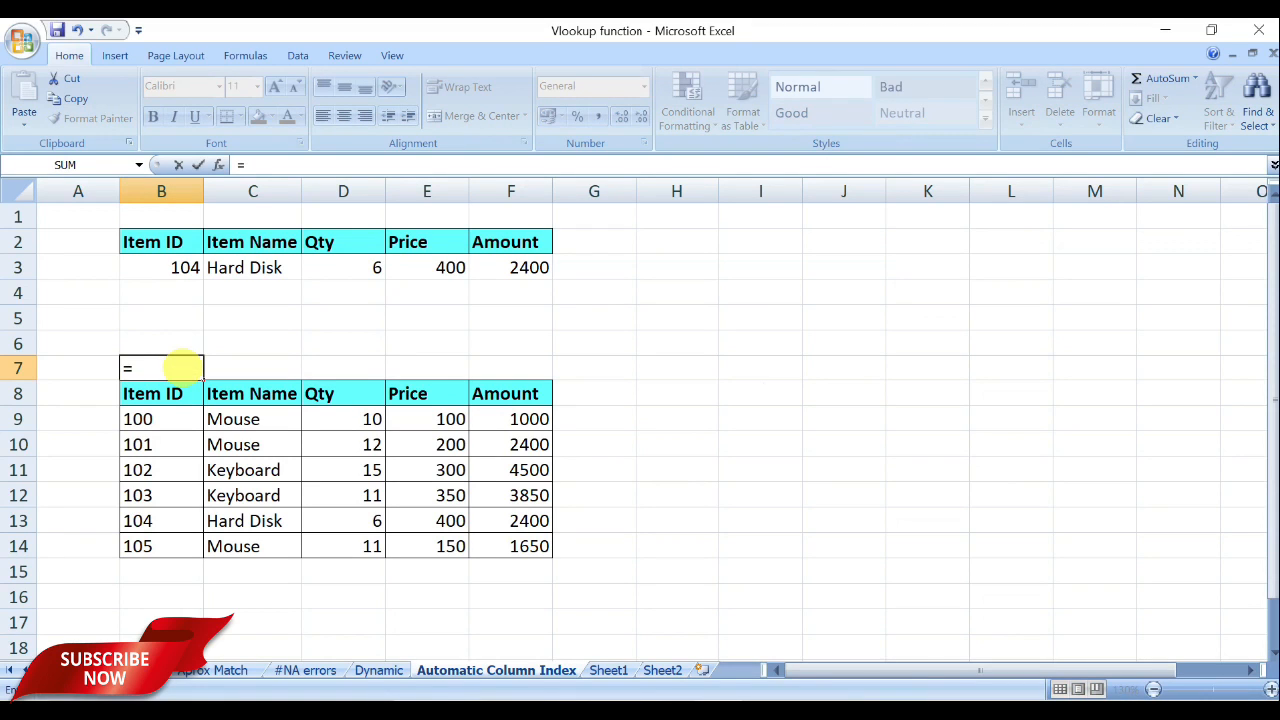
pyautogui.write('column')
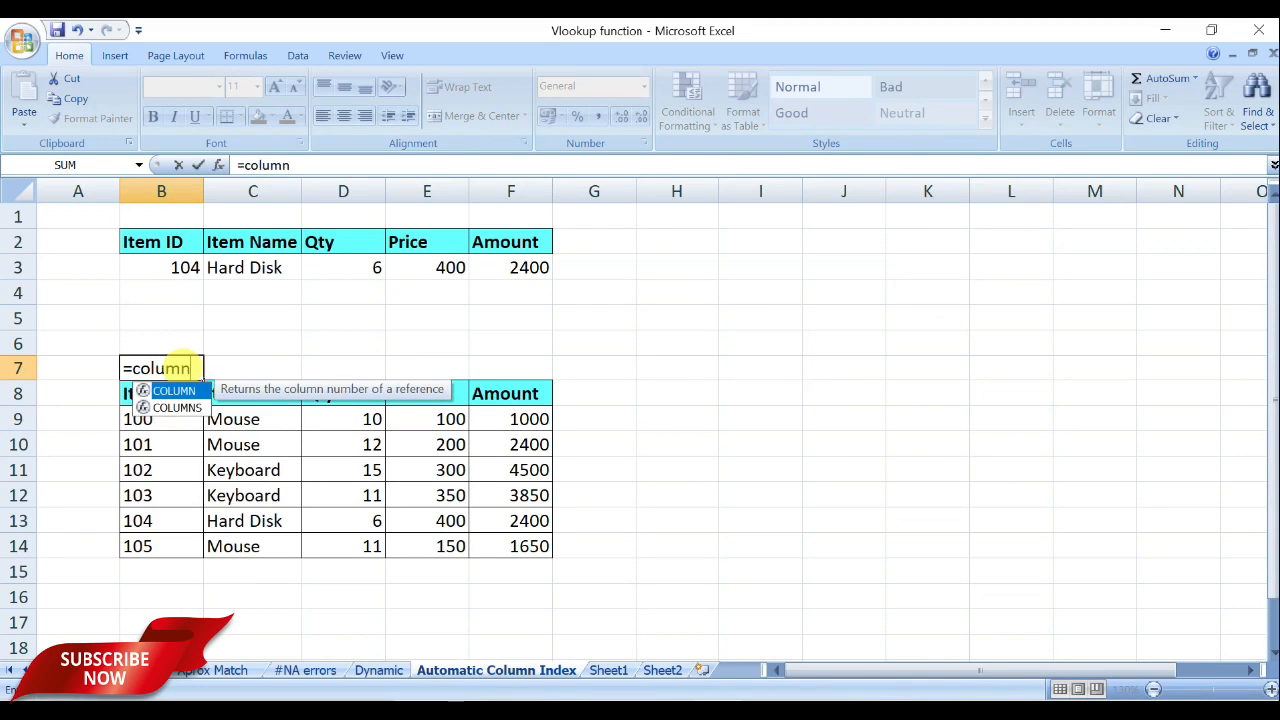
pyautogui.write('s(')
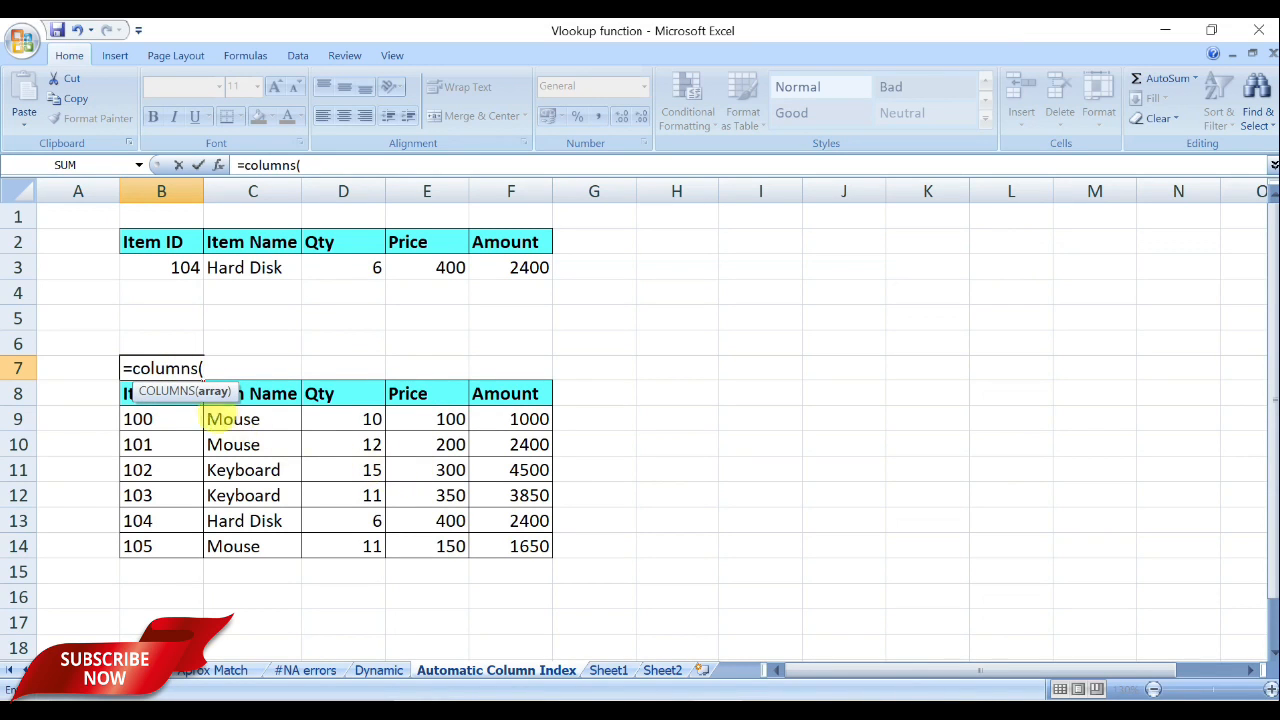
pyautogui.click(131, 396)
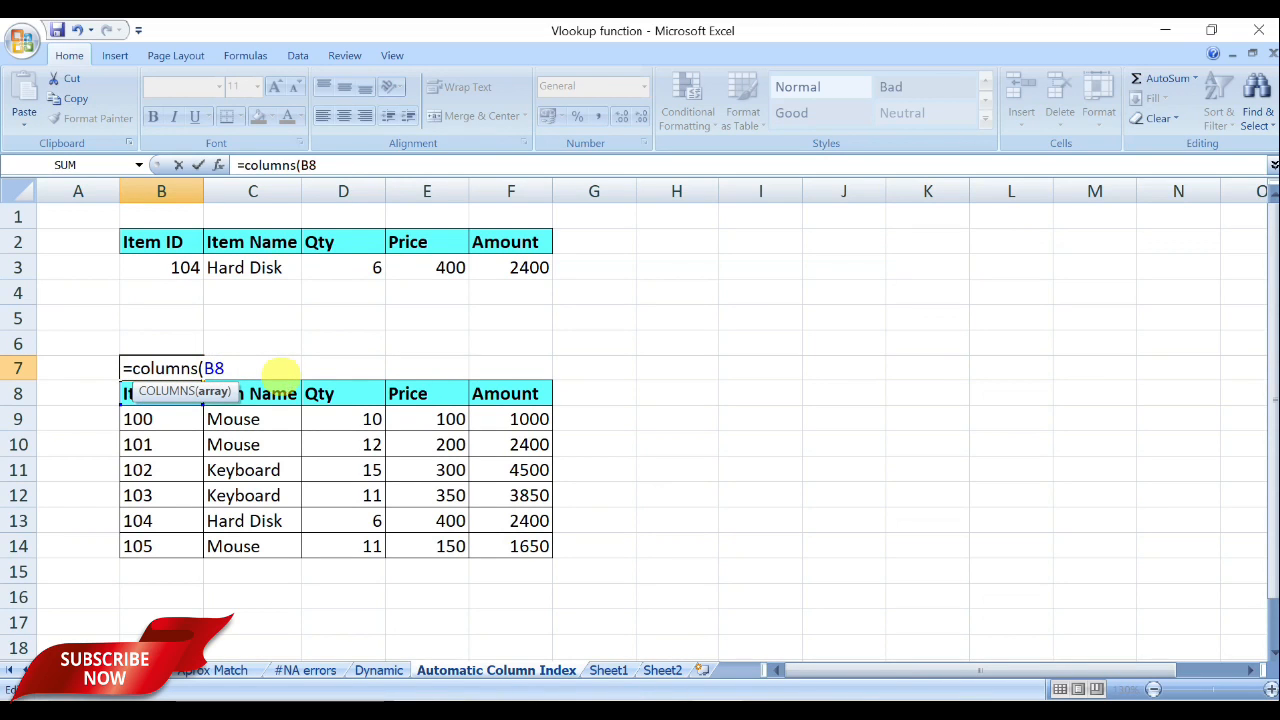
pyautogui.press('F4')
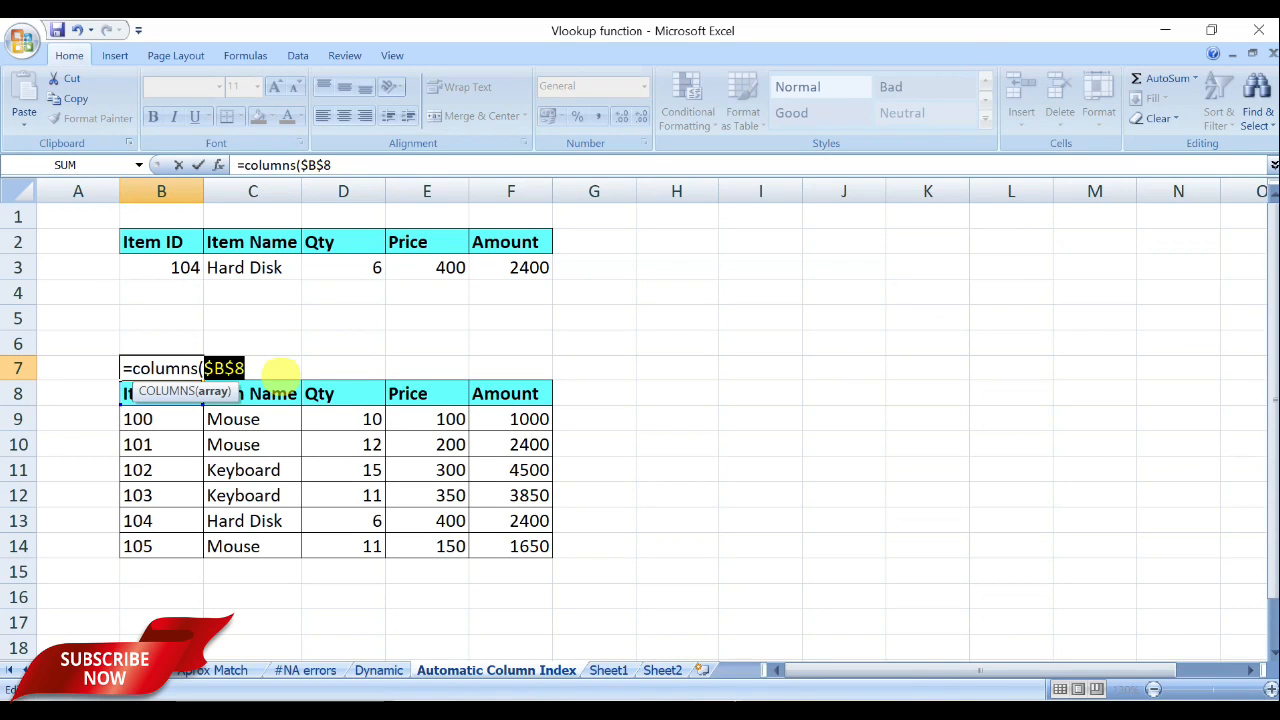
pyautogui.click(281, 376)
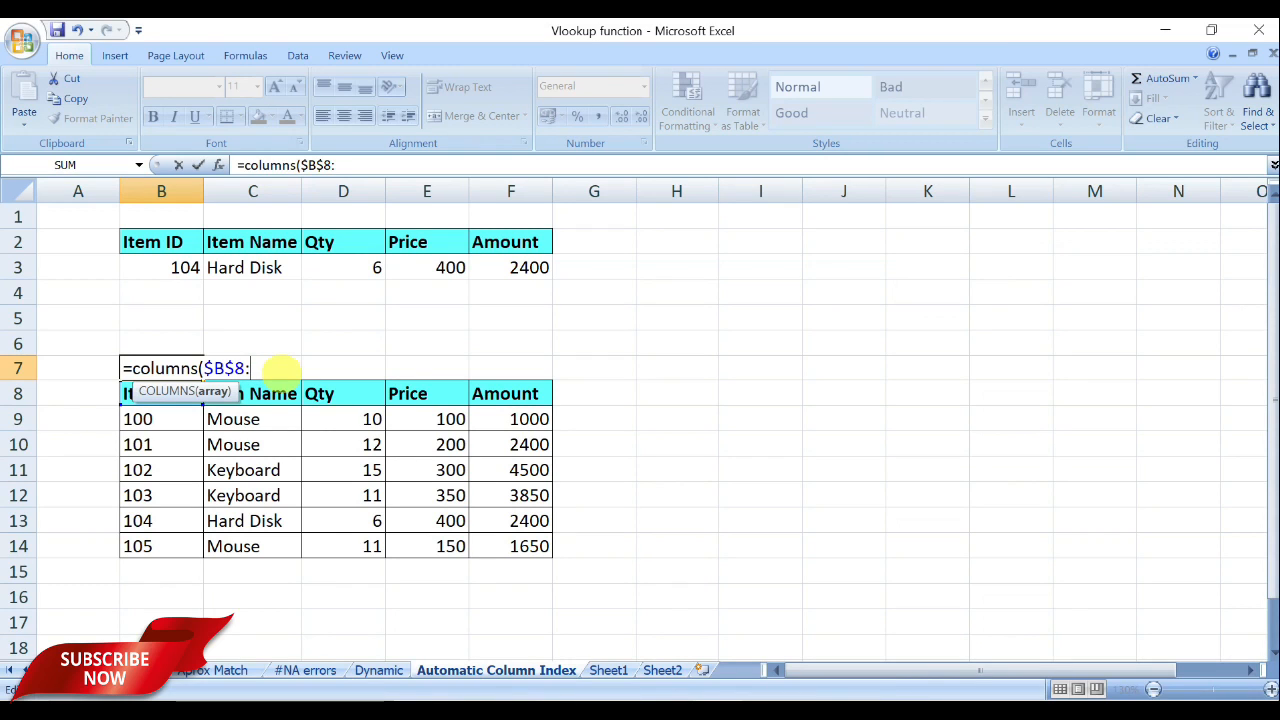
pyautogui.write('B8)')
pyautogui.press('Return')
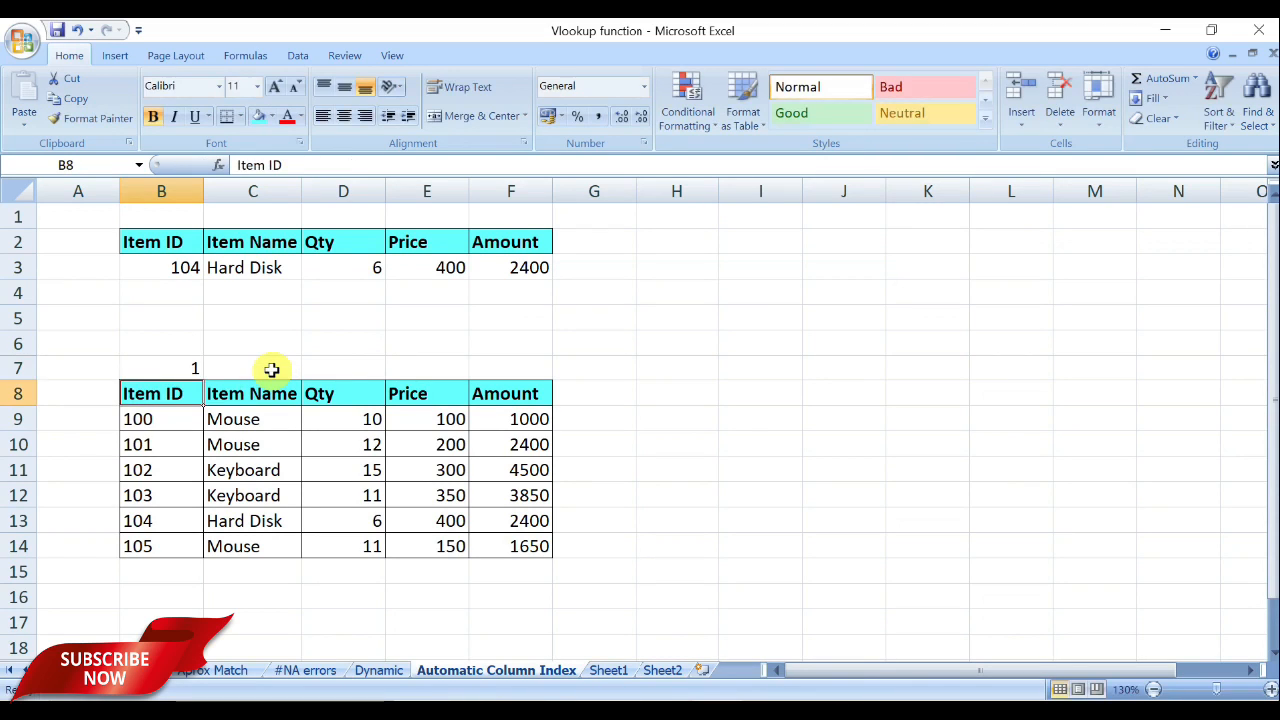
# Fill the COLUMNS formula from B7 across C7:F7, above the remaining table headers.
pyautogui.click(190, 370)
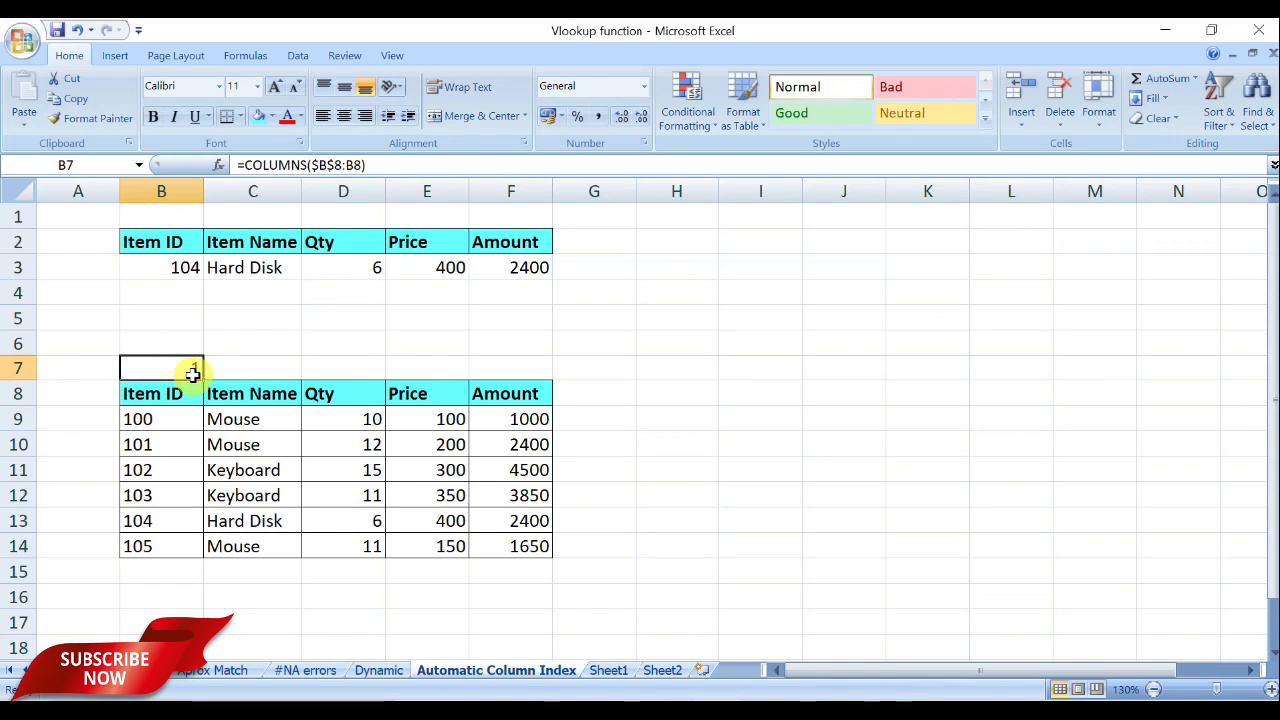
pyautogui.moveTo(195, 374); pyautogui.dragTo(280, 385)
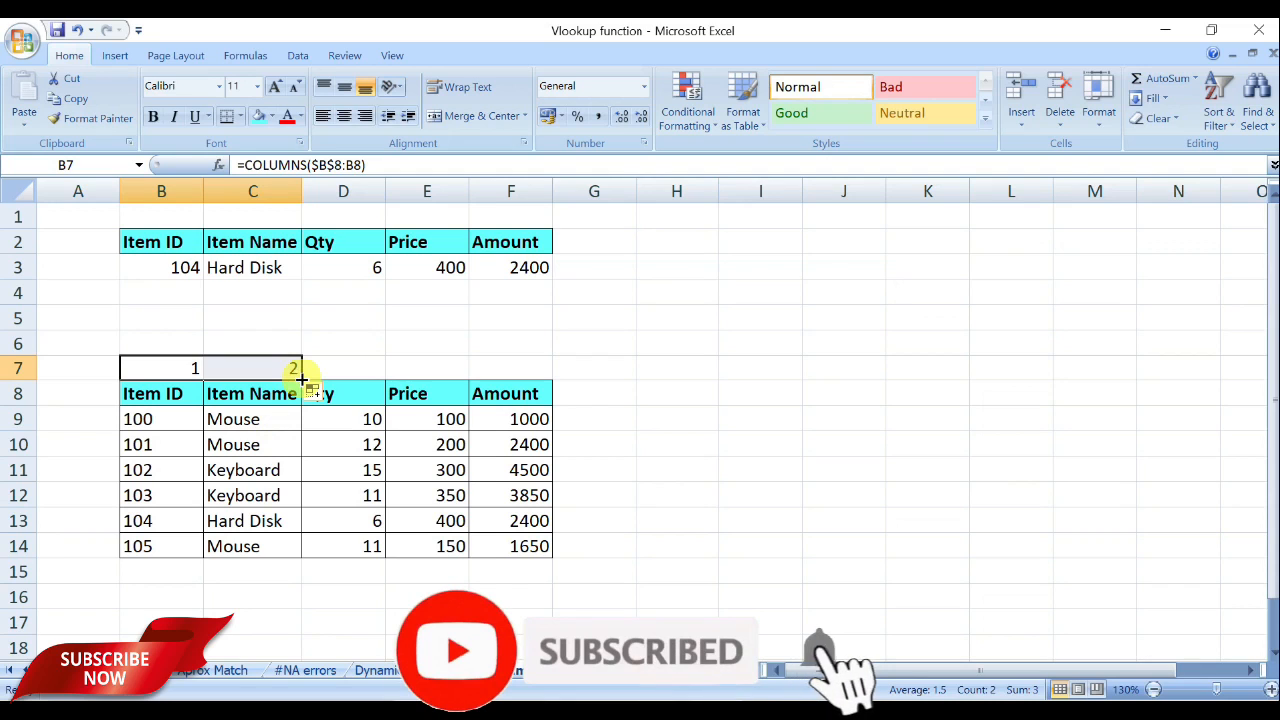
pyautogui.moveTo(302, 378); pyautogui.dragTo(523, 391)
# Compare the COLUMNS ranges in the B7 and C7 formulas, leaving both formulas unedited.
pyautogui.click(222, 368)
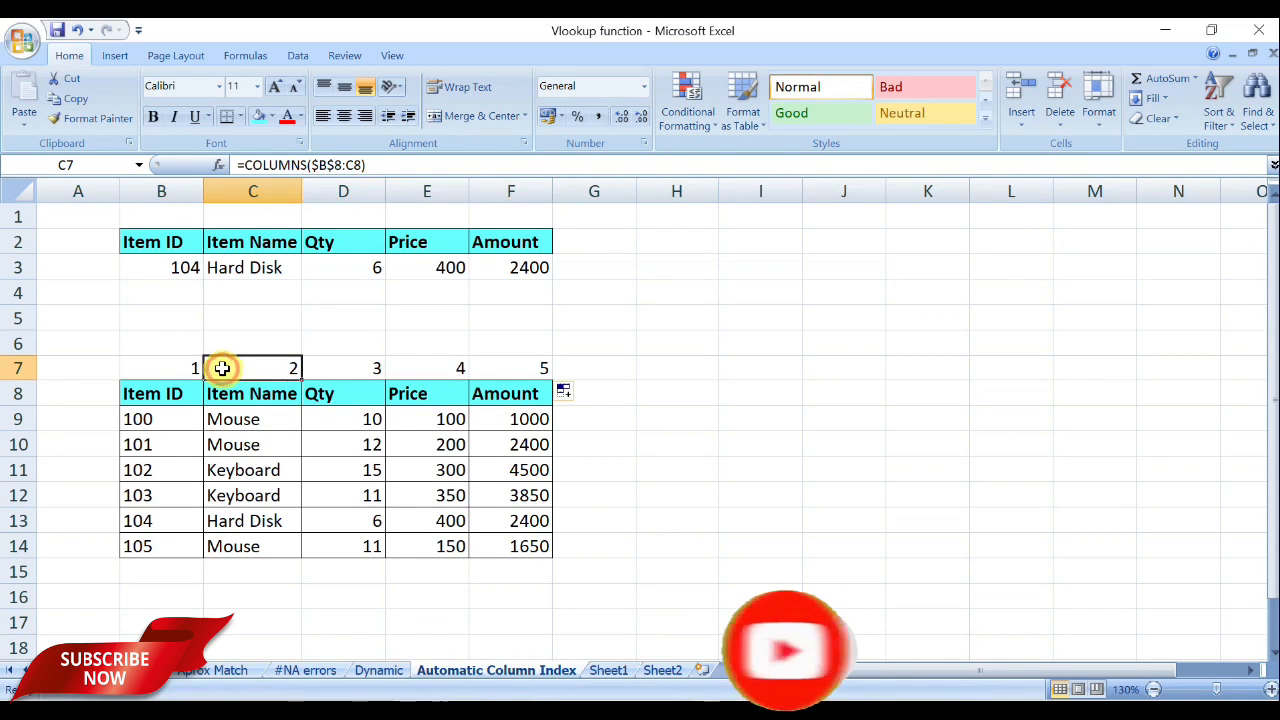
pyautogui.doubleClick(194, 368)
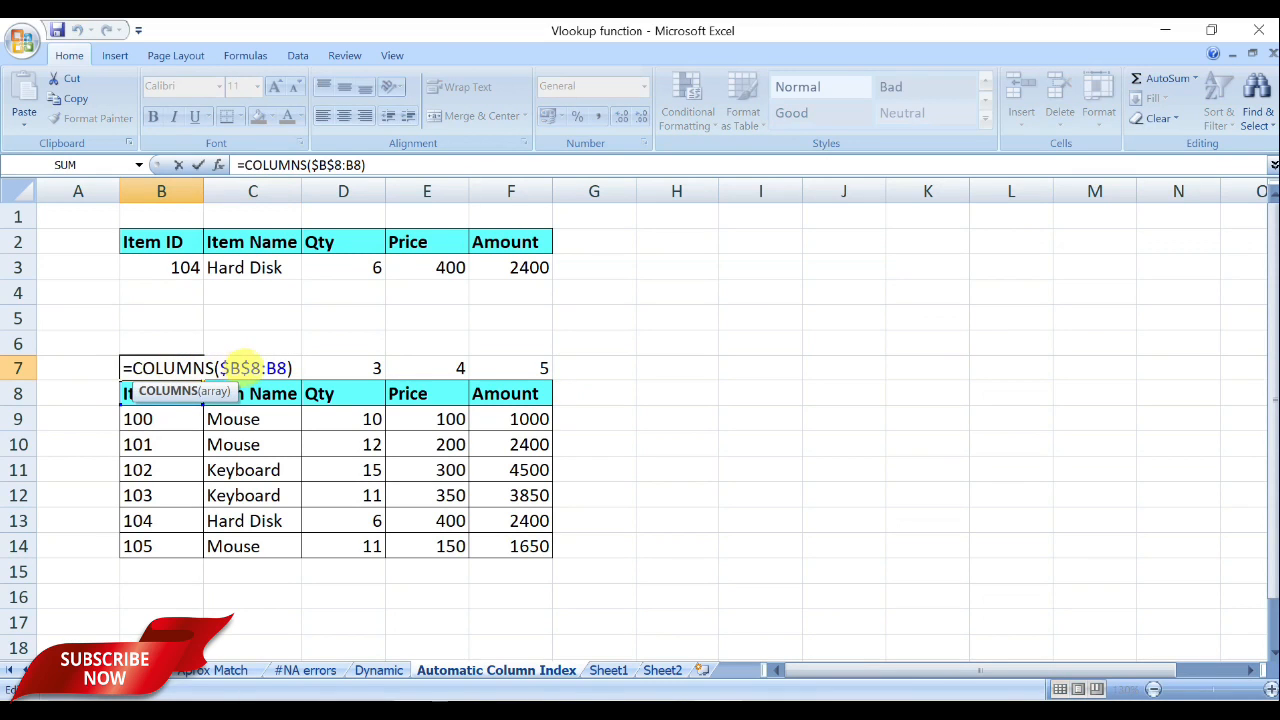
pyautogui.click(324, 368)
pyautogui.click(271, 368)
pyautogui.doubleClick(277, 368)
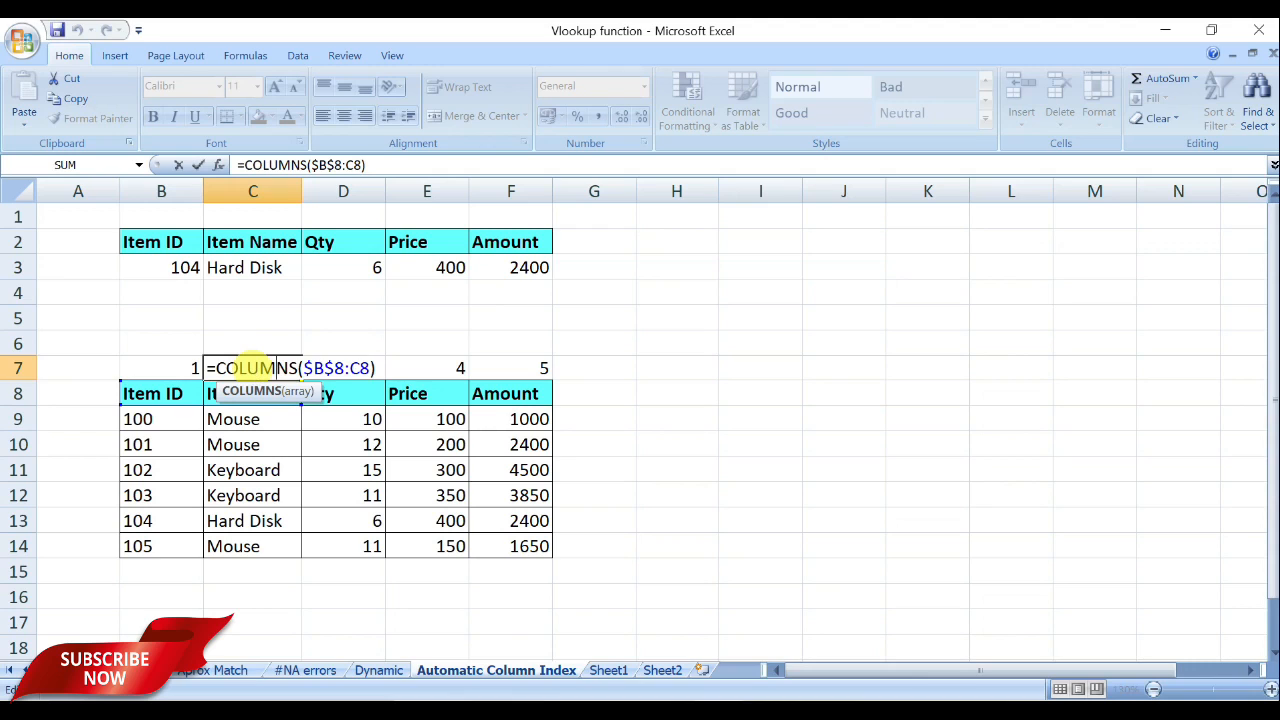
pyautogui.press('Return')
pyautogui.click(187, 368)
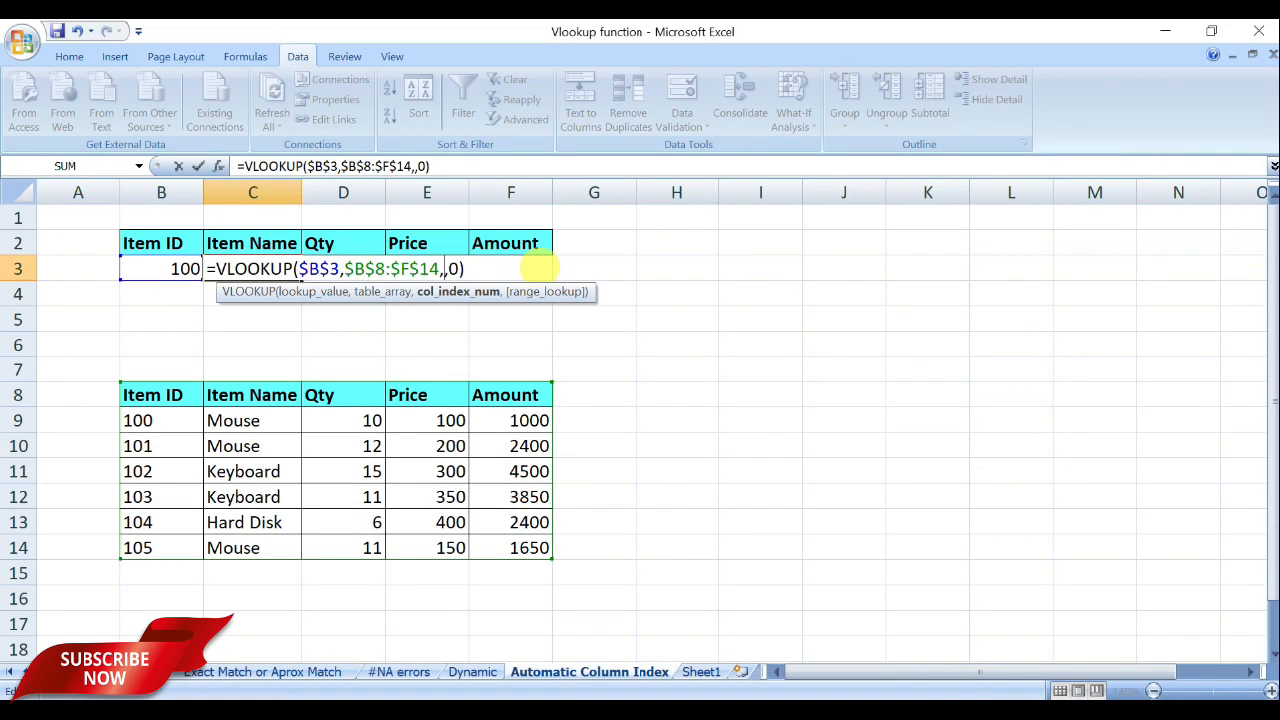
# Insert a COLUMNS function over the header range B8:F8 as the column index argument in C3's VLOOKUP.
pyautogui.write('lok')
pyautogui.press('BackSpace')
pyautogui.press('BackSpace')
pyautogui.press('BackSpace')
pyautogui.write('col')
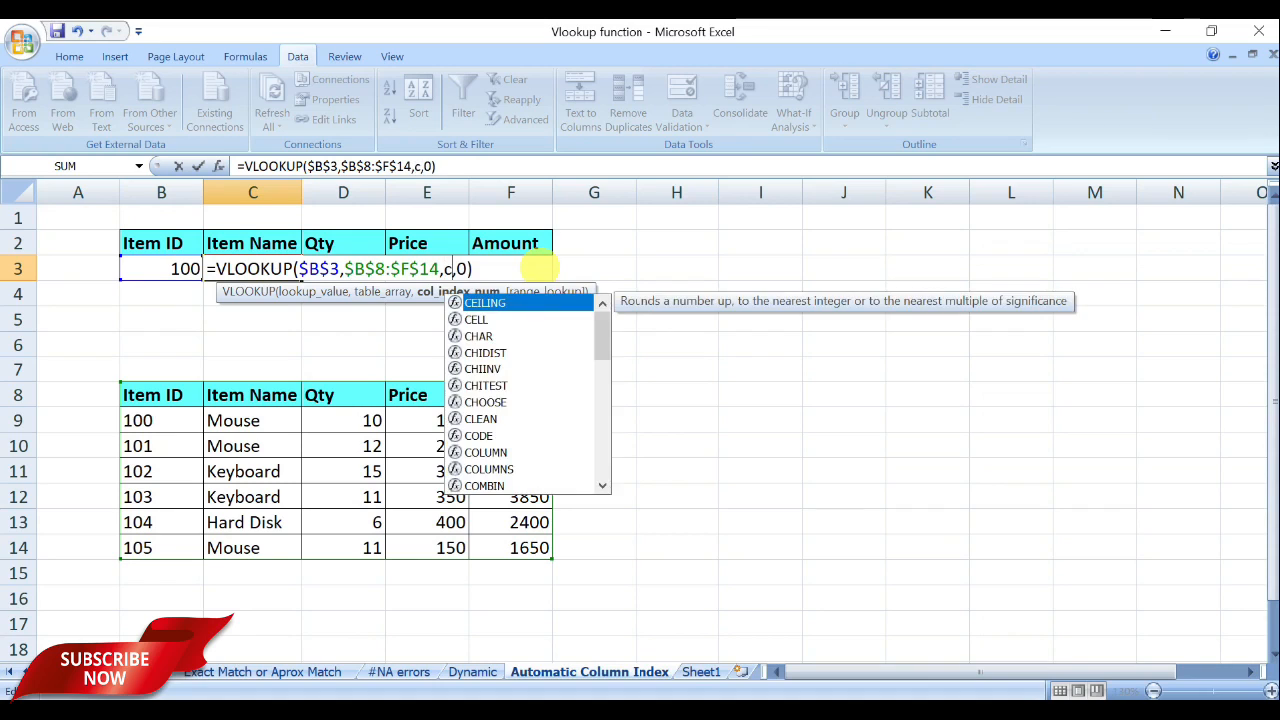
pyautogui.write('umns')
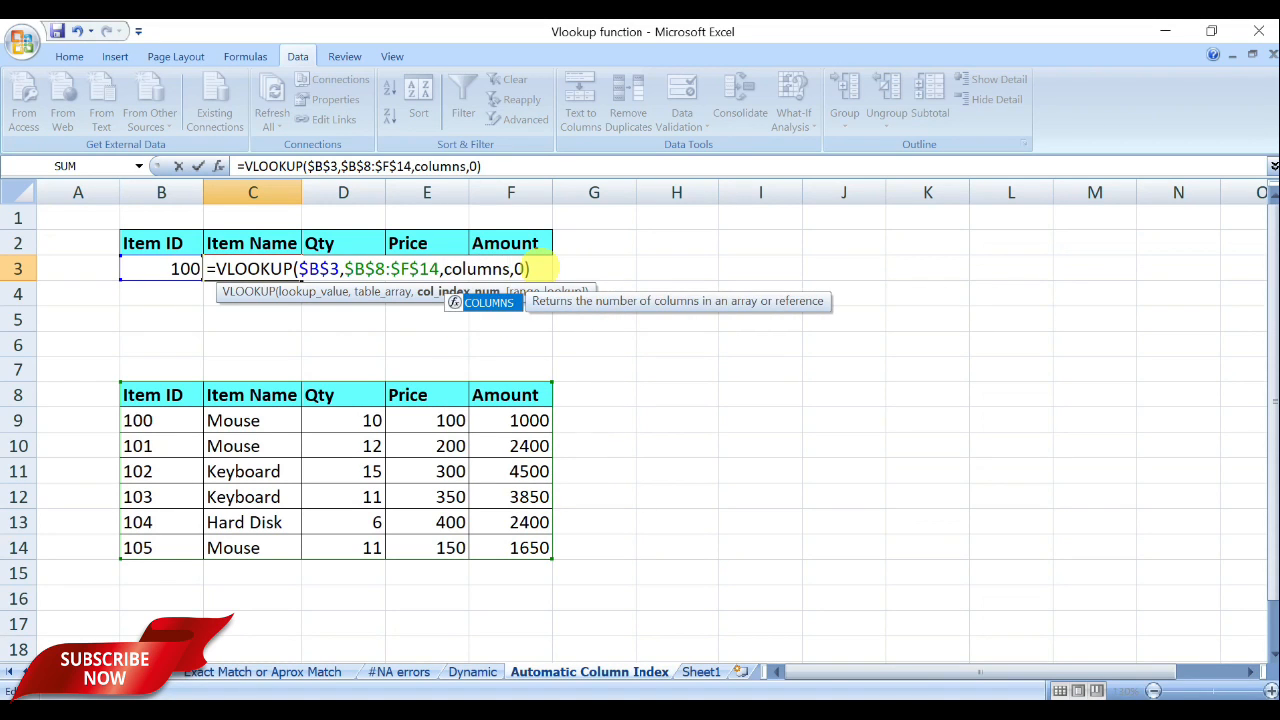
pyautogui.write('(')
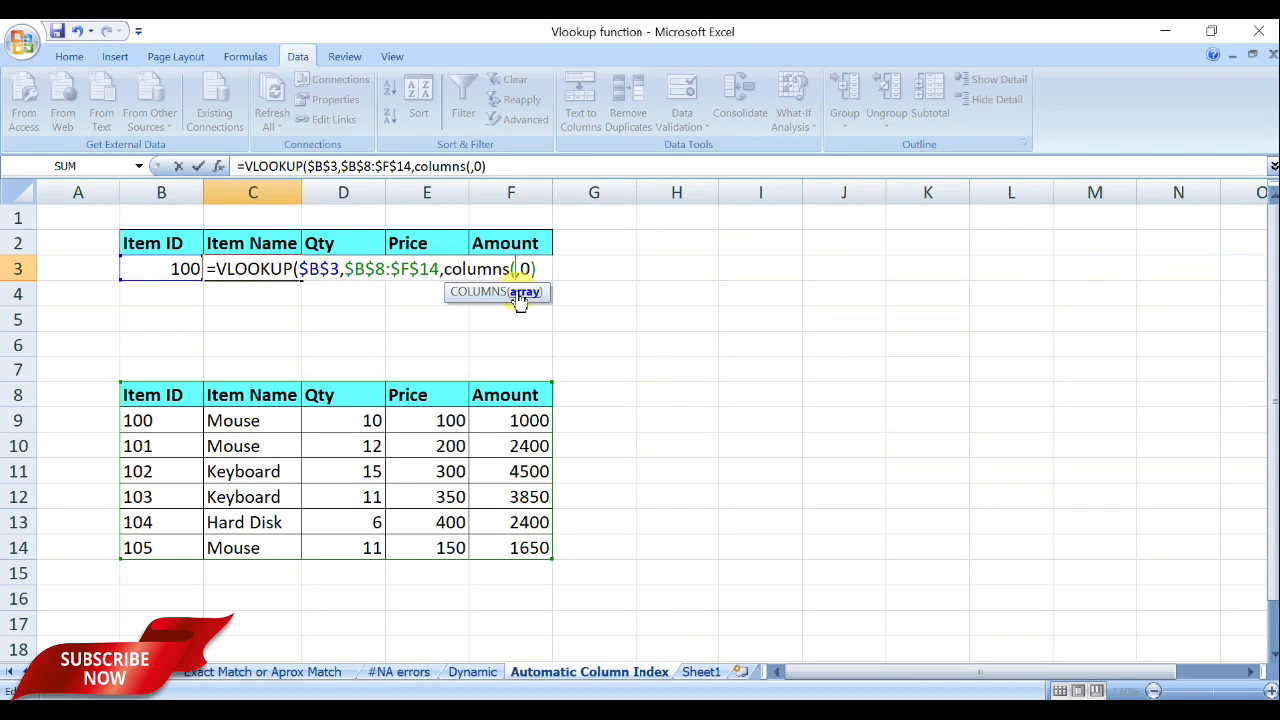
pyautogui.click(145, 396)
pyautogui.moveTo(145, 396); pyautogui.dragTo(533, 405)
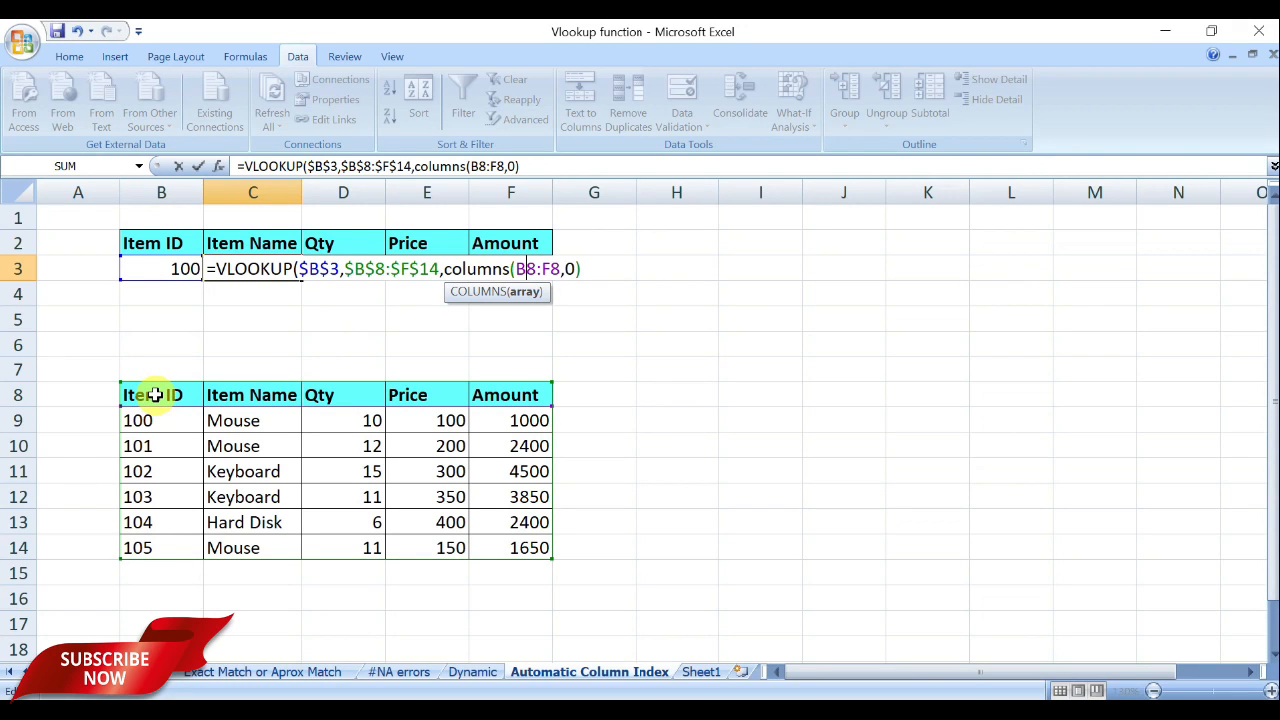
# Make the COLUMNS range start absolute and change its end to C8, giving $B$8:C8.
pyautogui.press('F4')
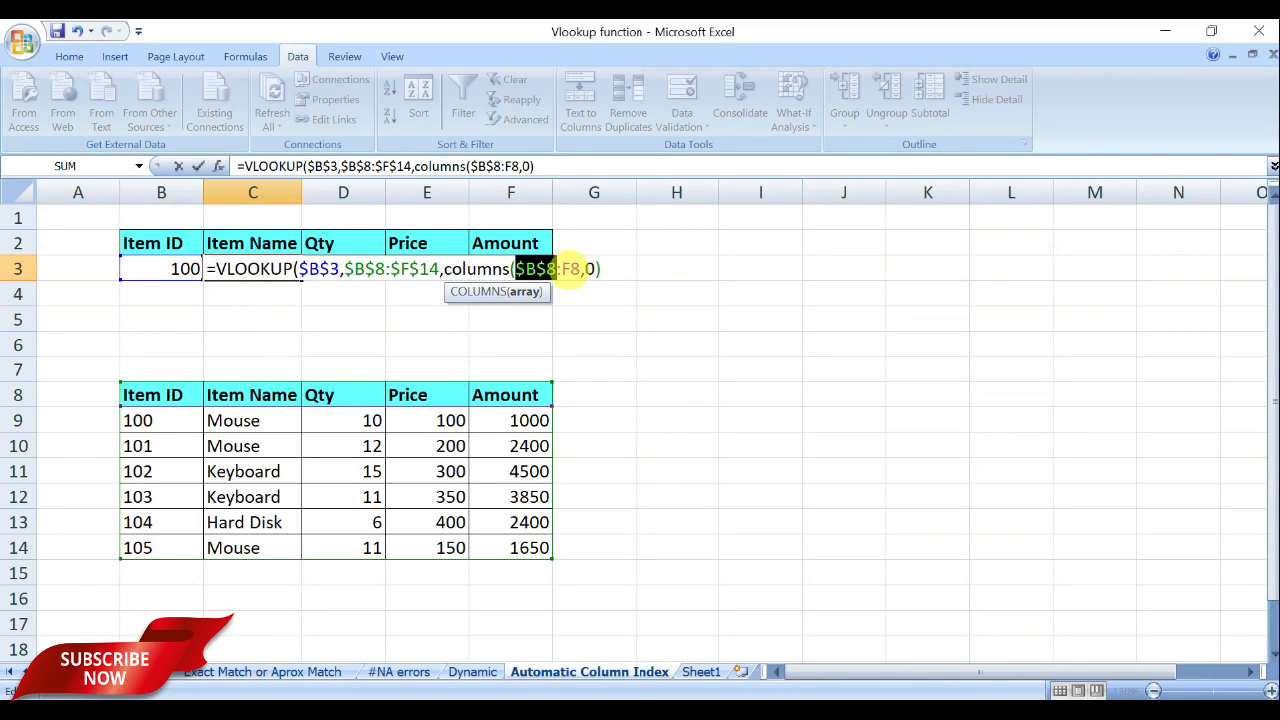
pyautogui.click(586, 266)
pyautogui.press('BackSpace')
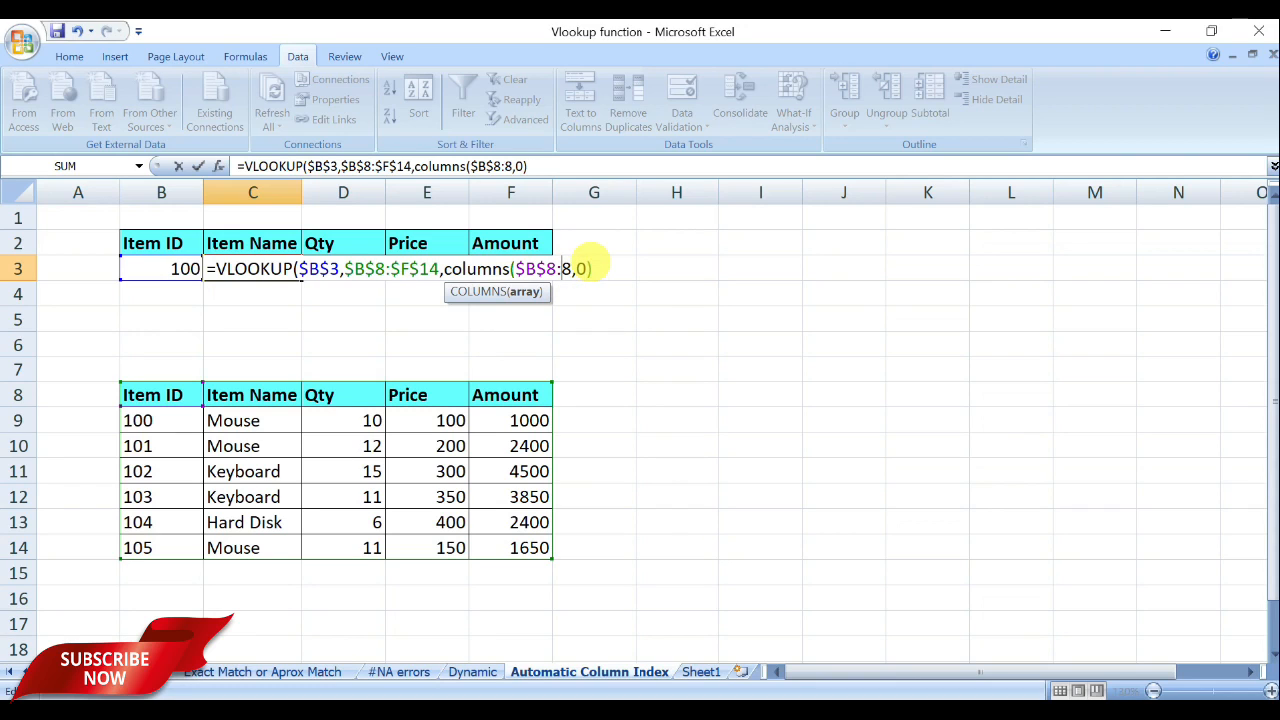
pyautogui.write('C')
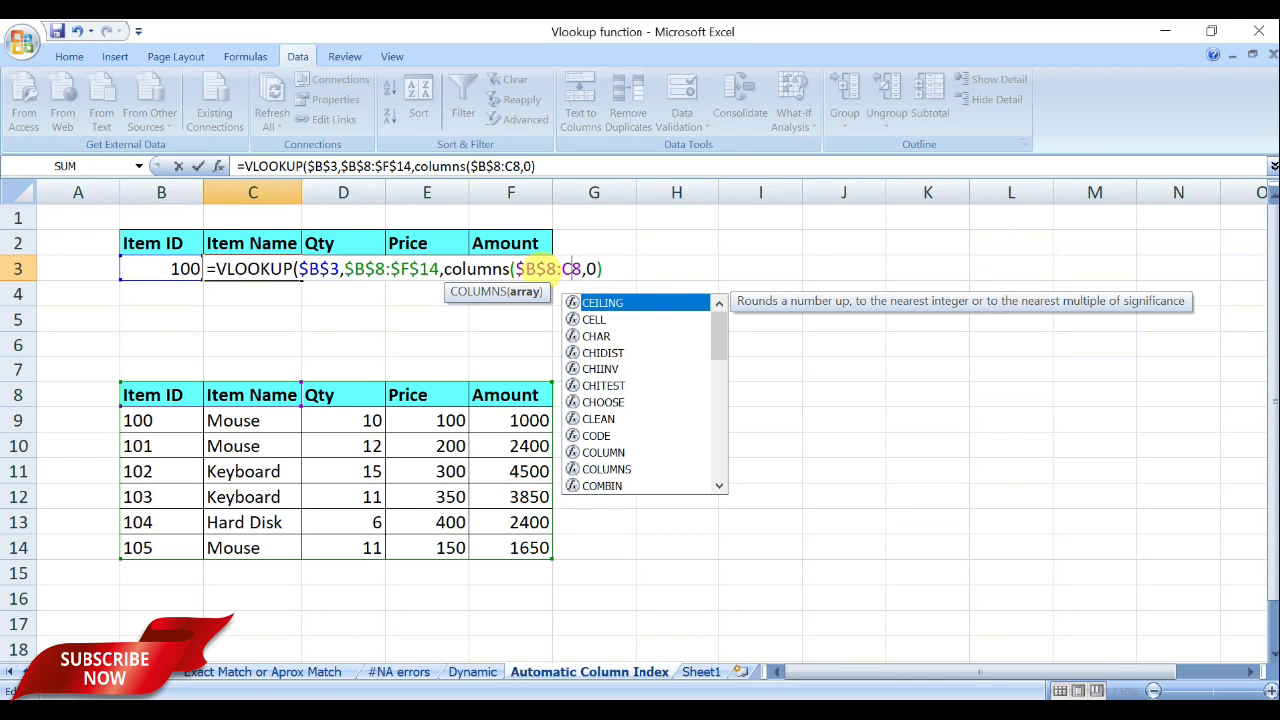
# Close the COLUMNS function before the exact-match argument, completing C3 as =VLOOKUP($B$3,$B$8:$F$14,COLUMNS($B$8:C8),0).
pyautogui.press('Return')
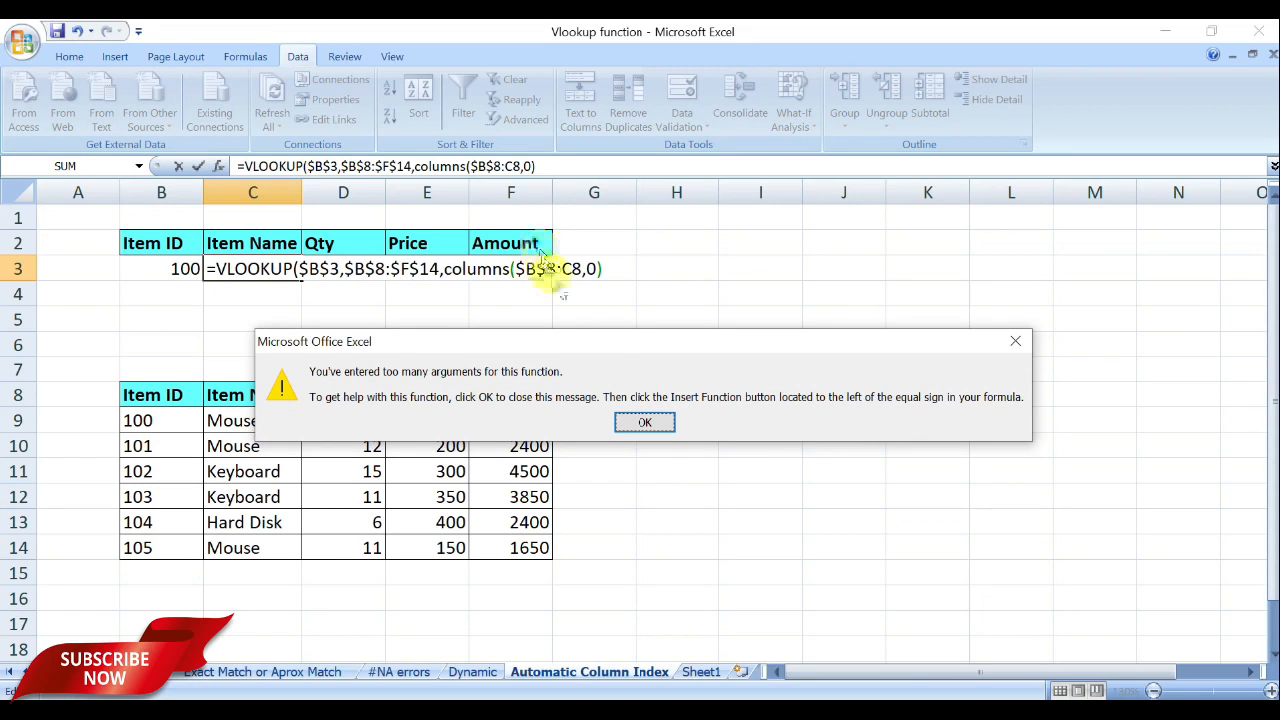
pyautogui.click(645, 422)
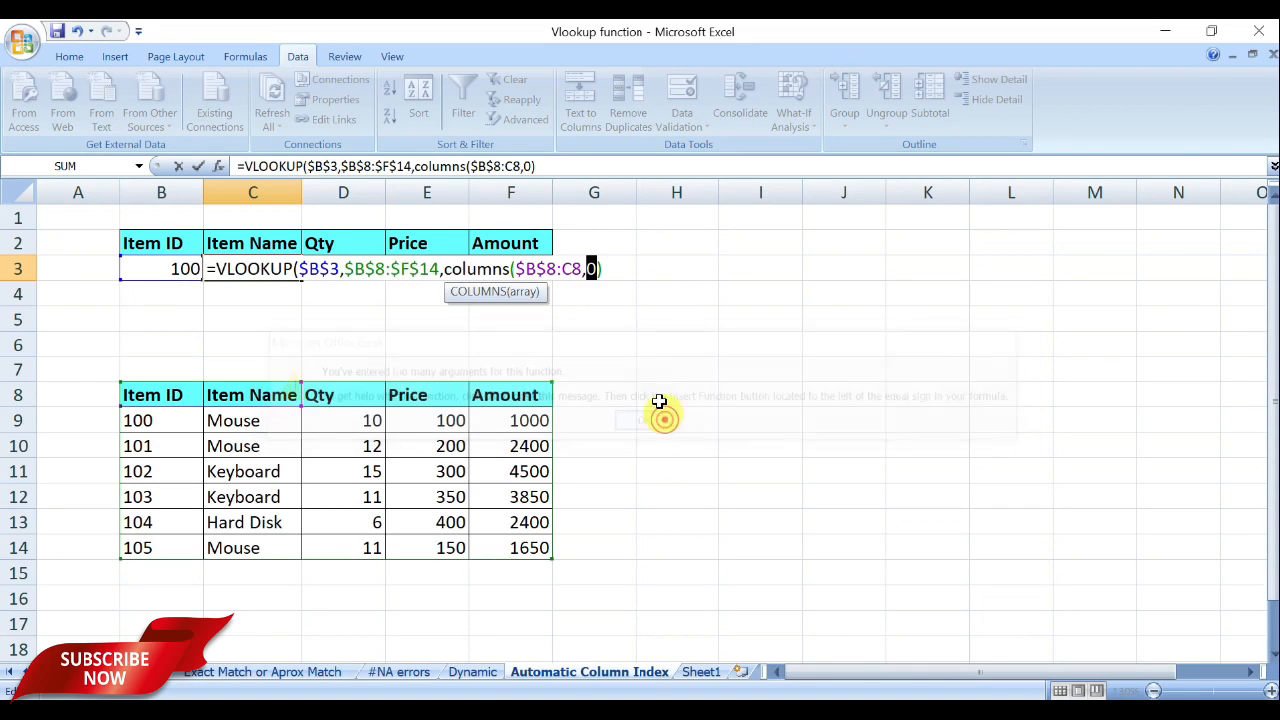
pyautogui.click(578, 270)
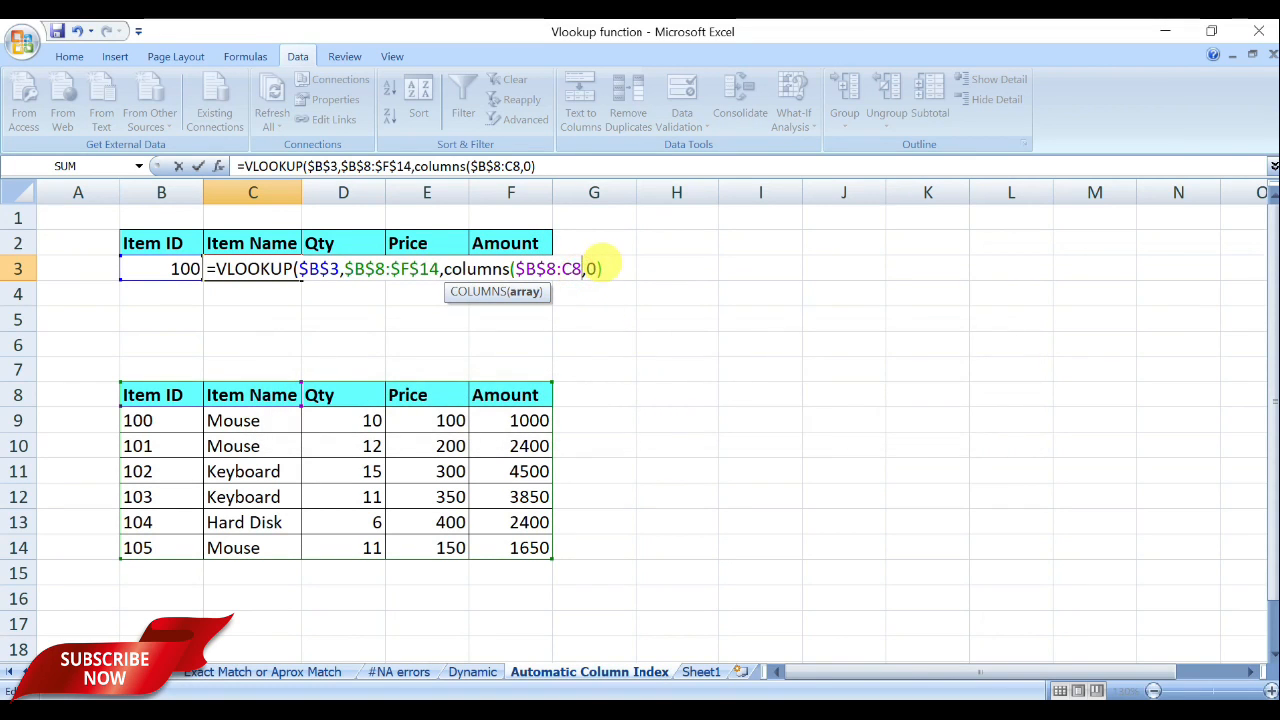
pyautogui.write(')')
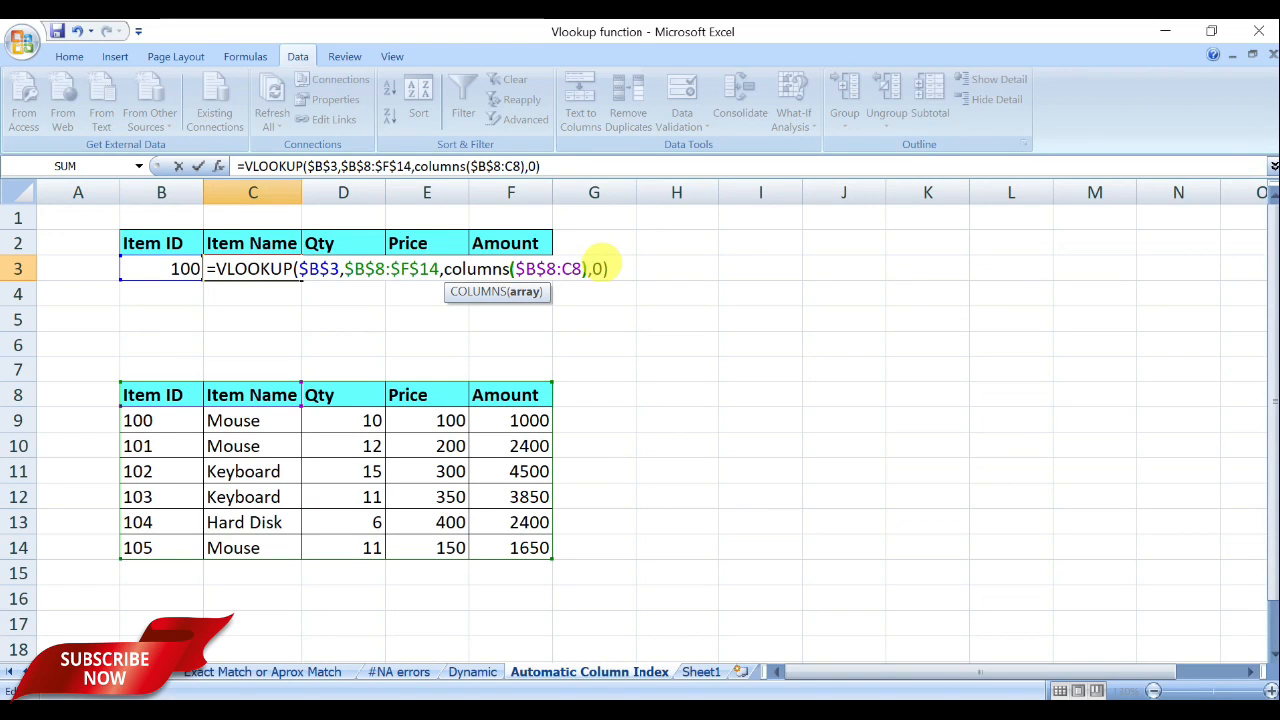
pyautogui.press('Return')
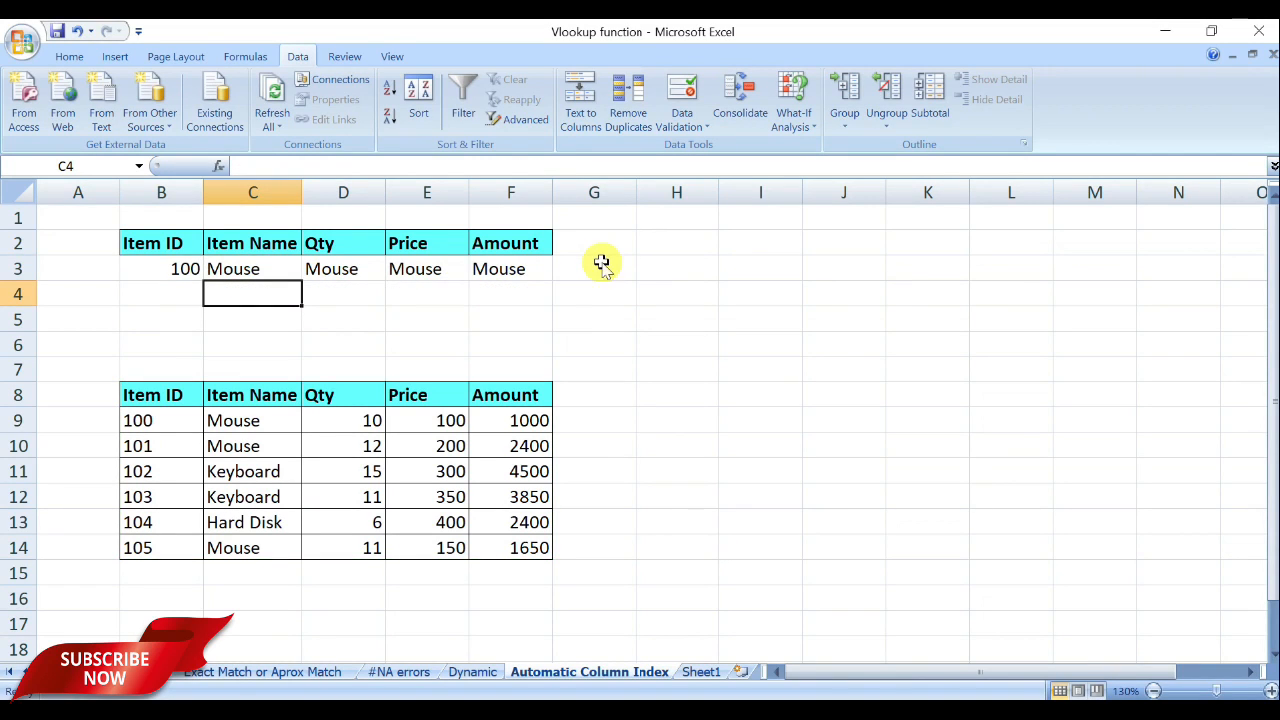
# Fill C3's VLOOKUP with COLUMNS across D3:F3 and compare the results with the table row for item 100.
pyautogui.click(270, 267)
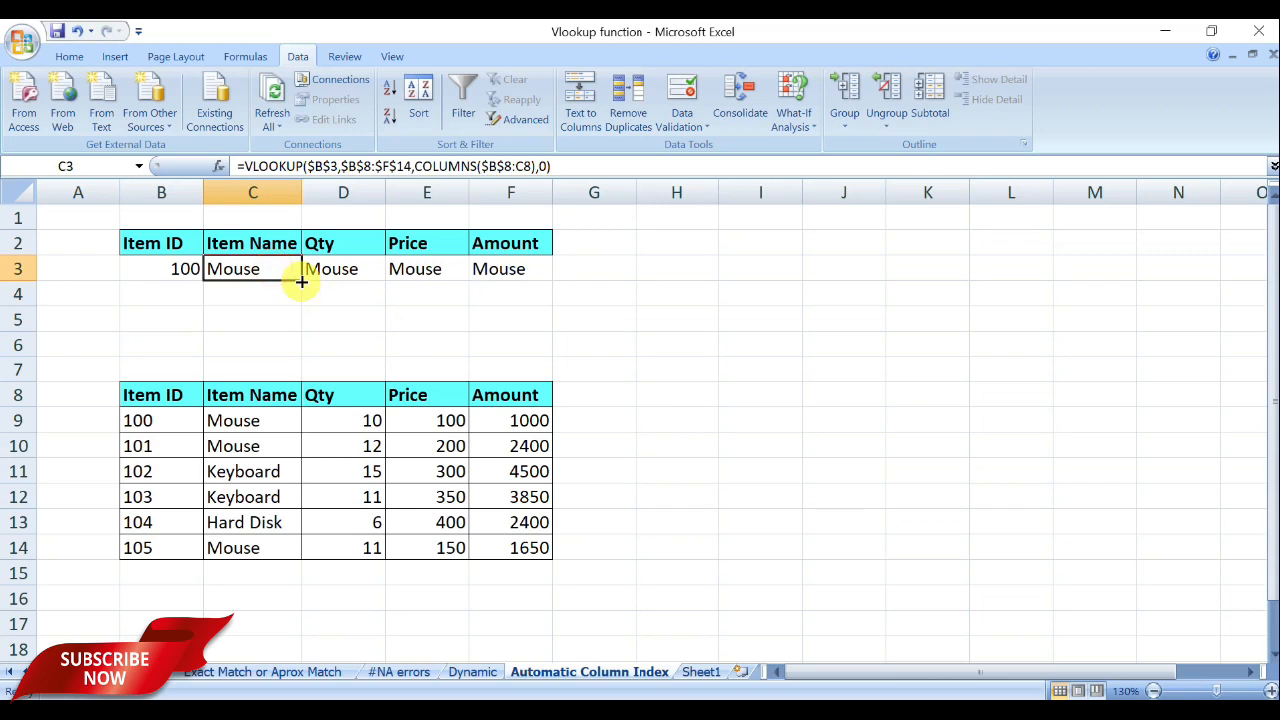
pyautogui.moveTo(301, 281); pyautogui.dragTo(531, 289)
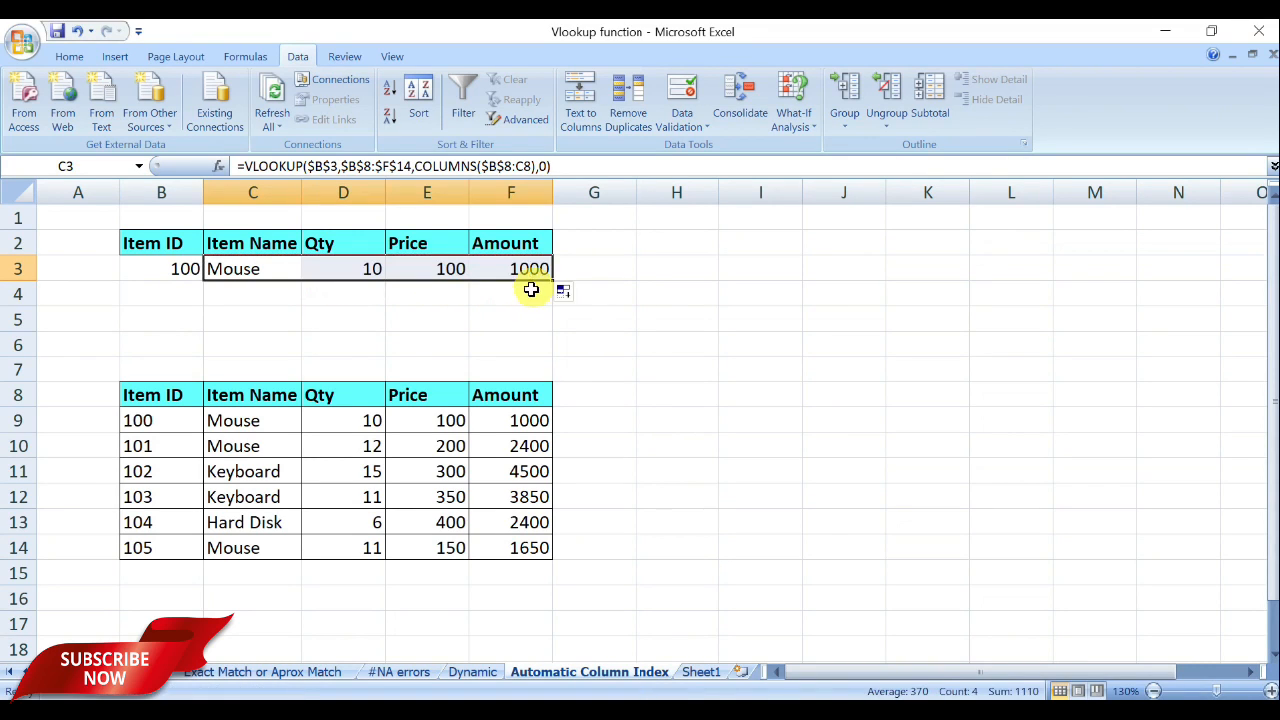
pyautogui.click(278, 268)
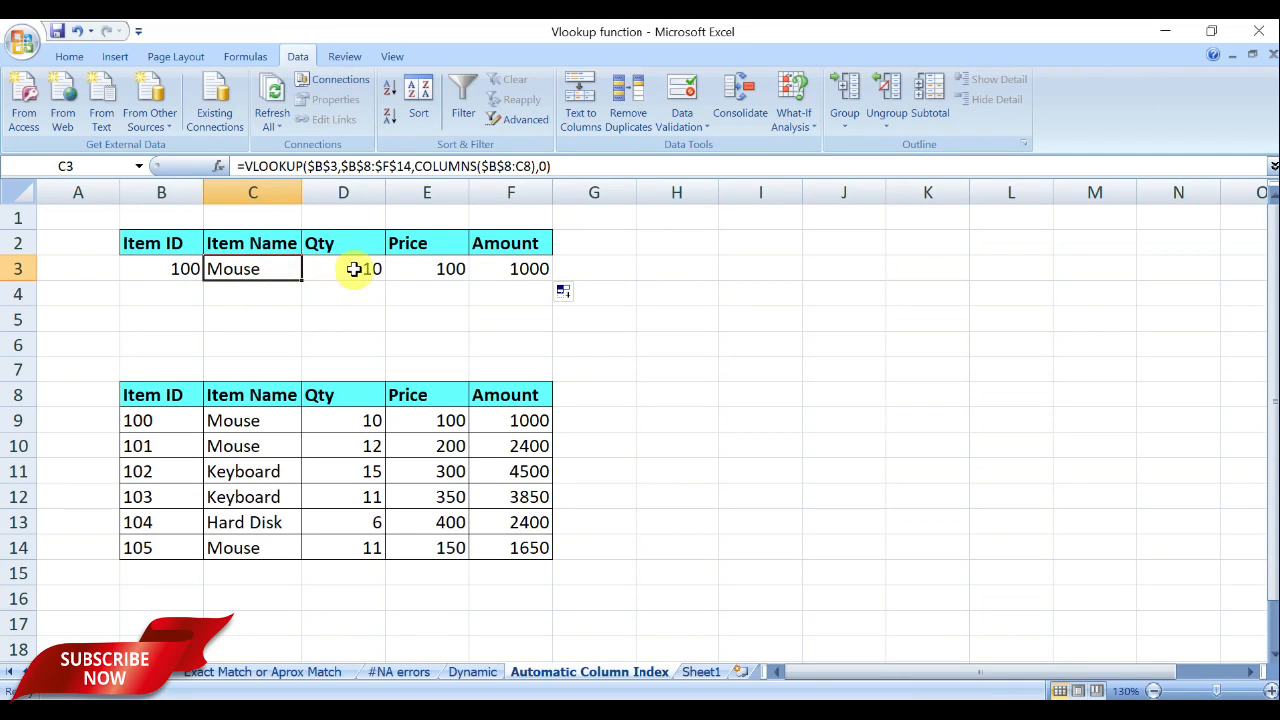
pyautogui.click(254, 422)
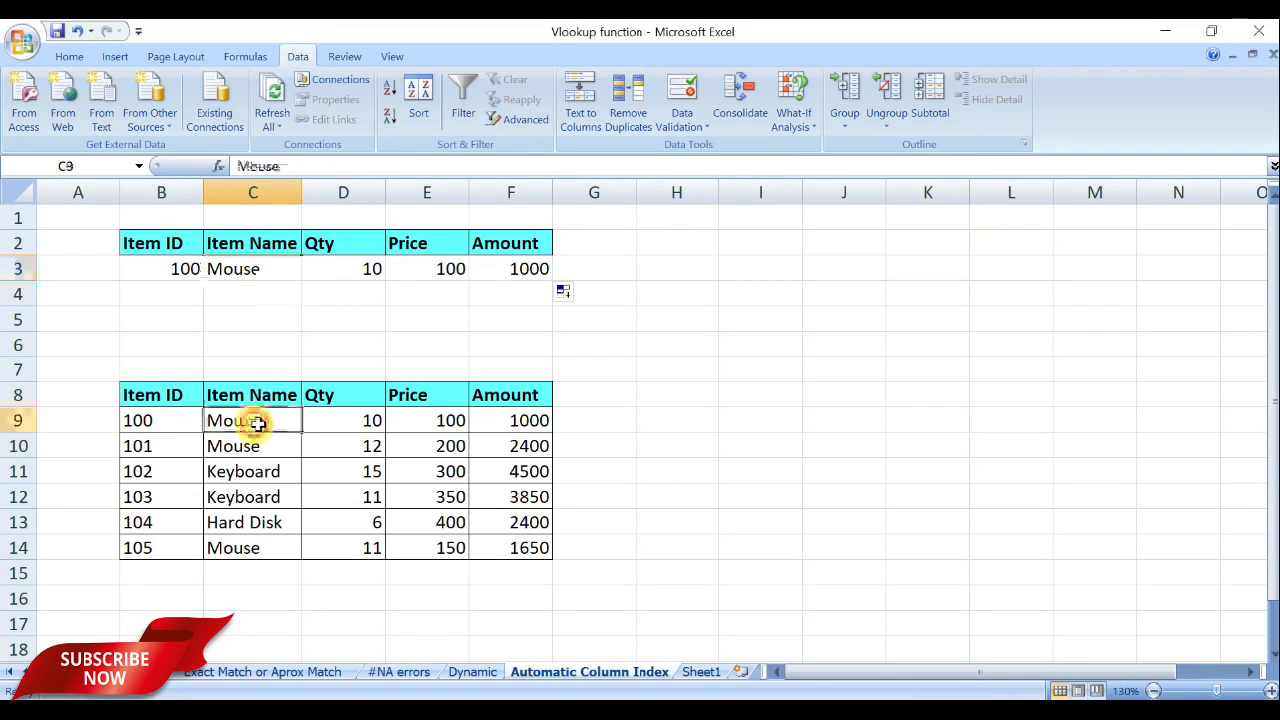
# Check the quantity, price and amount of item 100 in the source table against the lookup row.
pyautogui.click(349, 420)
pyautogui.click(448, 422)
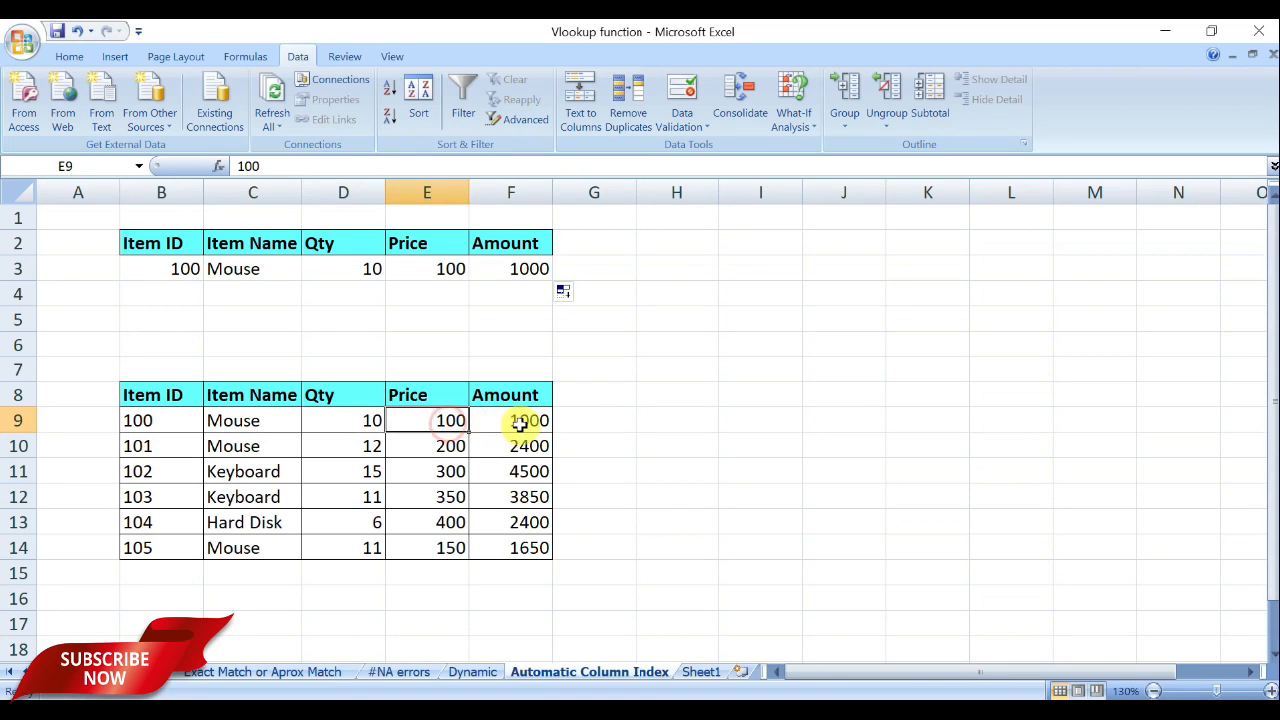
pyautogui.click(517, 421)
pyautogui.doubleClick(178, 272)
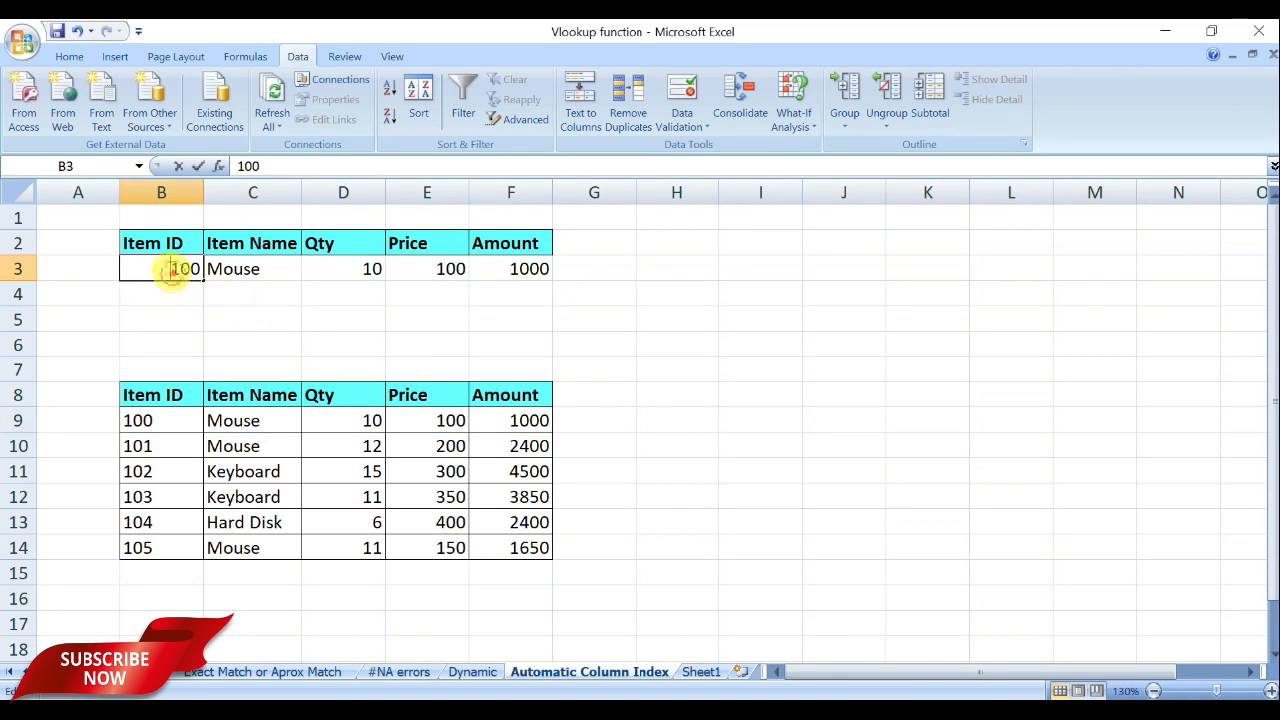
pyautogui.write('1')
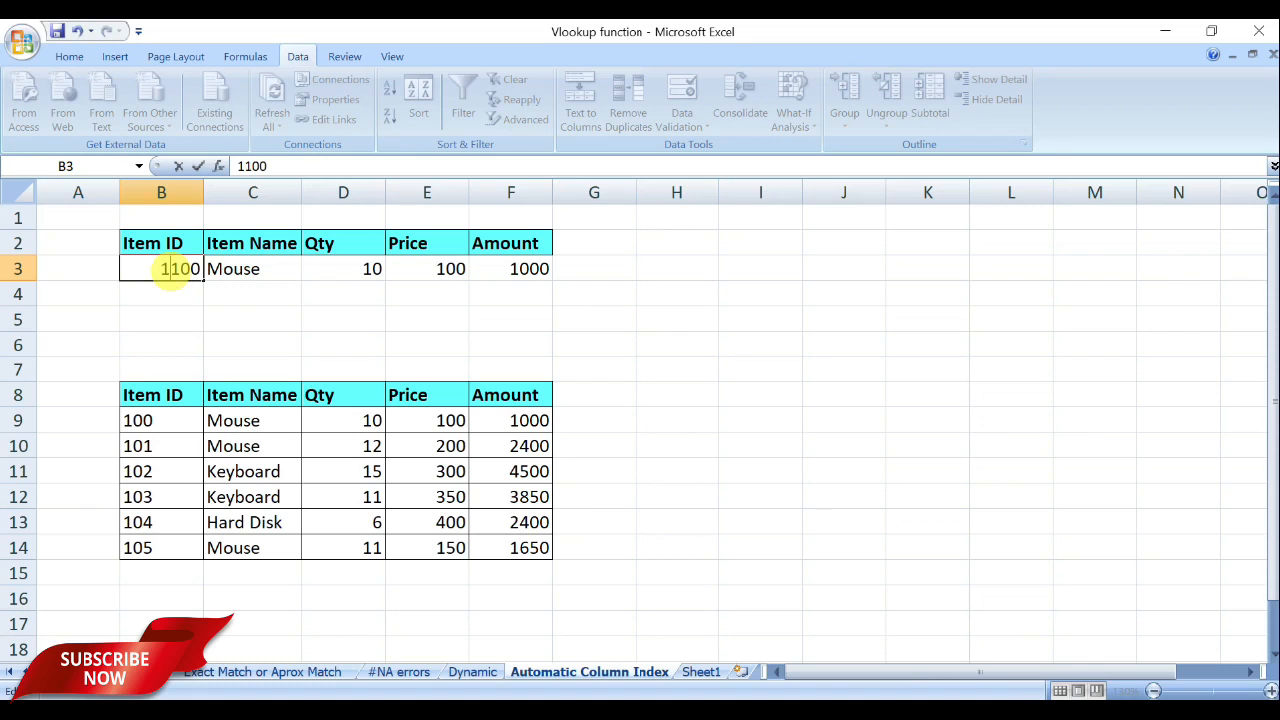
pyautogui.write('00')
pyautogui.press('Return')
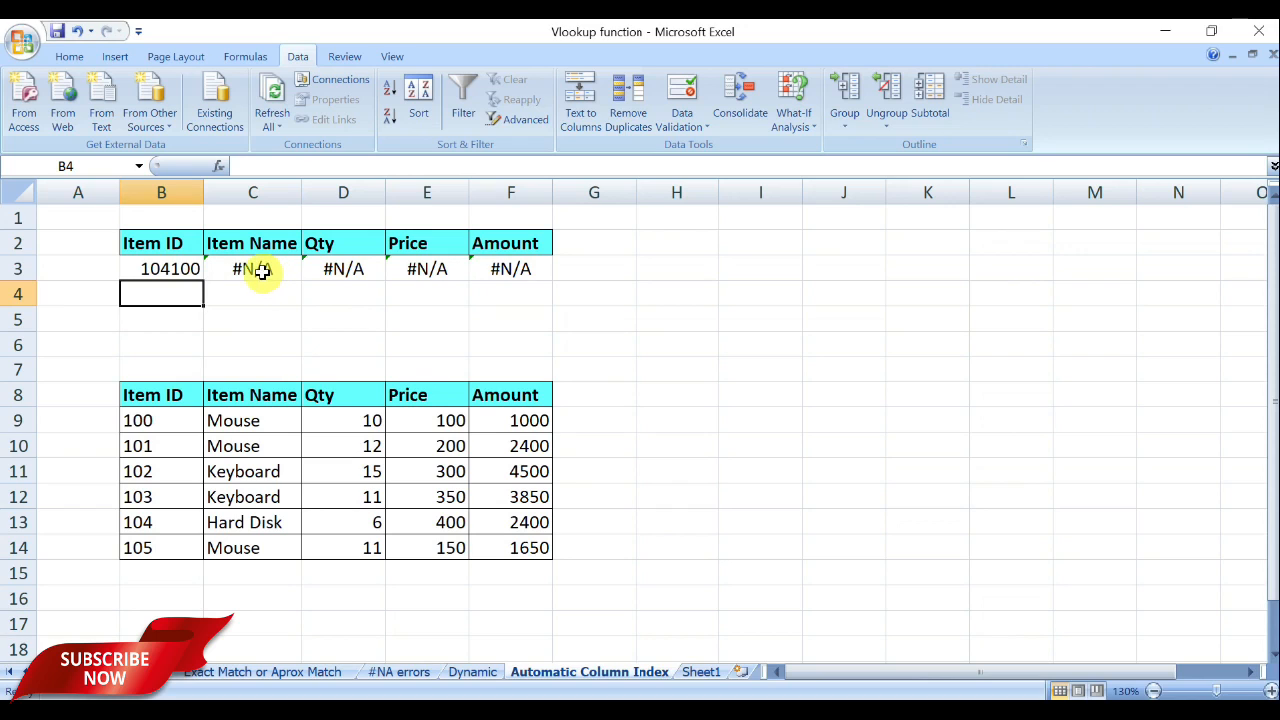
# Set the lookup item ID in B3 to 104 and compare the returned values with the table row for that item.
pyautogui.click(150, 268)
pyautogui.write('104')
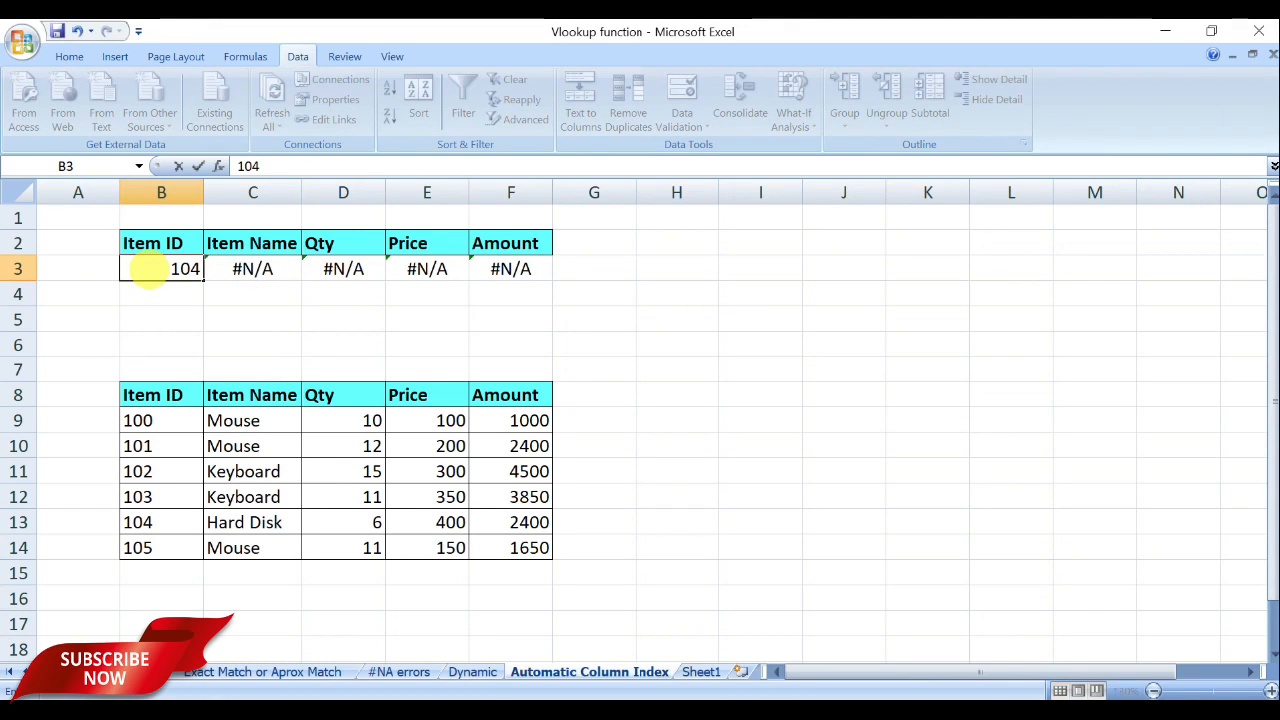
pyautogui.press('Return')
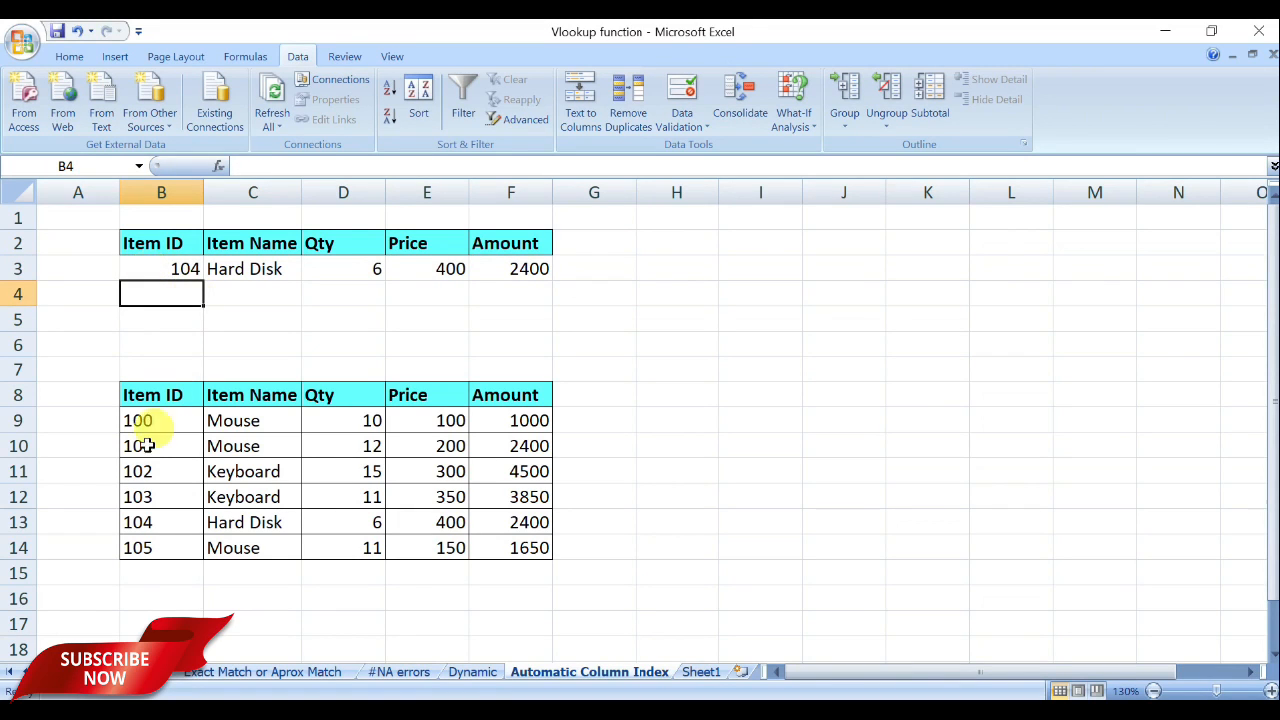
pyautogui.moveTo(157, 522); pyautogui.dragTo(523, 523)
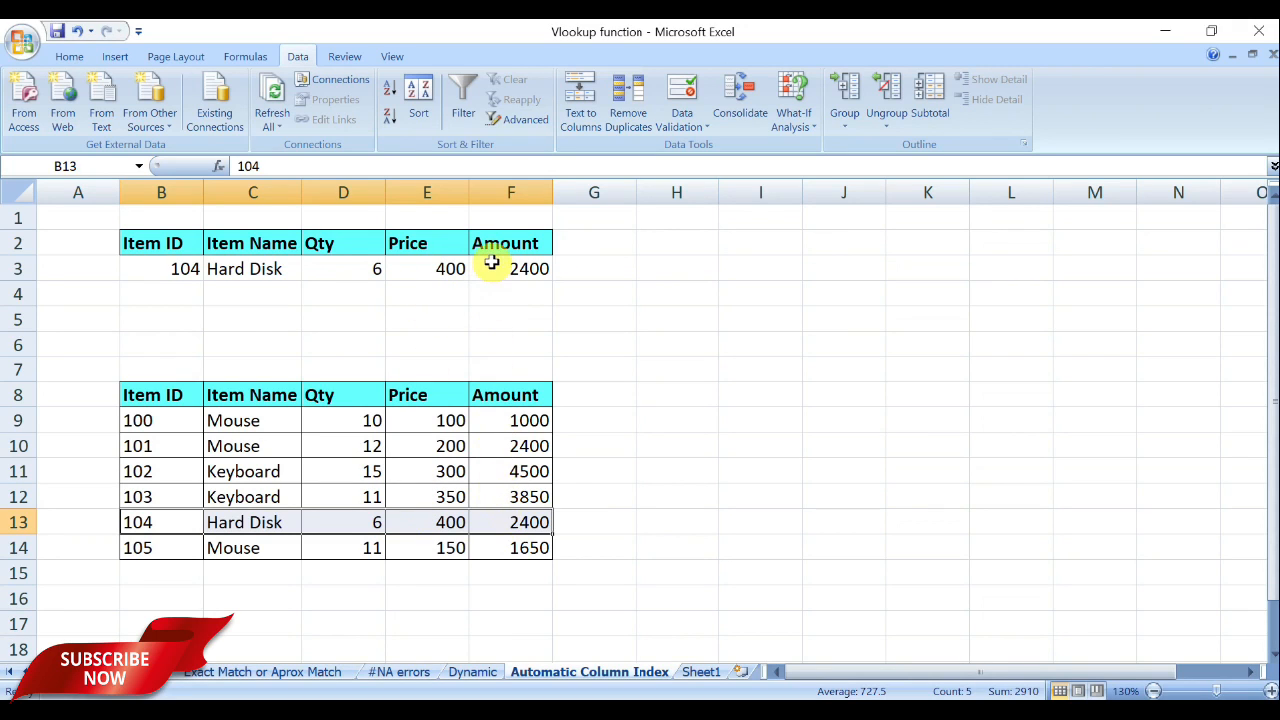
pyautogui.click(225, 272)
pyautogui.click(376, 323)
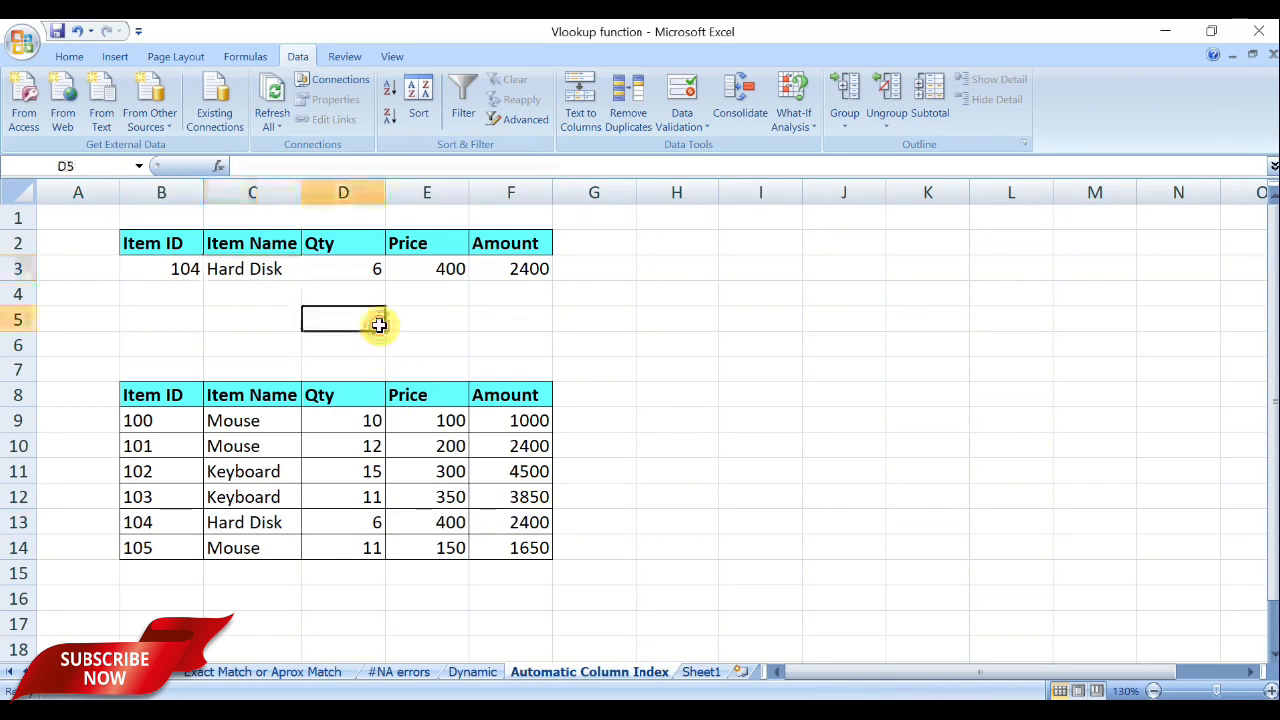
# Open Sheet1 and review the repeated Mouse entries in the table's Item Name column.
pyautogui.click(701, 671)
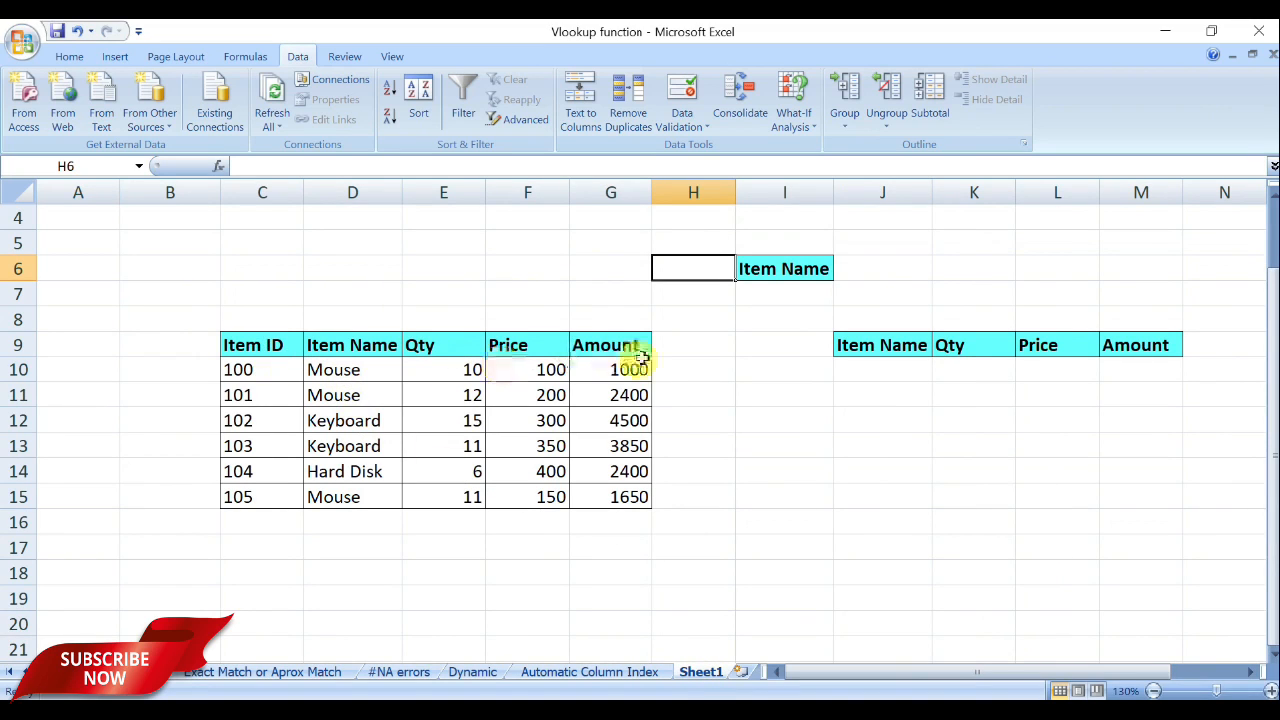
pyautogui.click(362, 368)
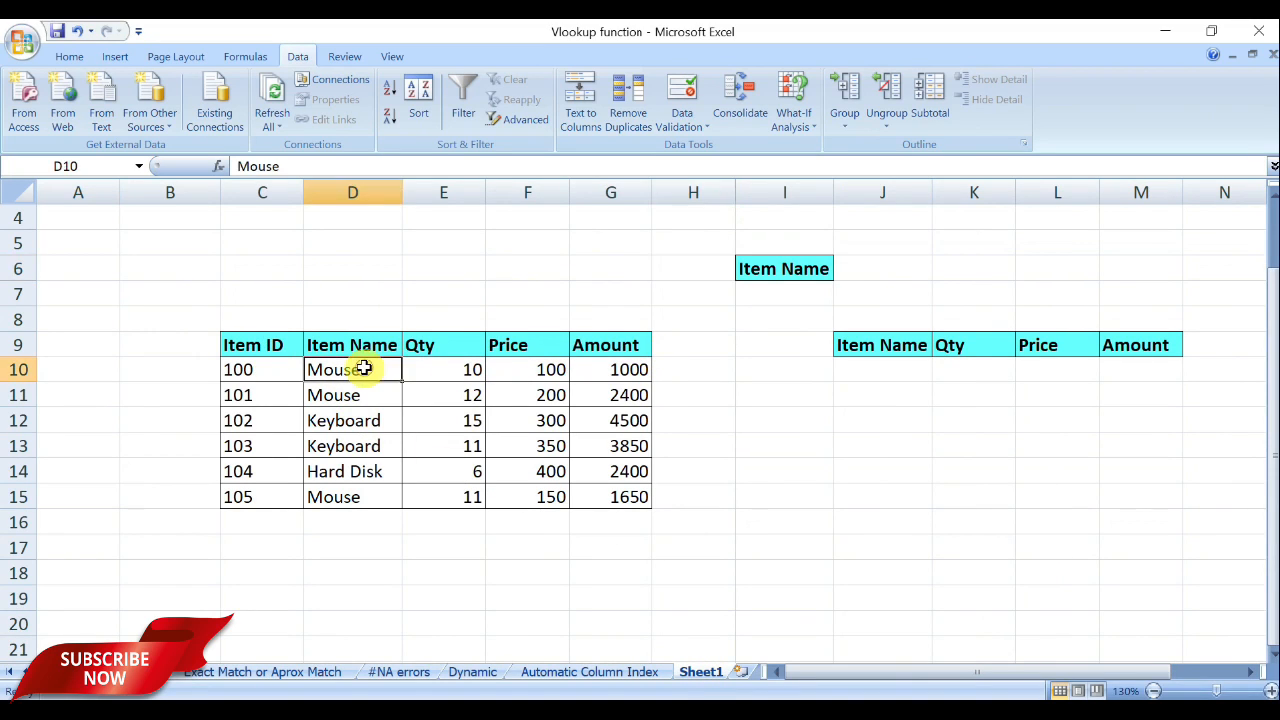
pyautogui.click(357, 394)
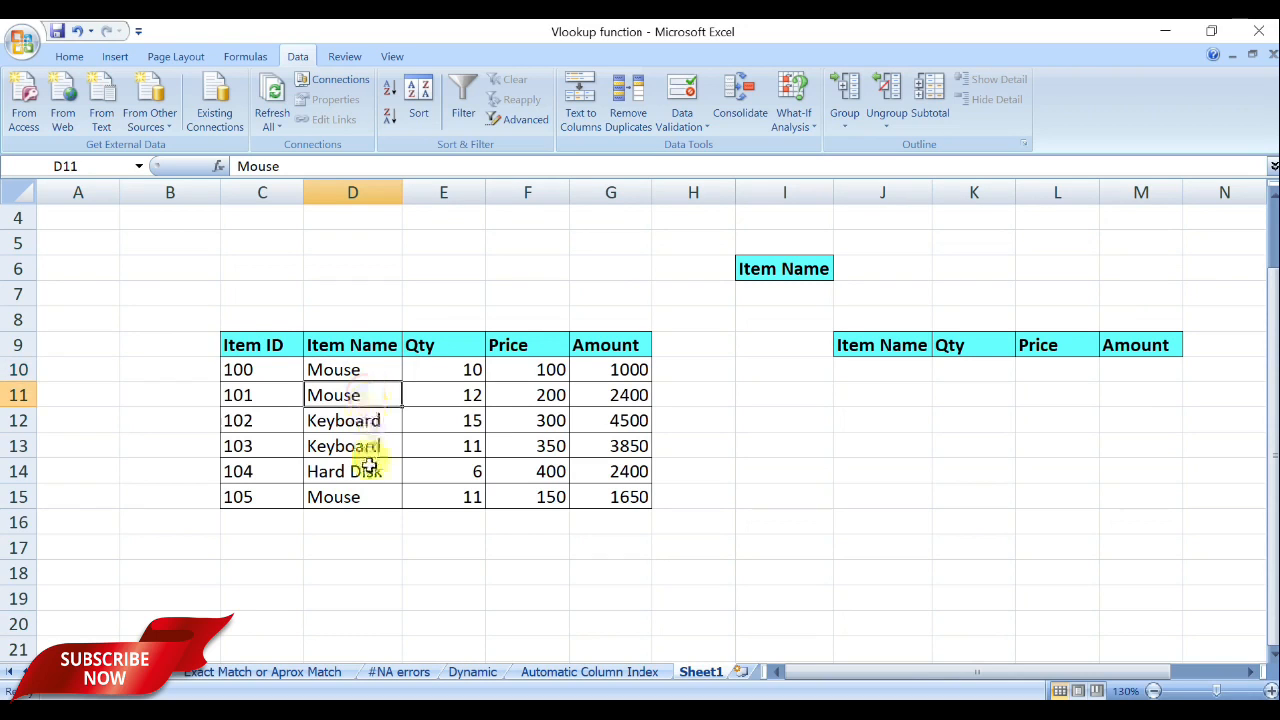
pyautogui.click(369, 497)
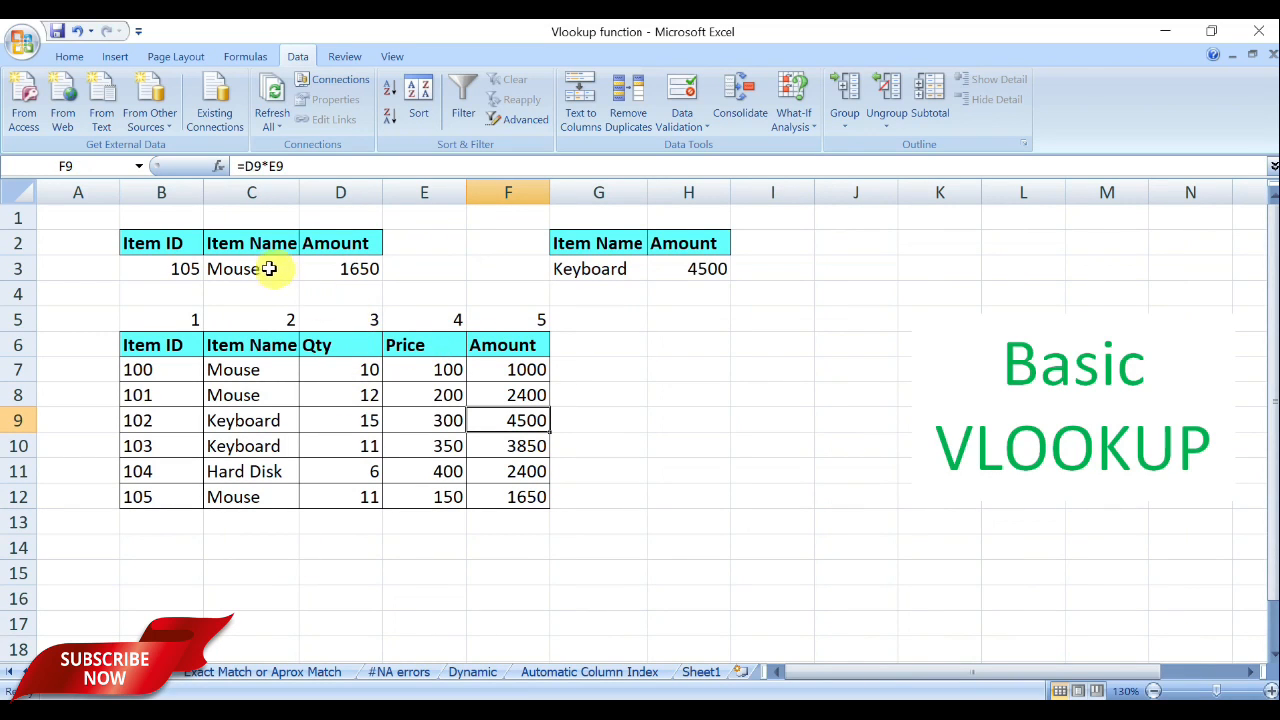
# On the Basic VLOOKUP sheet, set the lookup item name in G3 to Mouse.
pyautogui.click(585, 269)
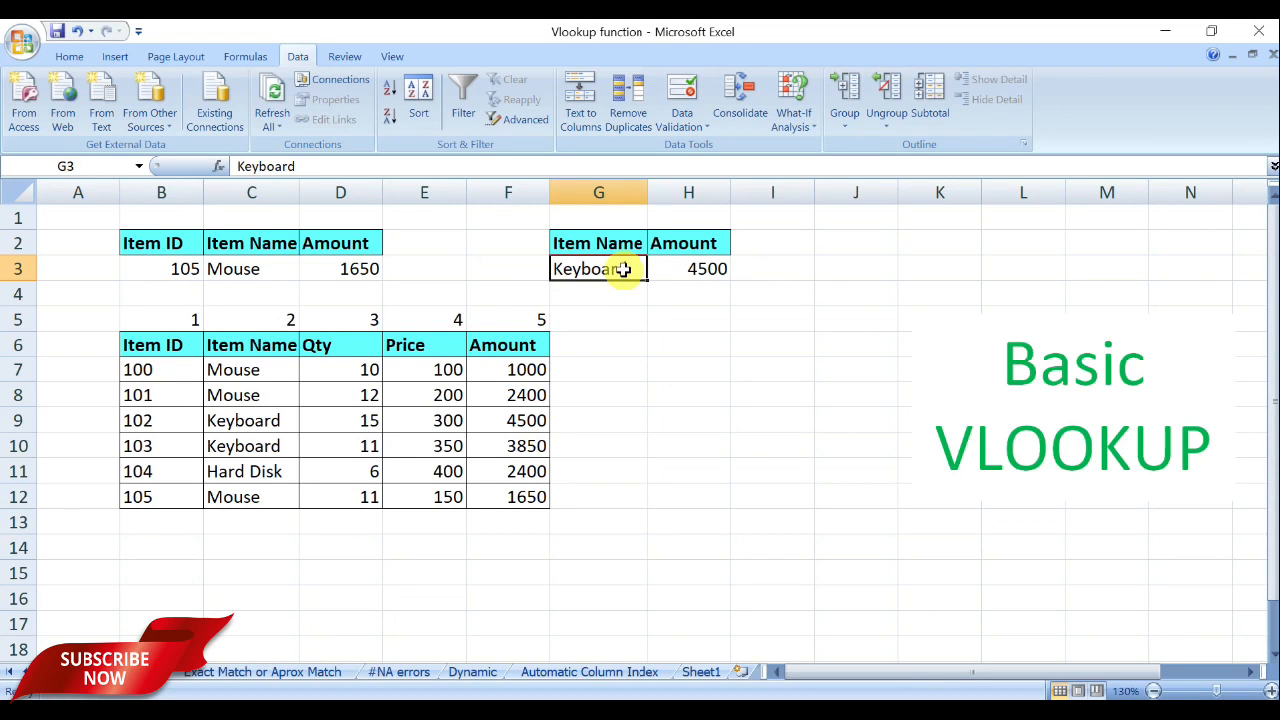
pyautogui.write('Mouse')
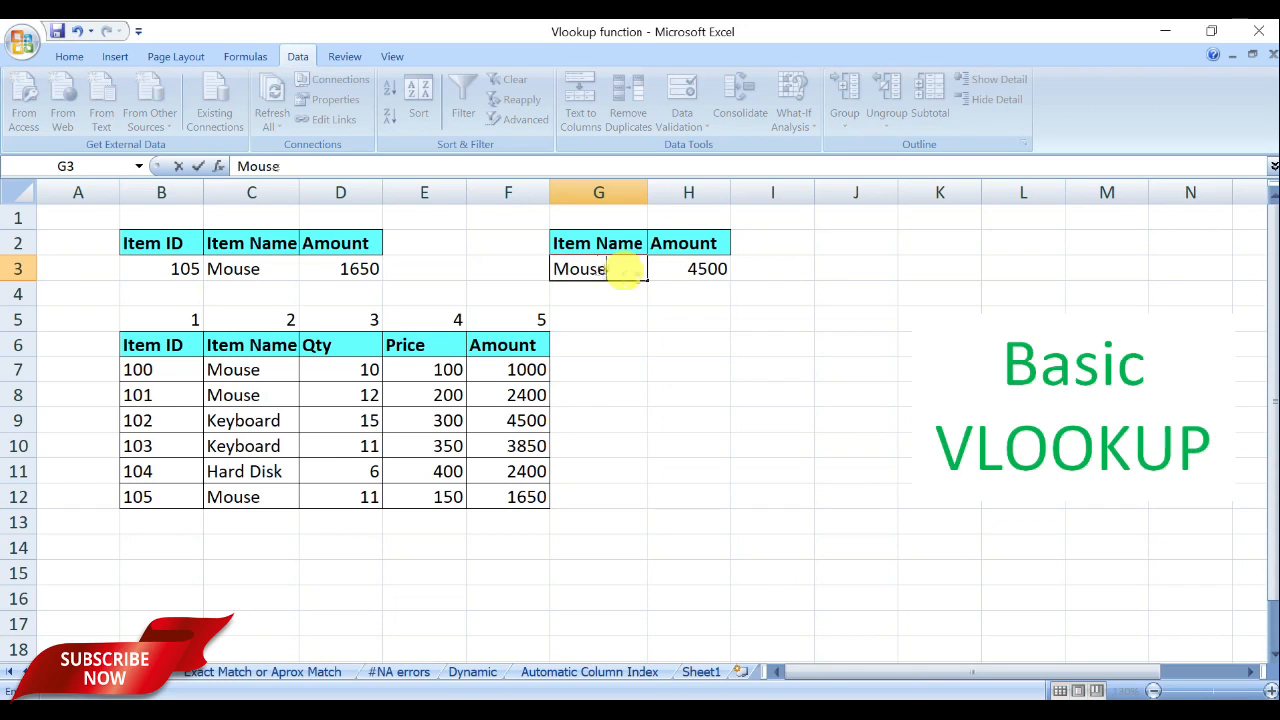
pyautogui.press('Return')
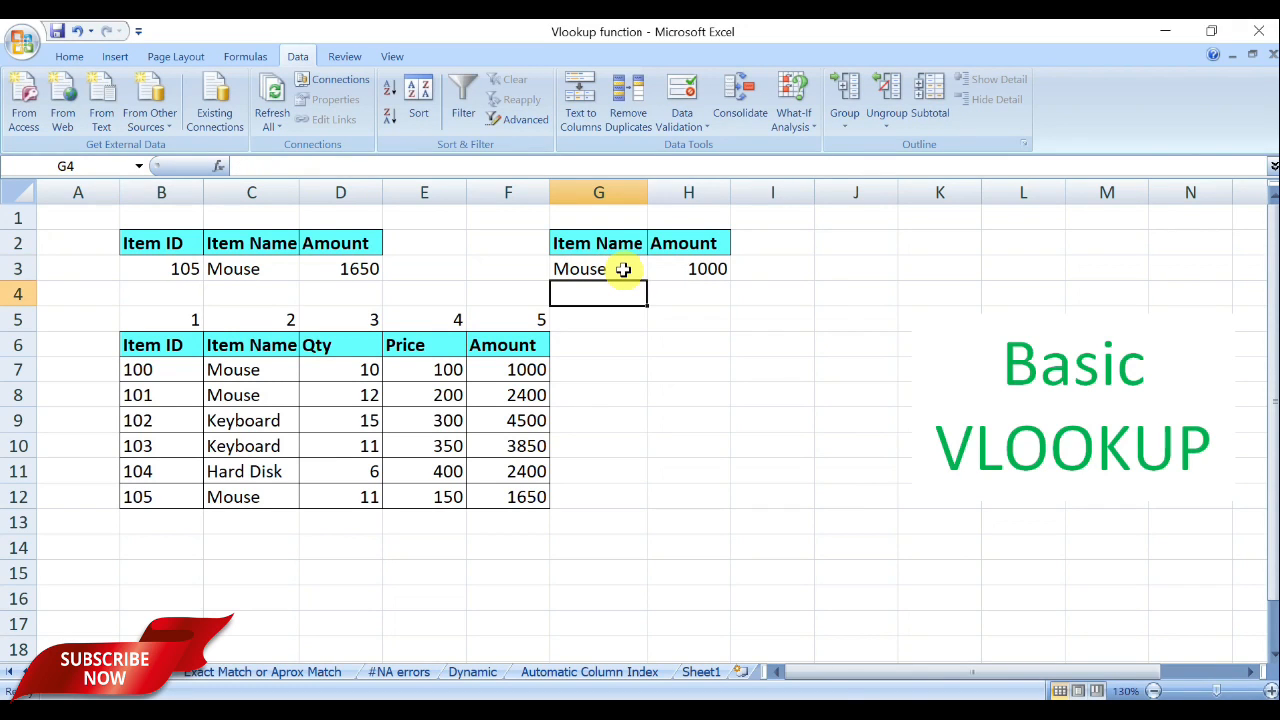
# Compare the amount returned in H3 with the amounts of all the Mouse rows in the table.
pyautogui.click(249, 371)
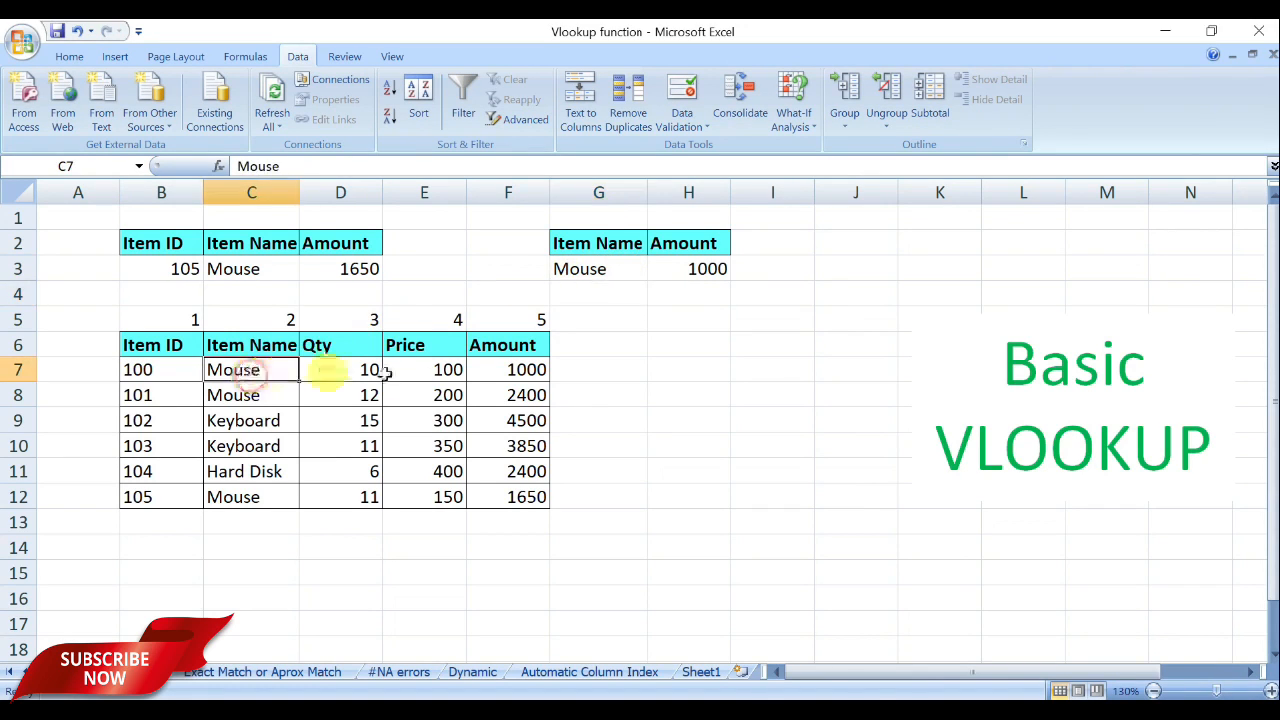
pyautogui.click(510, 372)
pyautogui.click(697, 268)
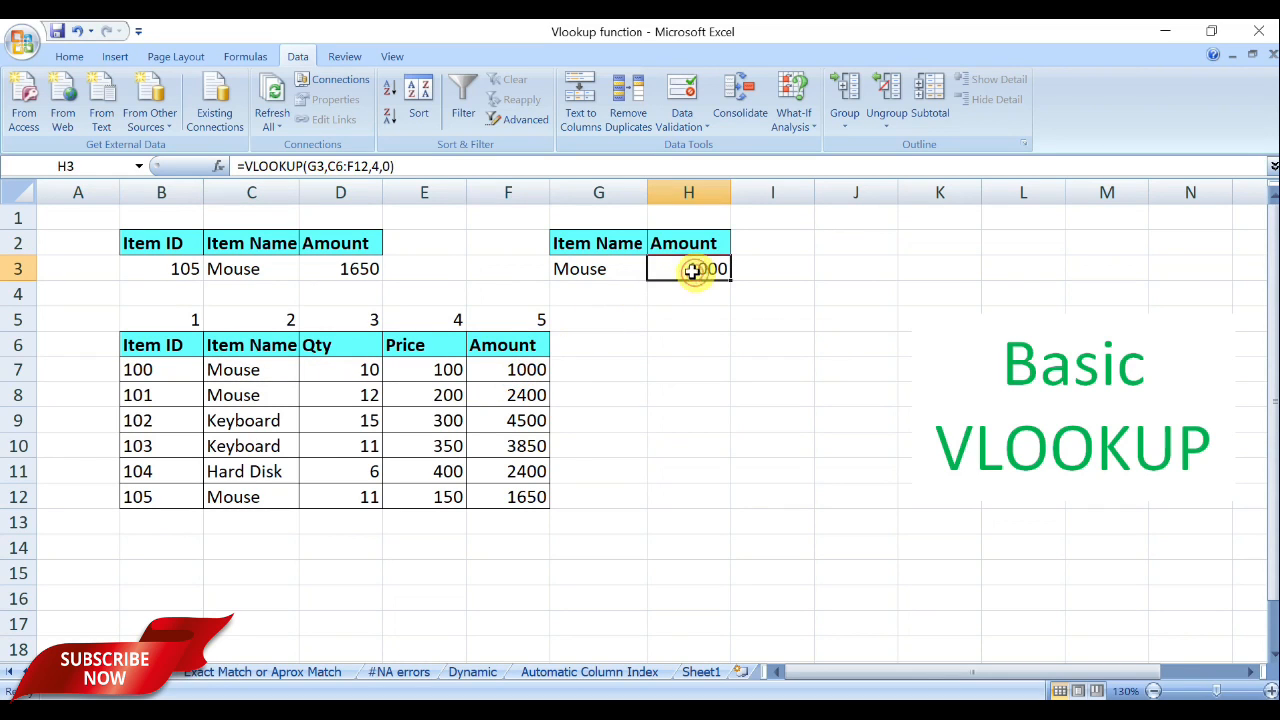
pyautogui.click(240, 370)
pyautogui.click(250, 392)
pyautogui.click(500, 394)
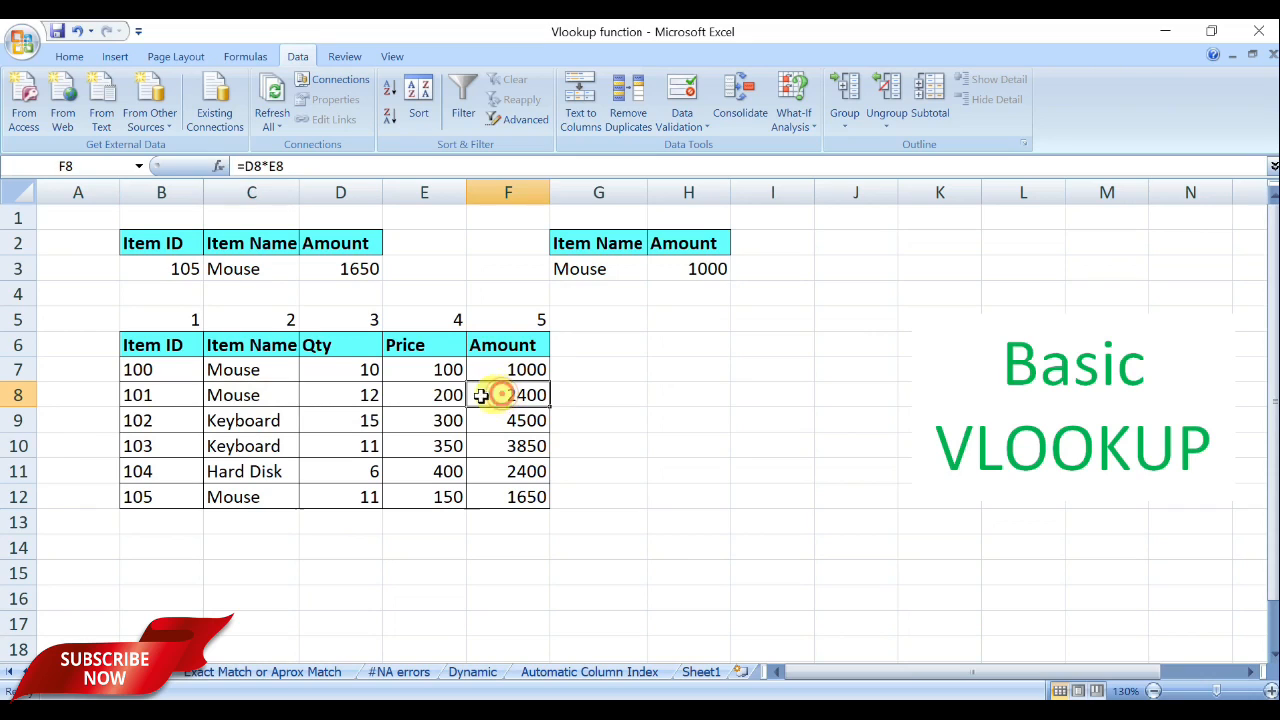
pyautogui.click(240, 495)
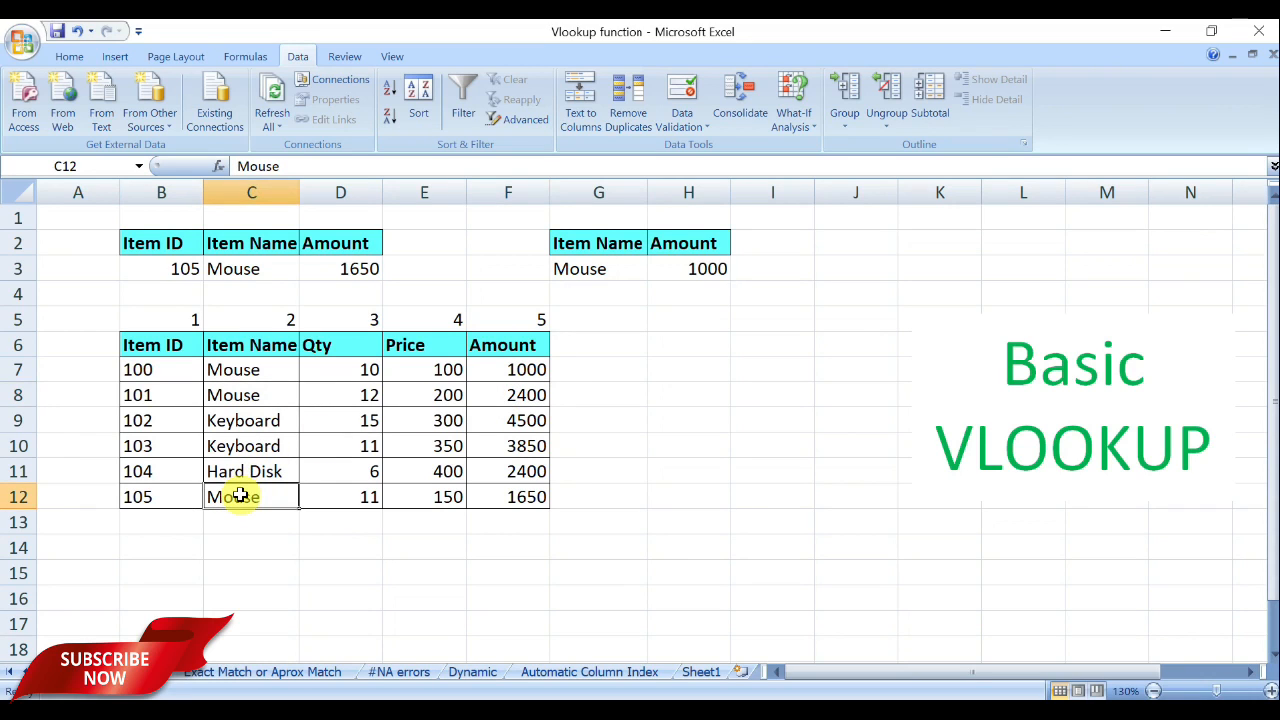
pyautogui.click(516, 499)
pyautogui.click(688, 264)
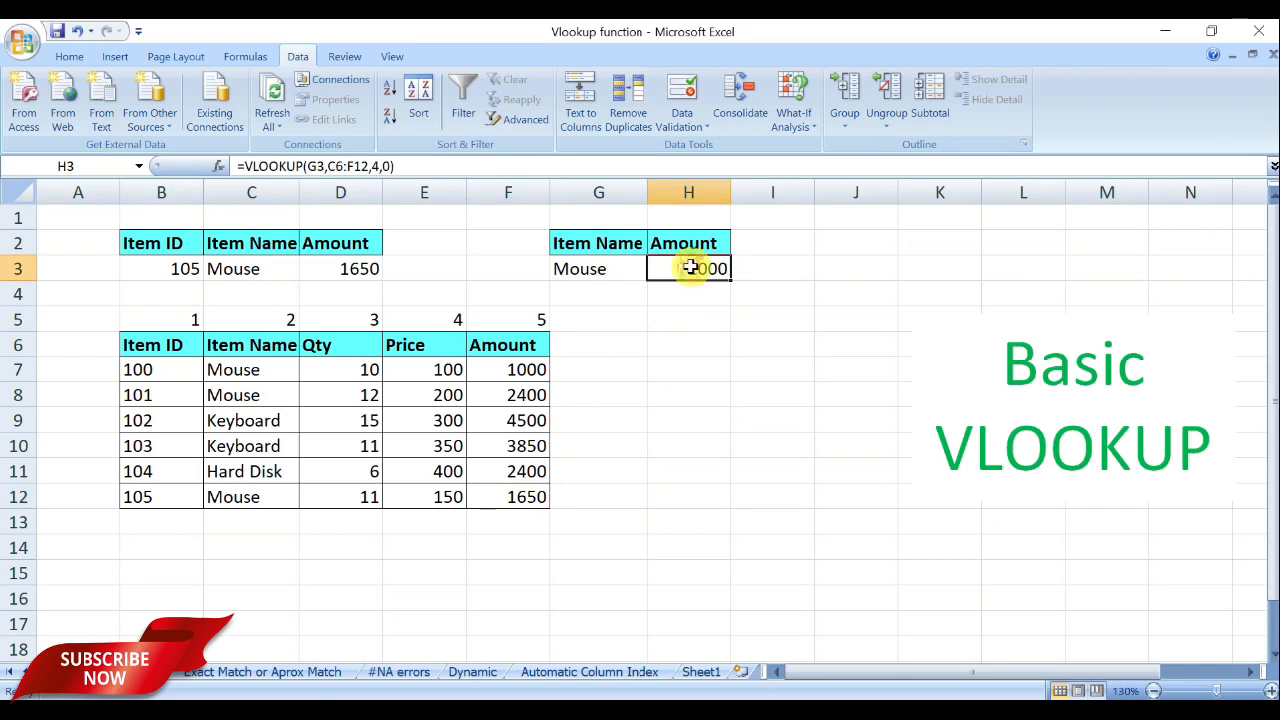
pyautogui.click(585, 271)
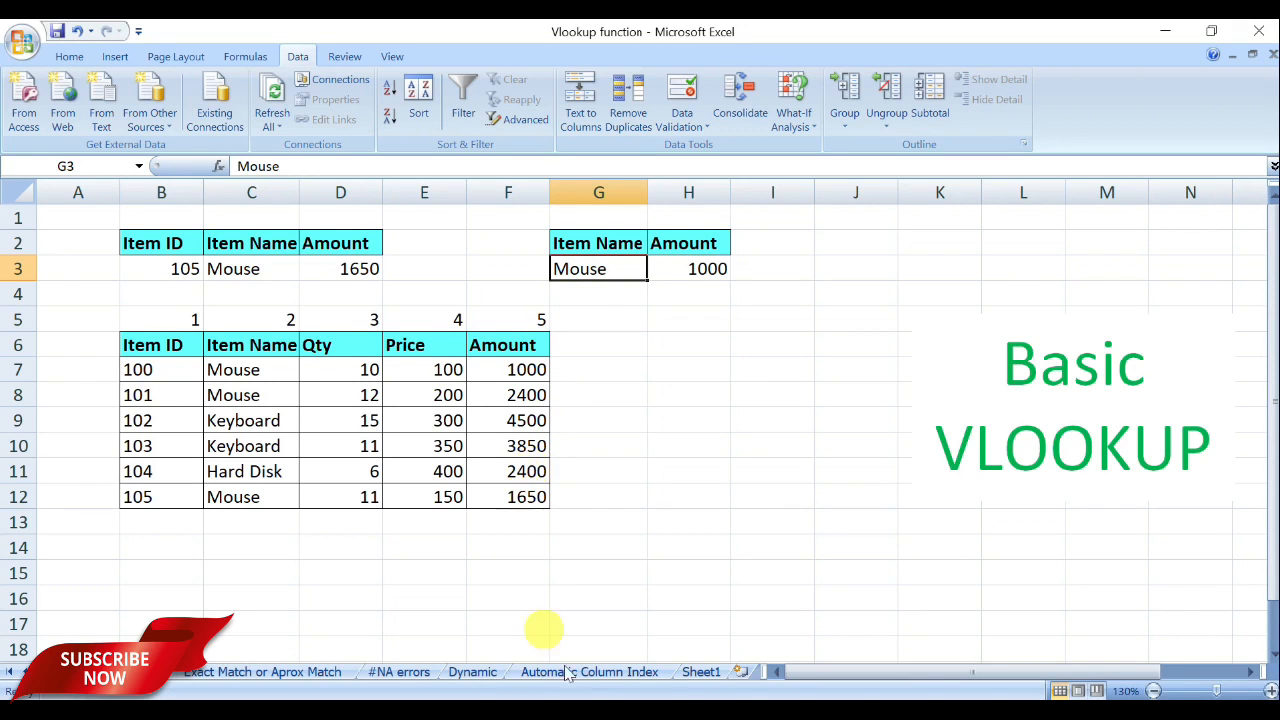
# On Sheet1, enter the header Helper in B9, beside the Item ID column.
pyautogui.click(700, 672)
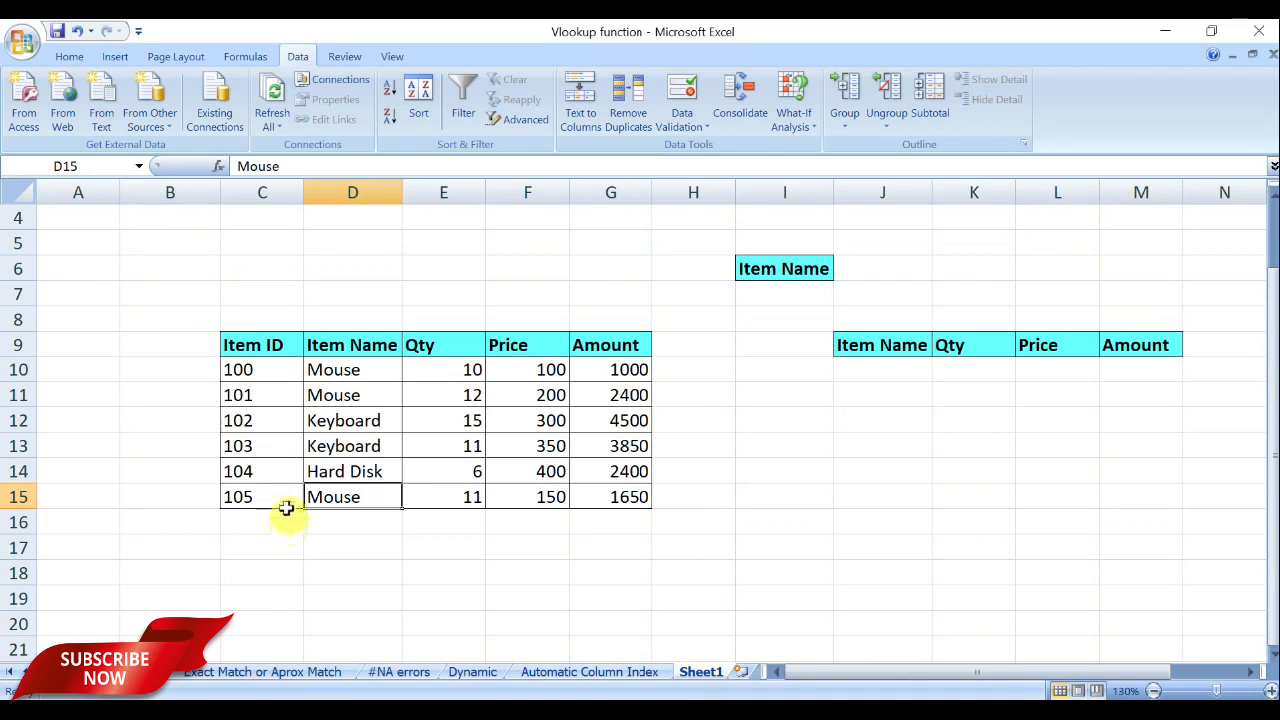
pyautogui.click(188, 344)
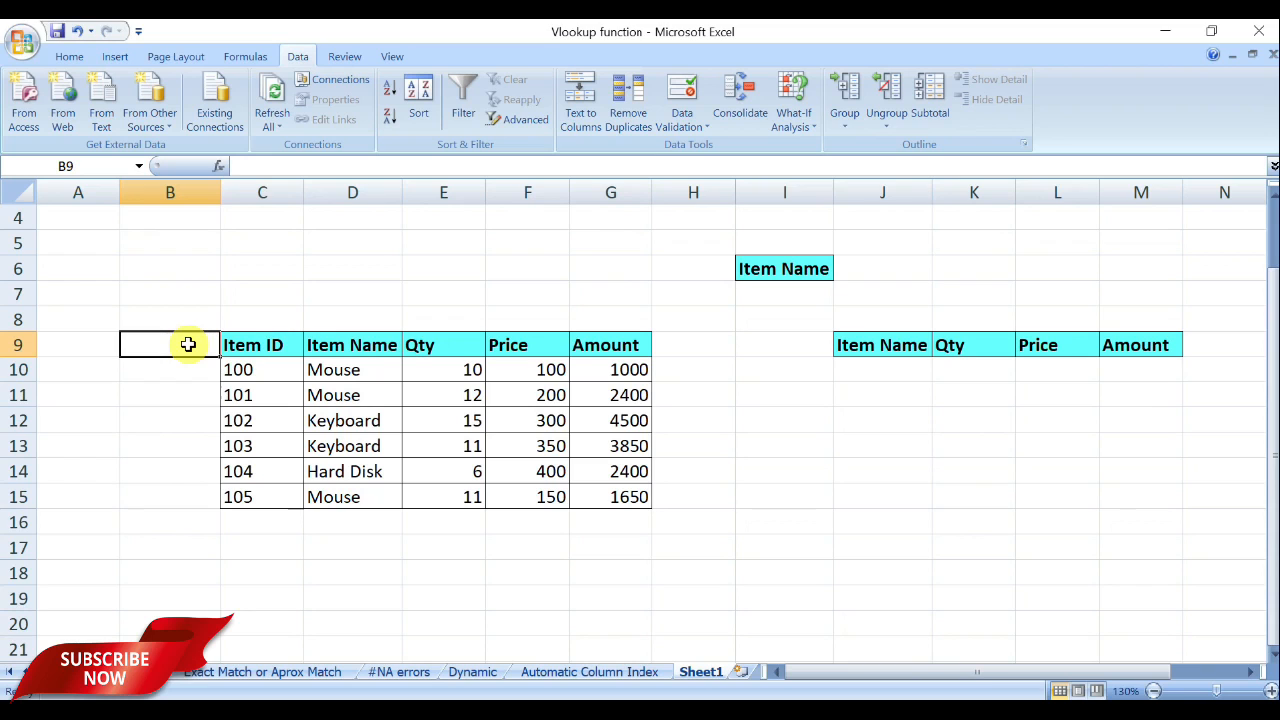
pyautogui.write('He')
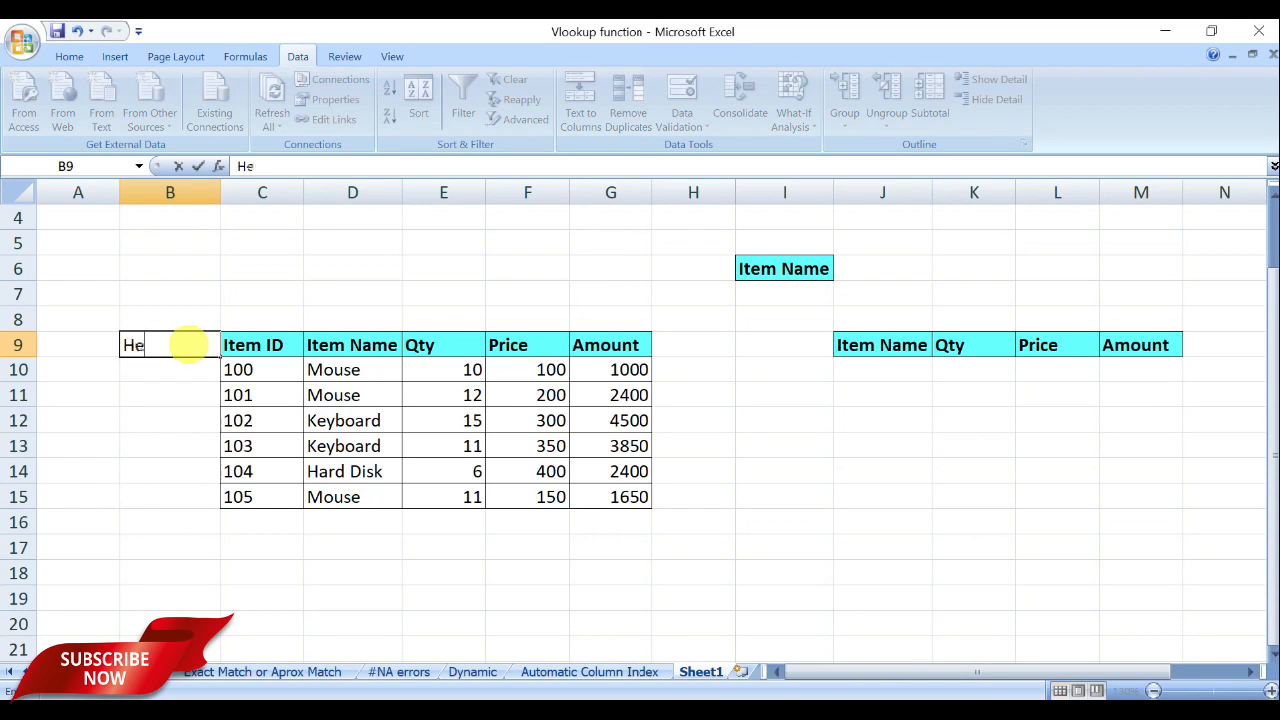
pyautogui.write('lper')
pyautogui.hotkey('ctrl', 'Return')
# Format the Helper header in B9 with the recently used aqua fill and bold text.
pyautogui.click(72, 56)
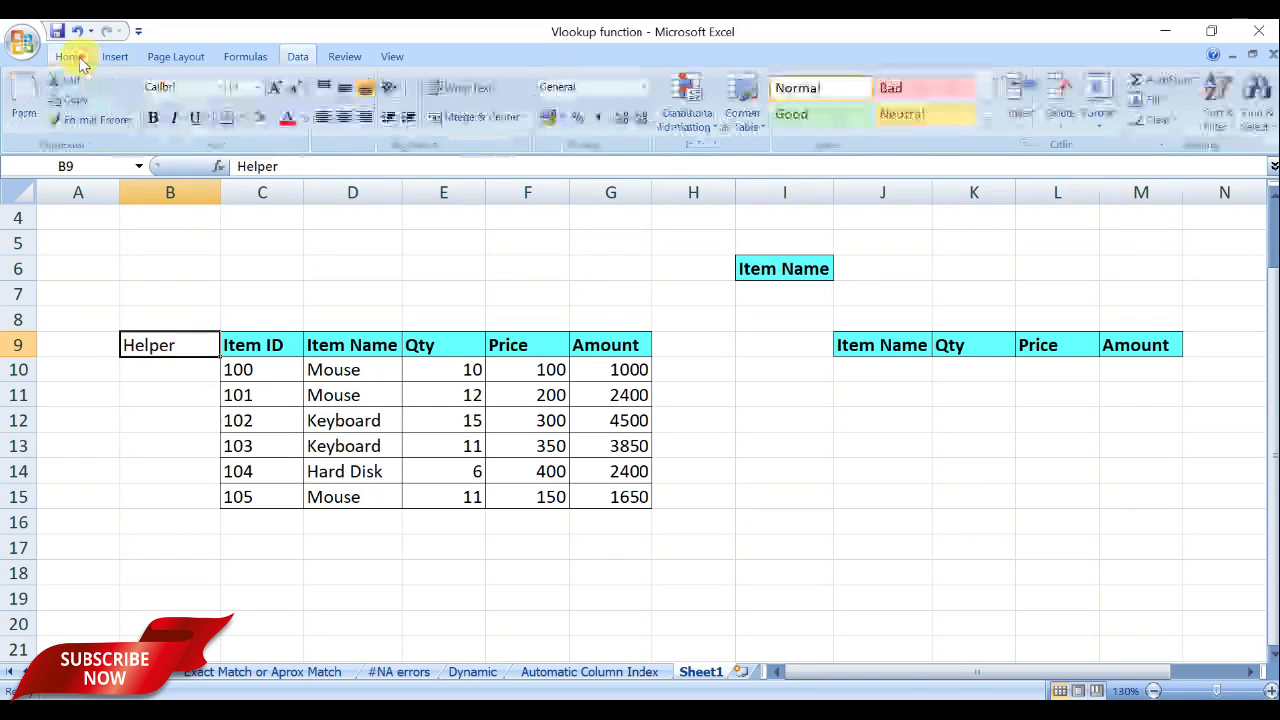
pyautogui.click(274, 119)
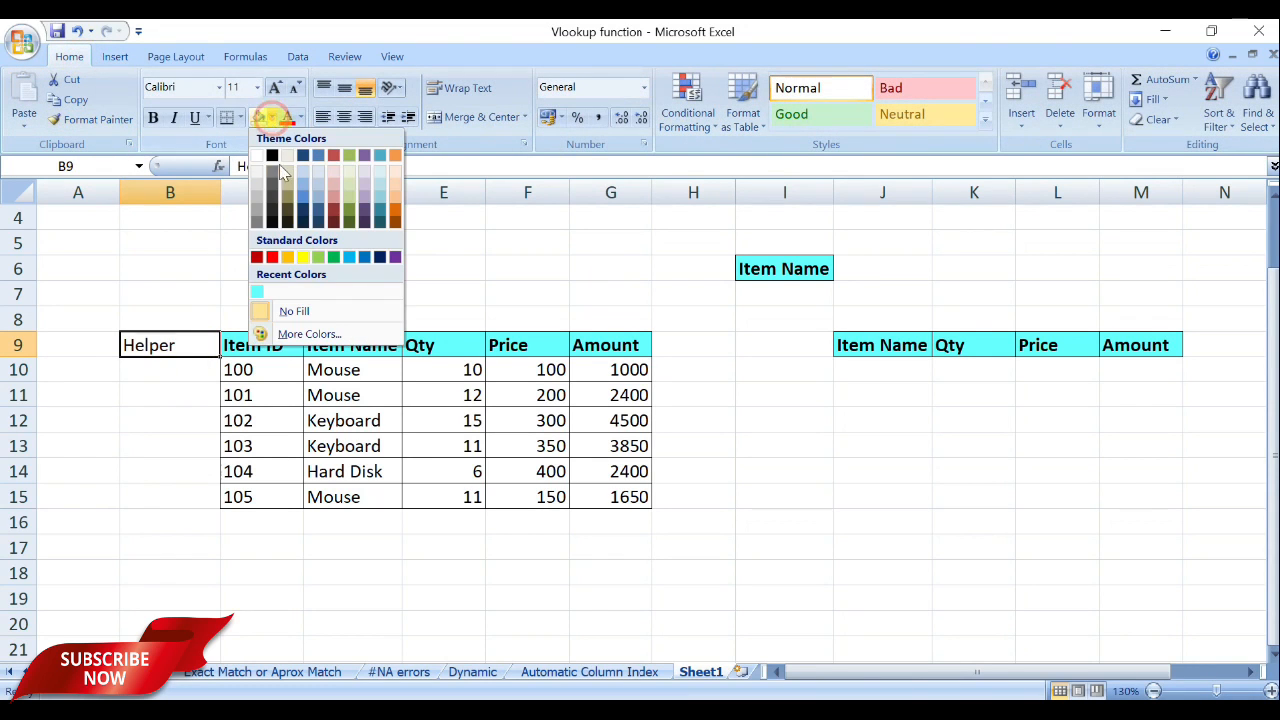
pyautogui.click(257, 296)
pyautogui.click(153, 118)
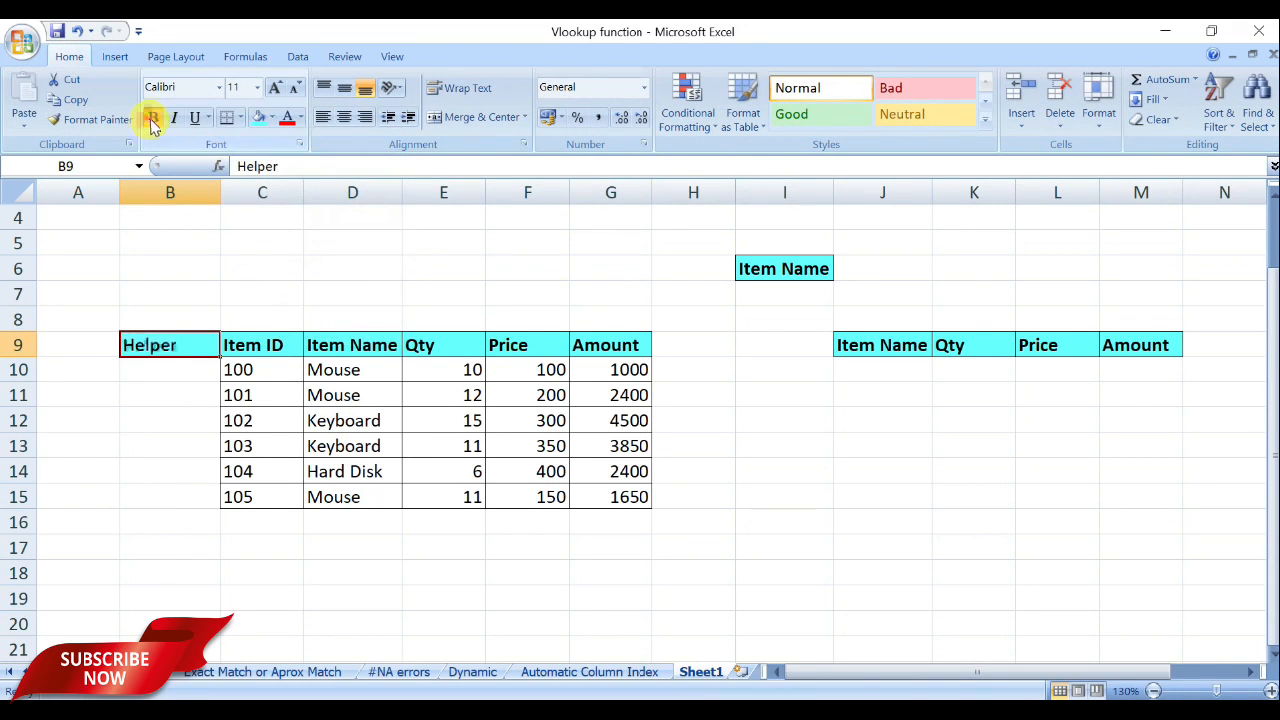
# Begin a formula in B10 that joins the item name in D10 with a hyphen, =D10&"-"&.
pyautogui.click(175, 373)
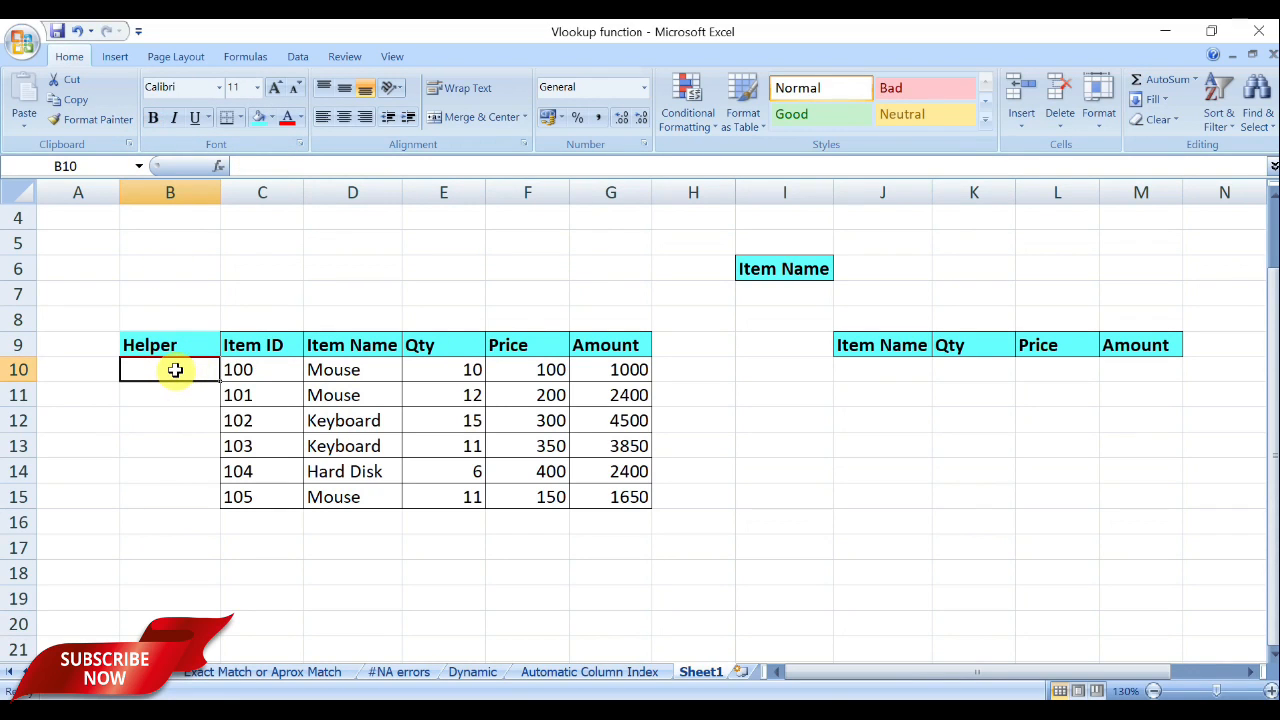
pyautogui.write('=')
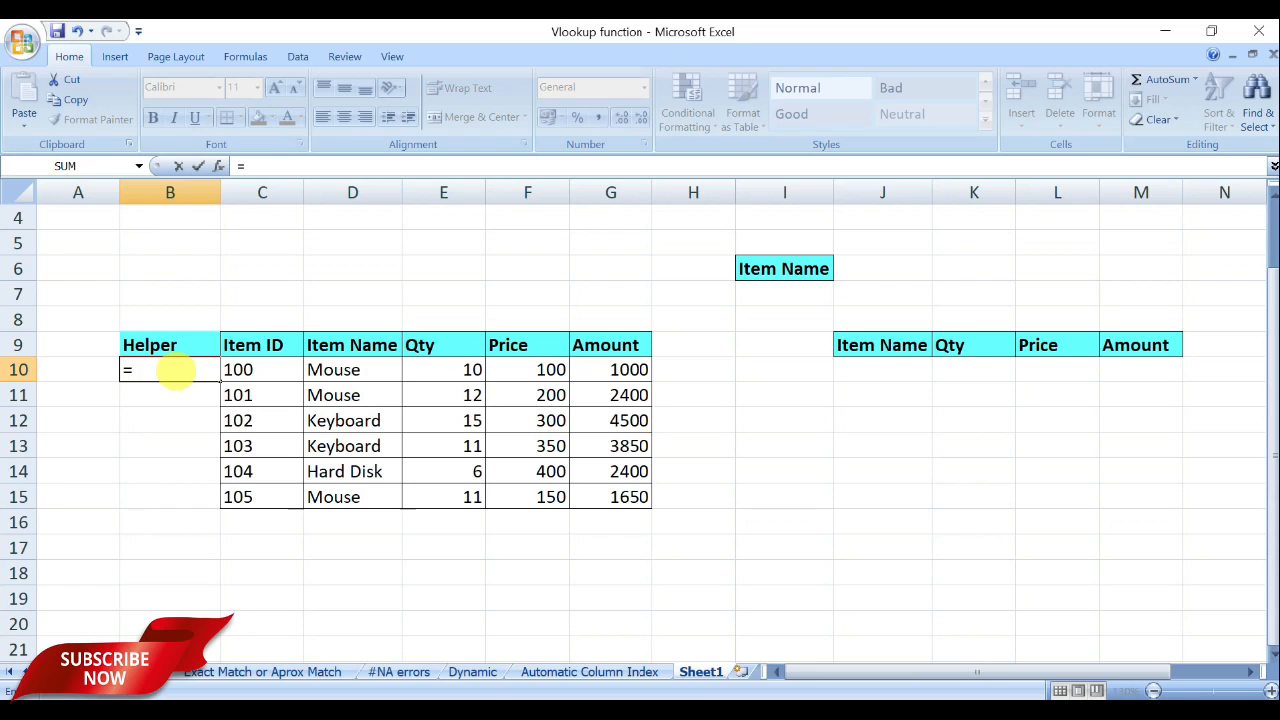
pyautogui.click(353, 373)
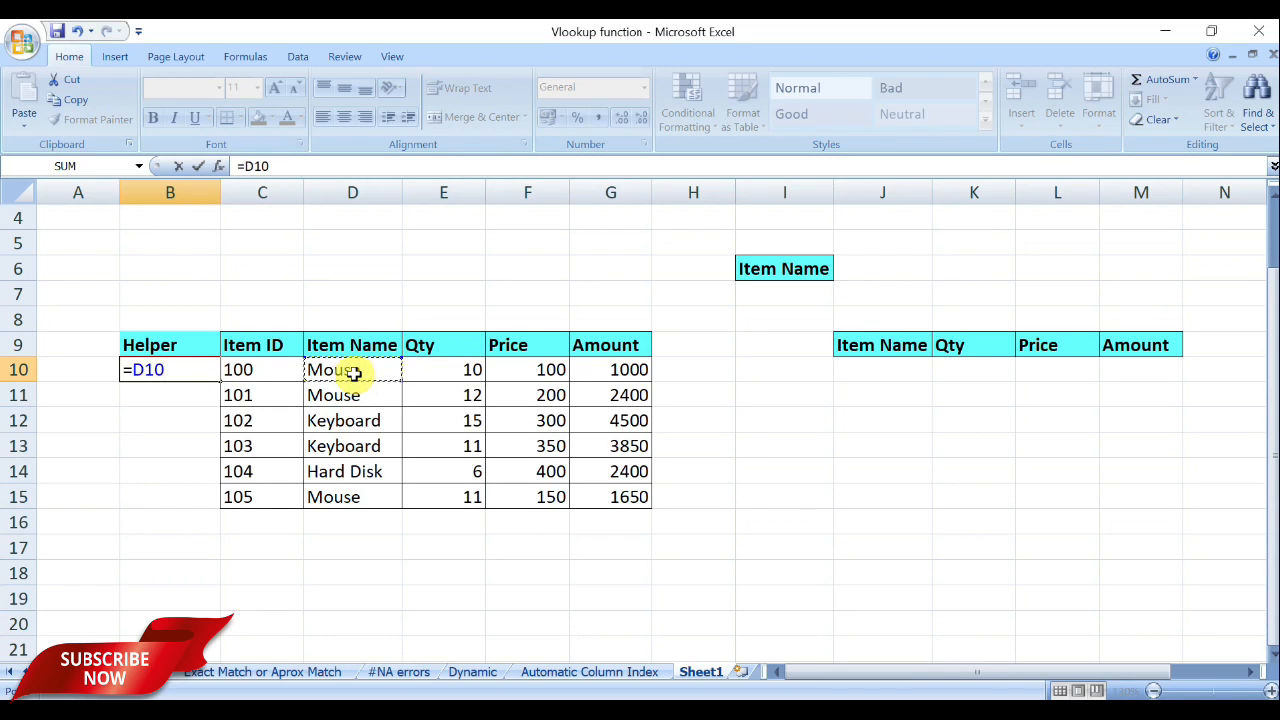
pyautogui.write('&"-"&')
# Append COUNTIF to the formula in B10 with the expanding range $D$10:D10, anchoring only the first reference.
pyautogui.write('co')
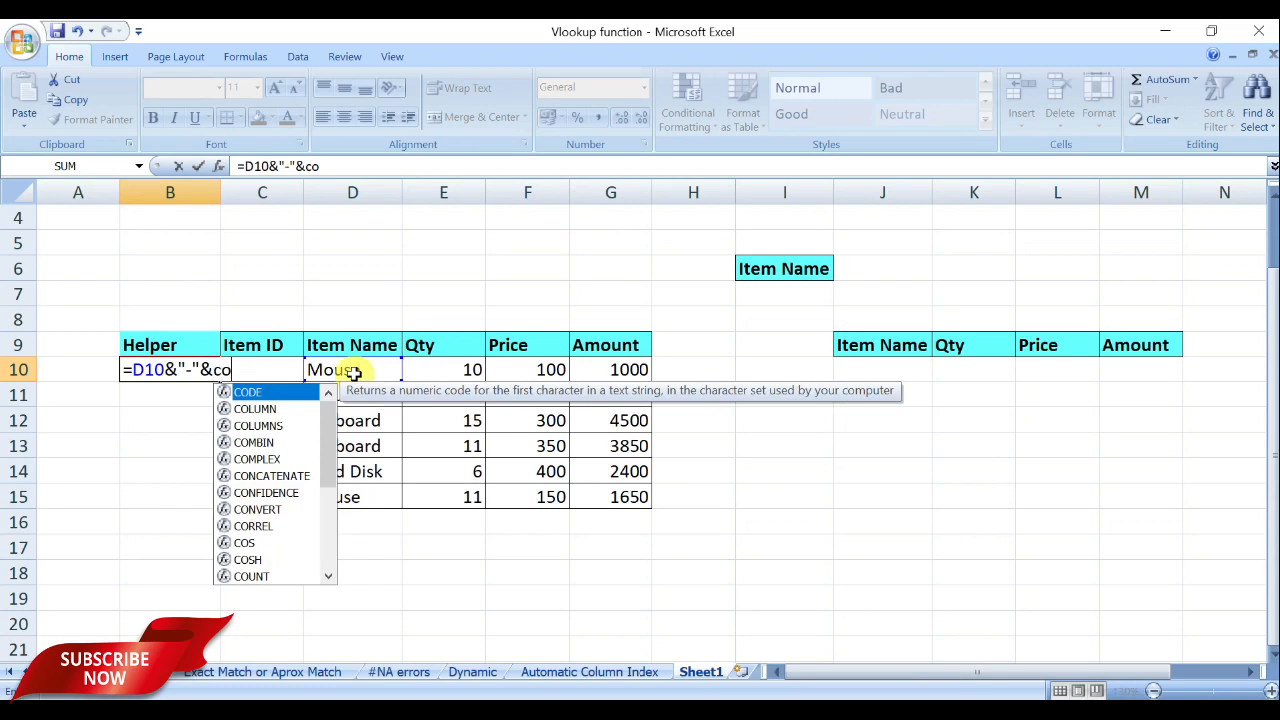
pyautogui.write('untif')
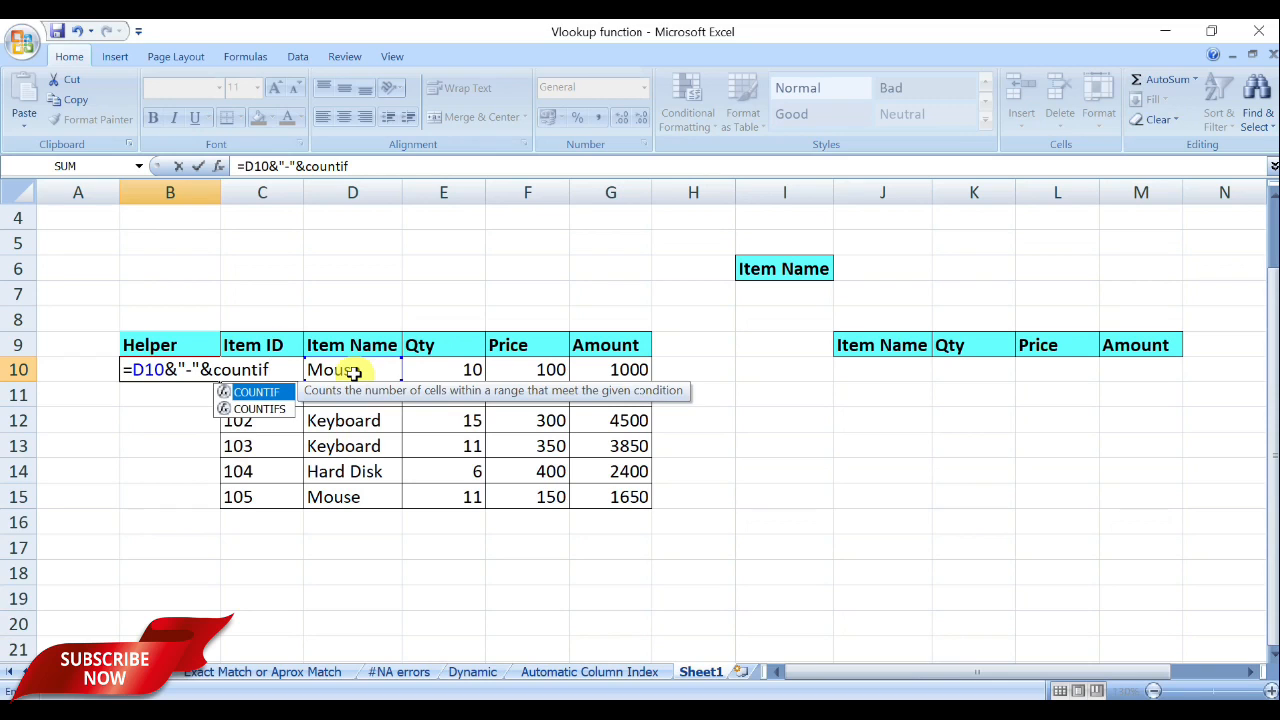
pyautogui.write('(')
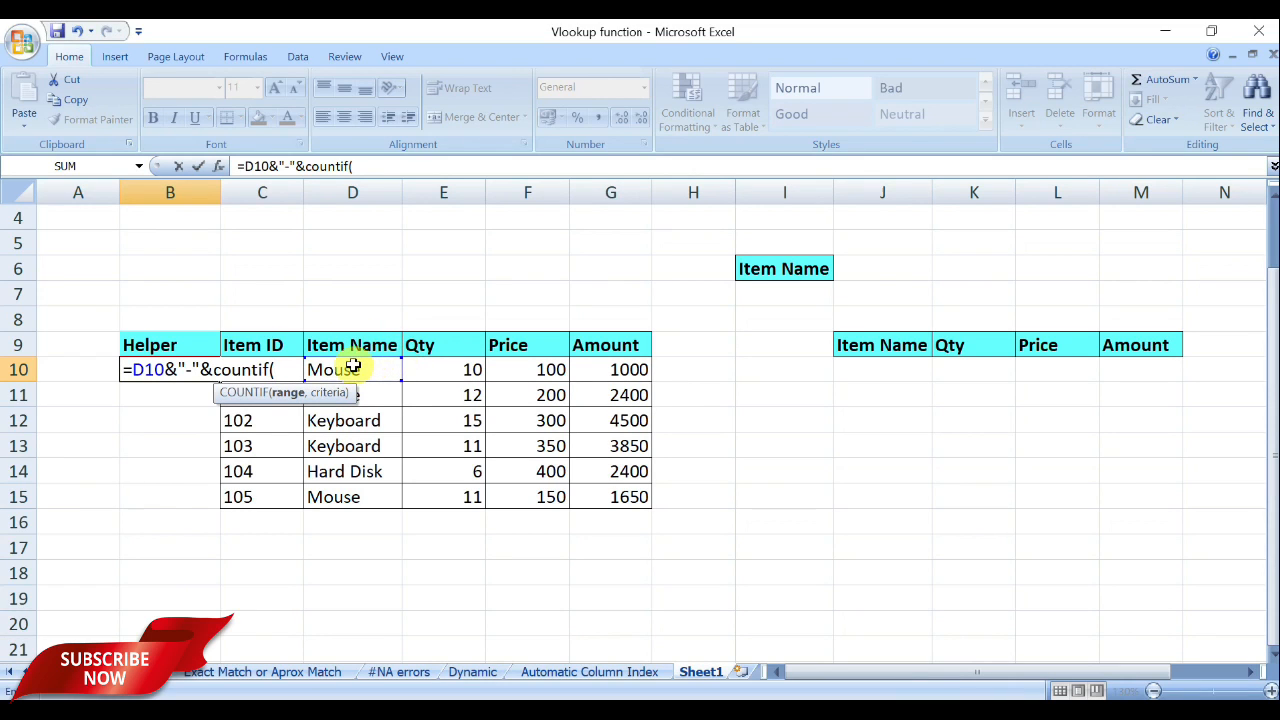
pyautogui.click(352, 369)
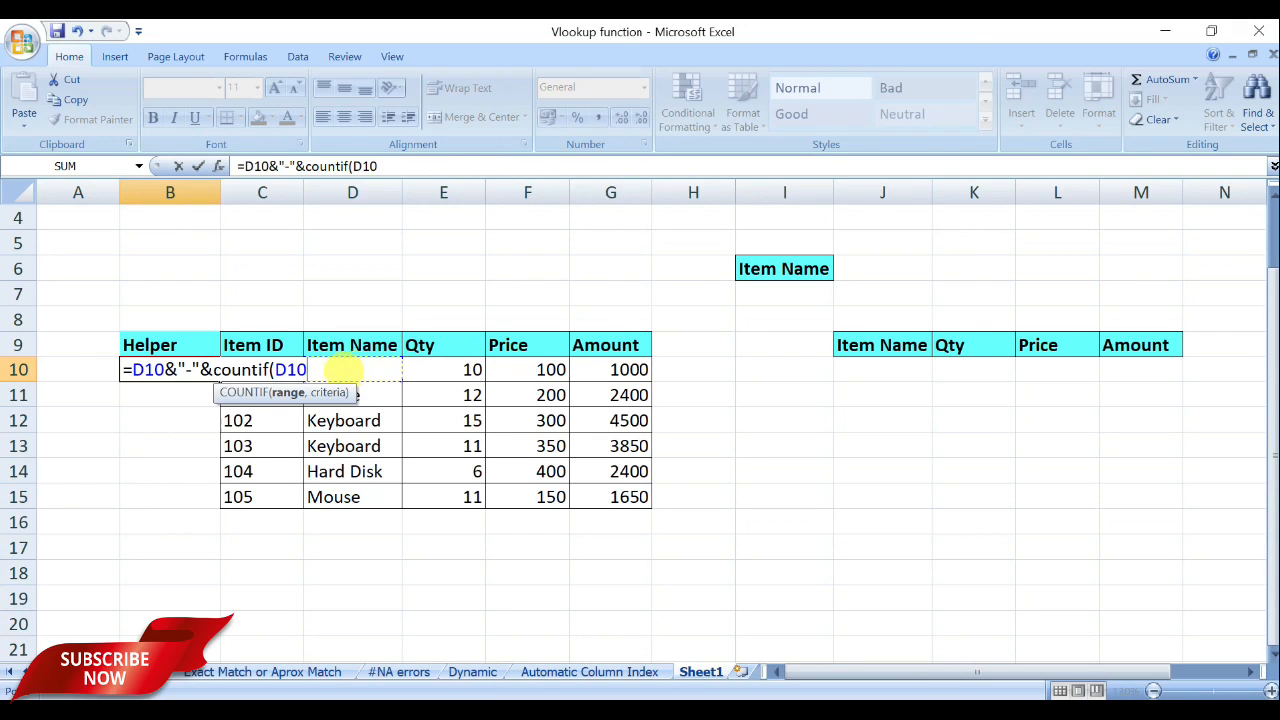
pyautogui.click(287, 370)
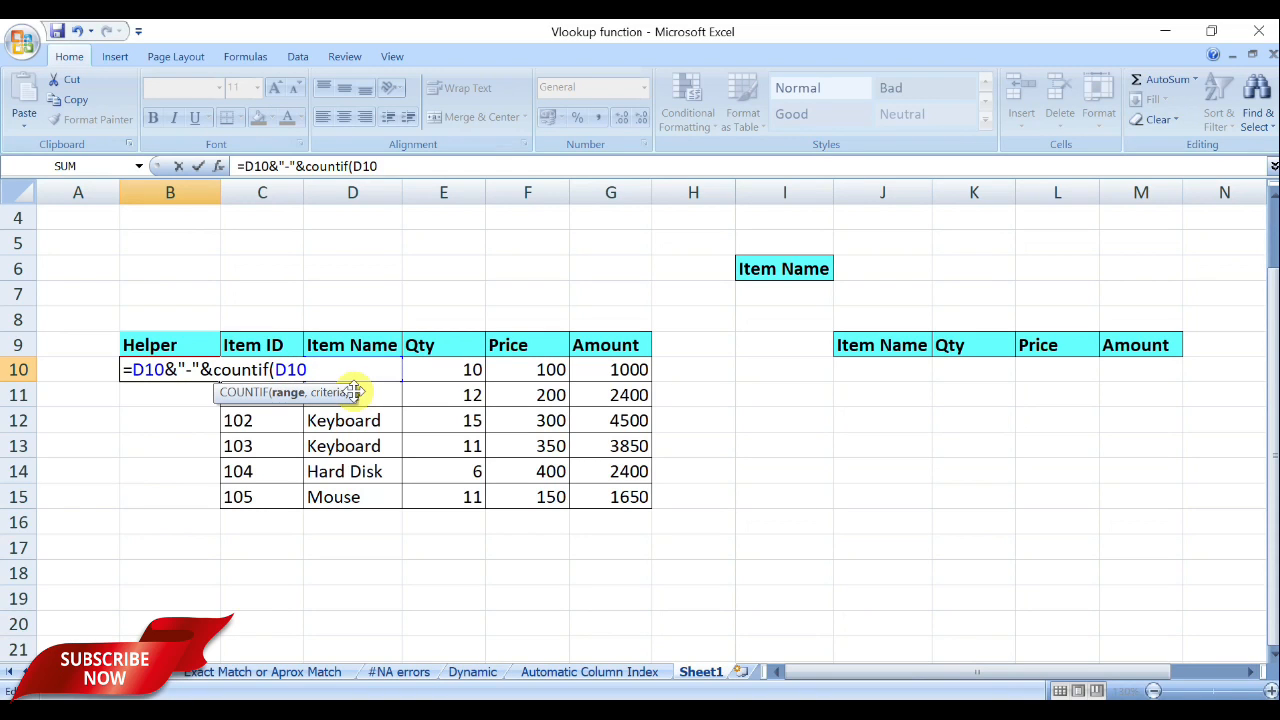
pyautogui.press('F4')
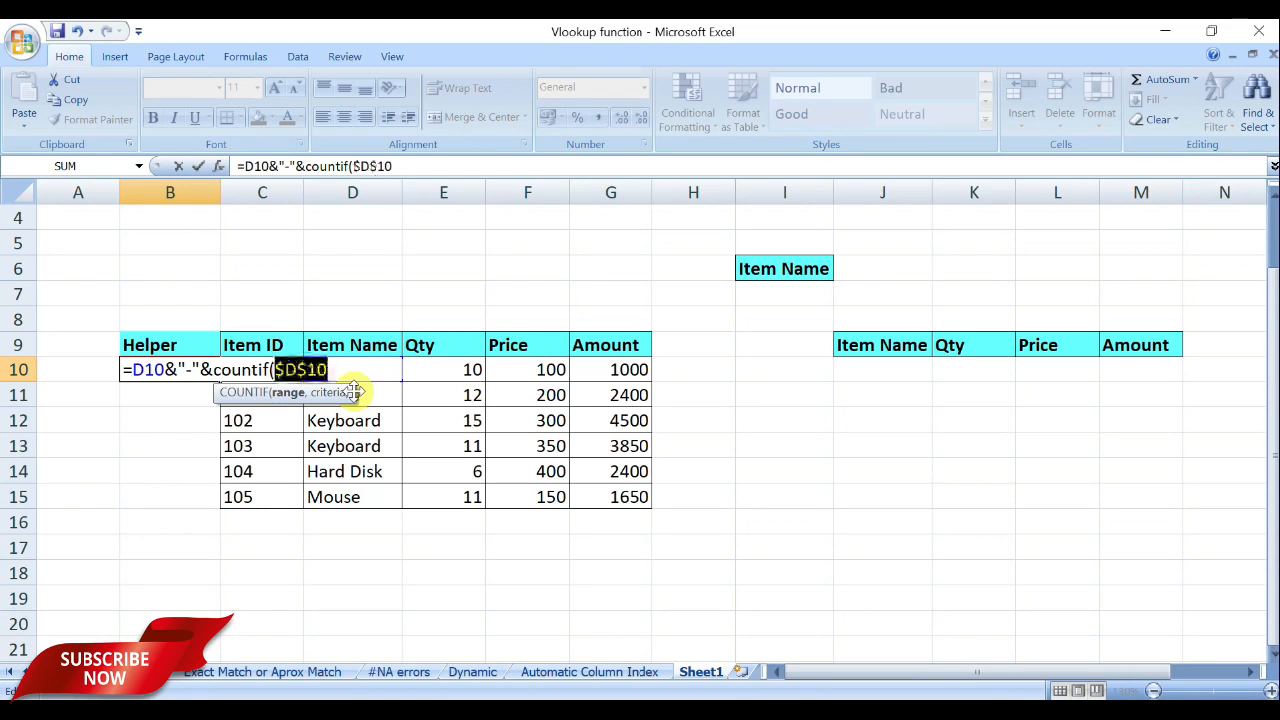
pyautogui.click(338, 370)
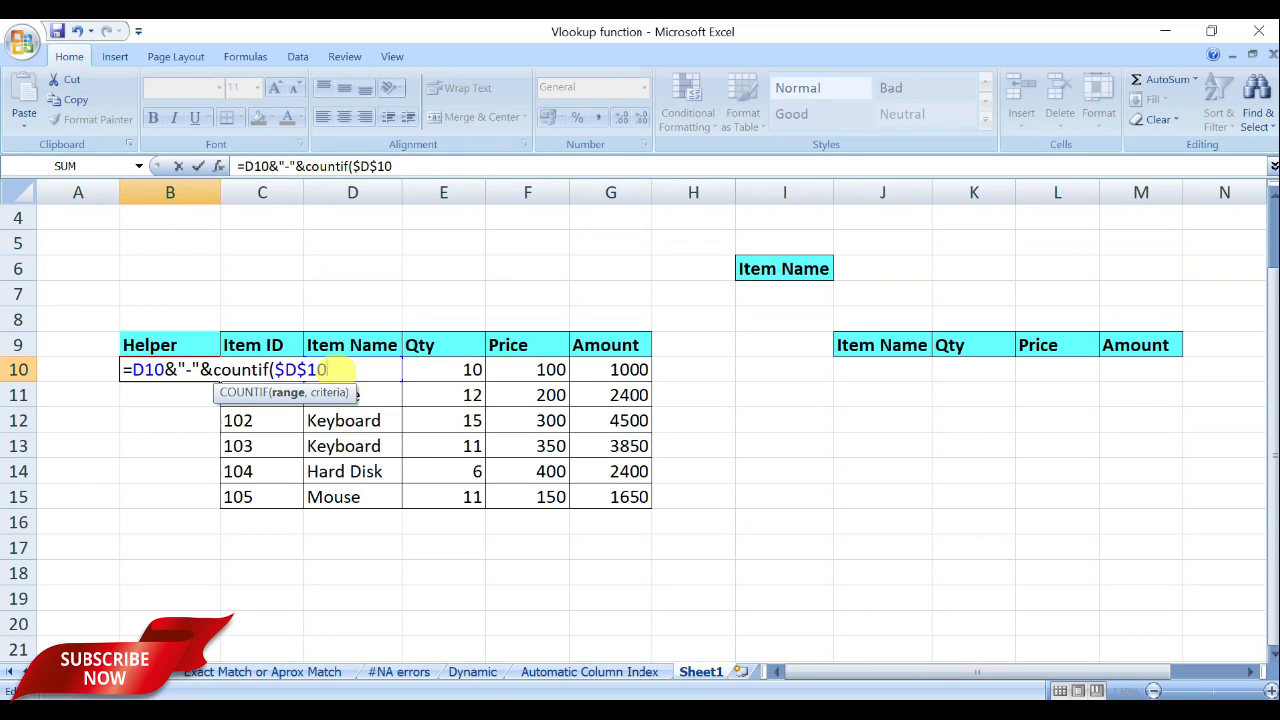
pyautogui.write(':D10')
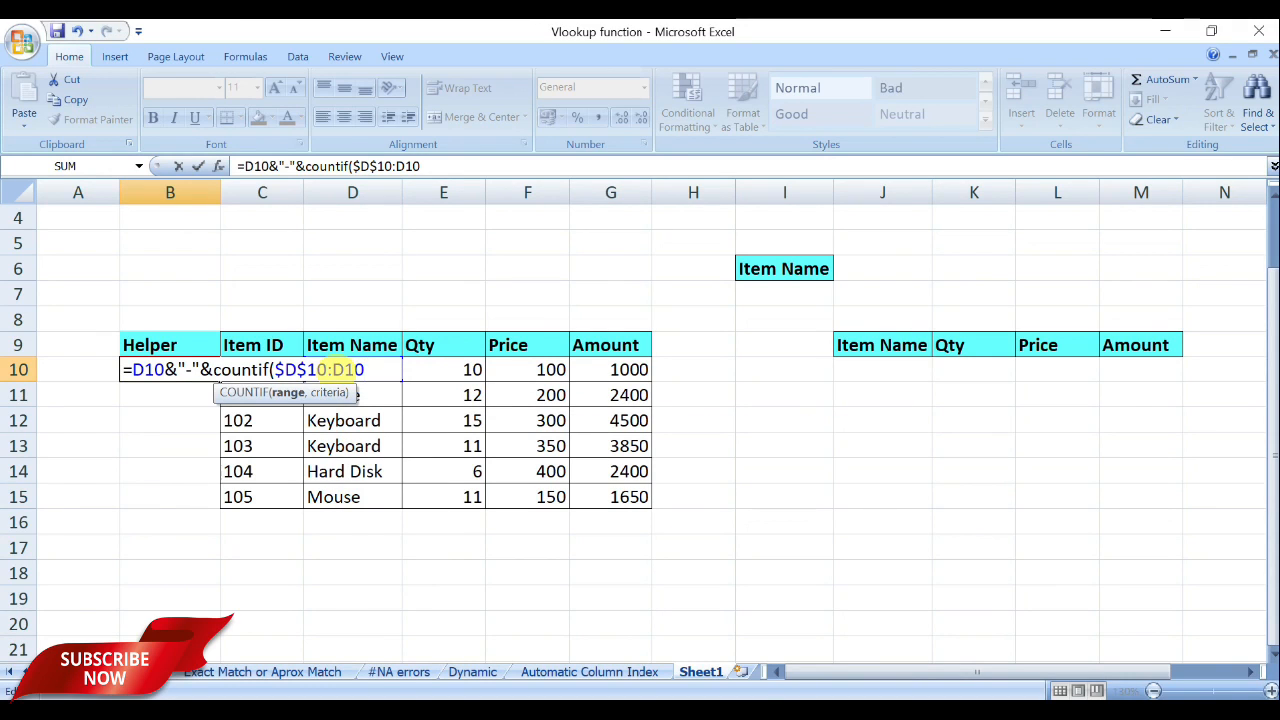
# Complete the COUNTIF in B10 with D9 as its criteria and enter the formula.
pyautogui.write(')')
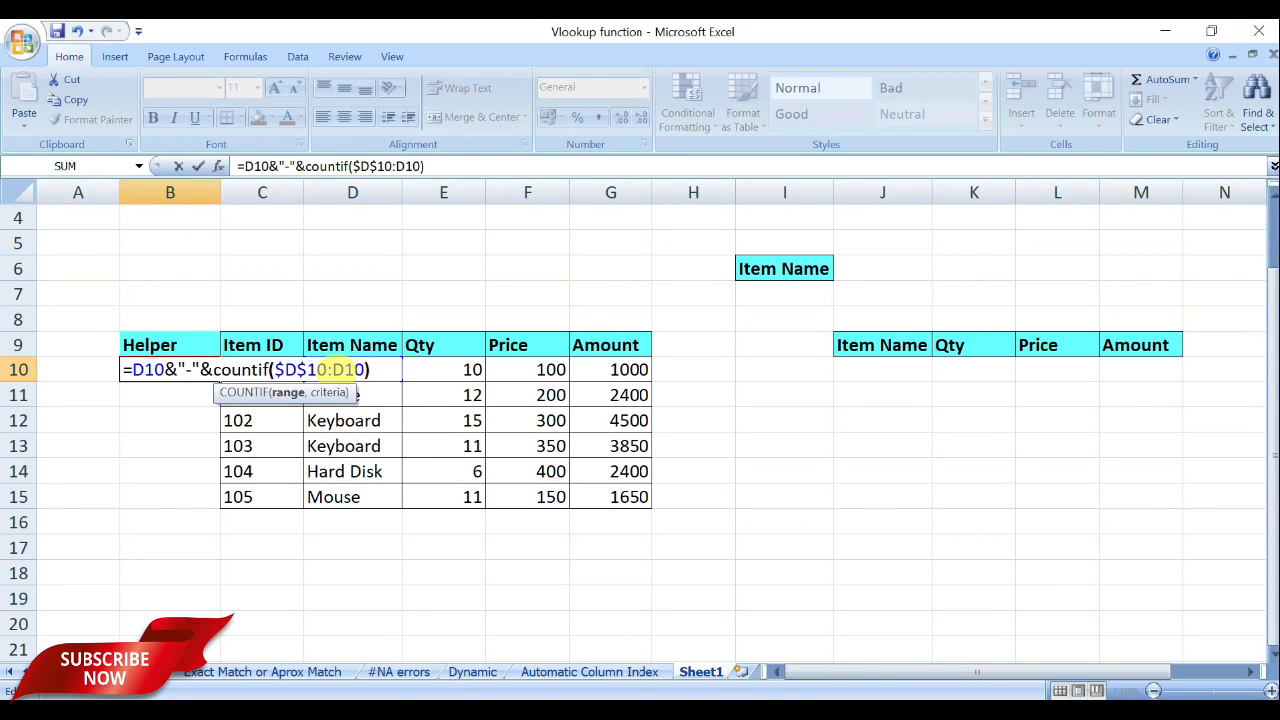
pyautogui.press('BackSpace')
pyautogui.write(',')
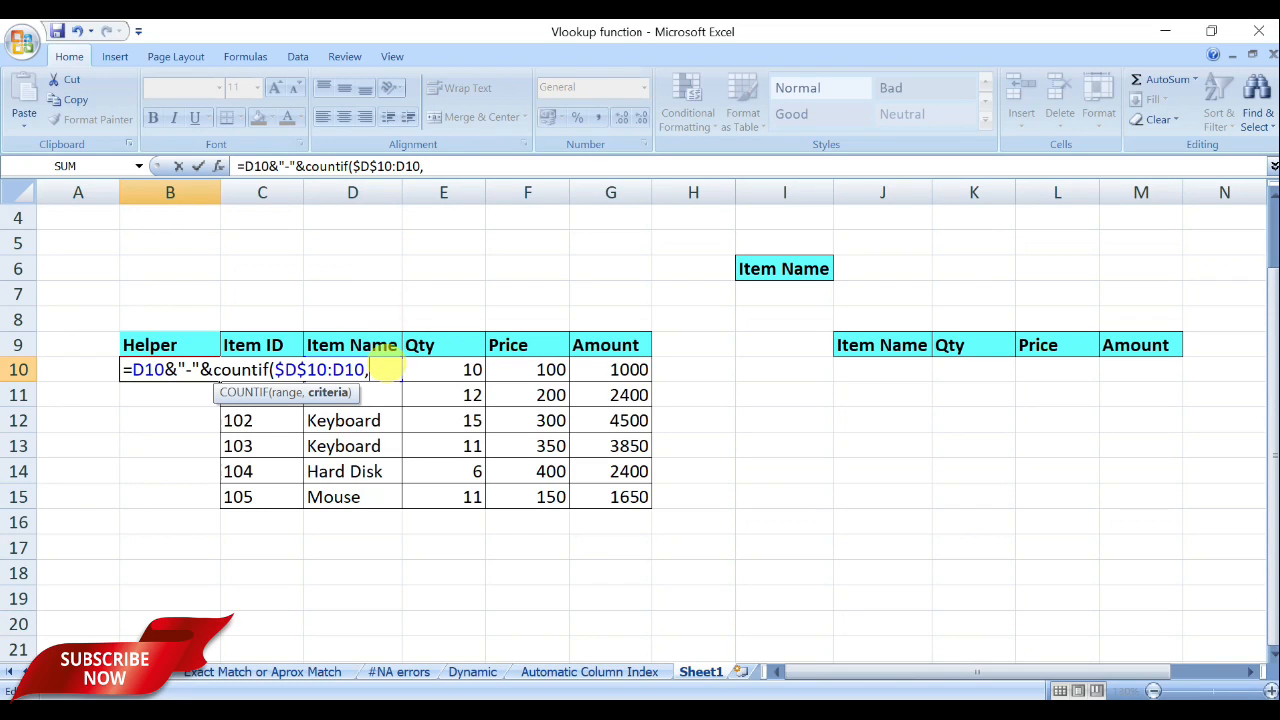
pyautogui.write('D9)')
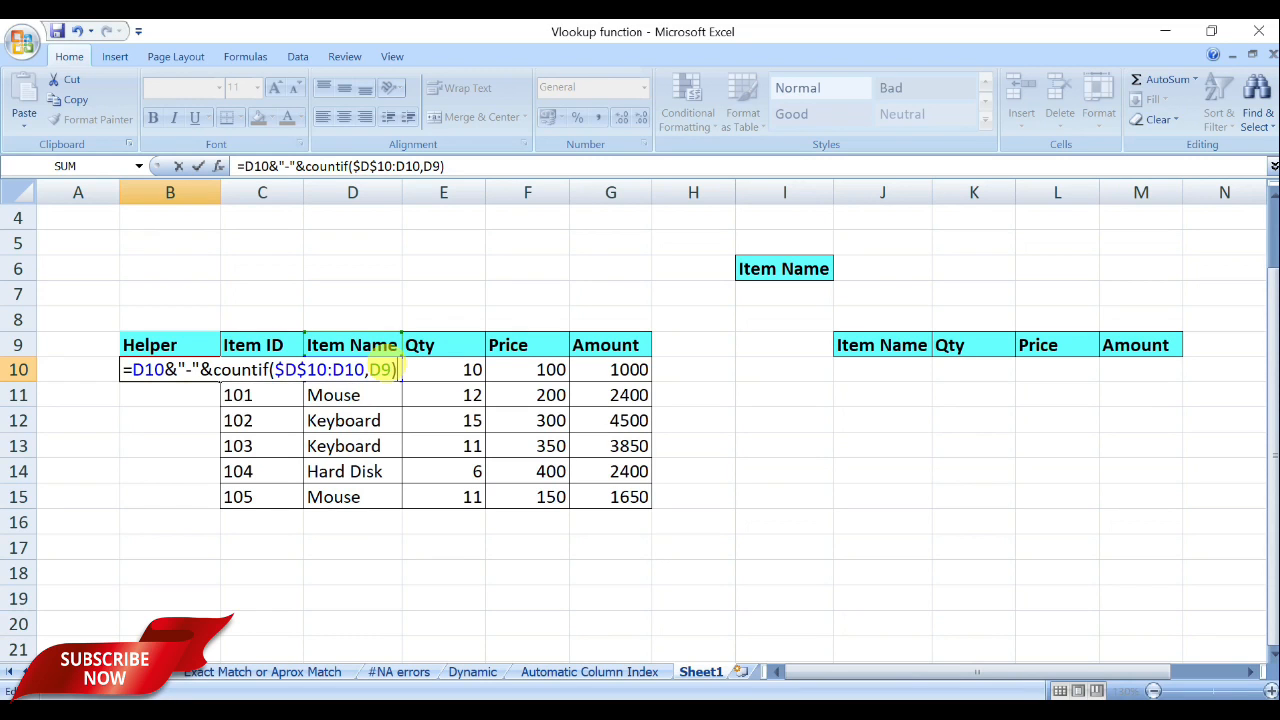
pyautogui.press('Return')
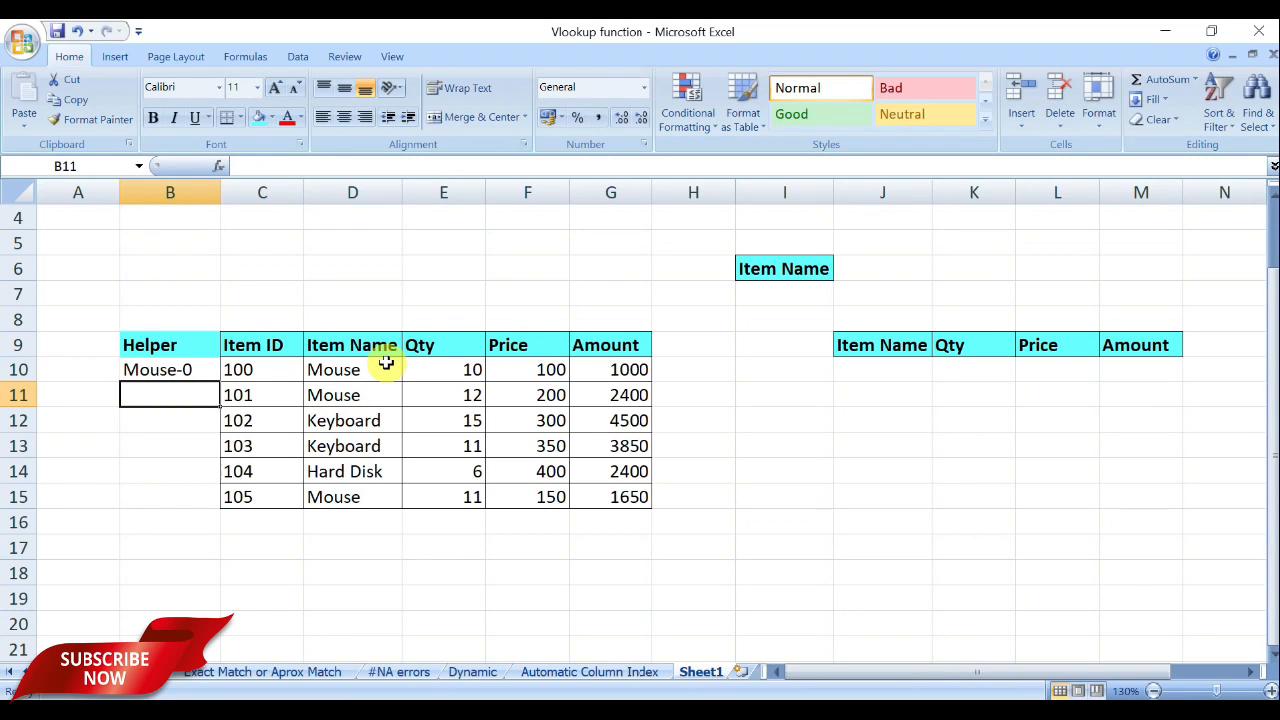
# Correct the COUNTIF criteria in B10 to D10 and fill the formula down through B15.
pyautogui.click(177, 372)
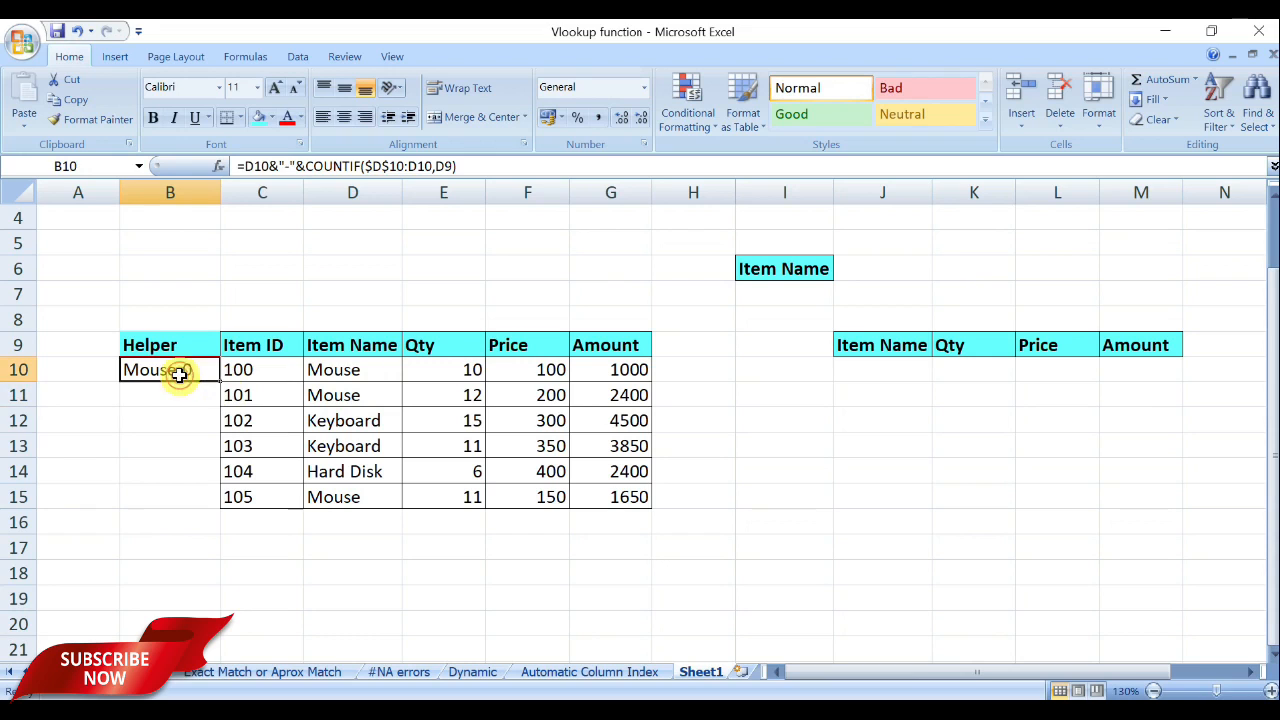
pyautogui.doubleClick(178, 374)
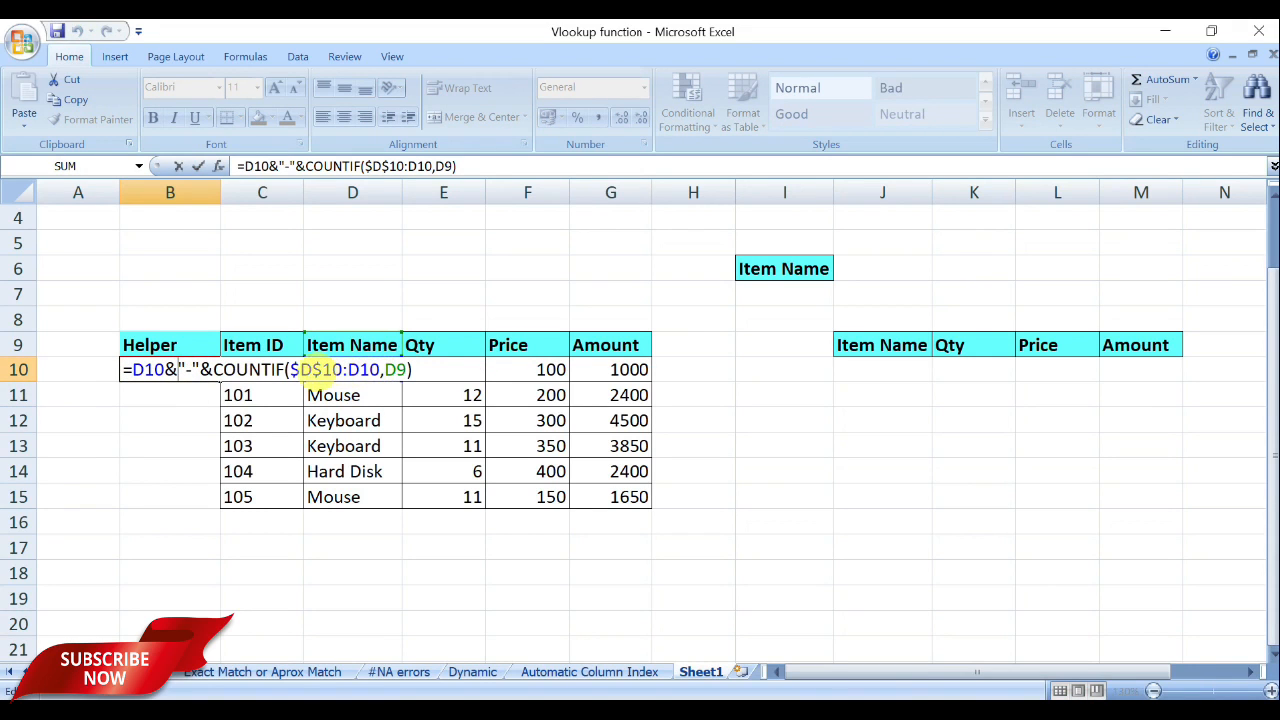
pyautogui.click(318, 369)
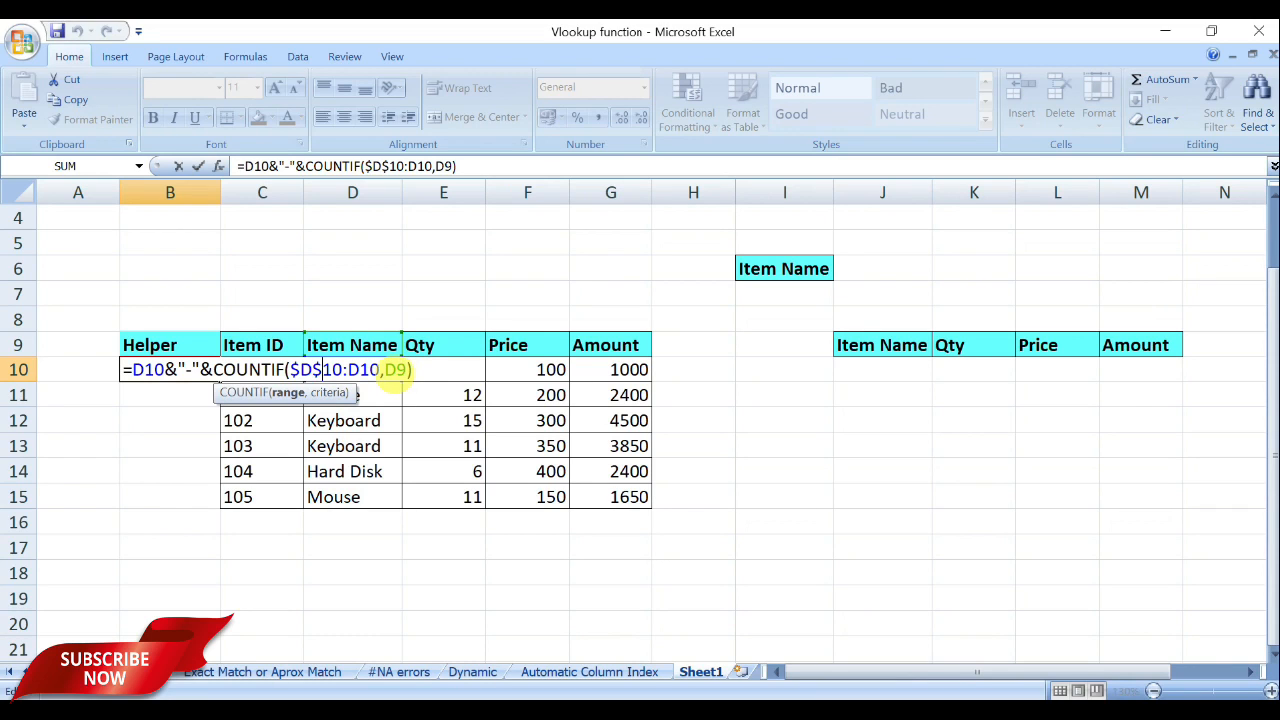
pyautogui.click(396, 370)
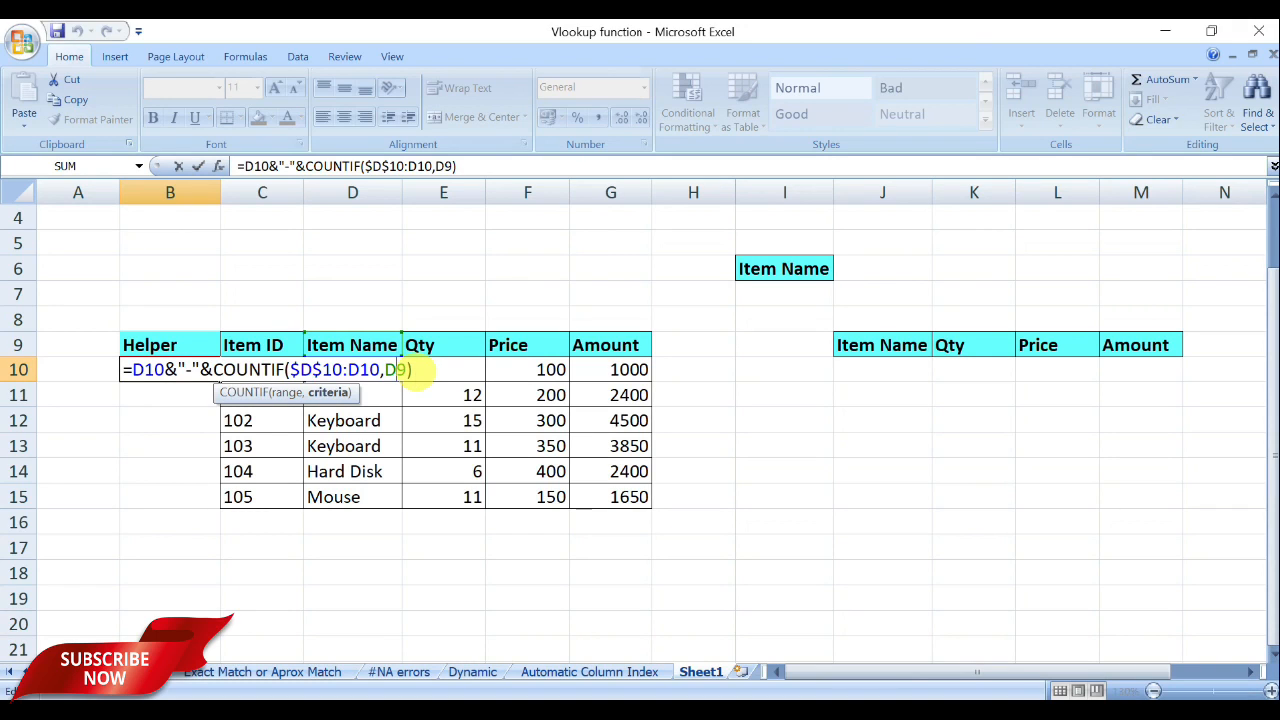
pyautogui.press('BackSpace')
pyautogui.write('10')
pyautogui.press('Return')
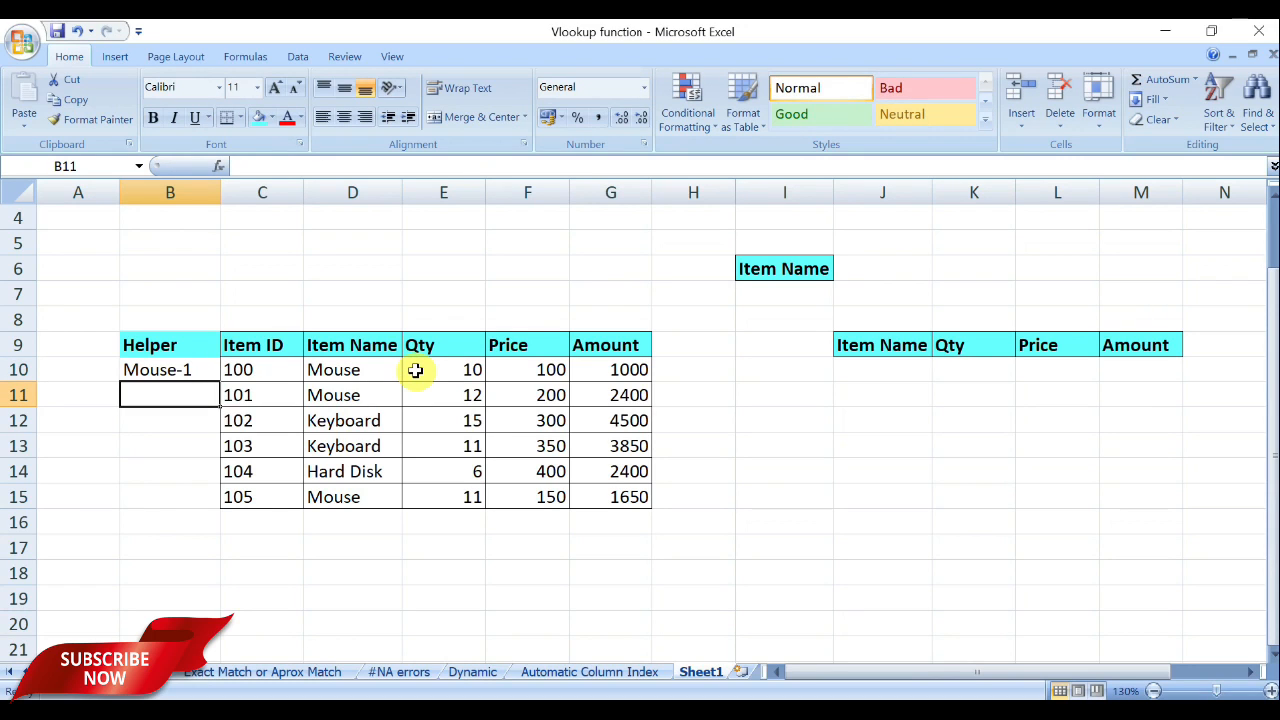
pyautogui.click(183, 369)
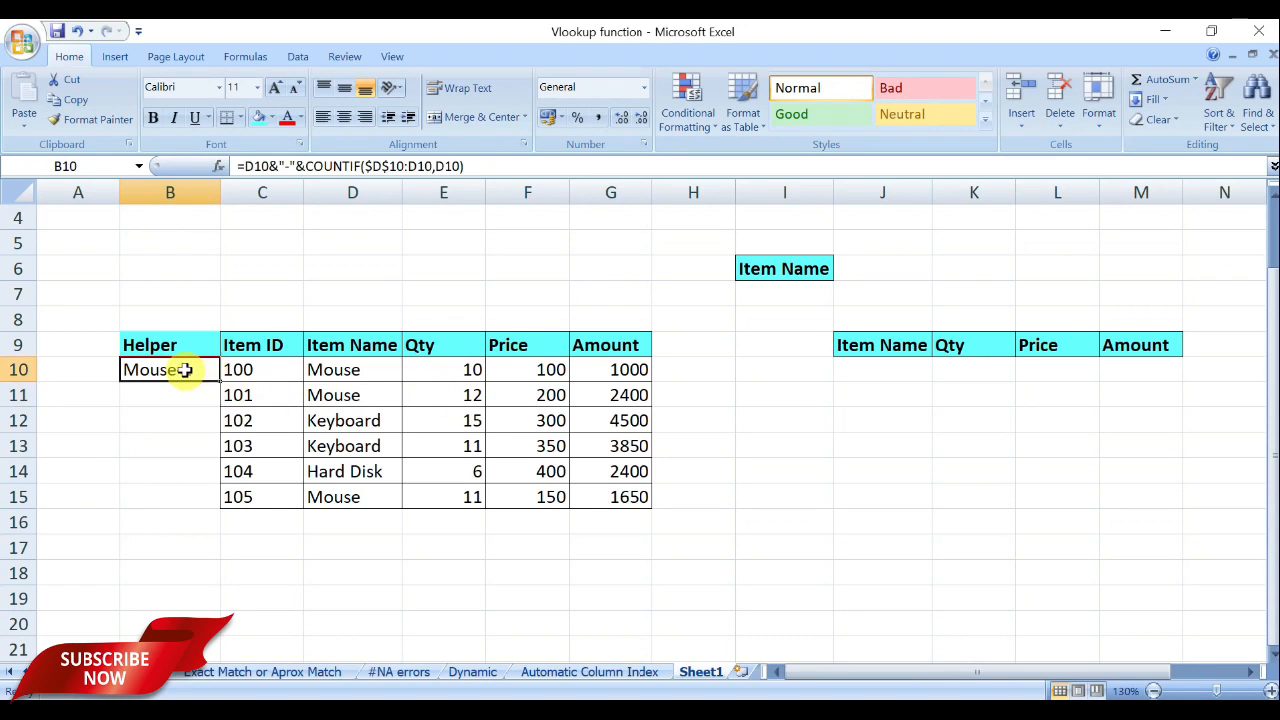
pyautogui.moveTo(220, 381); pyautogui.dragTo(218, 506)
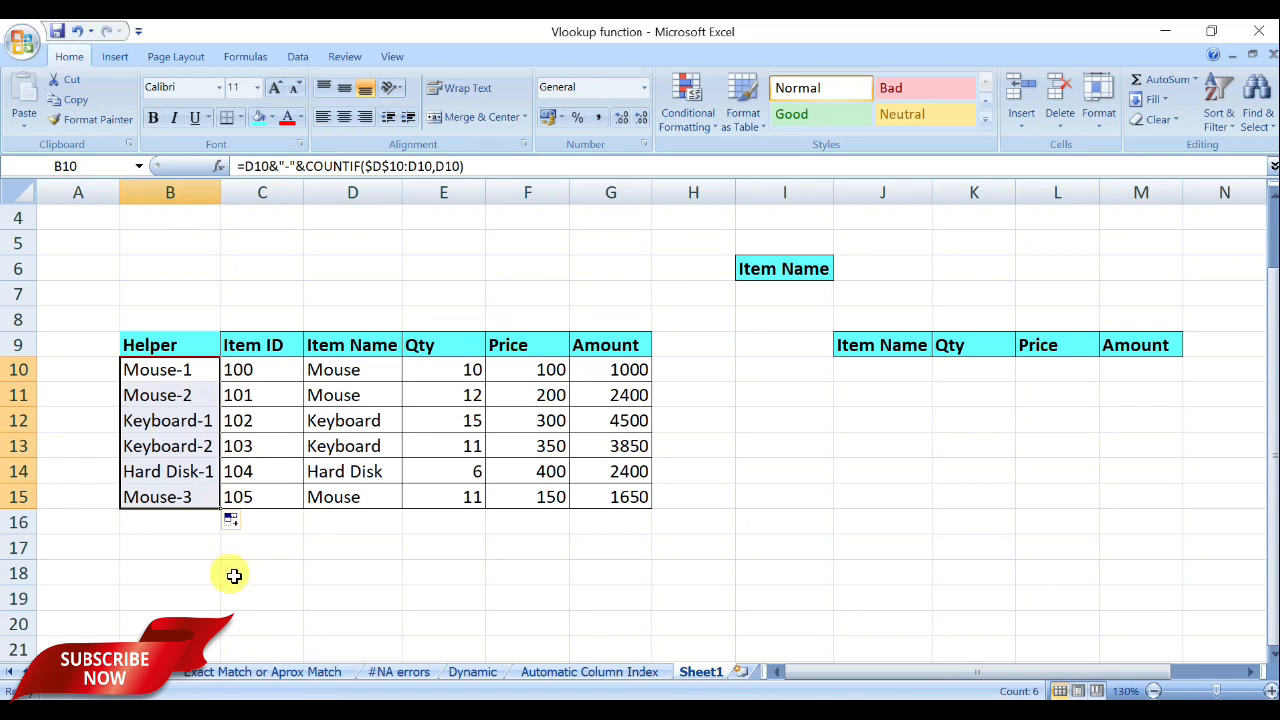
# Check the numbered item names in the Helper column, B10 to B15, against the repeated items in the table.
pyautogui.click(197, 372)
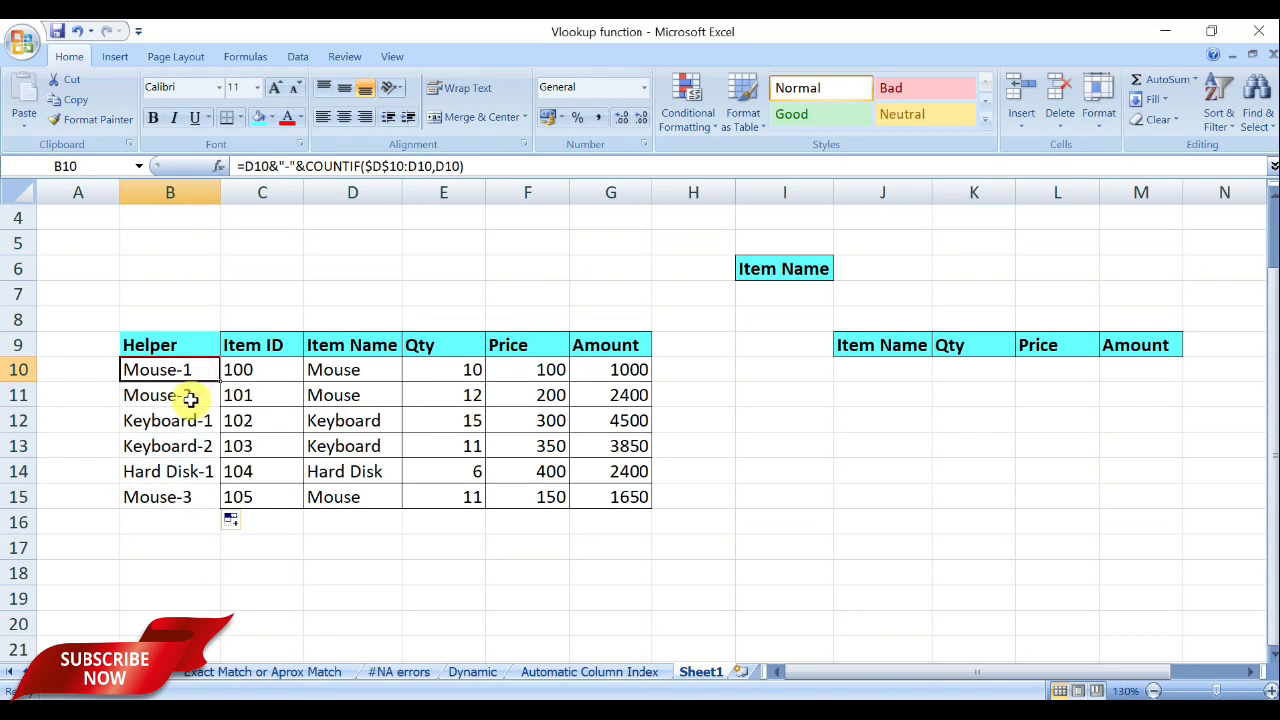
pyautogui.click(192, 397)
pyautogui.click(190, 495)
pyautogui.click(199, 422)
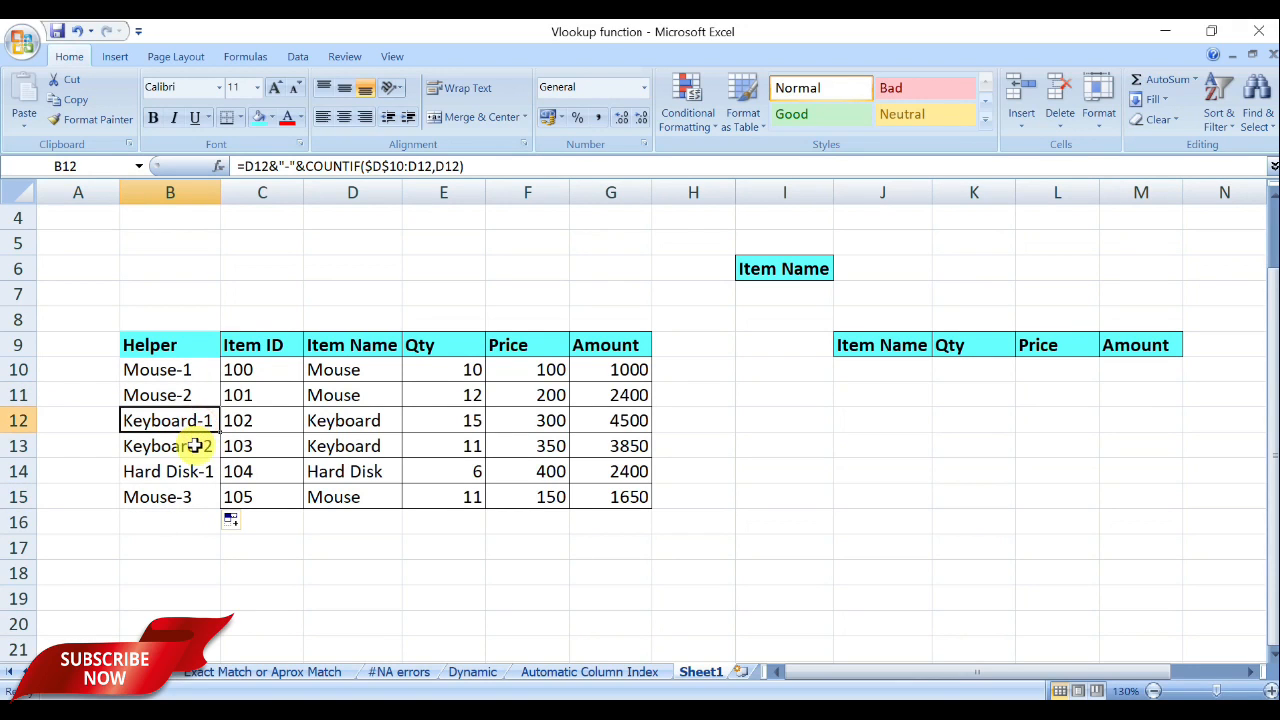
pyautogui.click(191, 444)
pyautogui.click(191, 471)
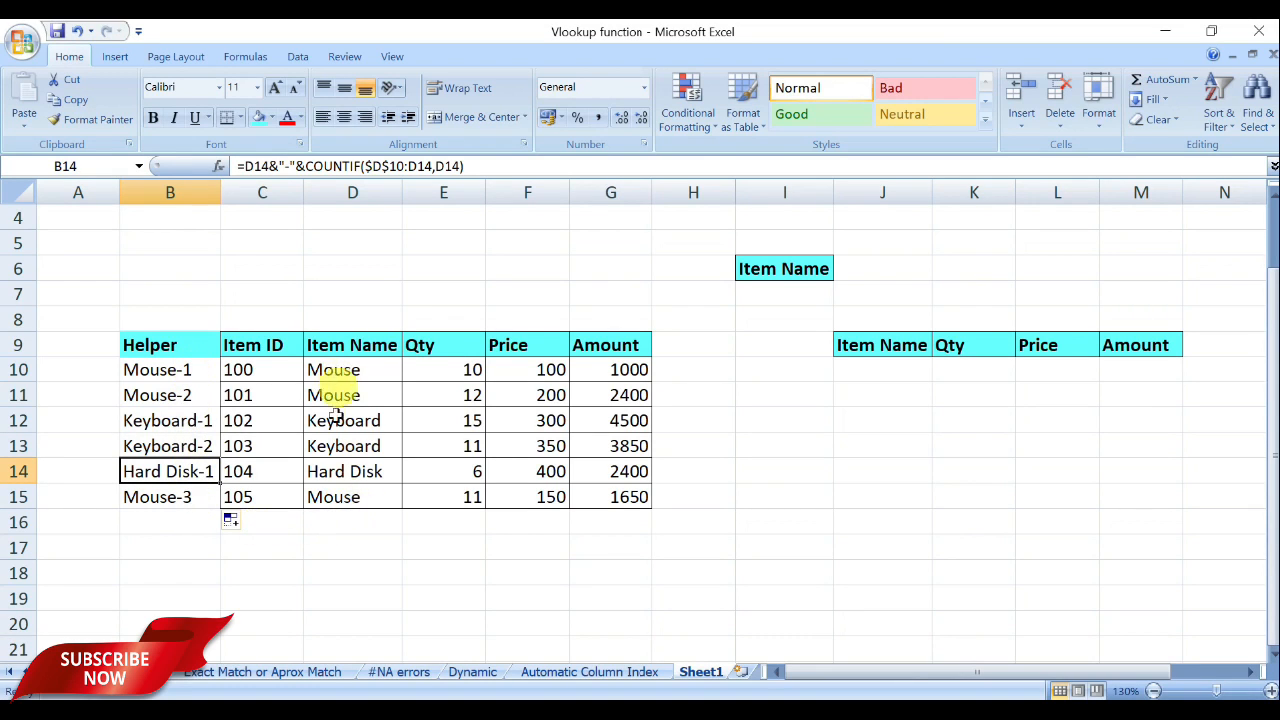
pyautogui.click(170, 500)
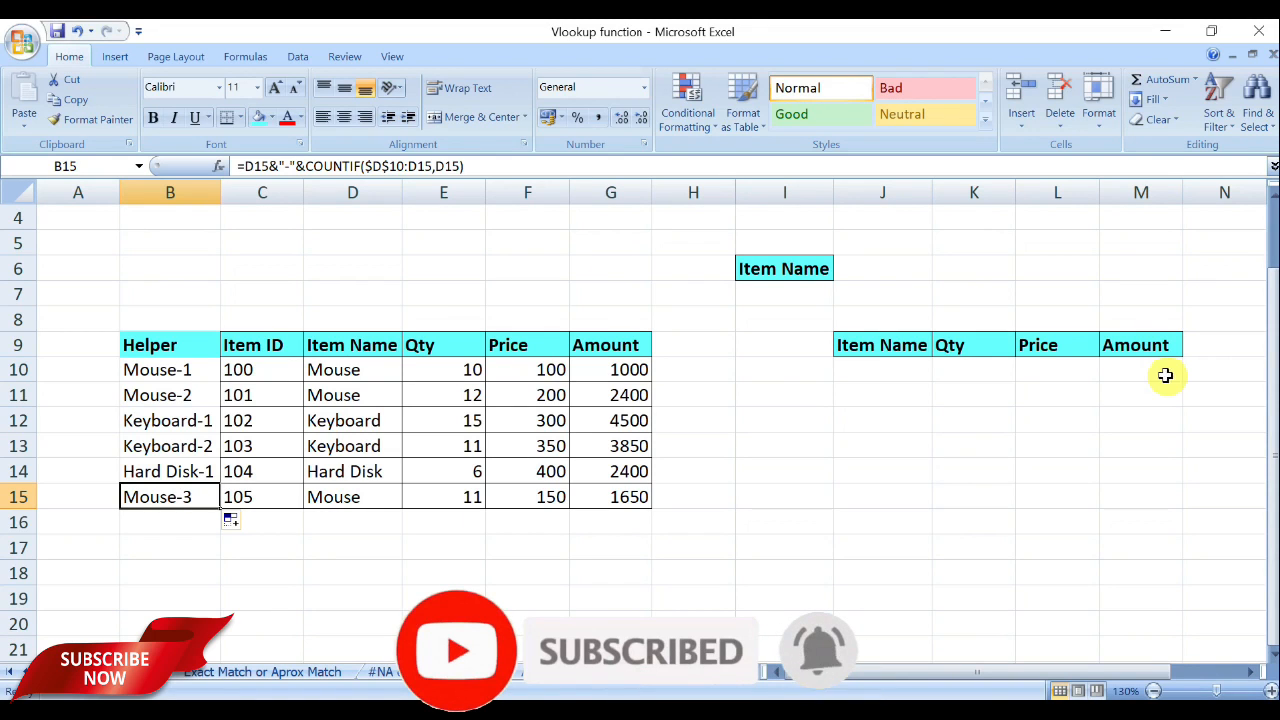
# Enter the header Helper in I9, beside the Item Name header of the results table.
pyautogui.click(791, 346)
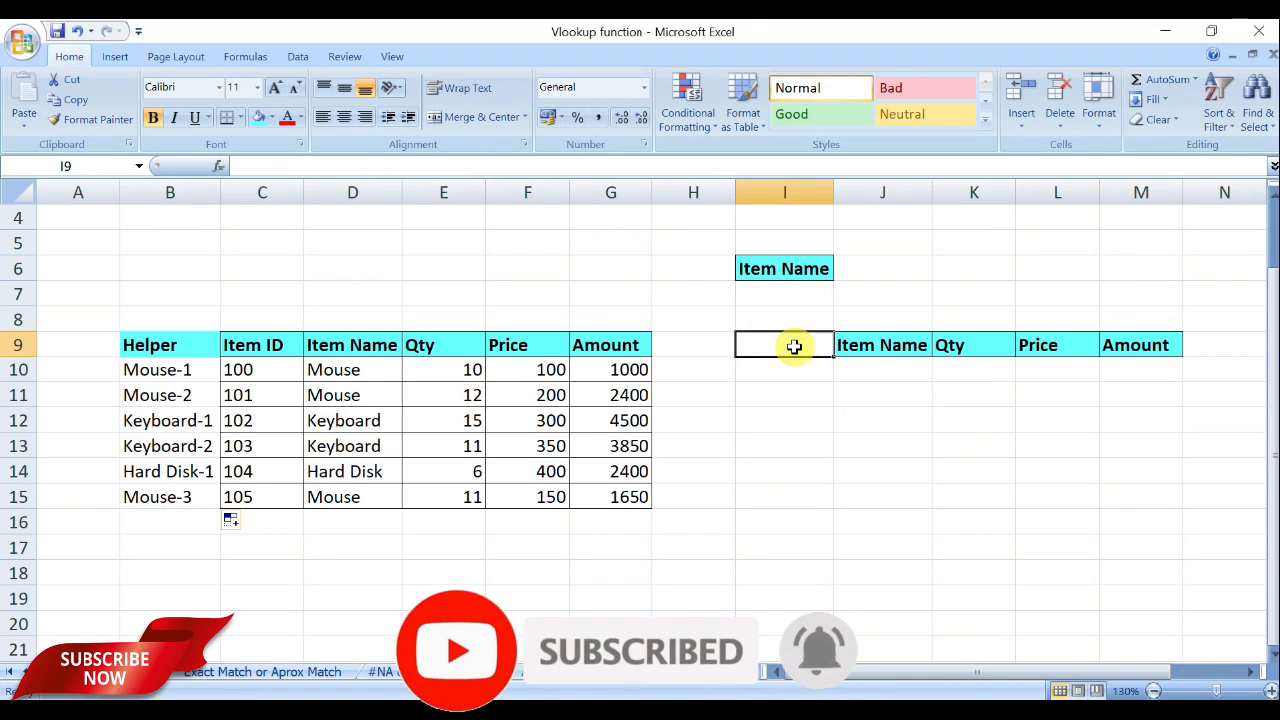
pyautogui.write('Helper')
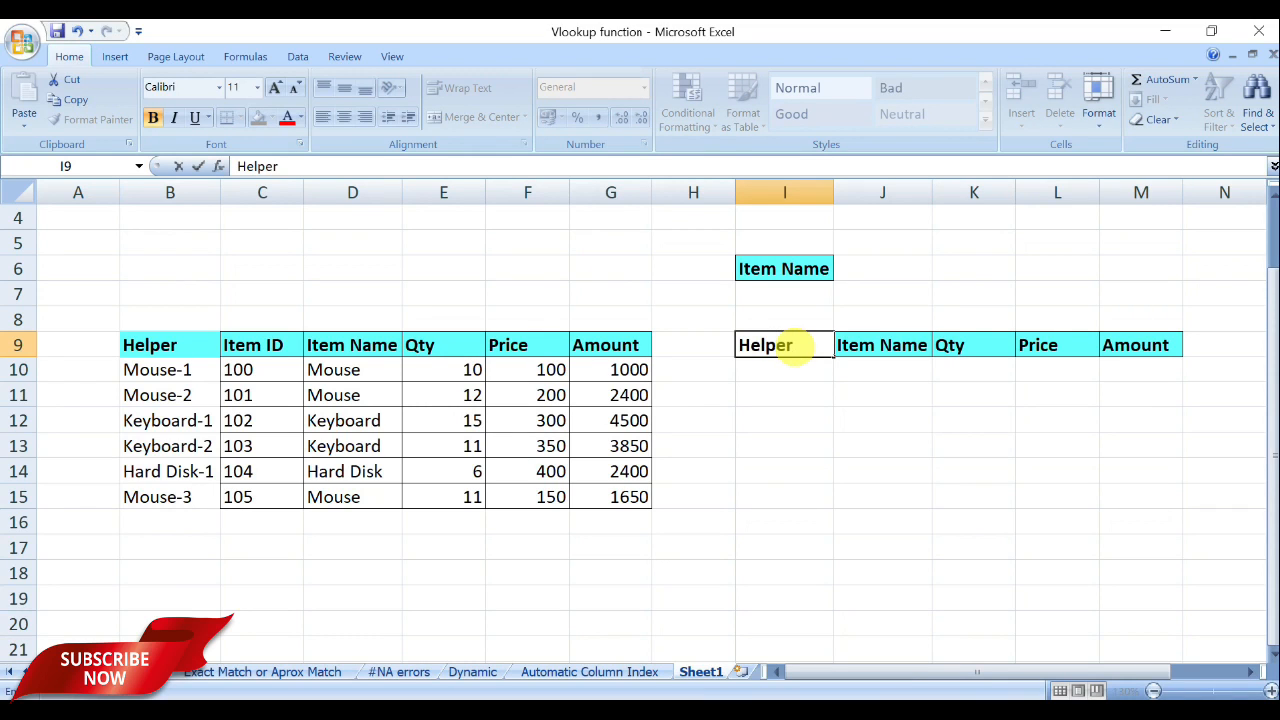
pyautogui.press('Return')
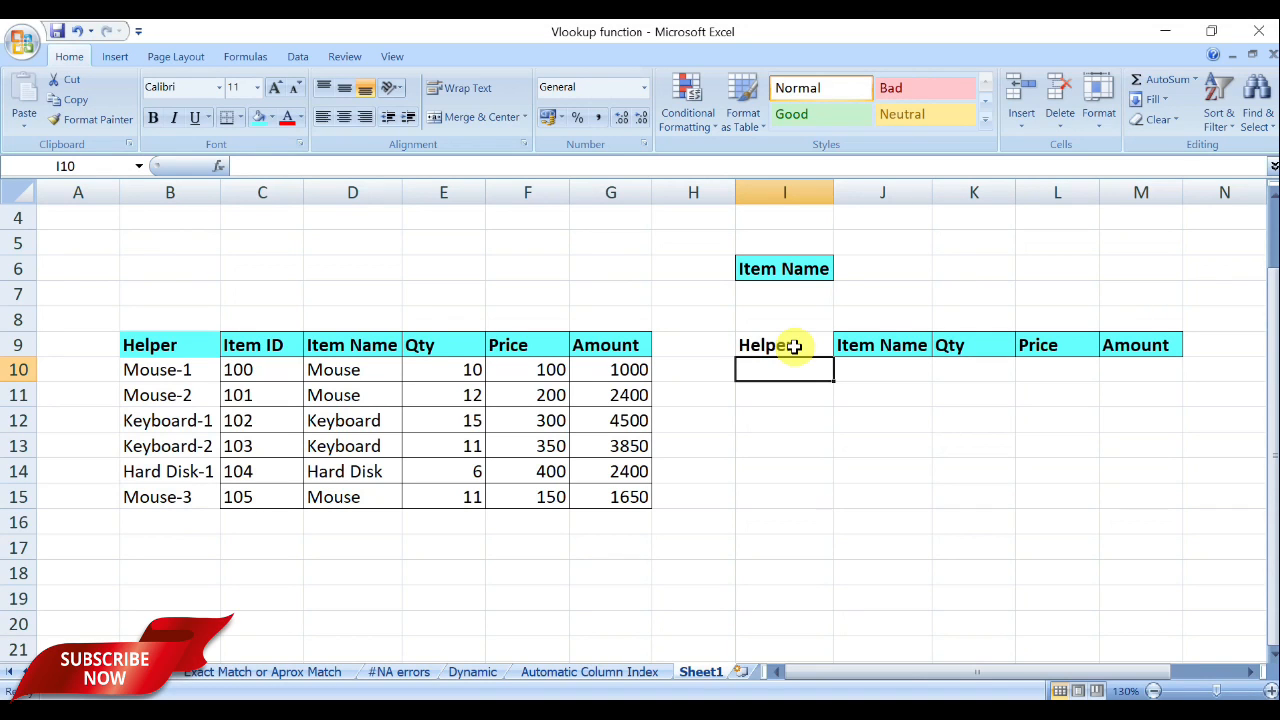
# Number the results table's helper cells I10 to I15 from 1 to 6 by extending the series 1, 2.
pyautogui.write('1')
pyautogui.press('Return')
pyautogui.write('2')
pyautogui.press('Return')
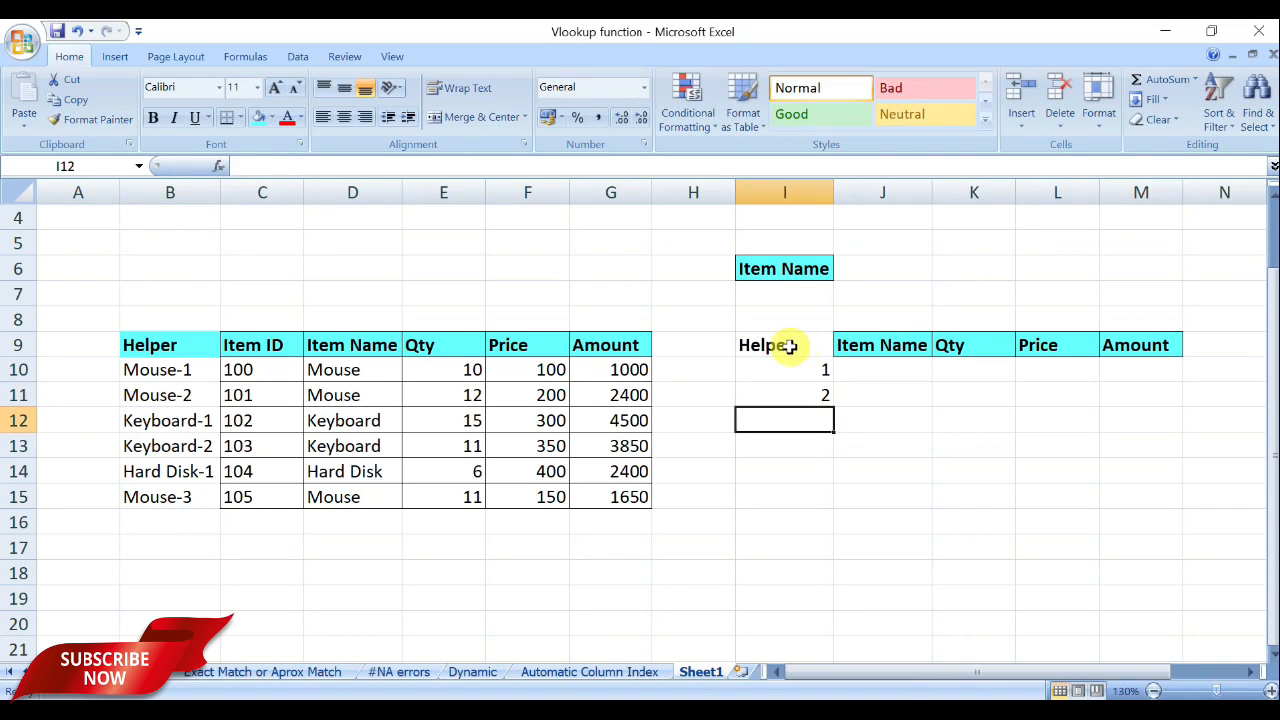
pyautogui.moveTo(794, 368); pyautogui.dragTo(829, 507)
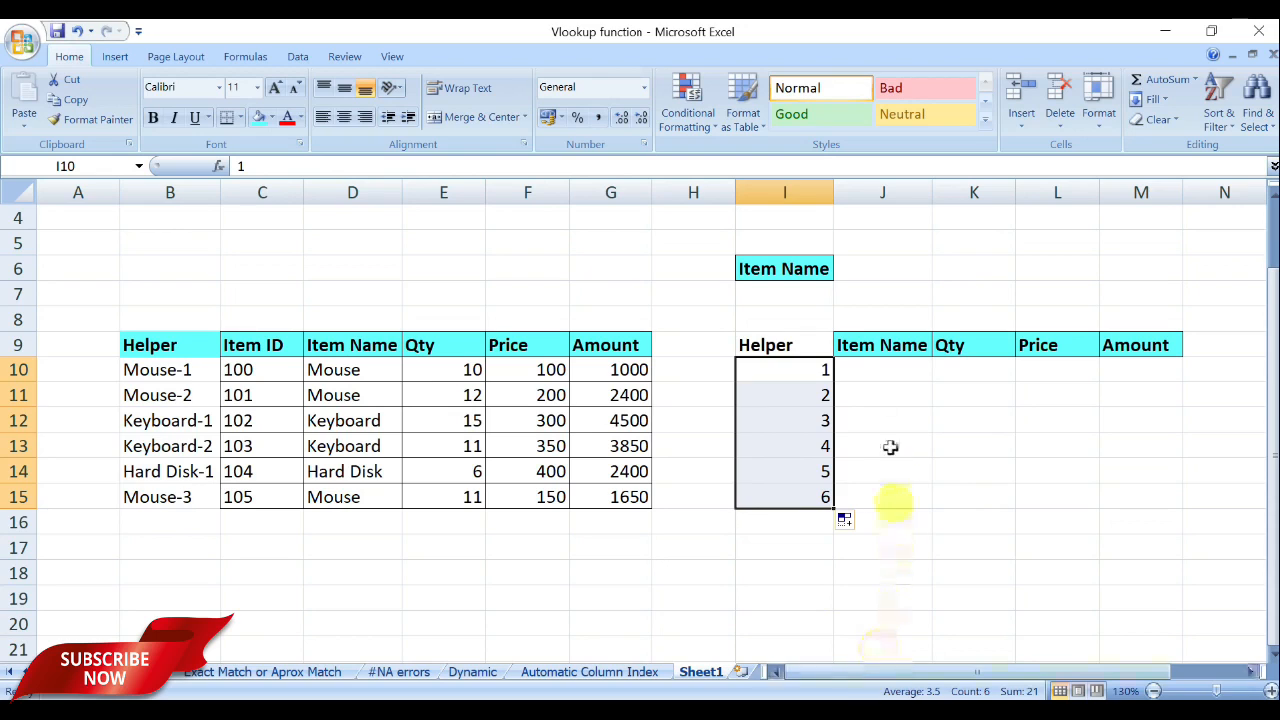
# Review the item name input cell I7 and the result cells J10 to M10.
pyautogui.click(790, 299)
pyautogui.click(878, 370)
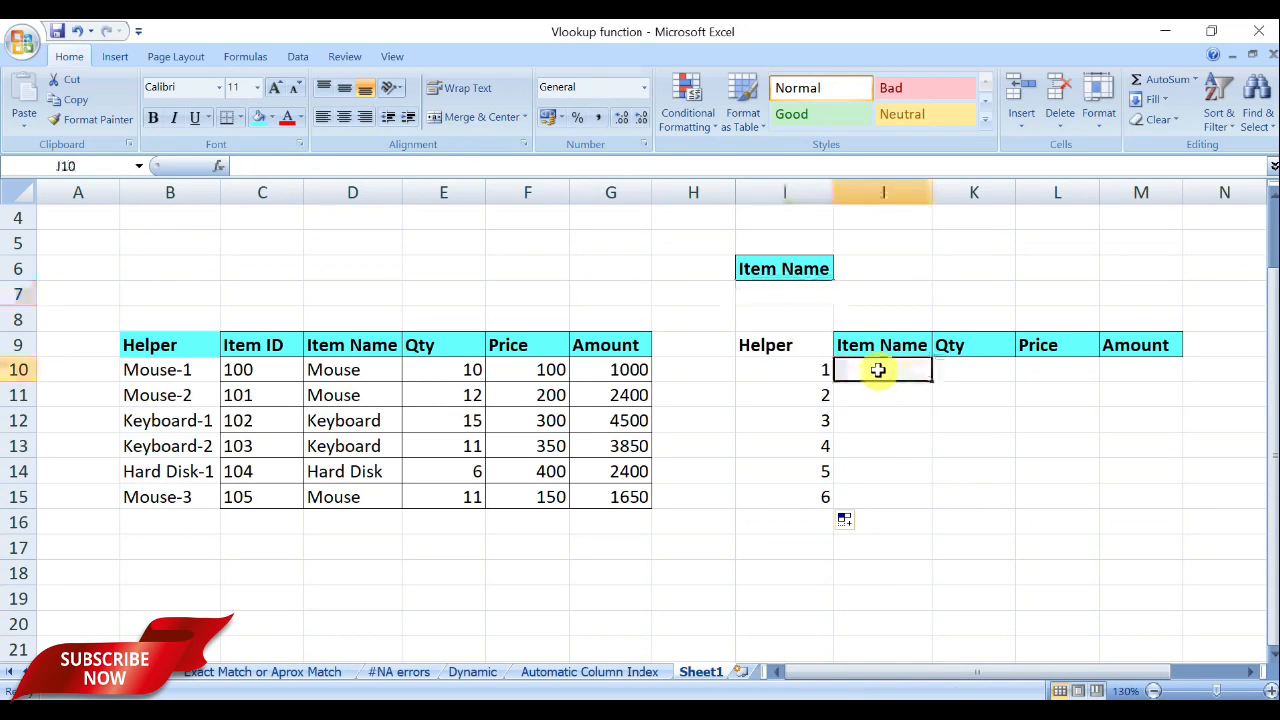
pyautogui.click(960, 369)
pyautogui.click(1054, 368)
pyautogui.click(1151, 369)
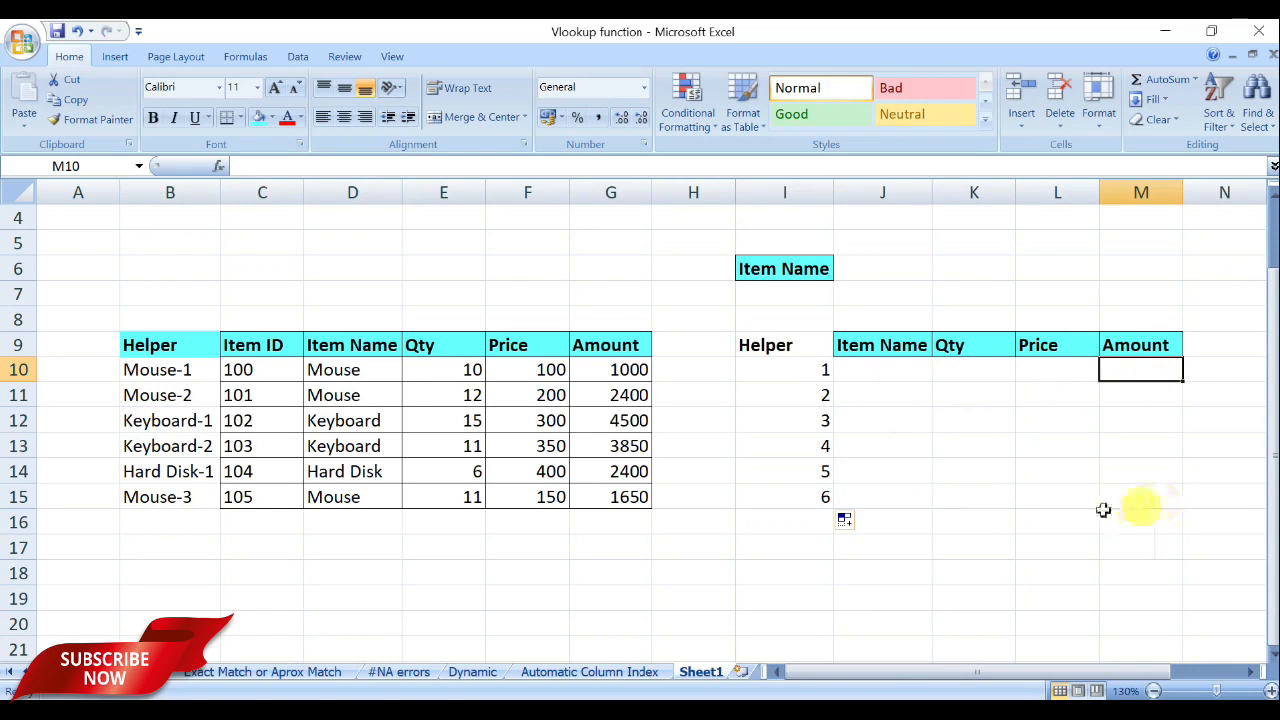
# Enter Mouse in I7 as the item name to look up.
pyautogui.click(801, 296)
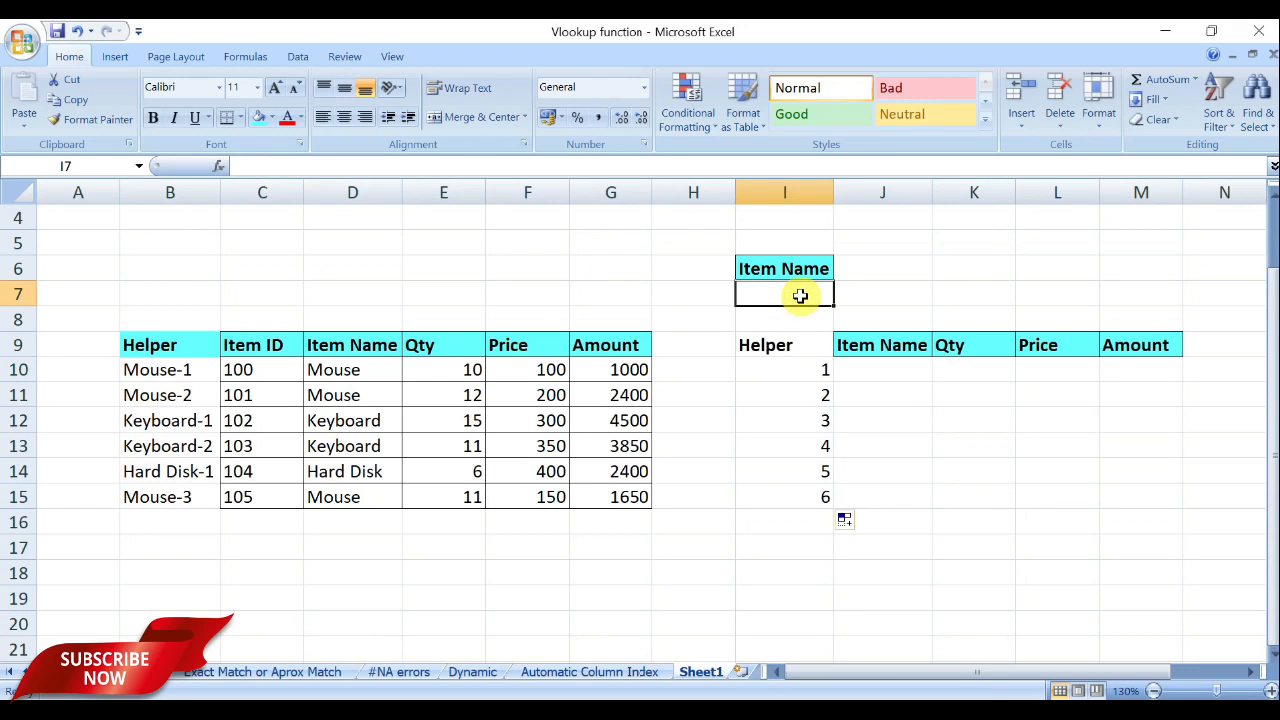
pyautogui.write('Mouse')
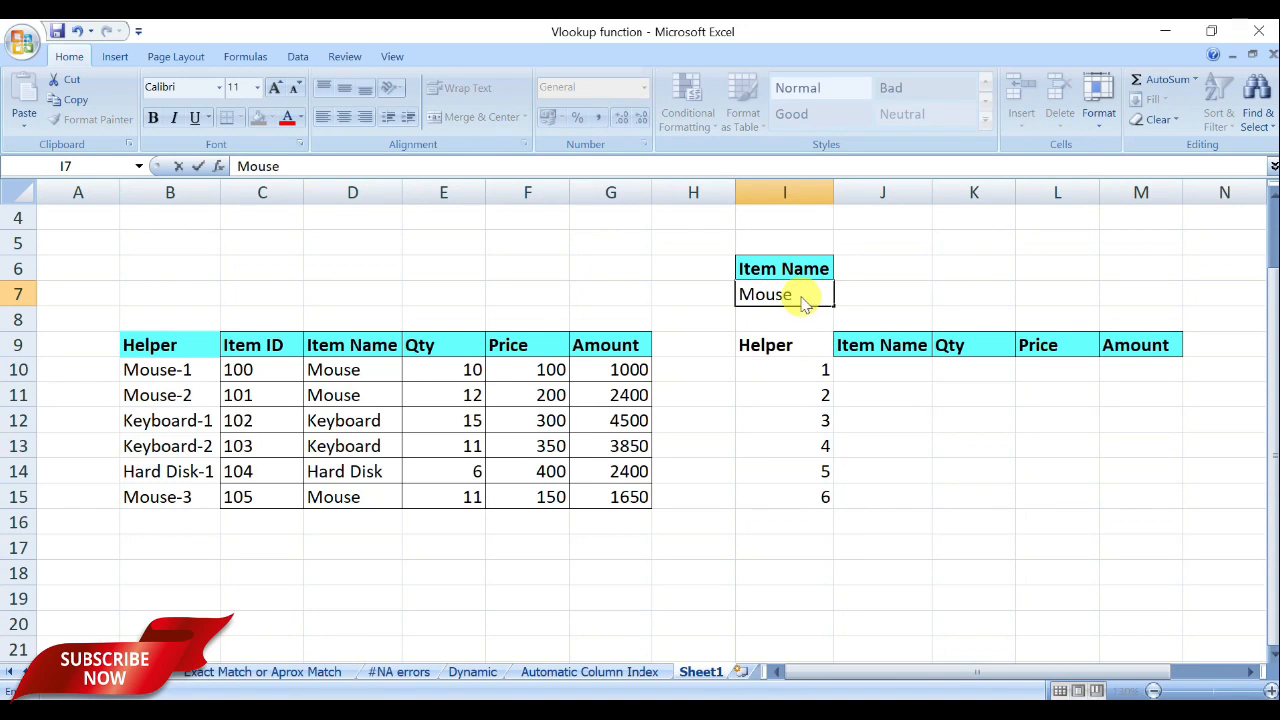
pyautogui.press('Tab')
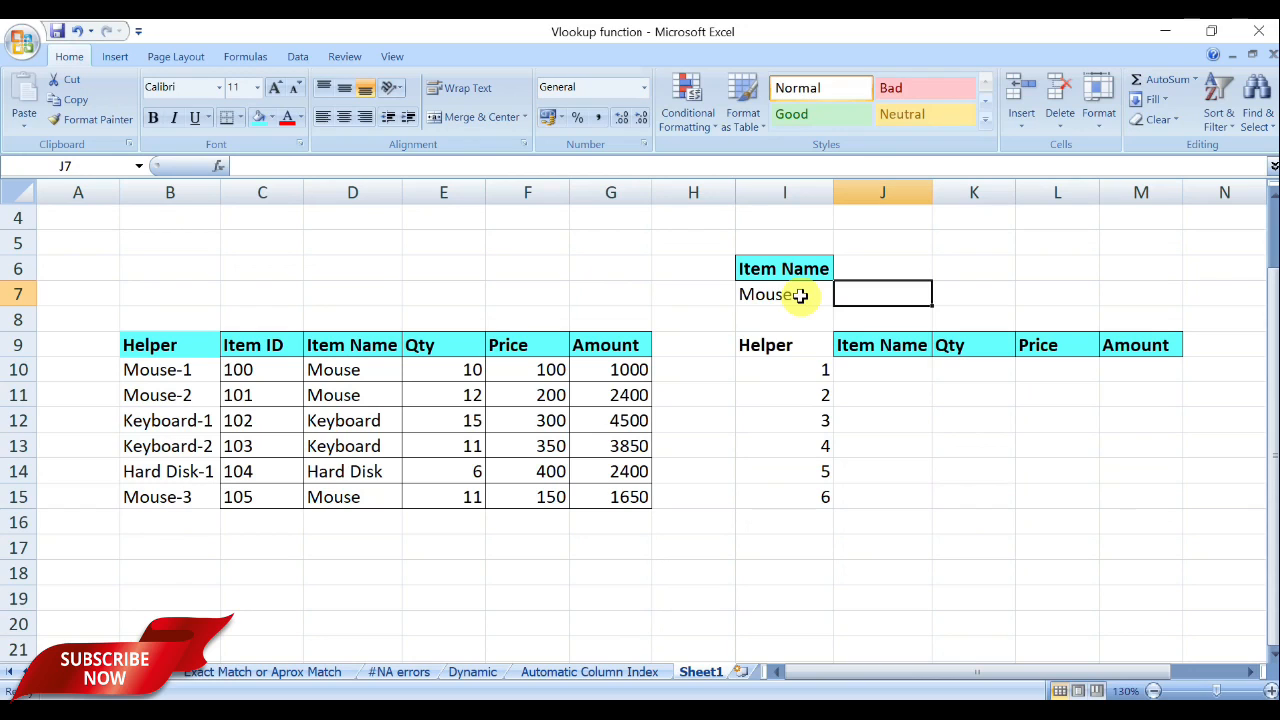
# Start a VLOOKUP formula in J10 with the lookup value $I$7&"-"&I10.
pyautogui.click(886, 372)
pyautogui.write('=')
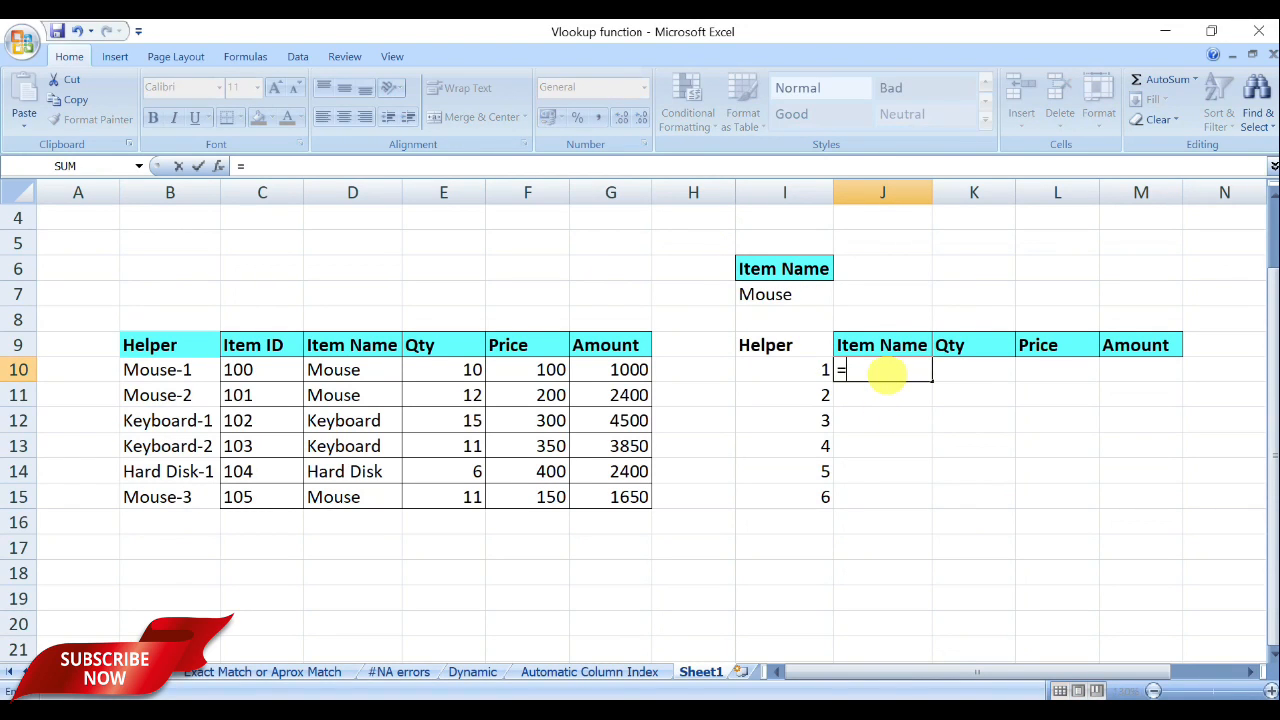
pyautogui.write('vlookup(')
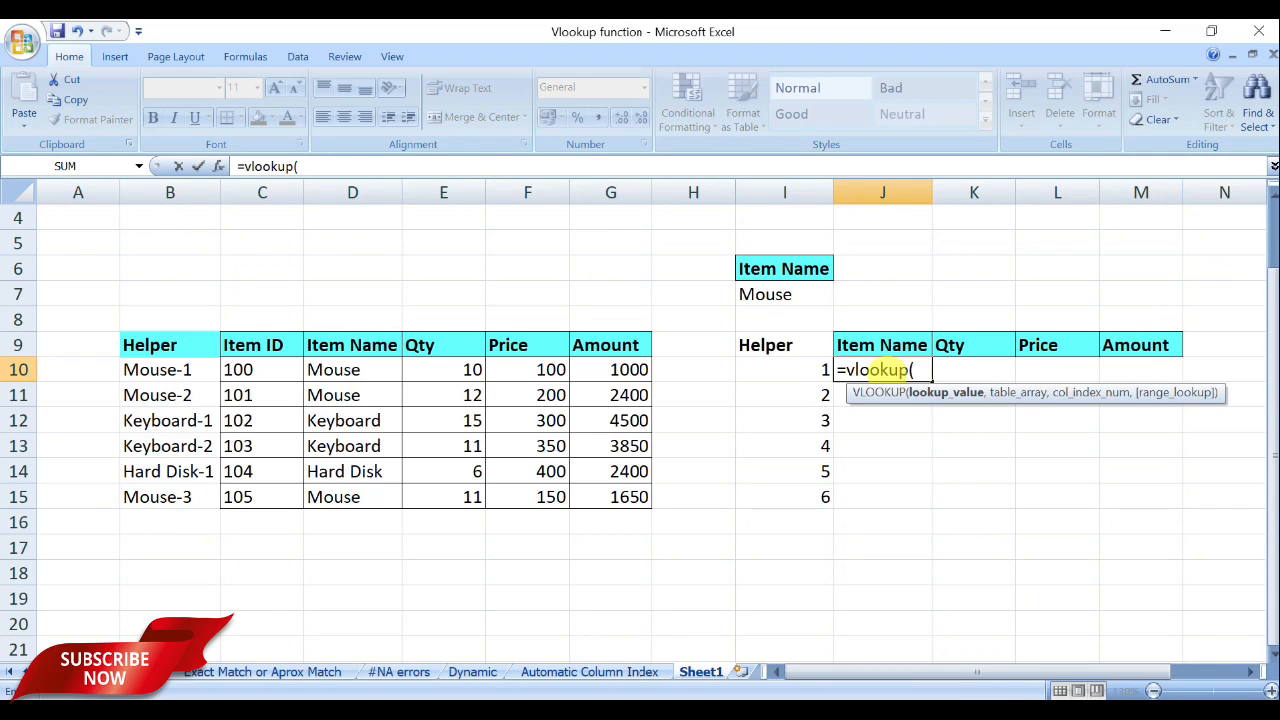
pyautogui.click(775, 294)
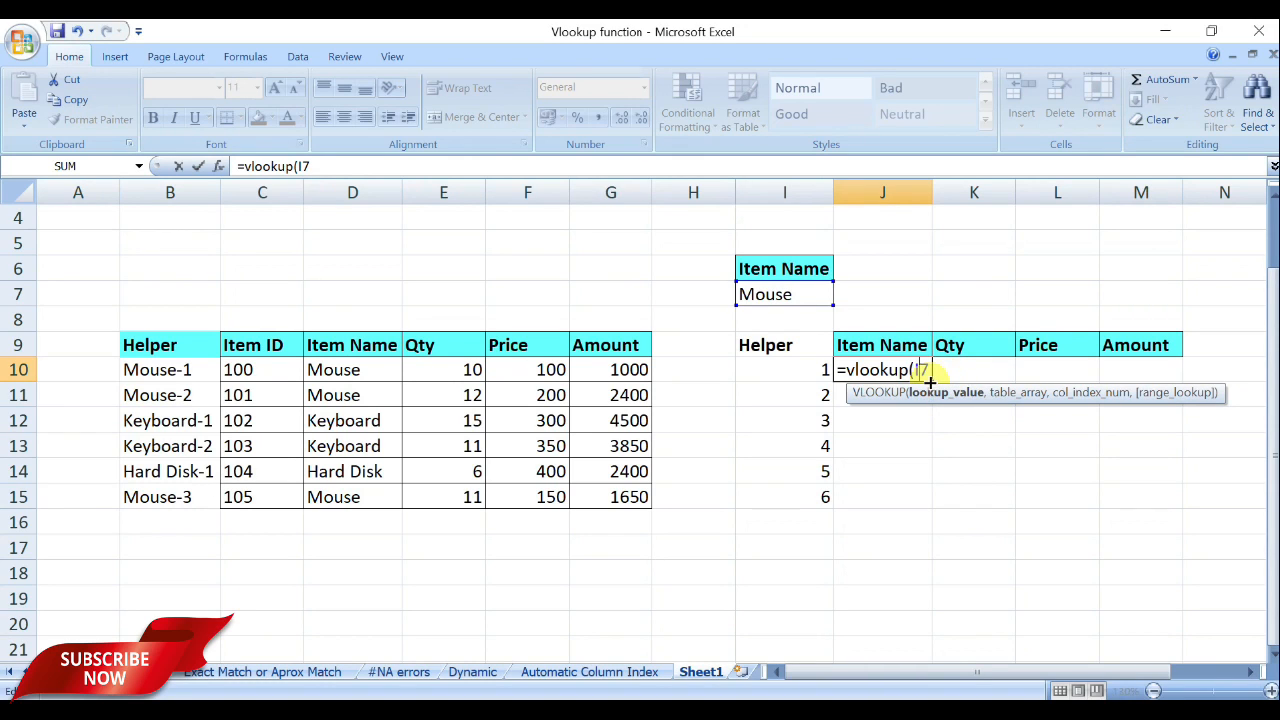
pyautogui.press('F4')
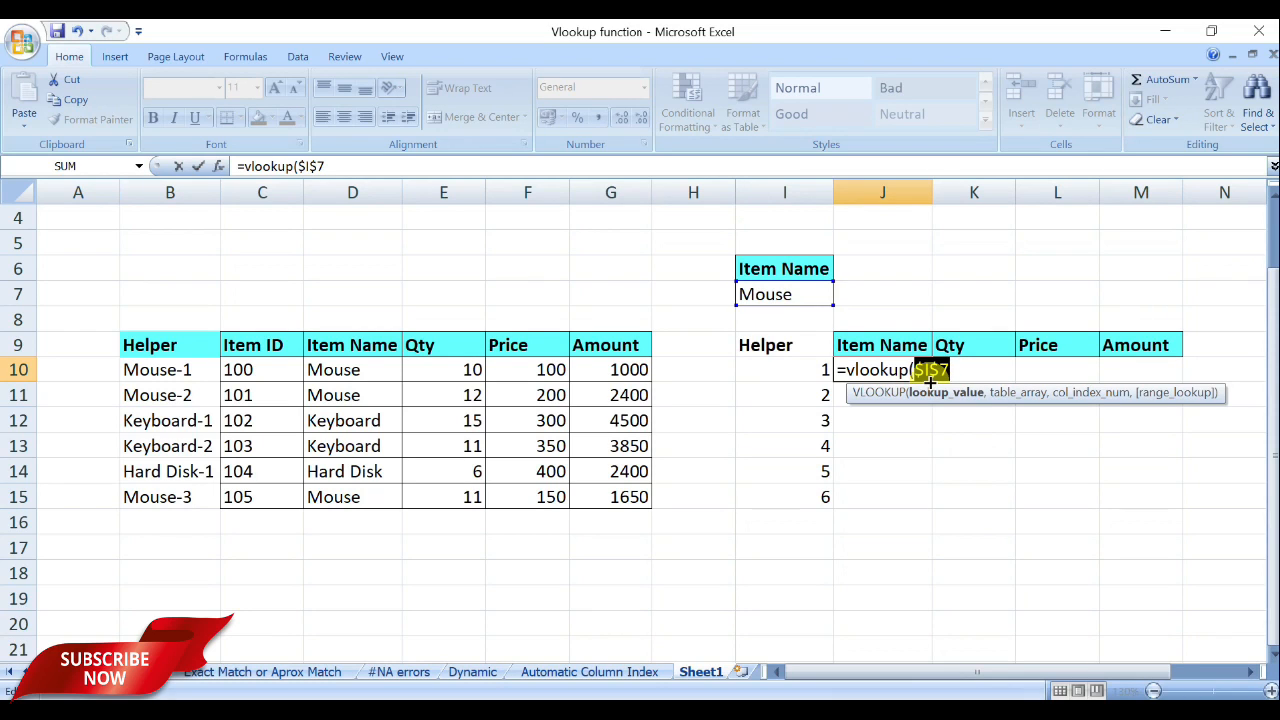
pyautogui.click(1006, 370)
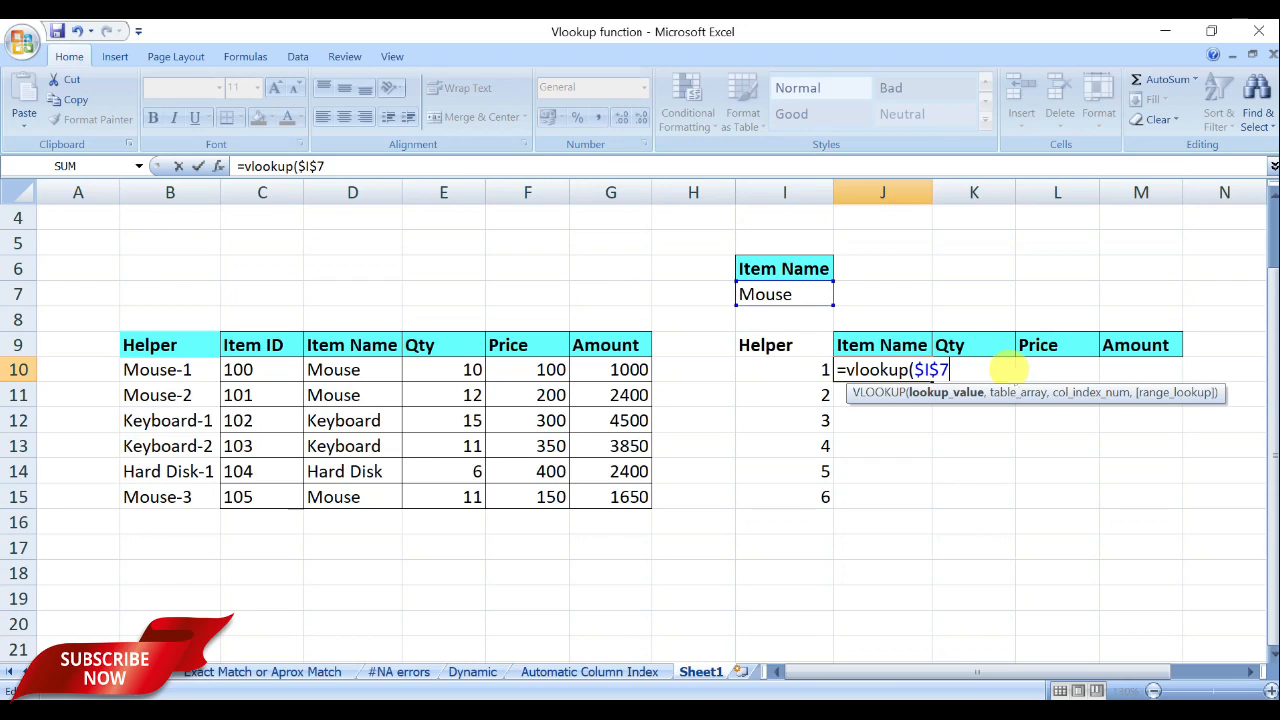
pyautogui.write('&')
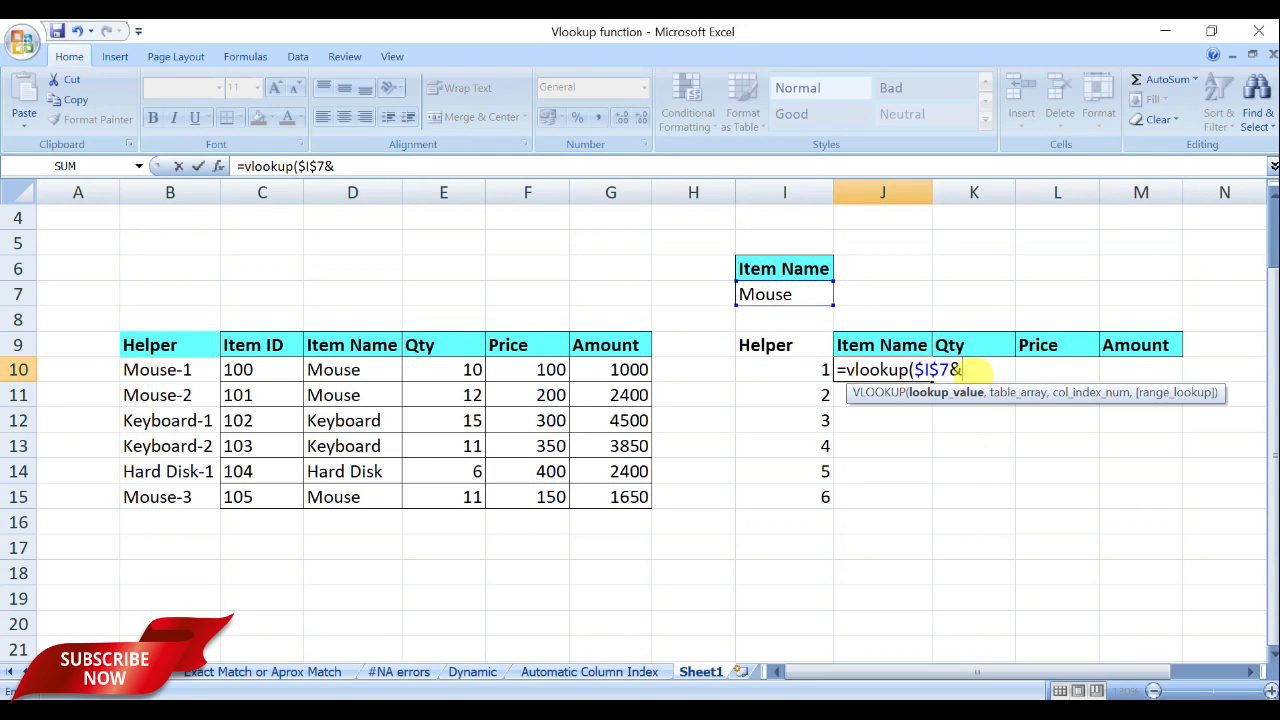
pyautogui.write('"-"&')
pyautogui.click(818, 369)
pyautogui.write(',')
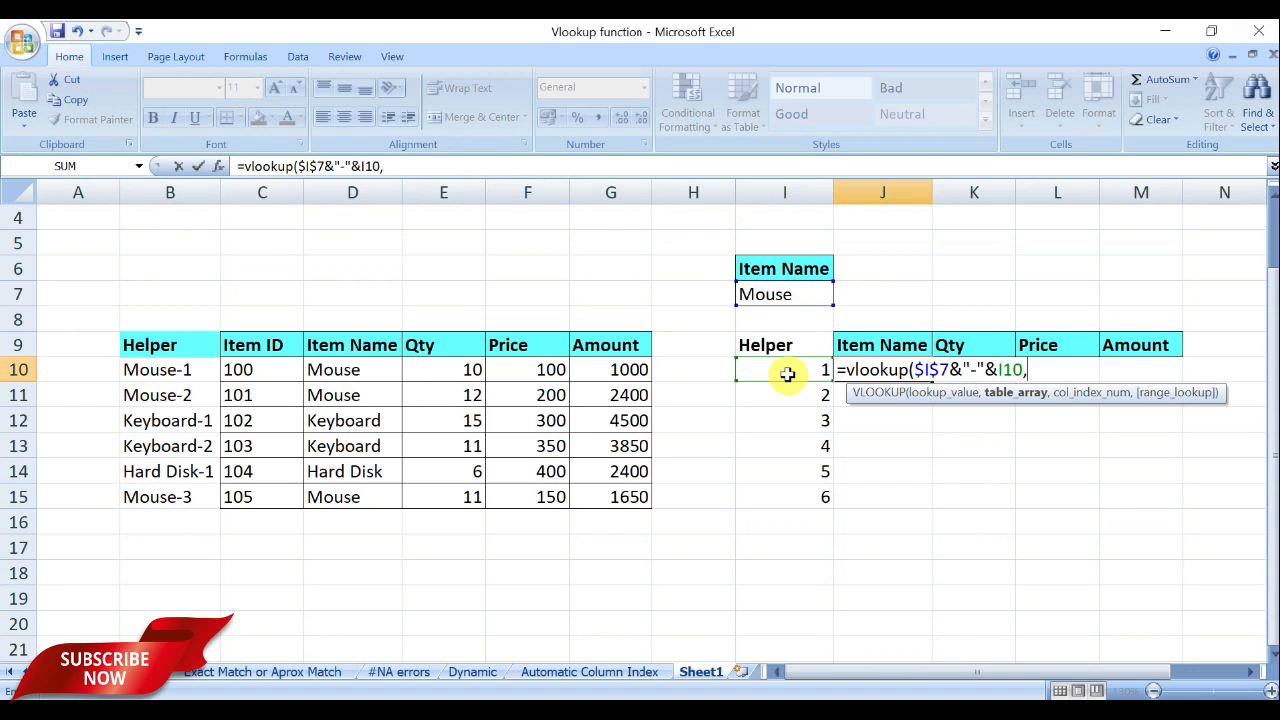
# Set the VLOOKUP table array to the source table B9:G15 as the absolute reference $B$9:$G$15.
pyautogui.moveTo(131, 345); pyautogui.dragTo(619, 500)
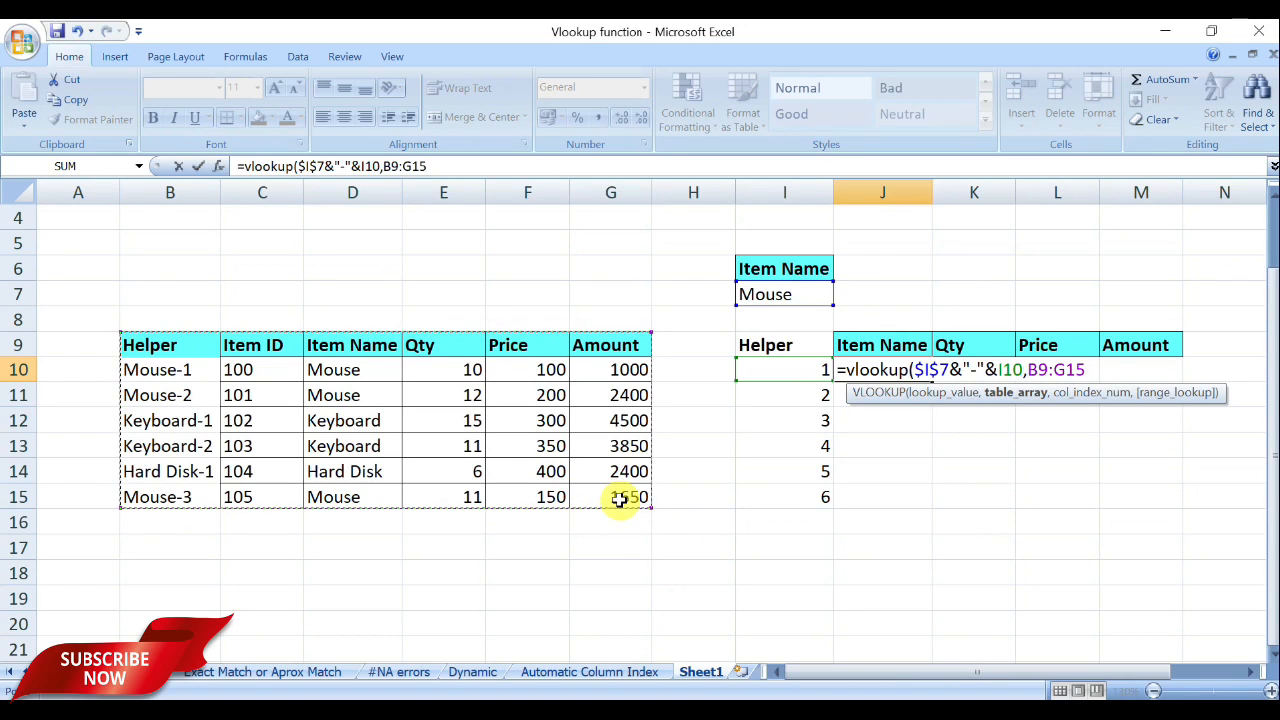
pyautogui.write(',')
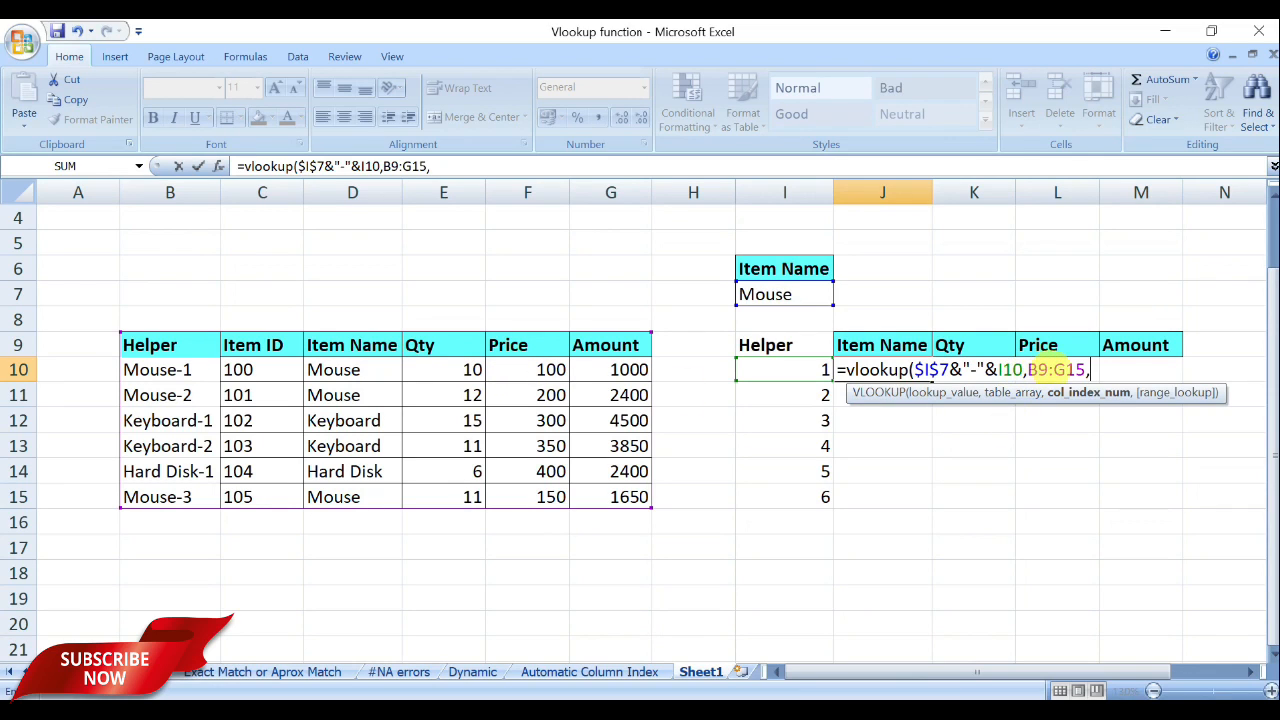
pyautogui.click(1036, 369)
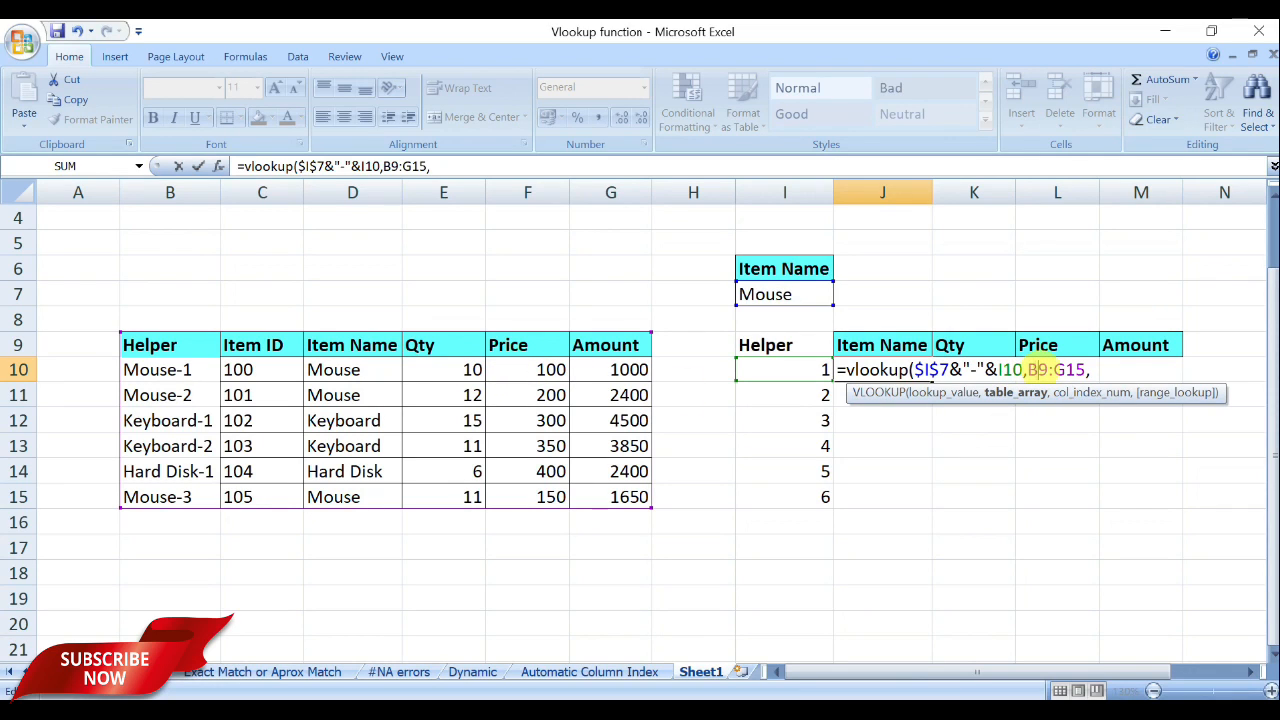
pyautogui.press('F4')
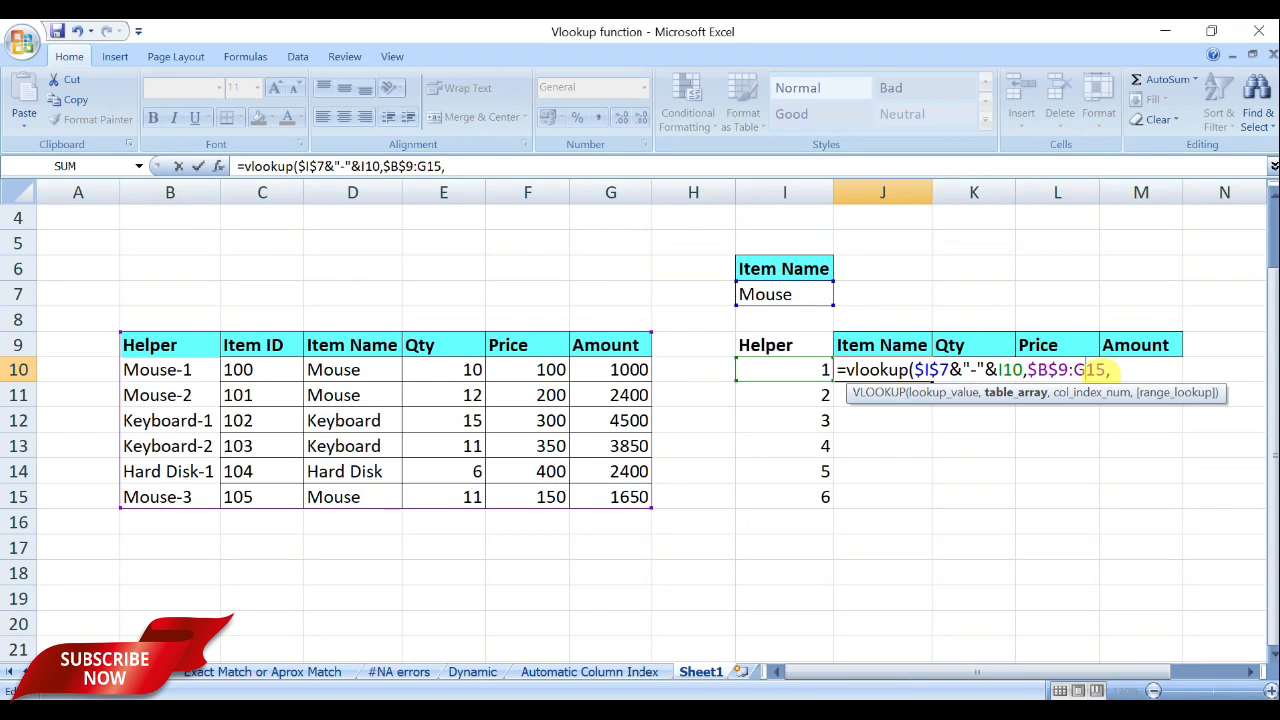
pyautogui.click(1090, 369)
pyautogui.press('F4')
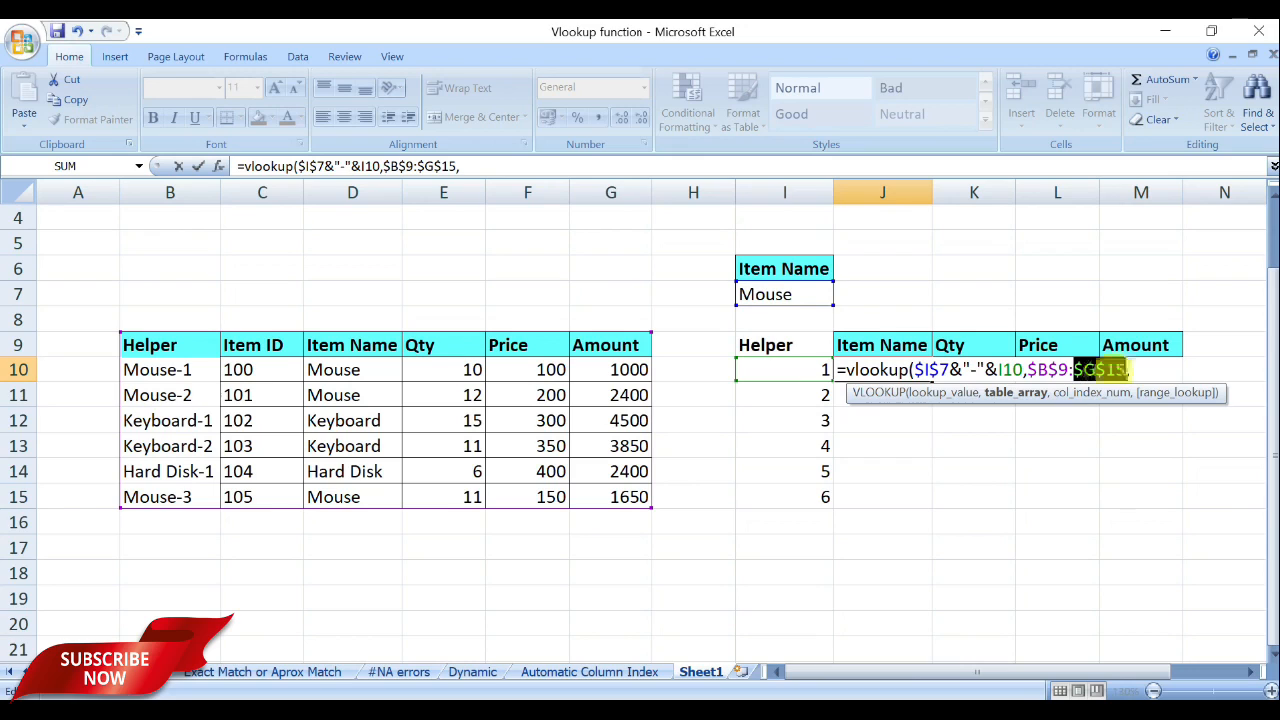
pyautogui.click(1136, 369)
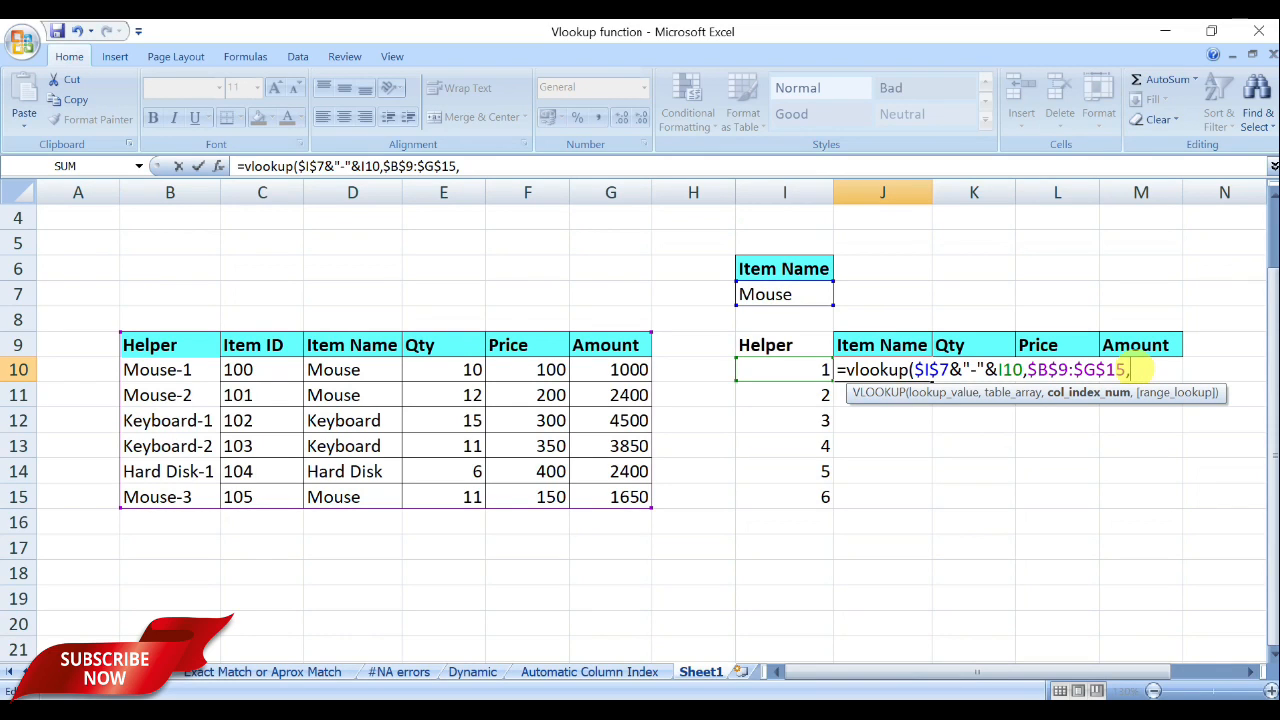
# Complete the J10 formula with COLUMNS($B$9:D9) as the column index and 0 for an exact match.
pyautogui.write('colum')
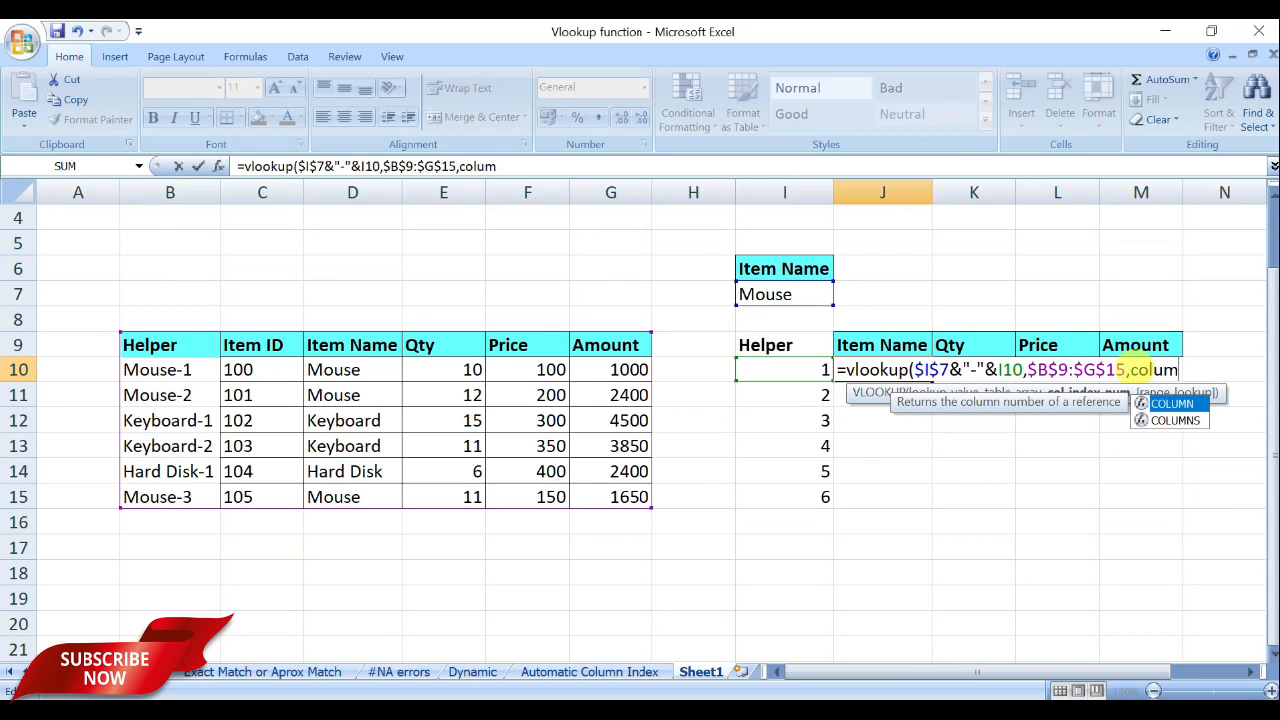
pyautogui.write('ns(')
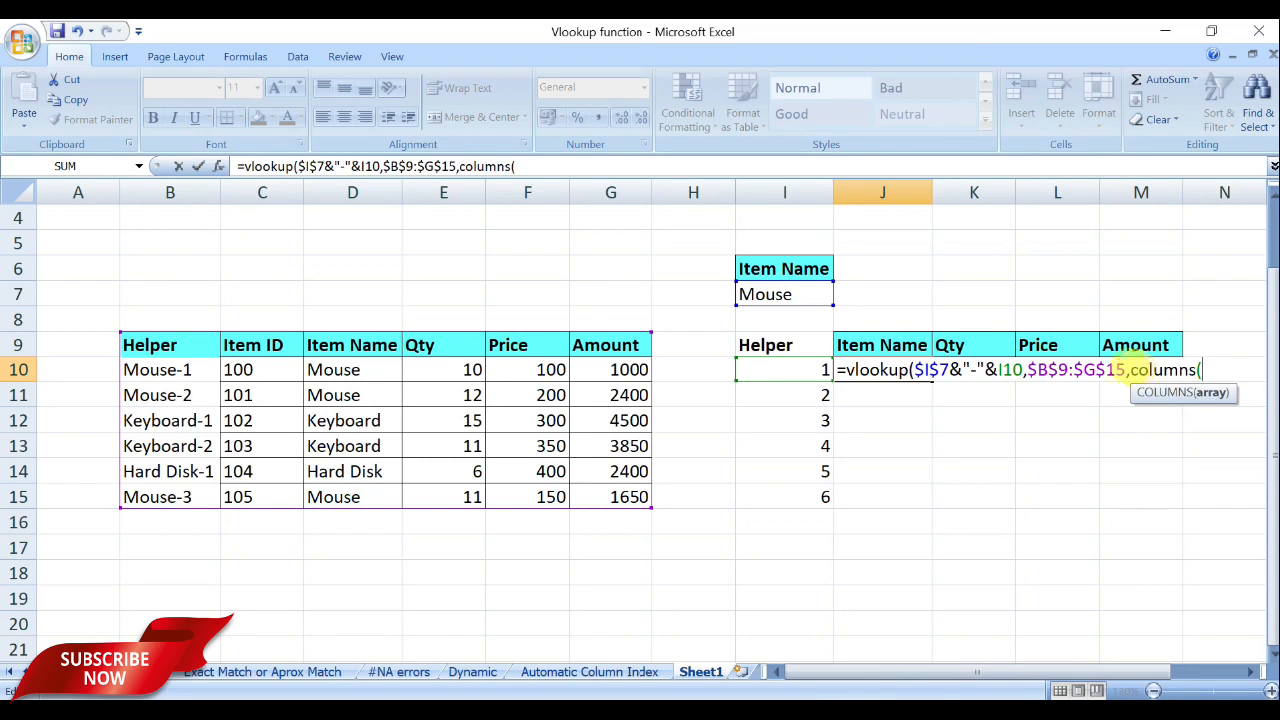
pyautogui.moveTo(168, 348); pyautogui.dragTo(340, 350)
pyautogui.click(1211, 370)
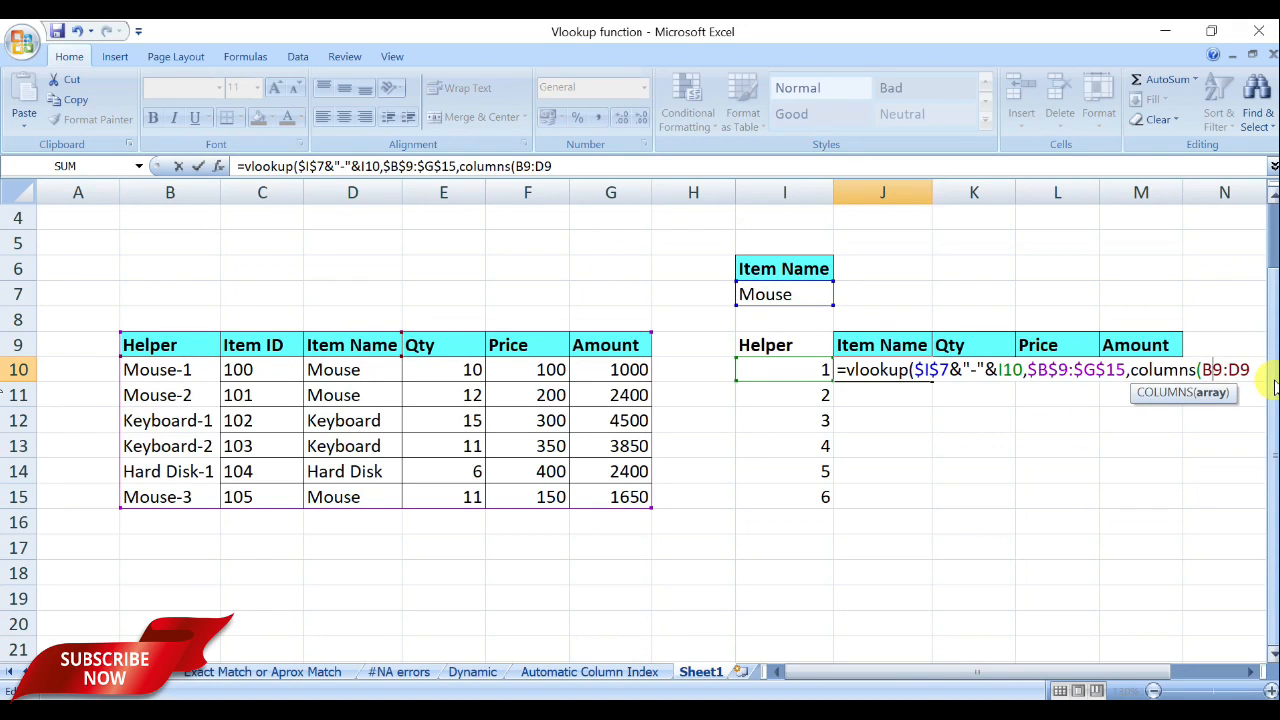
pyautogui.press('F4')
pyautogui.click(856, 395)
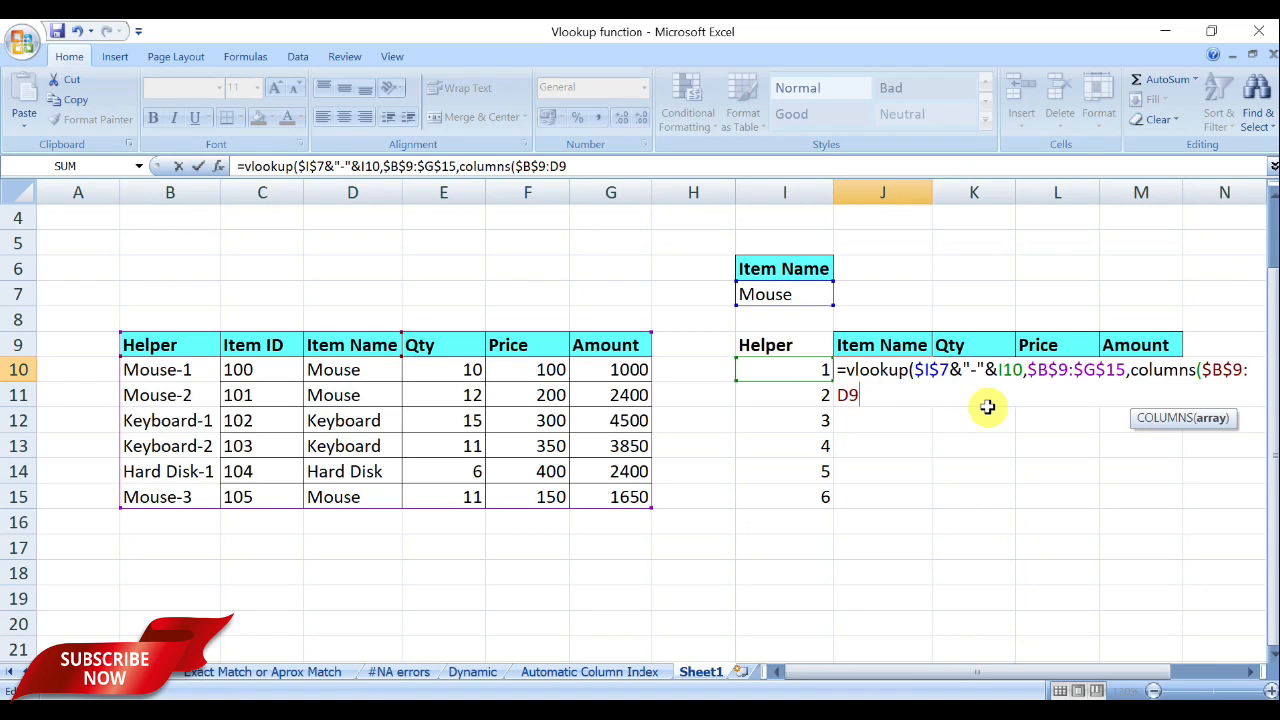
pyautogui.write(',')
pyautogui.press('BackSpace')
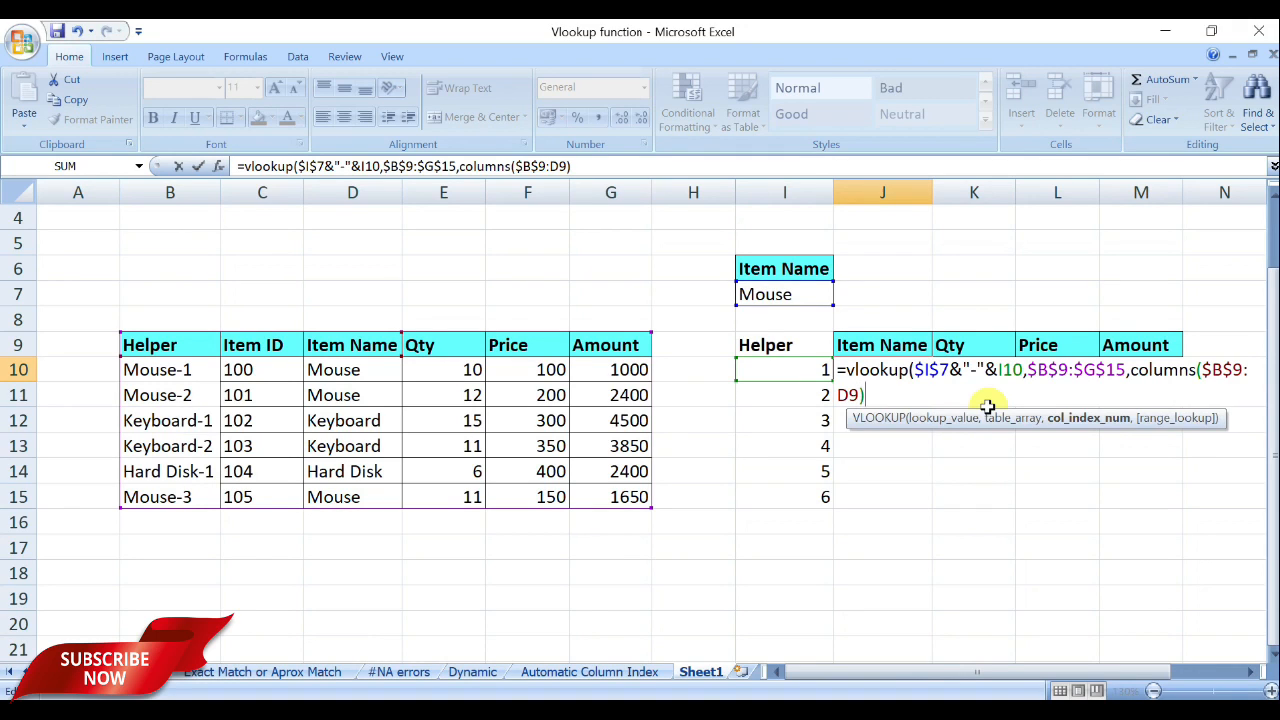
pyautogui.write(',')
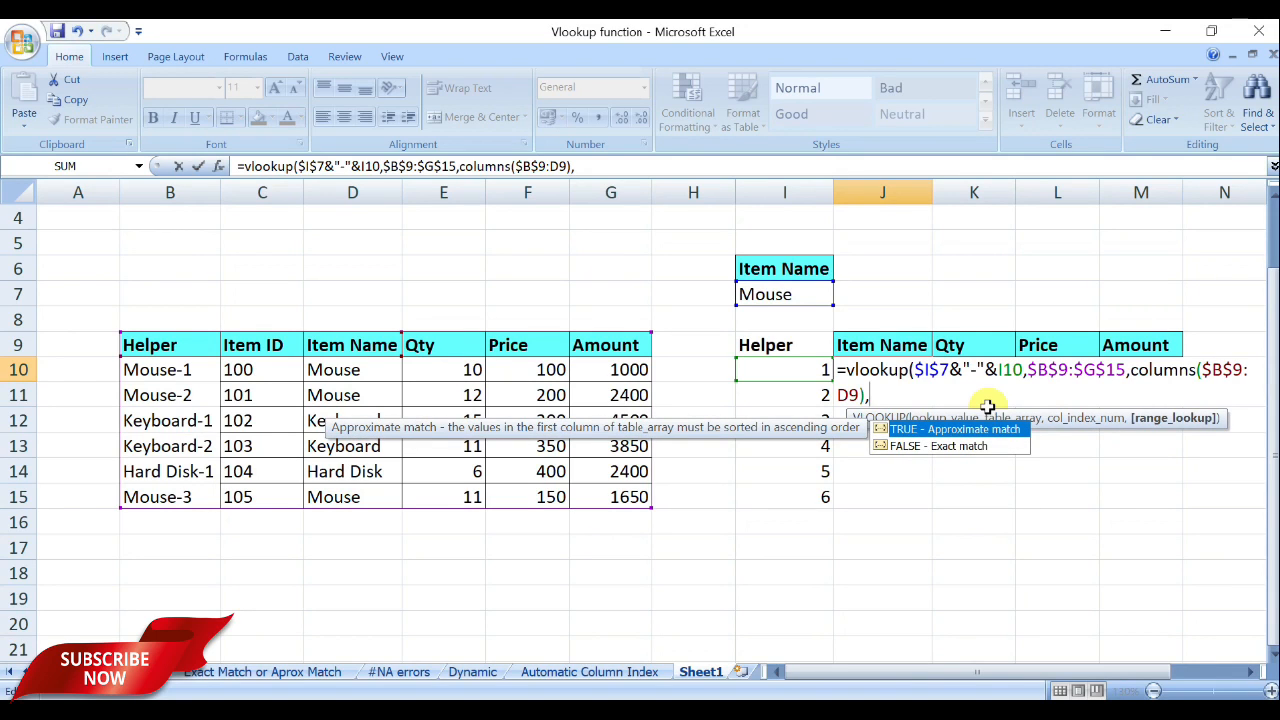
pyautogui.write('0)')
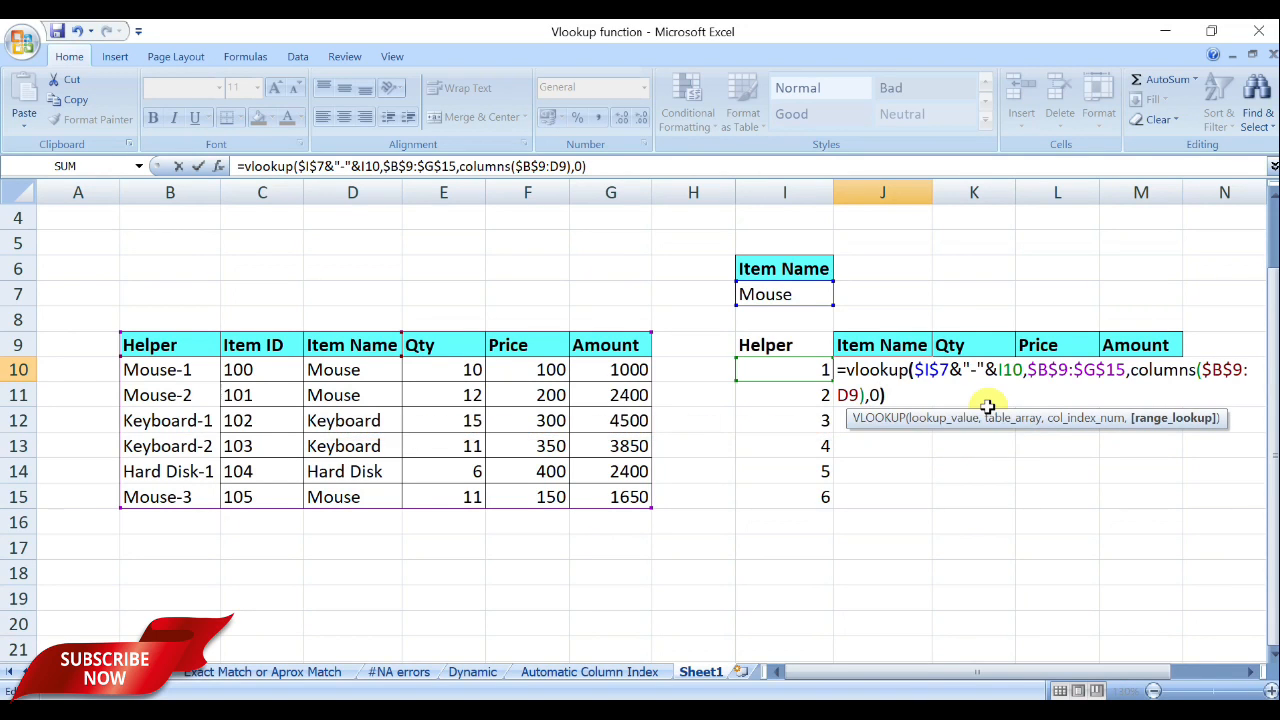
pyautogui.press('Return')
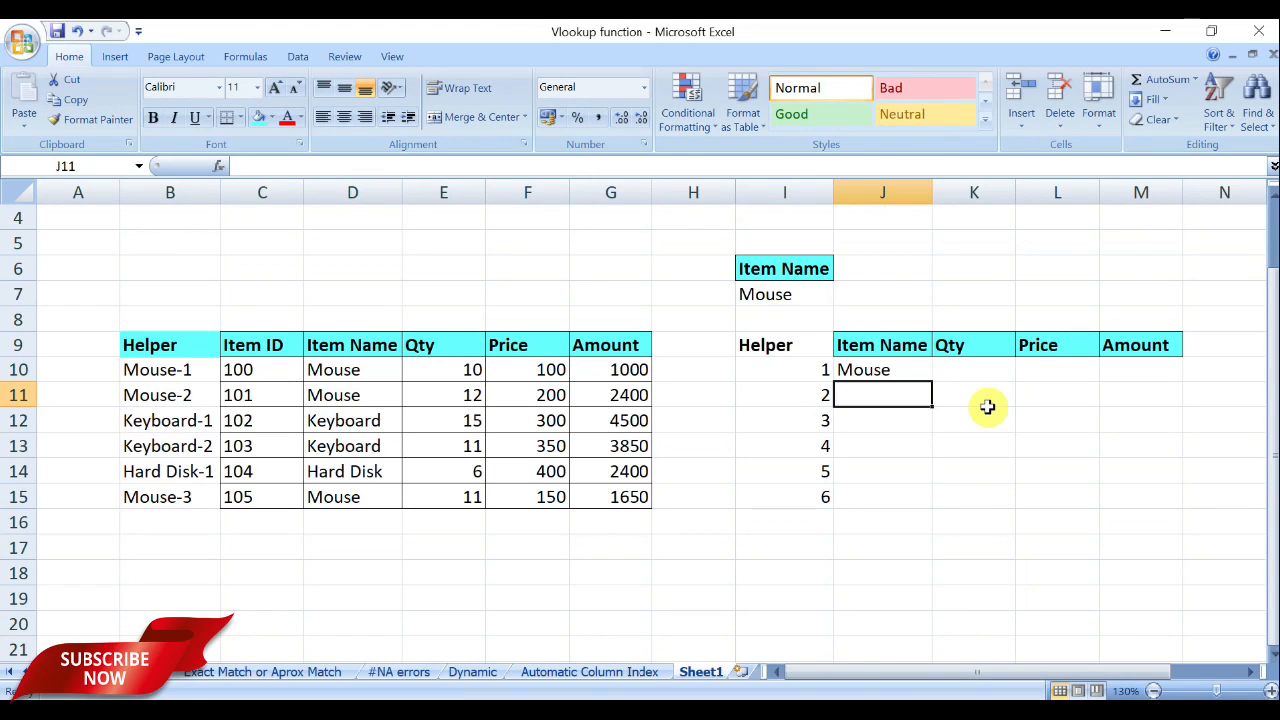
# Try to fill the J10 formula across to M10 and inspect the lookup reference in K10's formula.
pyautogui.click(880, 370)
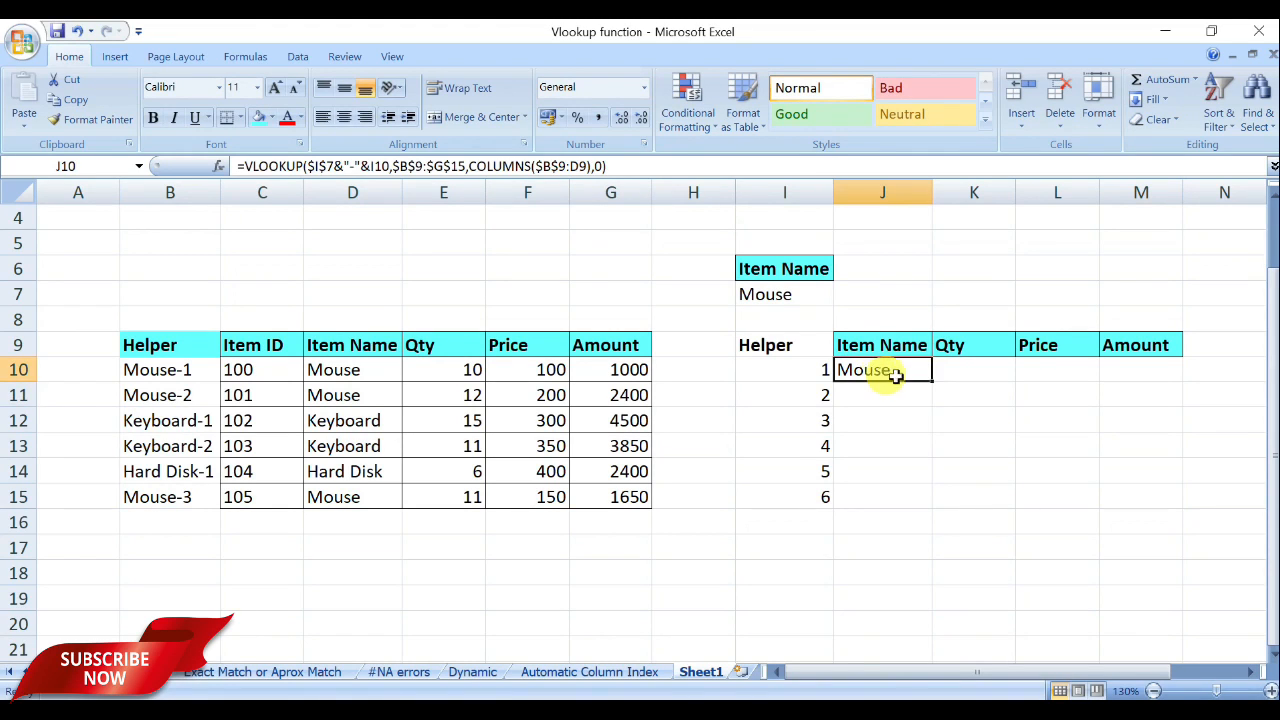
pyautogui.moveTo(931, 380); pyautogui.dragTo(1186, 400)
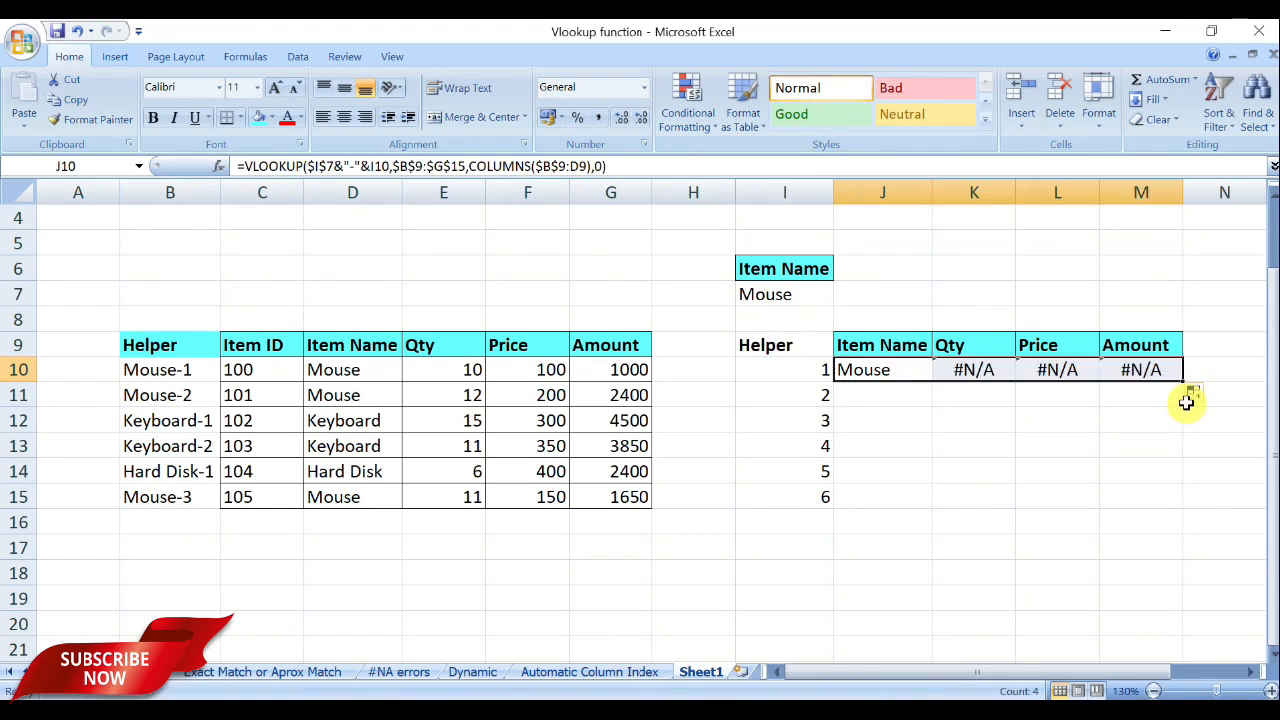
pyautogui.click(987, 371)
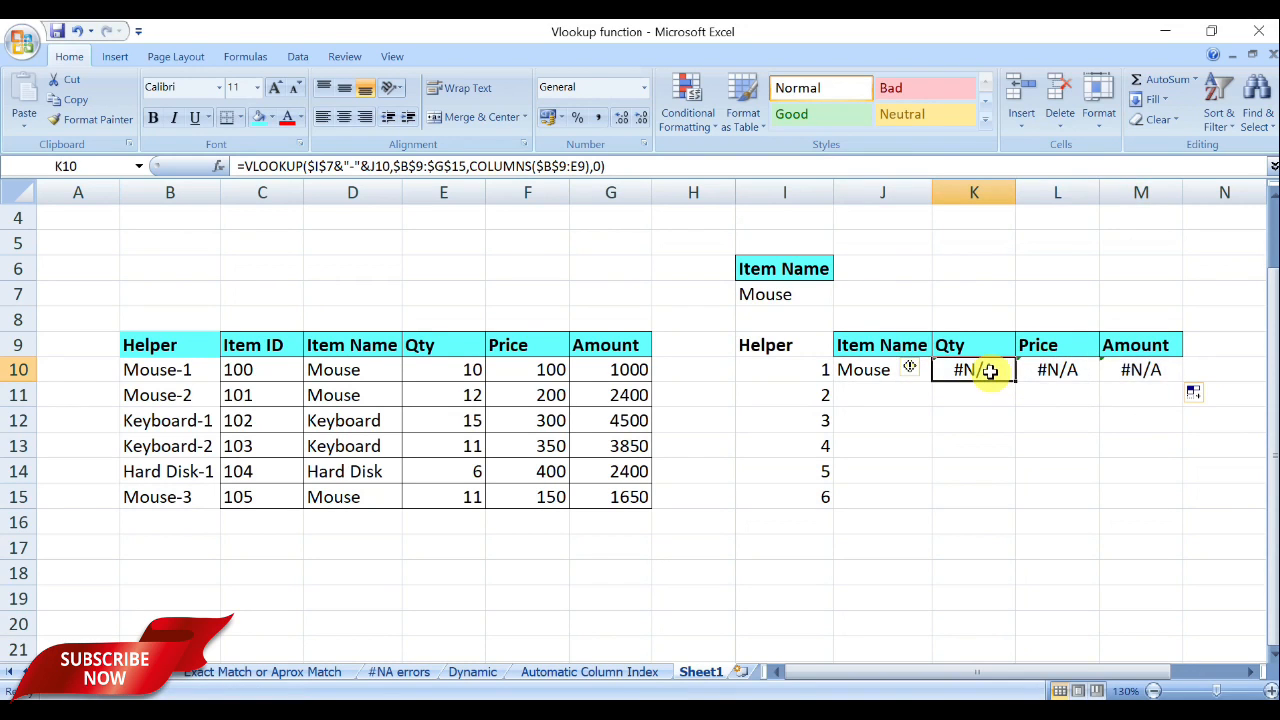
pyautogui.doubleClick(988, 371)
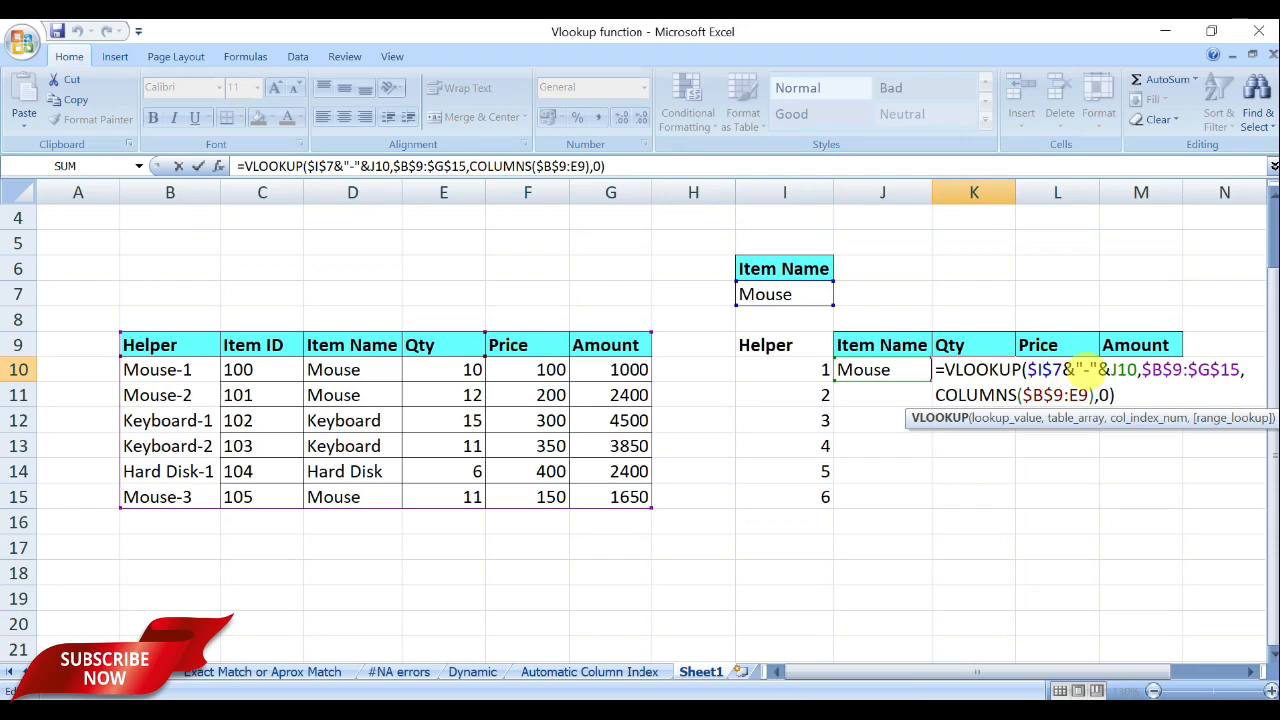
pyautogui.click(1122, 369)
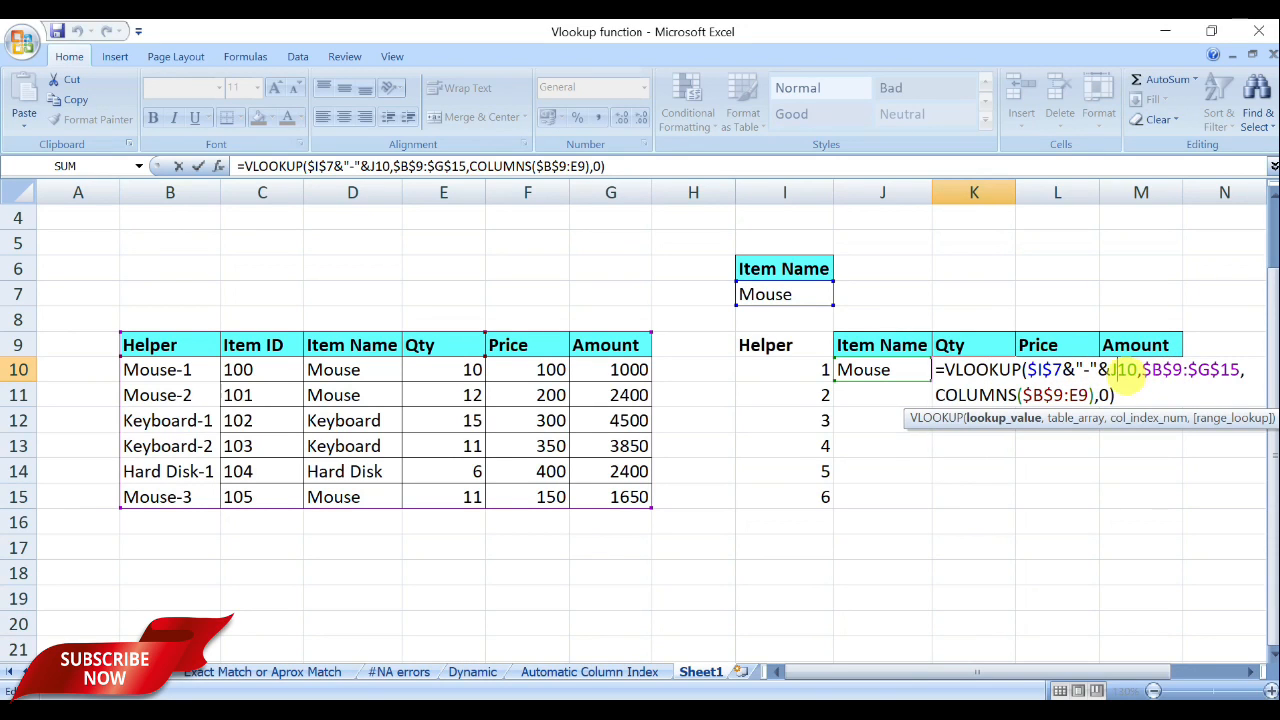
pyautogui.press('Escape')
# Lock the column of the helper reference in the J10 formula so that it reads $I10.
pyautogui.doubleClick(886, 372)
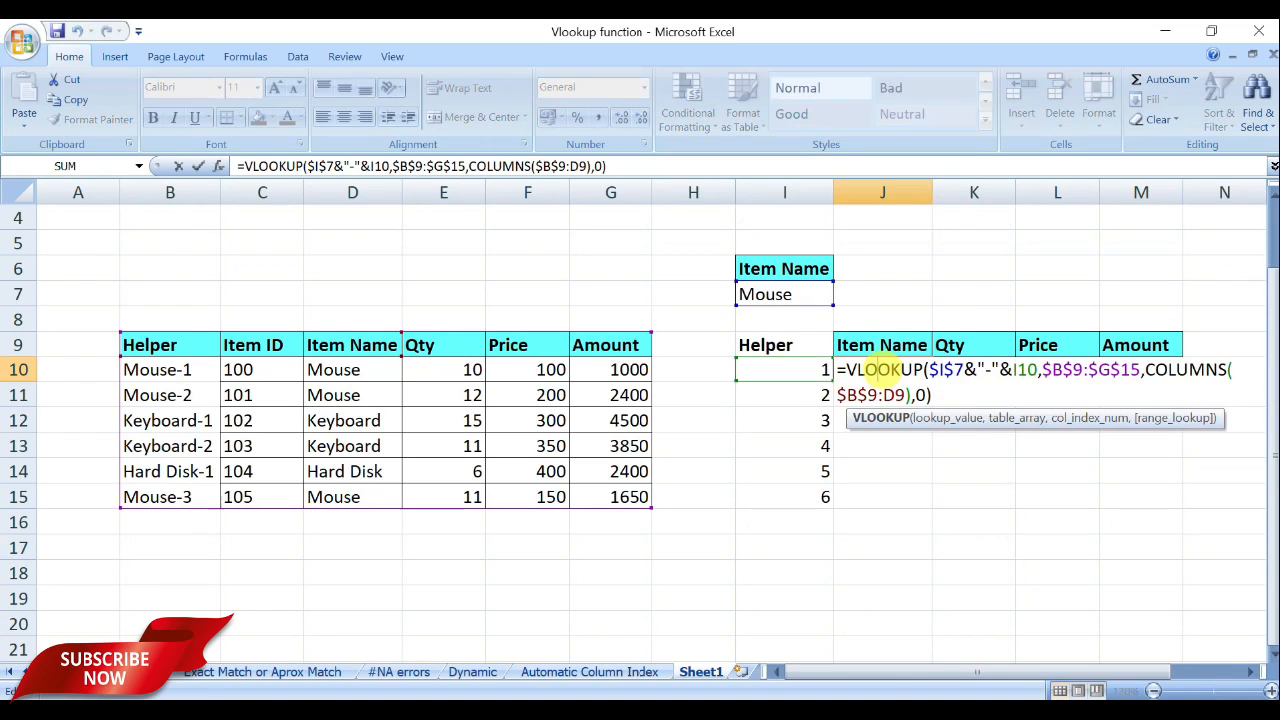
pyautogui.click(1012, 370)
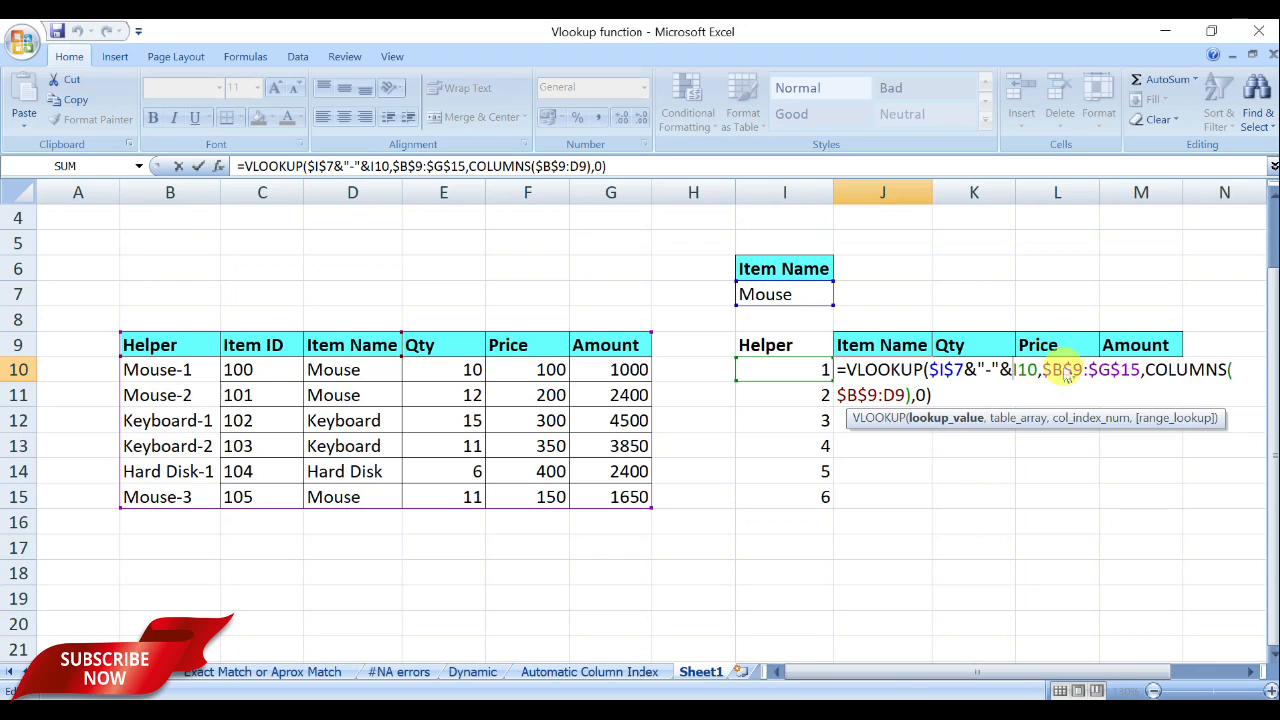
pyautogui.write('$')
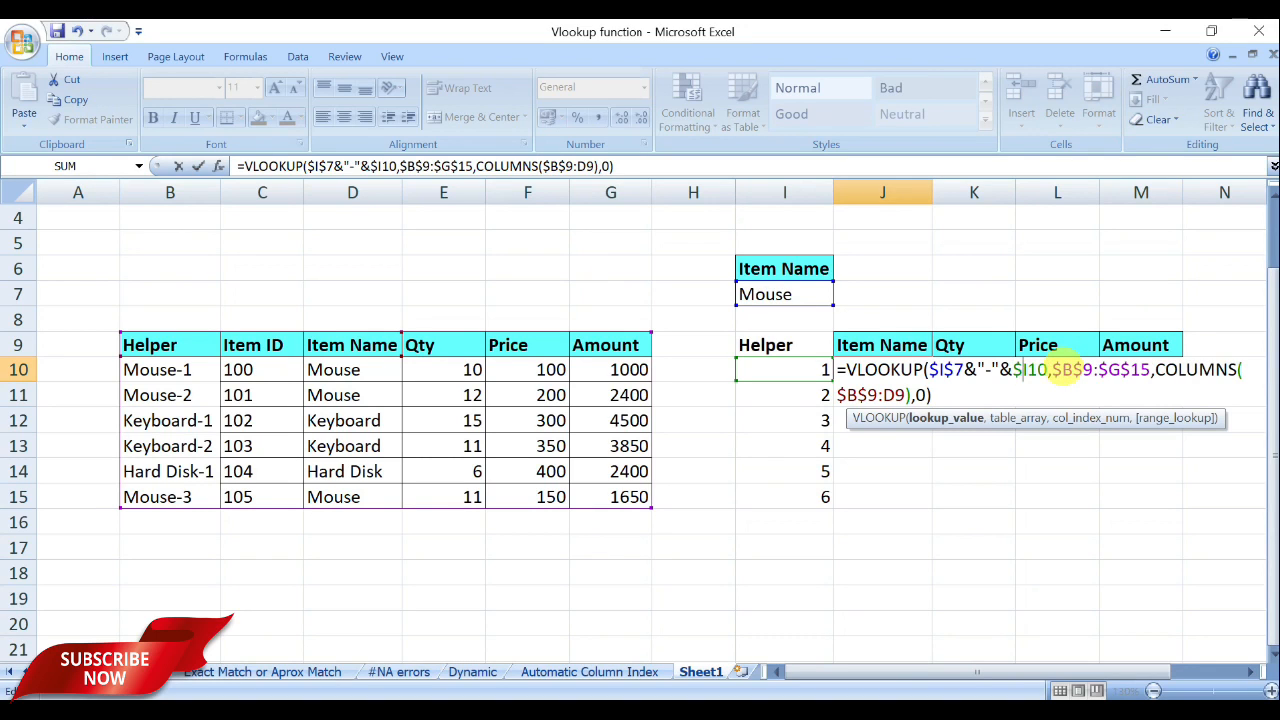
pyautogui.press('Return')
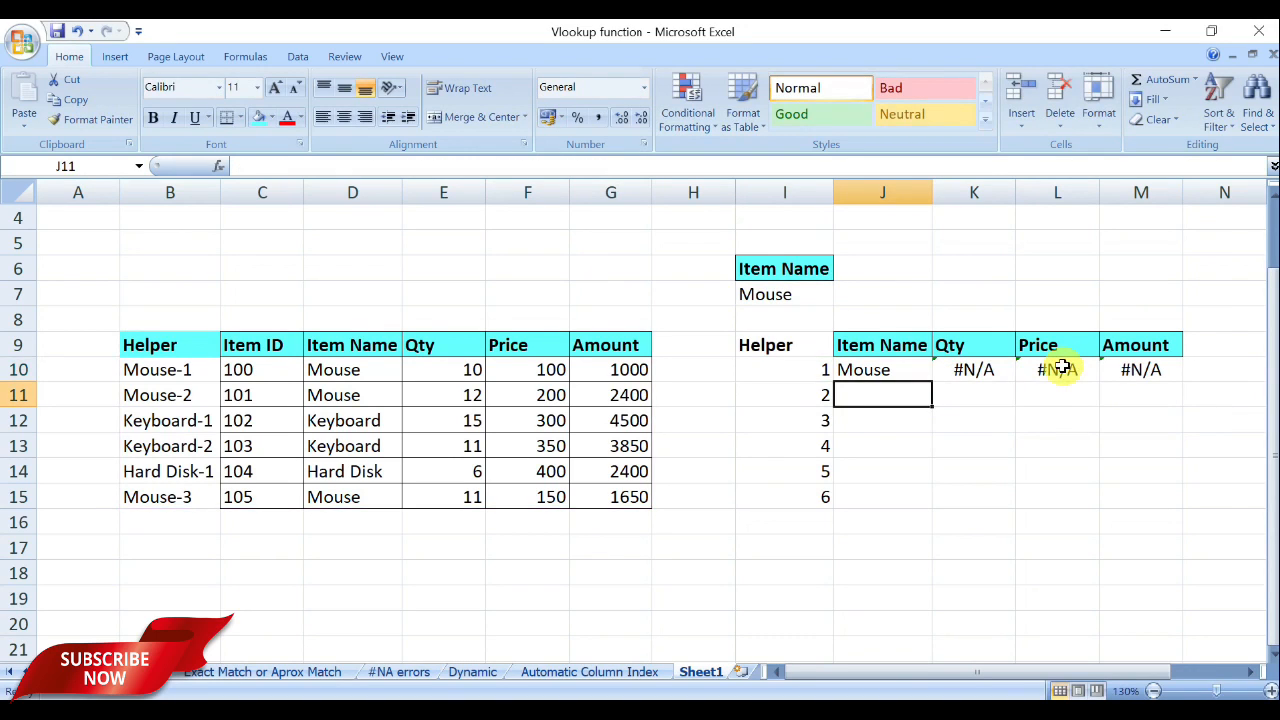
# Fill the corrected J10 formula across to M10 and down through row 15.
pyautogui.click(884, 371)
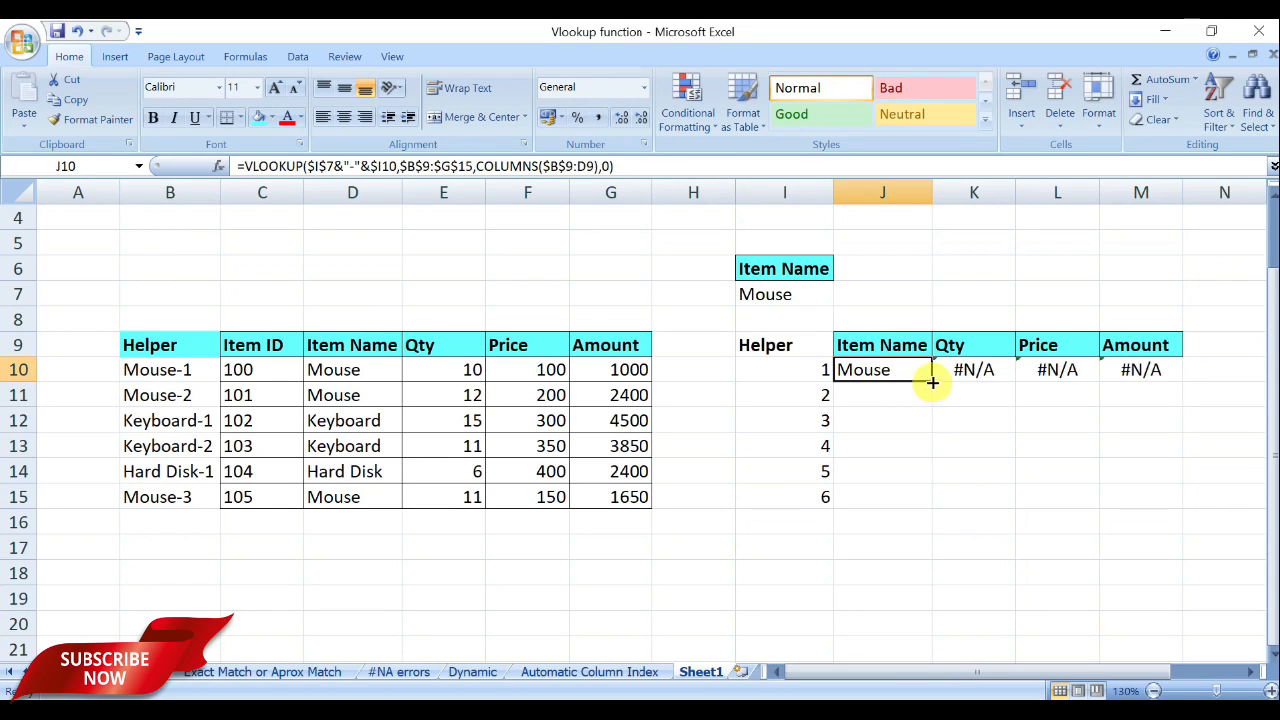
pyautogui.moveTo(932, 383); pyautogui.dragTo(1157, 391)
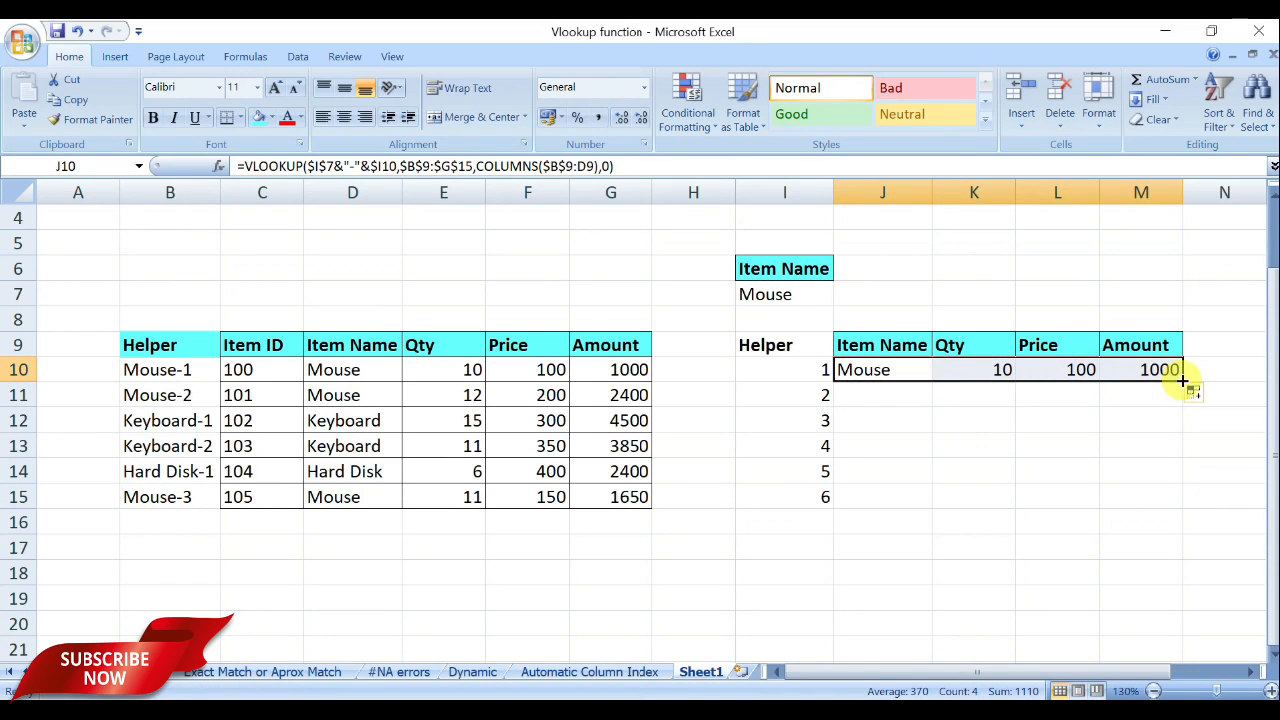
pyautogui.moveTo(1186, 380); pyautogui.dragTo(1171, 497)
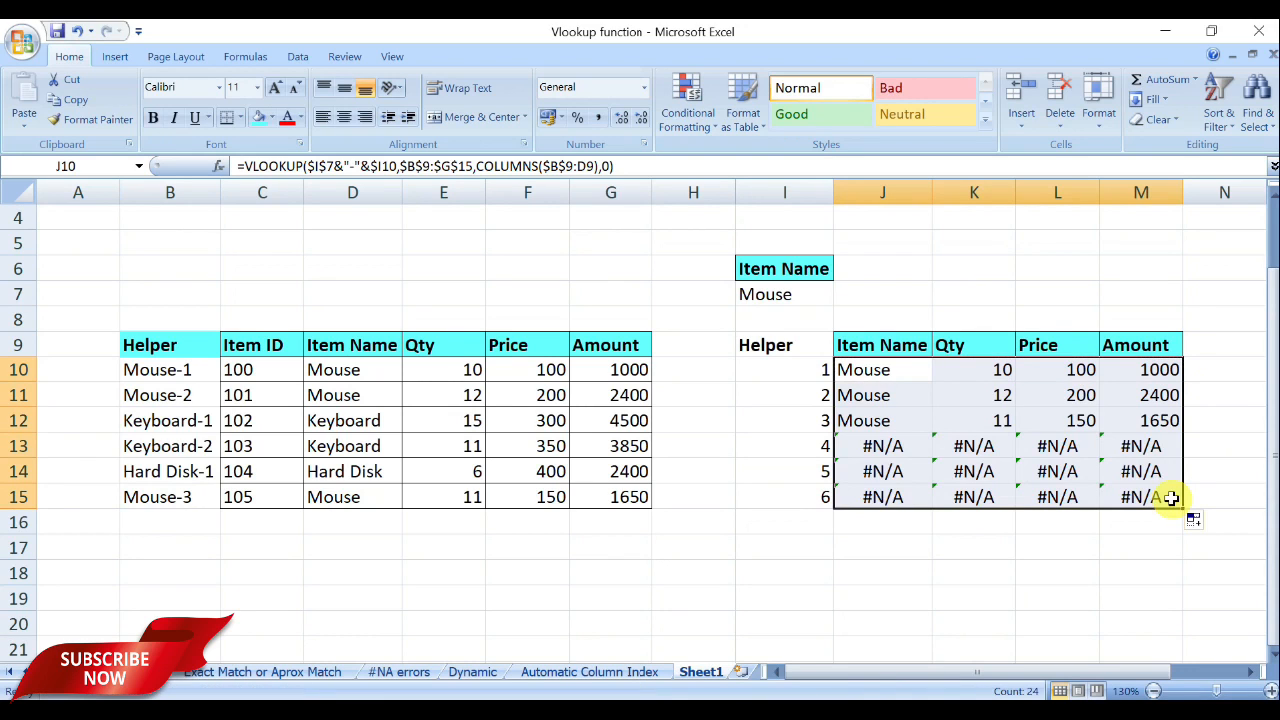
# Compare the Item Name and Qty values returned in rows 10 to 12 with the matching Mouse rows of the source table.
pyautogui.click(897, 369)
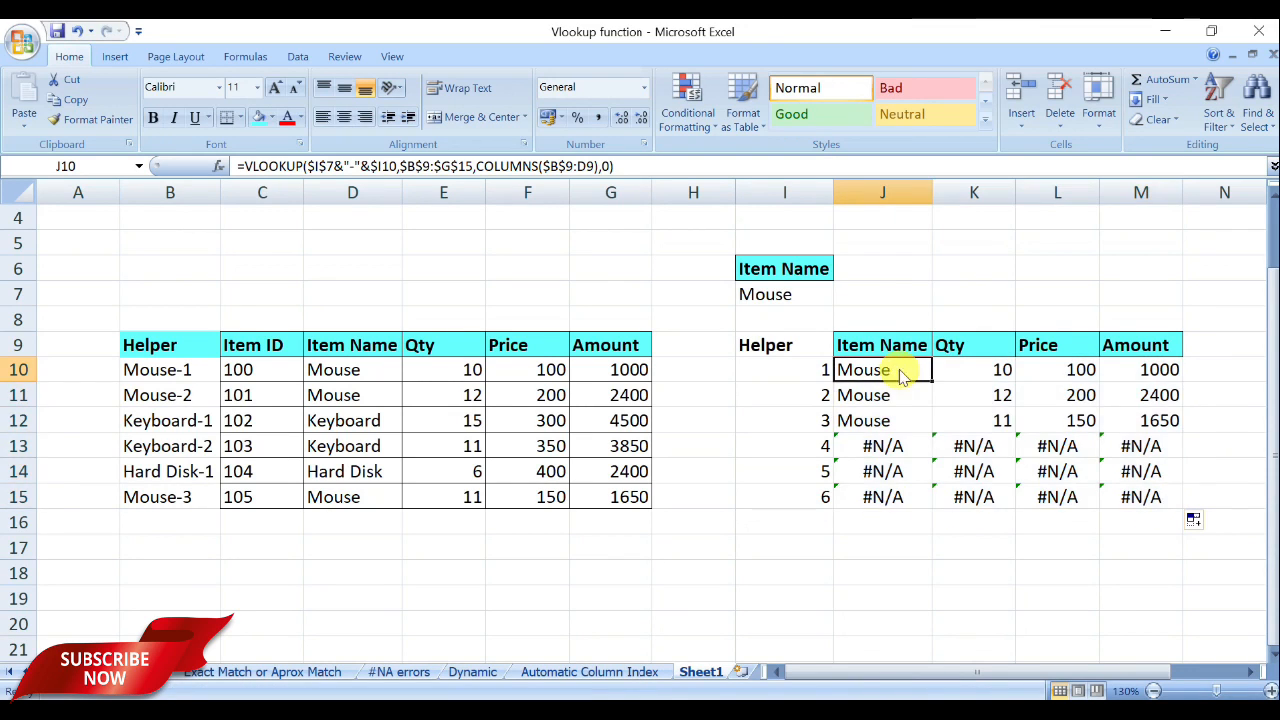
pyautogui.click(990, 372)
pyautogui.click(457, 370)
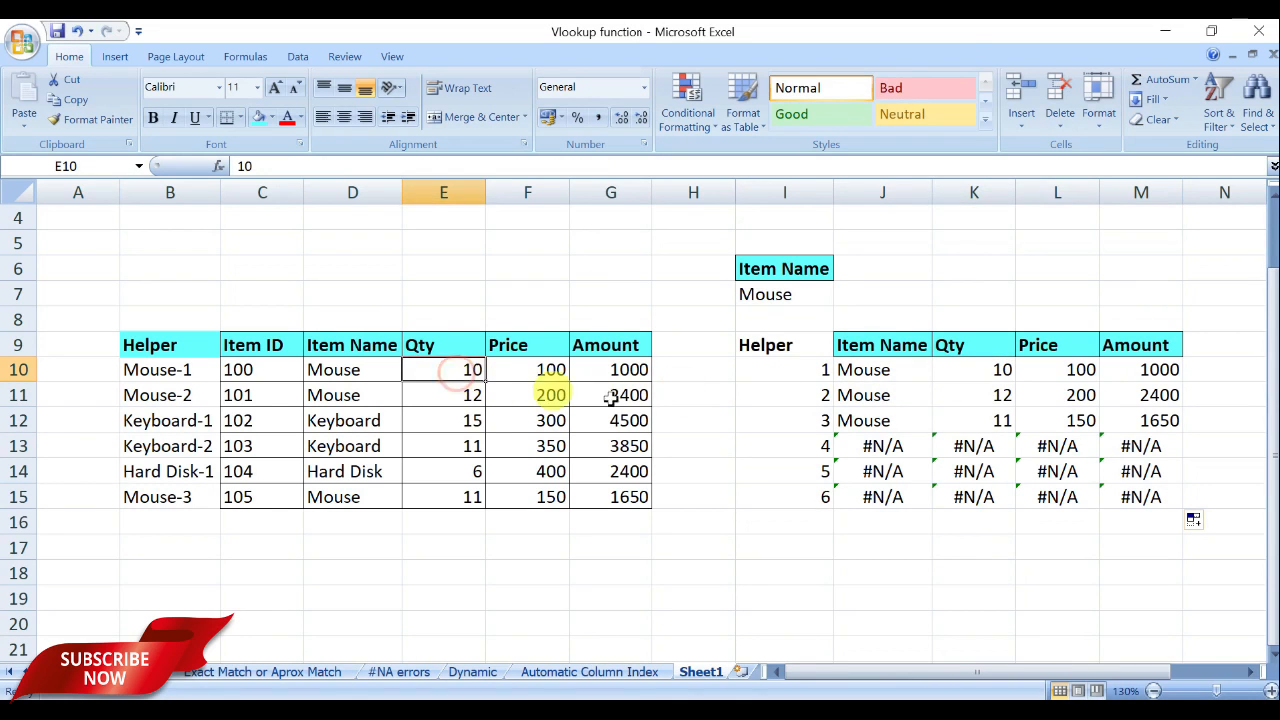
pyautogui.click(885, 395)
pyautogui.click(987, 398)
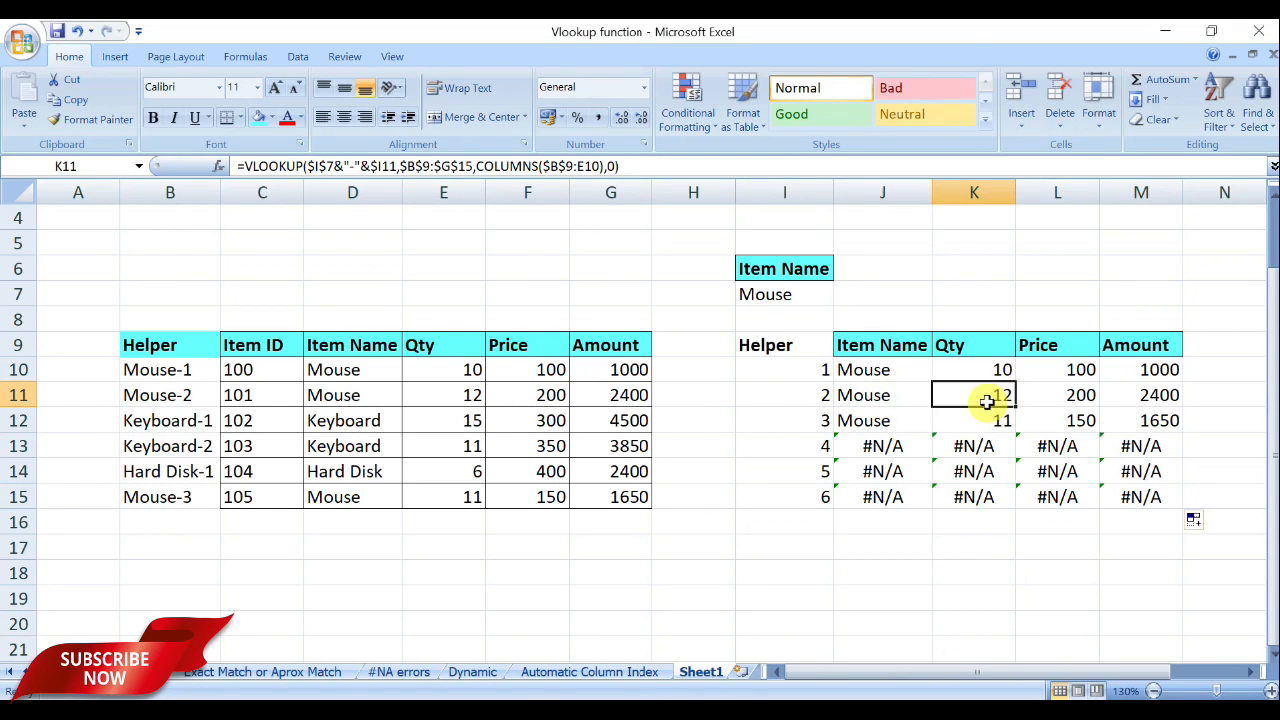
pyautogui.click(345, 398)
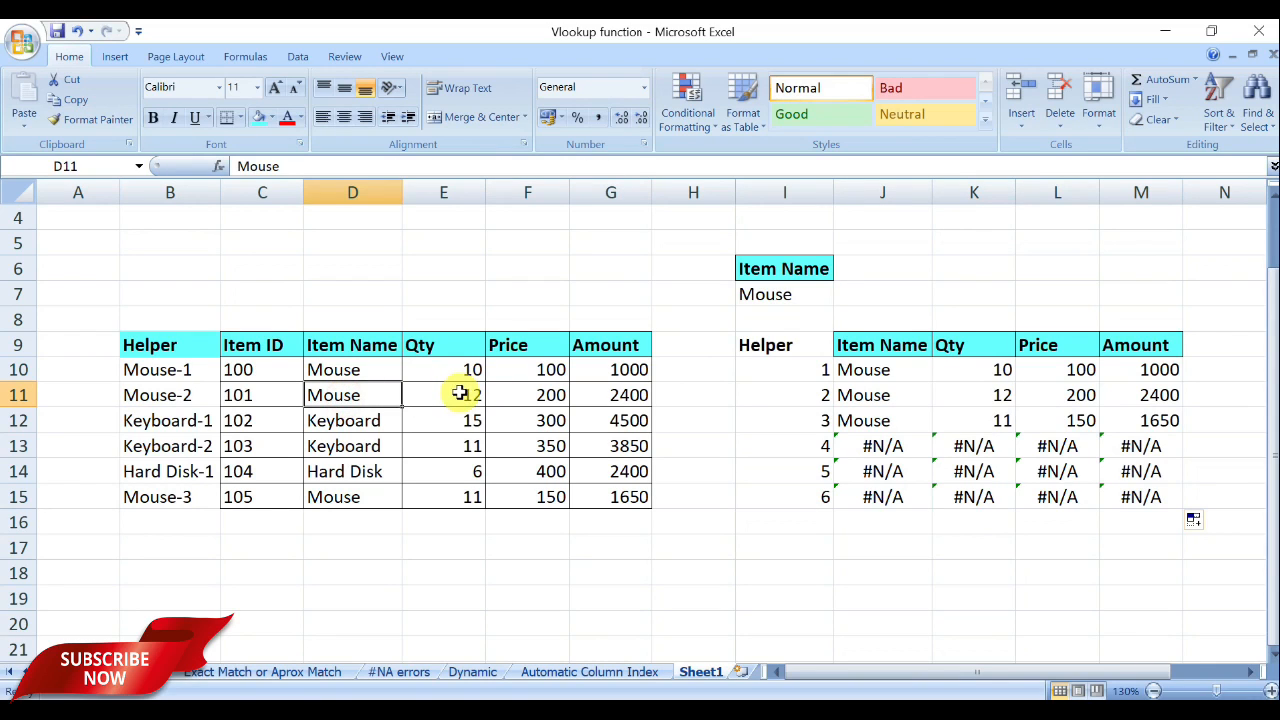
pyautogui.click(460, 394)
pyautogui.click(873, 424)
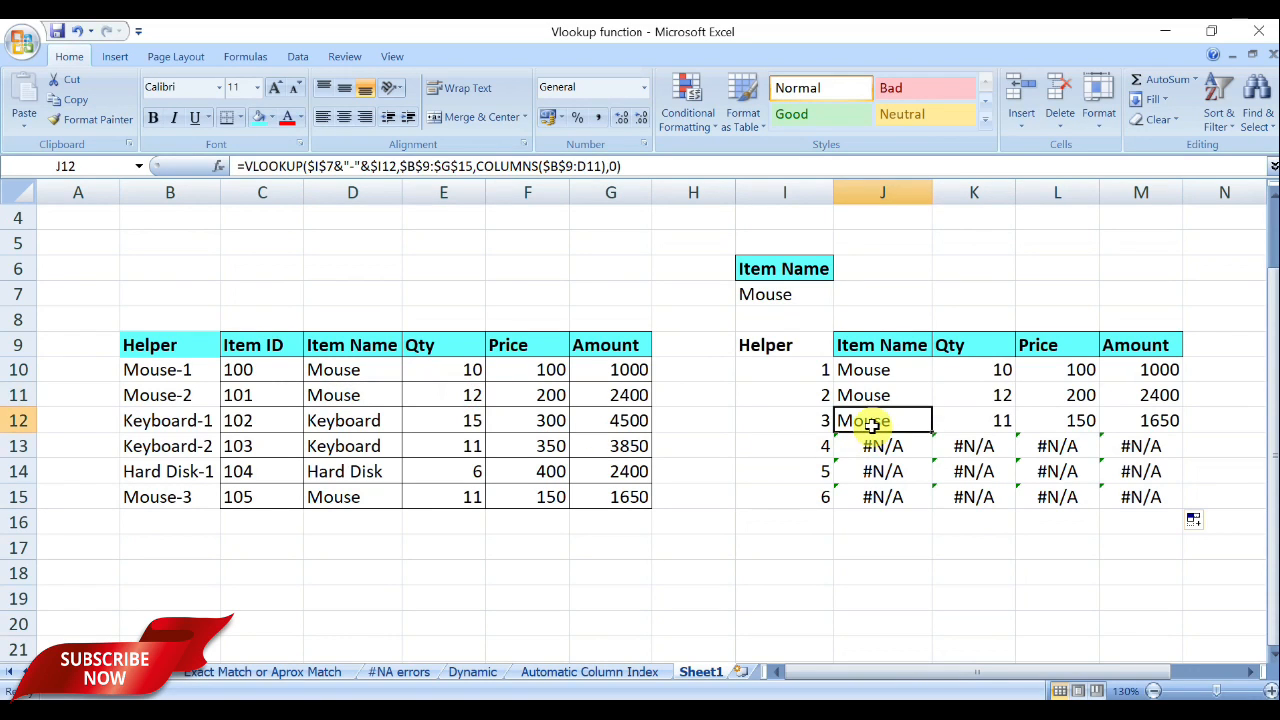
pyautogui.click(982, 424)
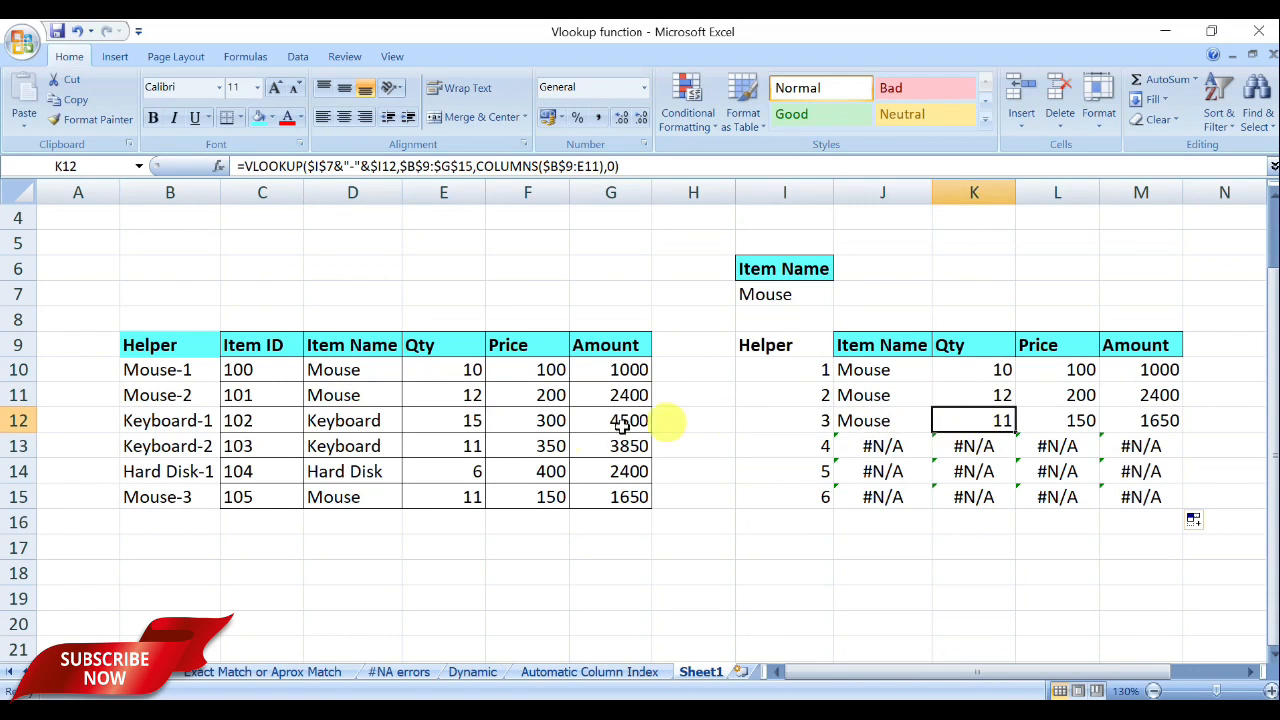
pyautogui.click(338, 497)
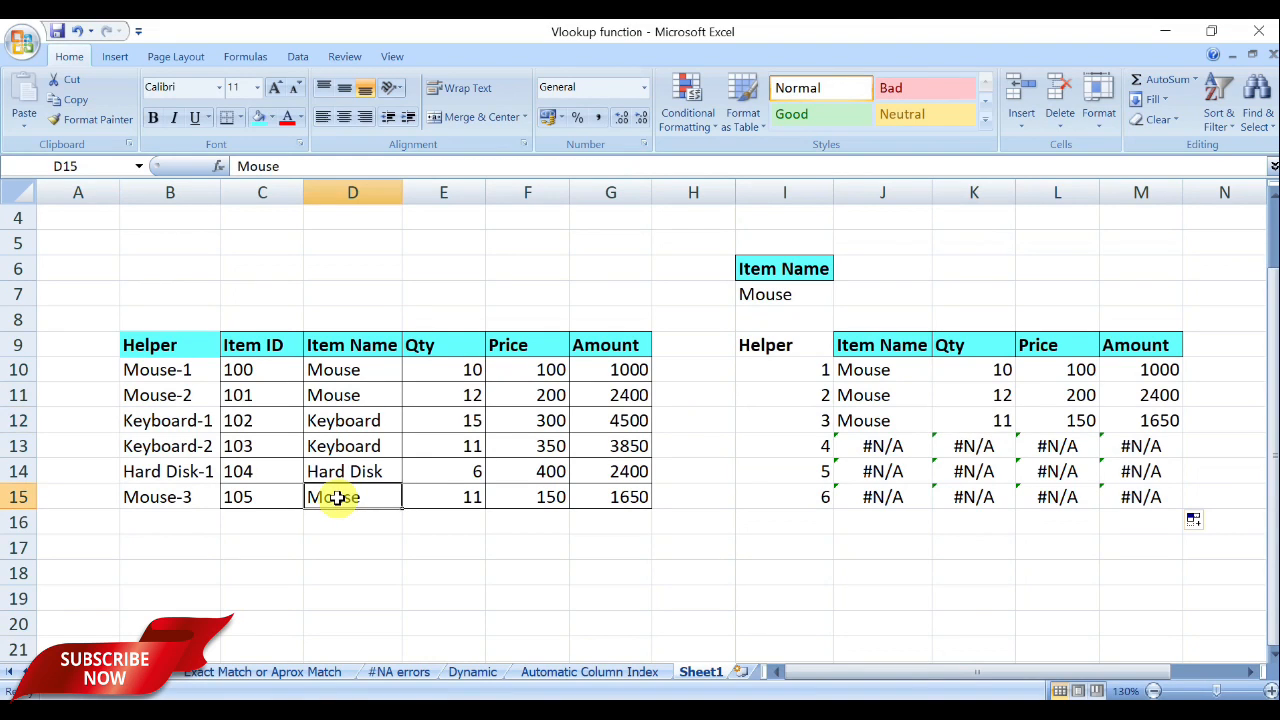
pyautogui.click(452, 497)
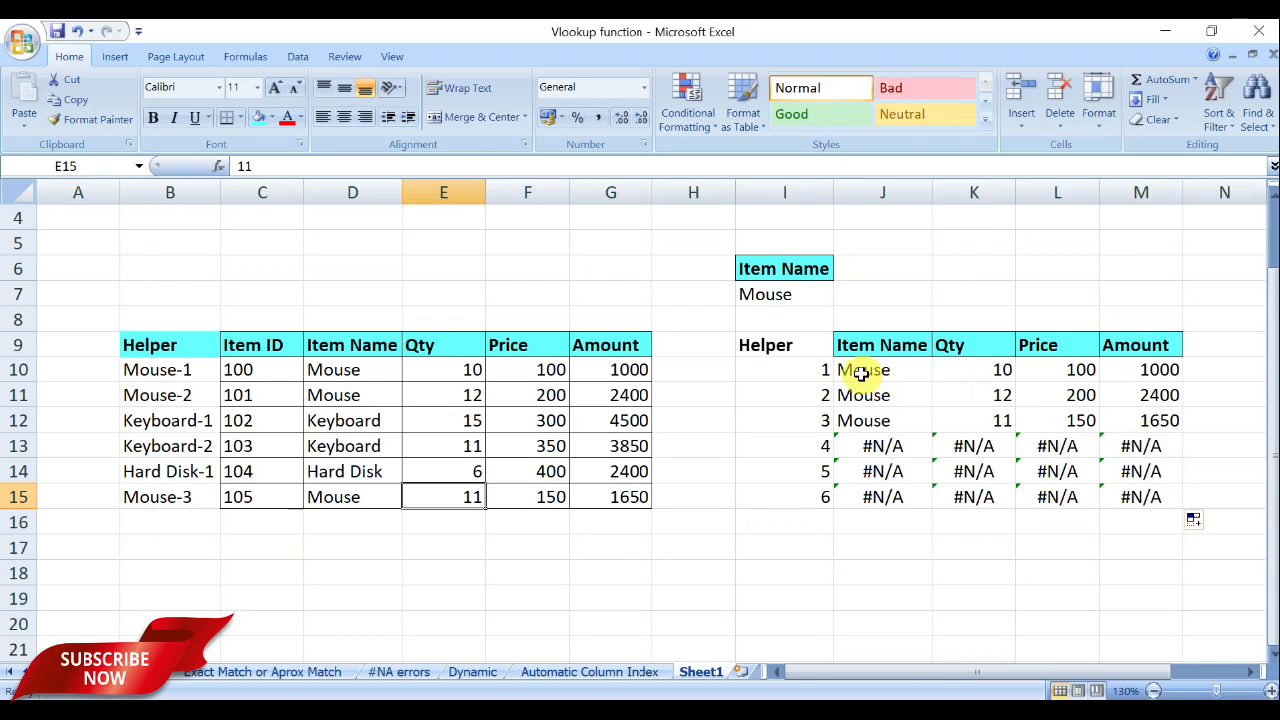
# Clear the lookup results from K10:M15 and J11:J15, keeping only the formula in J10.
pyautogui.moveTo(952, 367); pyautogui.dragTo(1131, 486)
pyautogui.press('Delete')
pyautogui.moveTo(865, 395); pyautogui.dragTo(888, 474)
pyautogui.press('Delete')
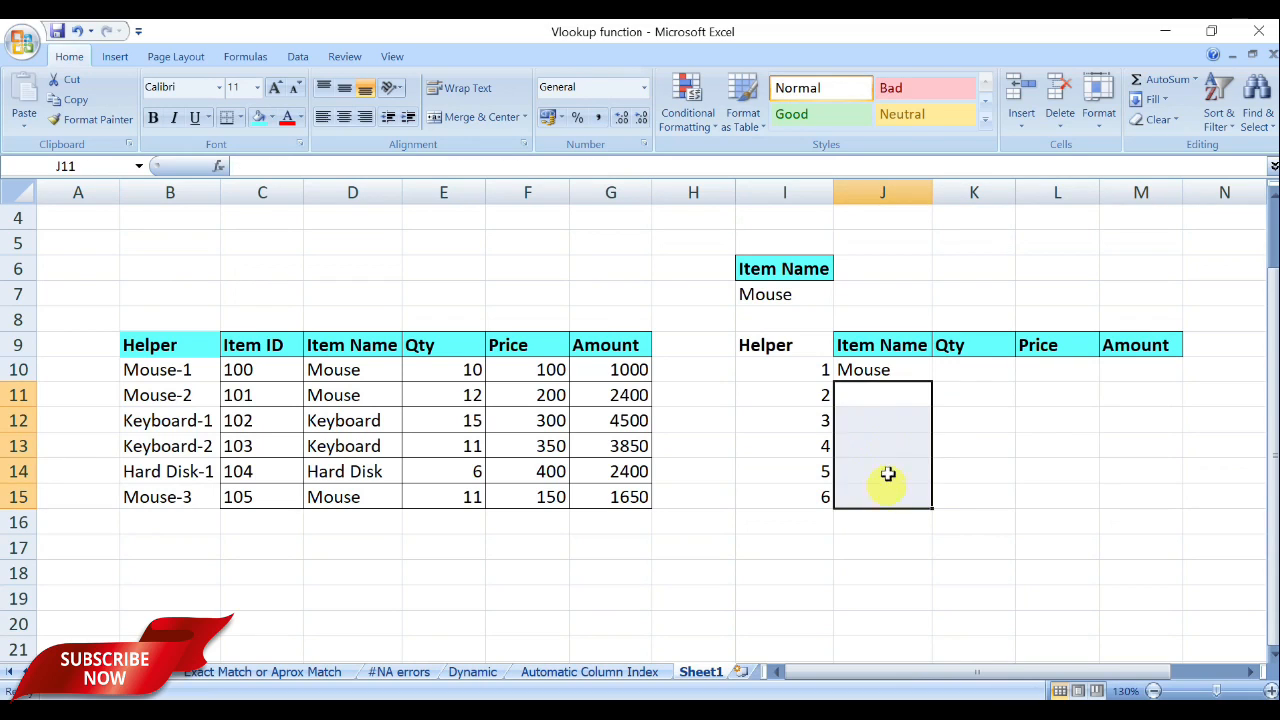
# Wrap the J10 VLOOKUP formula in IFERROR with an empty string "" as the value for errors.
pyautogui.click(896, 372)
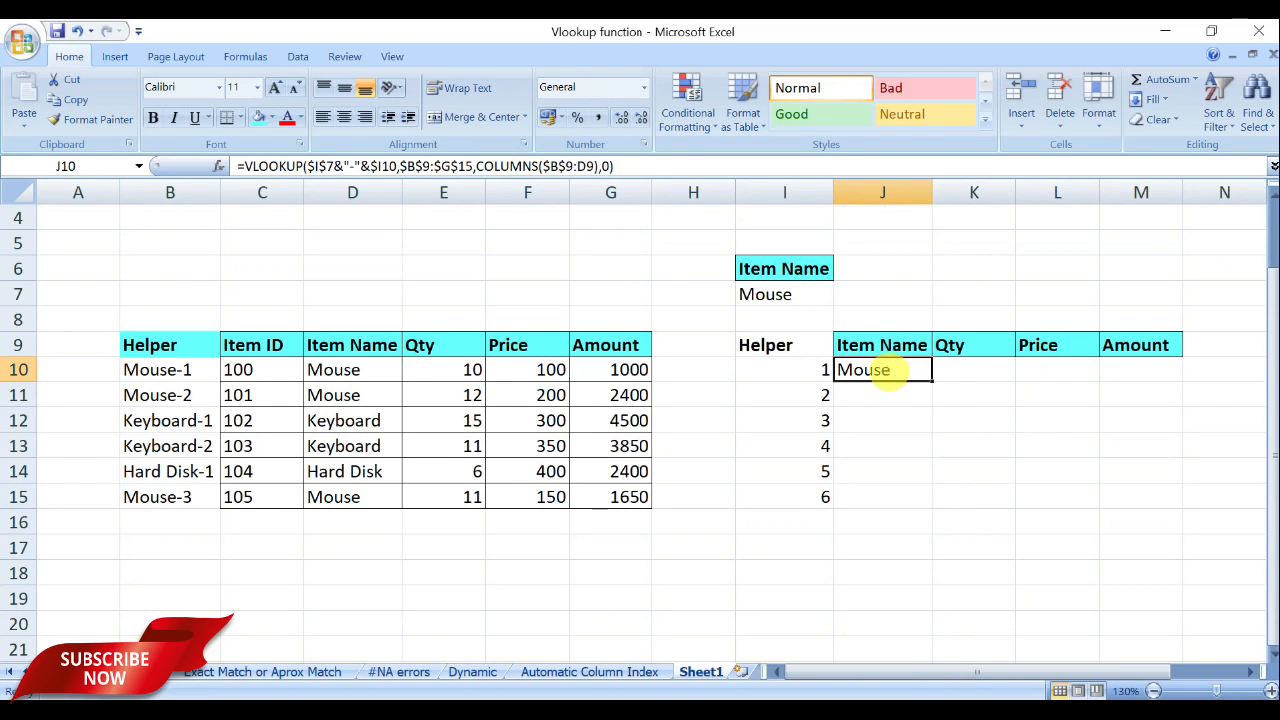
pyautogui.doubleClick(888, 370)
pyautogui.click(848, 370)
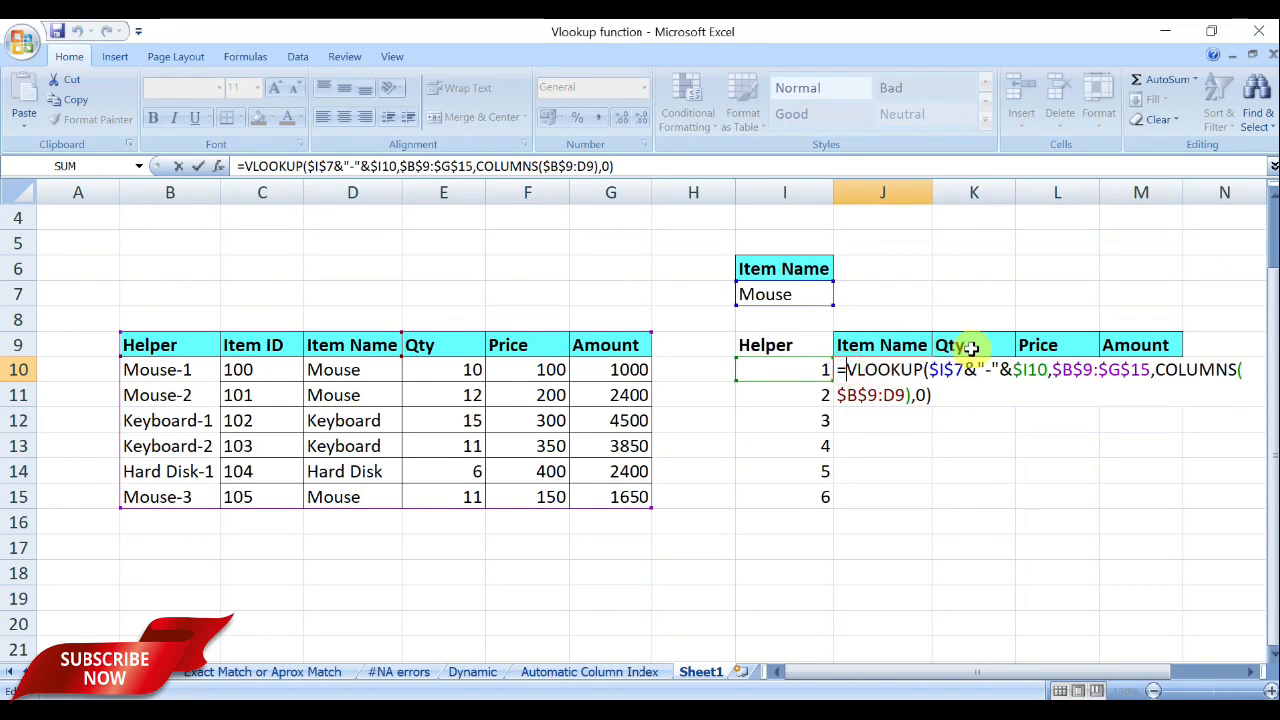
pyautogui.write('ife')
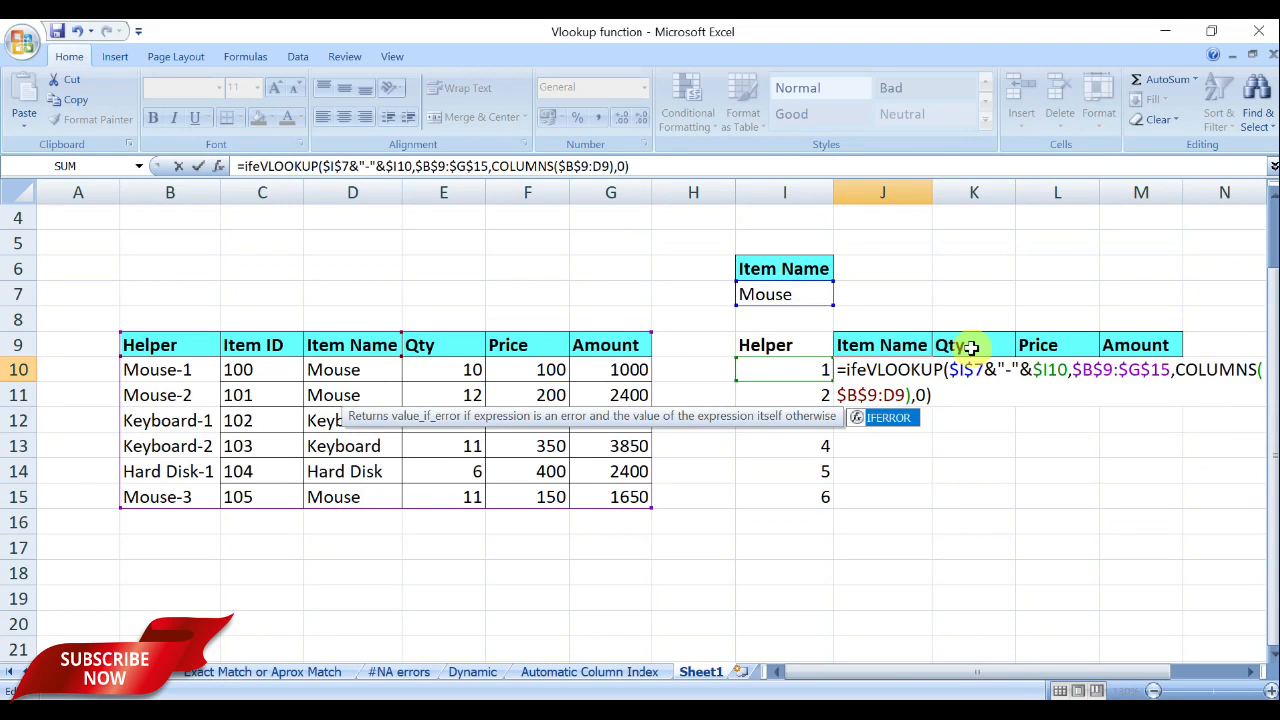
pyautogui.write('rror')
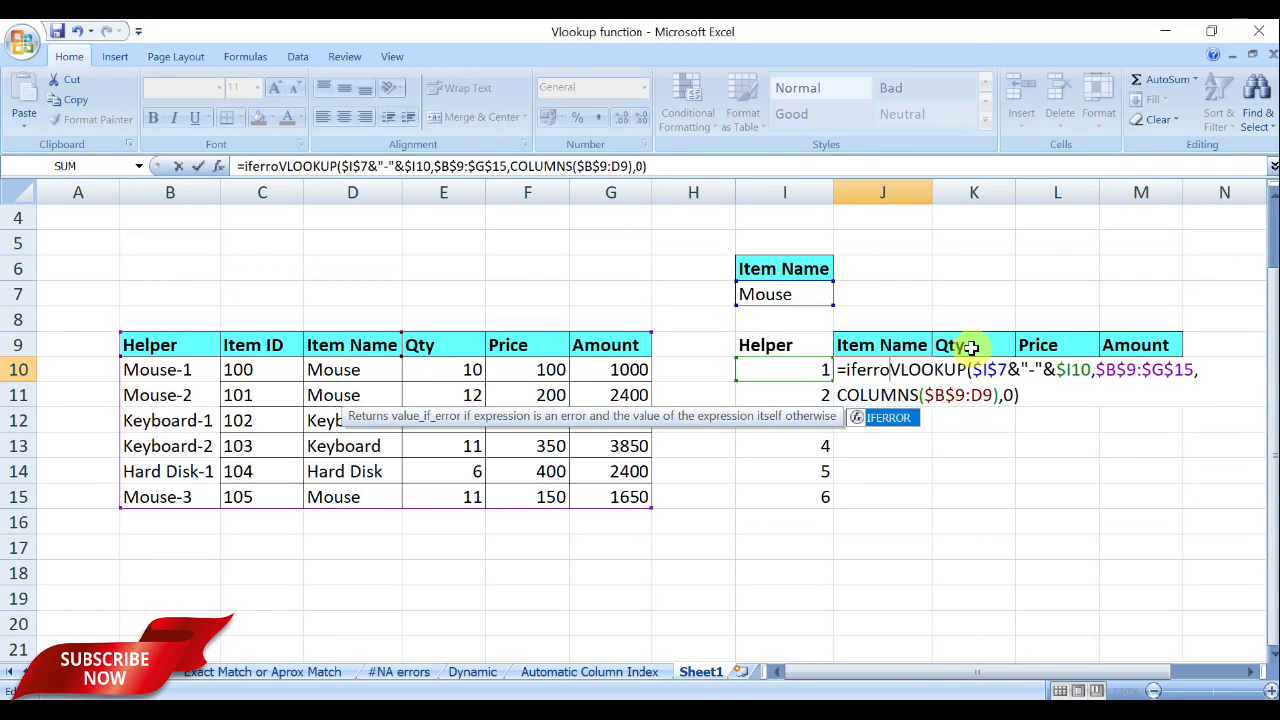
pyautogui.write('(')
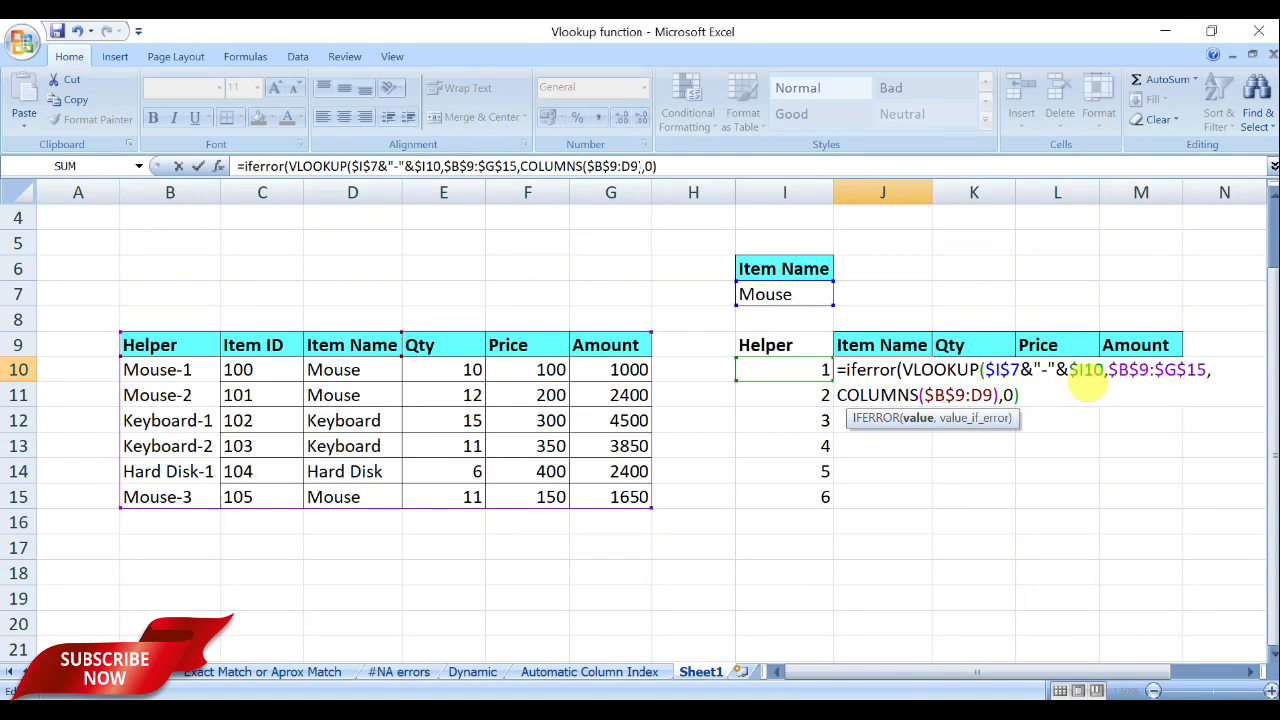
pyautogui.write(',')
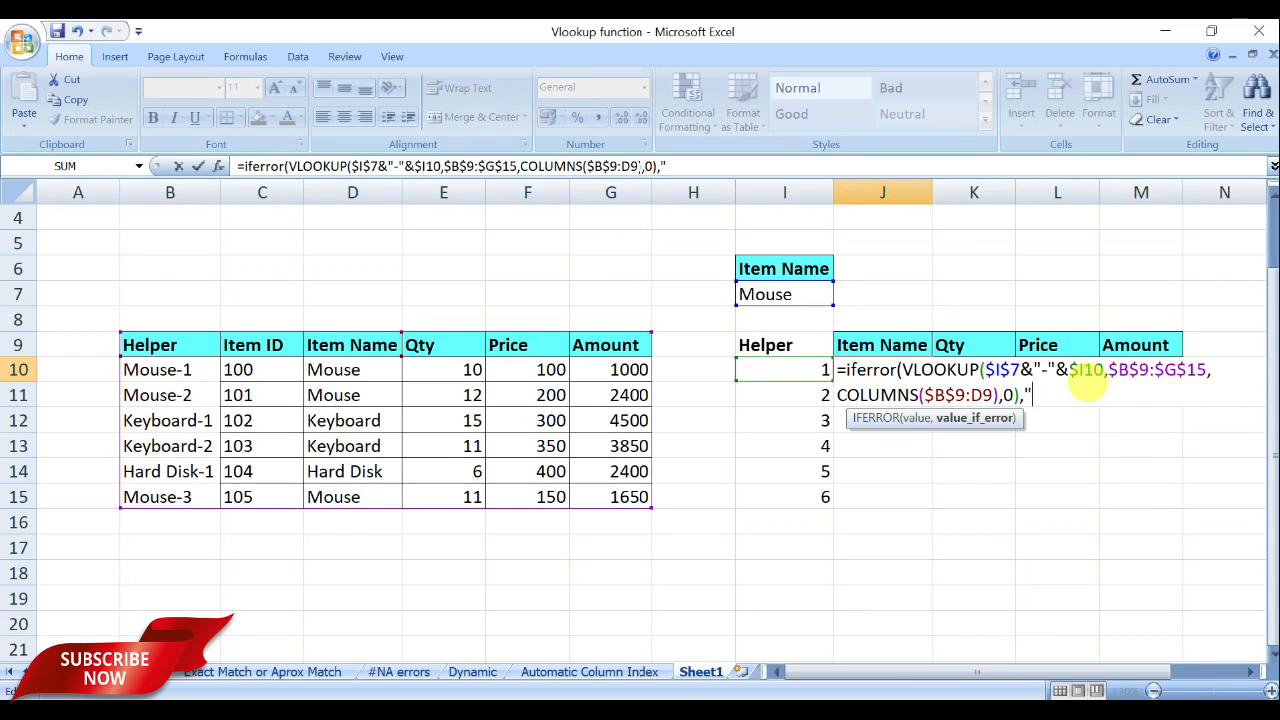
pyautogui.write('"")')
pyautogui.press('Return')
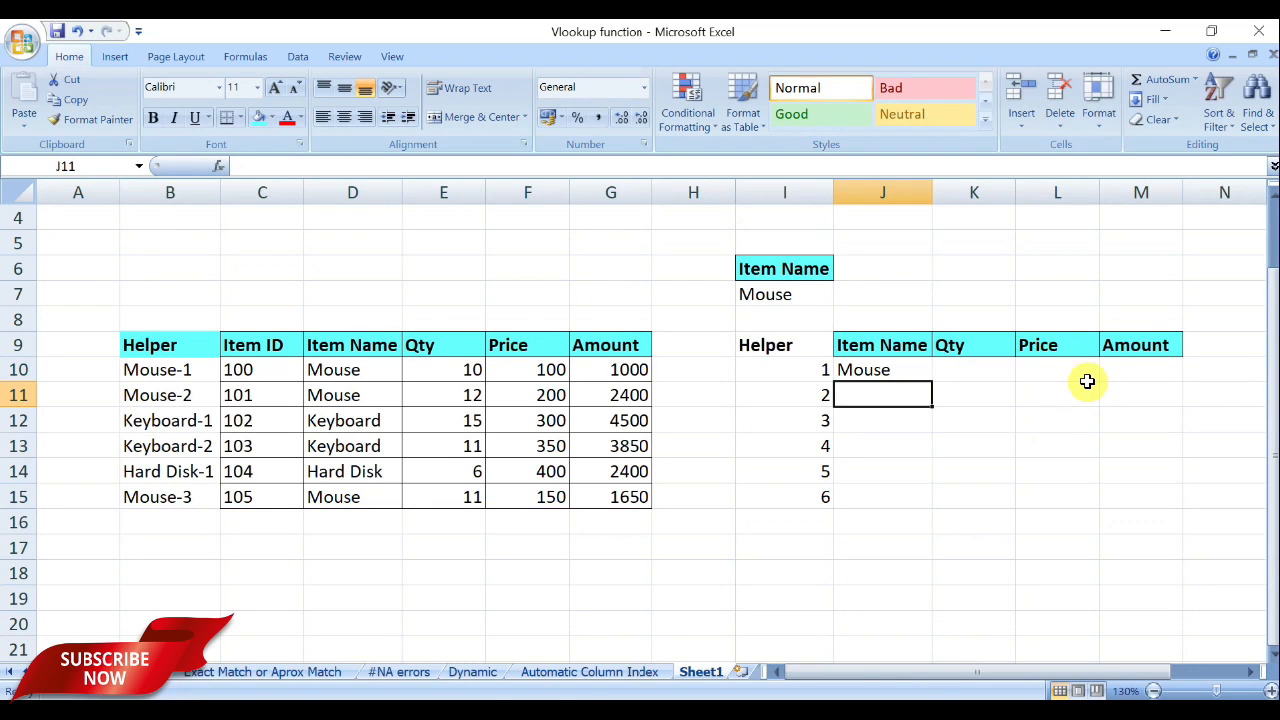
# Fill the IFERROR formula from J10 across to column M and down through row 15.
pyautogui.click(906, 369)
pyautogui.moveTo(930, 380); pyautogui.dragTo(1189, 503)
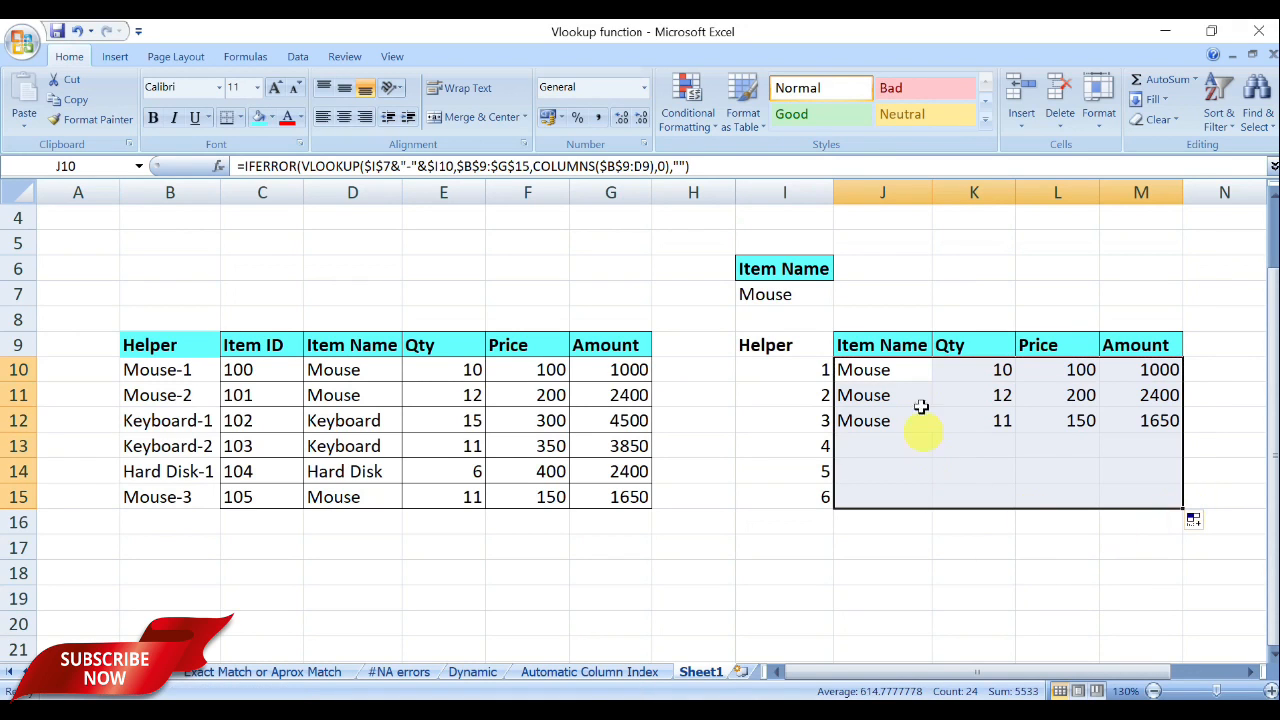
pyautogui.click(908, 368)
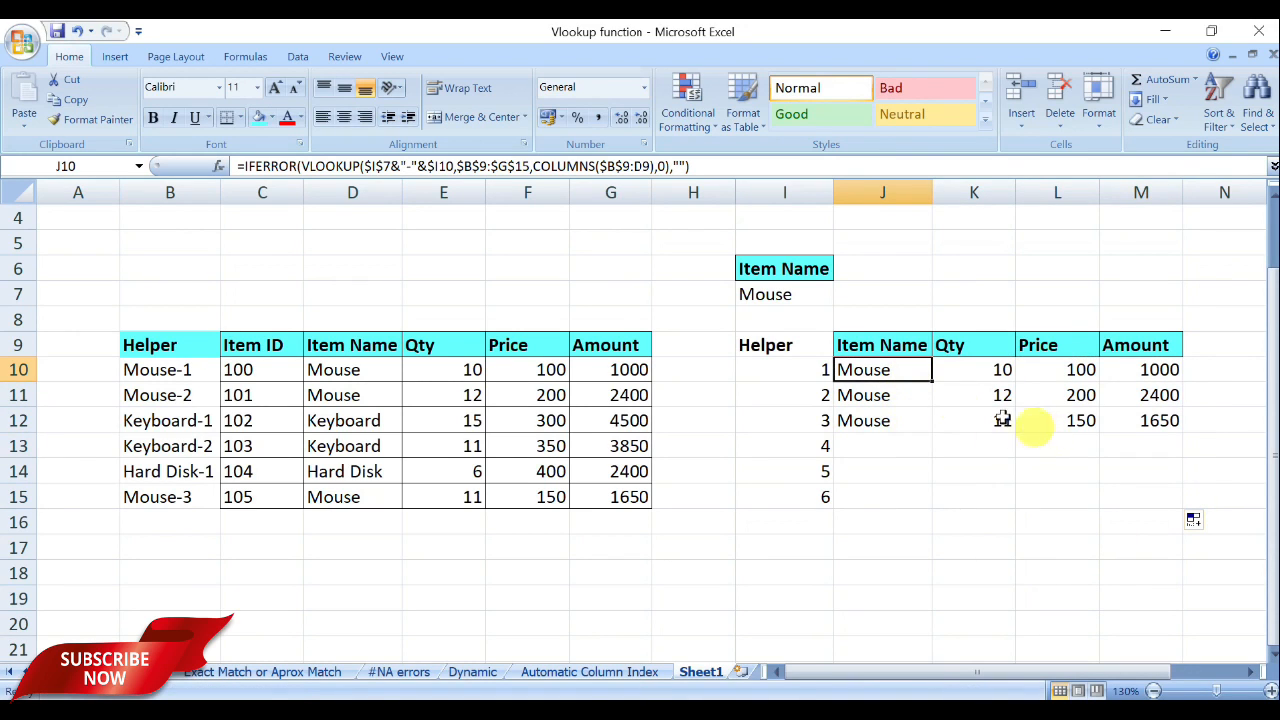
# Change the lookup item name in I7 to Keyboard.
pyautogui.click(789, 296)
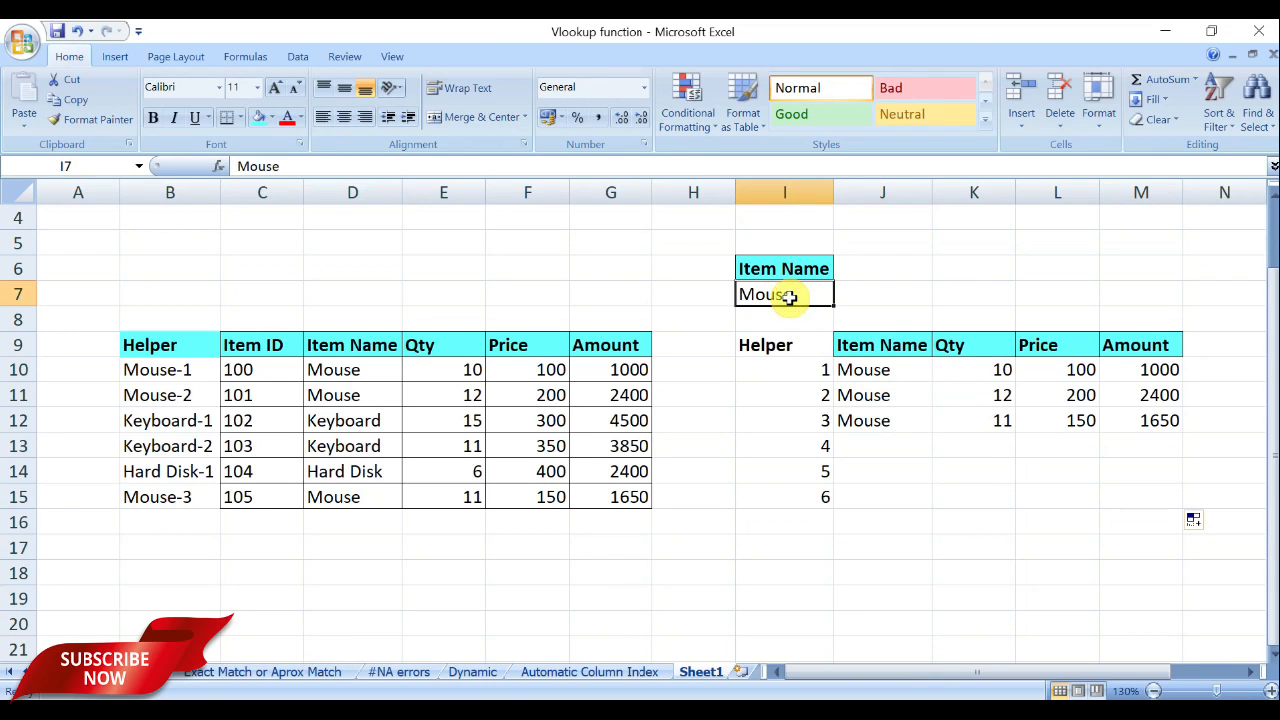
pyautogui.write('Key')
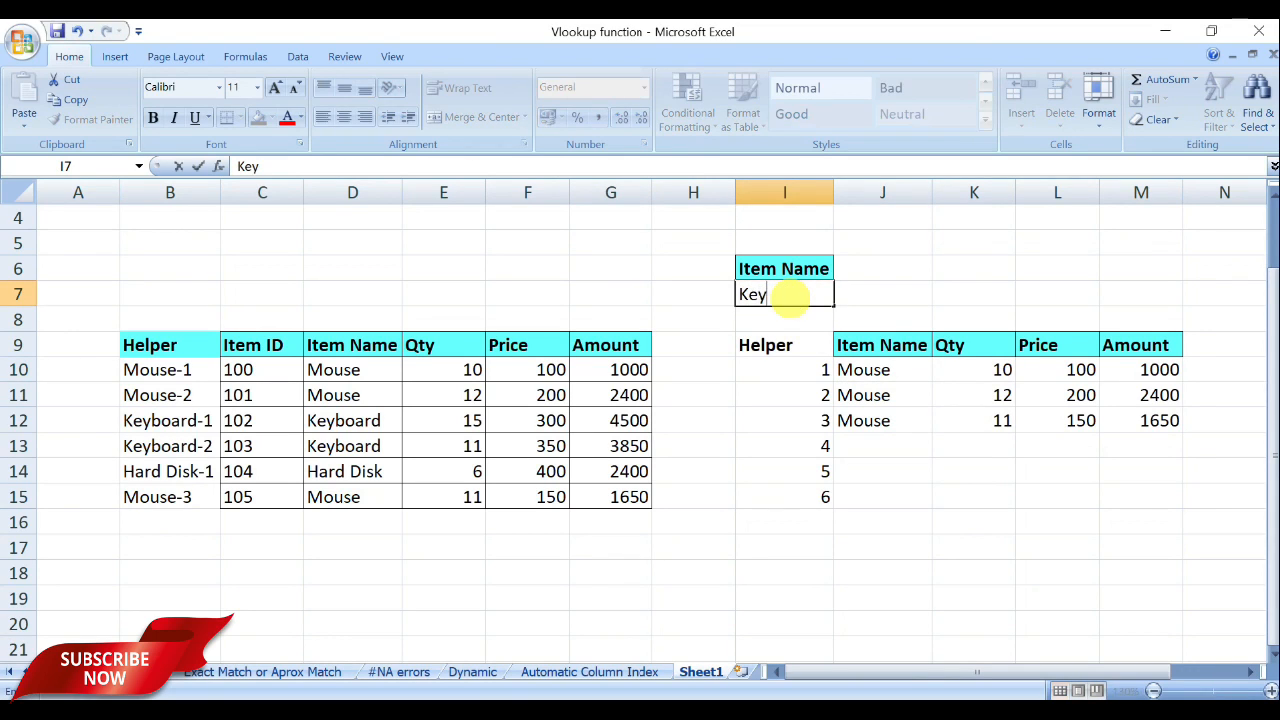
pyautogui.write('board')
pyautogui.press('Return')
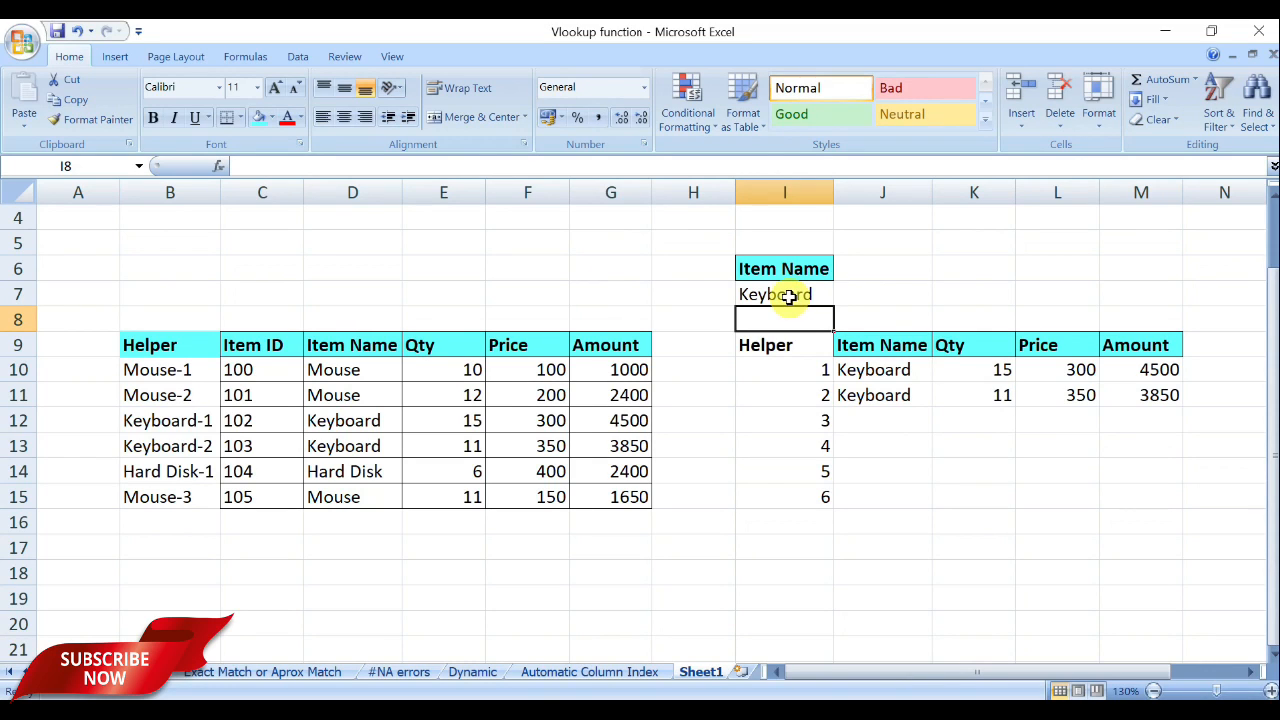
# Change the lookup item name in I7 to Hard Disk.
pyautogui.click(789, 296)
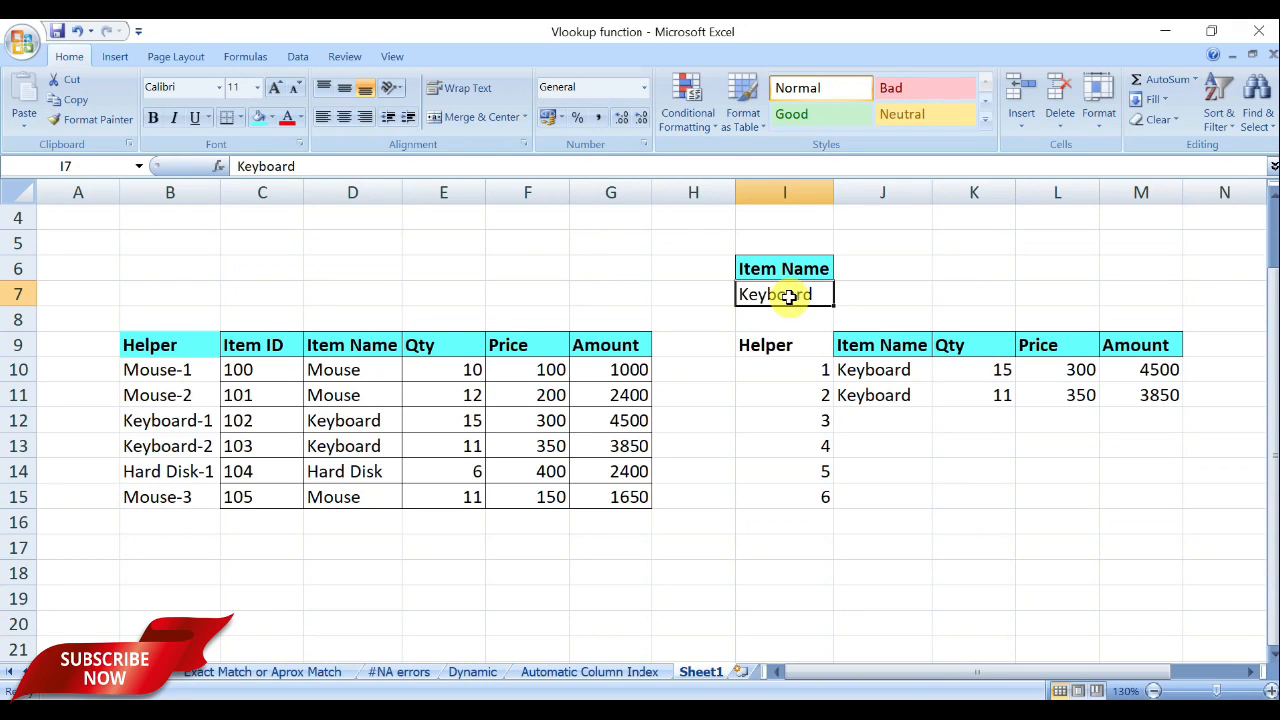
pyautogui.write('Hard Disk')
pyautogui.press('Return')
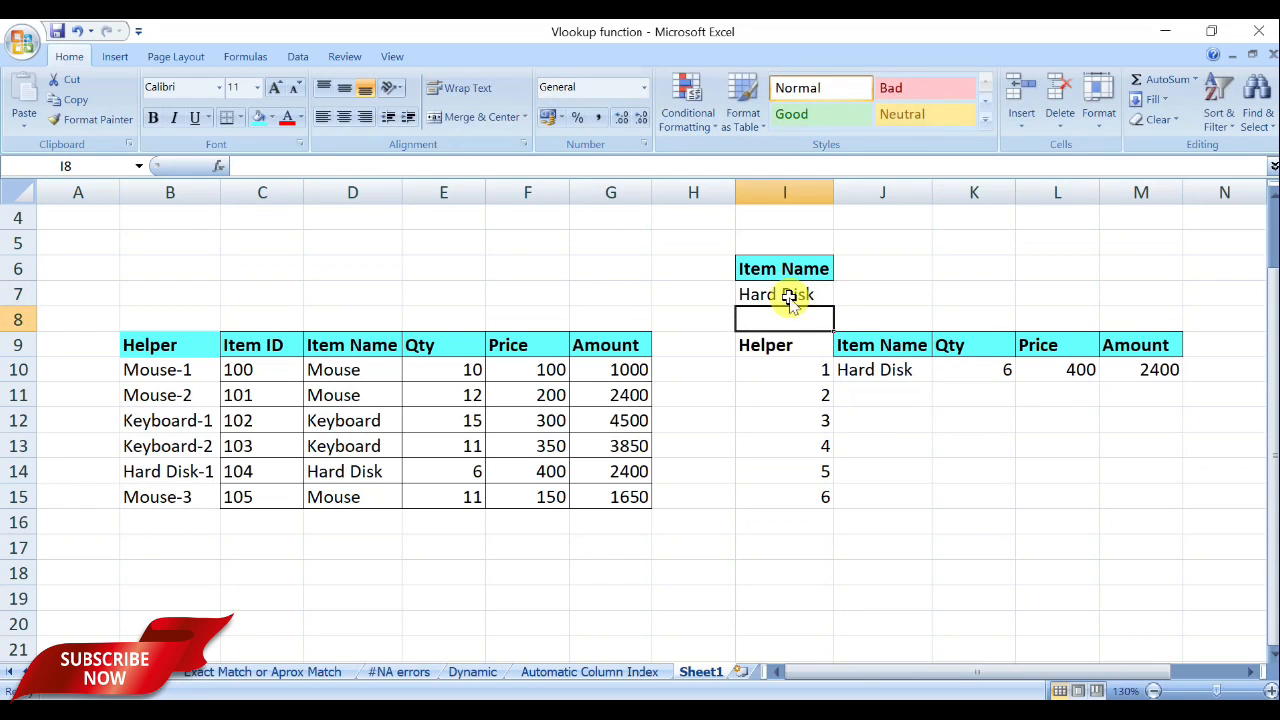
# Set the lookup item name in I7 to Mouse and review the formula in J10.
pyautogui.click(789, 296)
pyautogui.write('Mouse')
pyautogui.press('BackSpace')
pyautogui.press('BackSpace')
pyautogui.write('se')
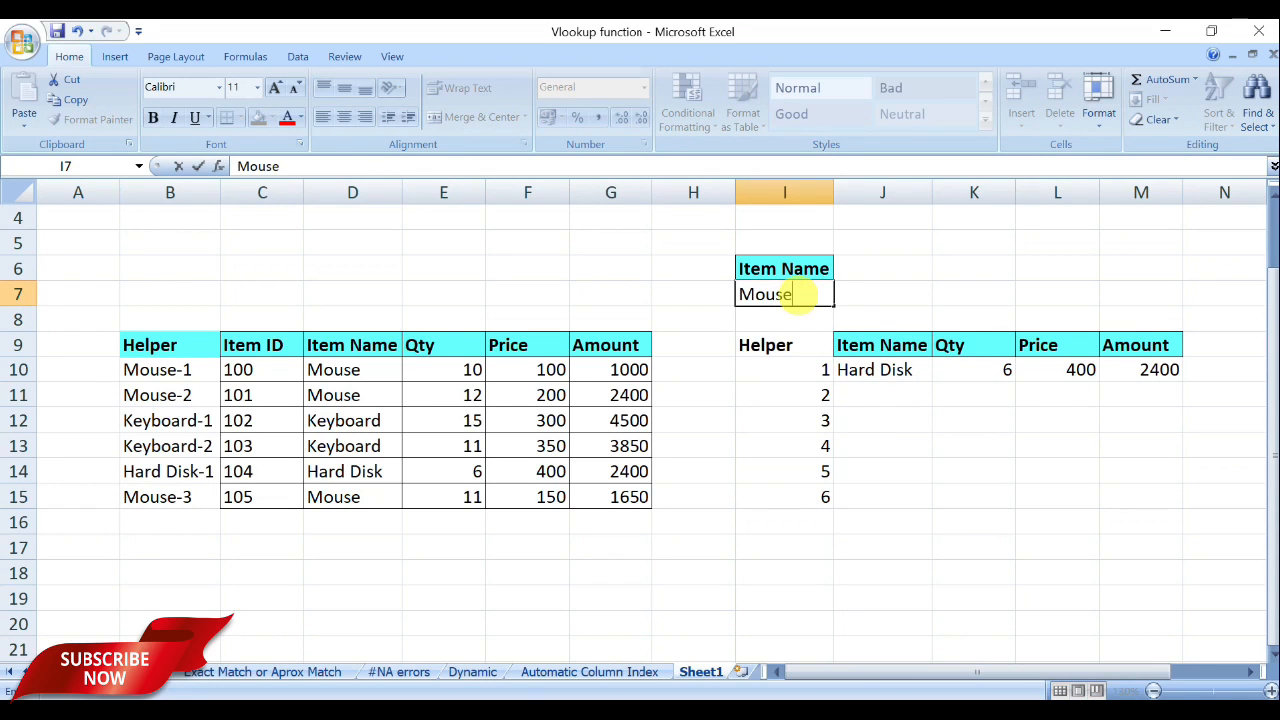
pyautogui.press('Return')
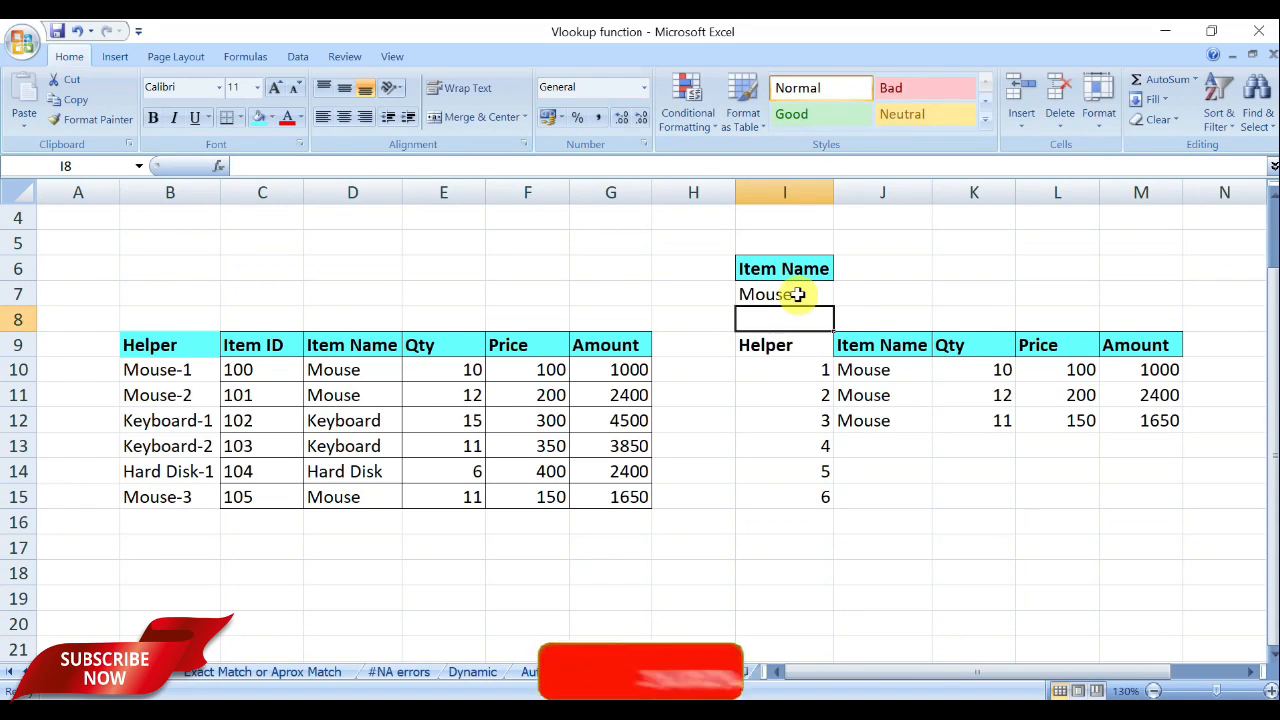
pyautogui.click(866, 375)
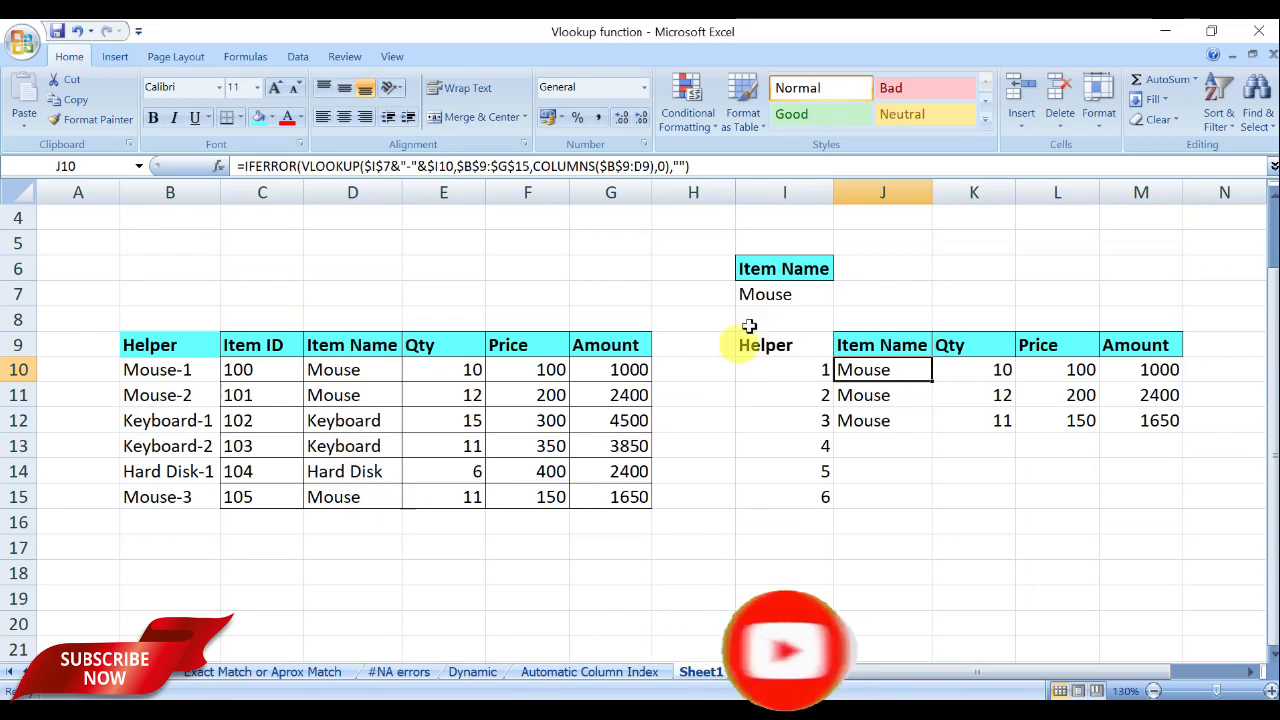
pyautogui.click(786, 292)
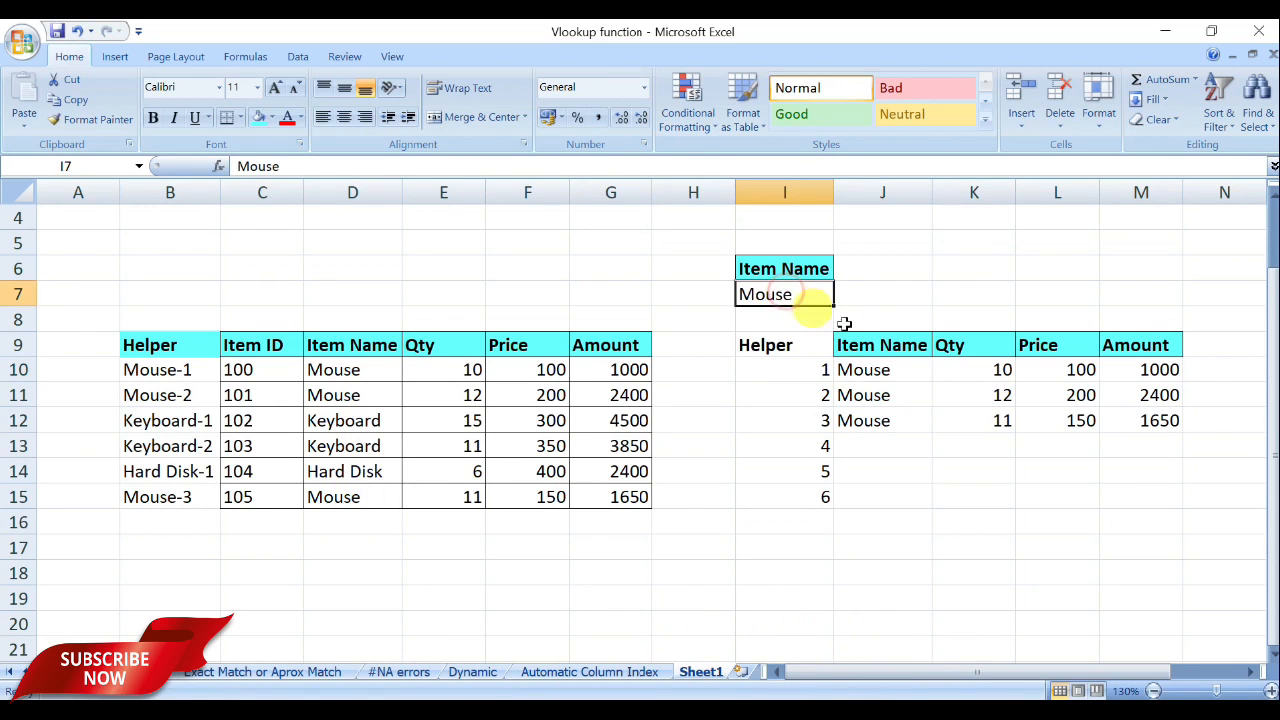
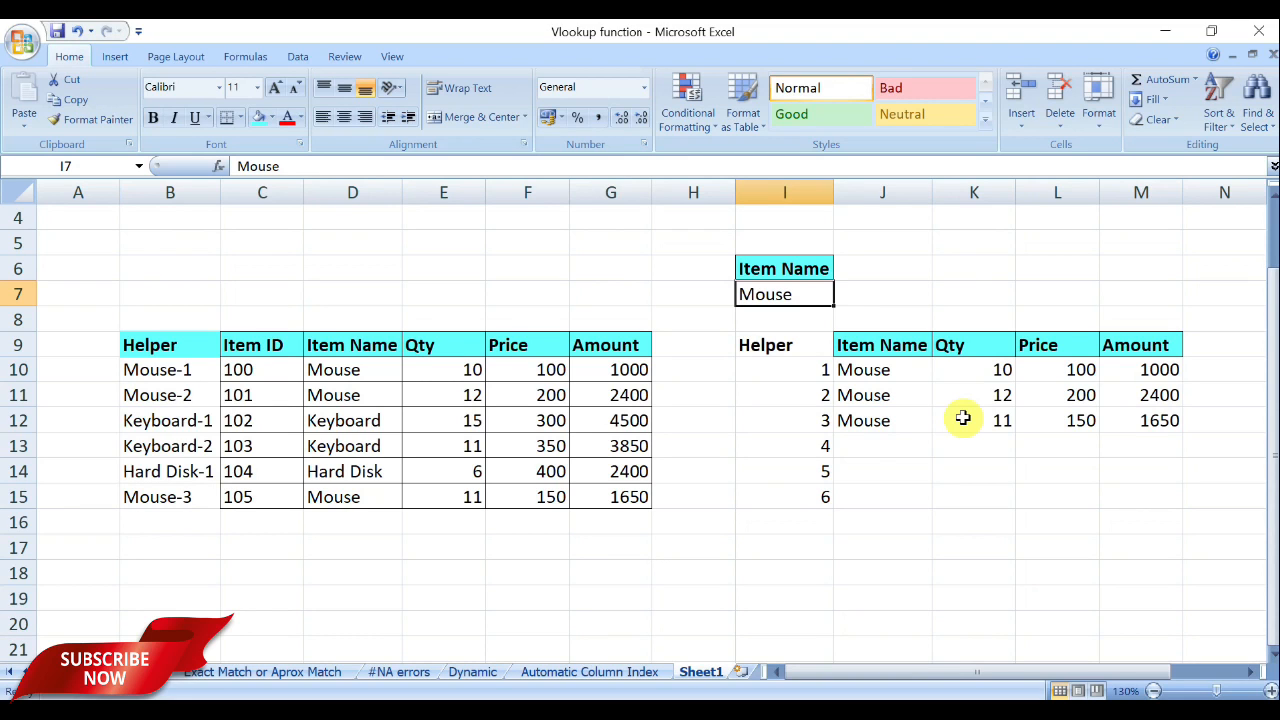
# Copy the item table C9:G15, without its helper column, into a new worksheet starting at B7.
pyautogui.moveTo(250, 345); pyautogui.dragTo(596, 493)
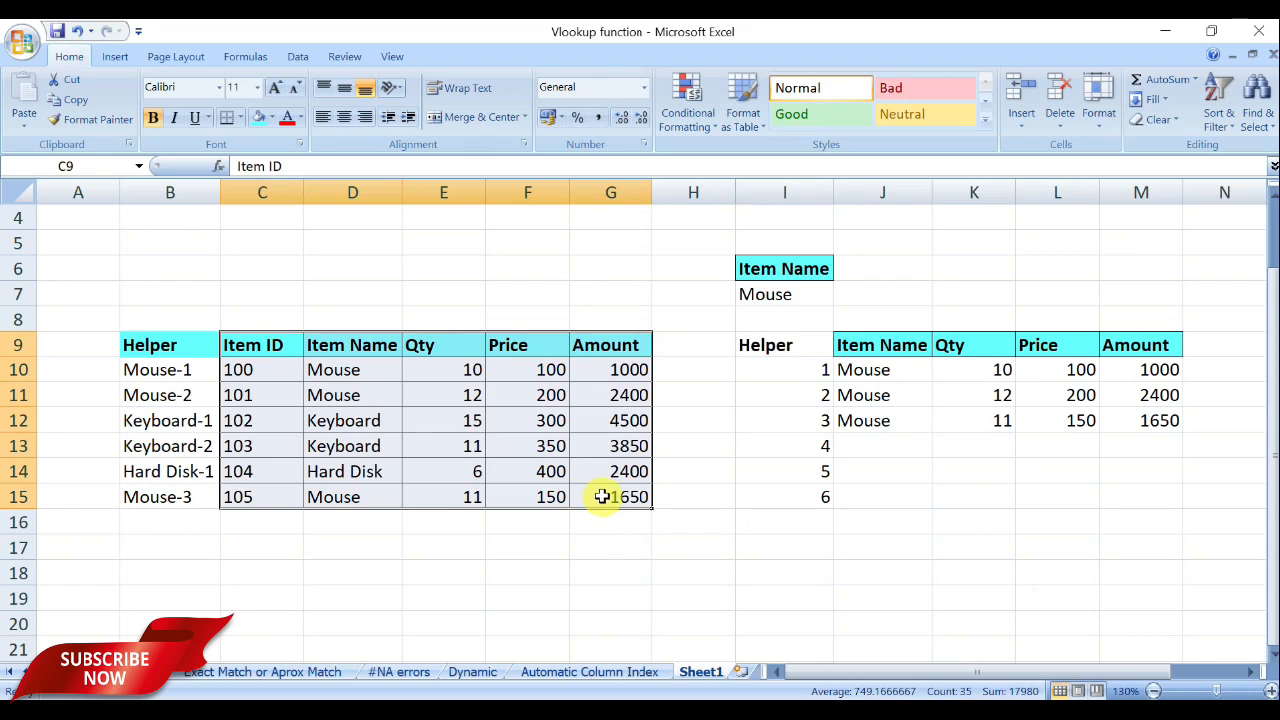
pyautogui.hotkey('ctrl', 'c')
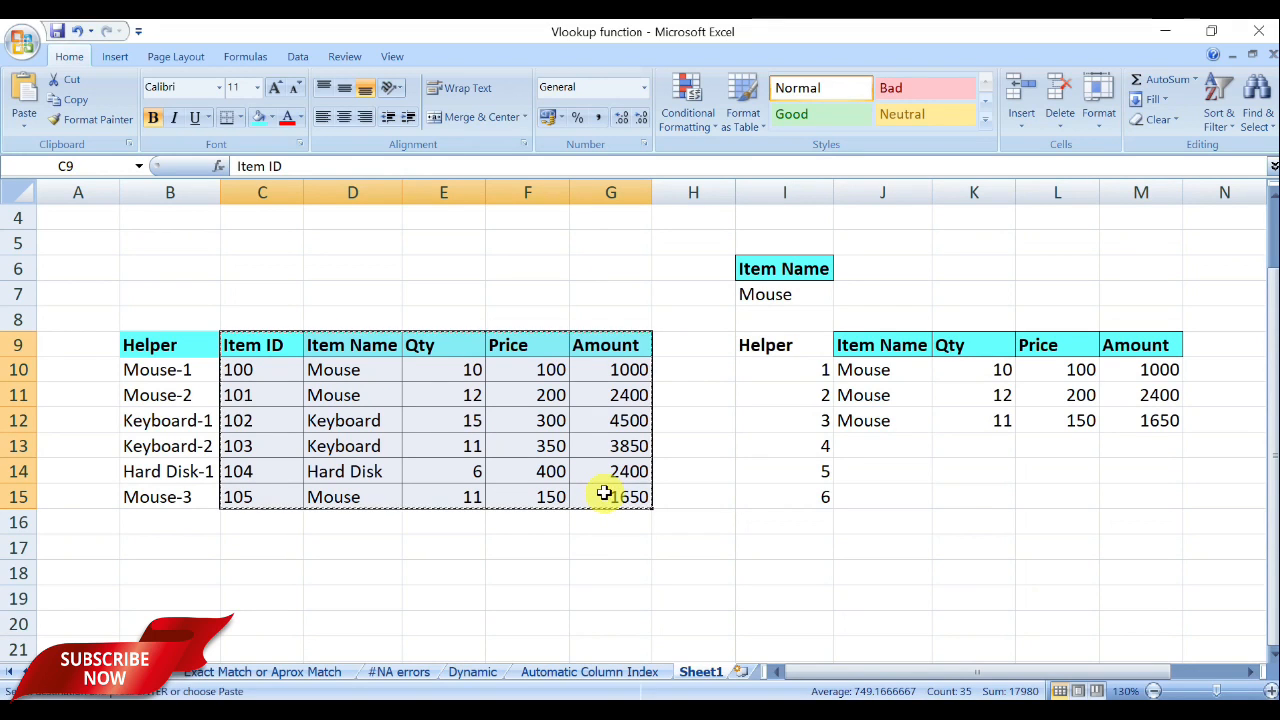
pyautogui.click(739, 671)
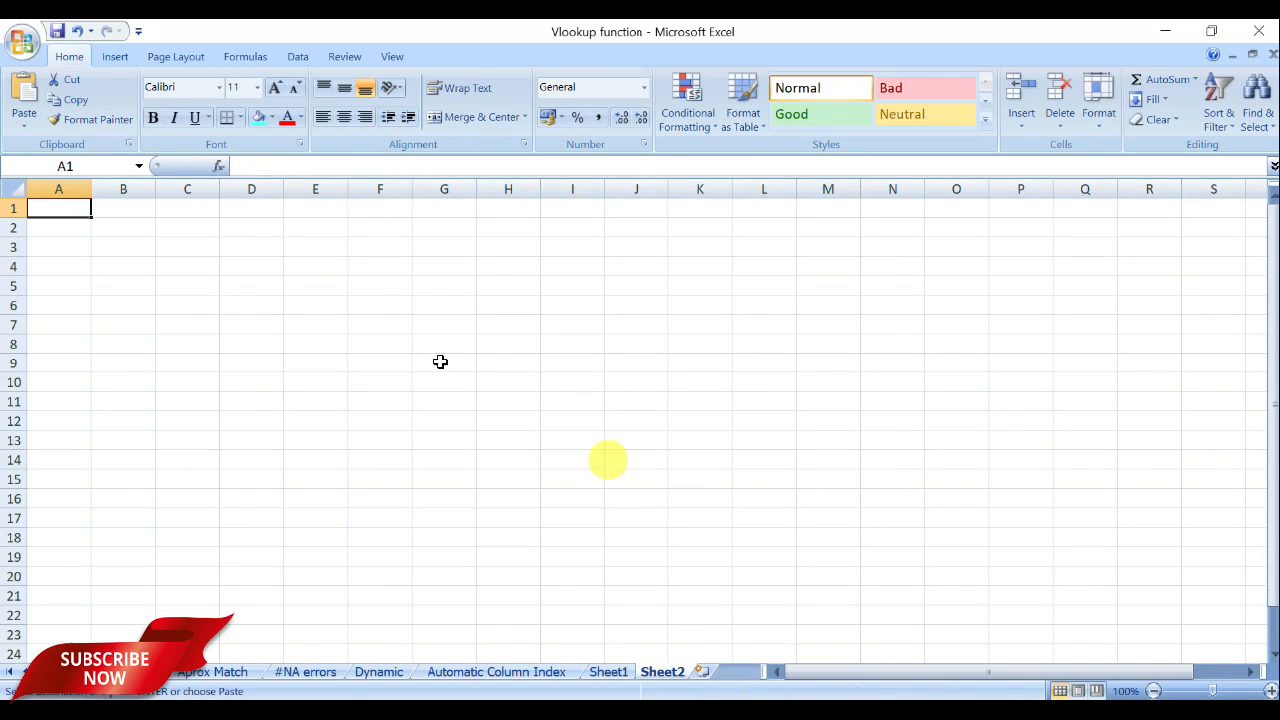
pyautogui.click(143, 326)
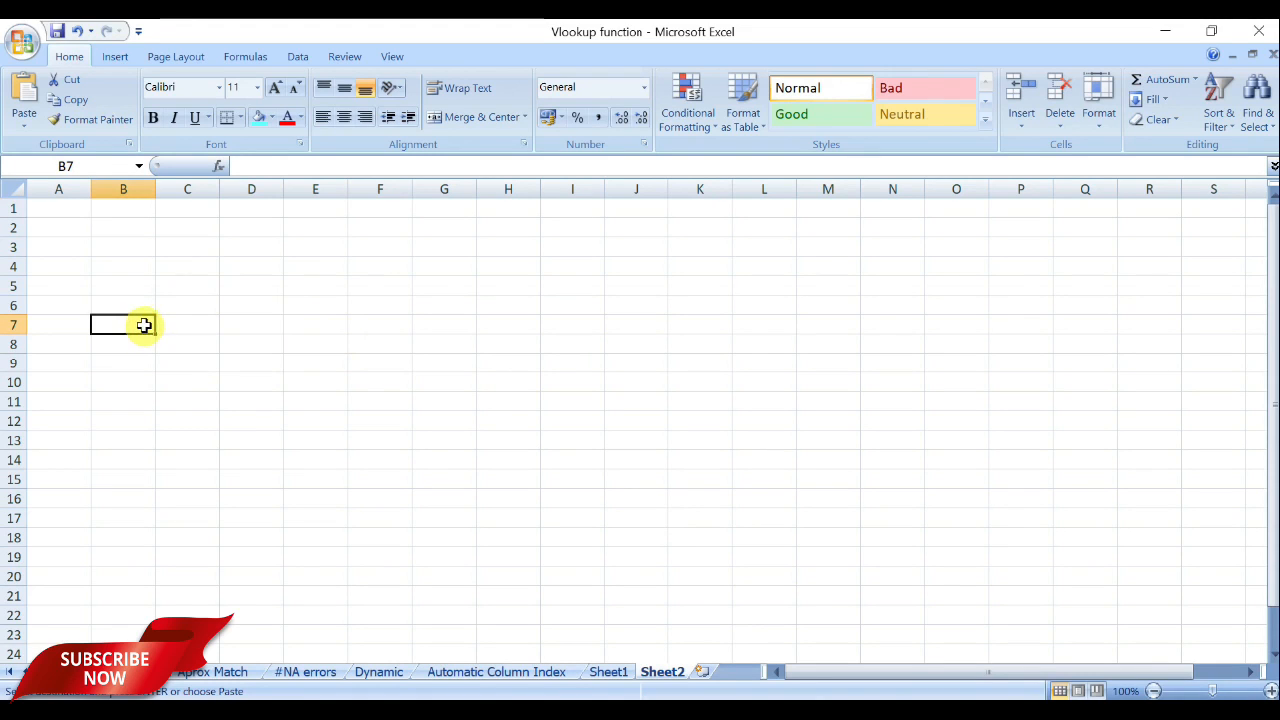
pyautogui.hotkey('ctrl', 'v')
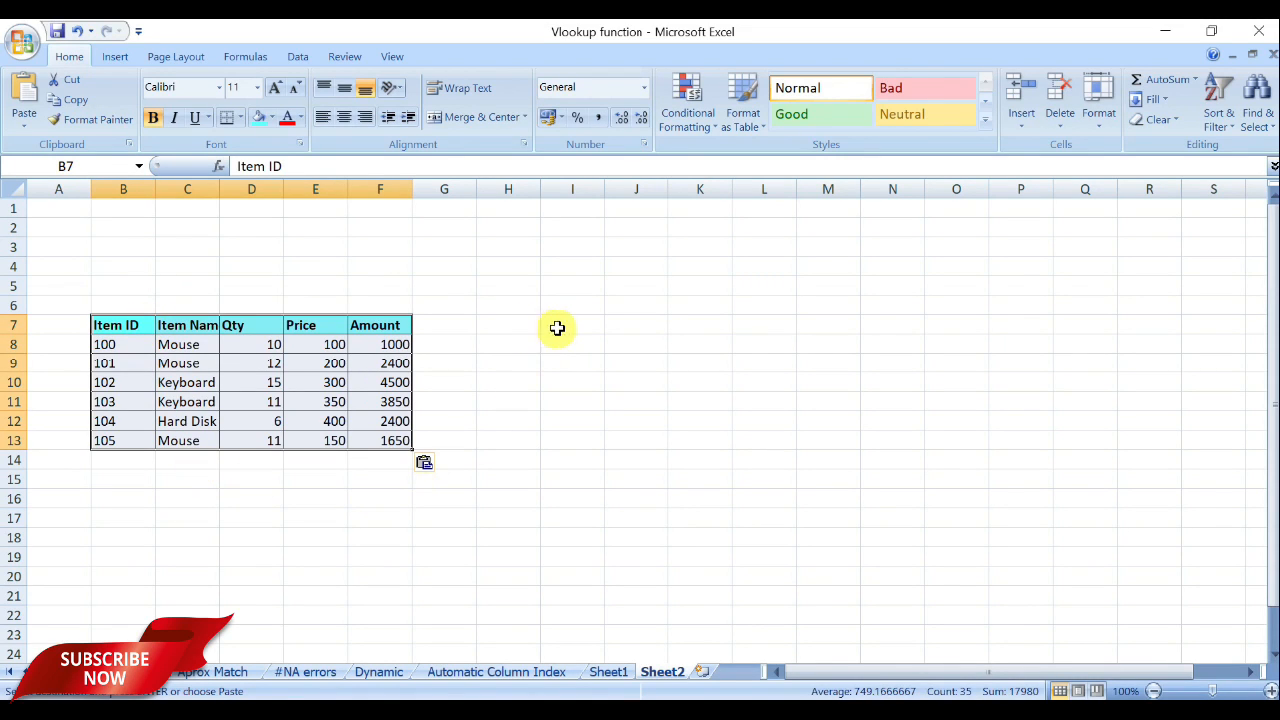
# Paste a second copy of the item table below the first, starting at B16.
pyautogui.click(113, 500)
pyautogui.hotkey('ctrl', 'v')
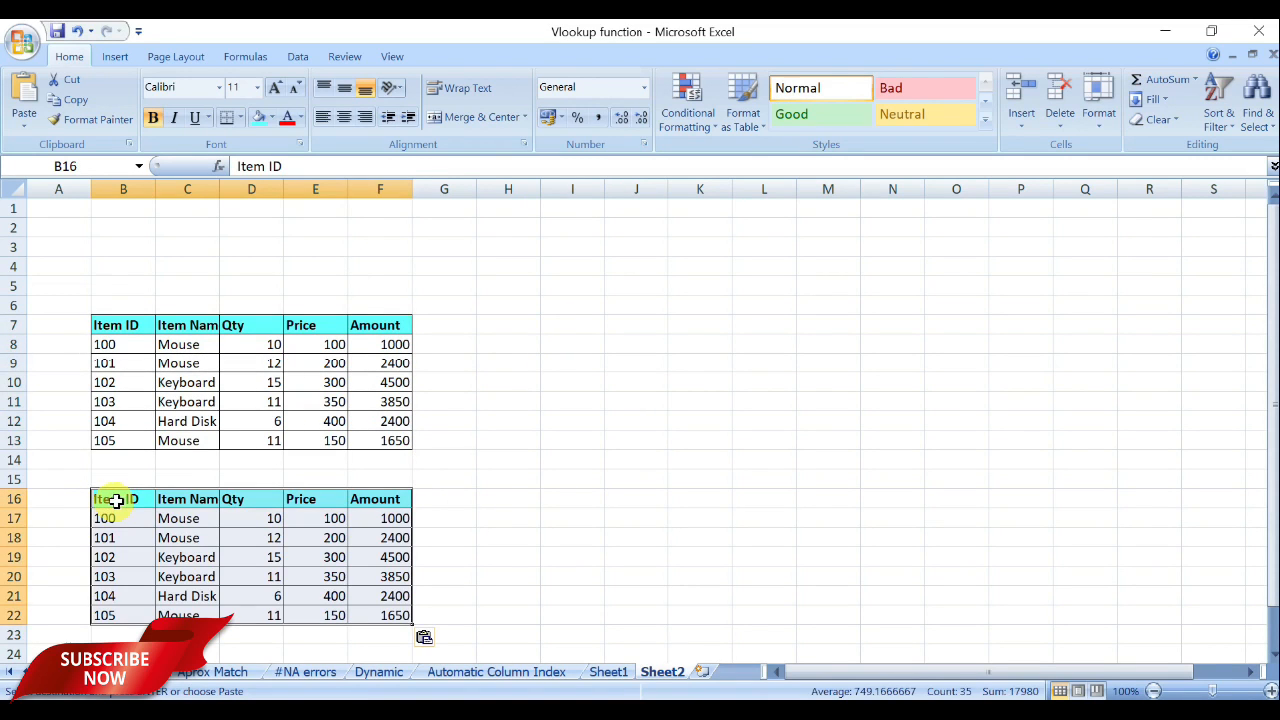
pyautogui.click(140, 521)
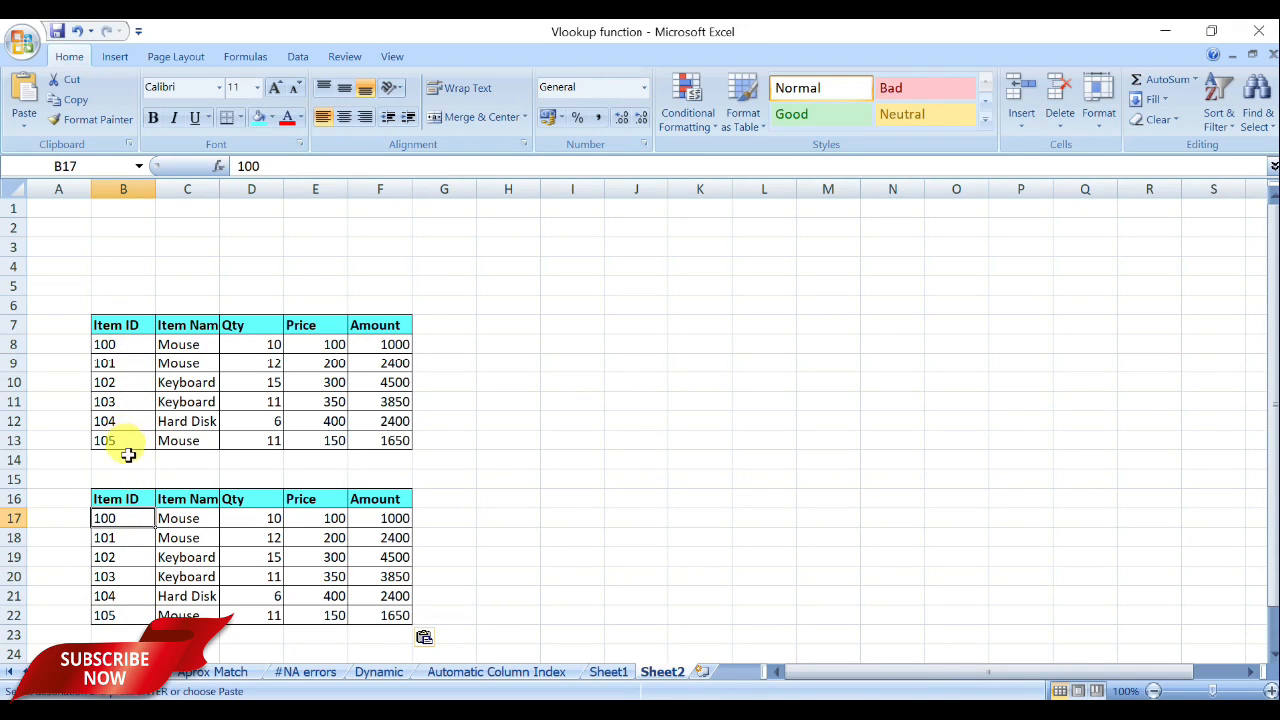
# Renumber the item IDs in the second table, B17:B22, consecutively from 106 to 111.
pyautogui.write('1')
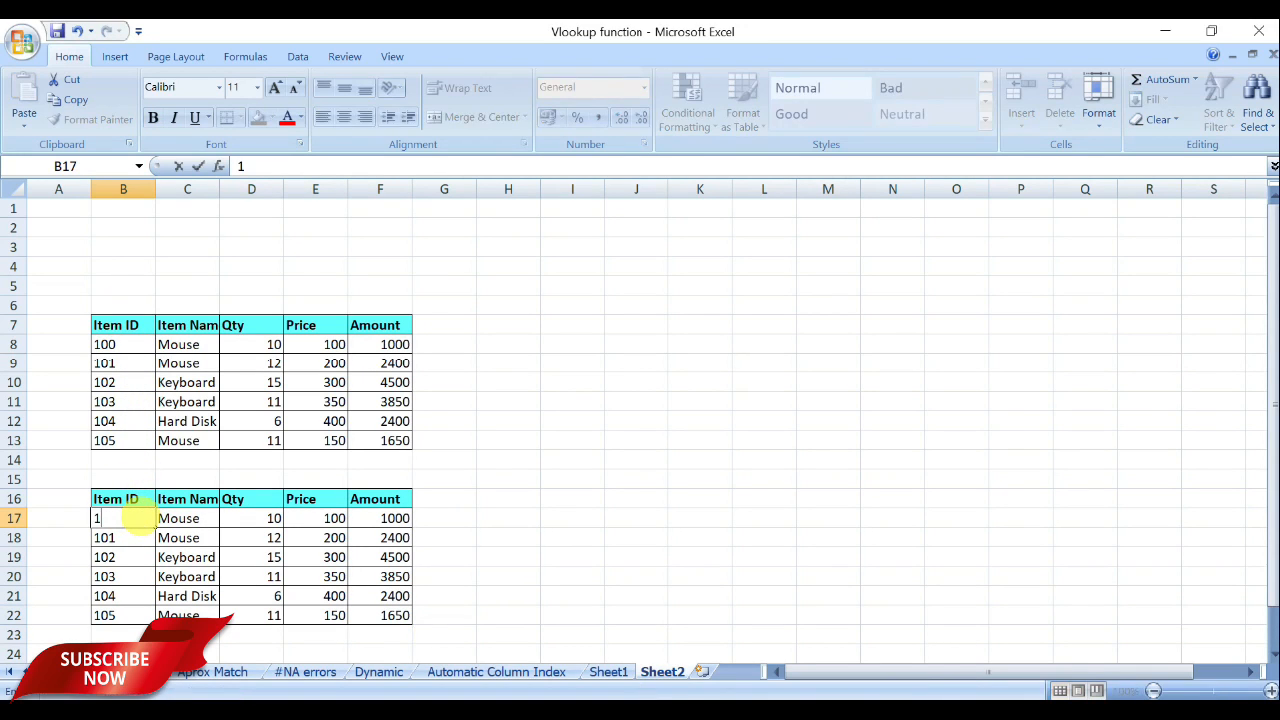
pyautogui.write('06')
pyautogui.press('Return')
pyautogui.write('10')
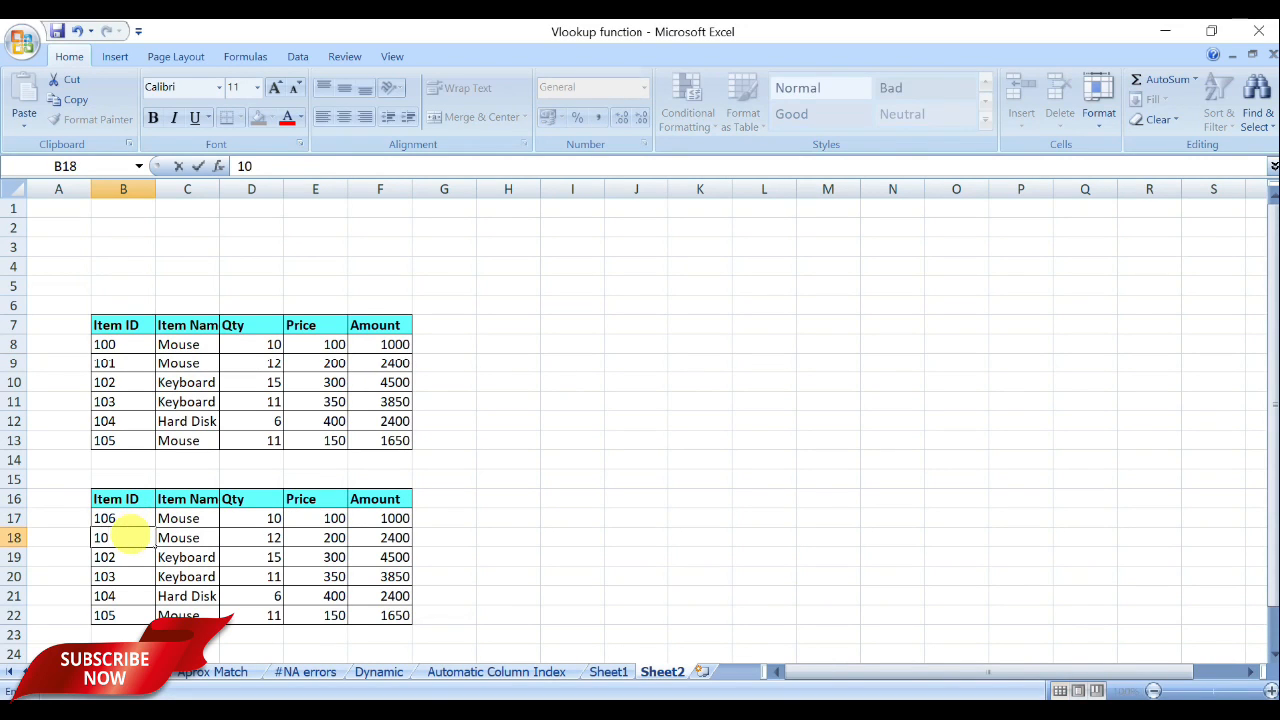
pyautogui.write('7')
pyautogui.moveTo(131, 518); pyautogui.dragTo(149, 614)
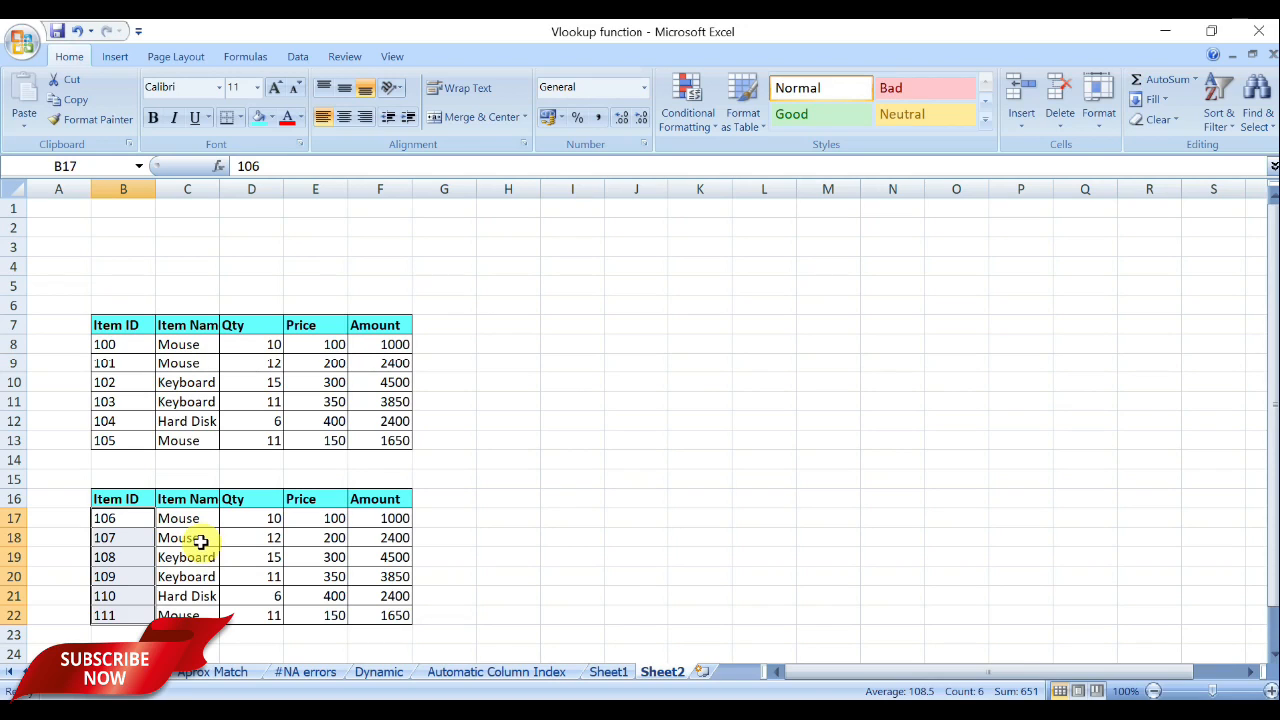
# Set the second table's quantities to 15 in D17, 20 in D18, 10 in D19, 15 in D21 and 10 in D22.
pyautogui.click(264, 519)
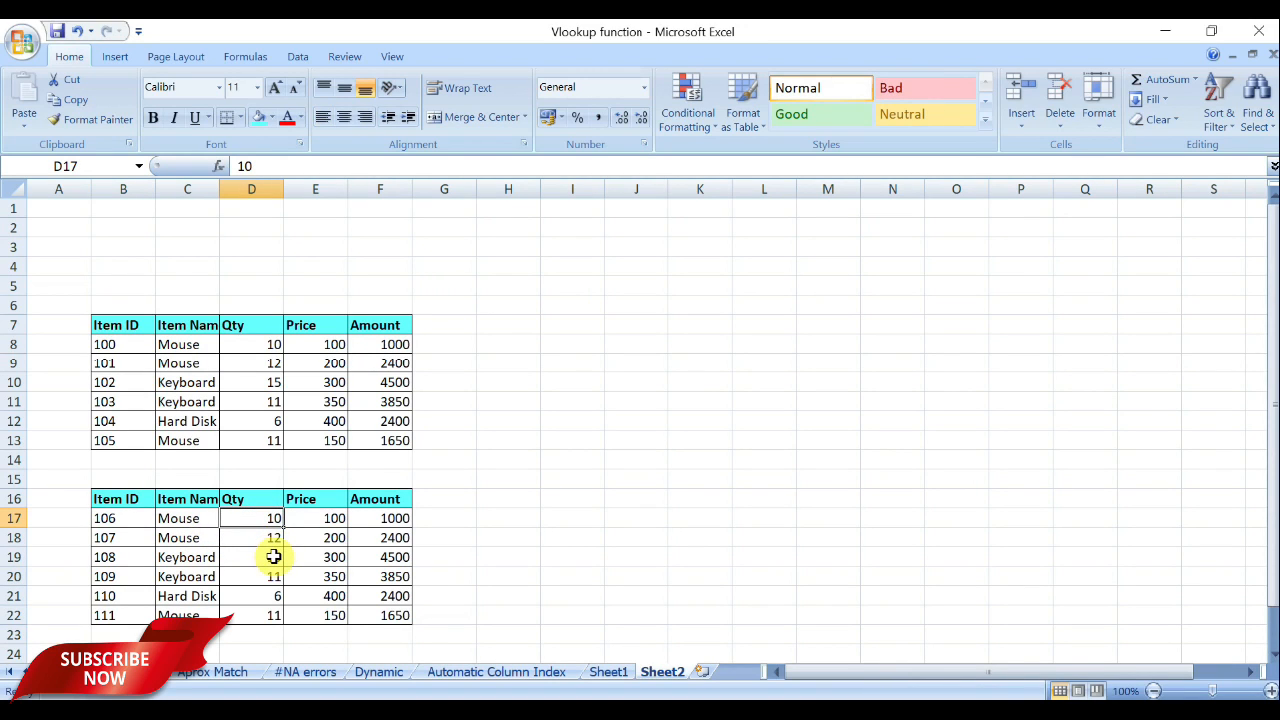
pyautogui.write('1')
pyautogui.press('Return')
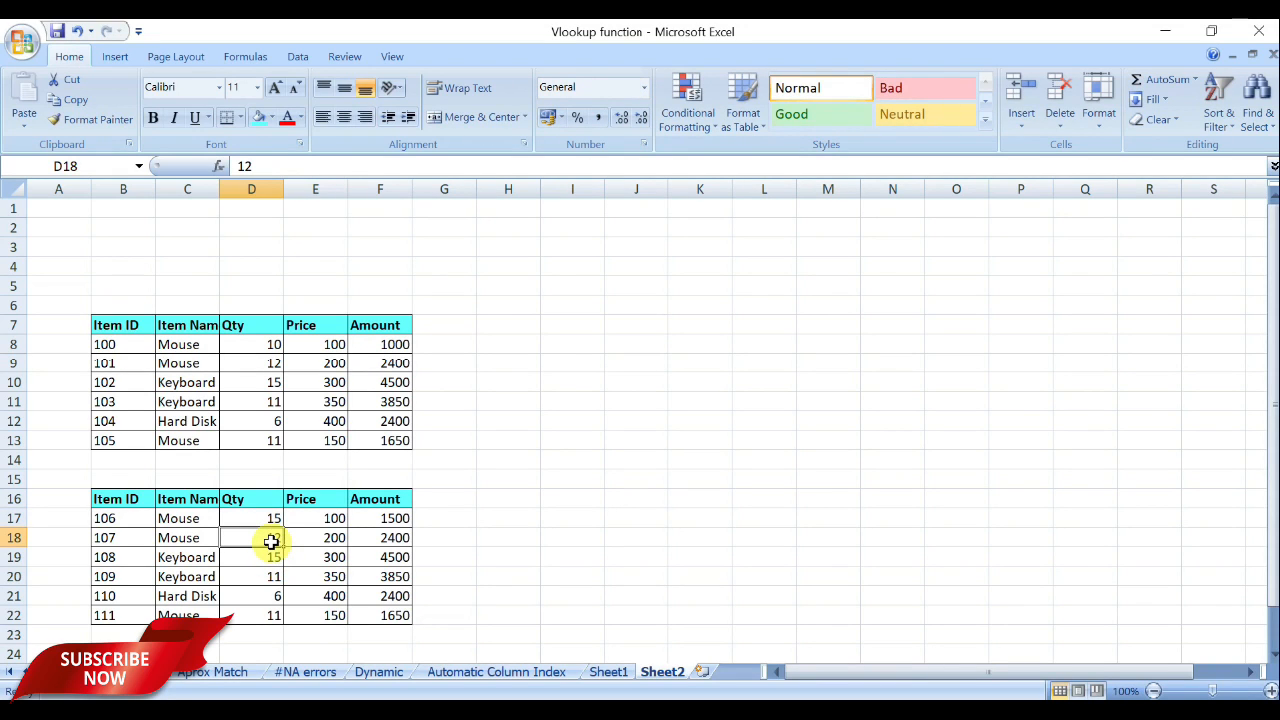
pyautogui.write('2')
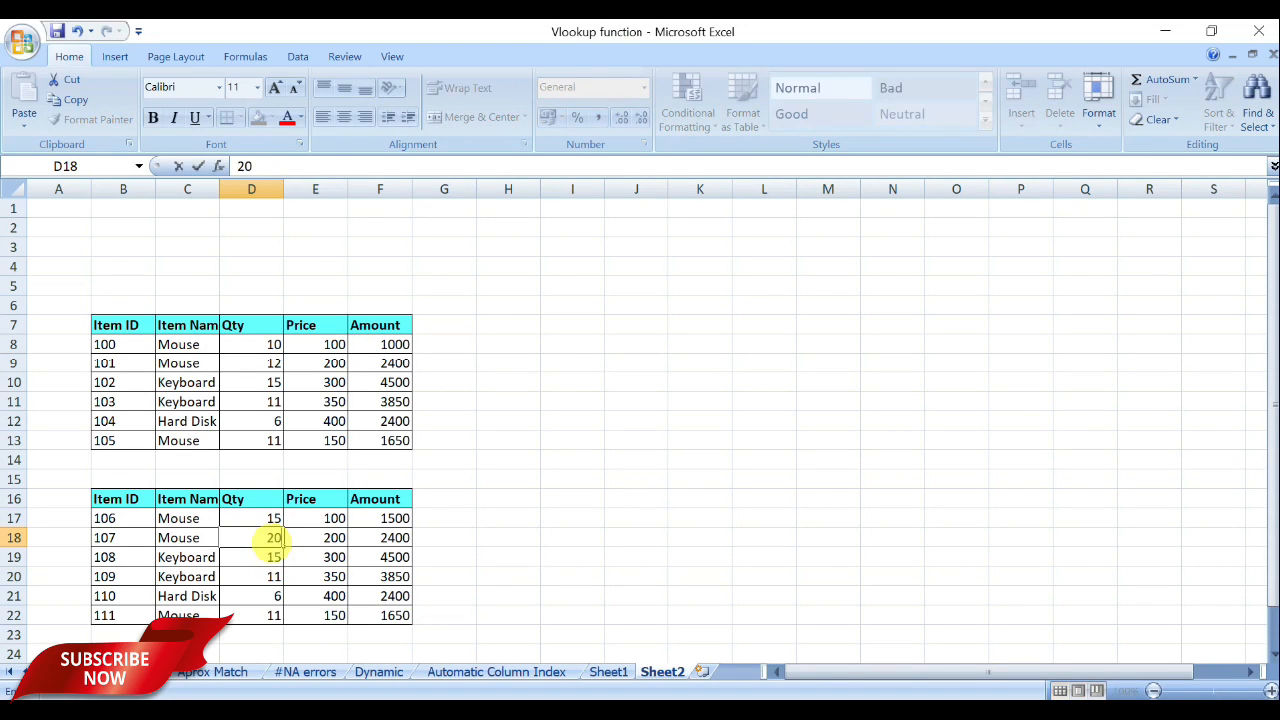
pyautogui.press('Return')
pyautogui.write('10')
pyautogui.click(268, 596)
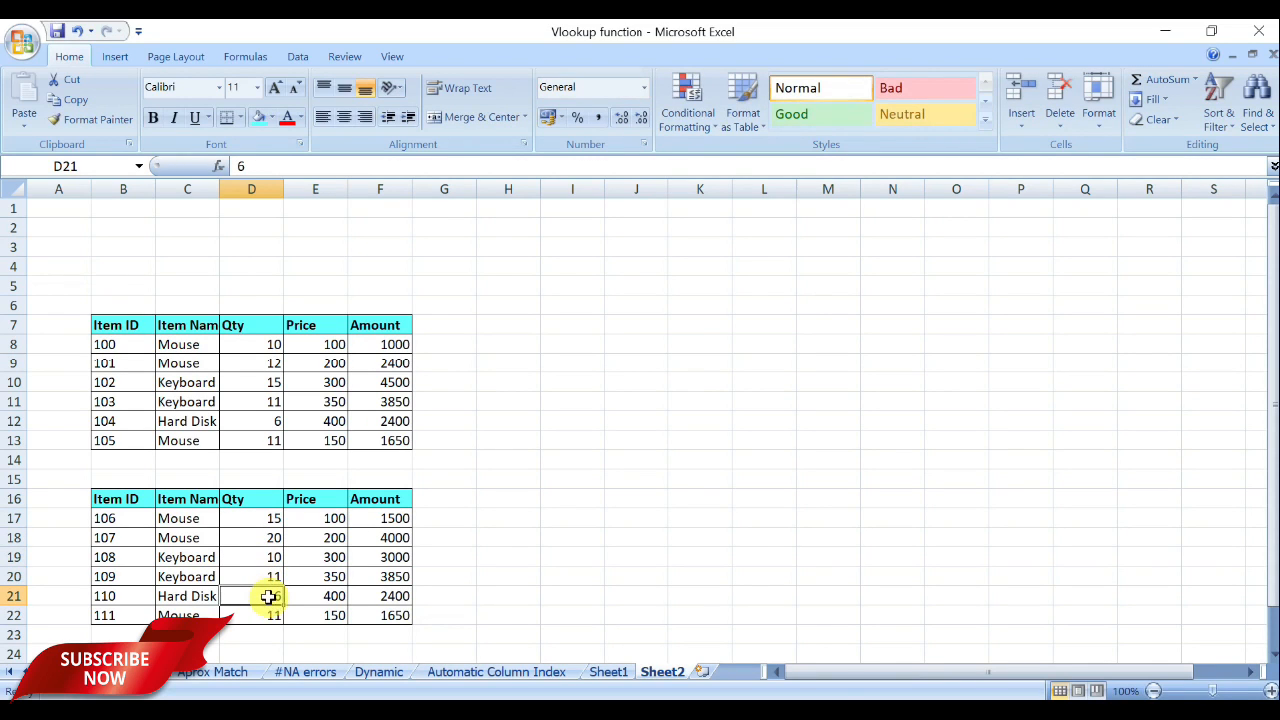
pyautogui.write('1')
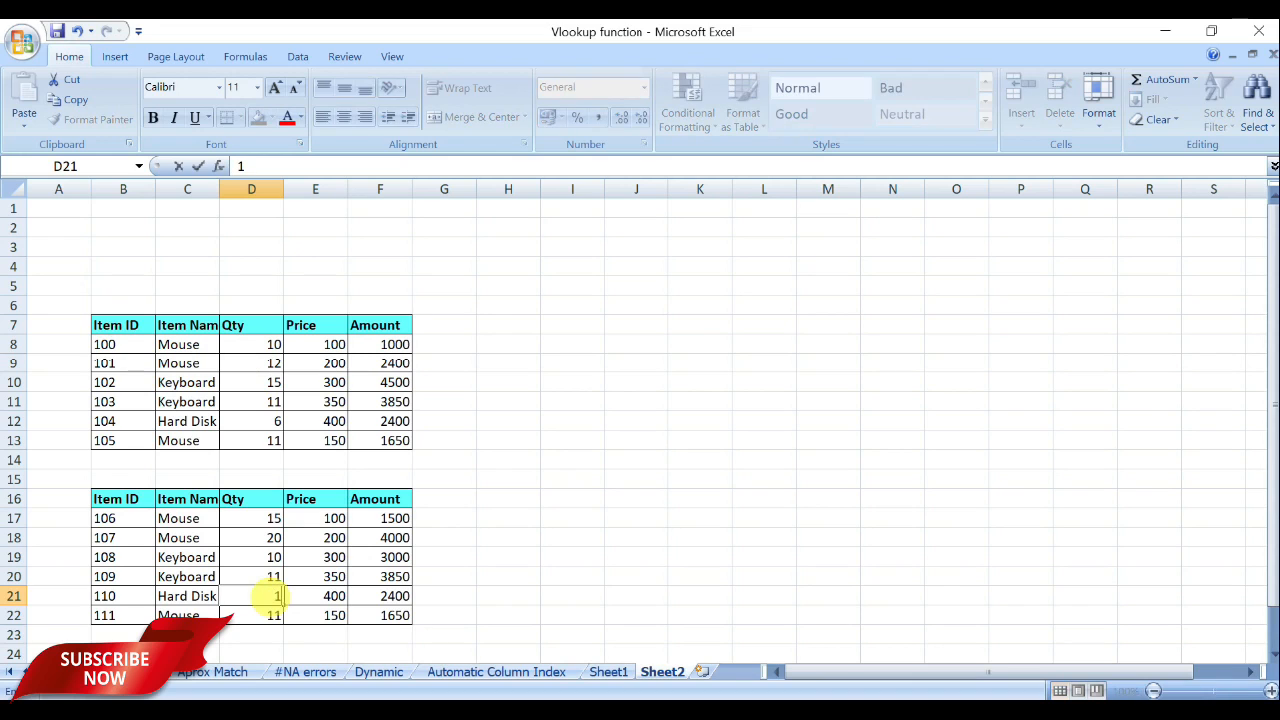
pyautogui.write('5')
pyautogui.click(267, 612)
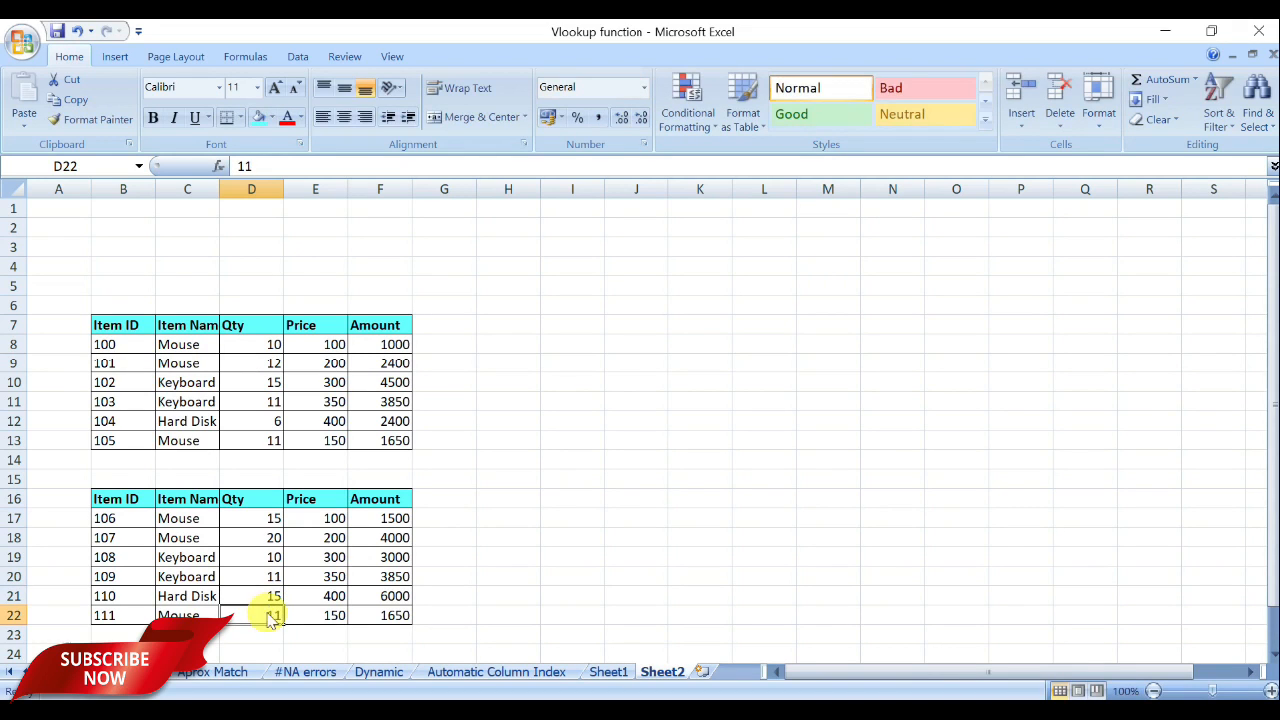
pyautogui.write('1')
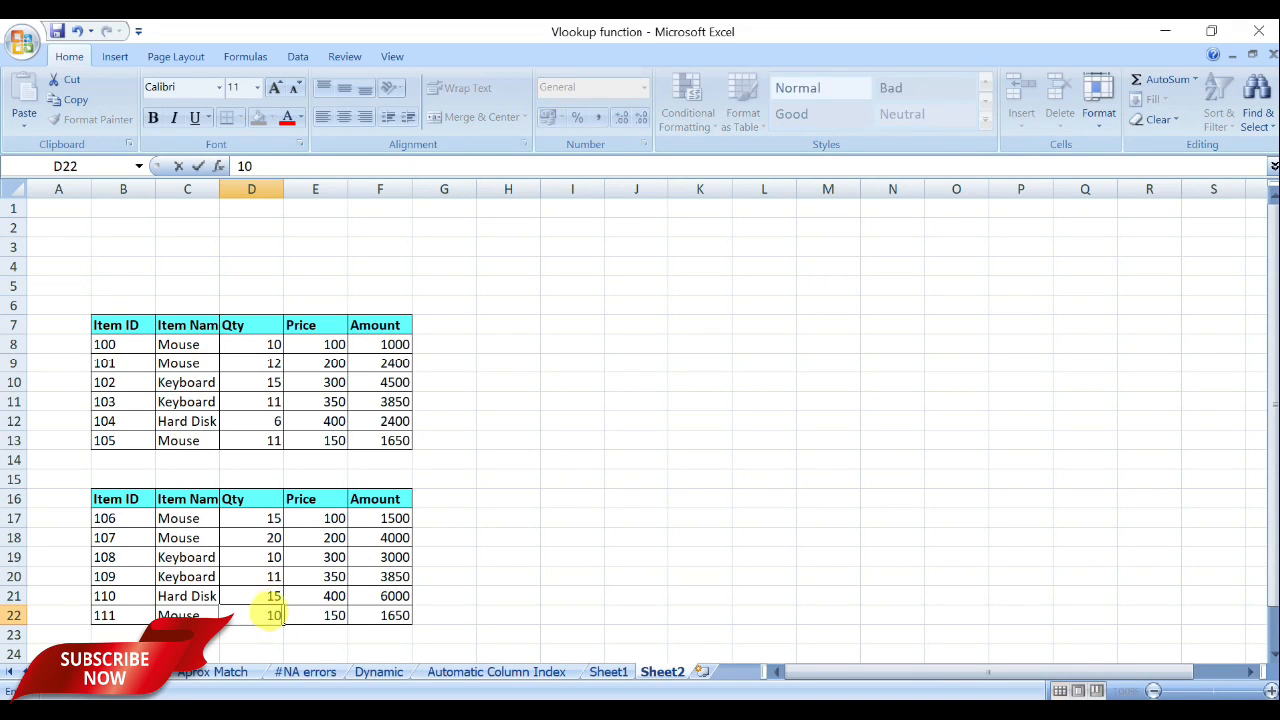
pyautogui.click(326, 340)
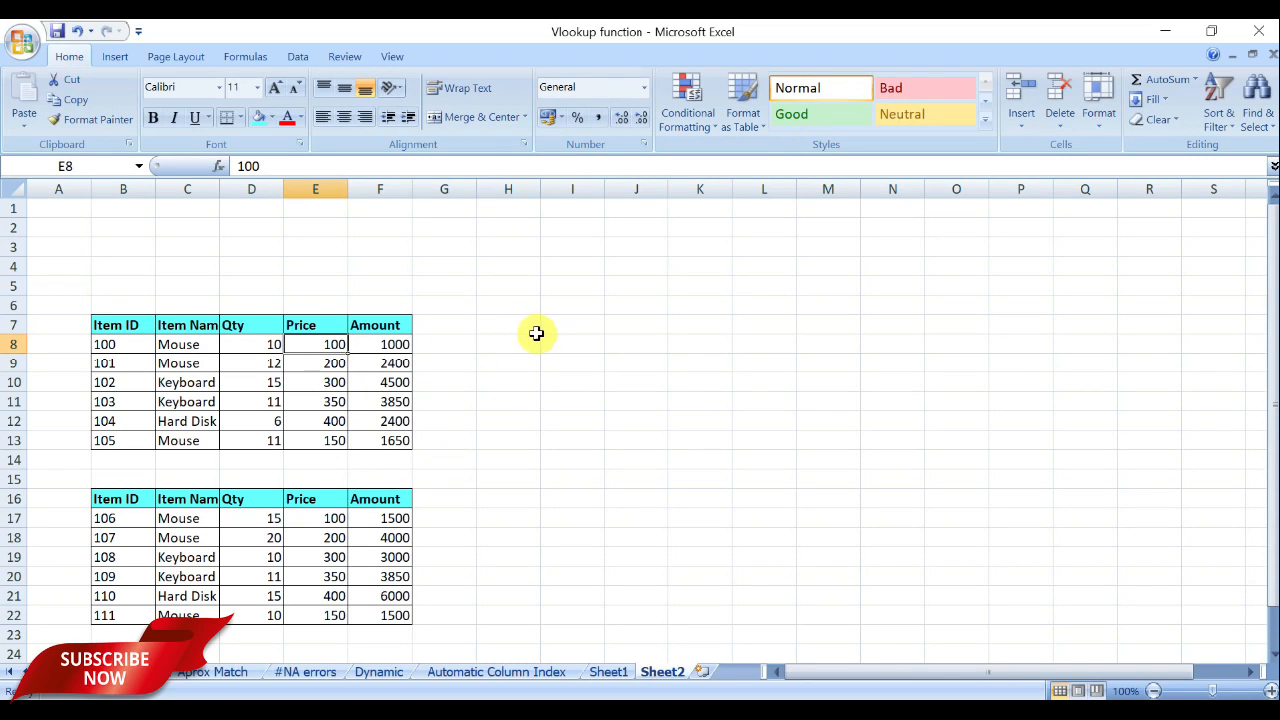
# Fit column C to its contents and copy the Item ID and Item Name headings from B7:C7 to J7:K7.
pyautogui.click(633, 324)
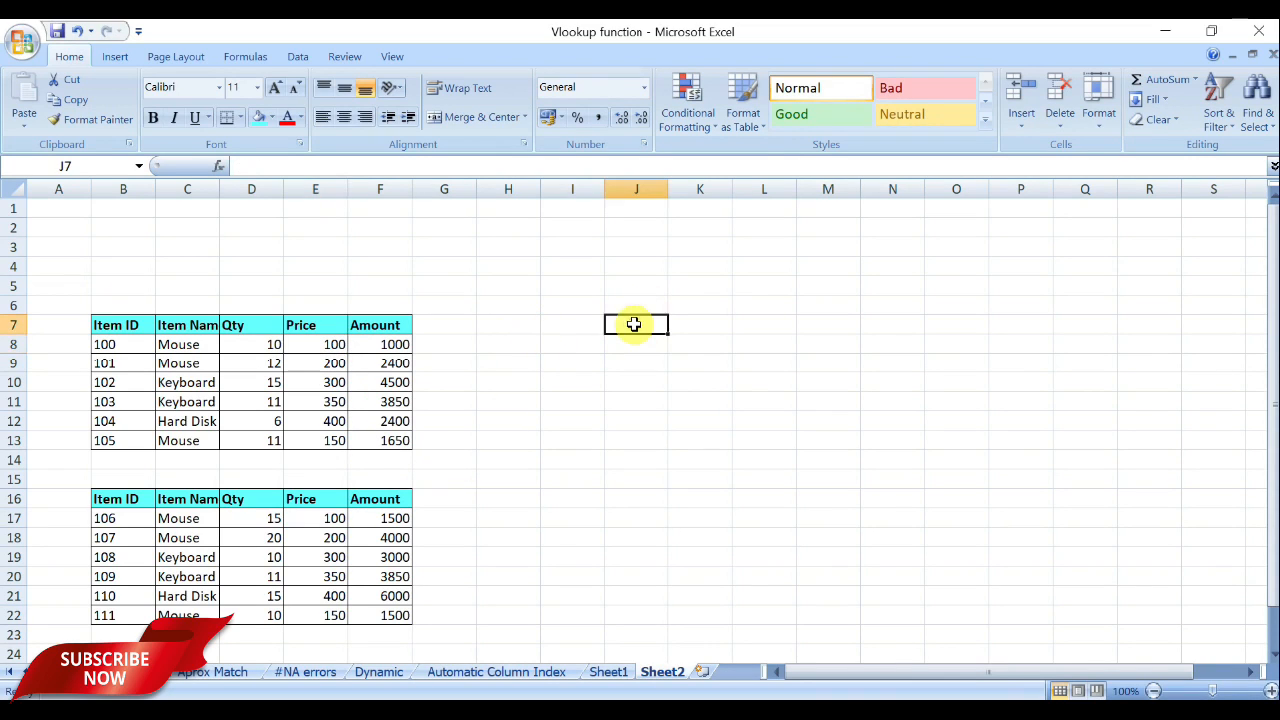
pyautogui.doubleClick(219, 189)
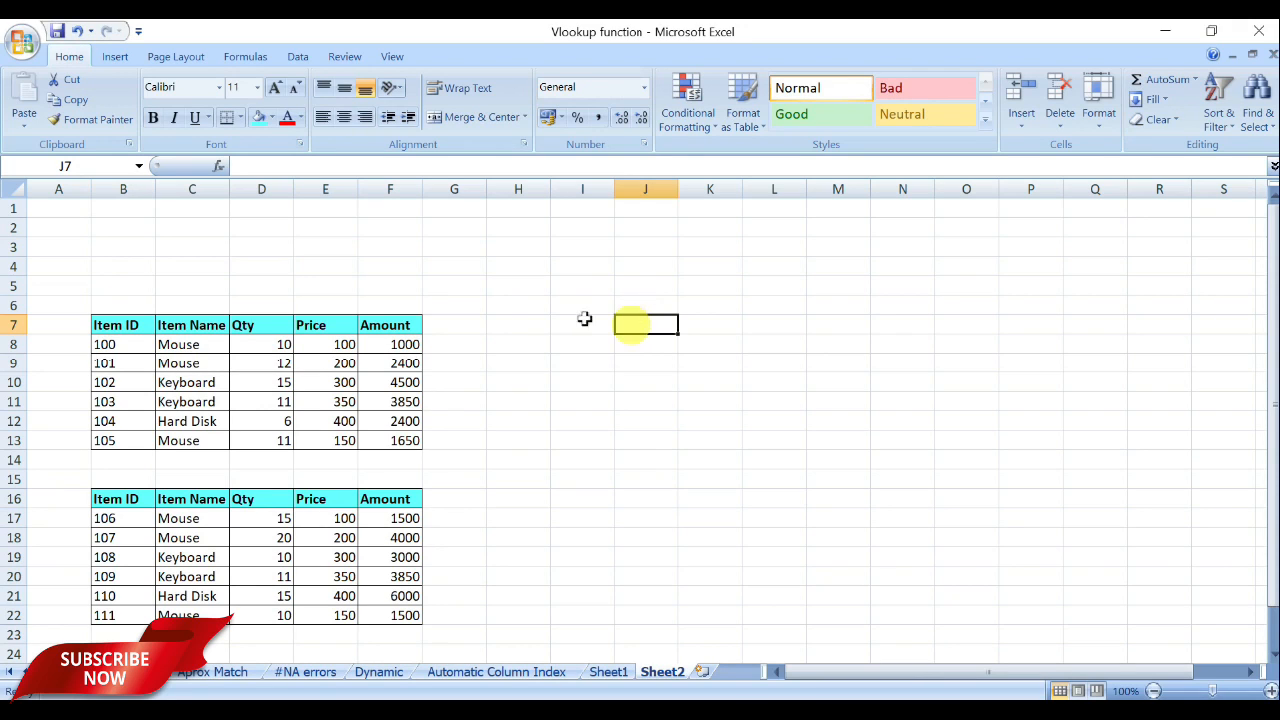
pyautogui.click(135, 323)
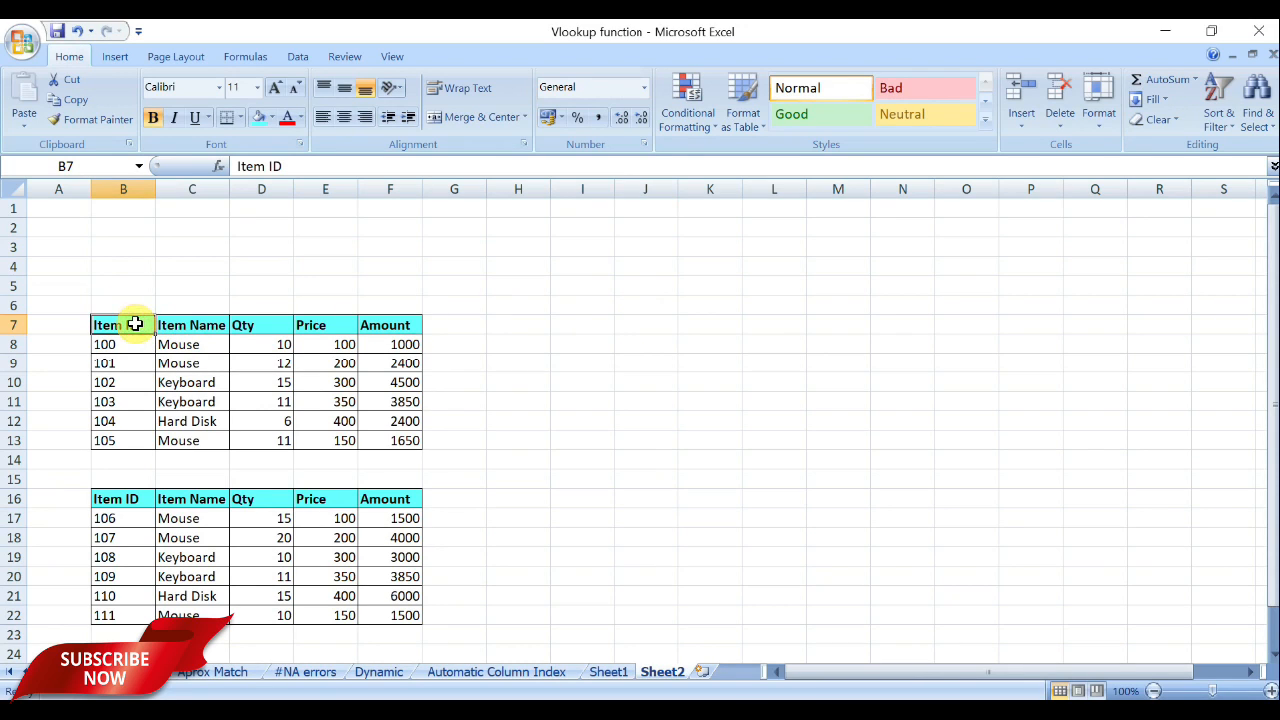
pyautogui.keyDown('ctrl'); pyautogui.click(211, 323); pyautogui.keyUp('ctrl')
pyautogui.hotkey('ctrl', 'c')
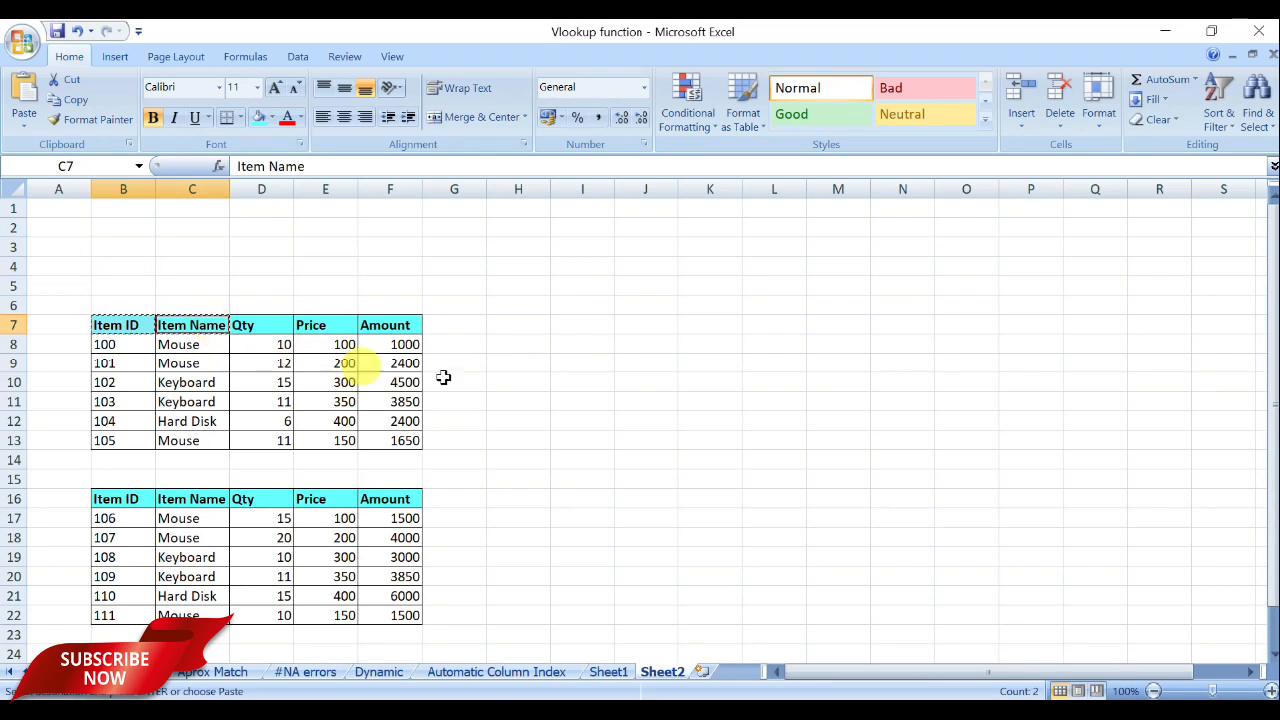
pyautogui.click(651, 324)
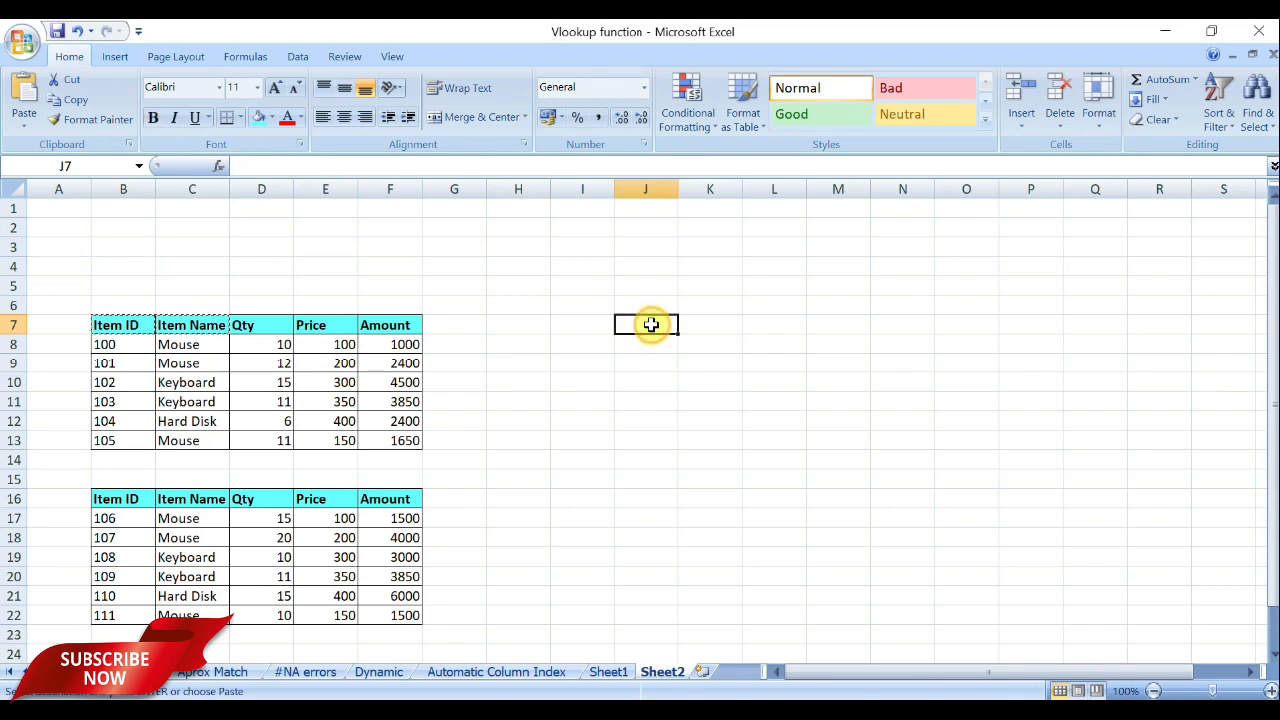
pyautogui.hotkey('ctrl', 'v')
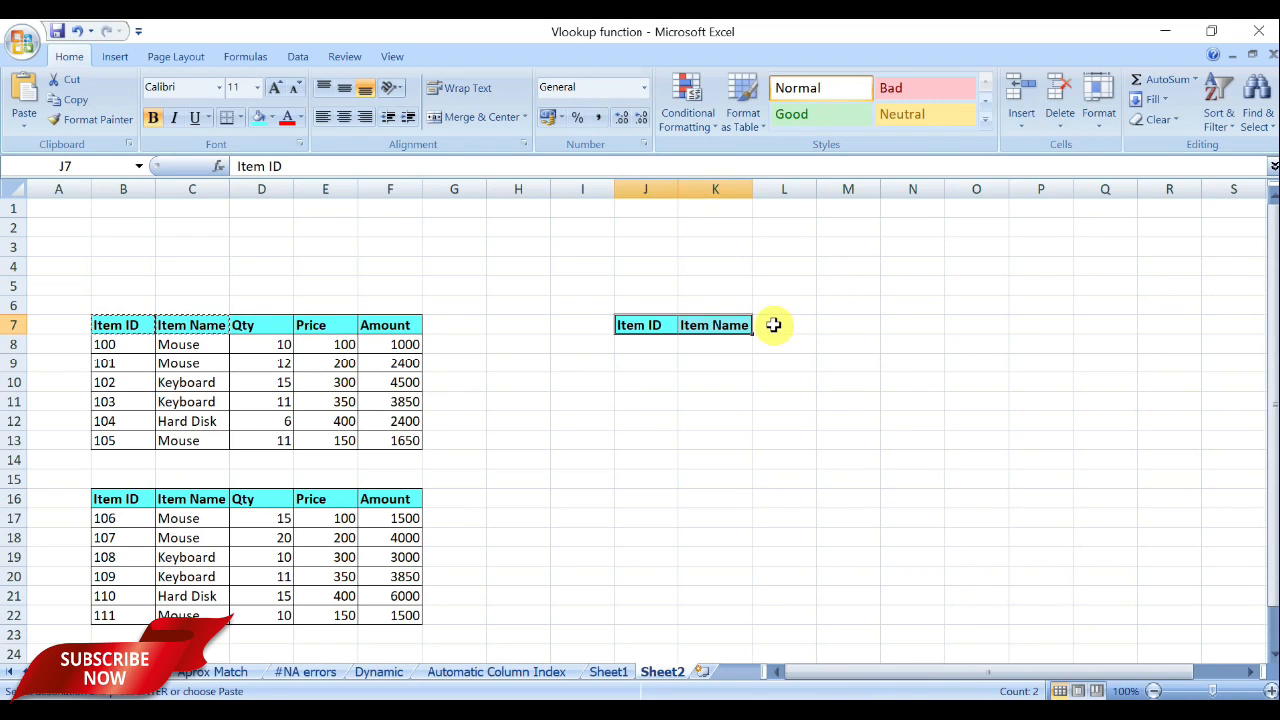
# Copy the Amount heading from F7 to L7, beside the pasted Item Name heading.
pyautogui.click(773, 324)
pyautogui.click(386, 328)
pyautogui.hotkey('ctrl', 'c')
pyautogui.click(779, 329)
pyautogui.hotkey('ctrl', 'v')
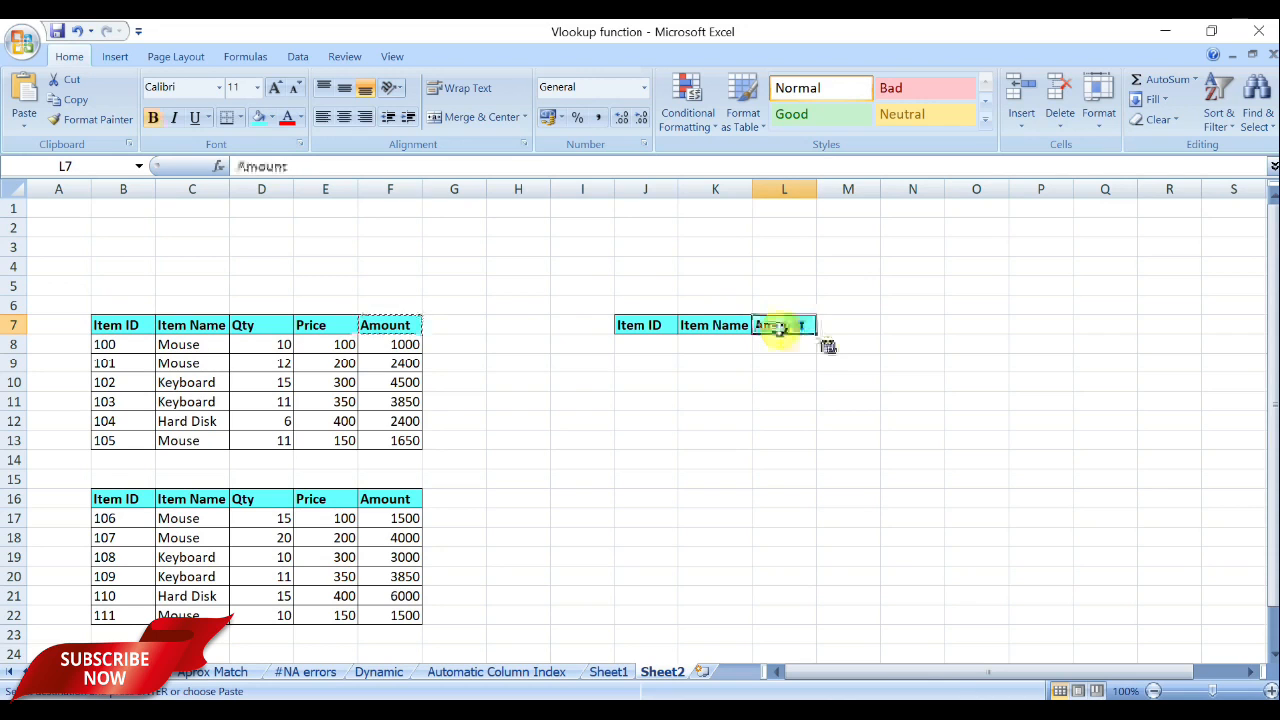
# Examine the empty lookup row below the headings in J7:L7 and the two item tables that supply its data.
pyautogui.click(1270, 690)
pyautogui.scroll(-2, 1273, 661)
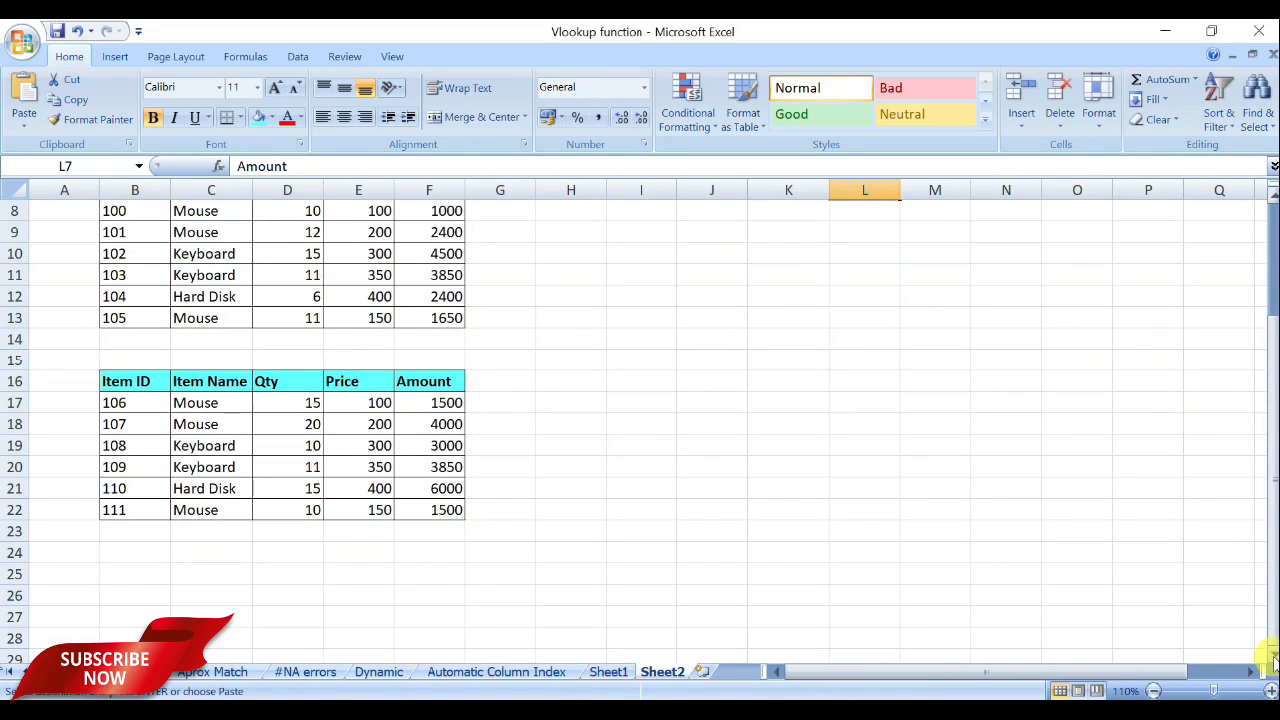
pyautogui.scroll(2, 1268, 665)
pyautogui.click(1270, 690)
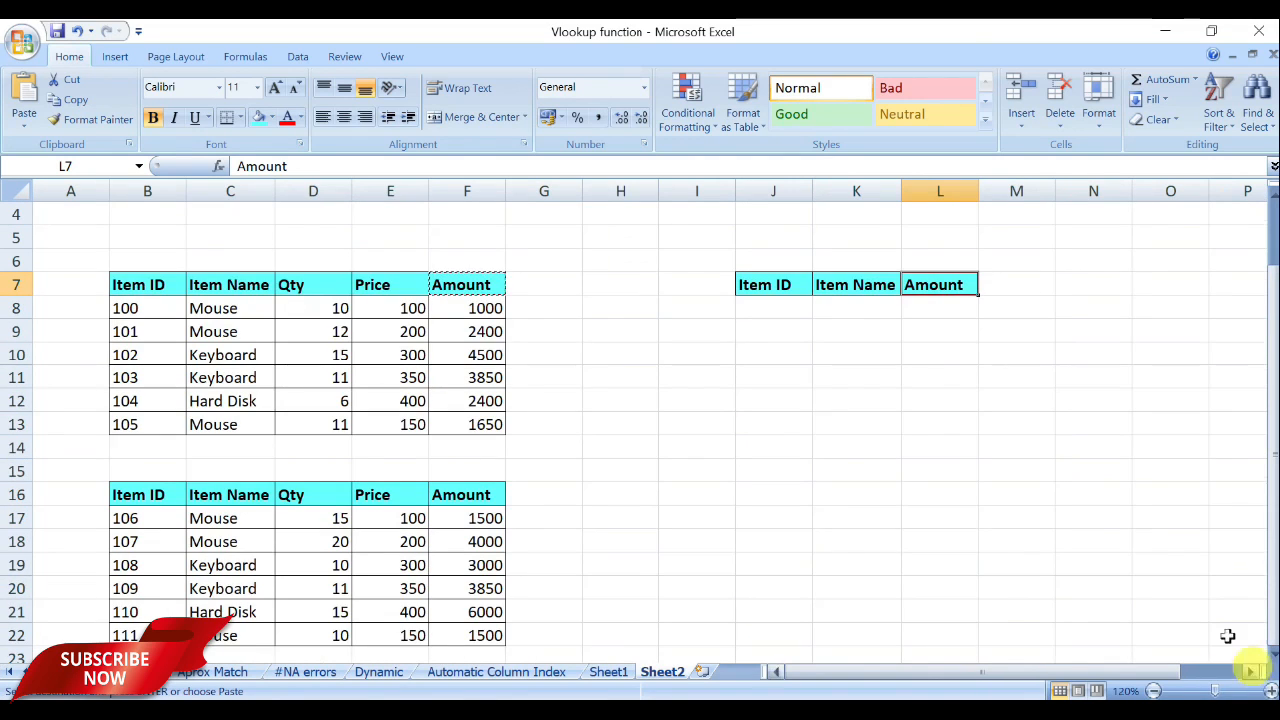
pyautogui.scroll(-1, 1211, 617)
pyautogui.press('Escape')
pyautogui.moveTo(1270, 352); pyautogui.dragTo(1266, 330)
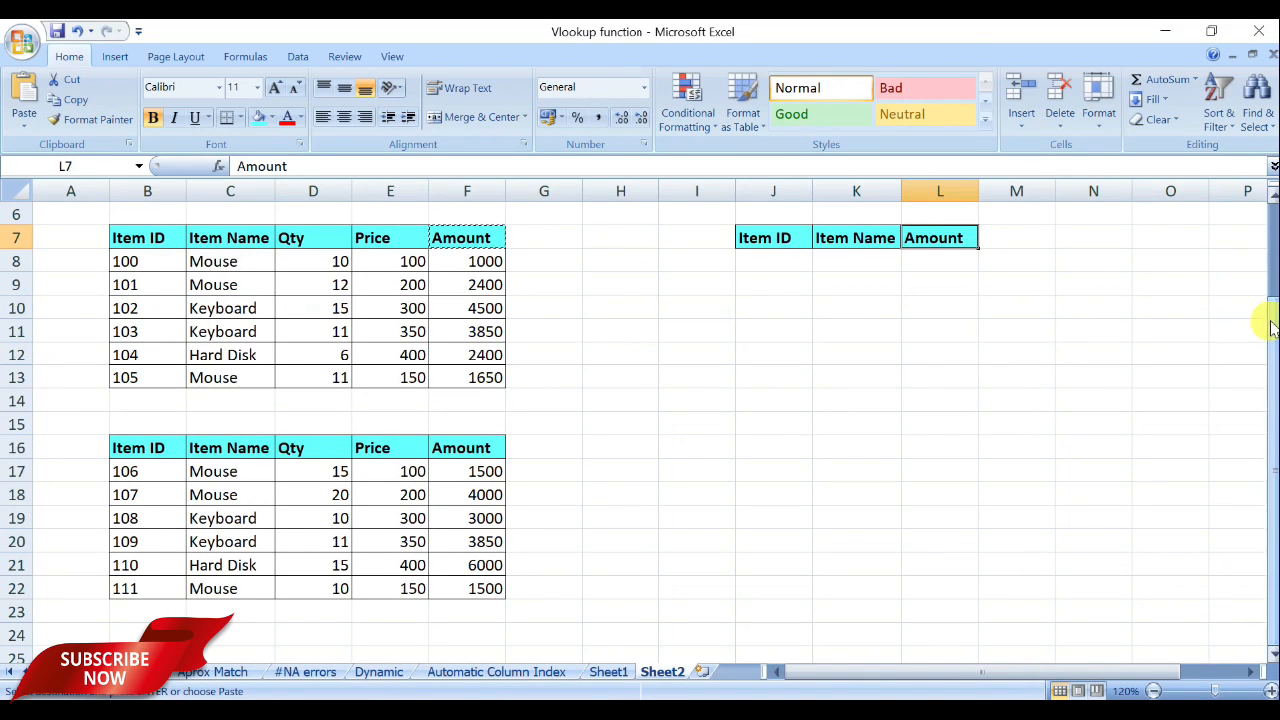
pyautogui.click(773, 266)
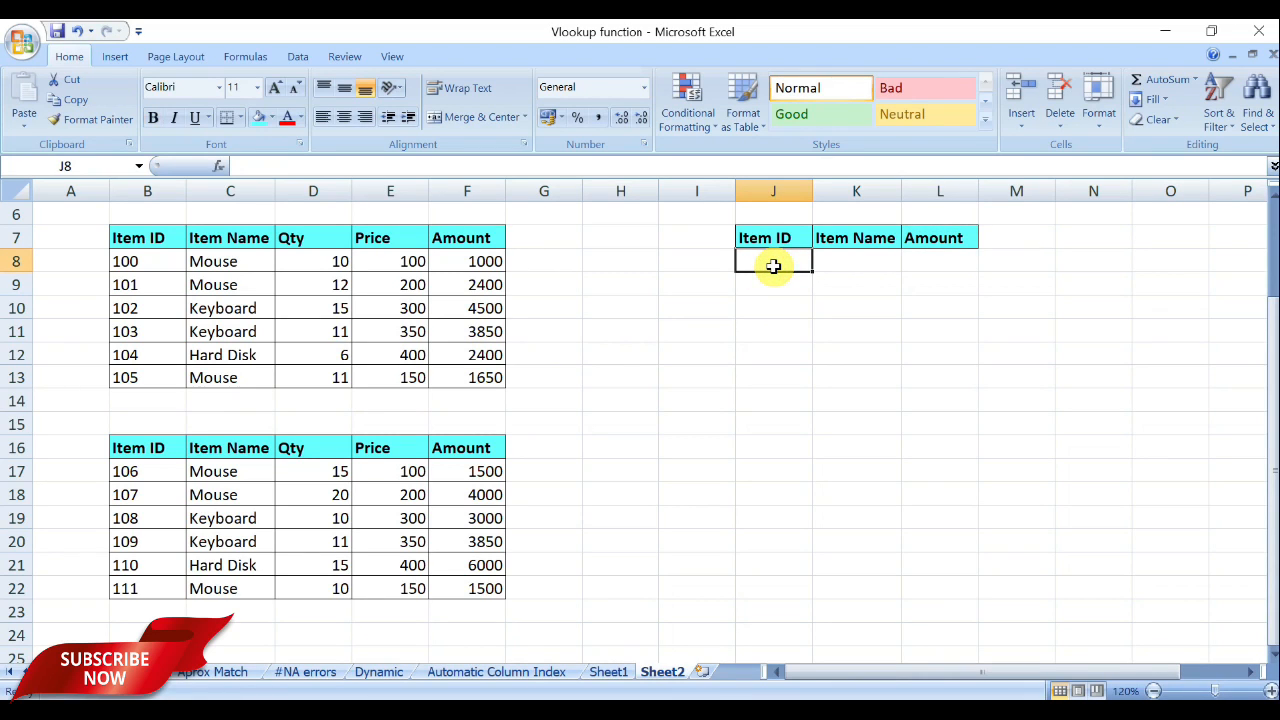
pyautogui.click(929, 268)
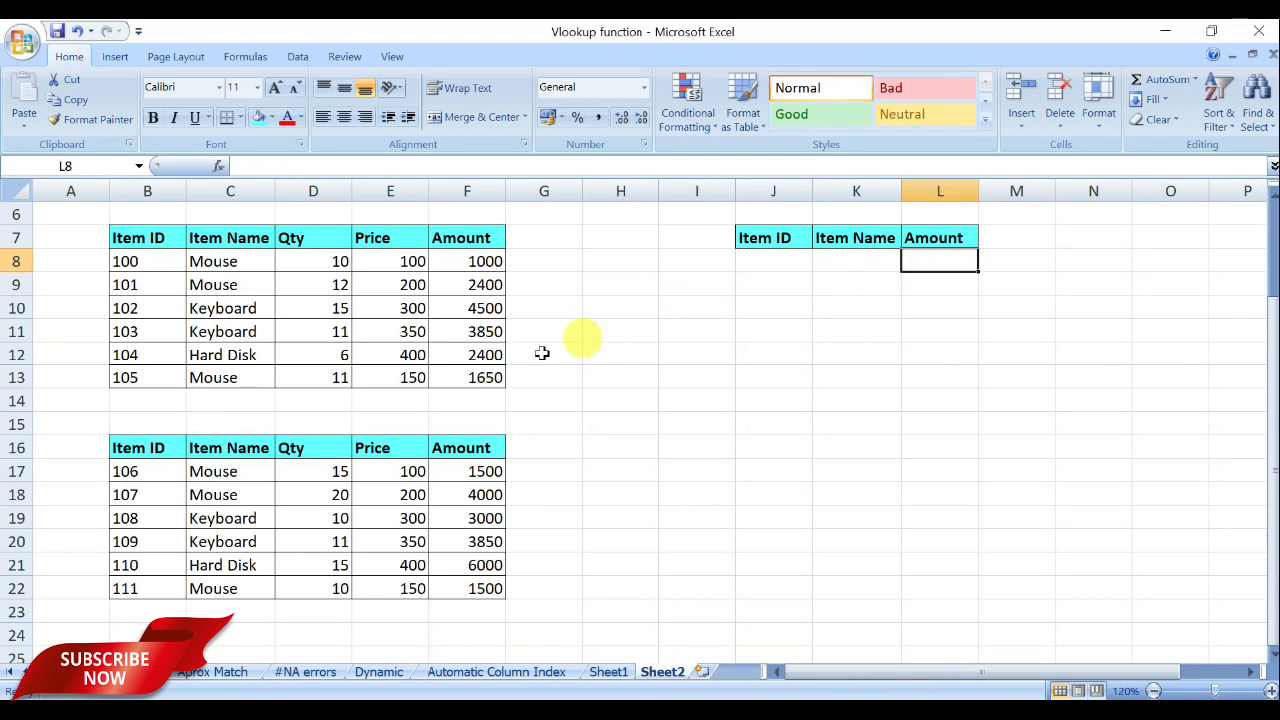
pyautogui.click(330, 326)
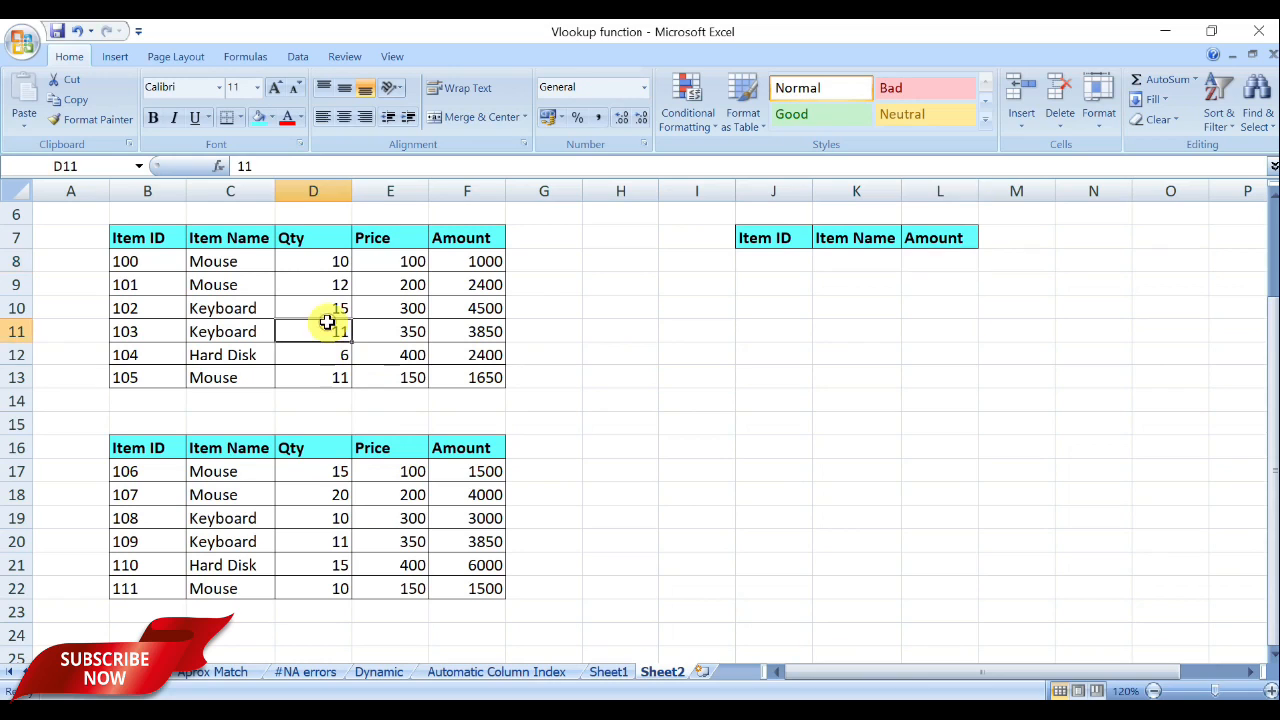
pyautogui.click(316, 540)
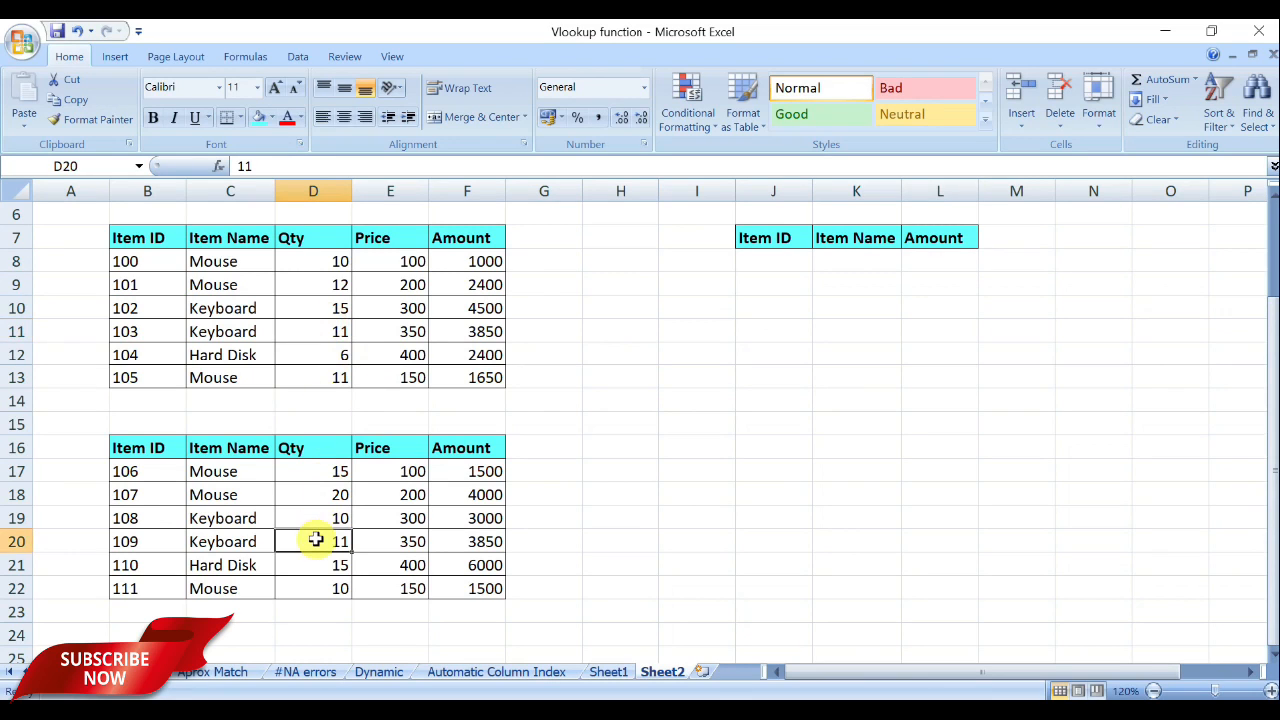
pyautogui.click(164, 541)
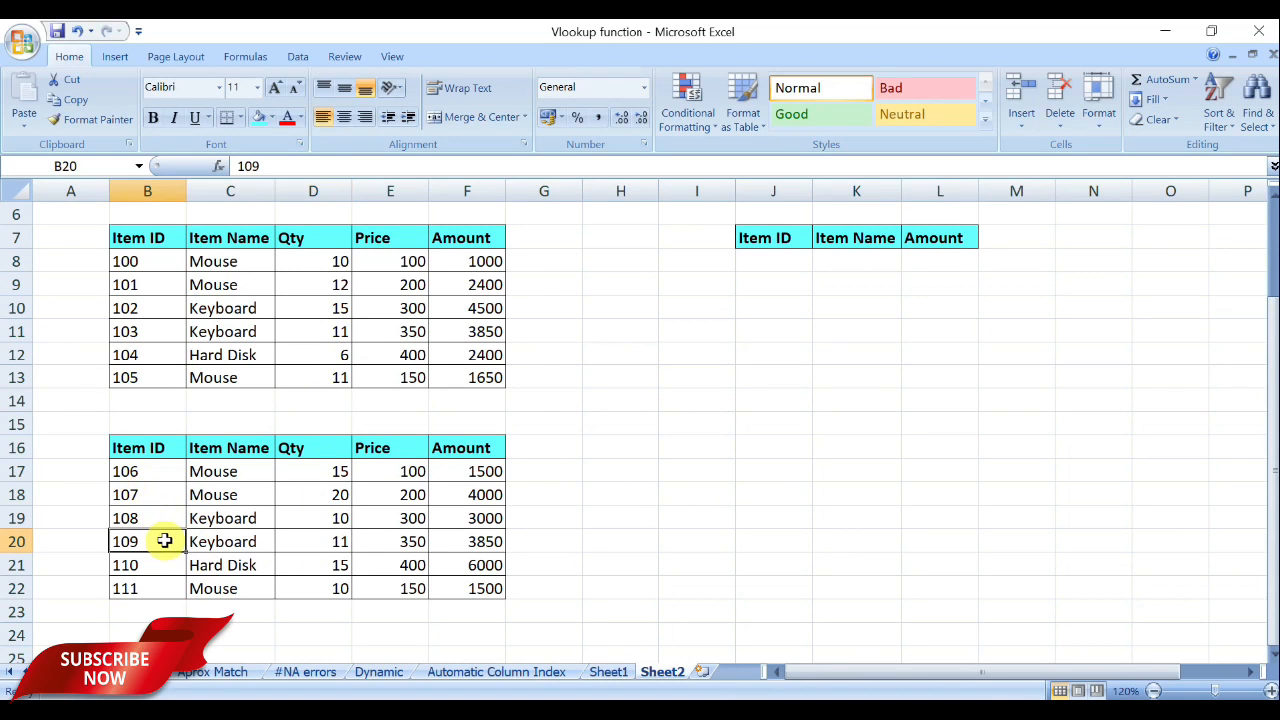
pyautogui.click(767, 263)
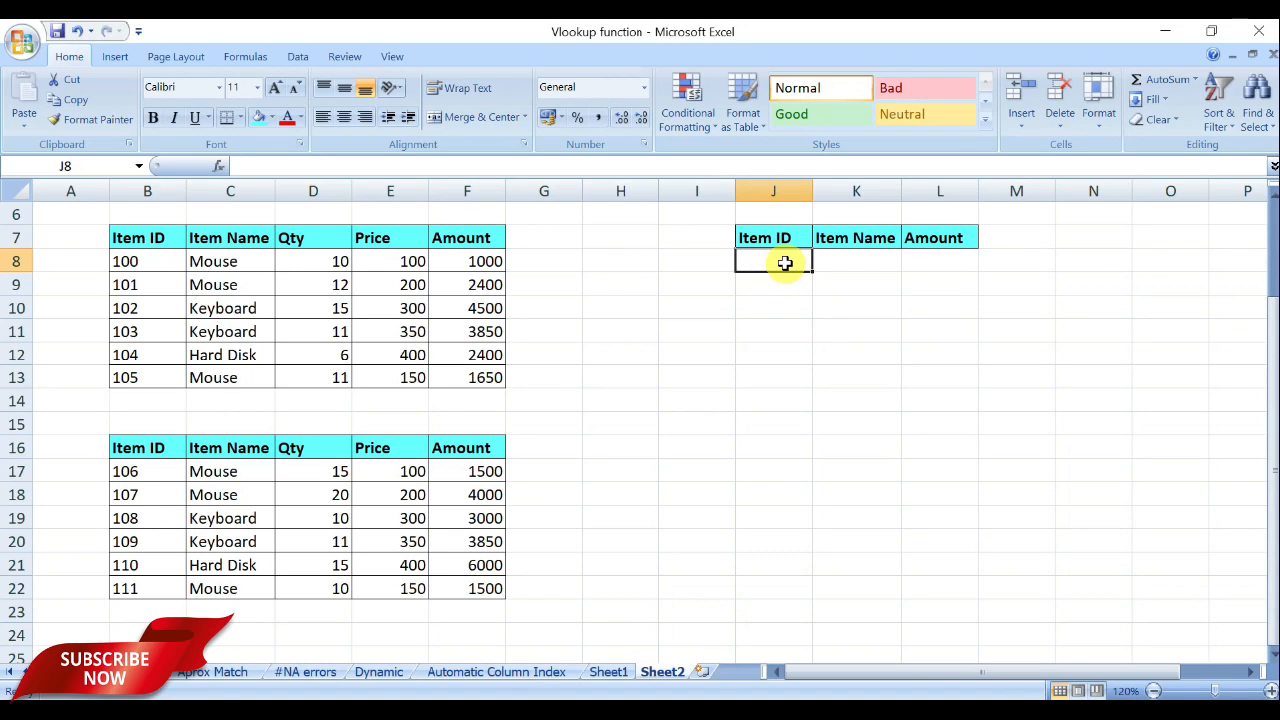
pyautogui.click(857, 259)
pyautogui.write('=')
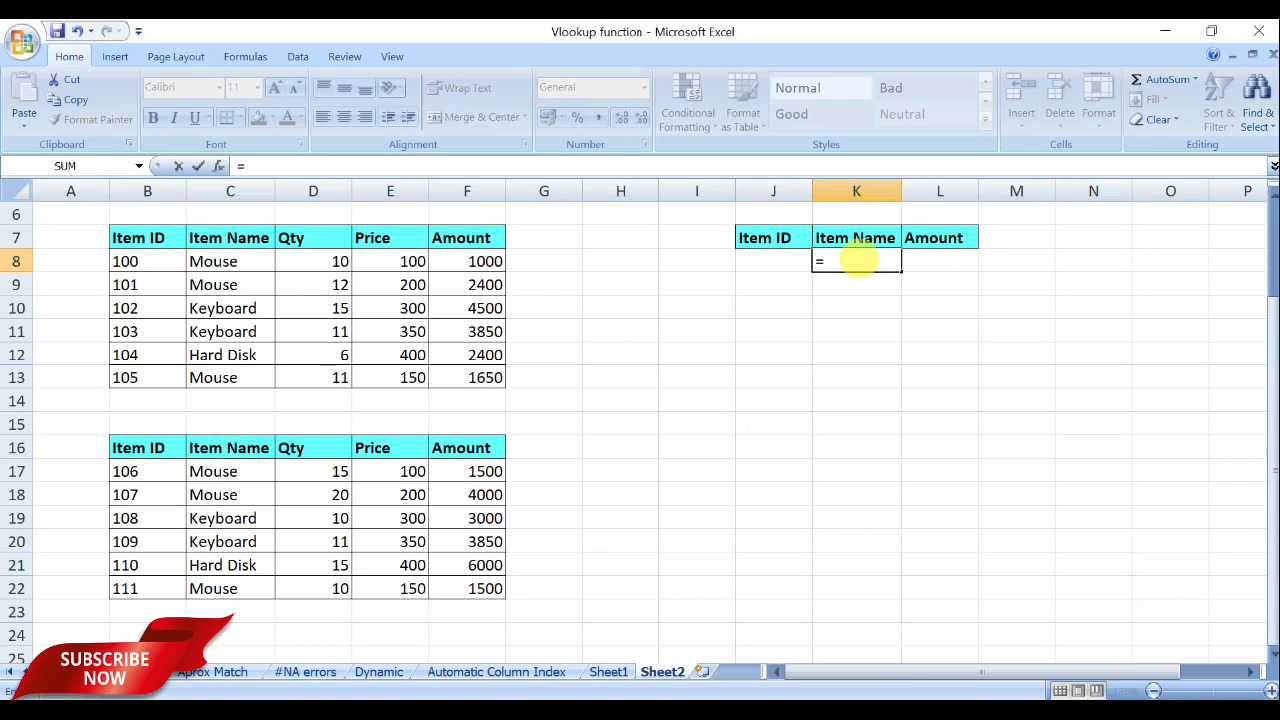
pyautogui.write('vlookup(')
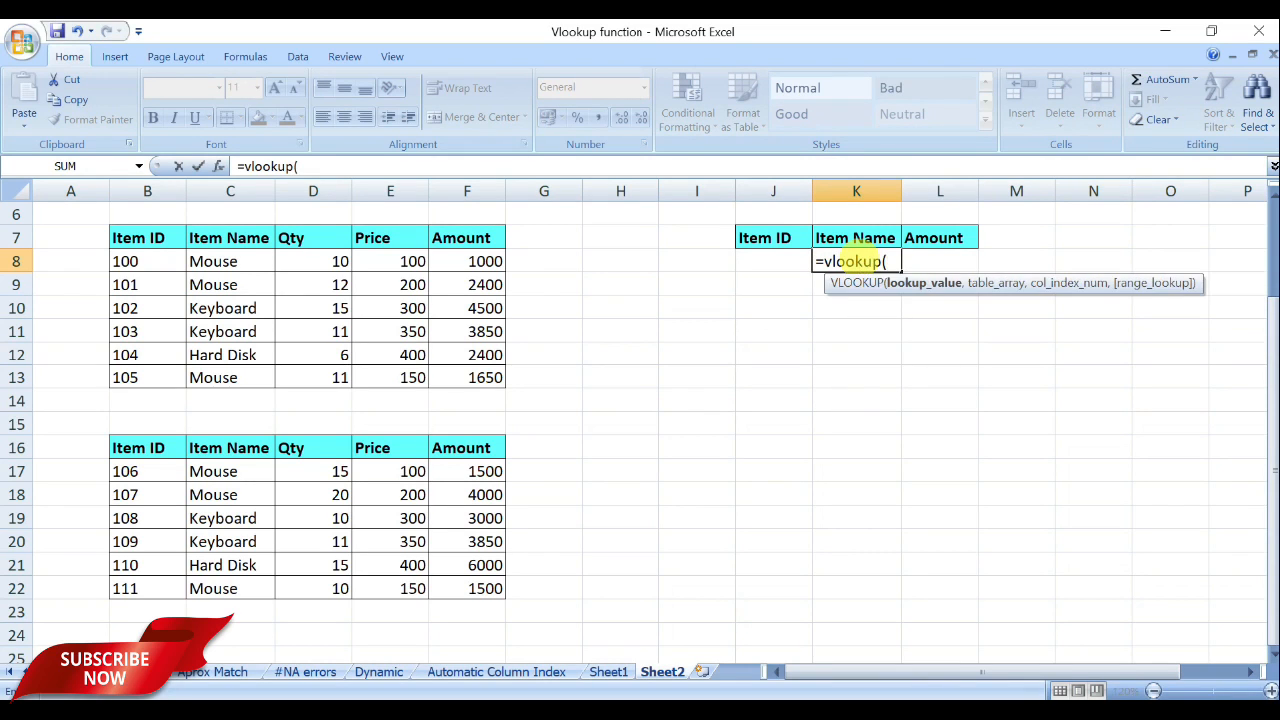
pyautogui.click(753, 262)
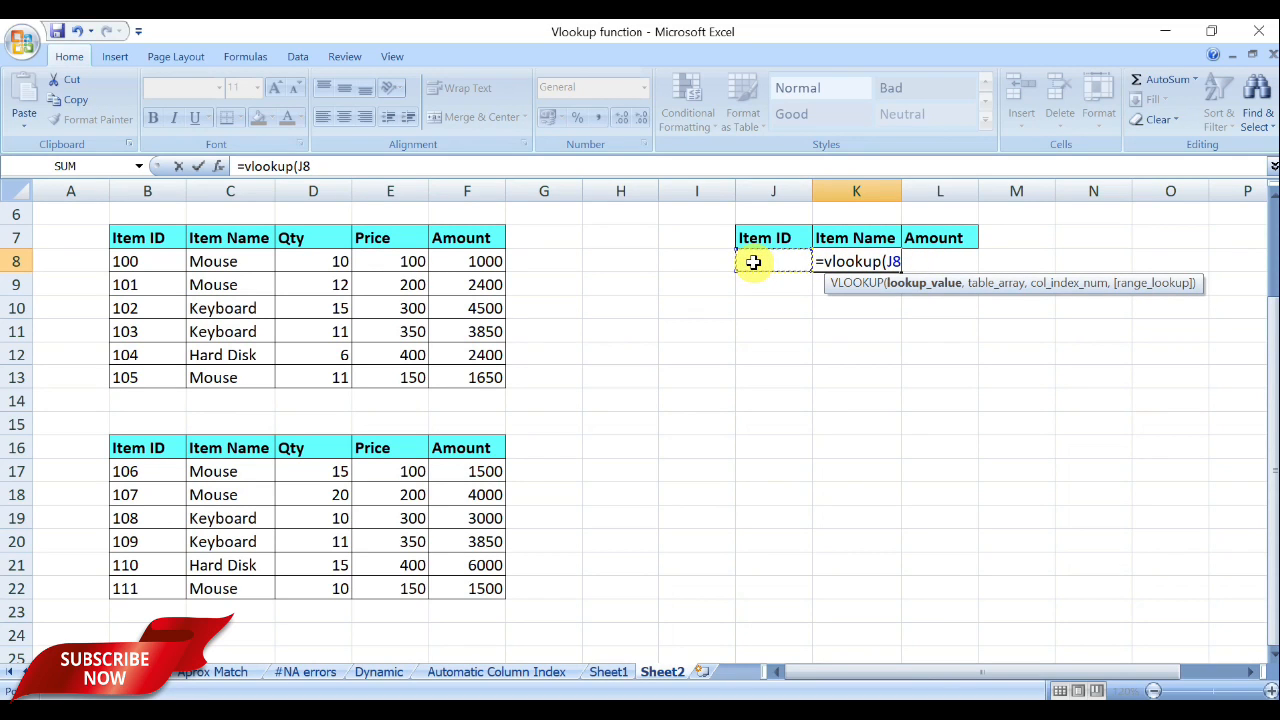
pyautogui.press('Escape')
pyautogui.click(665, 262)
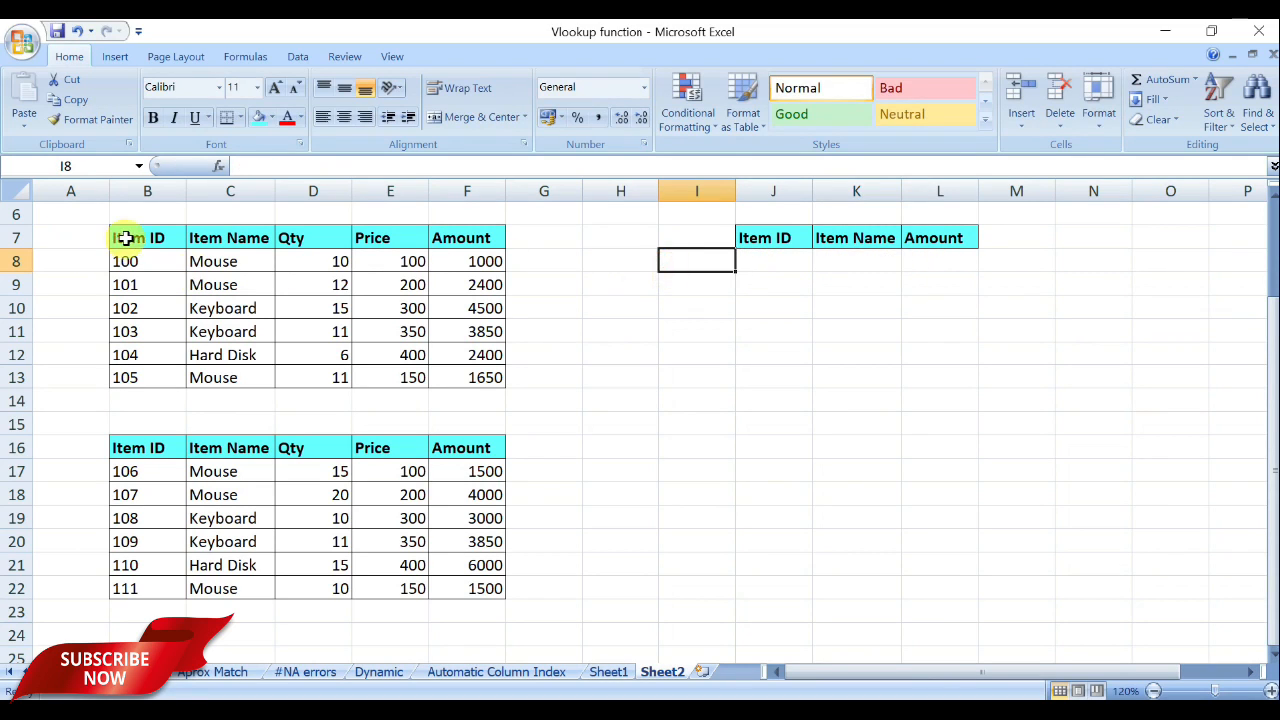
# Try the name table1 for the first item table, B7:F13, and define the range as table2 instead.
pyautogui.moveTo(126, 240); pyautogui.dragTo(464, 372)
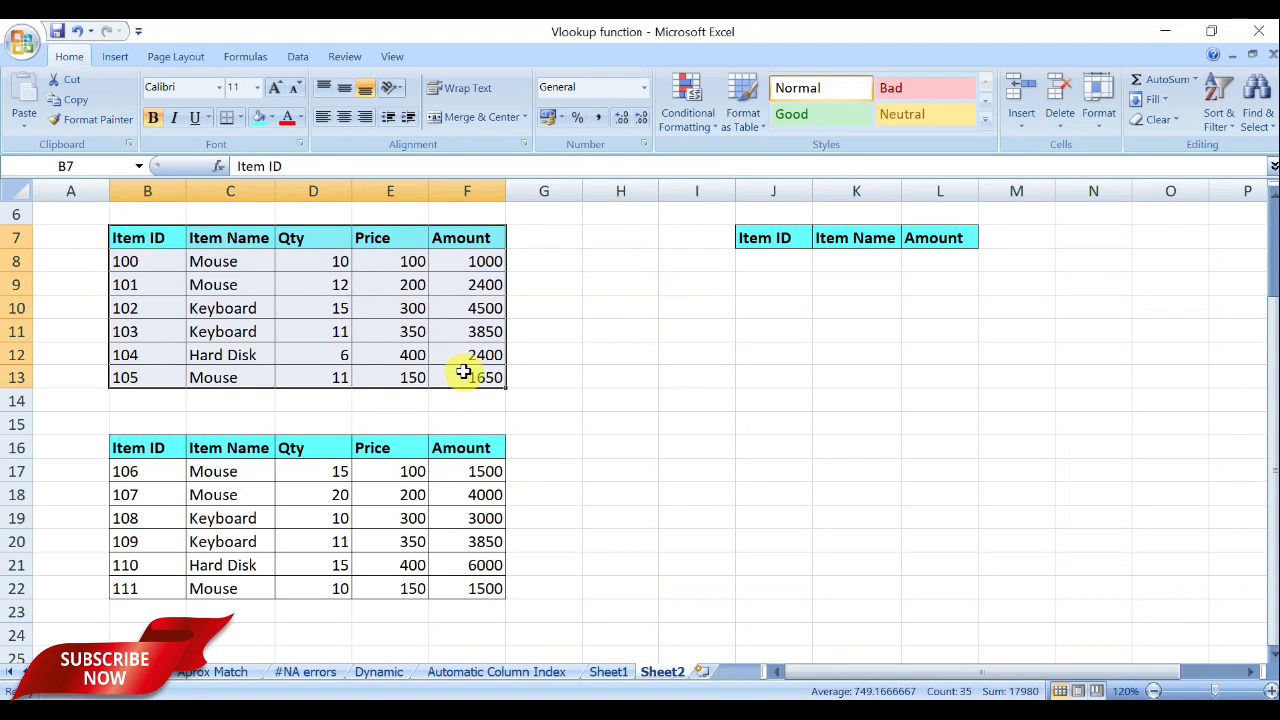
pyautogui.rightClick(336, 330)
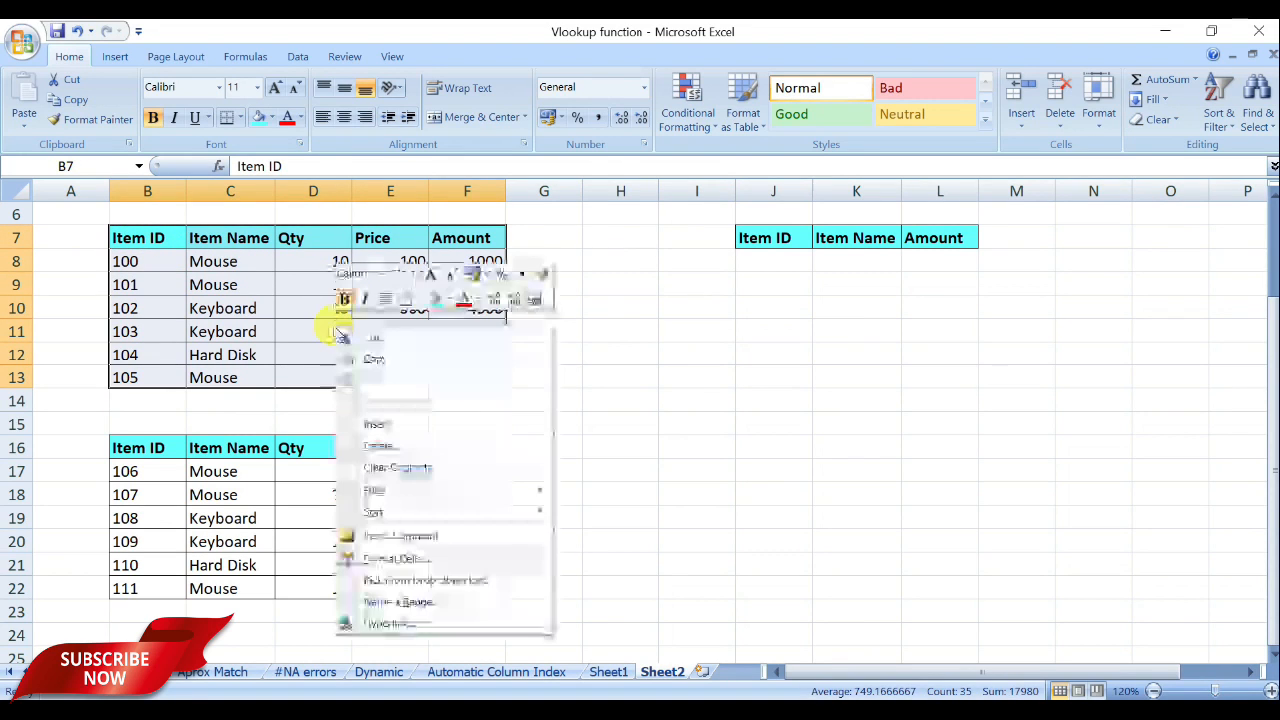
pyautogui.click(399, 603)
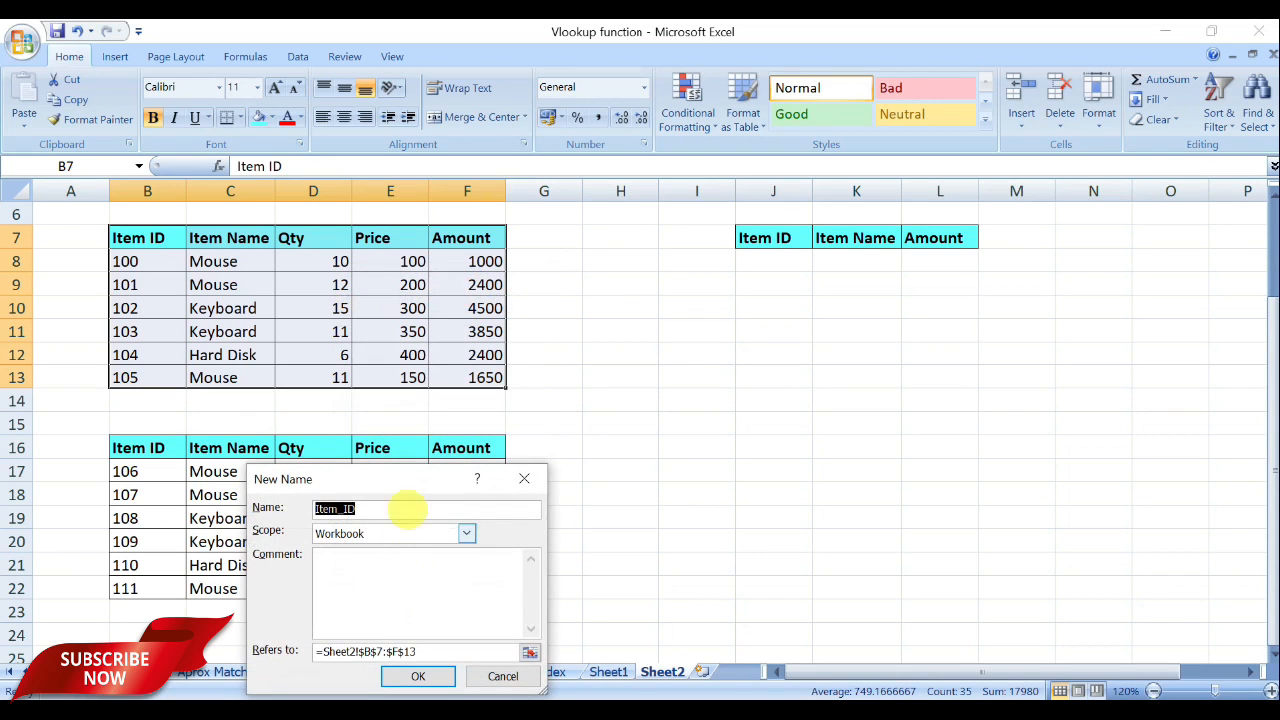
pyautogui.moveTo(416, 487); pyautogui.dragTo(633, 293)
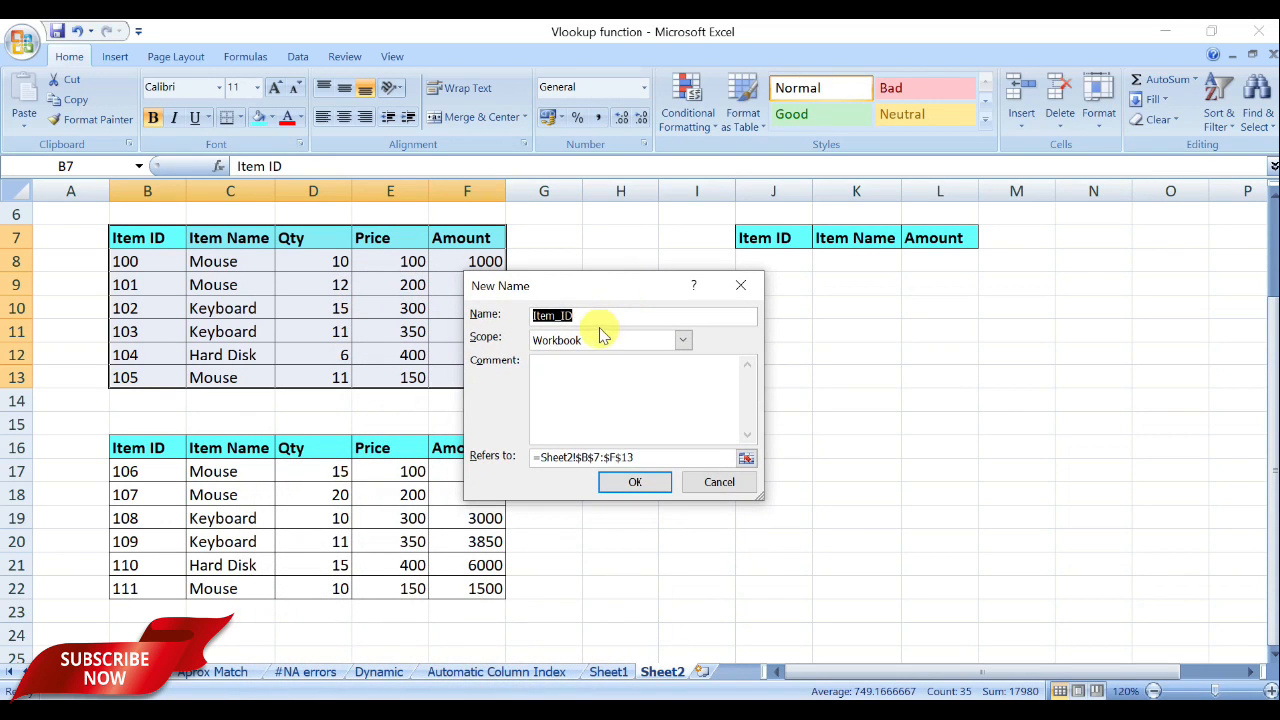
pyautogui.write('table1')
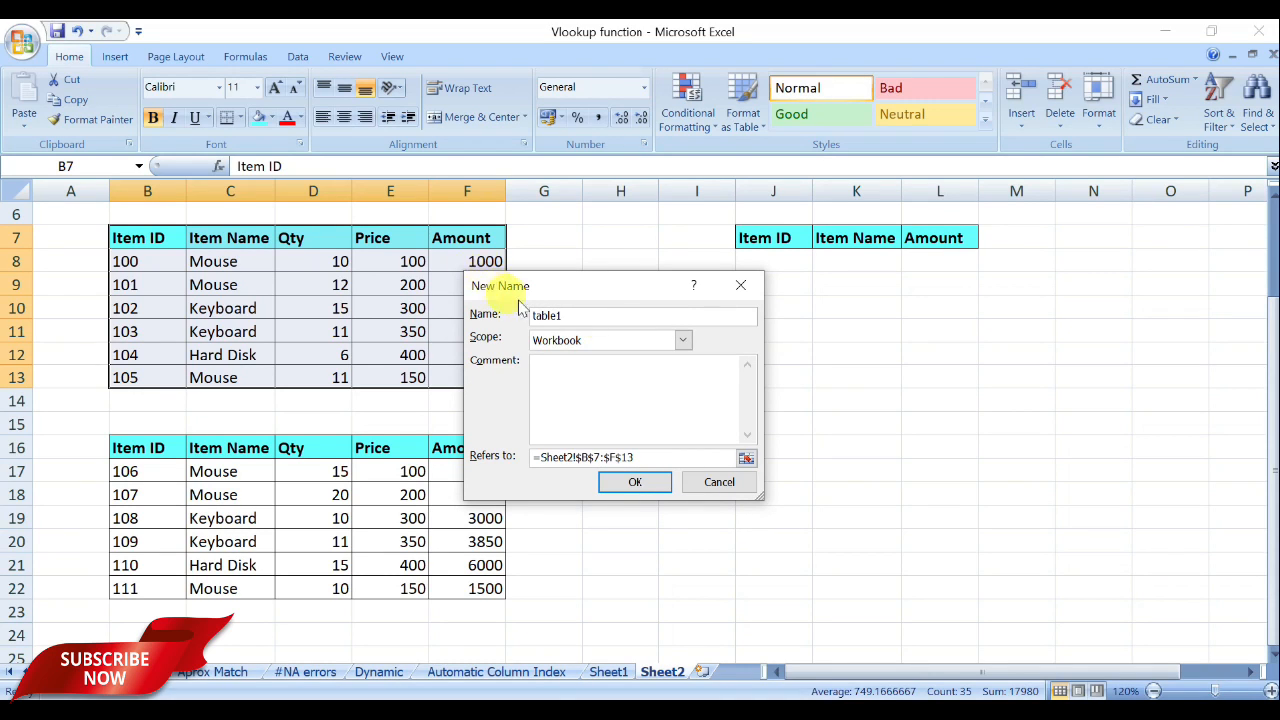
pyautogui.click(655, 483)
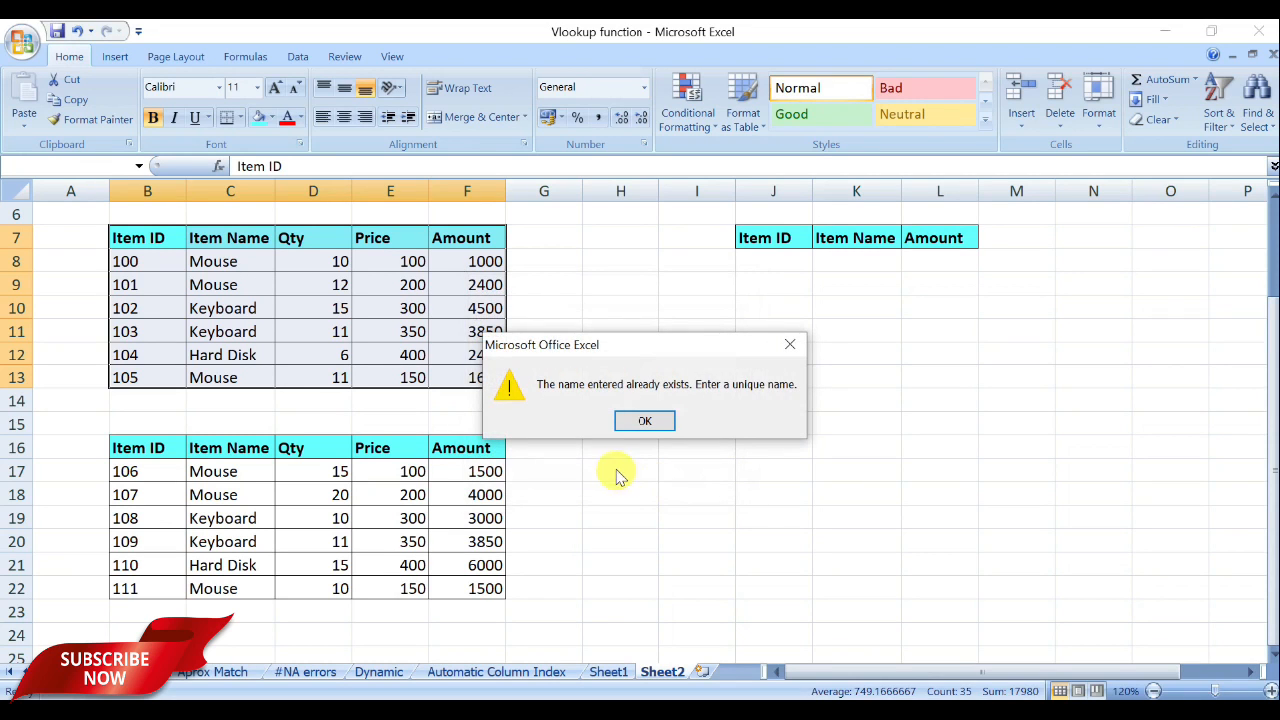
pyautogui.click(643, 422)
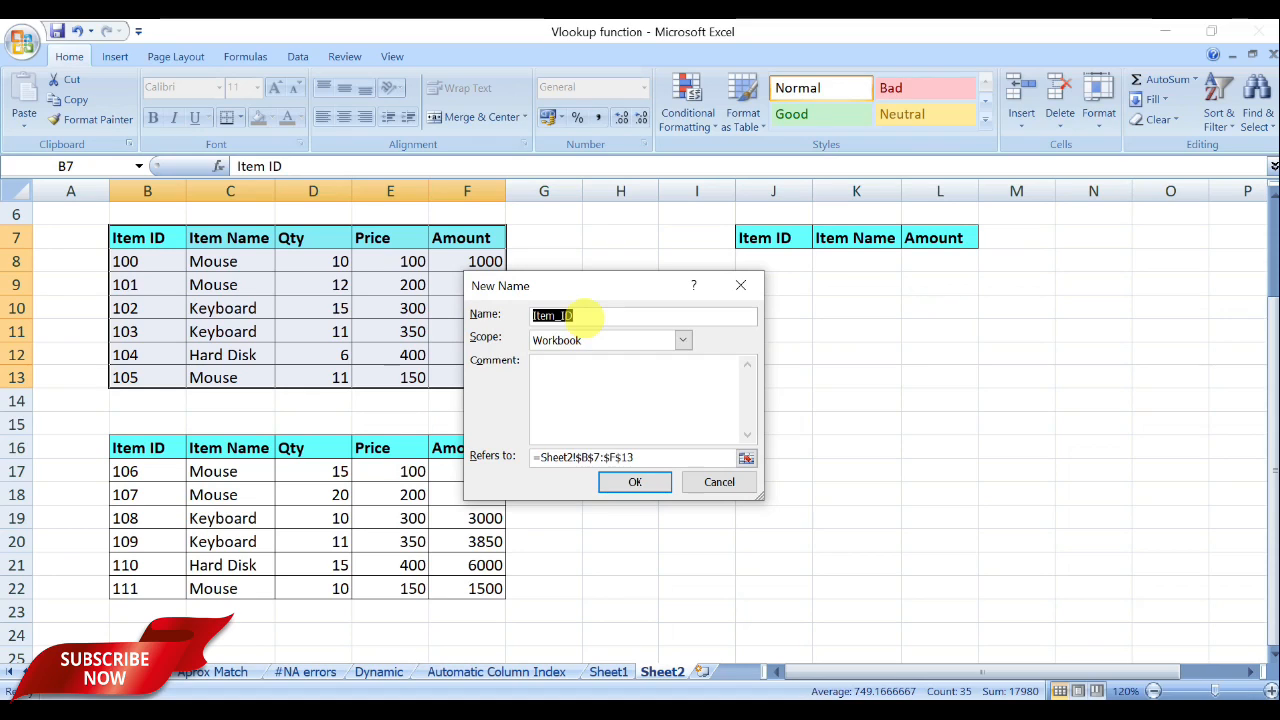
pyautogui.write('Ta')
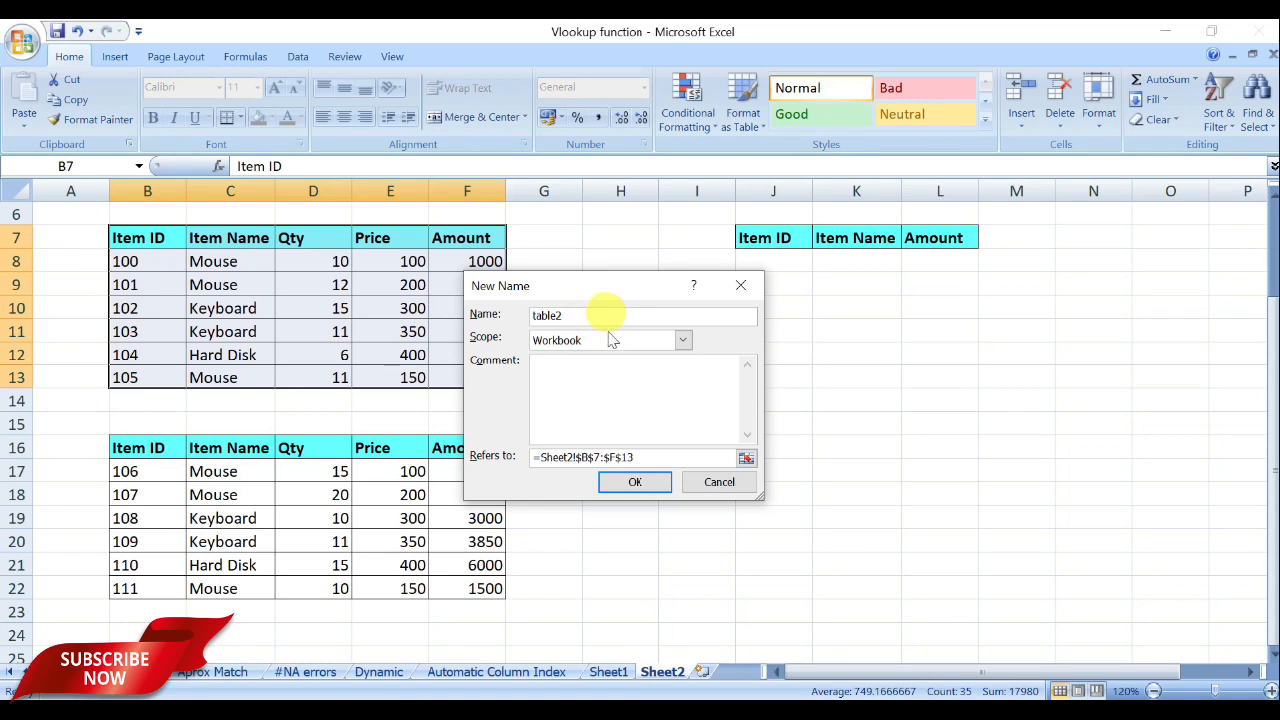
pyautogui.click(634, 481)
# Define the name table3 for the second item table, B16:F22, including its headings.
pyautogui.moveTo(120, 449); pyautogui.dragTo(466, 586)
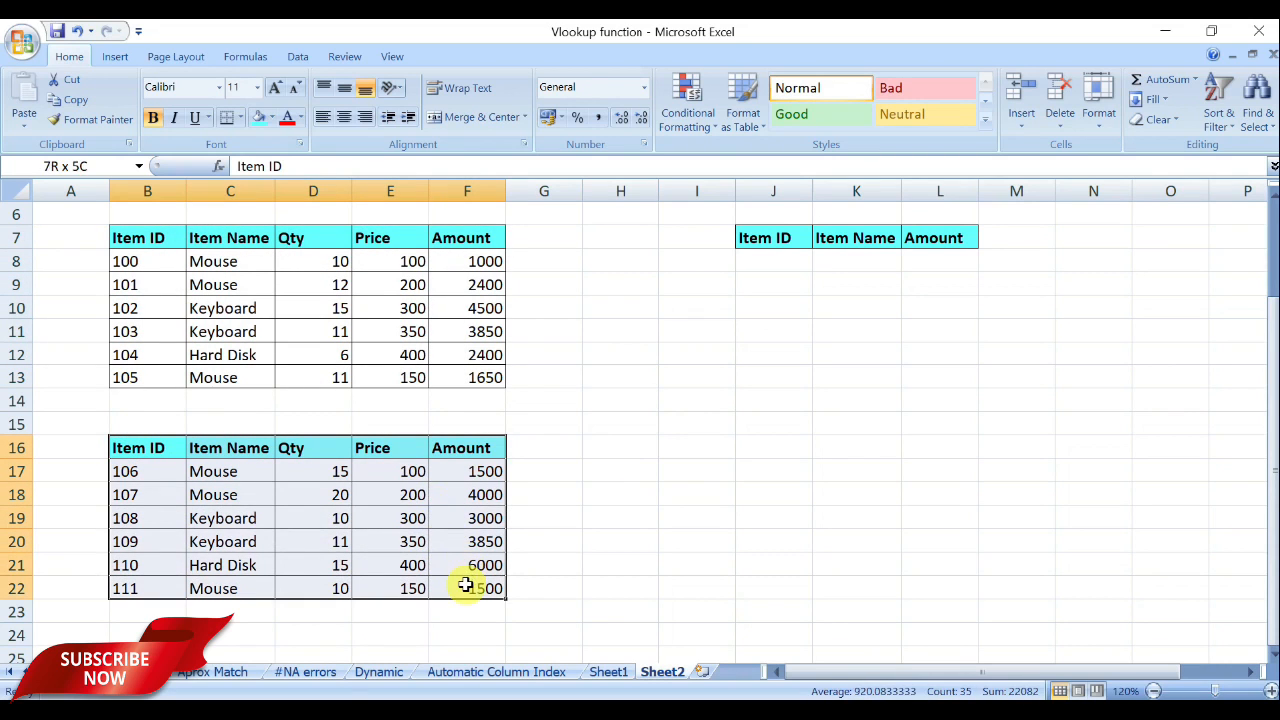
pyautogui.rightClick(366, 482)
pyautogui.click(430, 452)
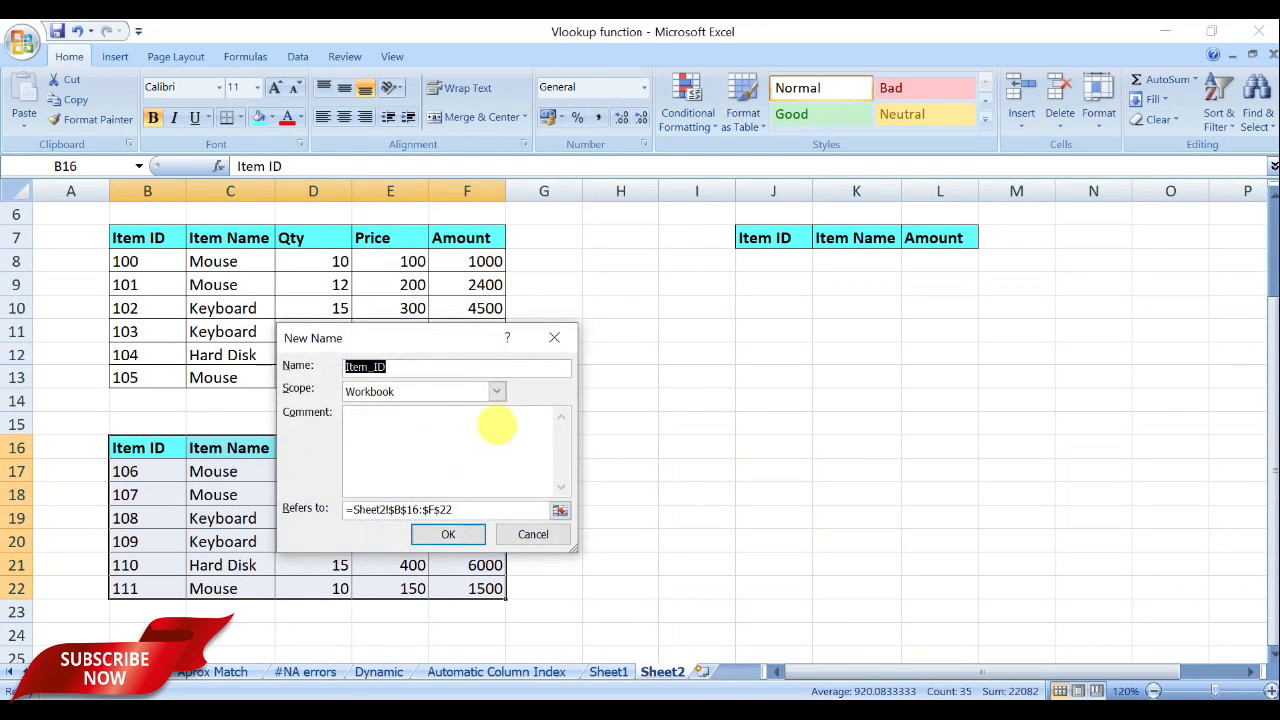
pyautogui.moveTo(470, 350); pyautogui.dragTo(788, 358)
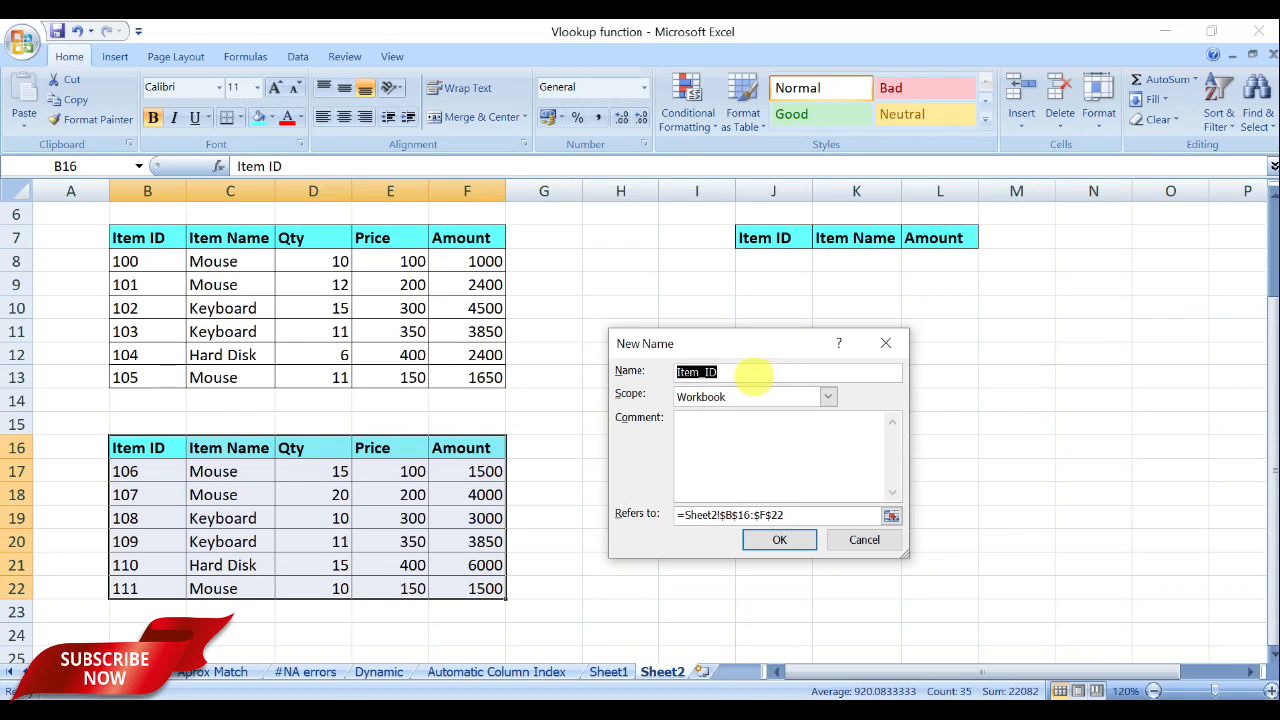
pyautogui.write('table3')
pyautogui.click(785, 540)
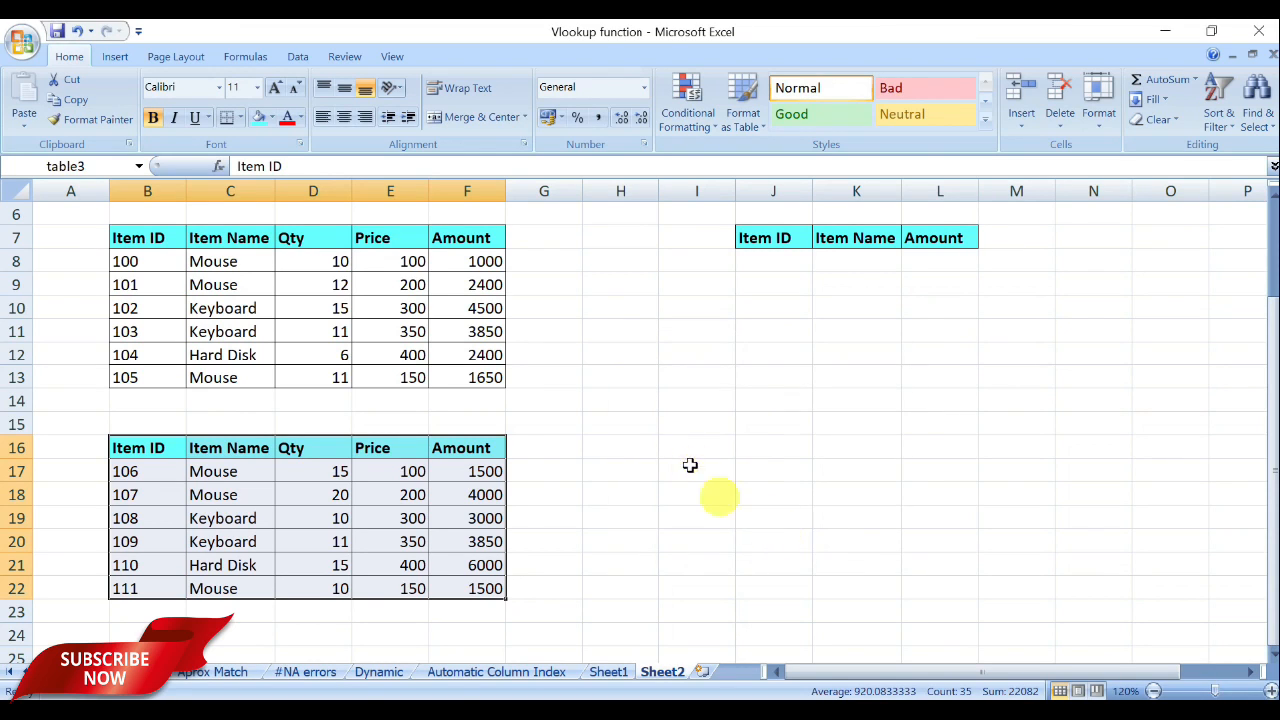
# Start a VLOOKUP formula in K8 under Item Name, with J8 as the lookup value.
pyautogui.click(764, 267)
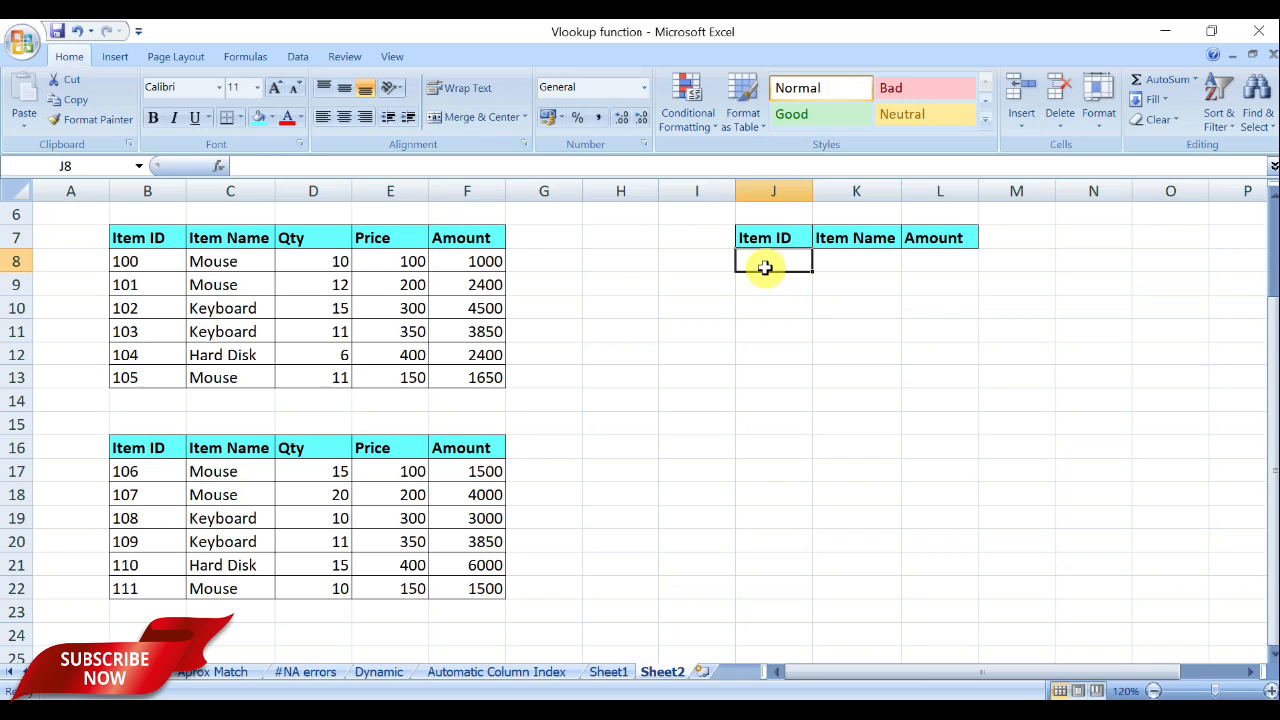
pyautogui.click(836, 260)
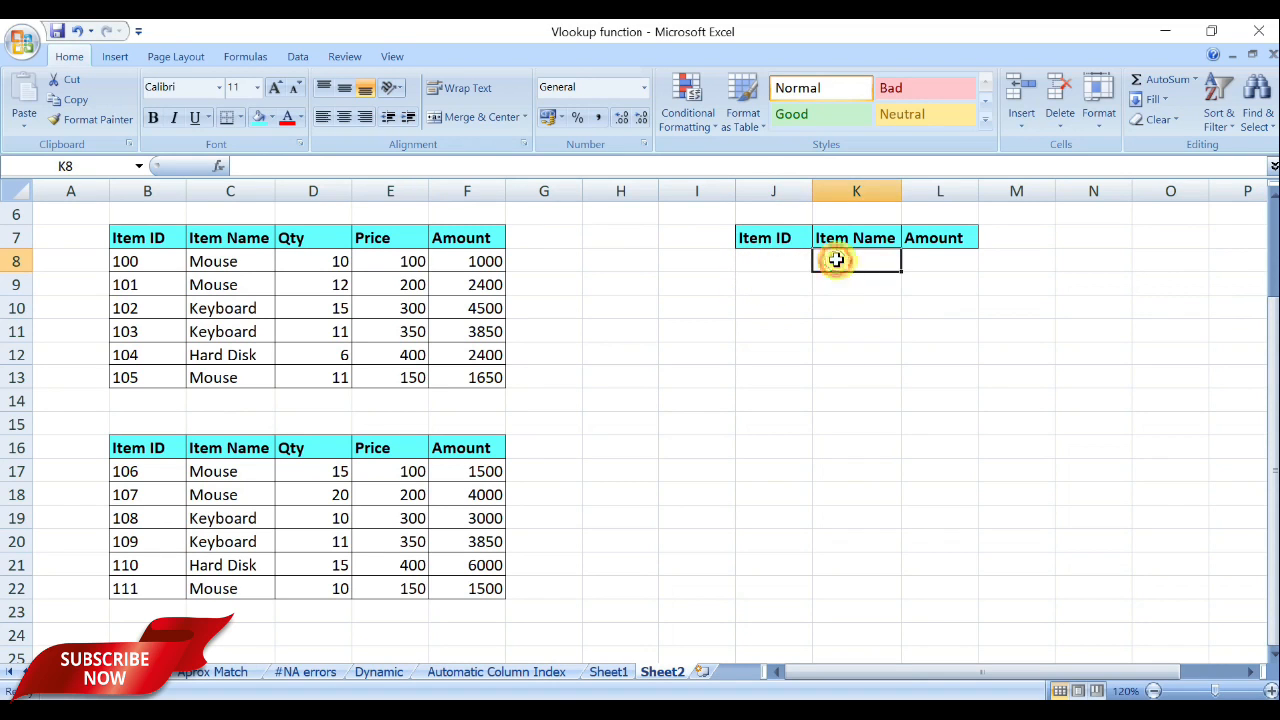
pyautogui.write('=')
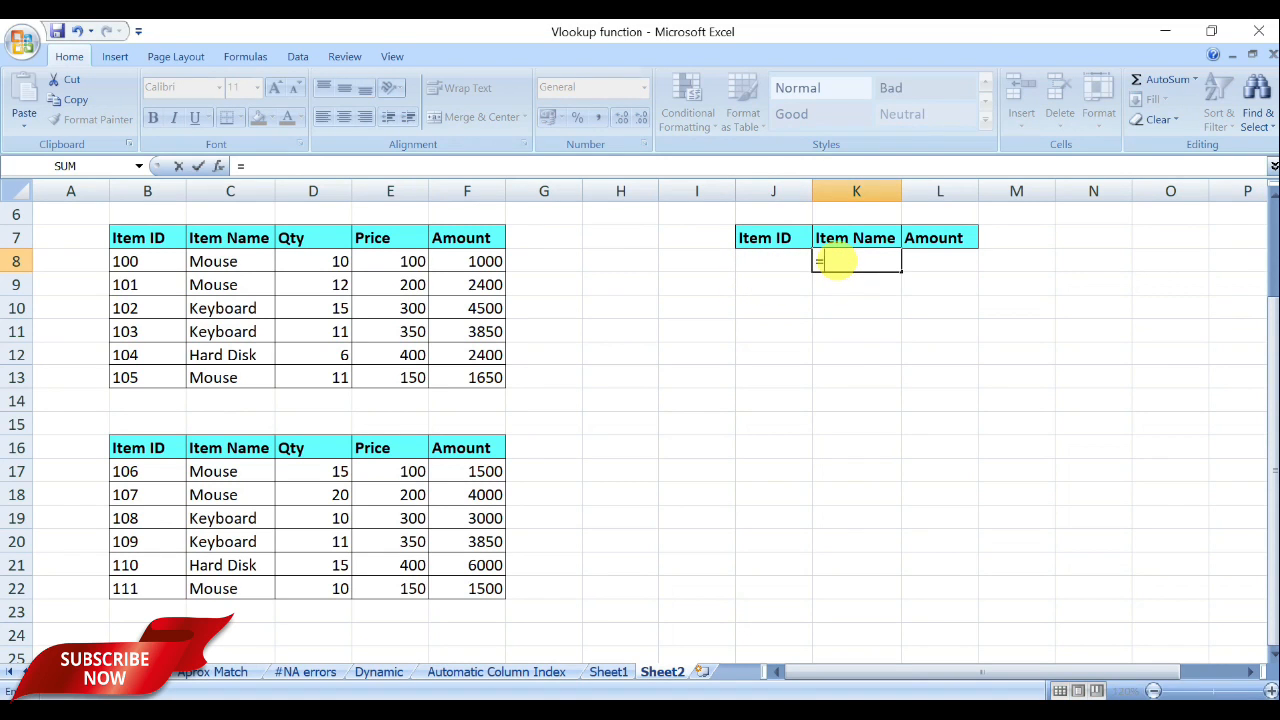
pyautogui.write('vlookup(')
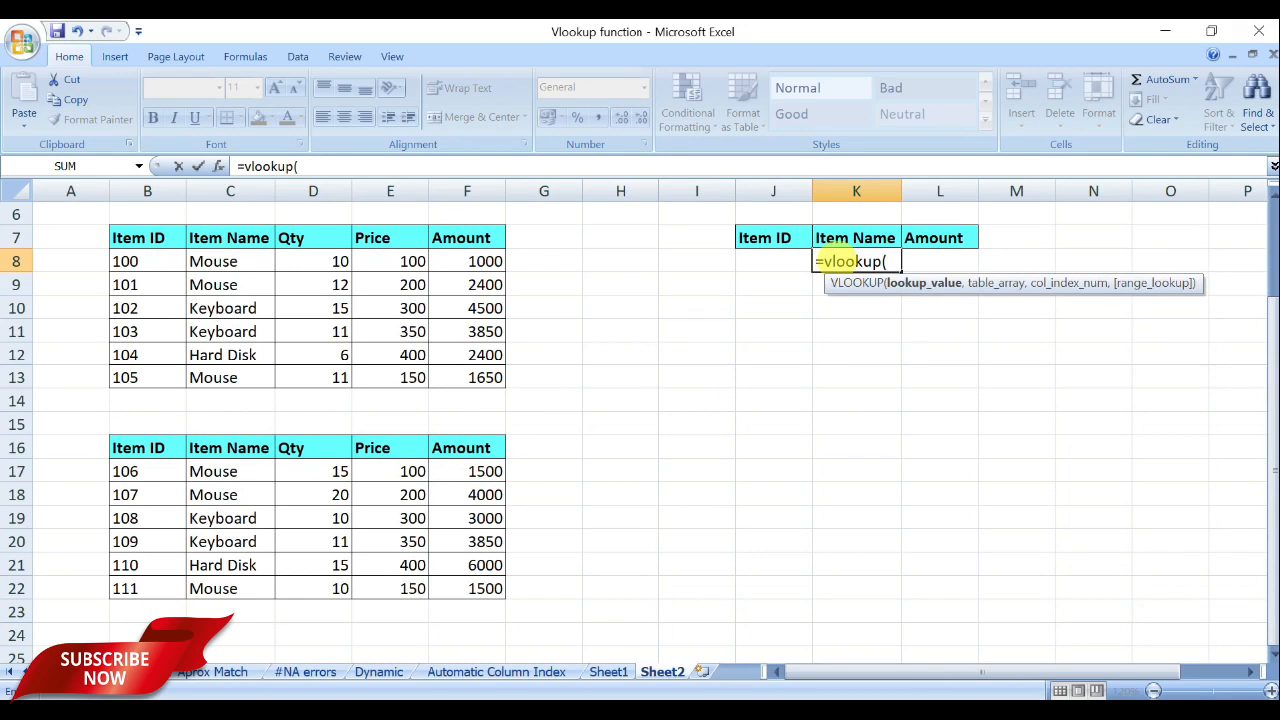
pyautogui.click(771, 261)
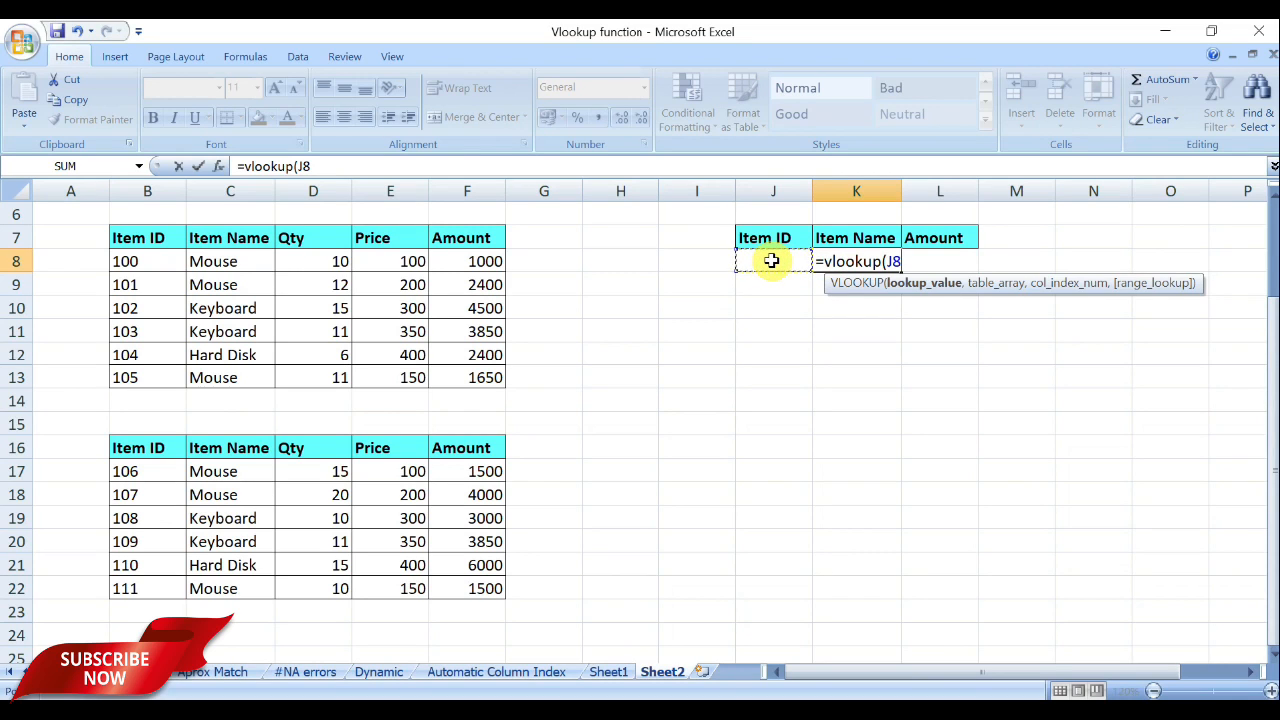
pyautogui.write(',')
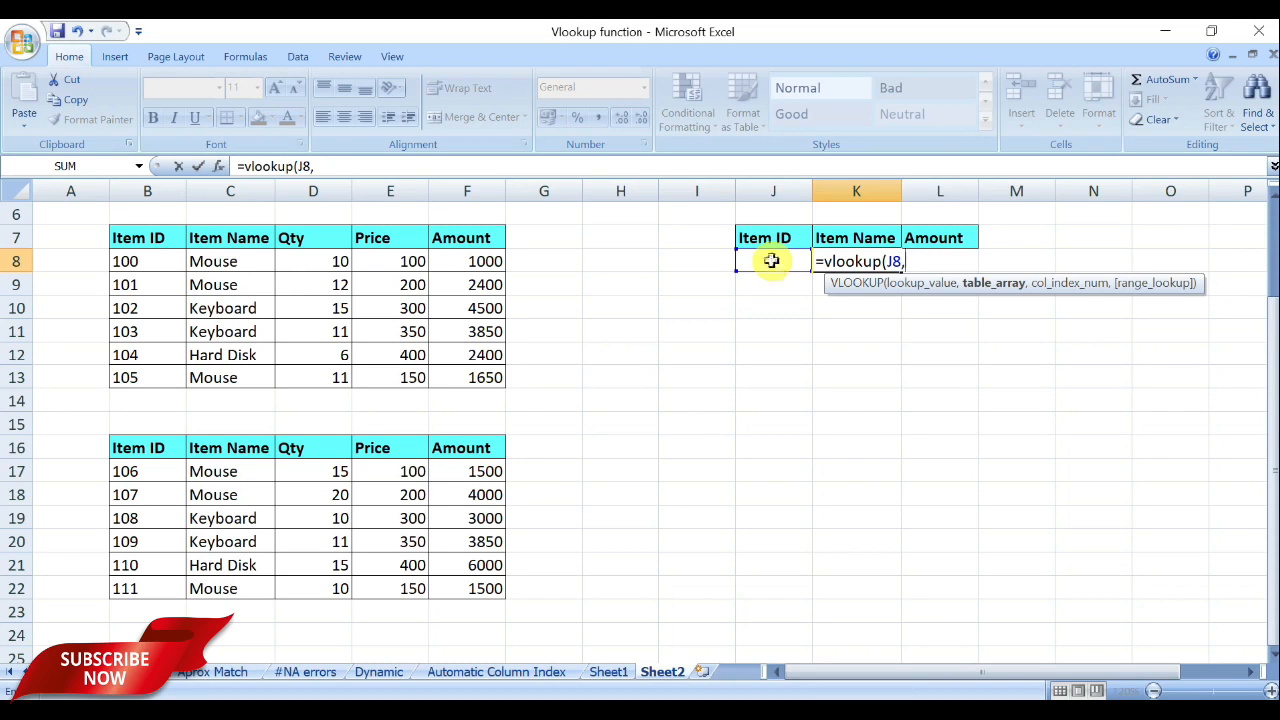
# Set the table array to an IF that returns table2 when J8<=105 and table3 otherwise.
pyautogui.write('i')
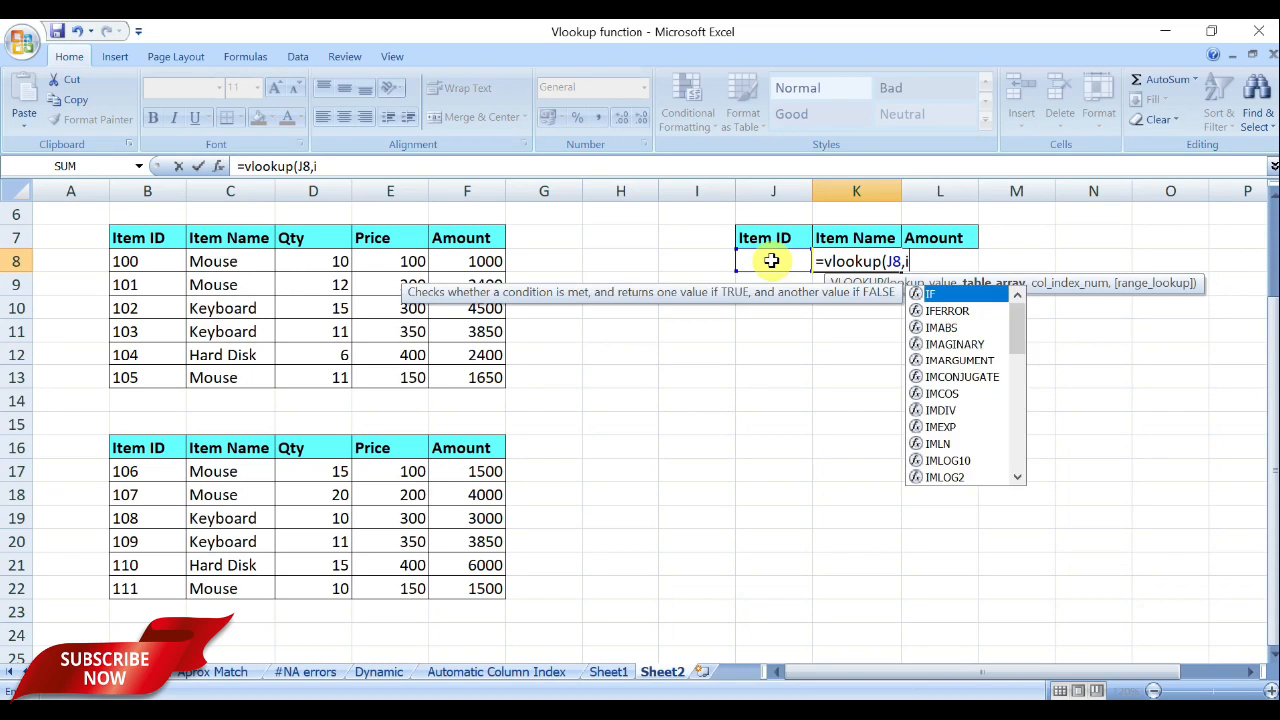
pyautogui.write('f(')
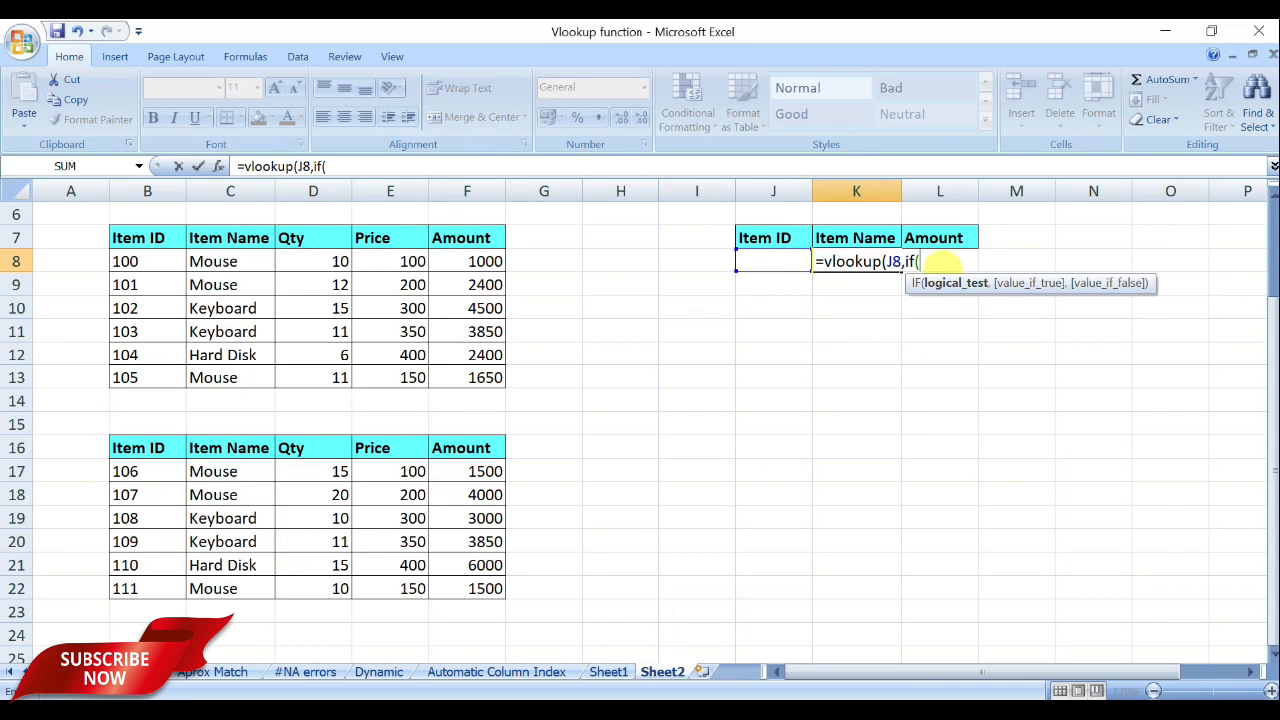
pyautogui.click(775, 260)
pyautogui.write('<')
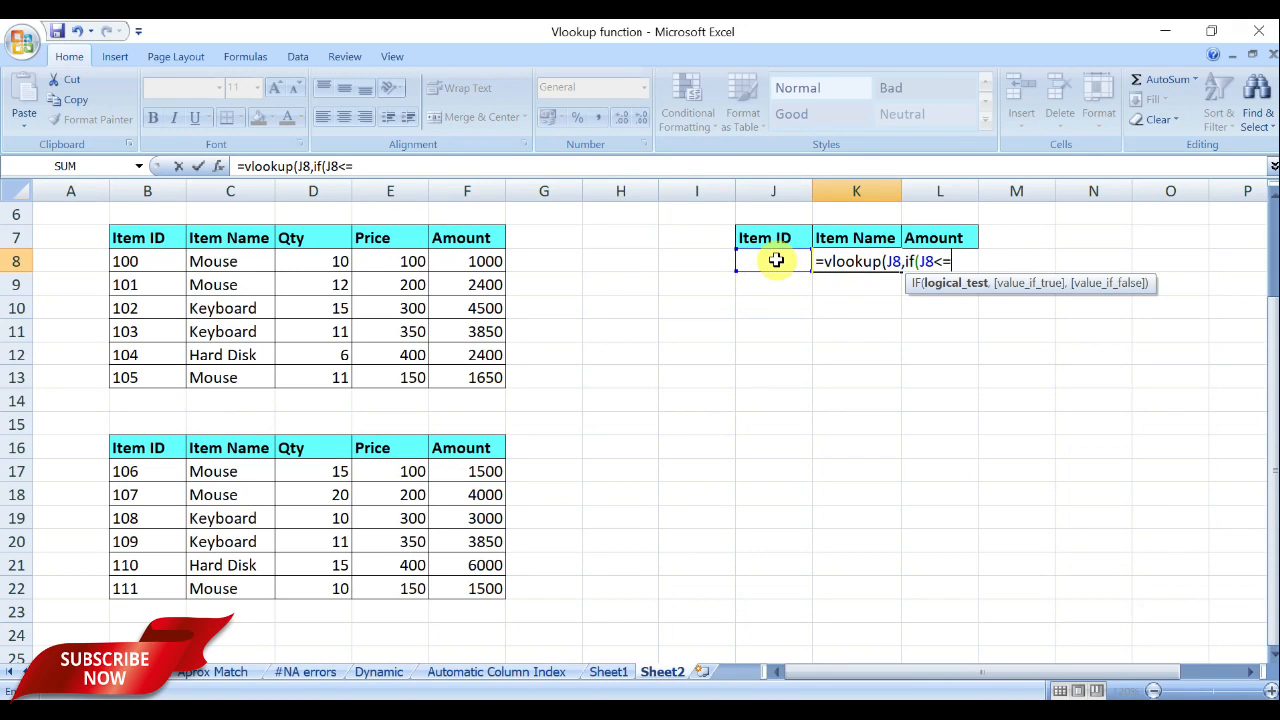
pyautogui.write('=105')
pyautogui.write(',')
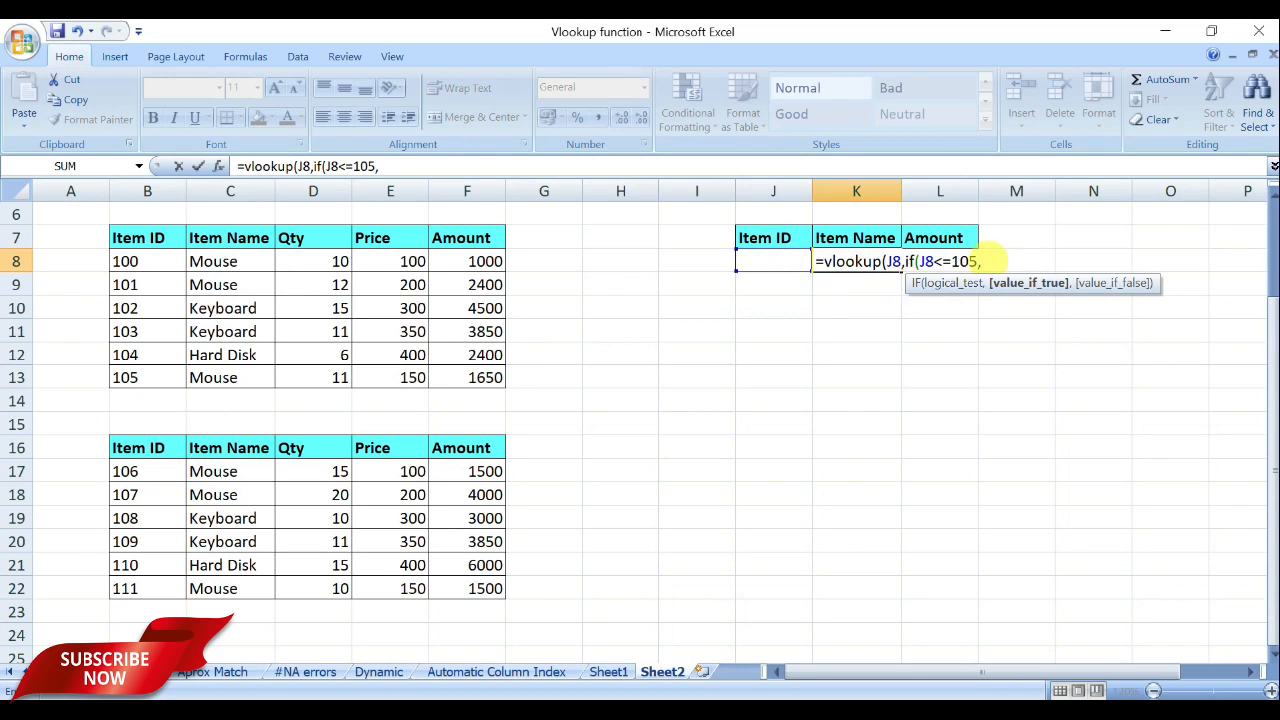
pyautogui.write('table')
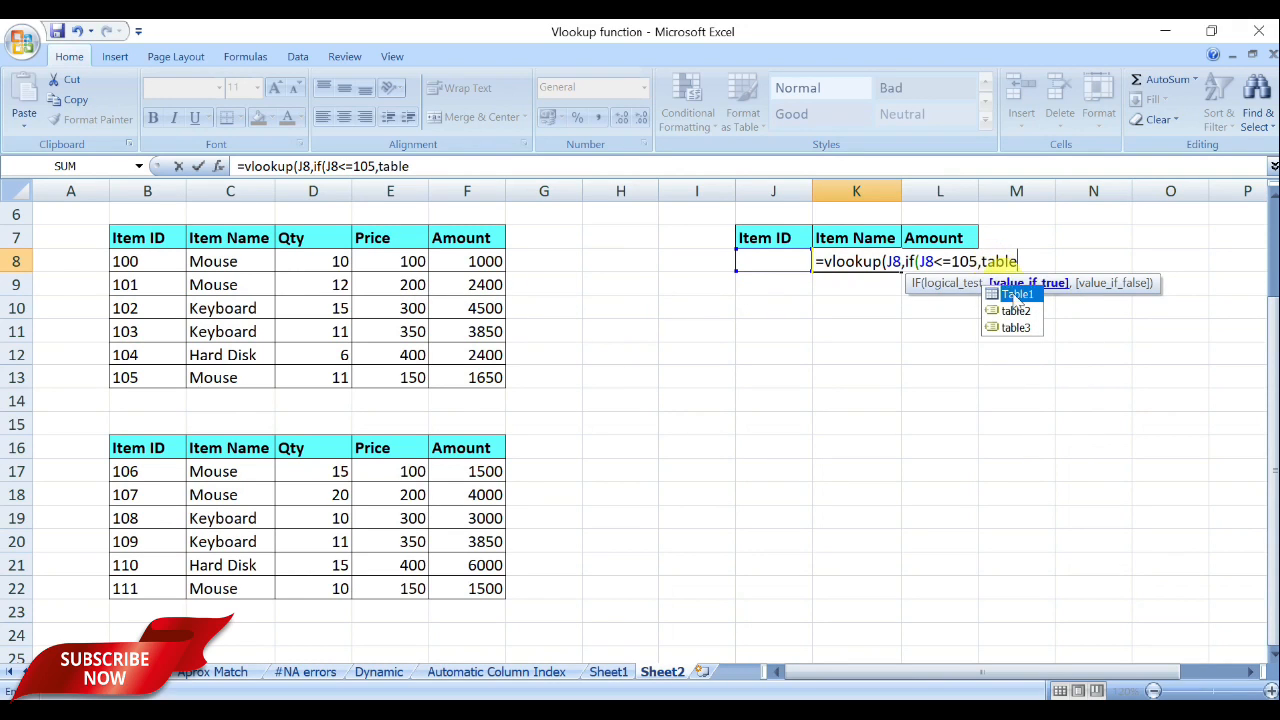
pyautogui.click(1016, 312)
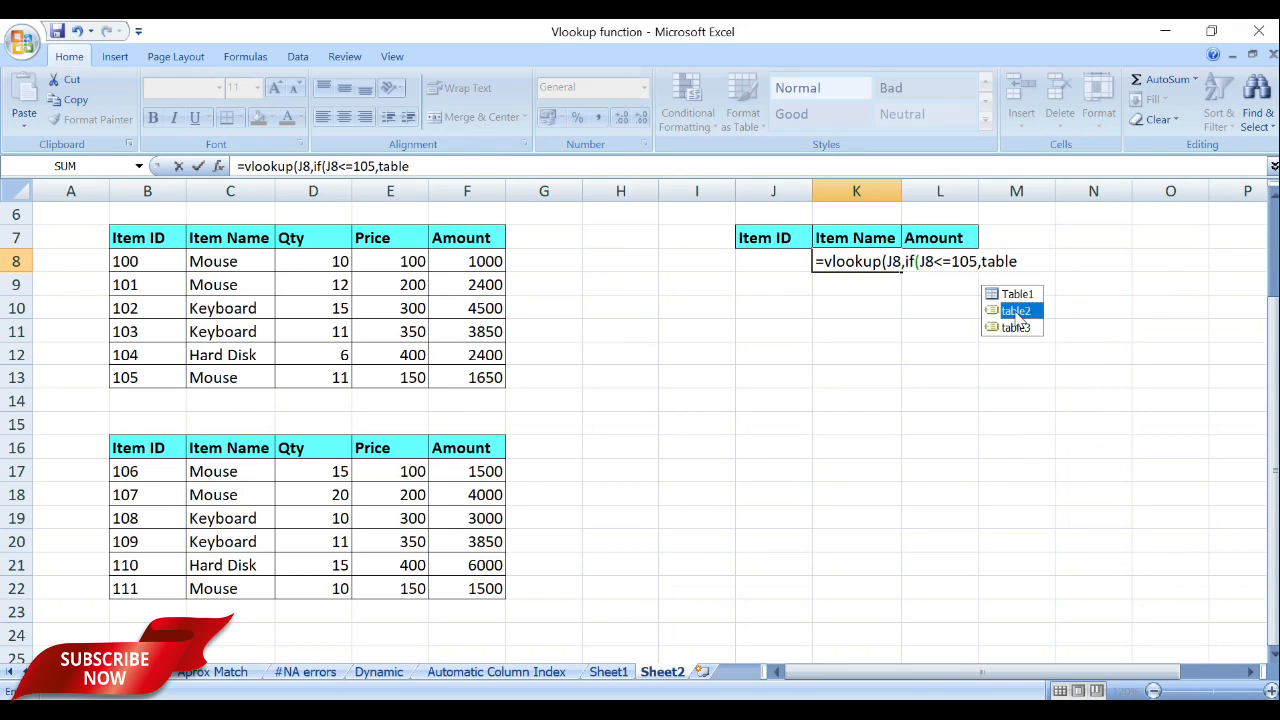
pyautogui.doubleClick(1008, 314)
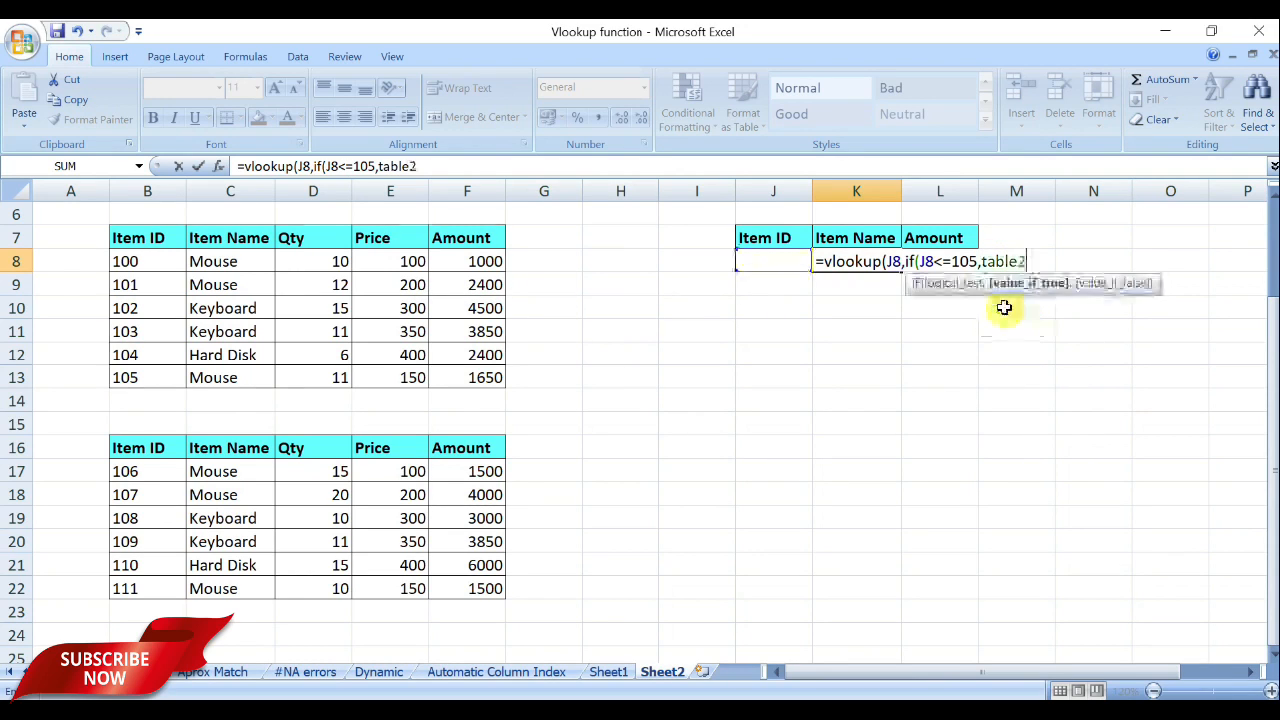
pyautogui.write(',')
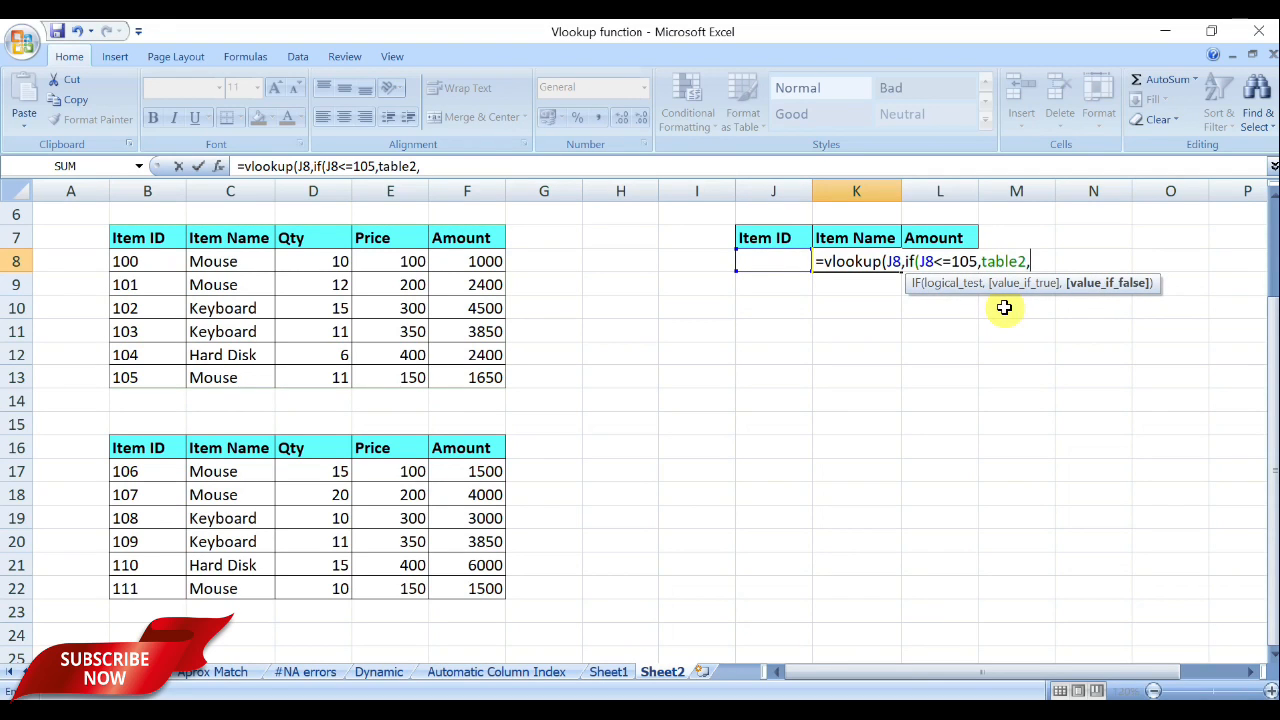
pyautogui.write('ta')
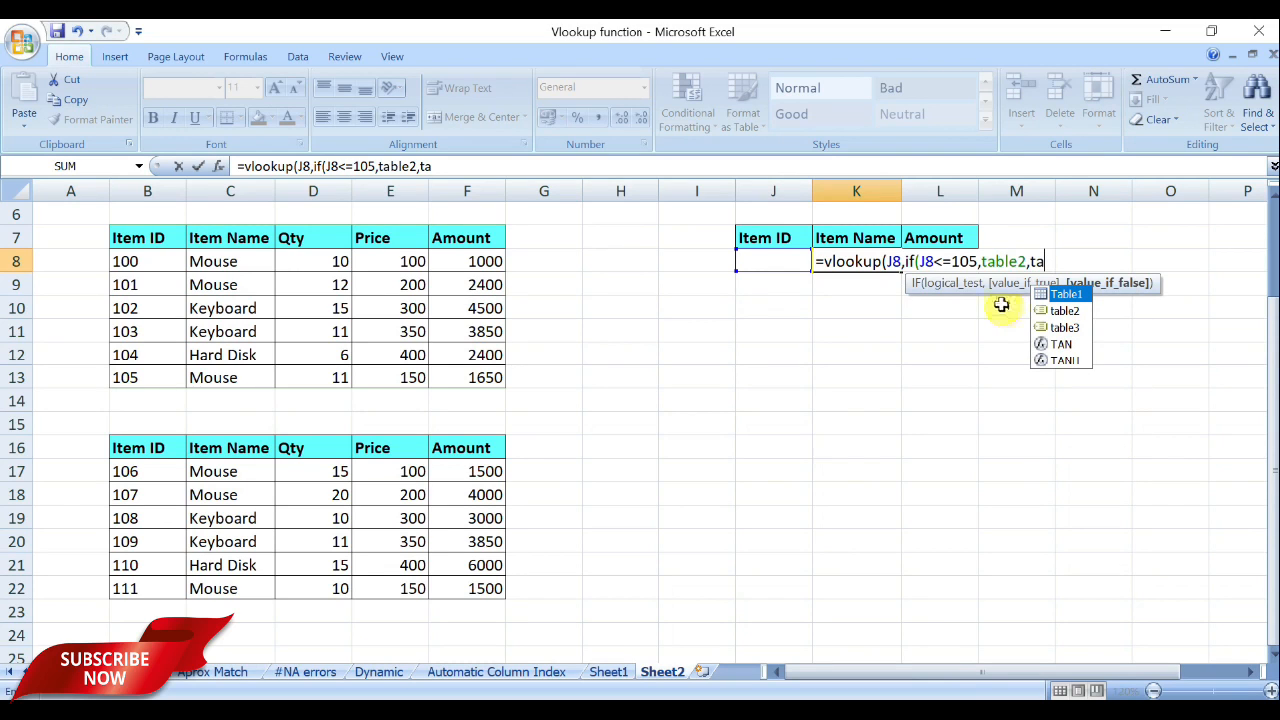
pyautogui.doubleClick(1066, 327)
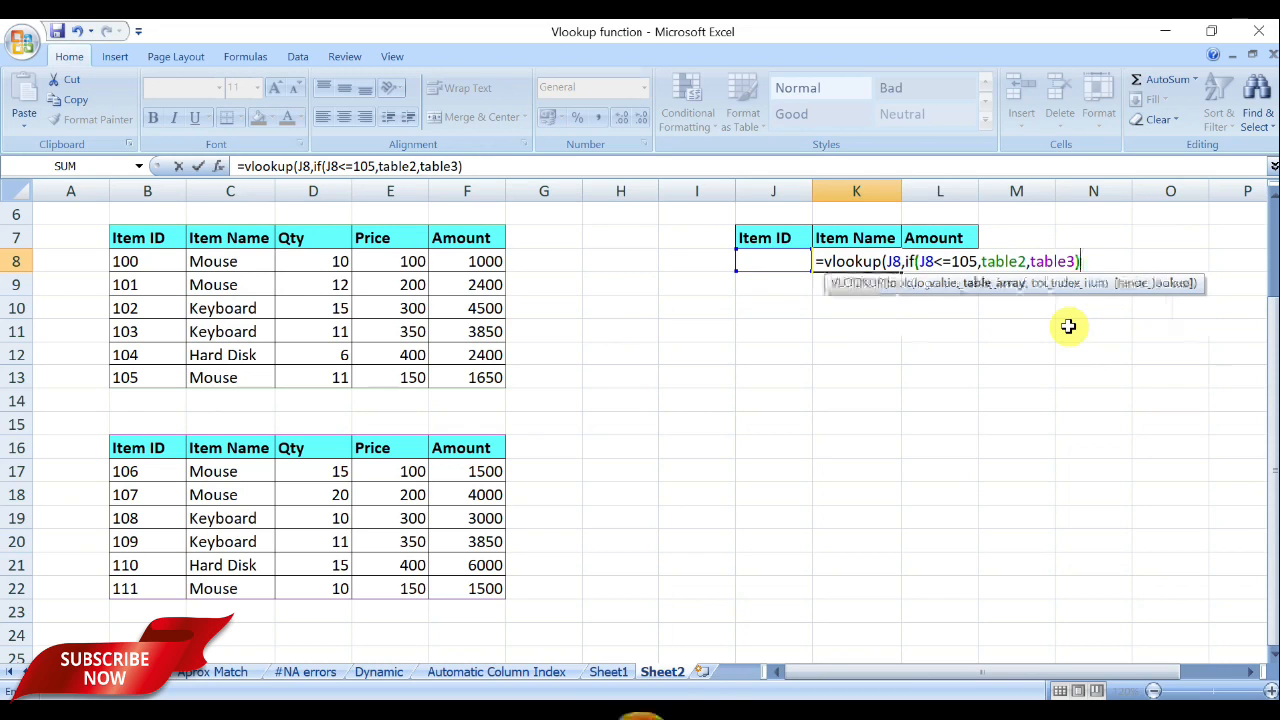
# Complete the K8 VLOOKUP with column index 2 and range lookup 0 for an exact match.
pyautogui.write(',')
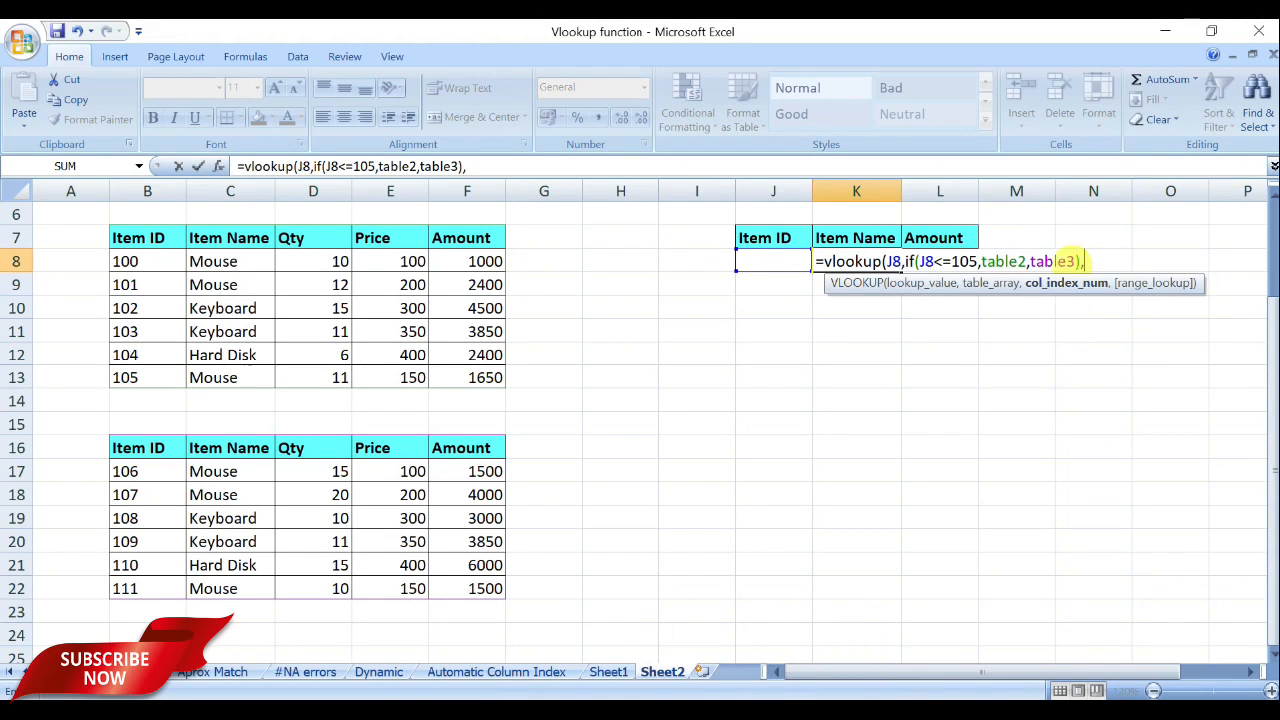
pyautogui.write('2')
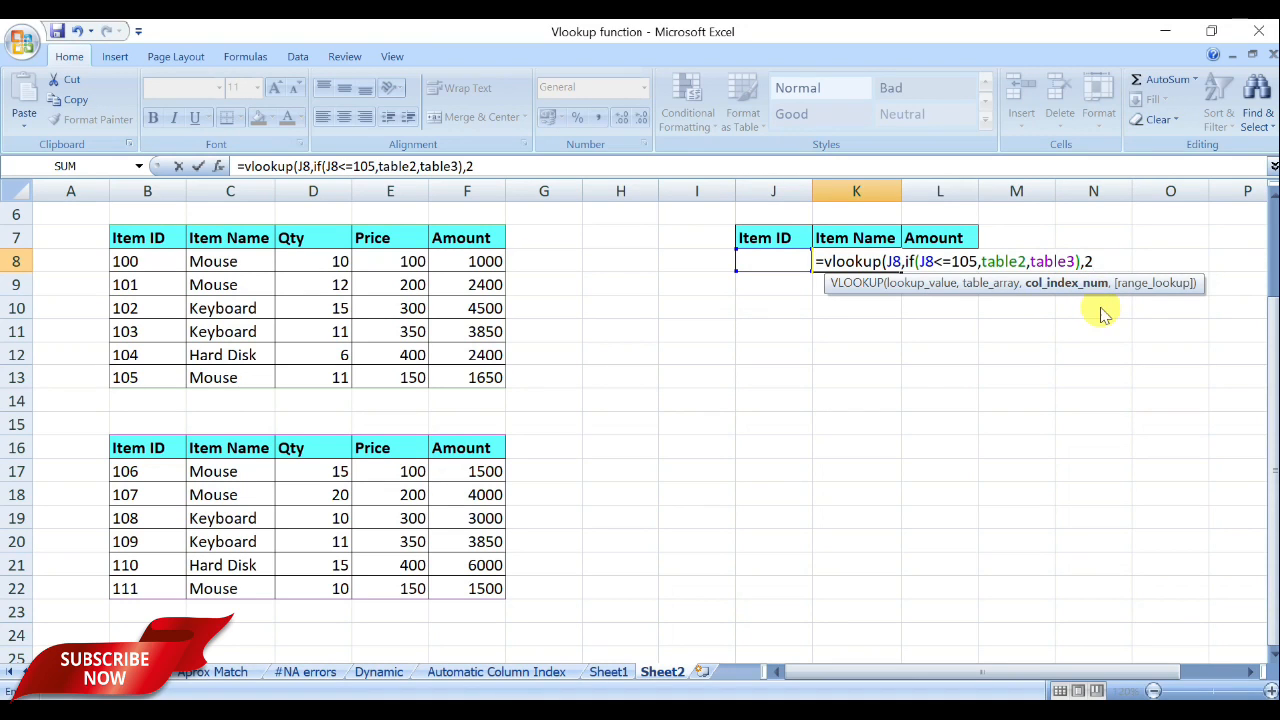
pyautogui.write(',')
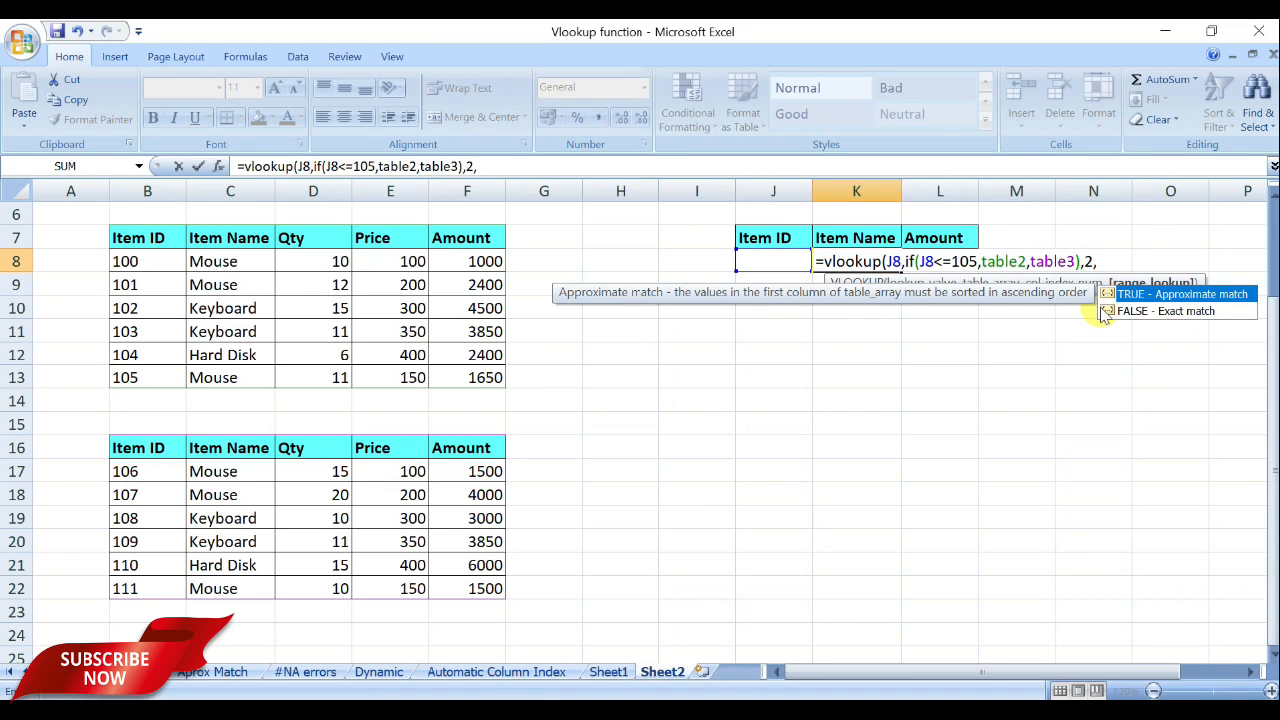
pyautogui.write('0)')
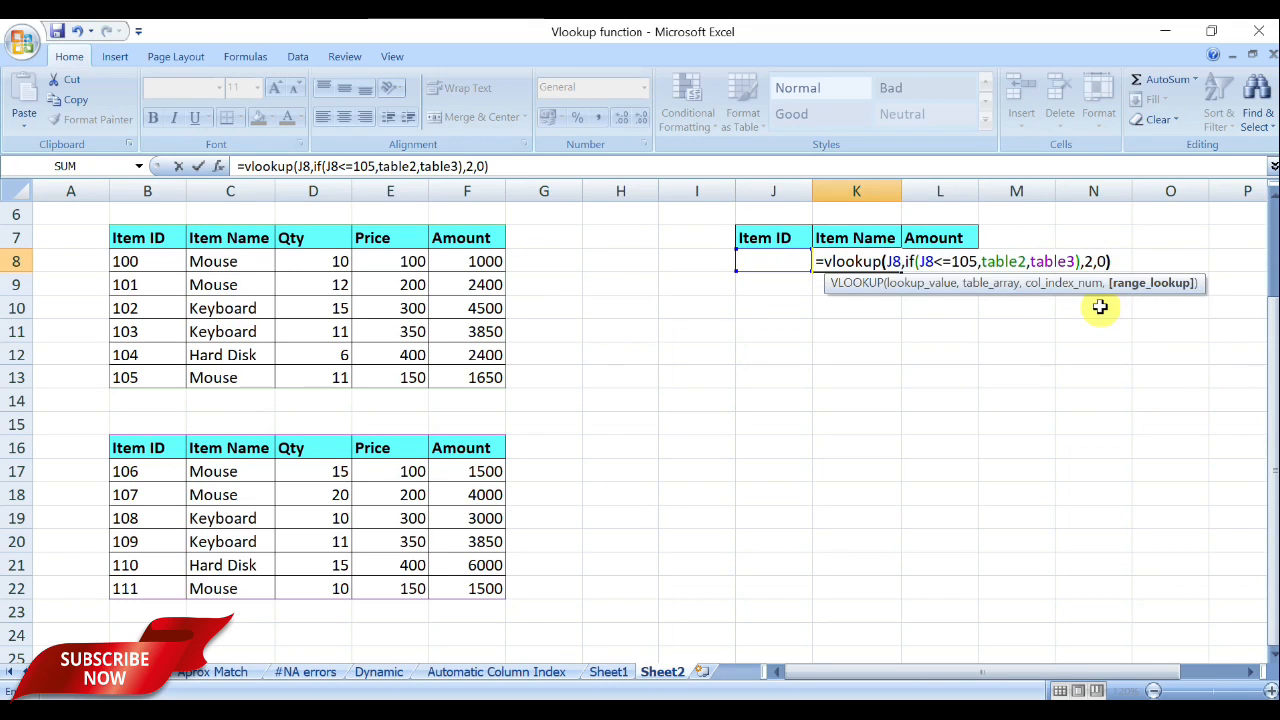
pyautogui.press('Return')
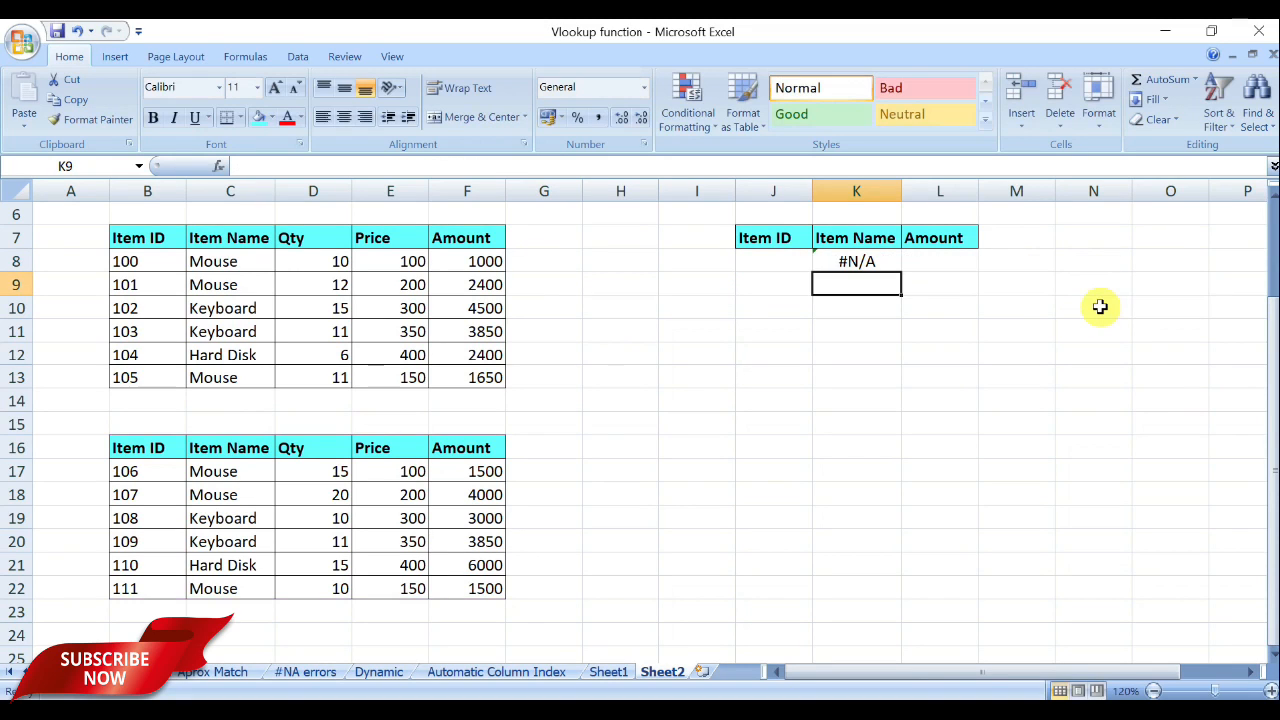
# Enter item ID 100 in J8 as the ID to look up.
pyautogui.click(774, 263)
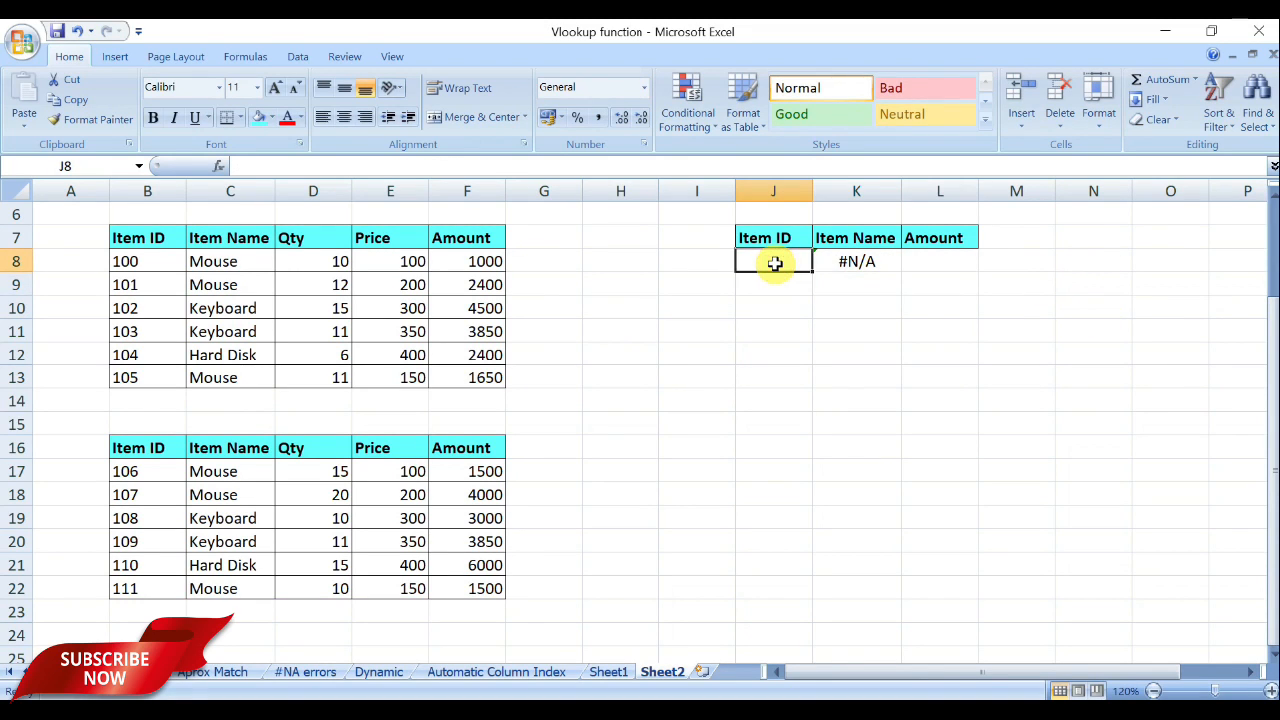
pyautogui.write('100')
pyautogui.press('Return')
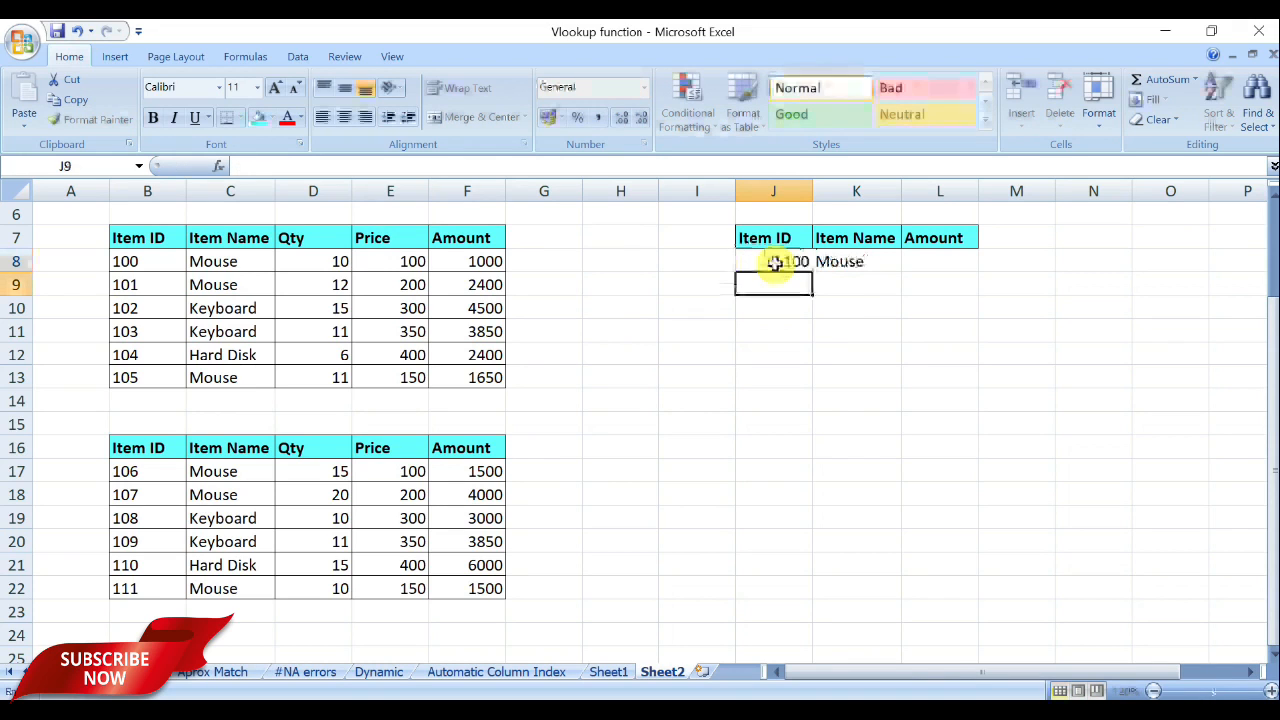
# Change the item ID in J8 to 104 and check the lookup against that item's name and amount in the upper table.
pyautogui.click(779, 259)
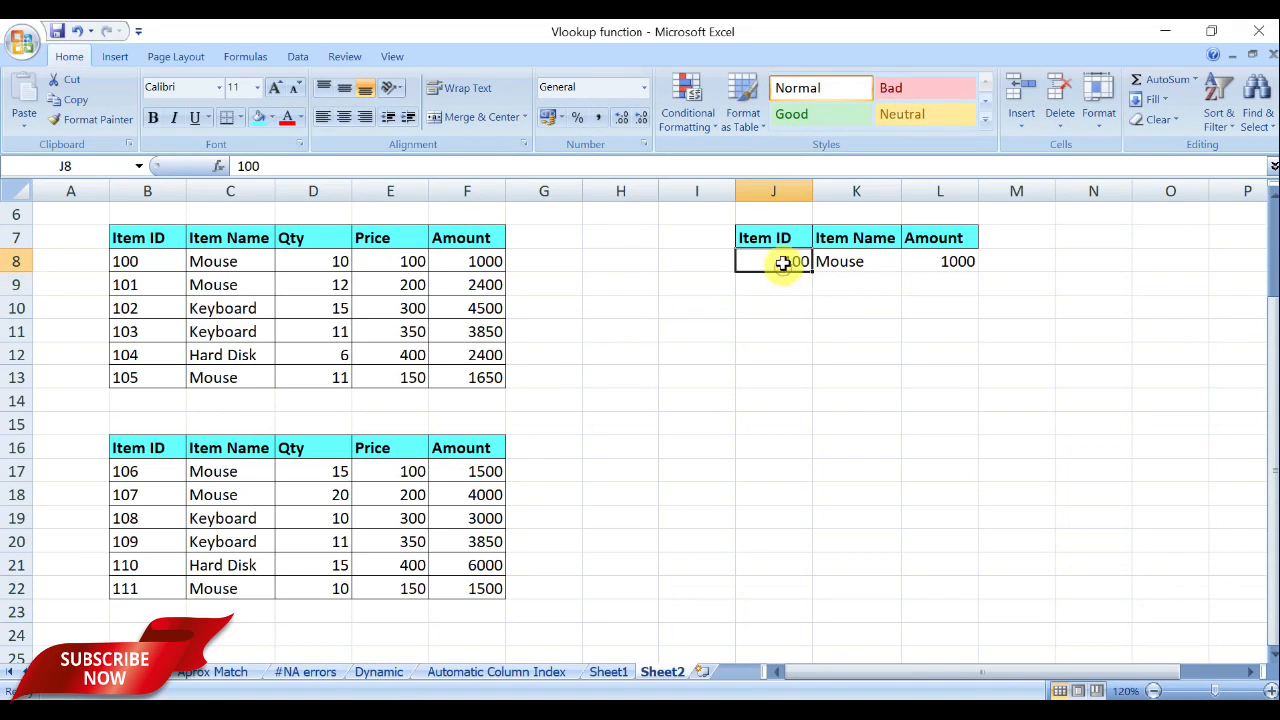
pyautogui.write('10')
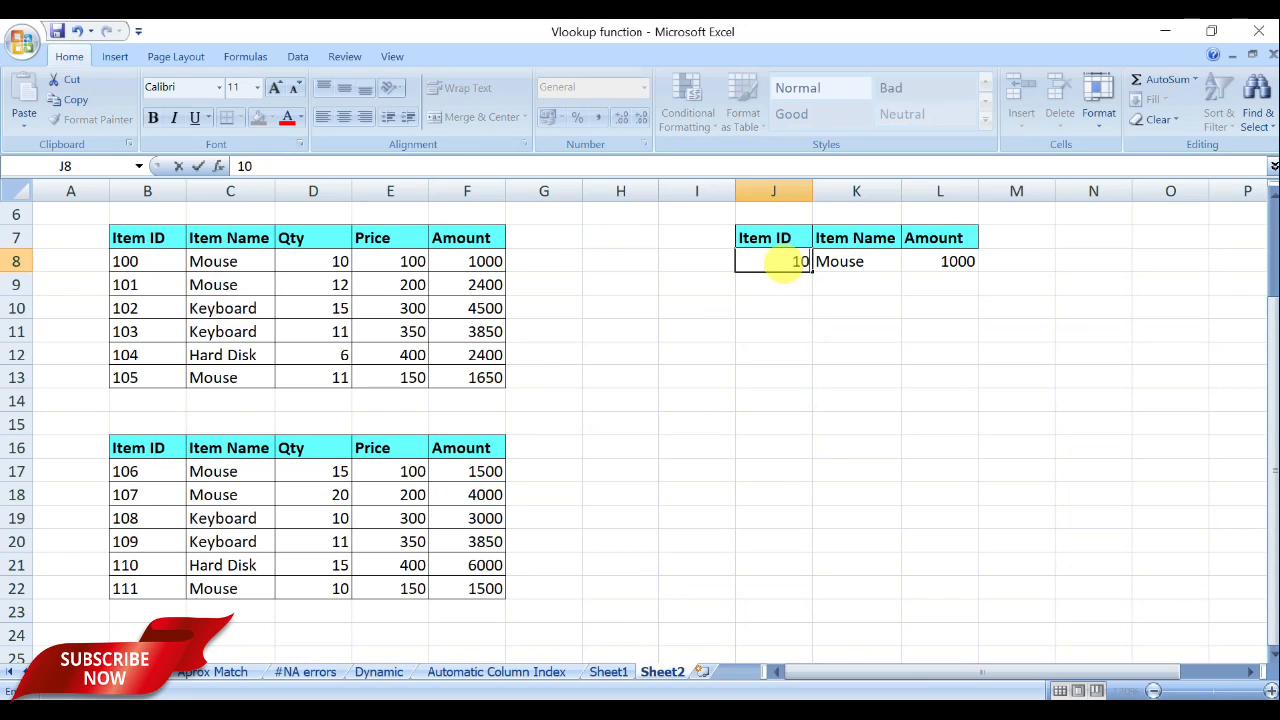
pyautogui.write('4')
pyautogui.press('Return')
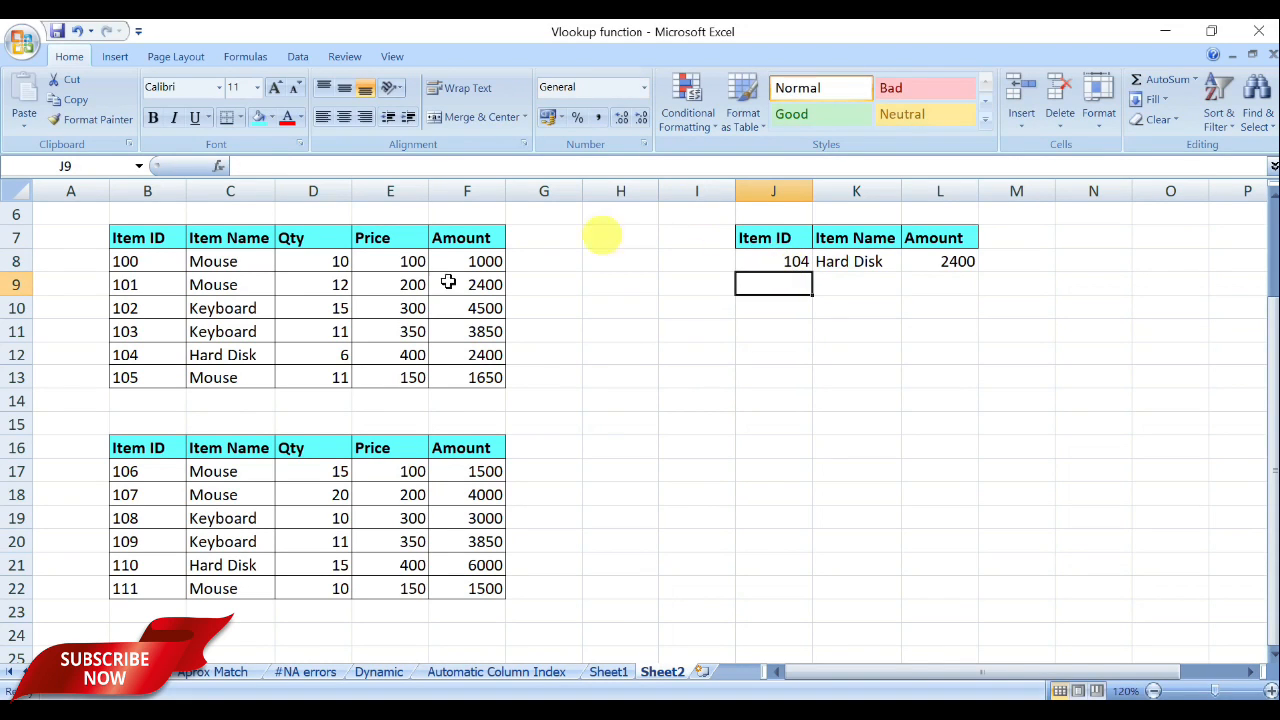
pyautogui.click(226, 356)
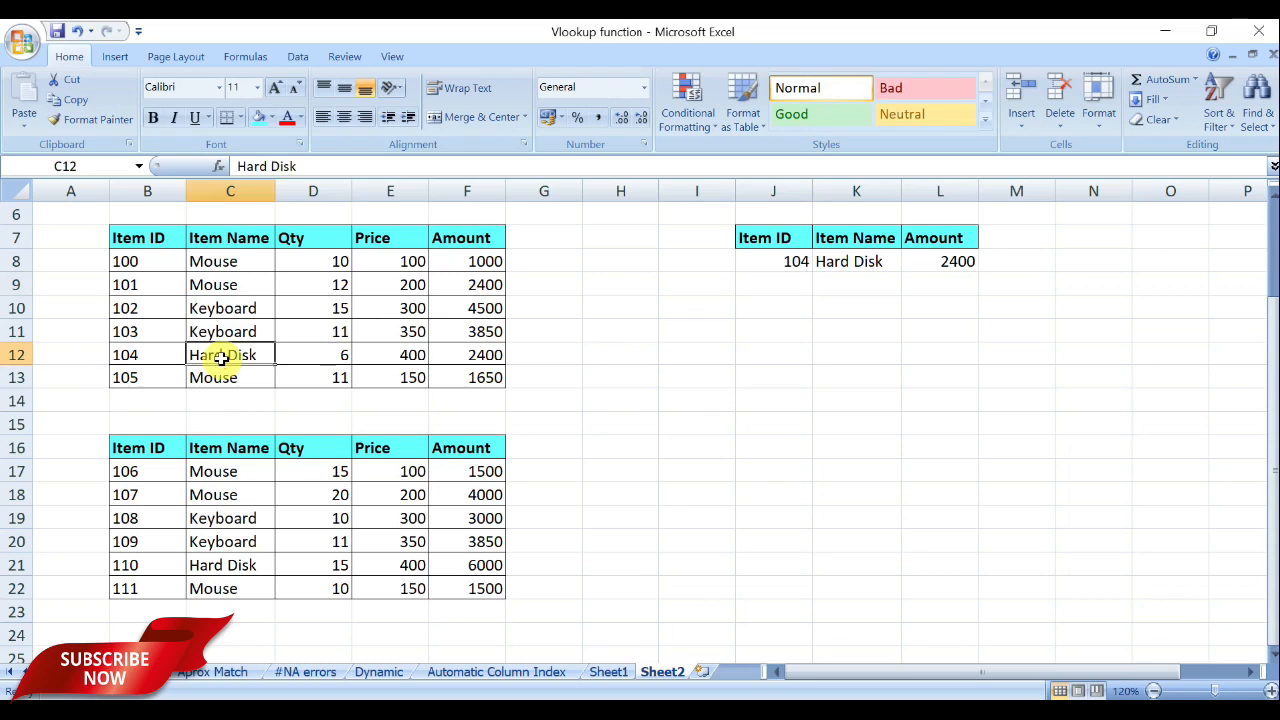
pyautogui.click(474, 355)
# Set the item ID in J8 to 108 and inspect the lookup formulas under Item Name and Amount.
pyautogui.click(779, 261)
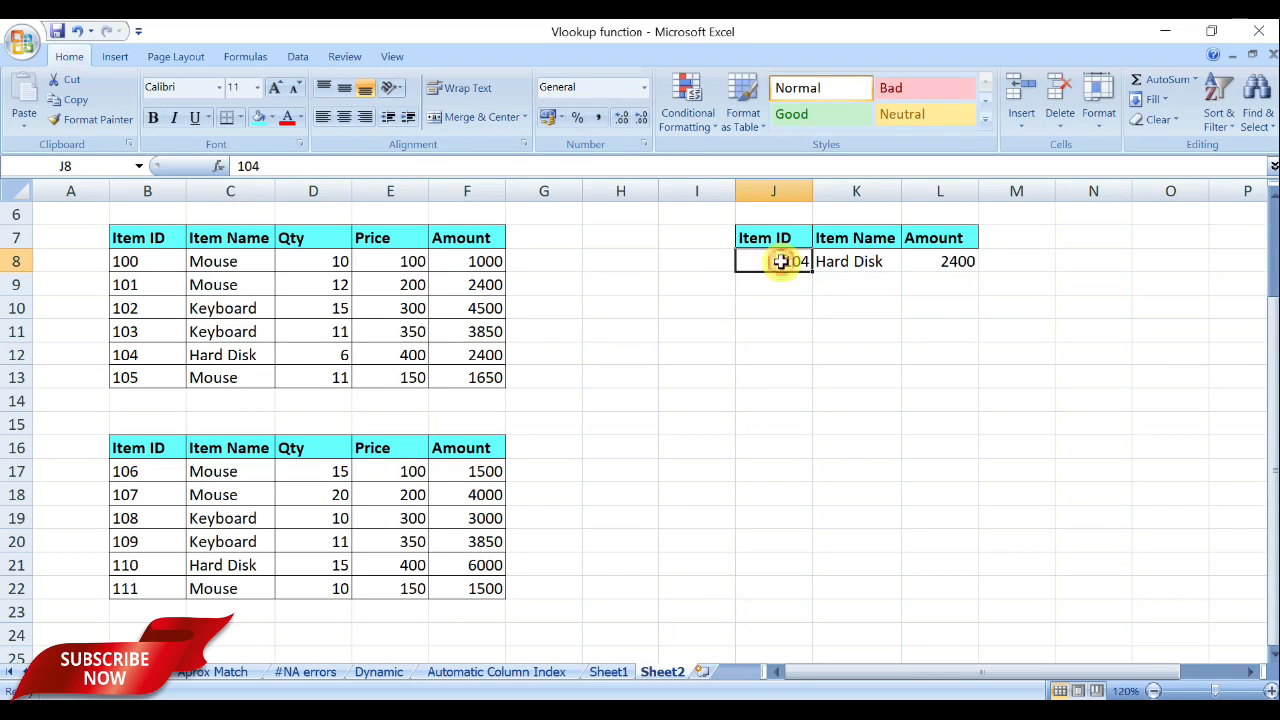
pyautogui.write('108')
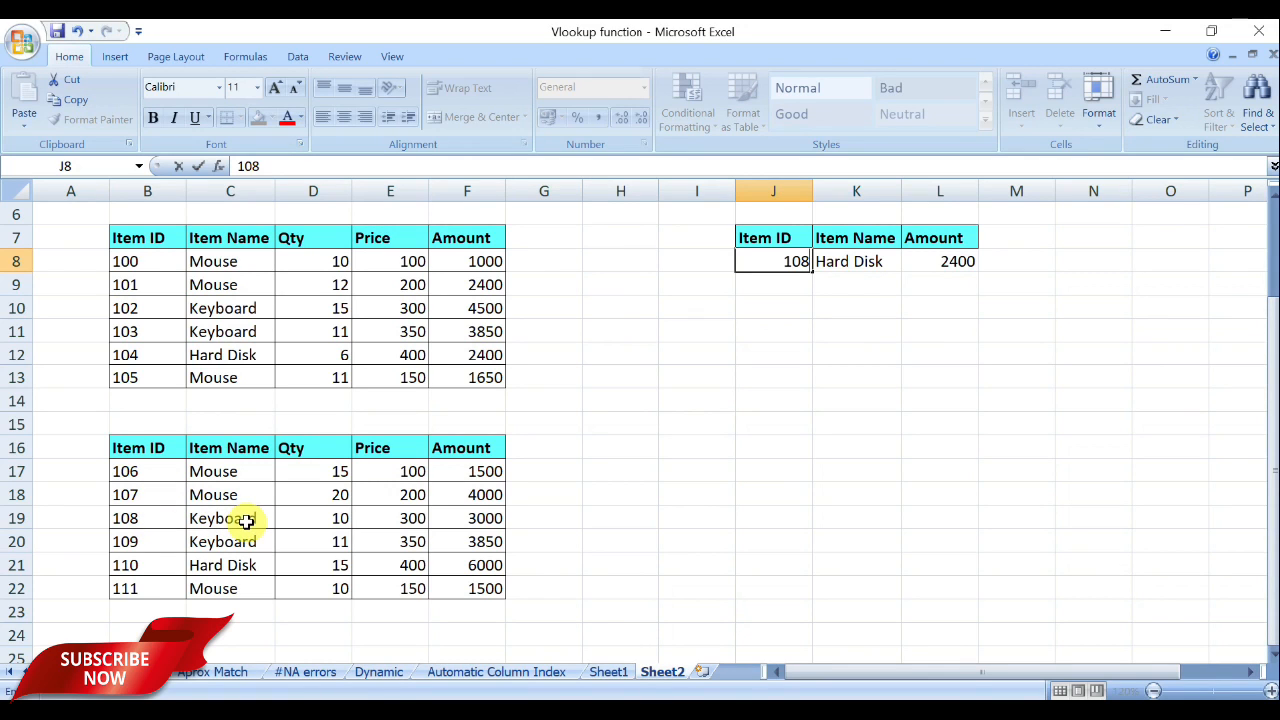
pyautogui.press('Return')
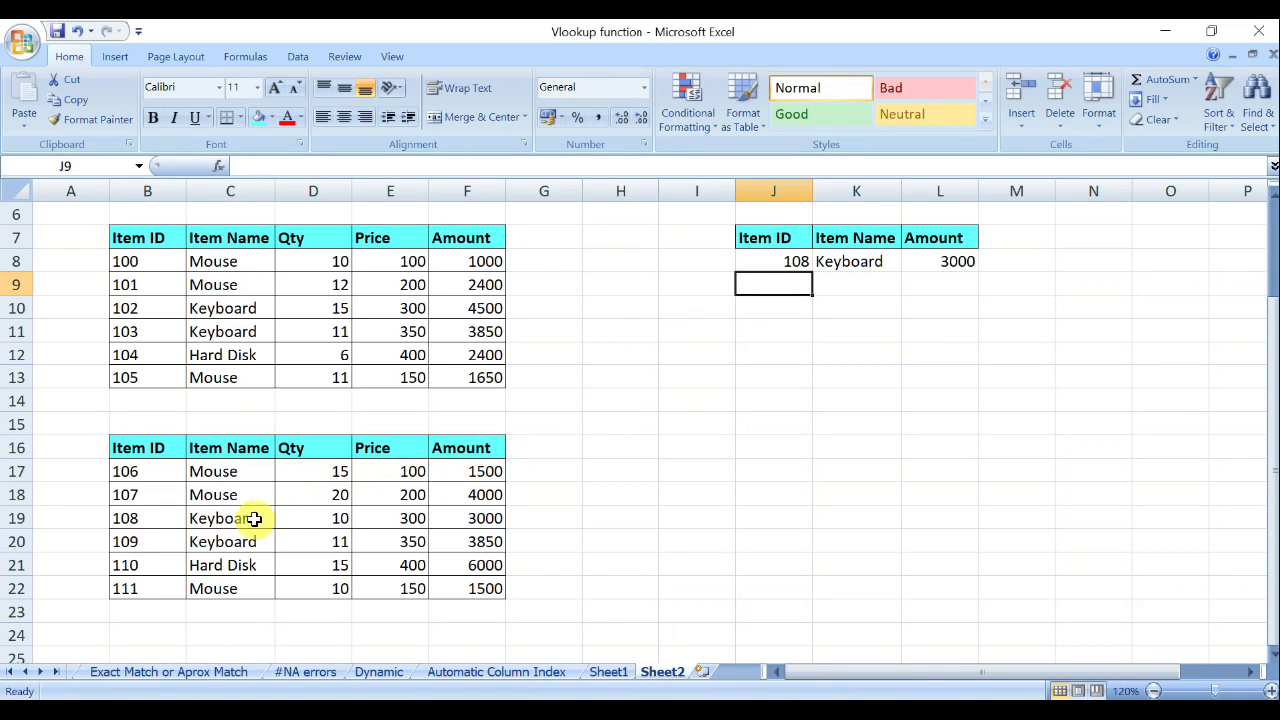
pyautogui.click(855, 265)
pyautogui.click(935, 262)
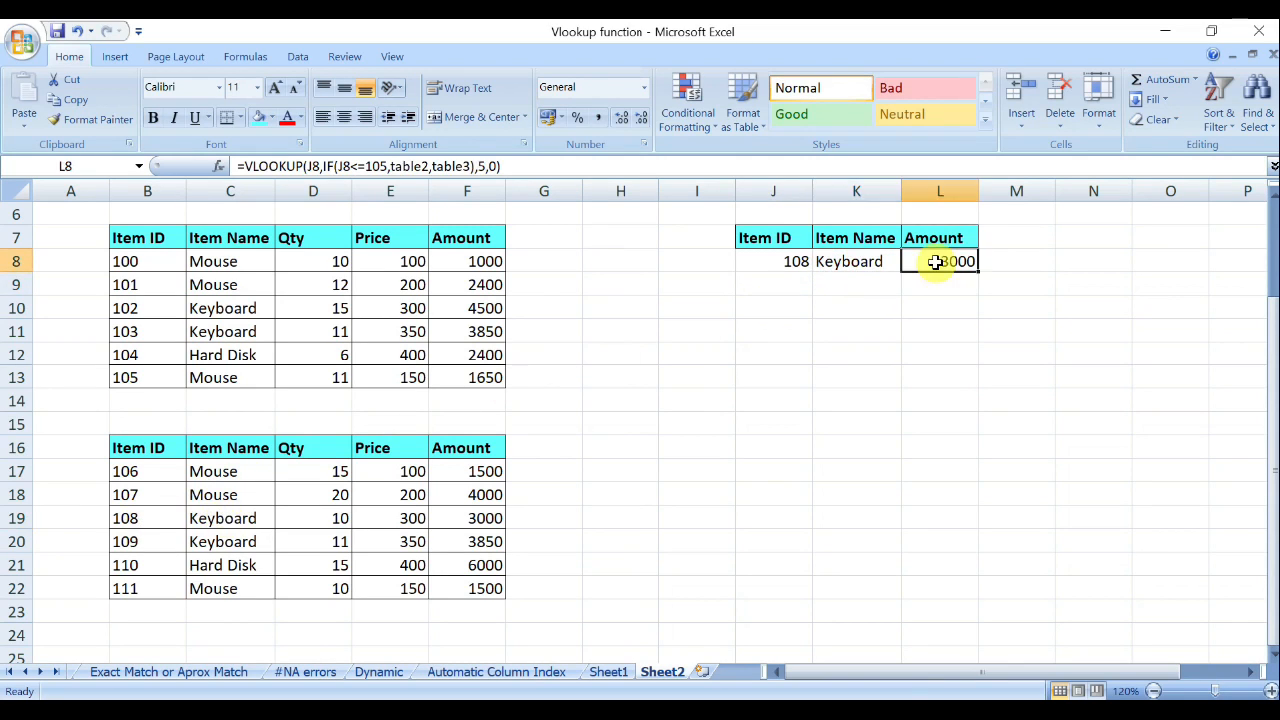